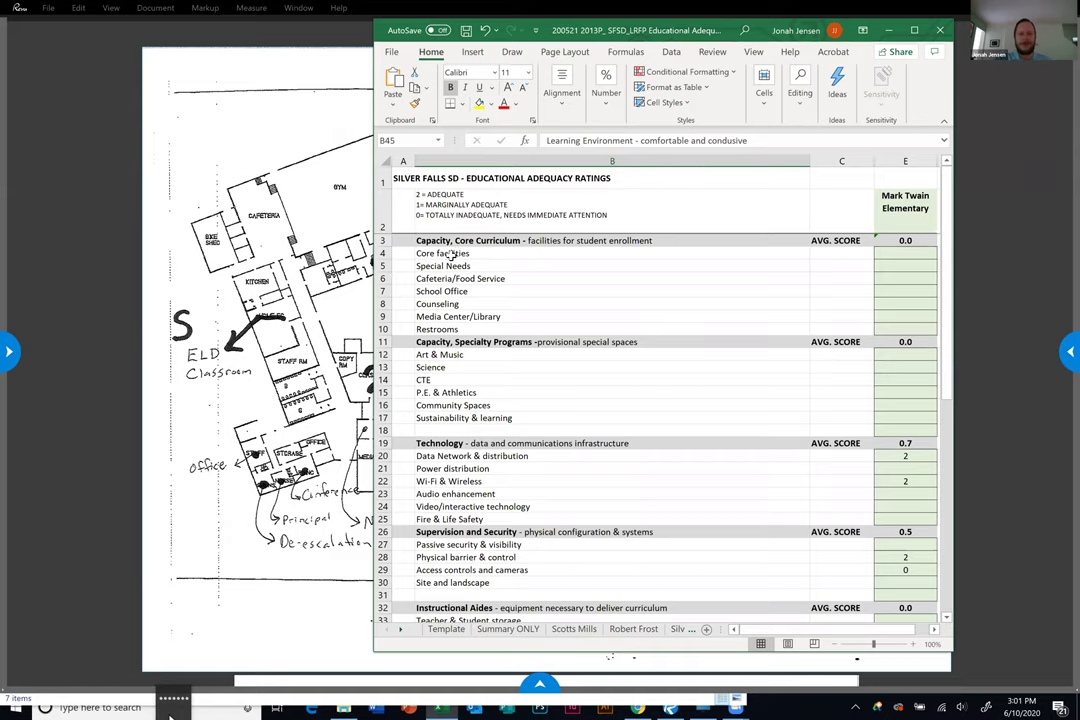
left_click(451, 254)
left_click(450, 266)
left_click(455, 279)
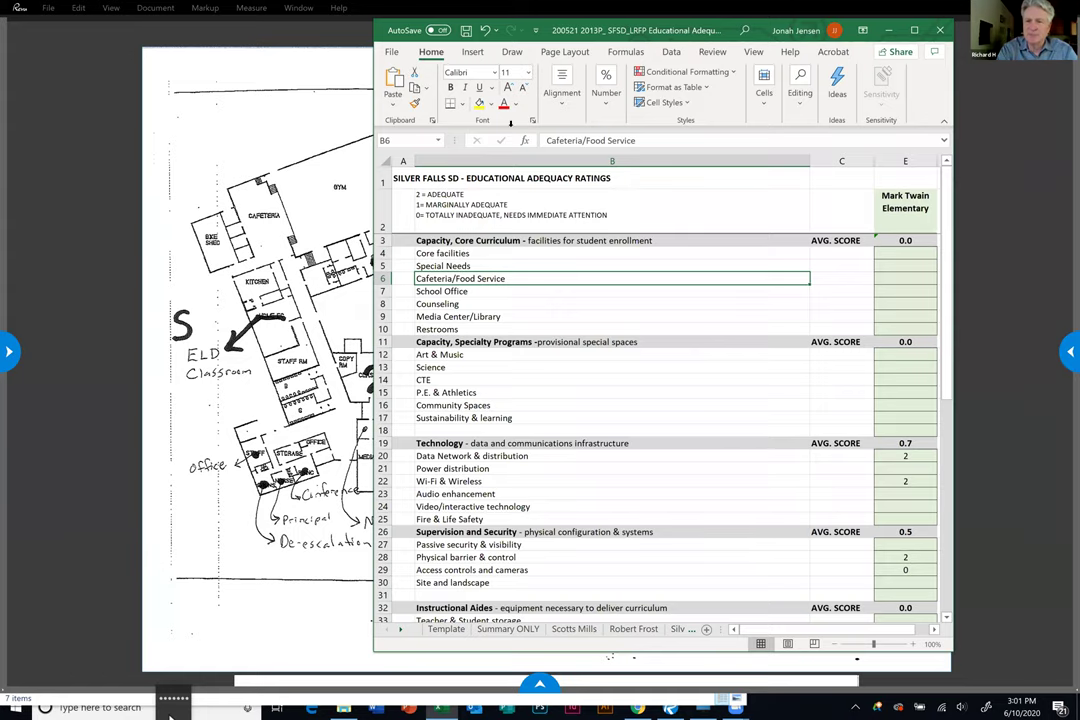
Arrange the ratings spreadsheet and the school floor plan side by side, each filling half of the screen.
left_click_drag(660, 42, 517, 24)
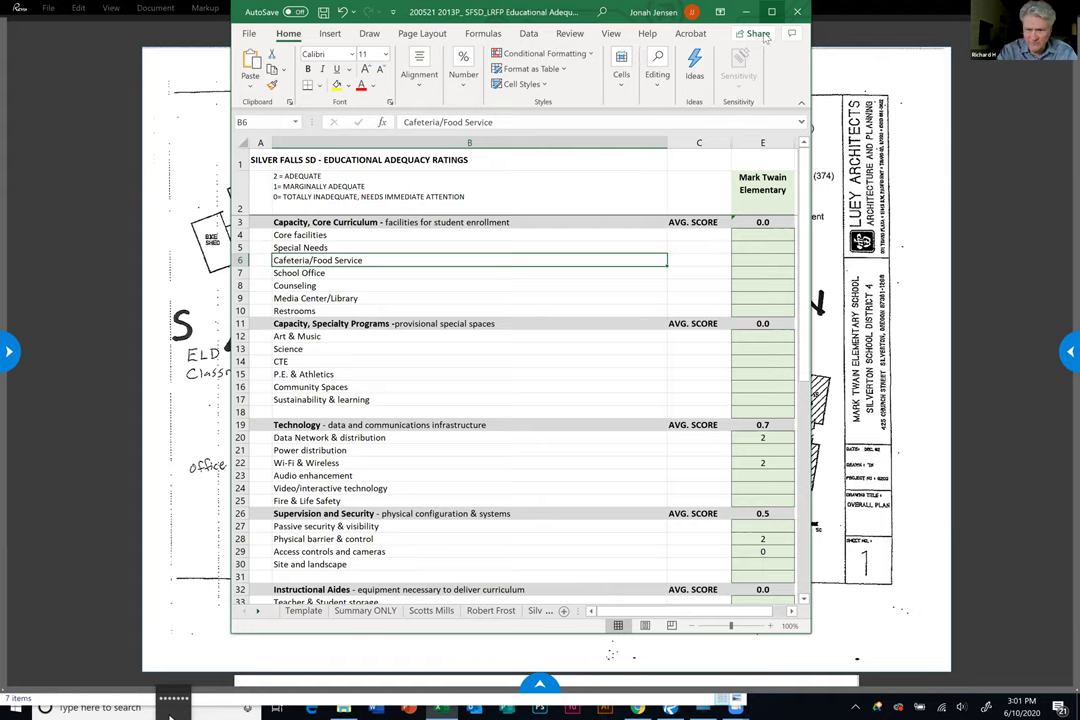
key("super+Up")
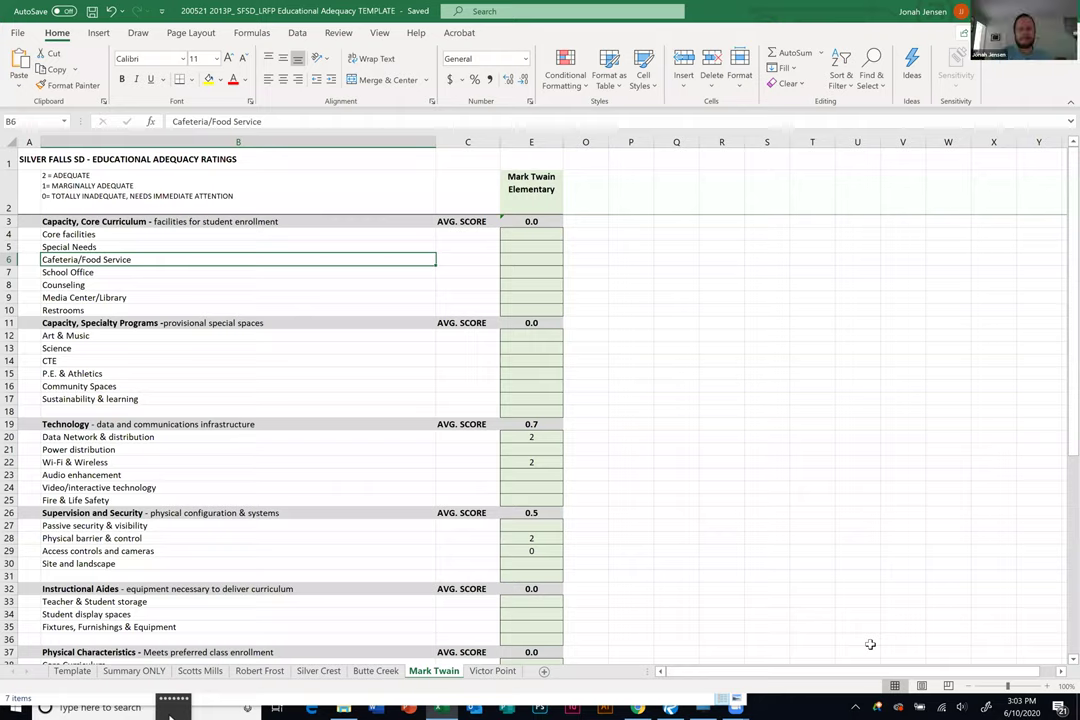
left_click(415, 563)
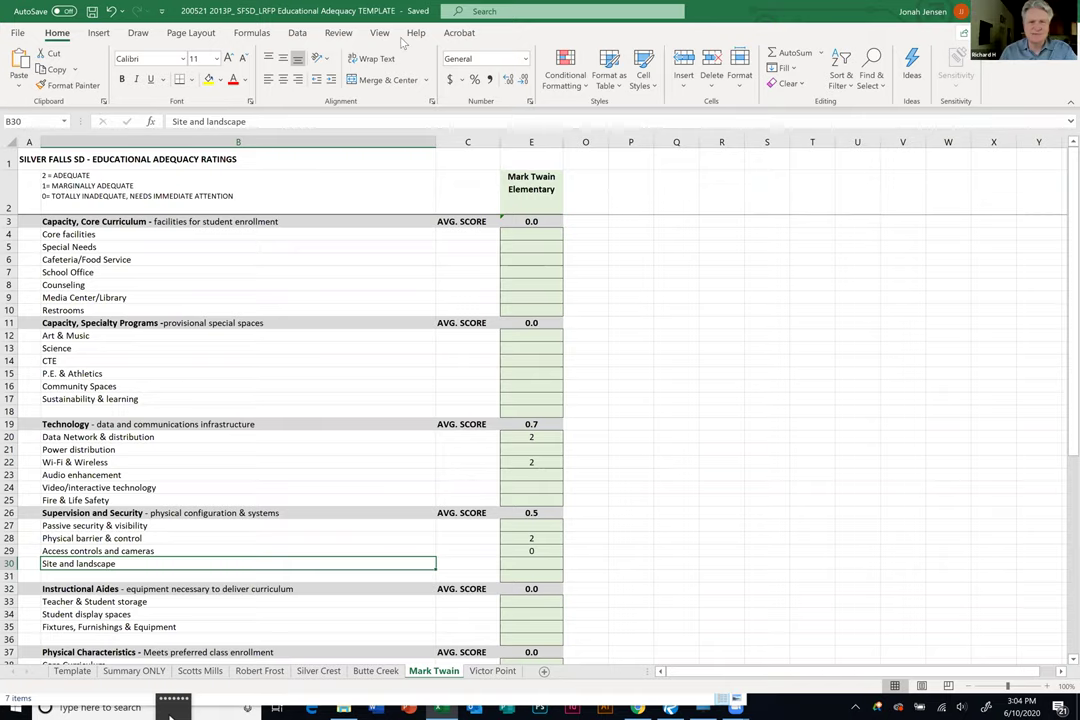
key("super+Right")
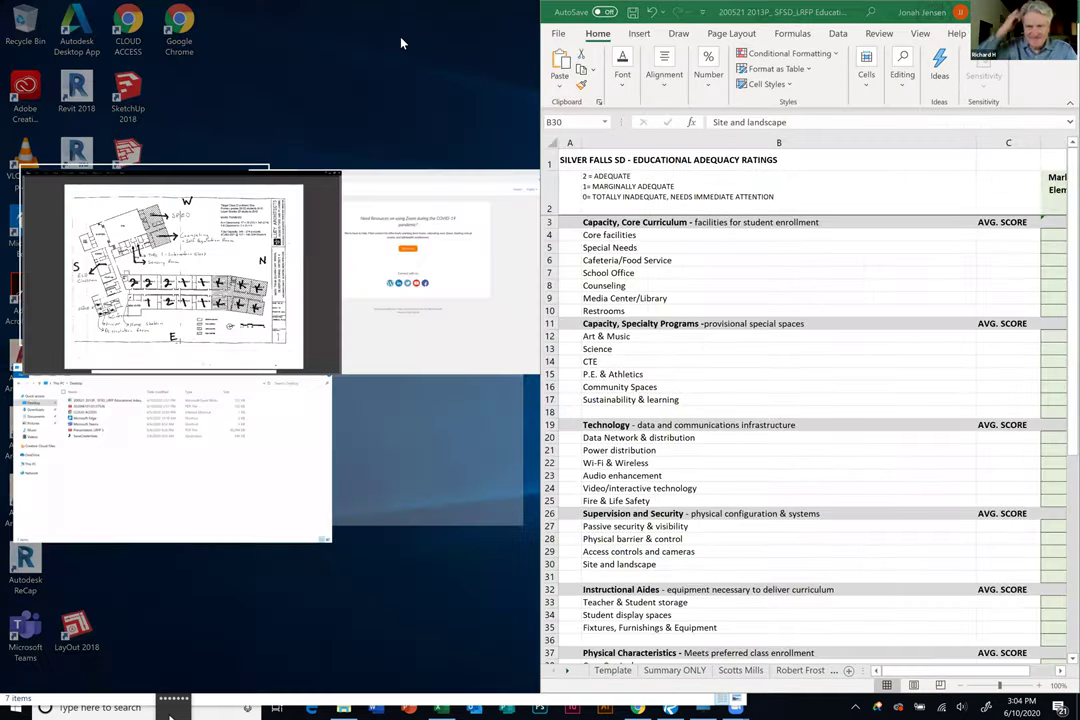
key("Return")
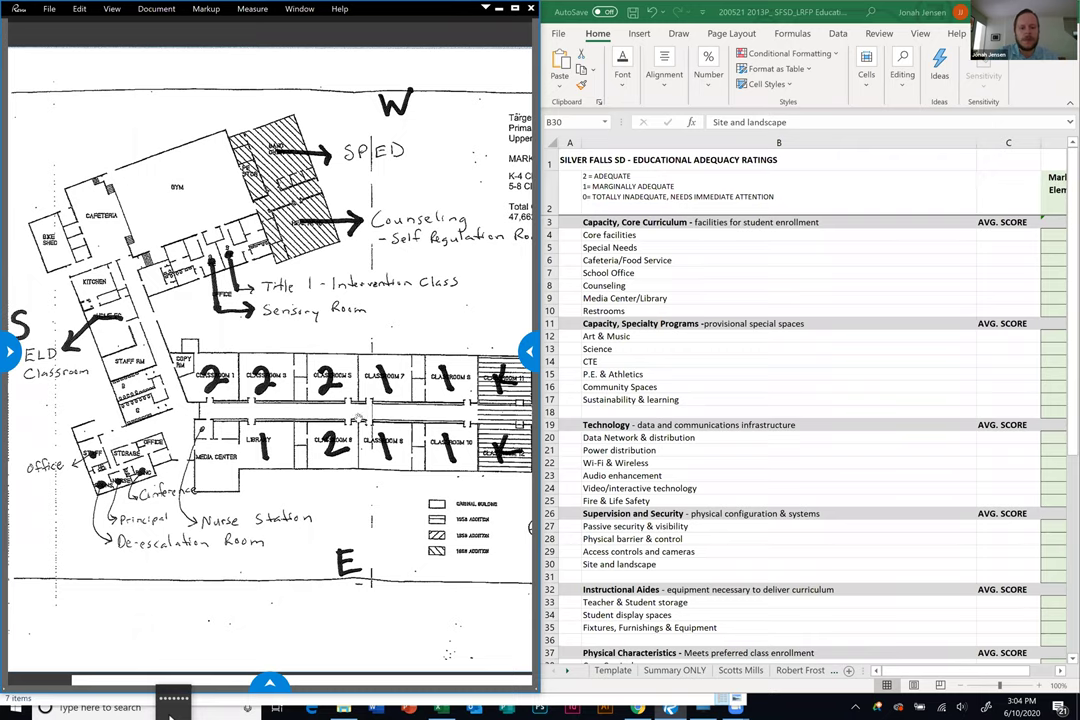
Examine the floor plan's classroom wing, the annotated rooms and the target enrollment and capacity notes.
left_click_drag(298, 355, 264, 392)
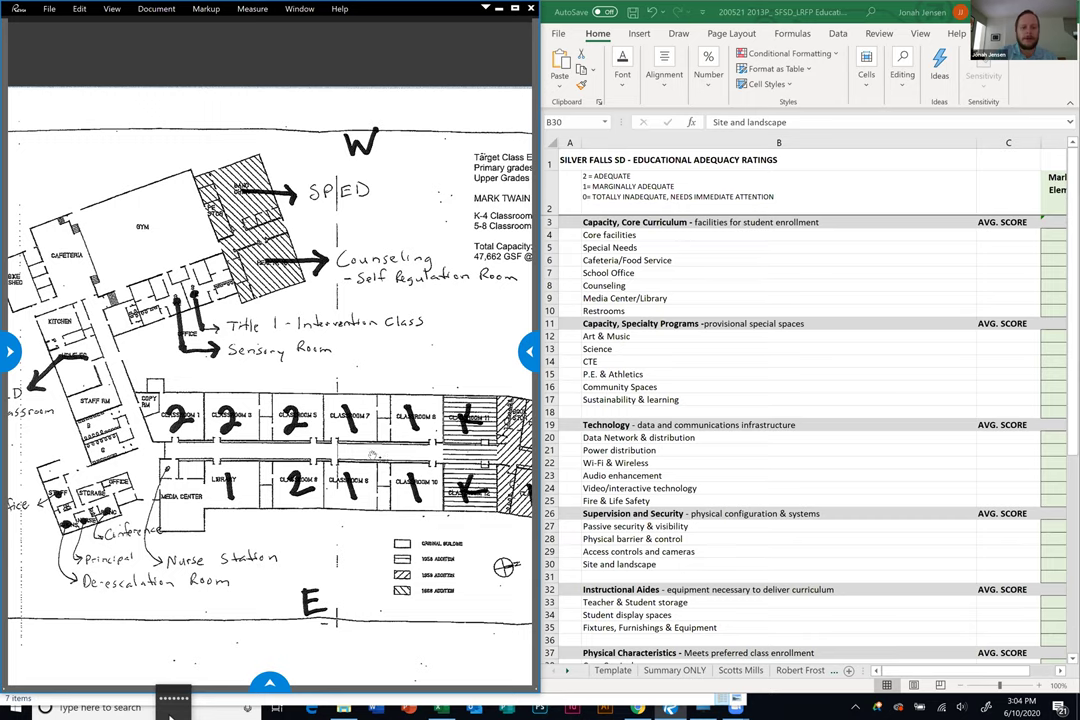
left_click_drag(380, 452, 307, 452)
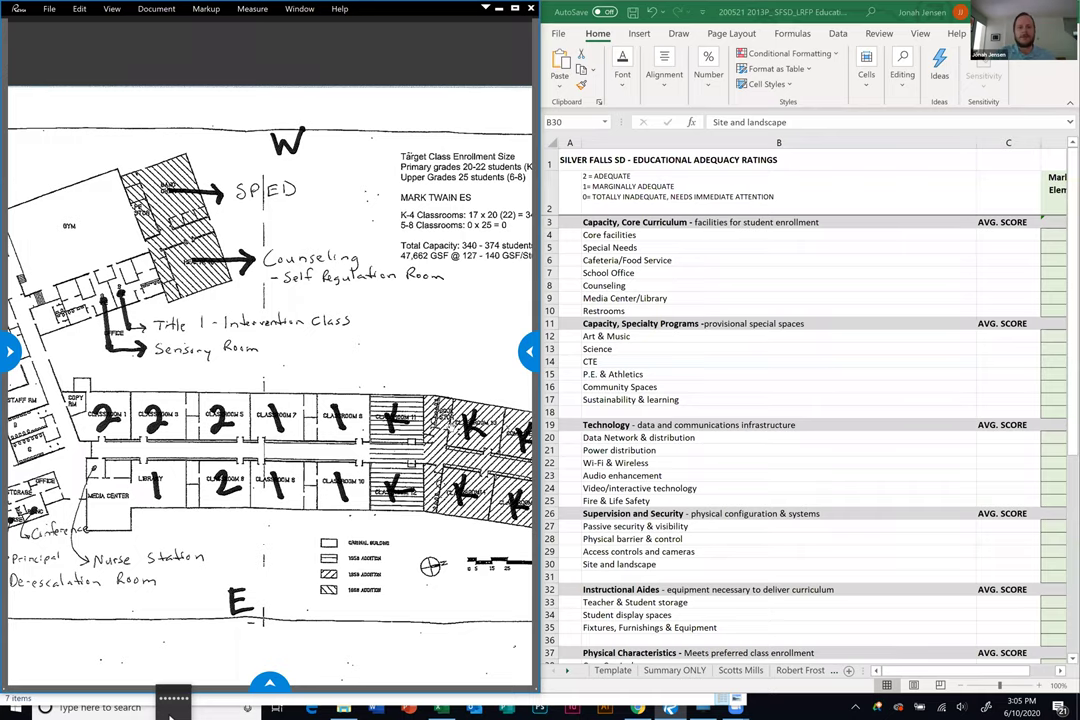
left_click_drag(252, 276, 147, 299)
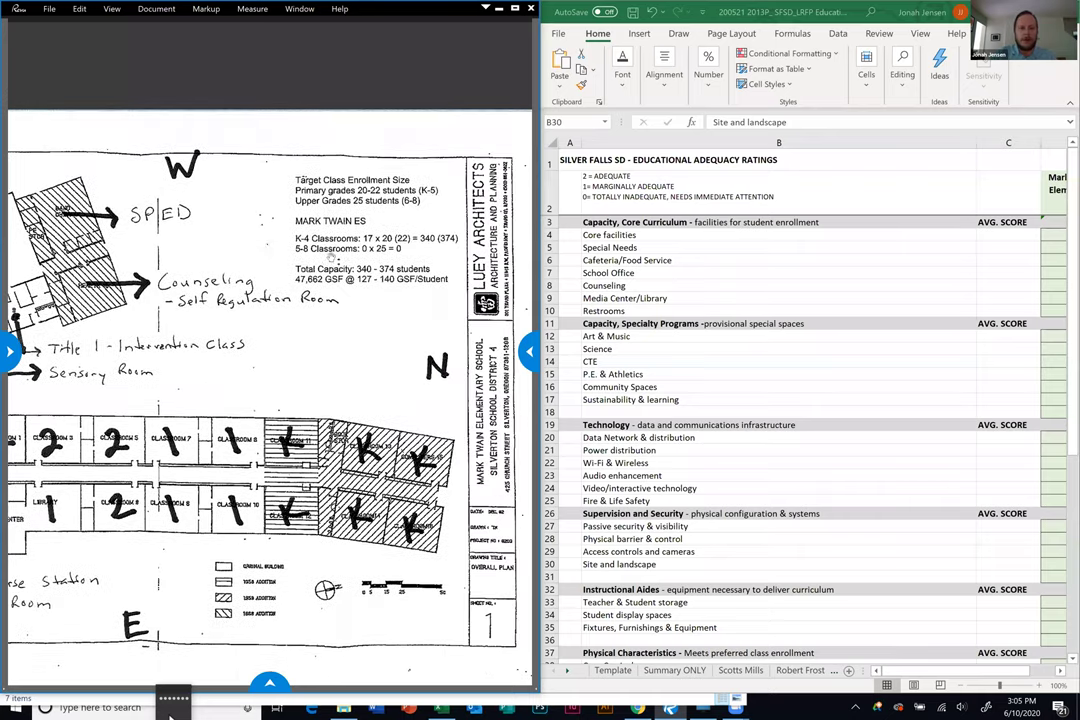
left_click_drag(380, 248, 345, 260)
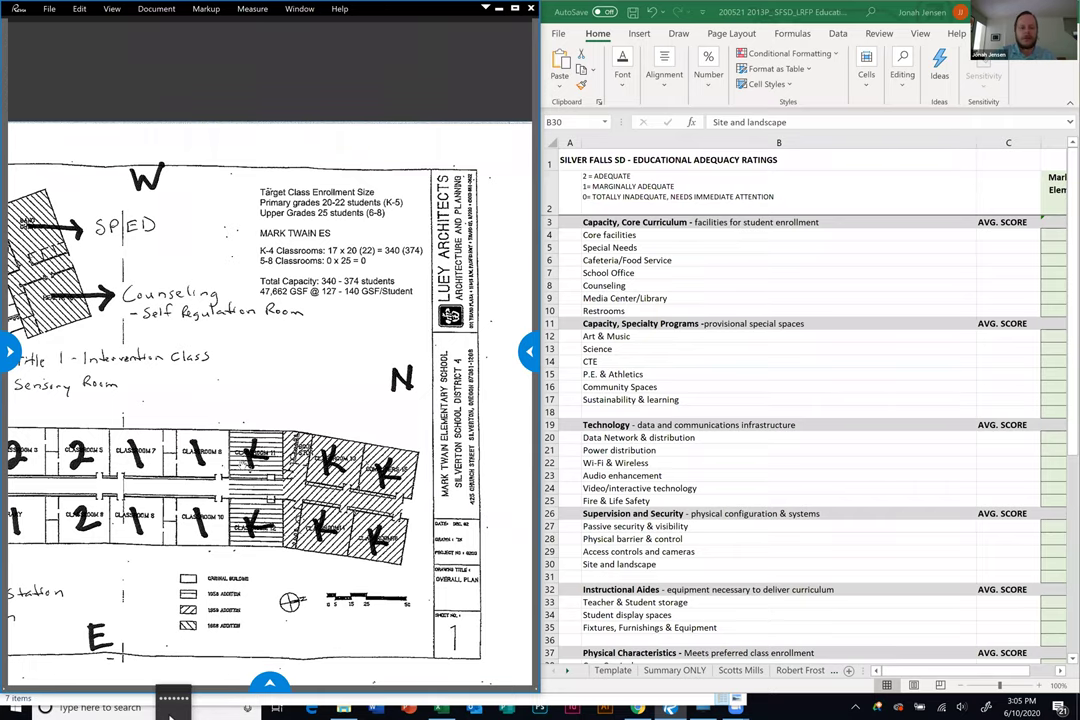
left_click_drag(207, 394, 287, 386)
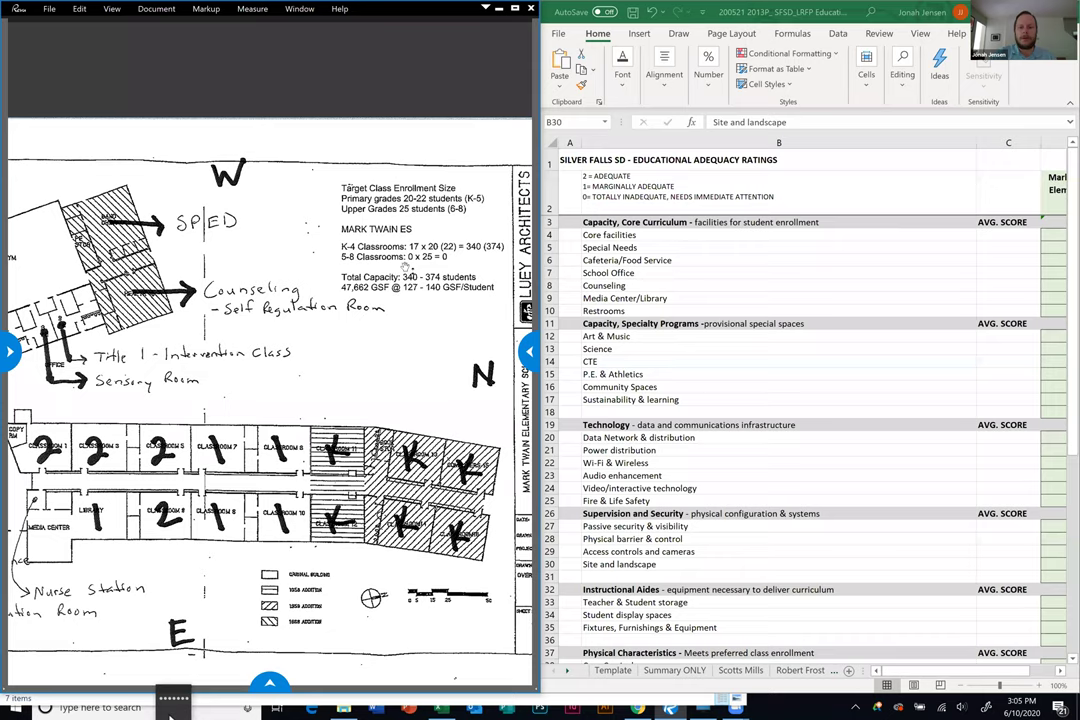
scroll(273, 322, "left", 5)
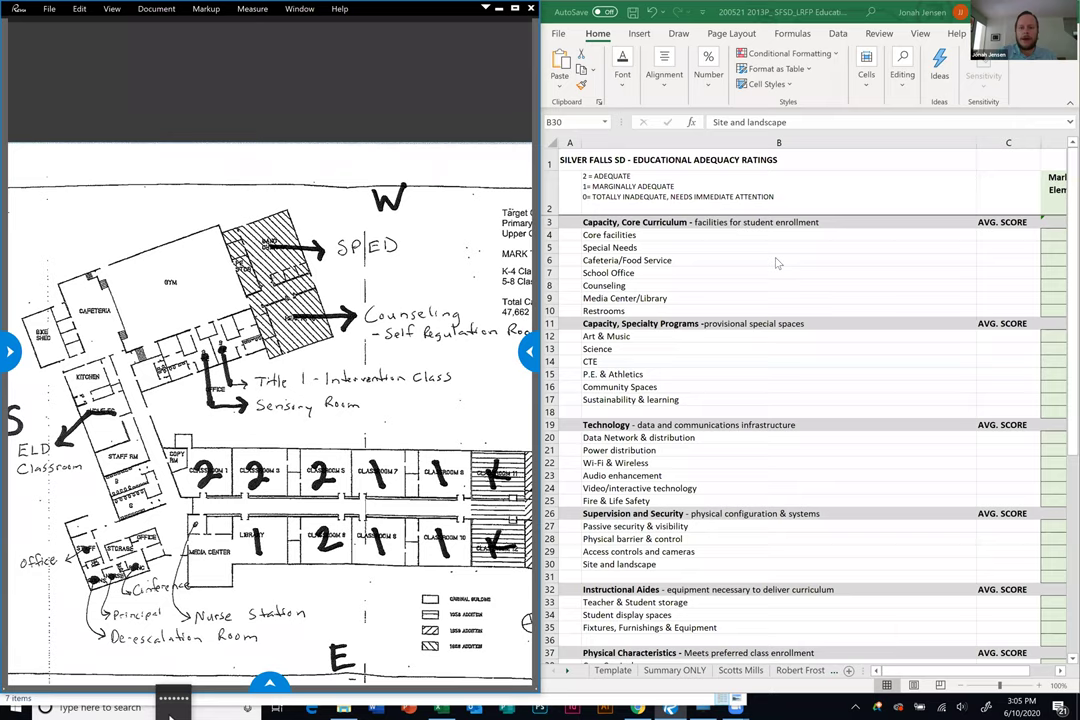
Bring the spreadsheet back as a floating window showing the Mark Twain Elementary scores, and select the Core facilities score cell.
left_click(782, 240)
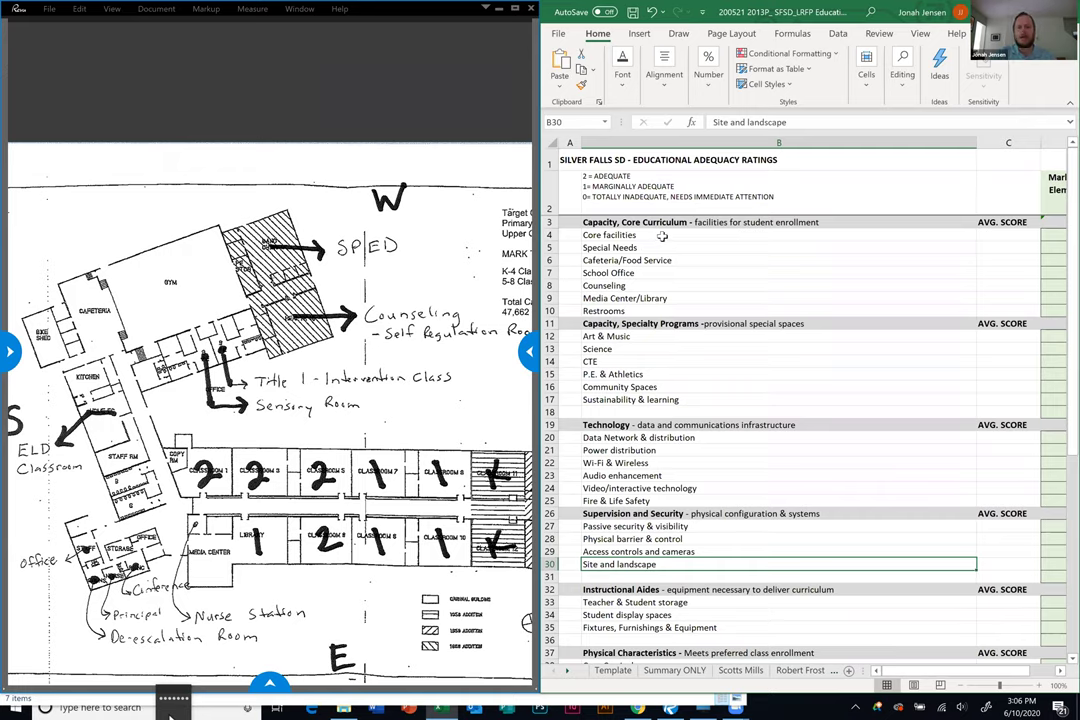
double_click(770, 13)
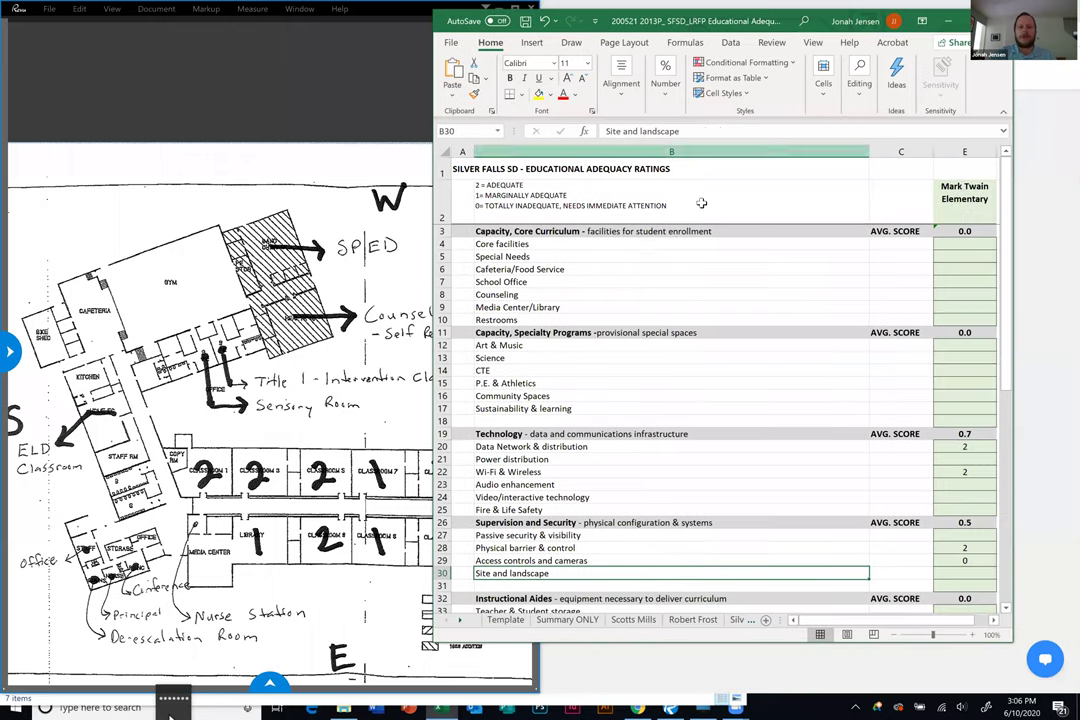
left_click(503, 246)
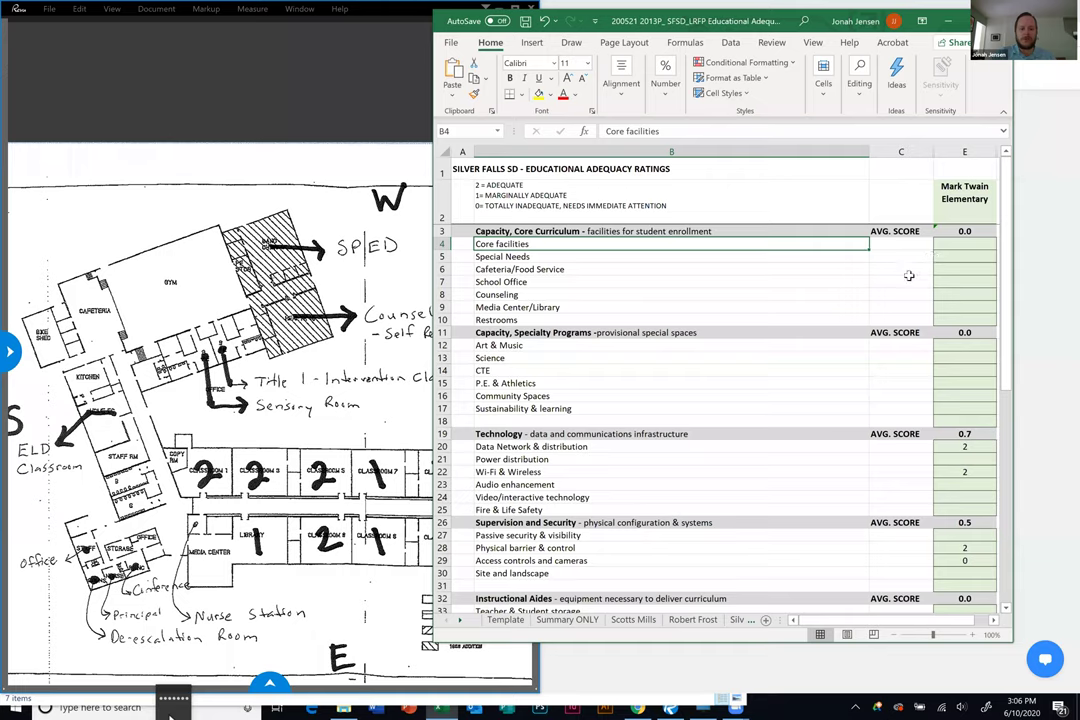
left_click(955, 245)
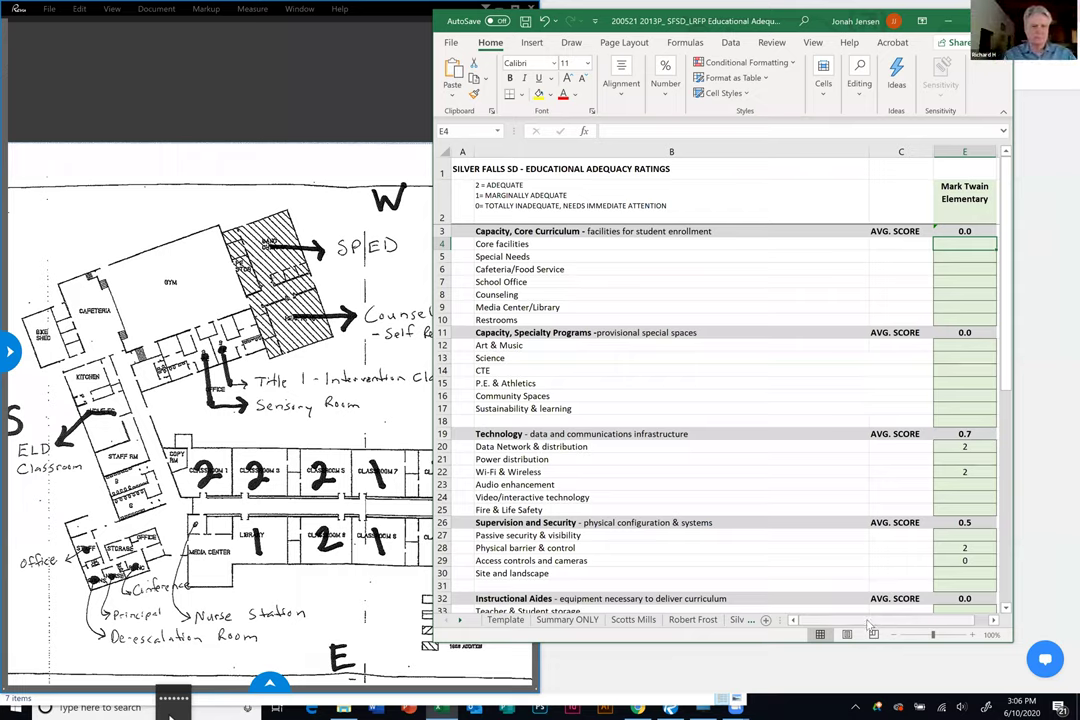
Enter the note "15 classrooms, 3 dedicated for special instruction" in cell B64, below the score totals.
scroll(723, 512, "down", 1)
scroll(723, 512, "down", 13)
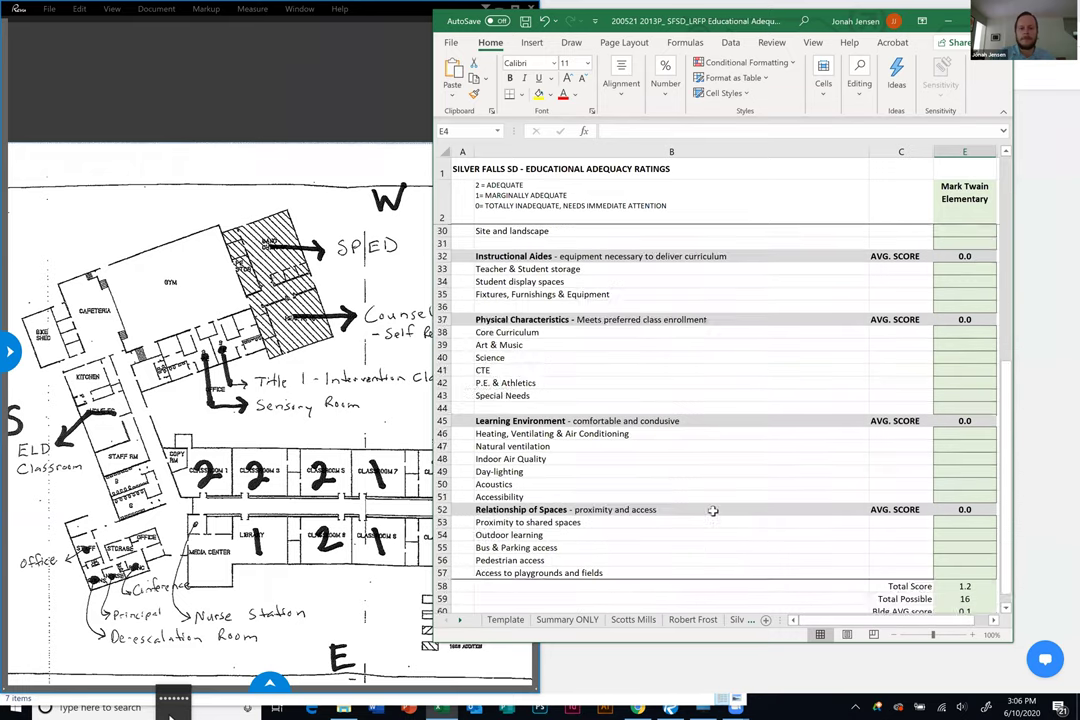
left_click(519, 456)
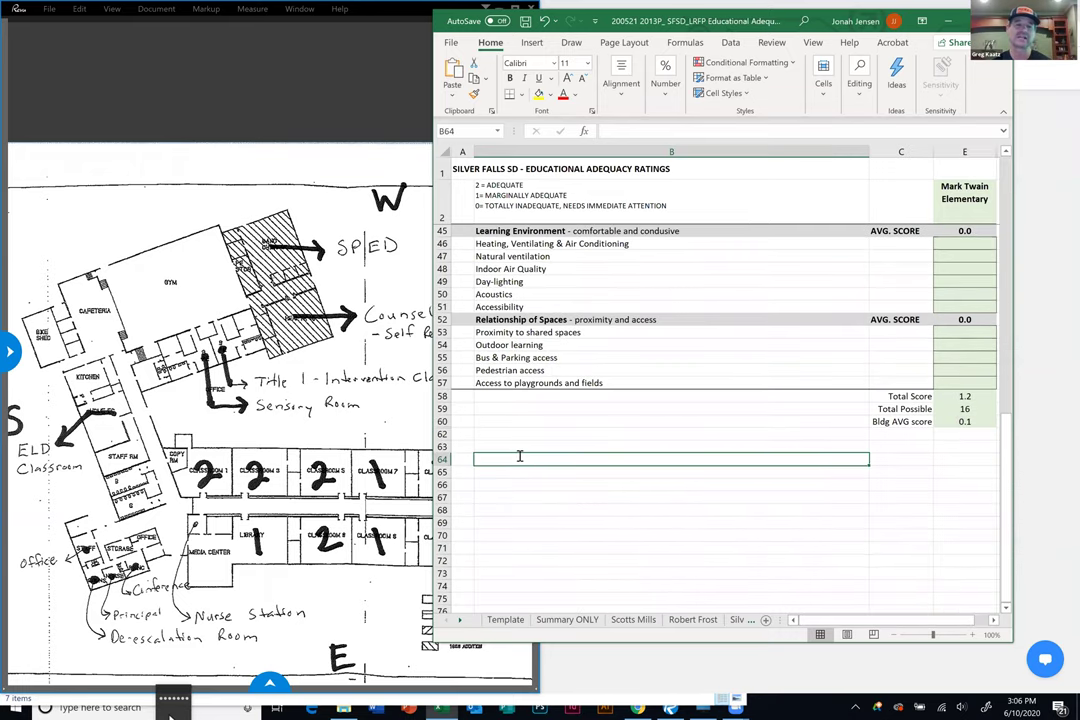
type("15 classrooms")
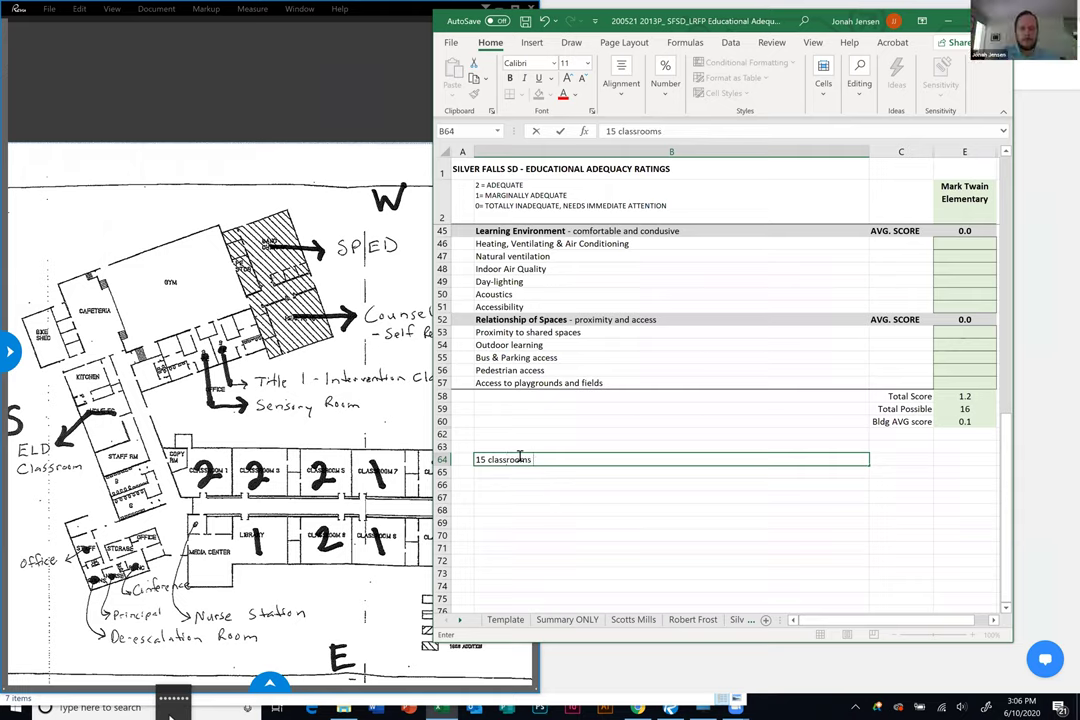
type(", 3 de")
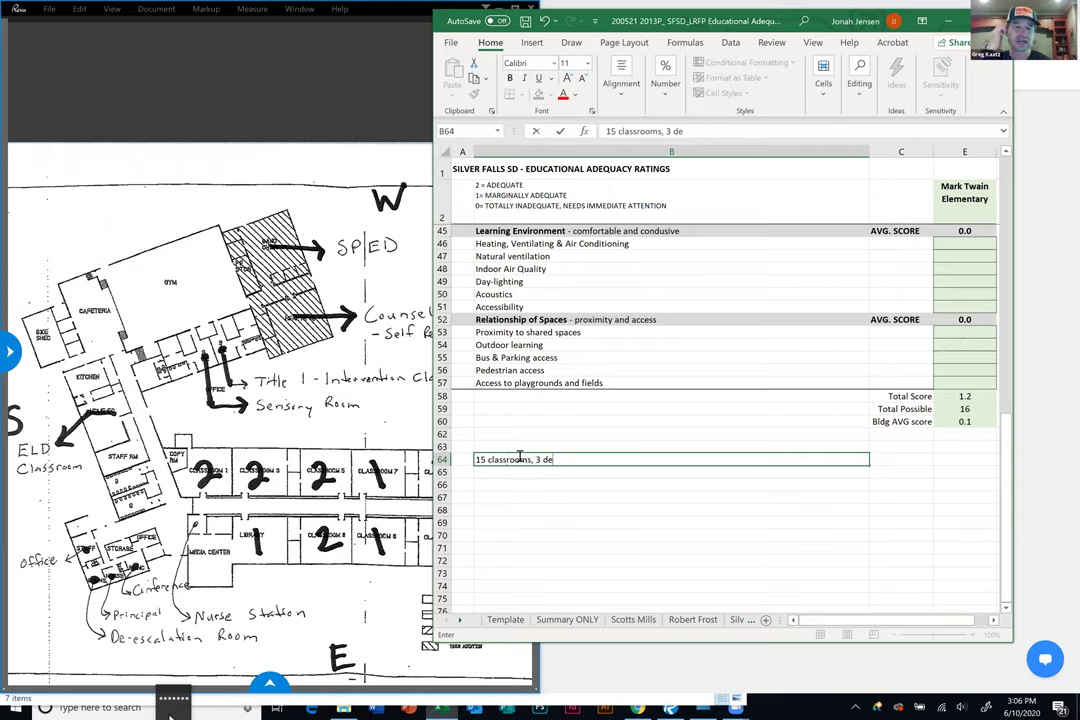
type("dicated for")
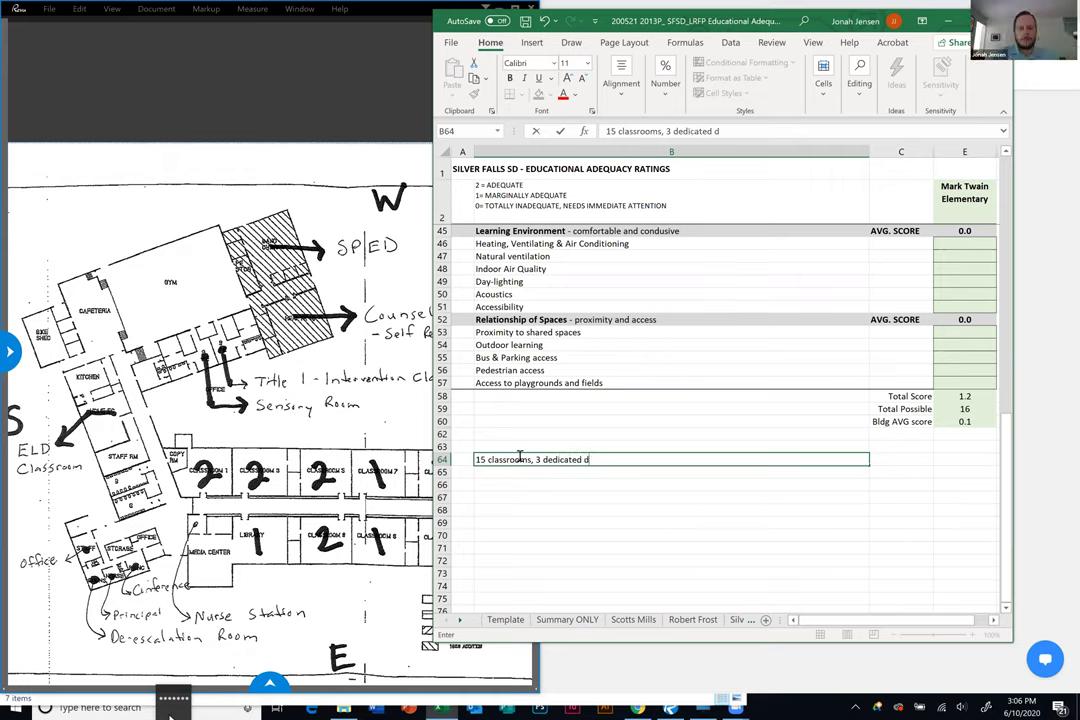
type(" special instruction")
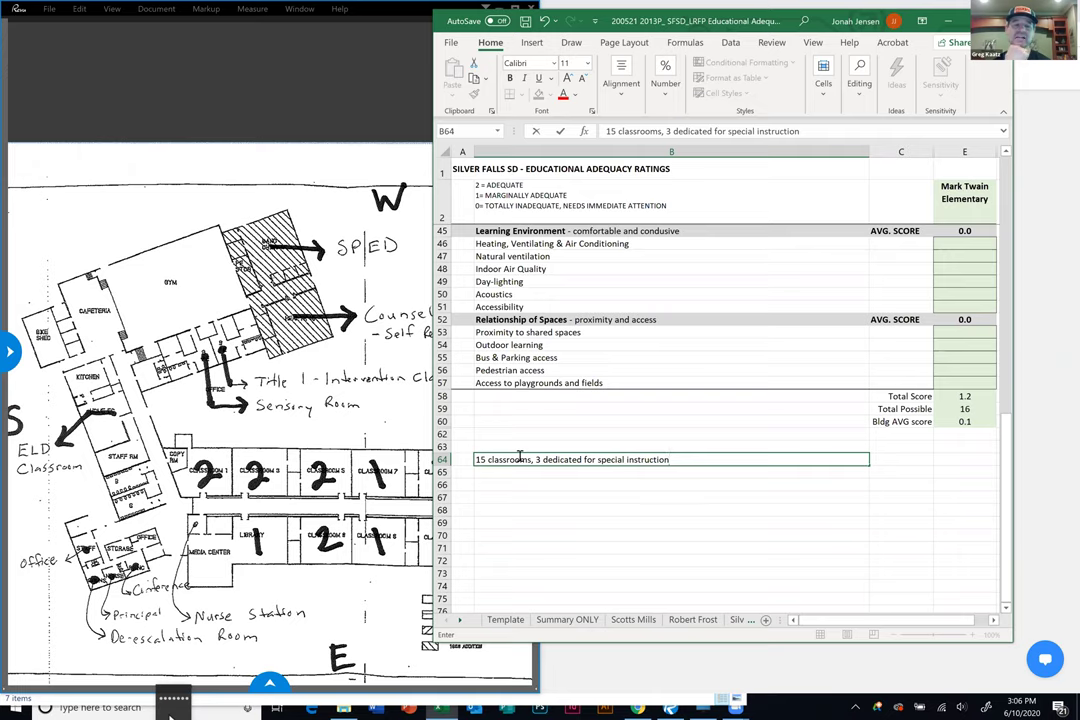
left_click(698, 600)
Review the classroom wing on the floor plan and the rating criteria in the spreadsheet.
left_click(326, 352)
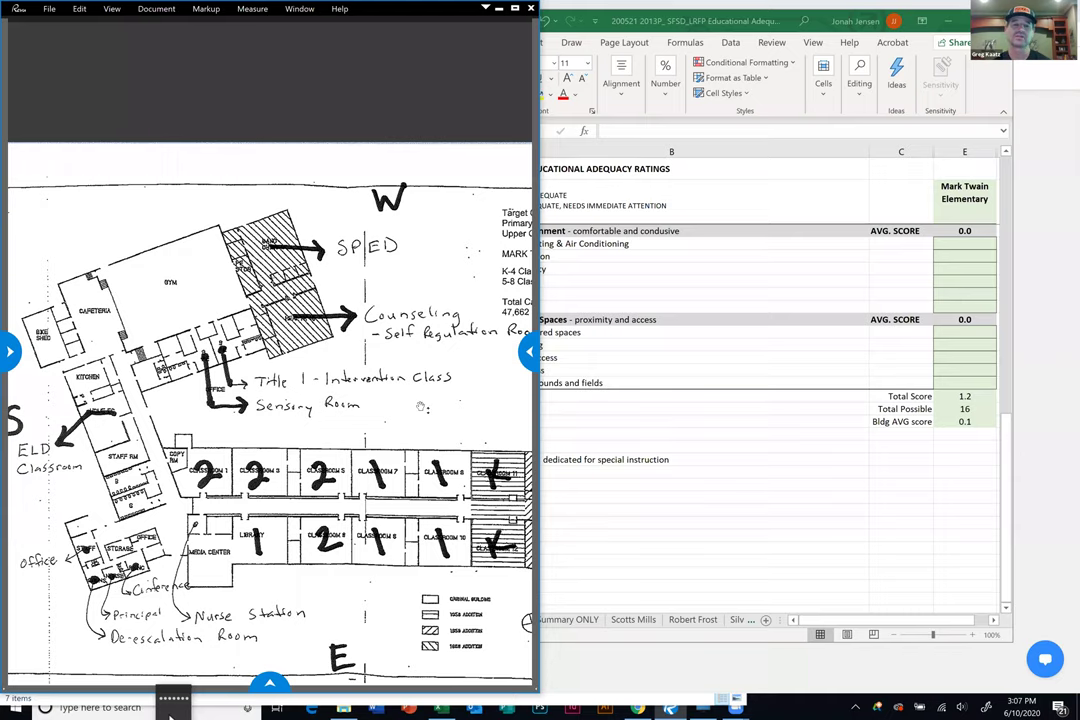
scroll(381, 400, "down", 2)
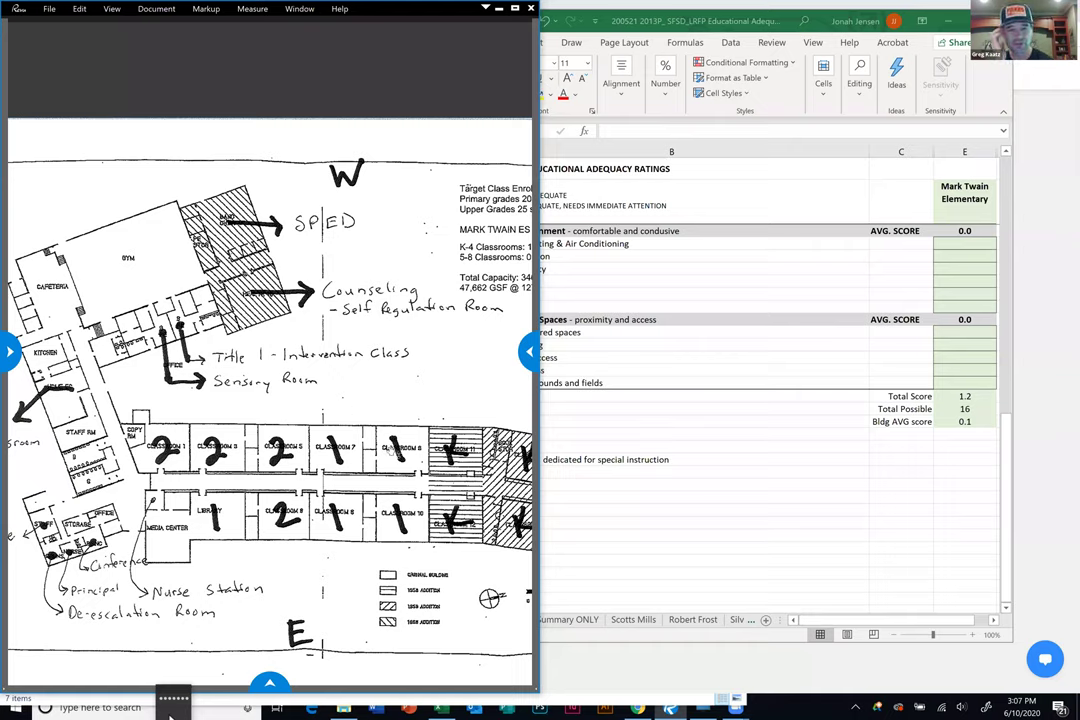
scroll(835, 425, "up", 8)
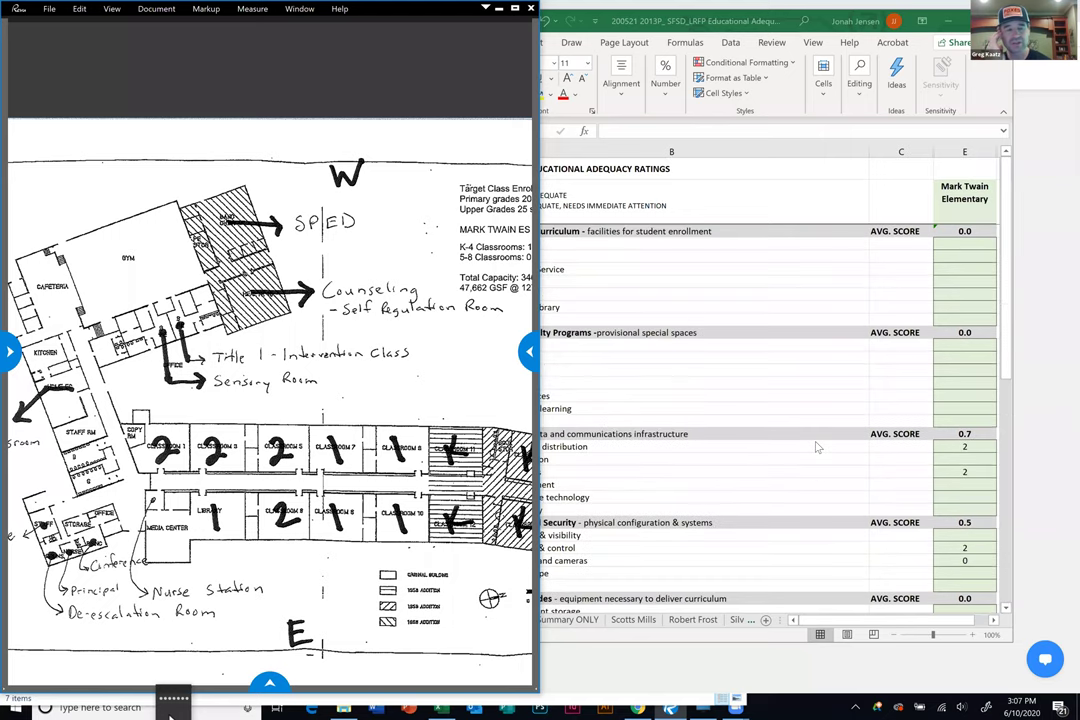
left_click(740, 462)
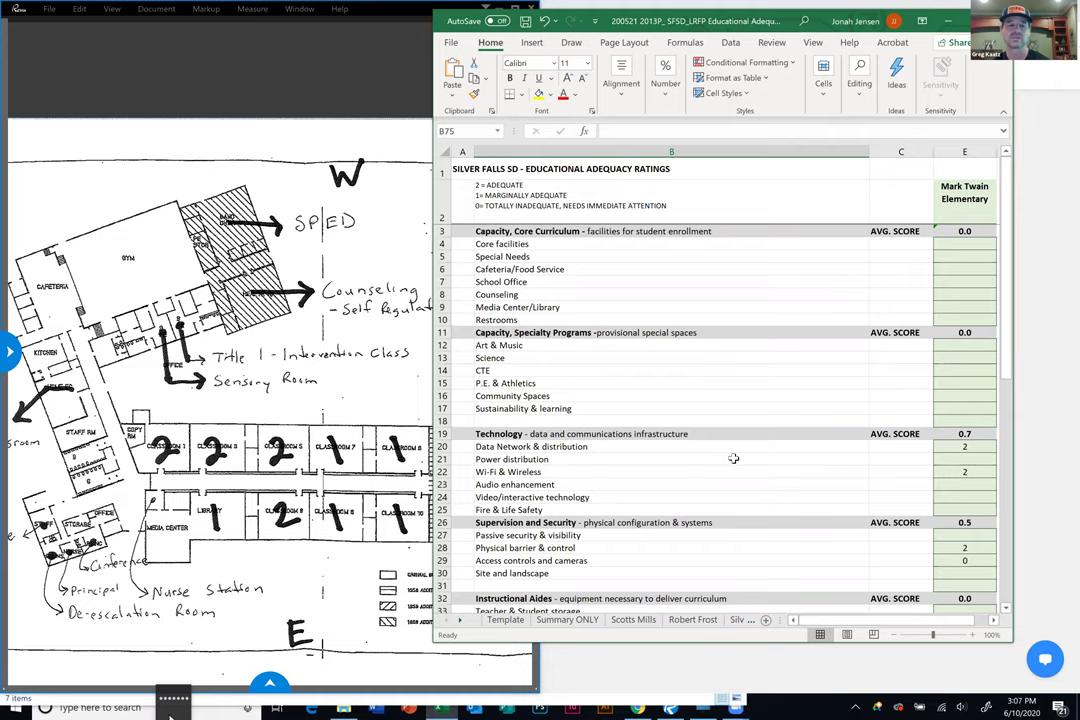
scroll(681, 472, "down", 7)
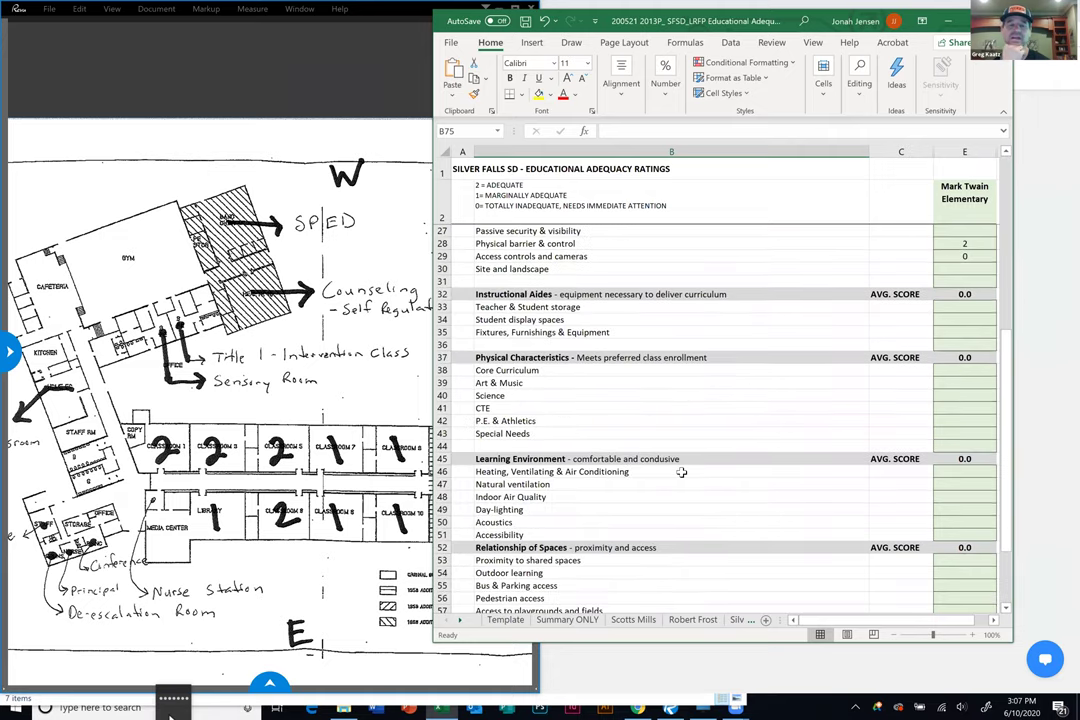
scroll(681, 472, "up", 11)
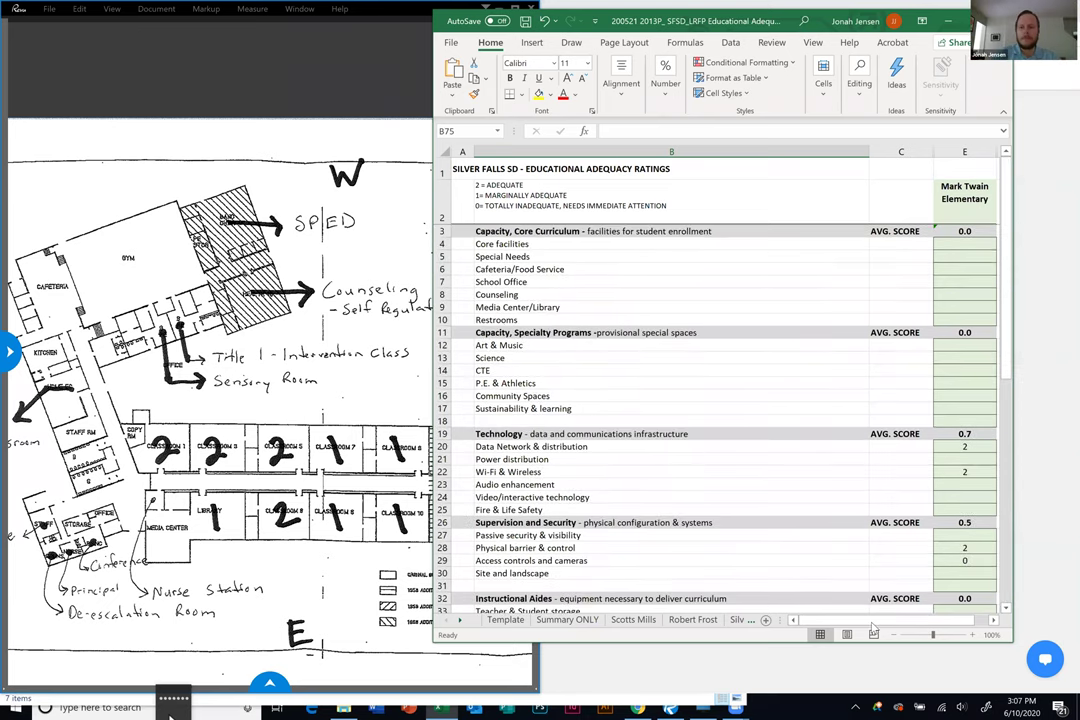
Write the comment "Enrollment is growing" in cell O4, beside the Core facilities score.
left_click(987, 246)
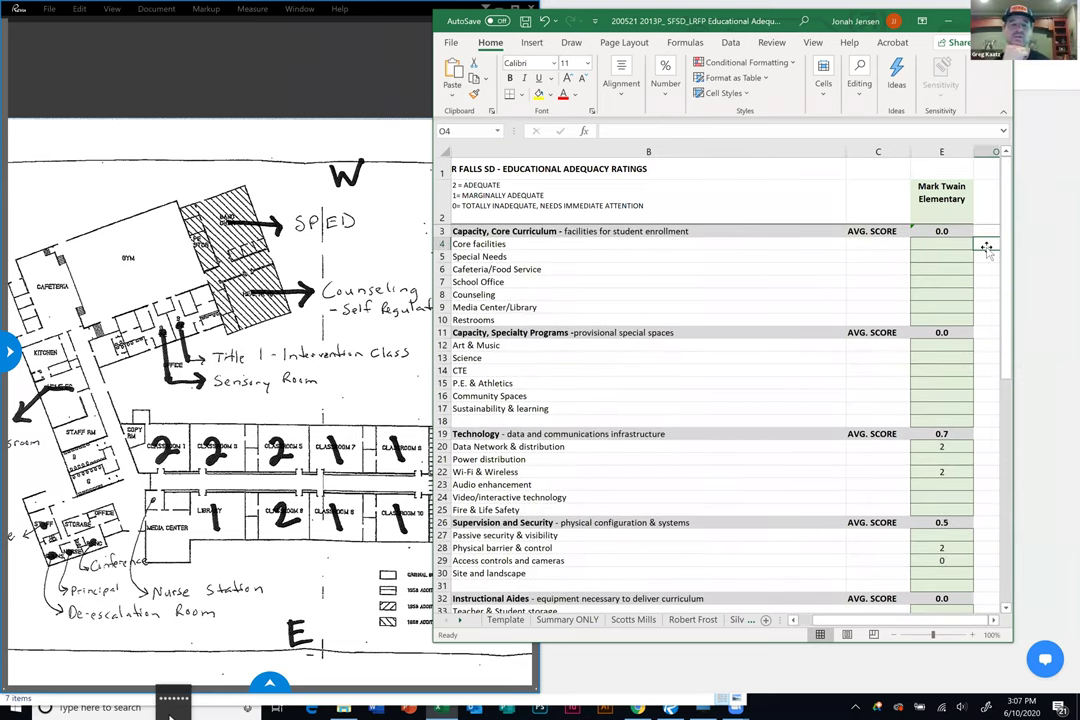
type("Enrollment")
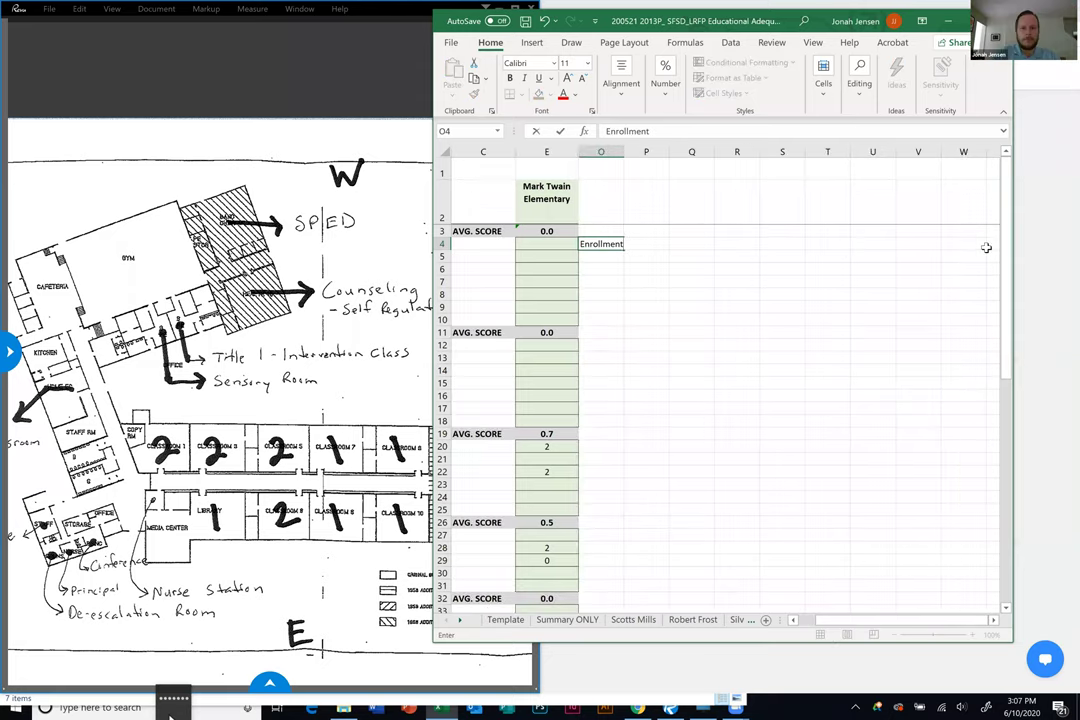
type(" is growing")
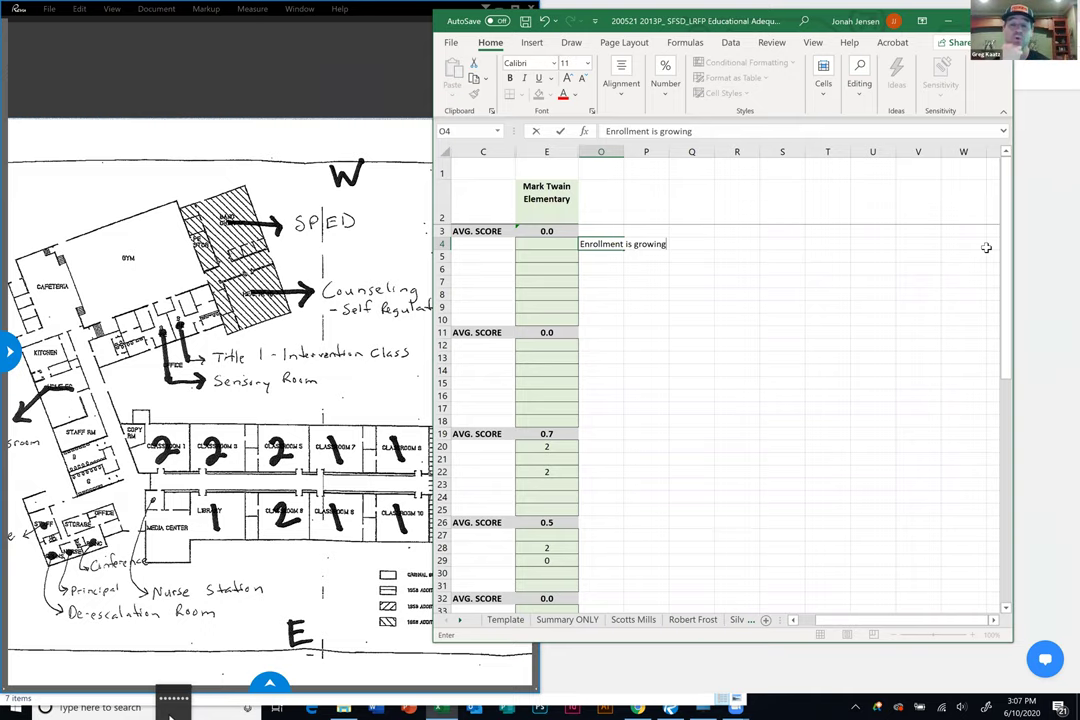
Maximize the spreadsheet and extend the Core facilities comment in O4 with "and the space will not be large enough to accommodate more growth".
key("super+Up")
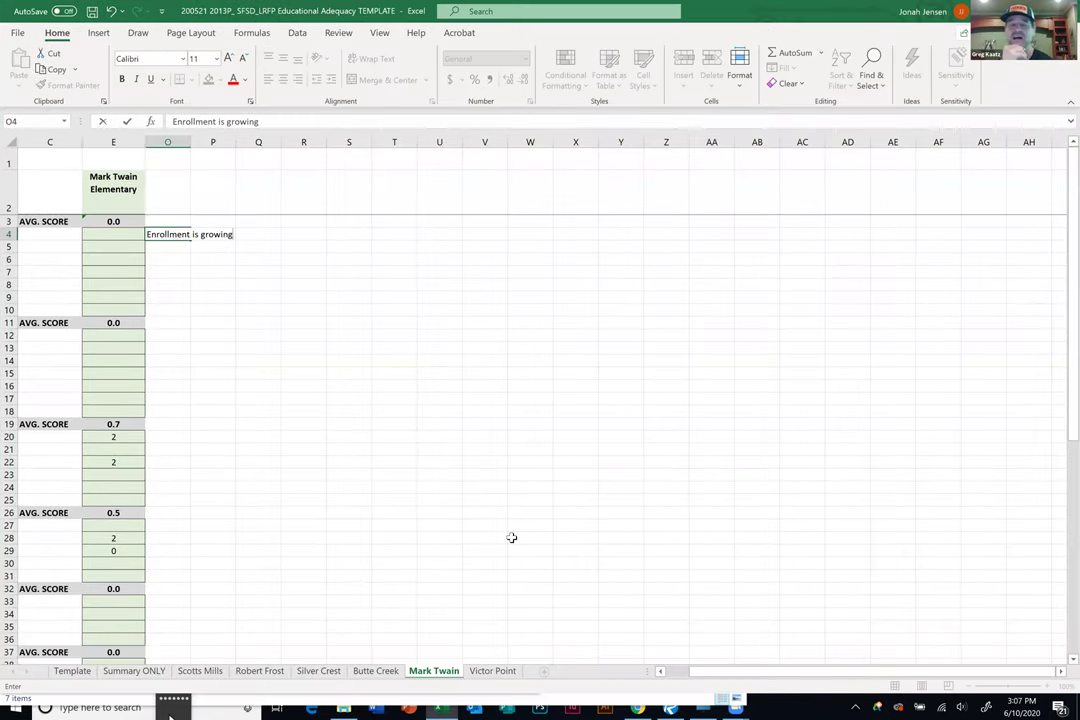
left_click_drag(1028, 673, 1028, 678)
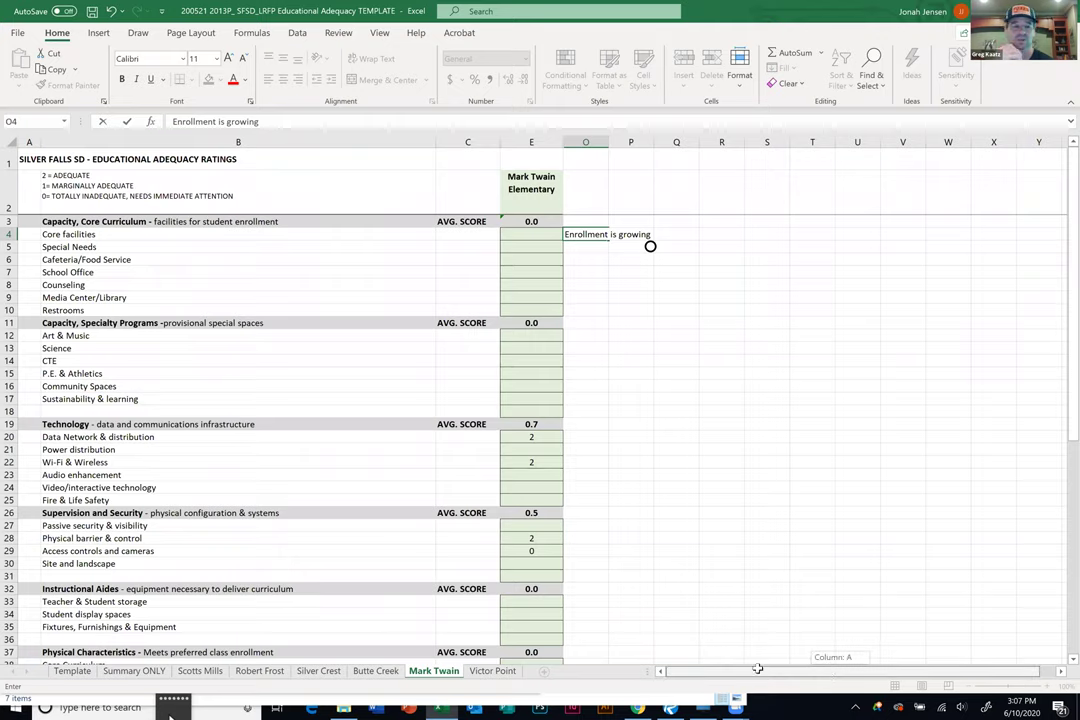
left_click(691, 232)
type("an")
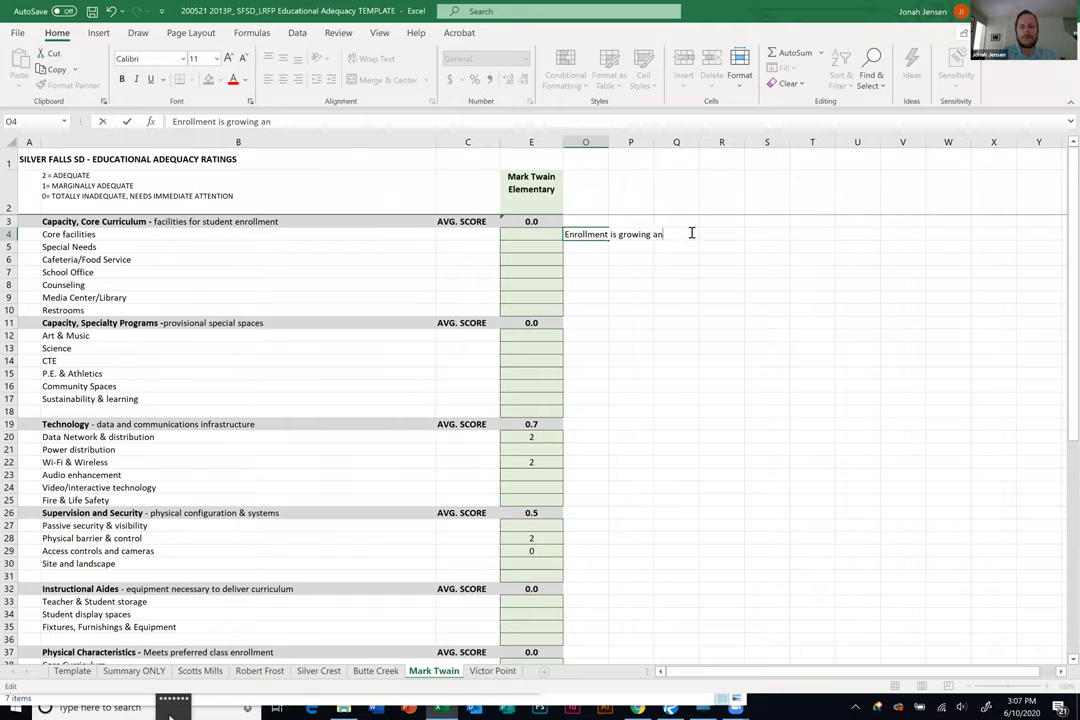
type("d the spa")
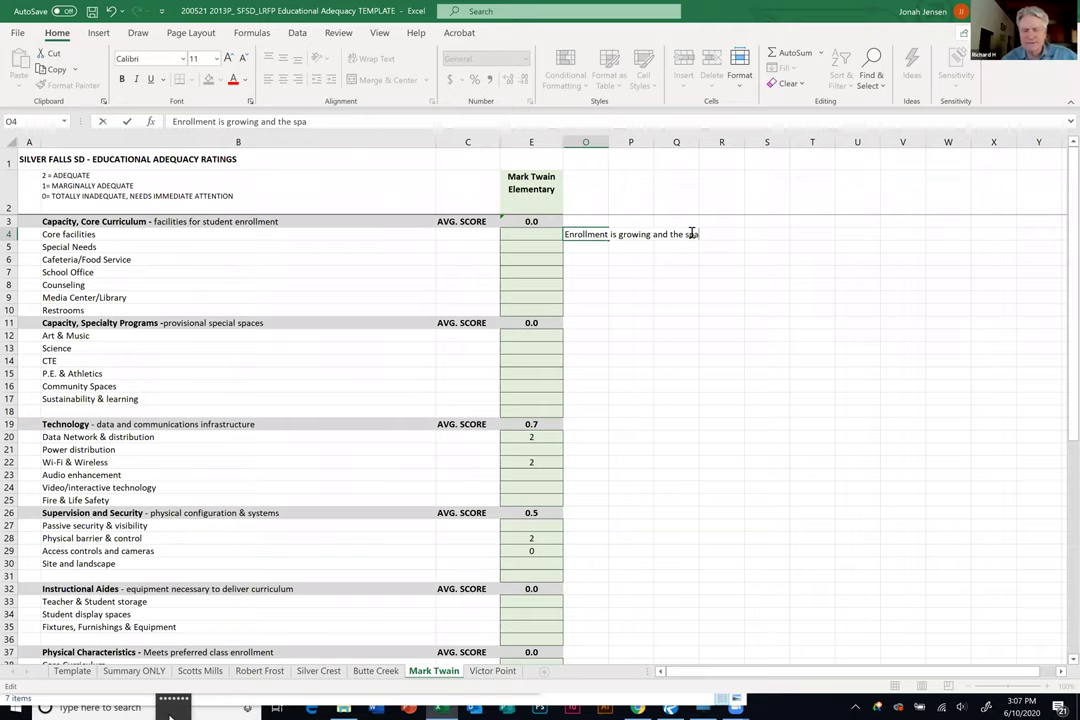
type("ce will n")
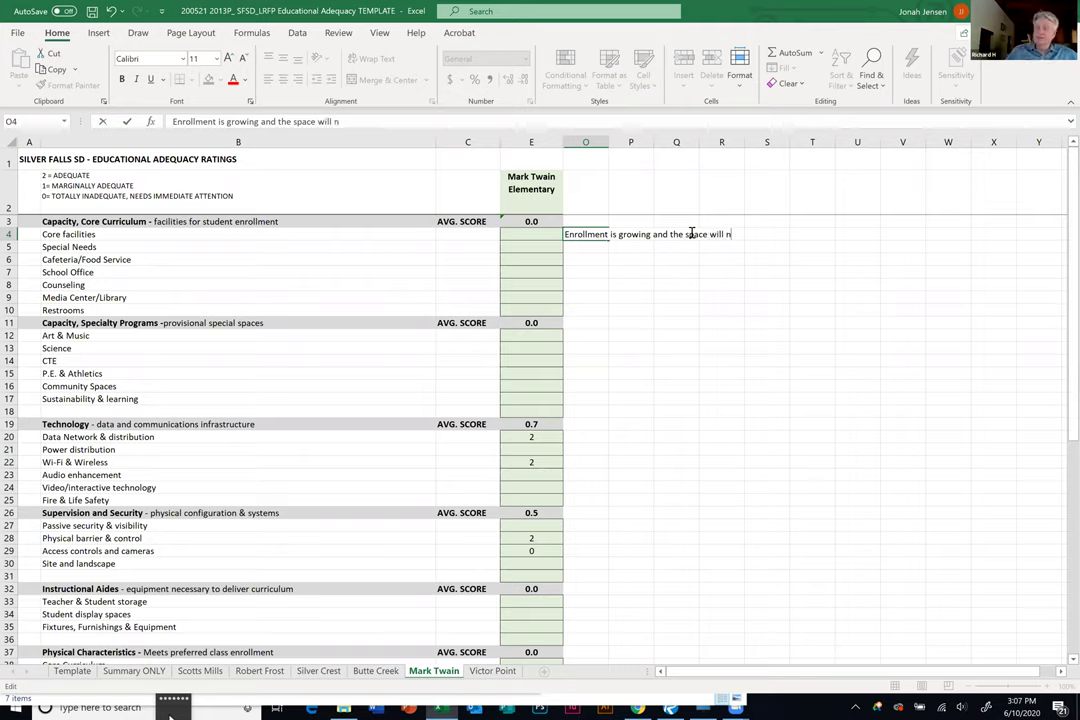
type("ot be large en")
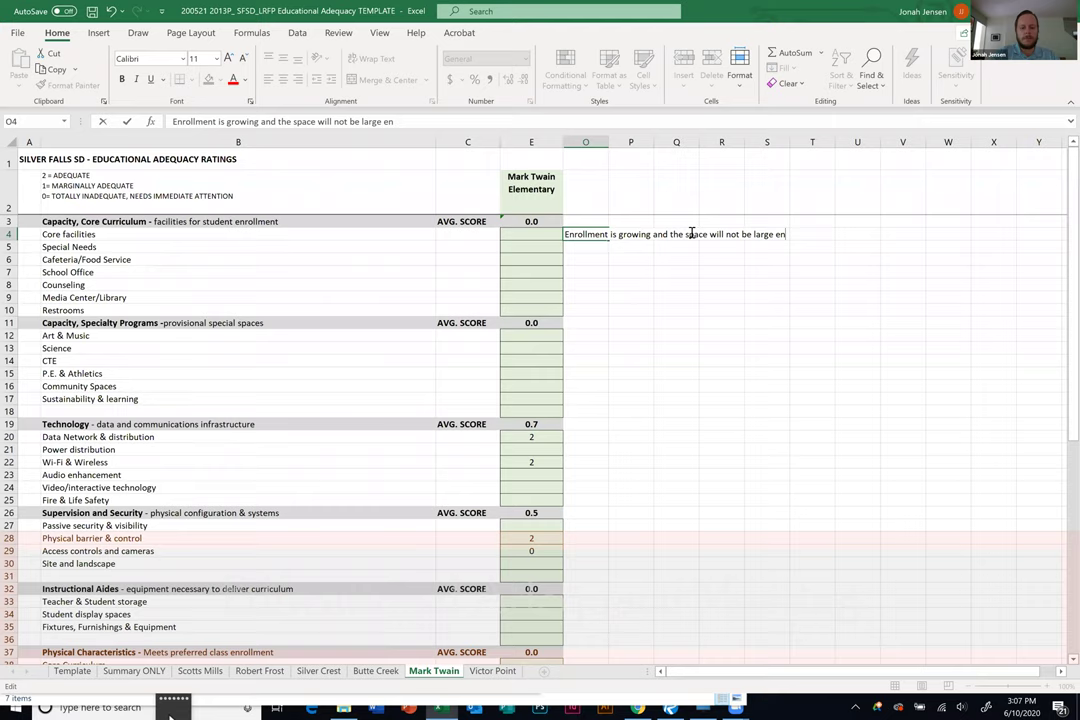
type("ough to ac")
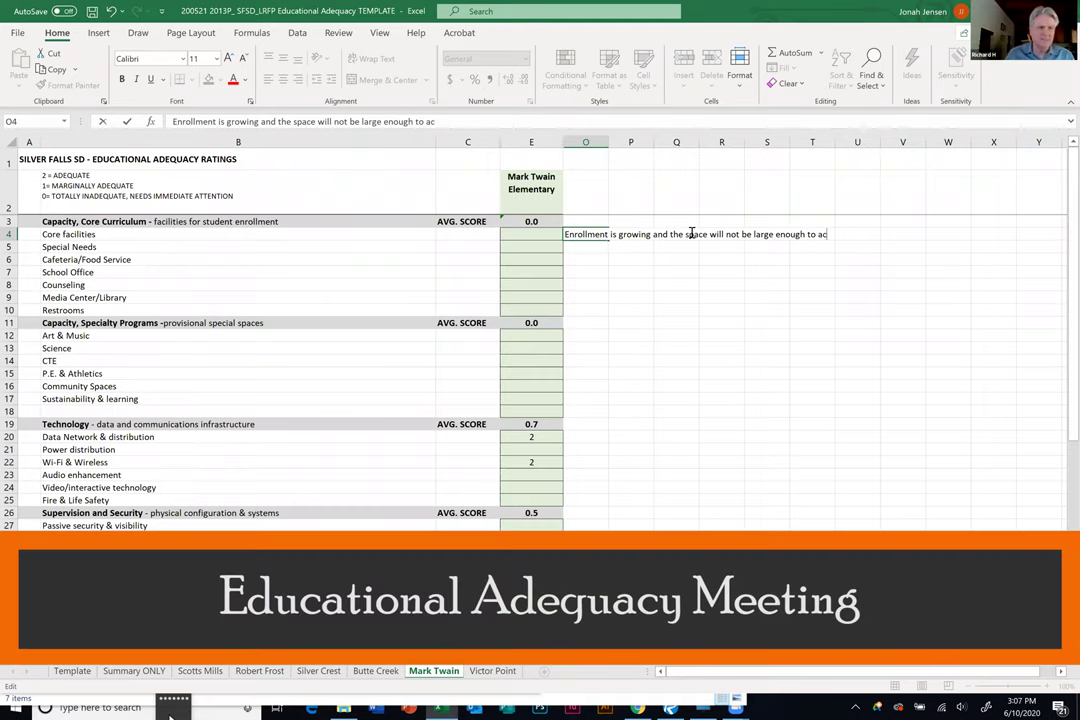
type("commodate ")
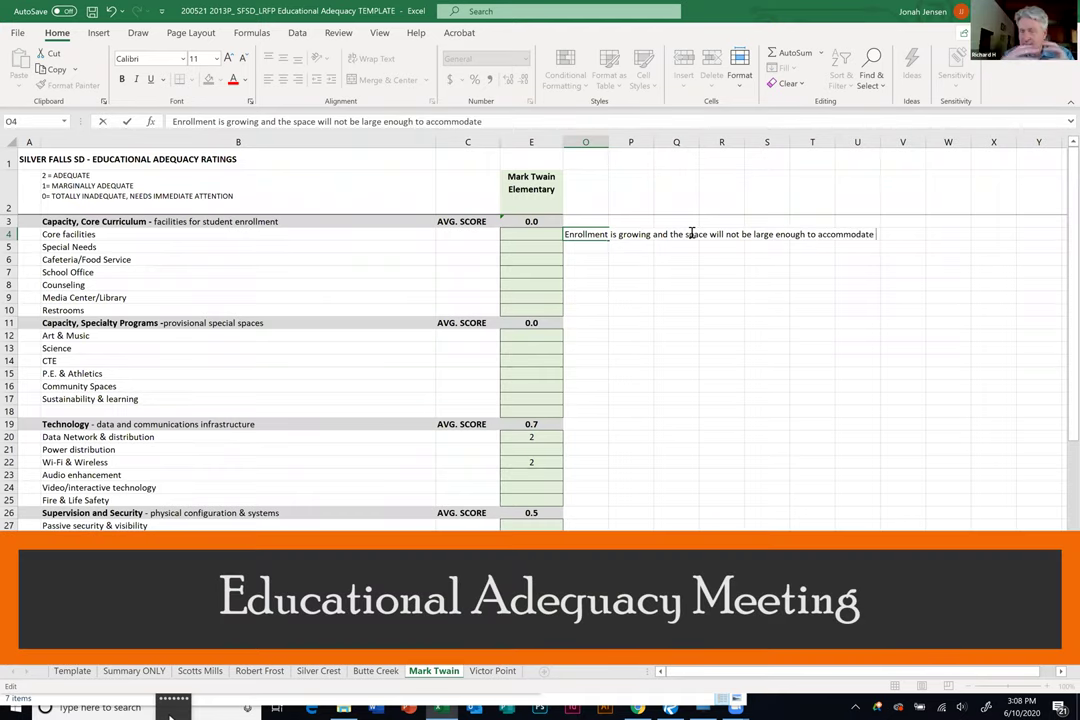
type("more ")
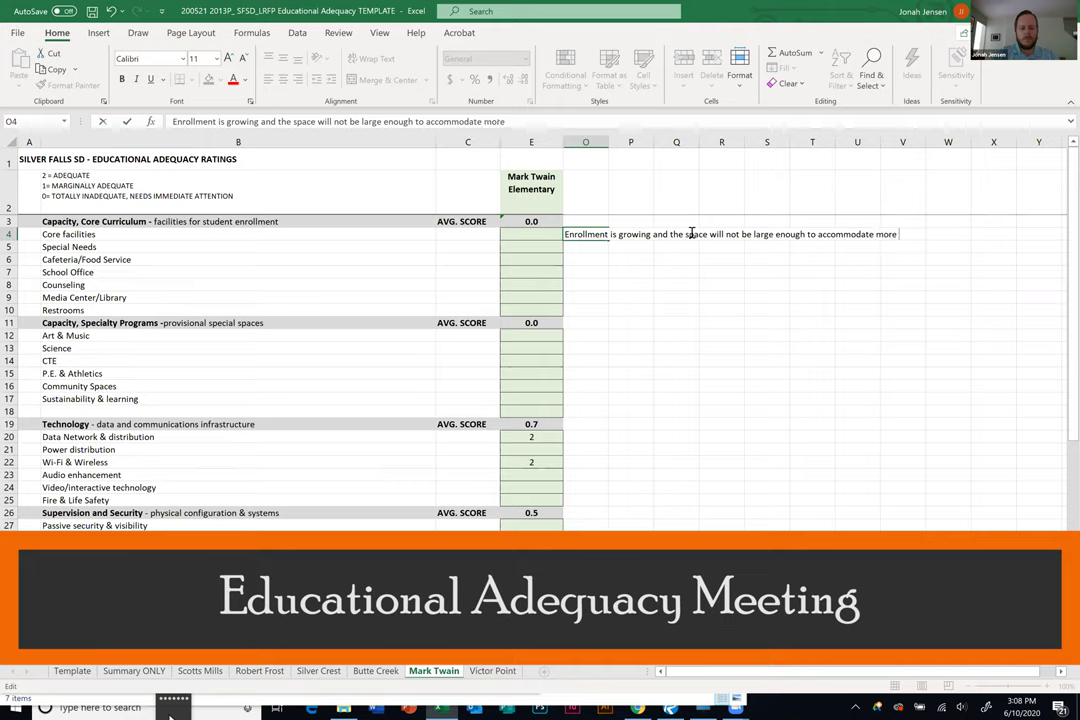
type("growth")
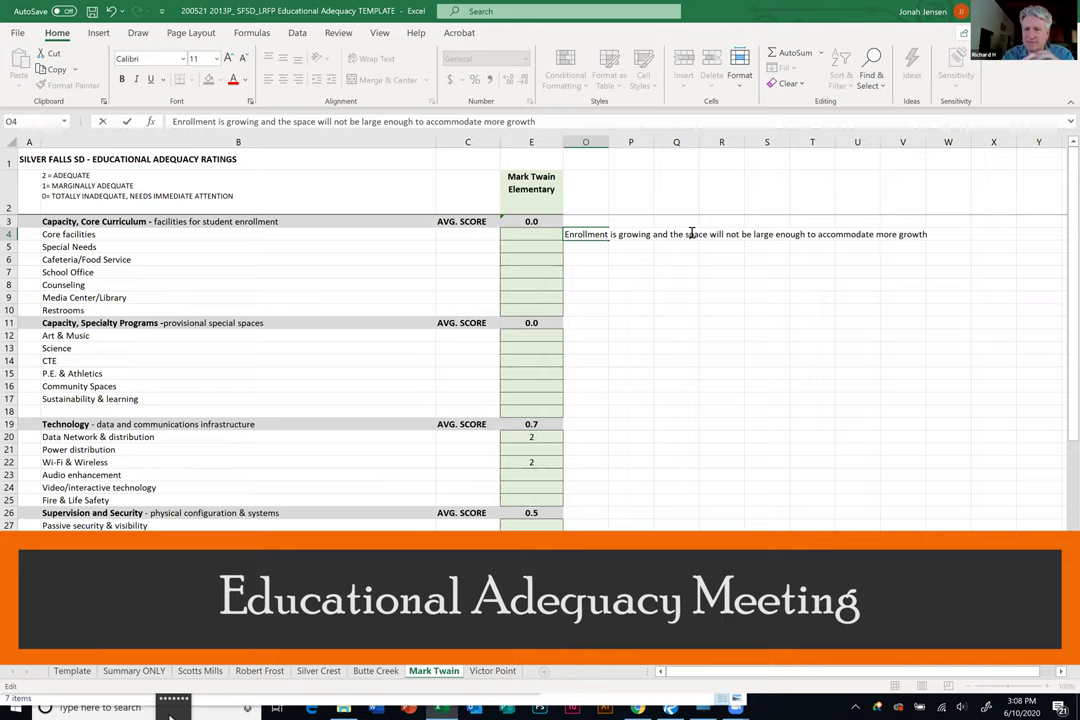
left_click(676, 322)
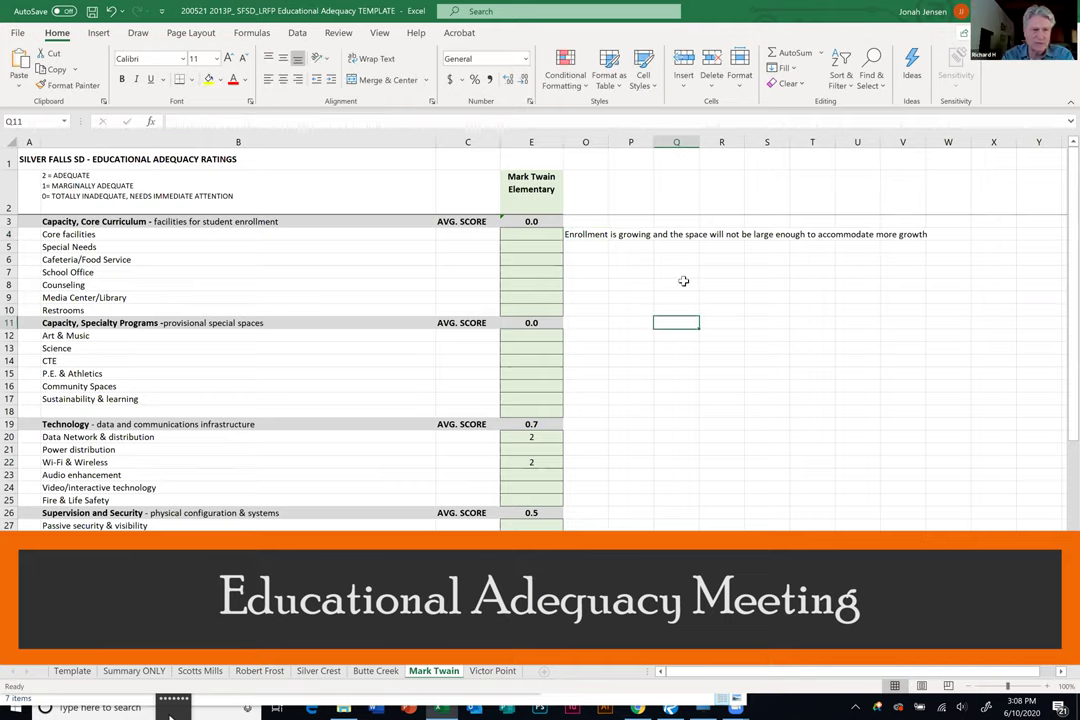
Append ". 15 classrooms, 6 K, 5 first grade, 4 second grade" to the Core facilities comment in cell O4.
left_click(538, 236)
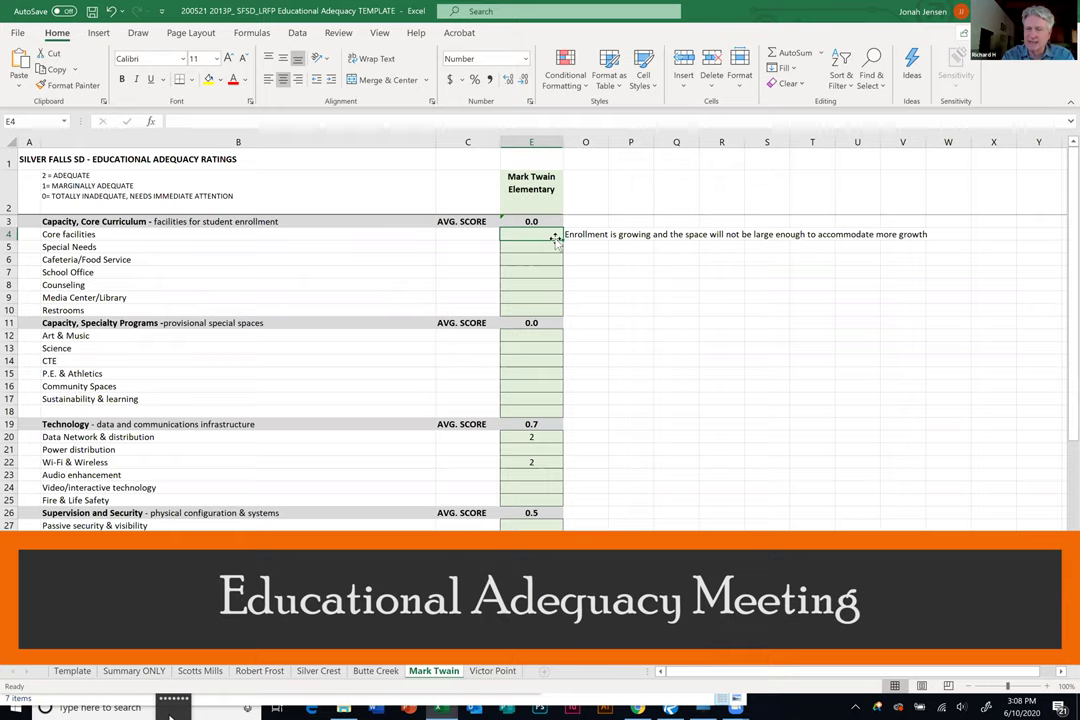
left_click(942, 235)
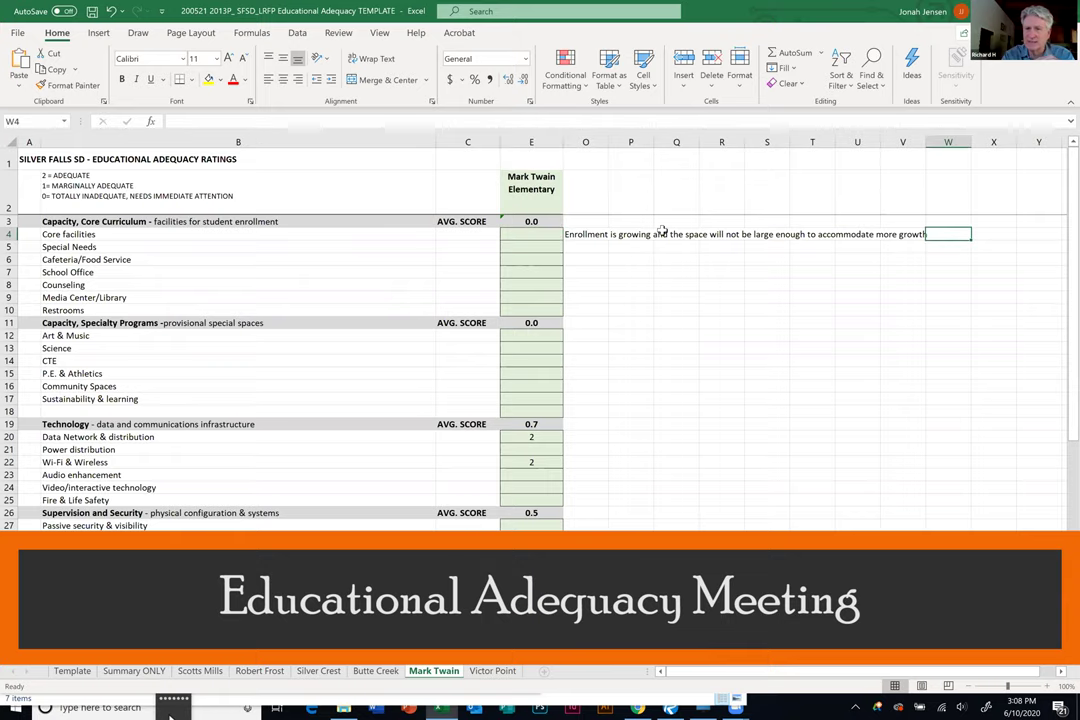
double_click(576, 234)
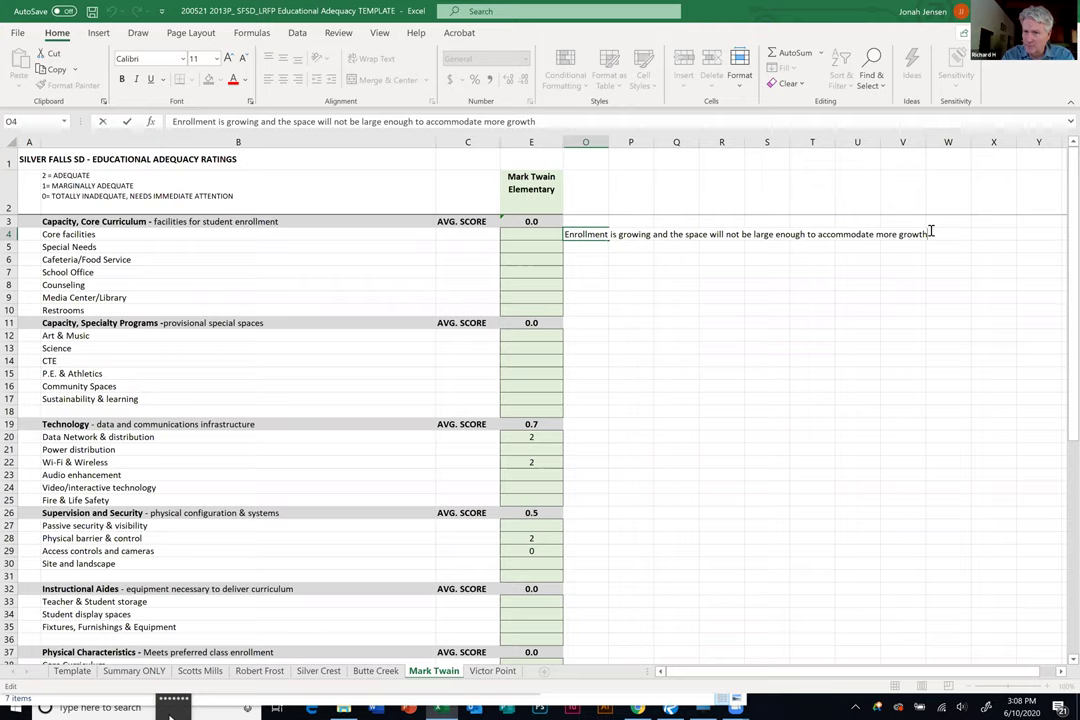
type("15 classrooms")
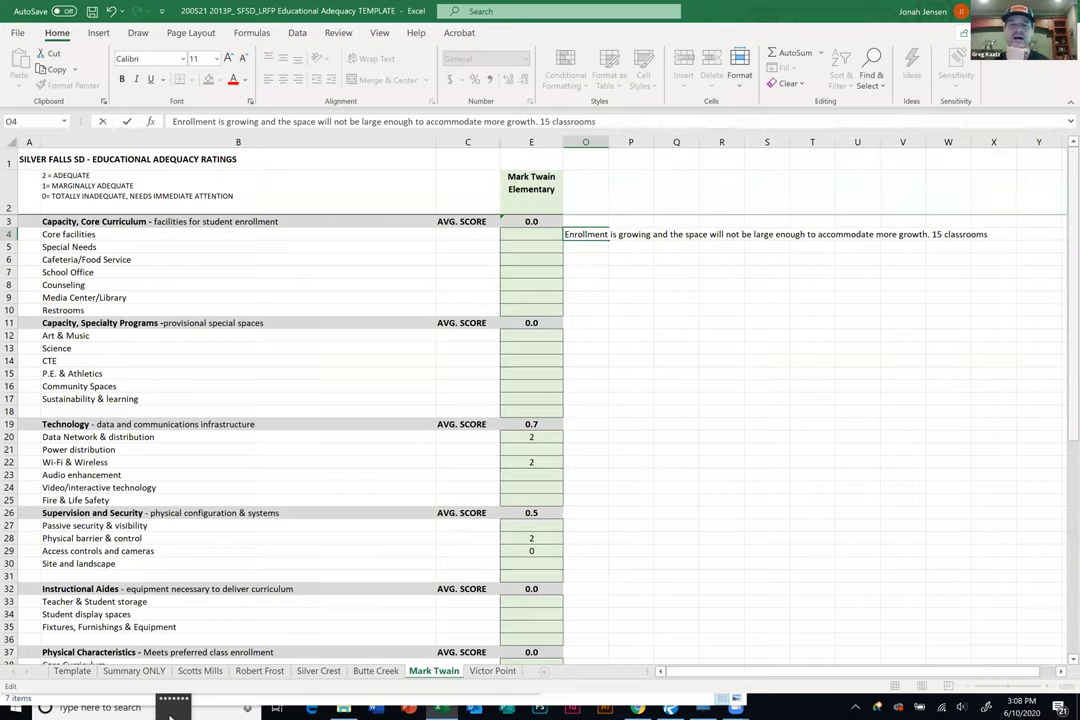
type(", 6 K, 5")
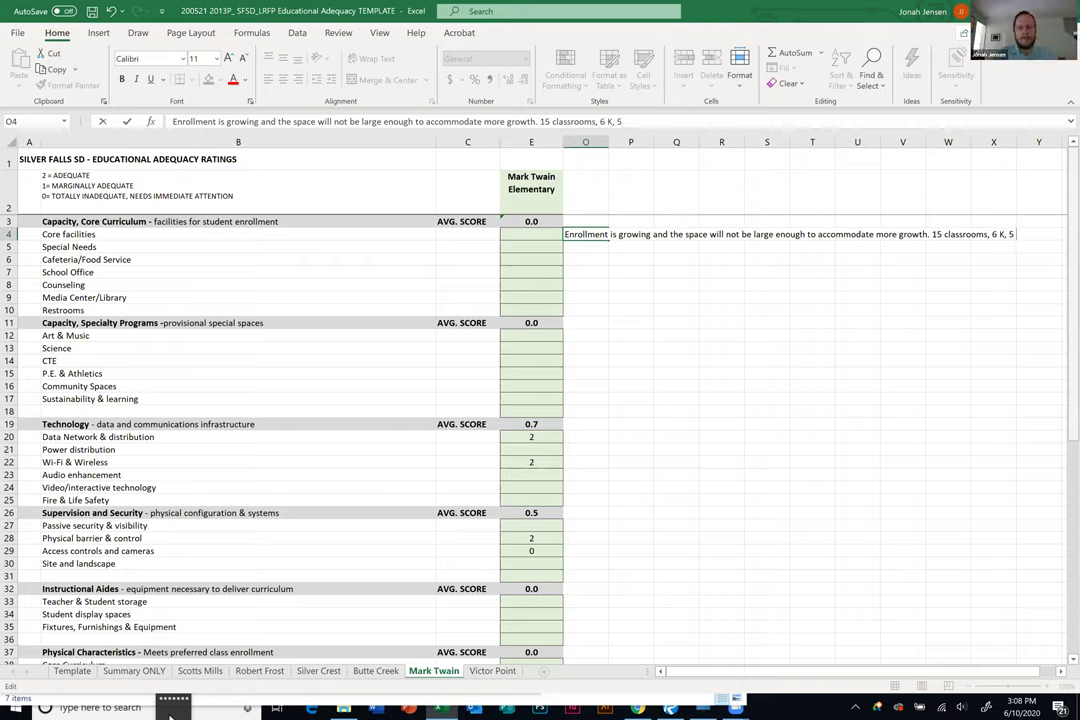
type(",irst graf")
key("BackSpace")
type("d")
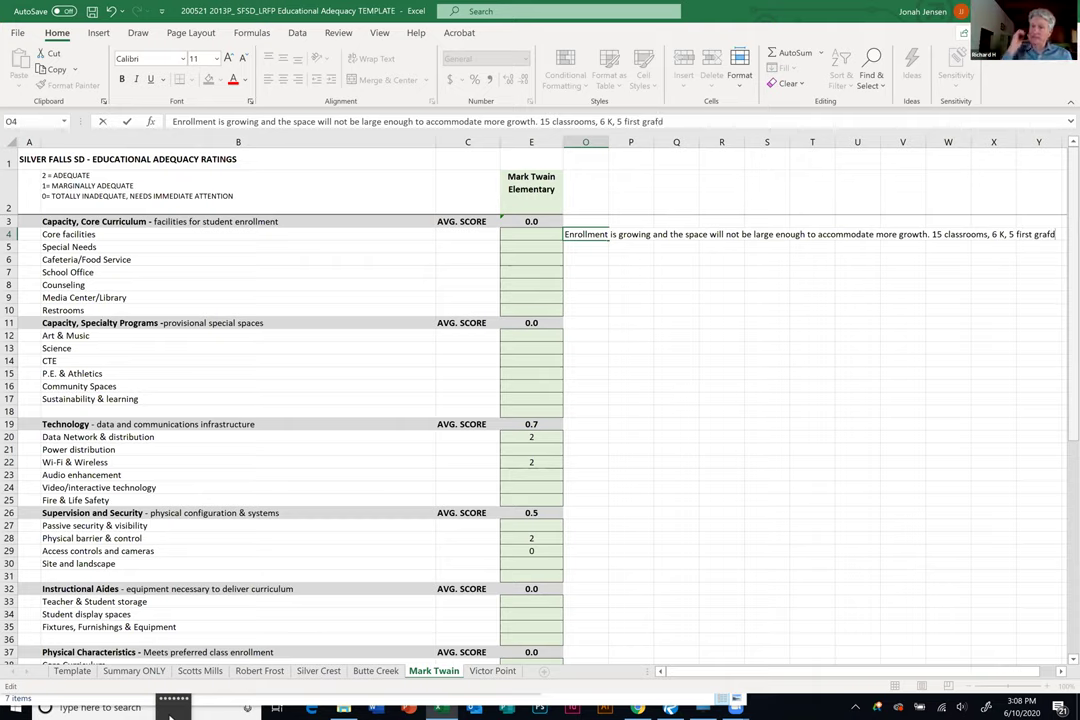
type("e, 4 second")
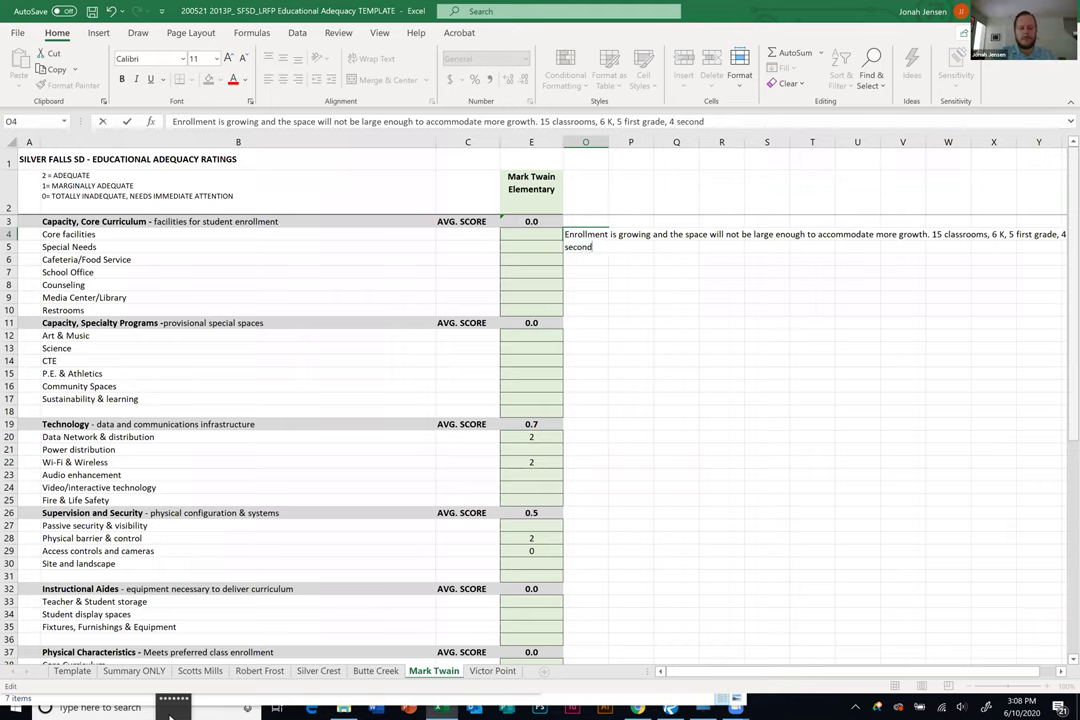
type(" grade")
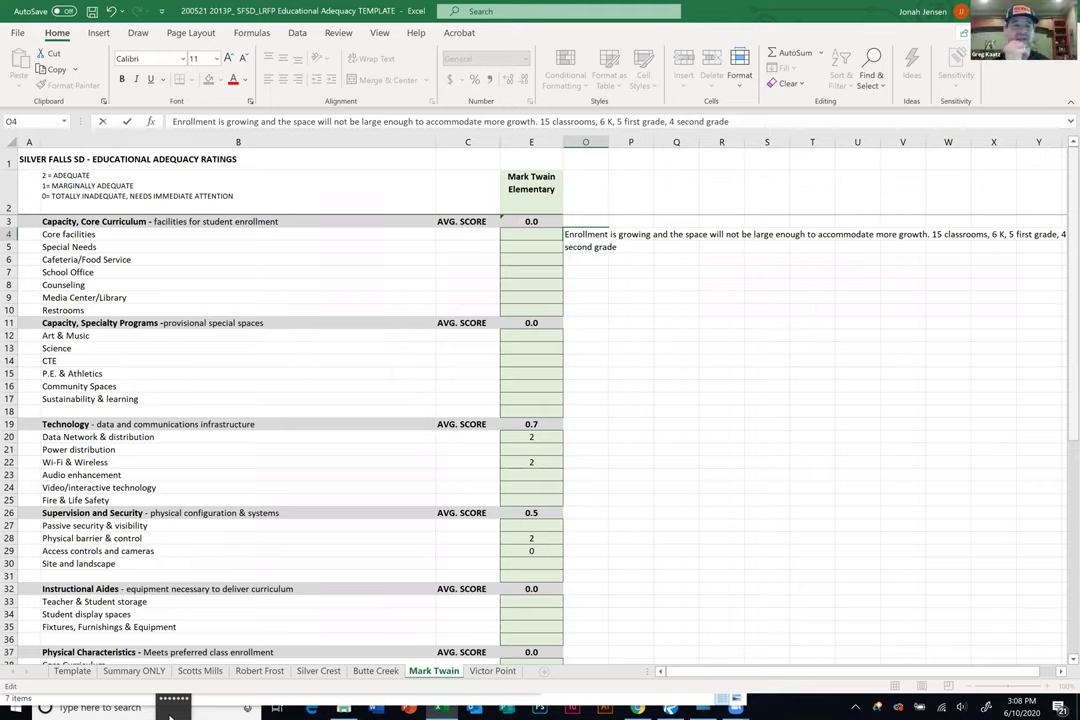
left_click(772, 321)
Write the comment "3 dedicated spaces" in cell O5, beside the Special Needs score.
left_click(603, 248)
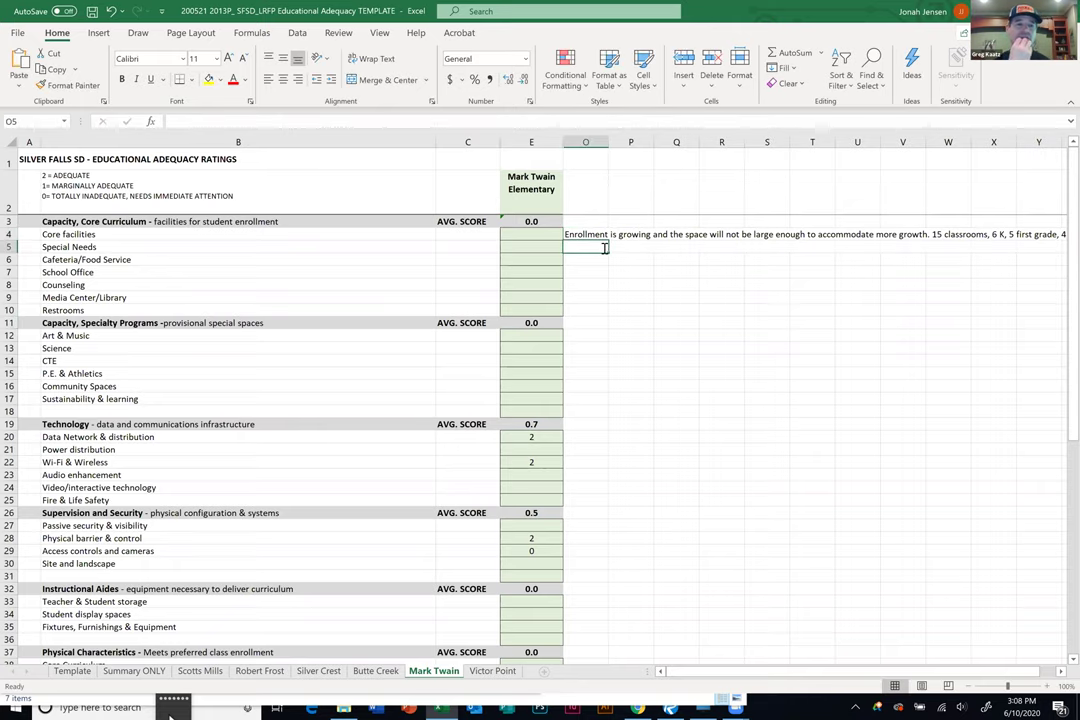
type("3 dedicated")
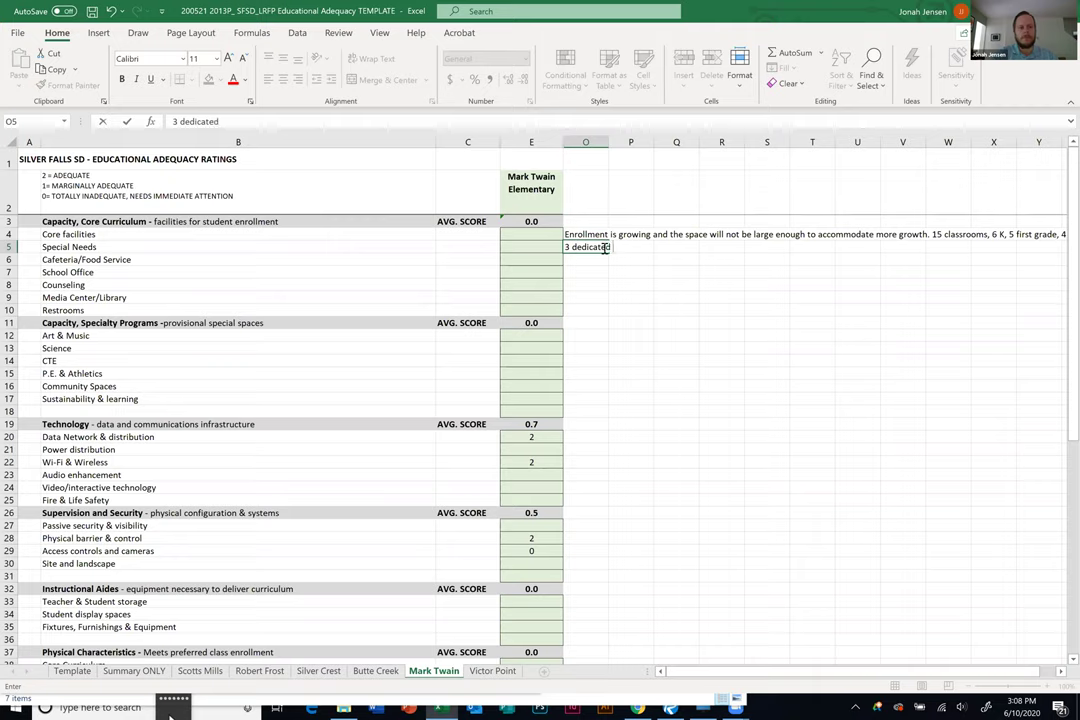
type(" spaces")
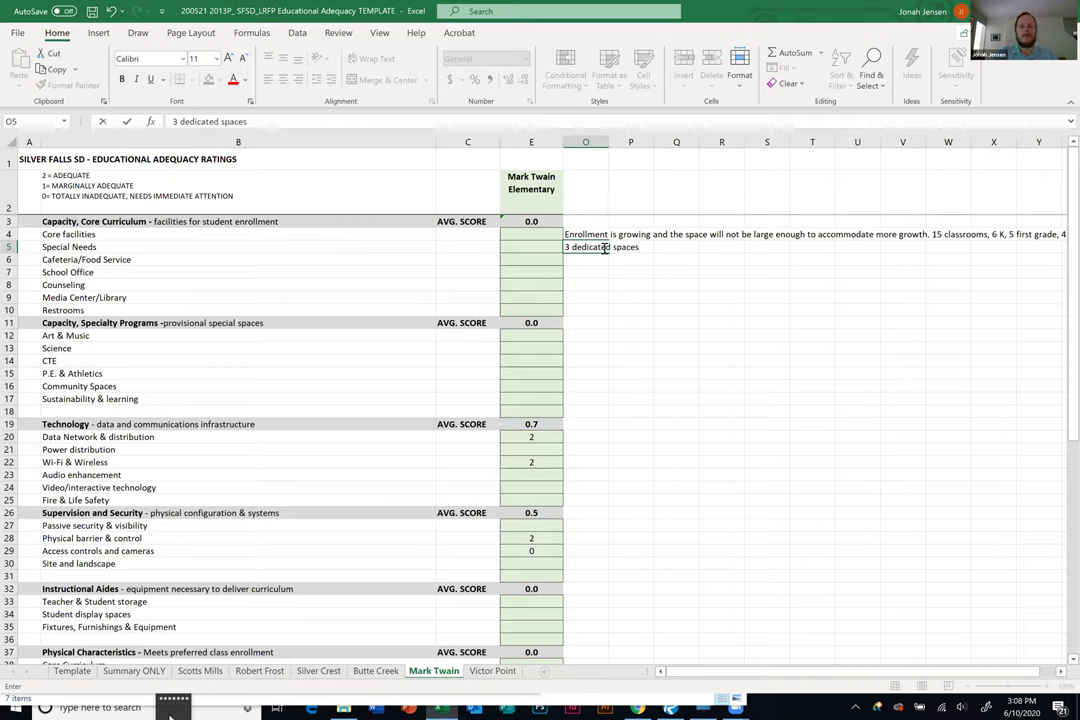
left_click(677, 359)
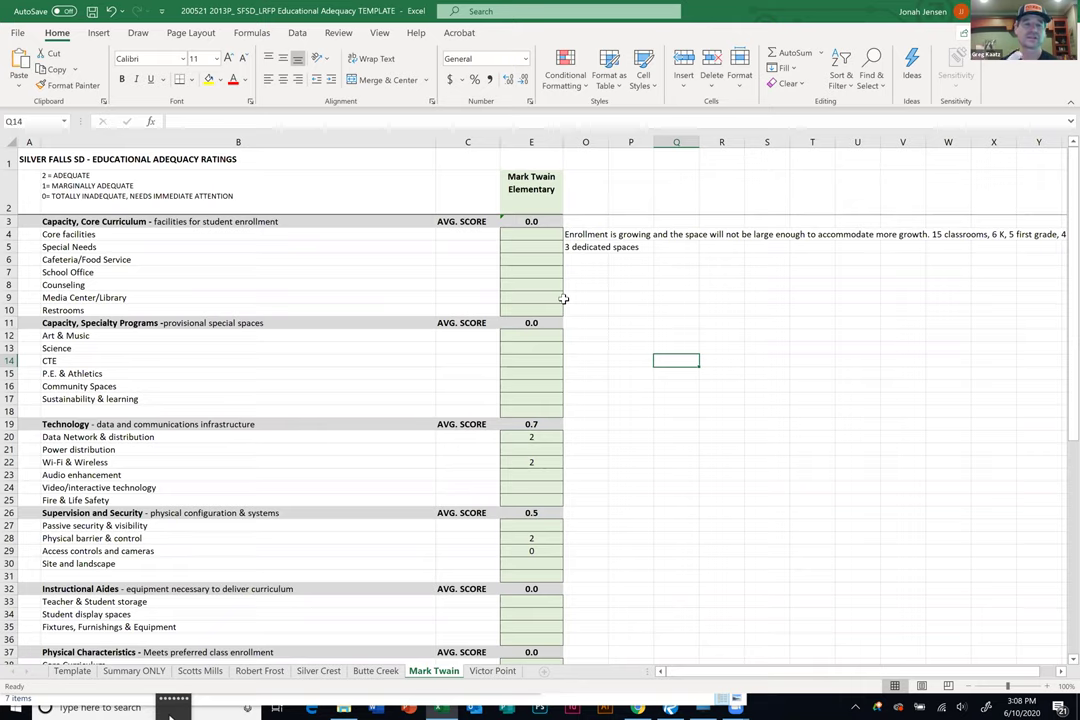
Append ", ELD," to the Special Needs comment in cell O5 and check the special-purpose rooms on the floor plan.
left_click(585, 246)
double_click(585, 246)
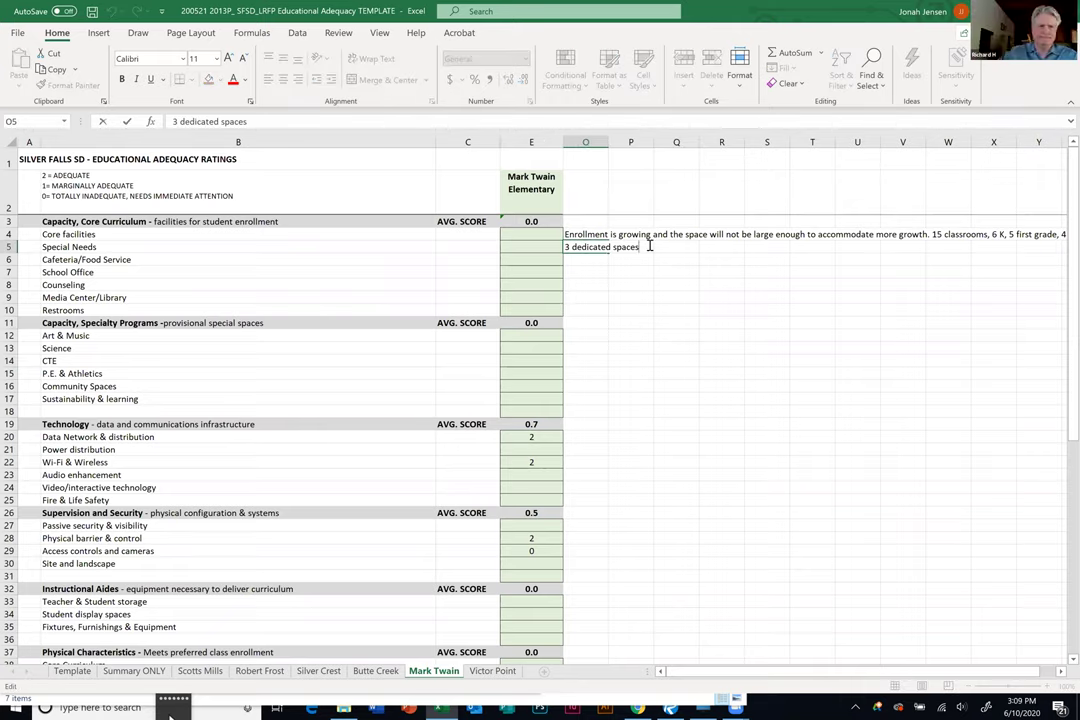
type(", ELD, cous")
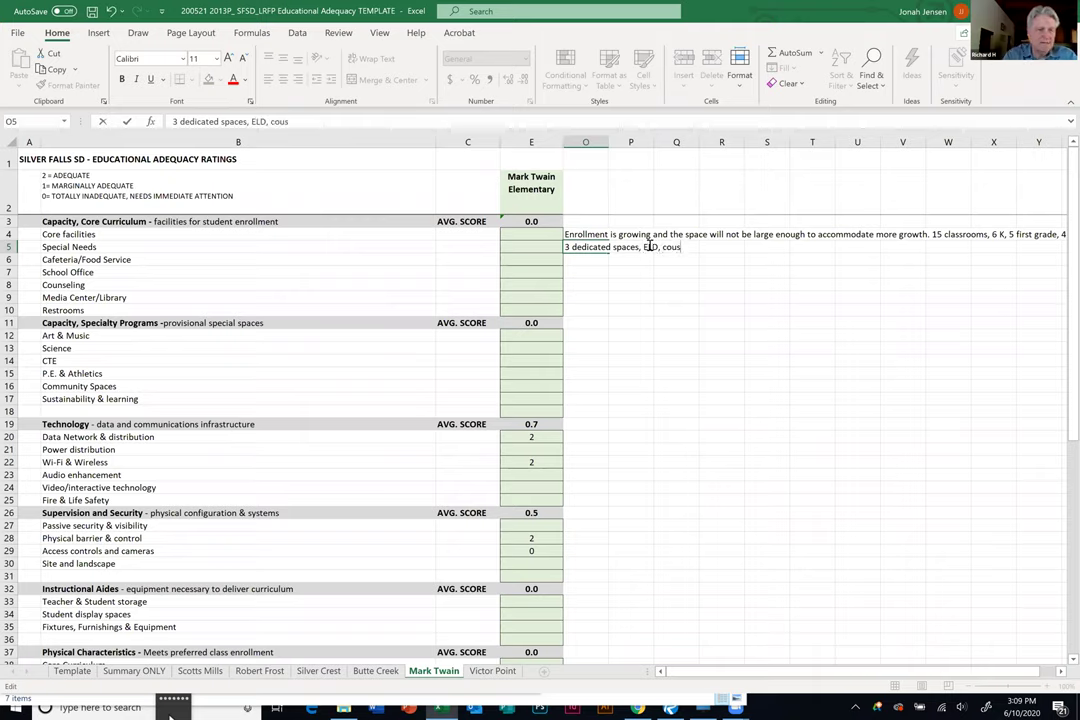
key("BackSpace")
key("BackSpace")
key("BackSpace")
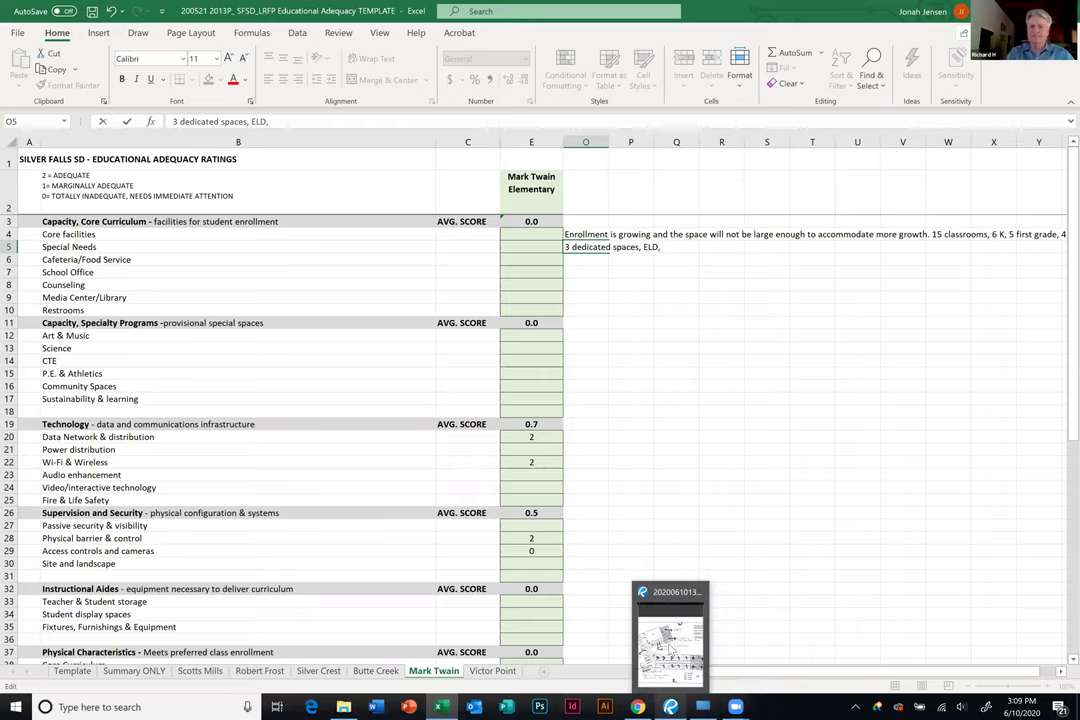
left_click(600, 540)
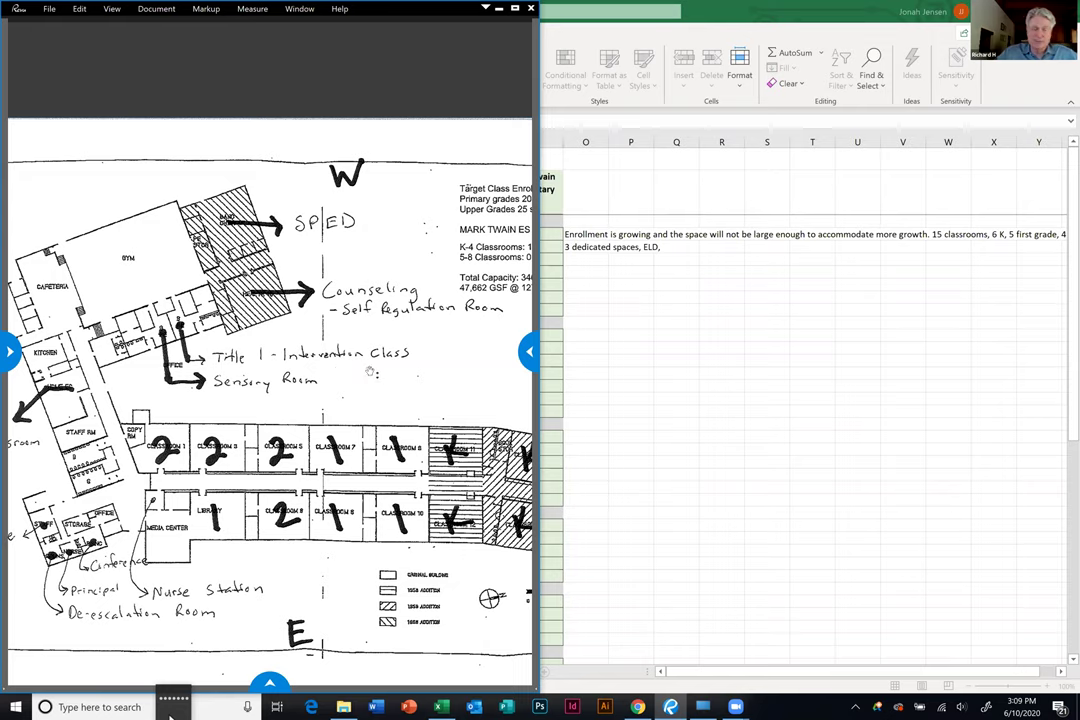
key("alt+Tab")
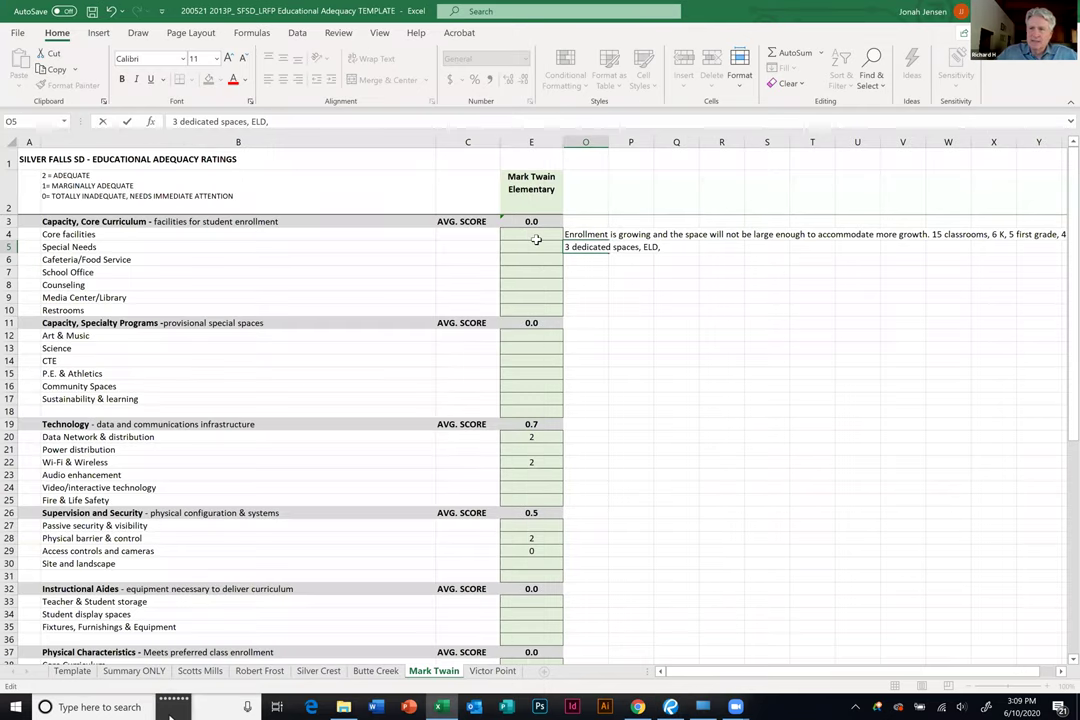
Enter a score of 2 for Core facilities in the Mark Twain Elementary column.
left_click(536, 239)
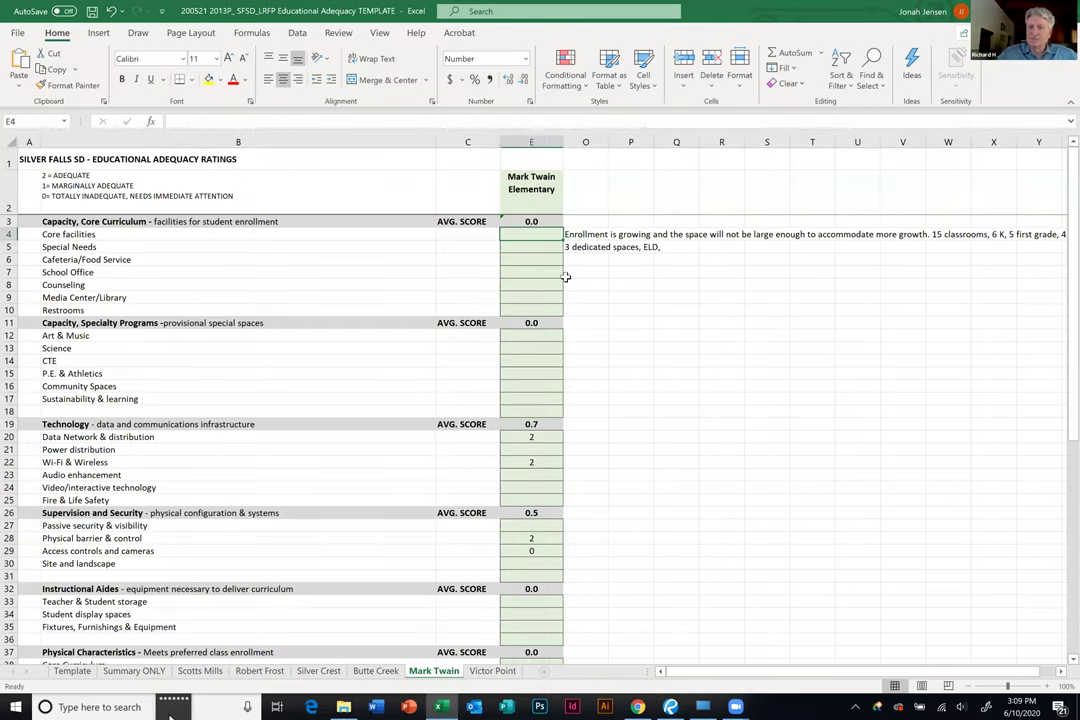
type("2")
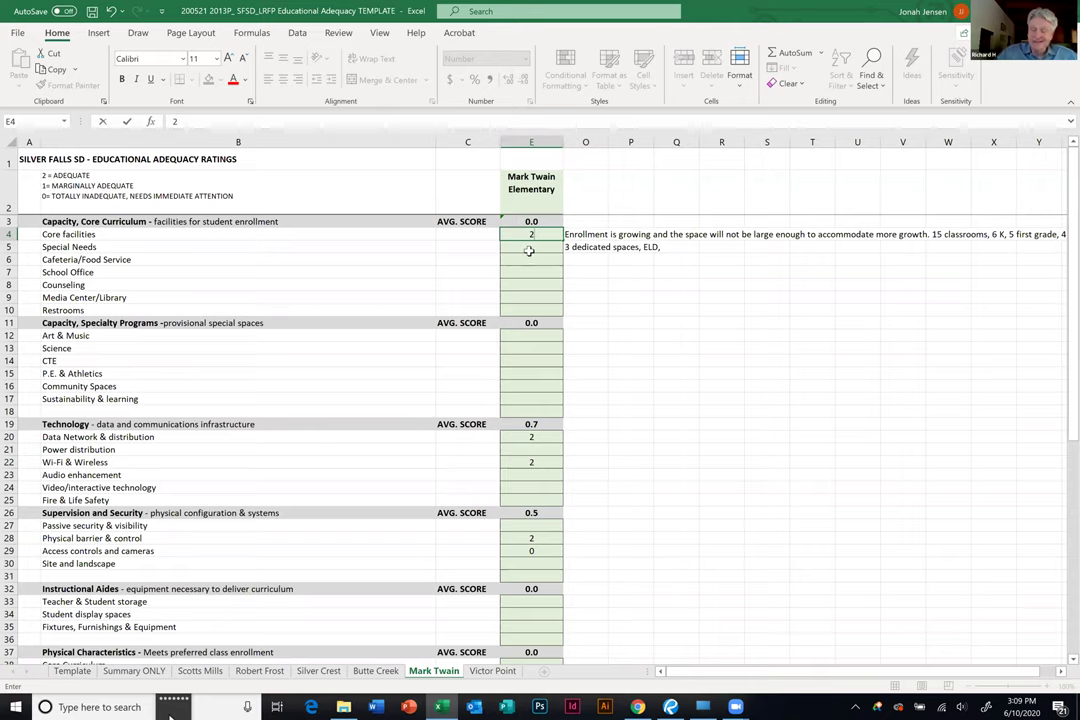
key("ctrl+Return")
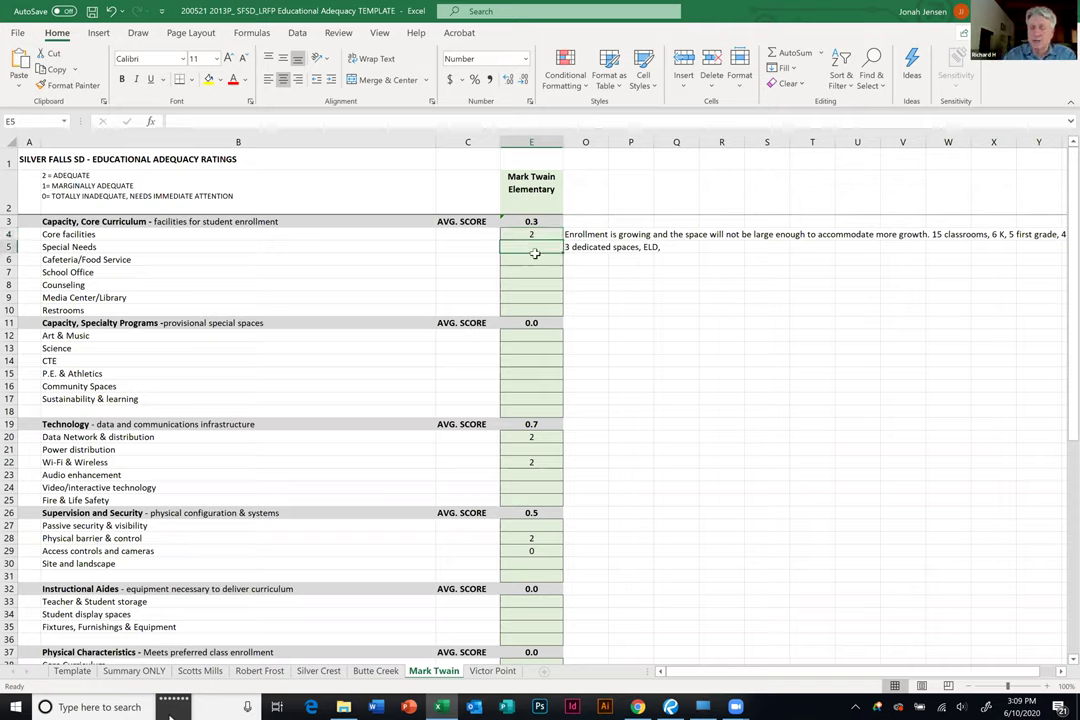
Write the comment "3 lunch periods separated by grade level" in cell O6, beside the Cafeteria/Food Service score.
left_click(544, 259)
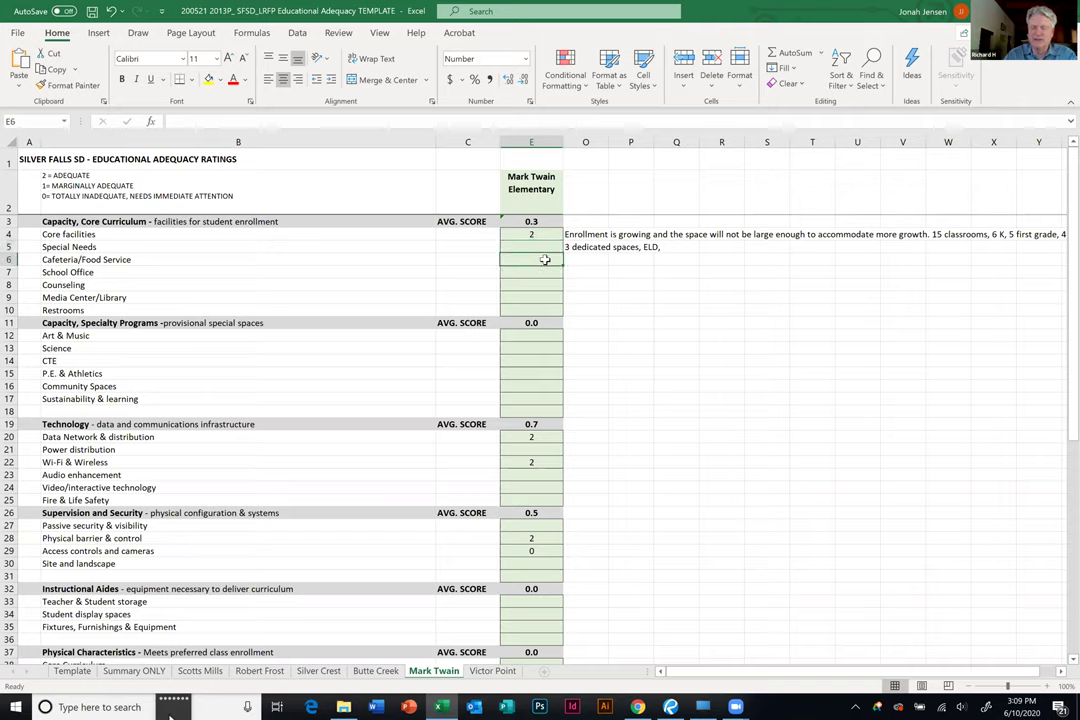
left_click(590, 259)
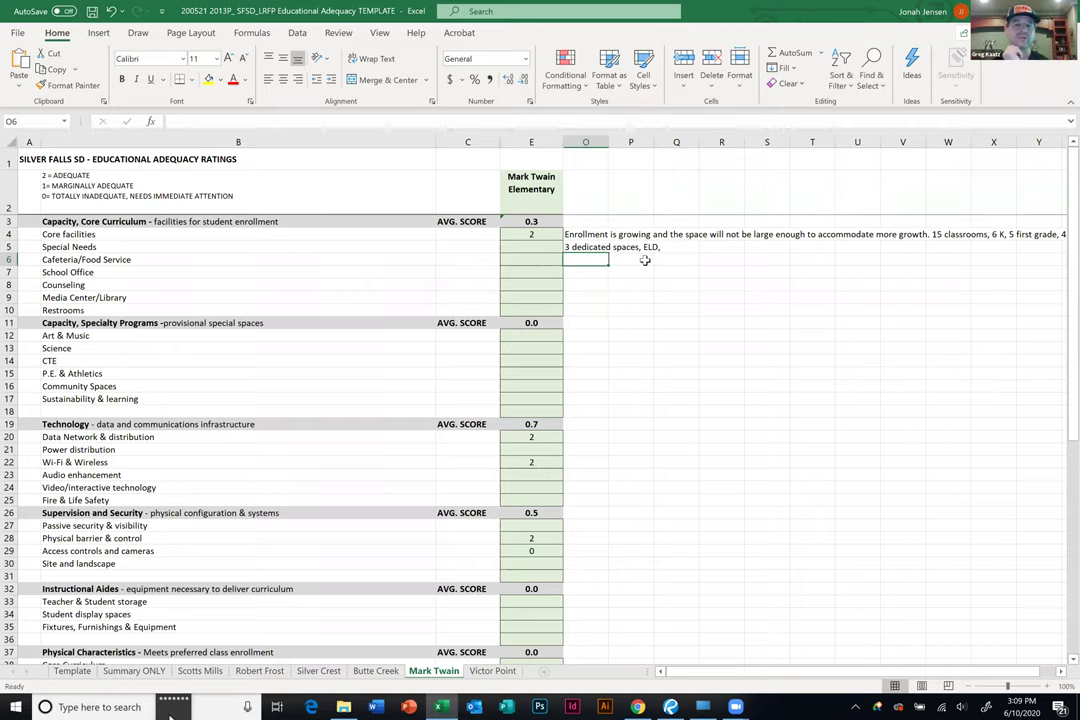
type("3")
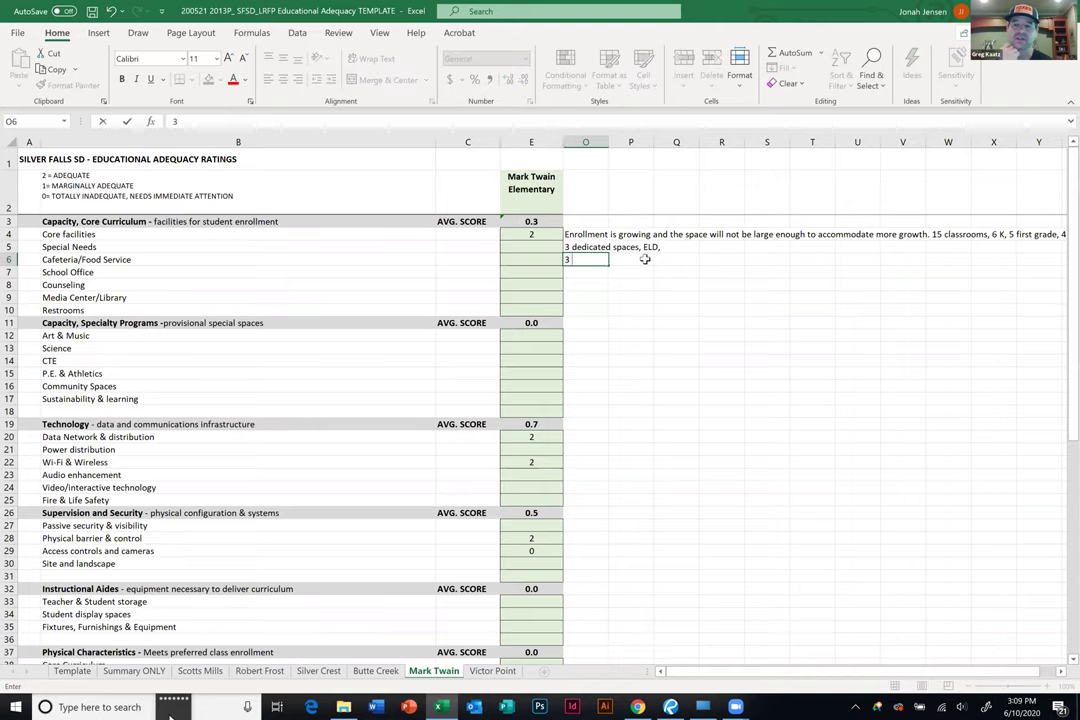
type(" lunch perio")
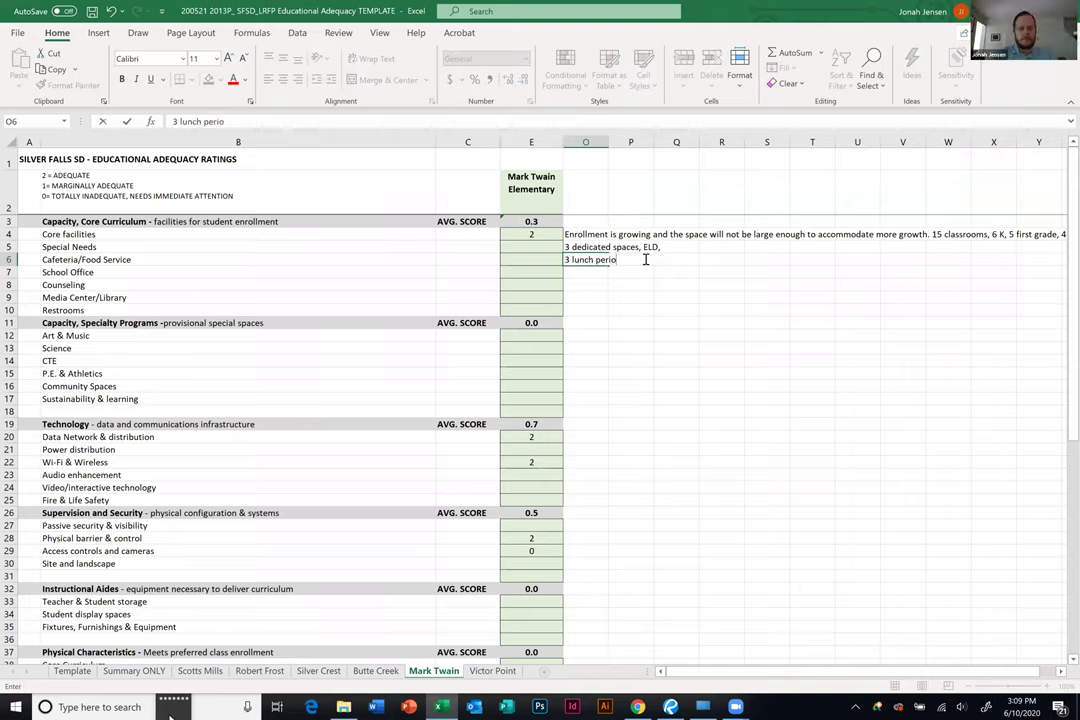
type("ds separated by grade level")
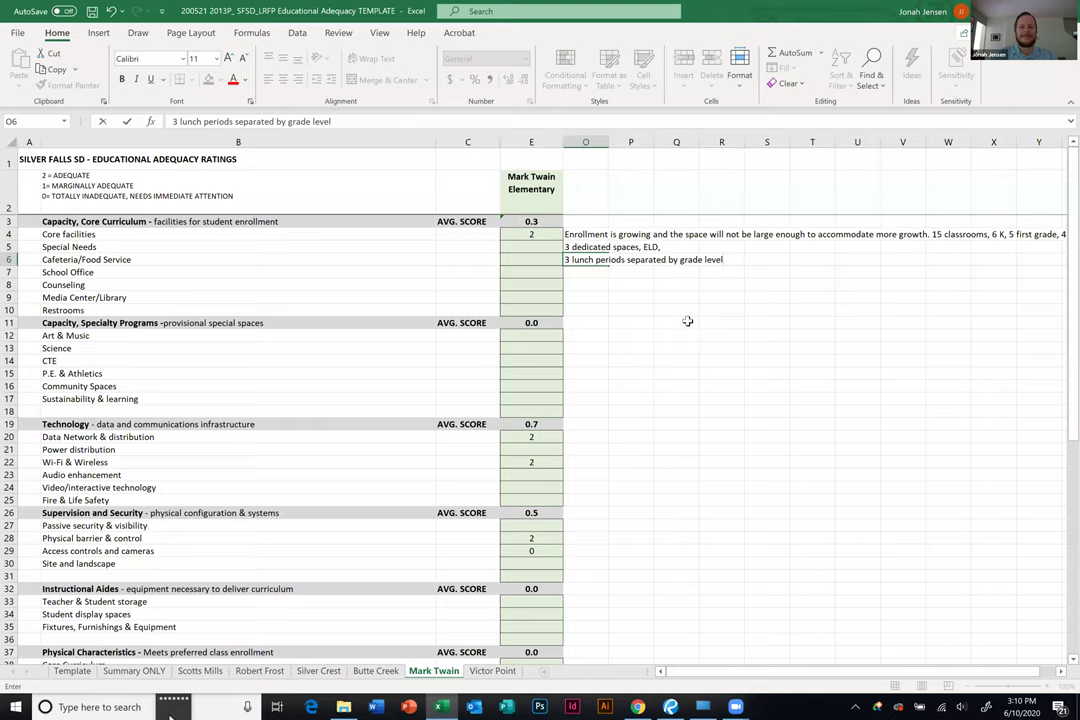
left_click(545, 258)
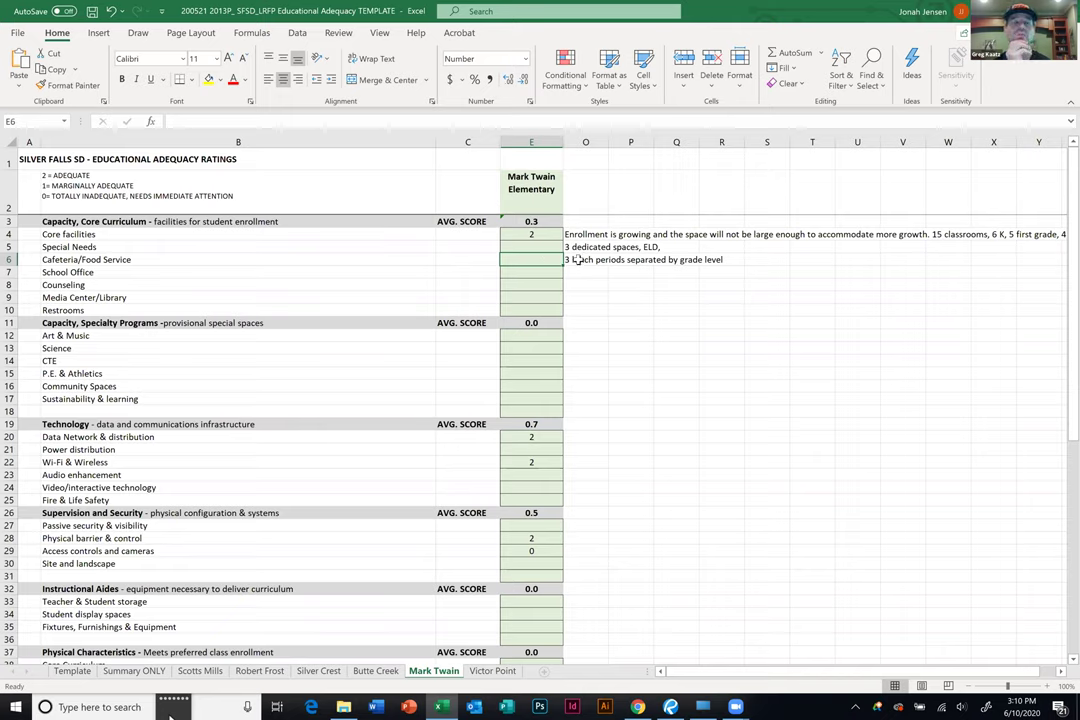
Append ". Ideal size would be 90-100 students" to the Cafeteria/Food Service comment in cell O6.
left_click(582, 260)
key("F2")
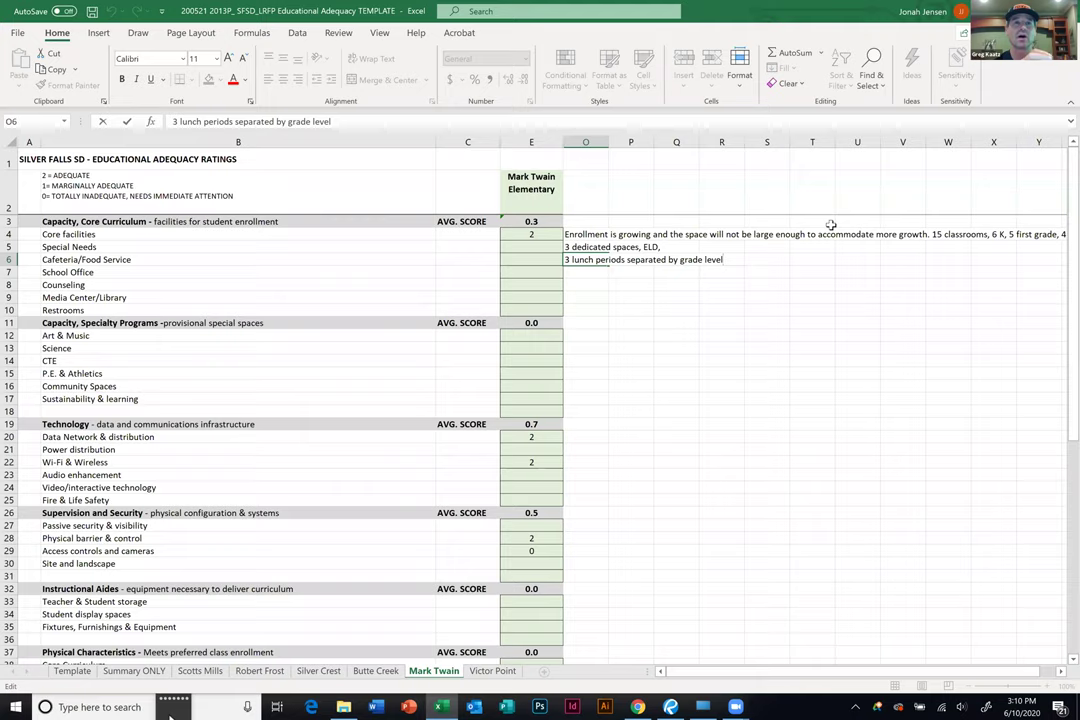
type(". Ideal ")
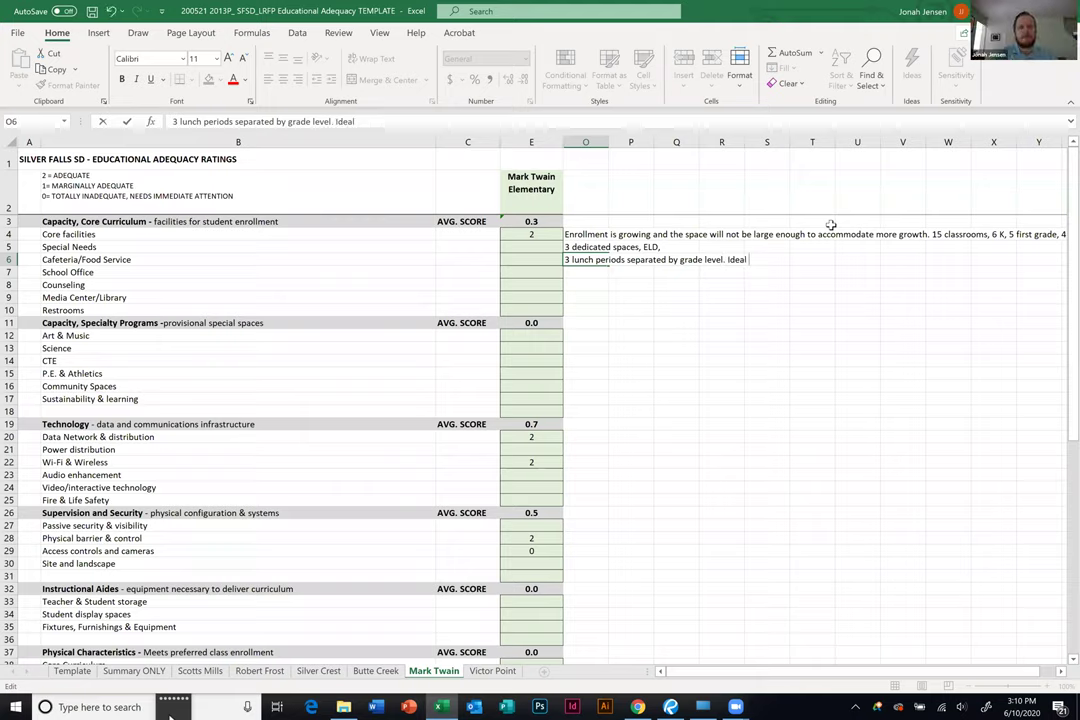
type("size would be 90-100 students")
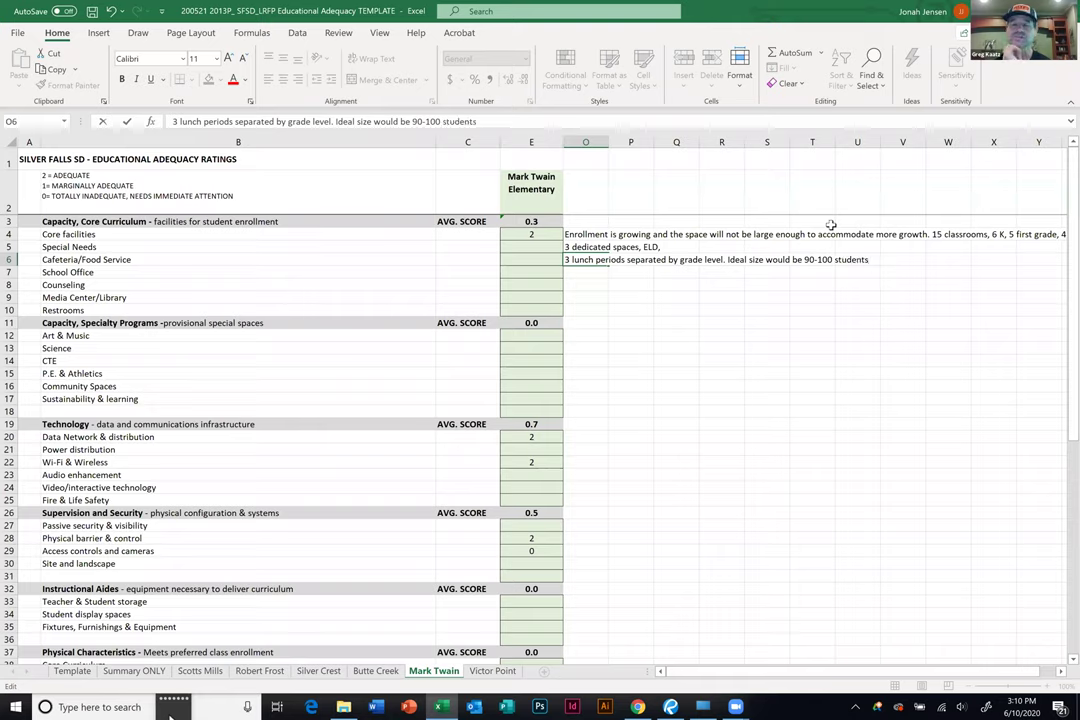
left_click(820, 400)
left_click(549, 259)
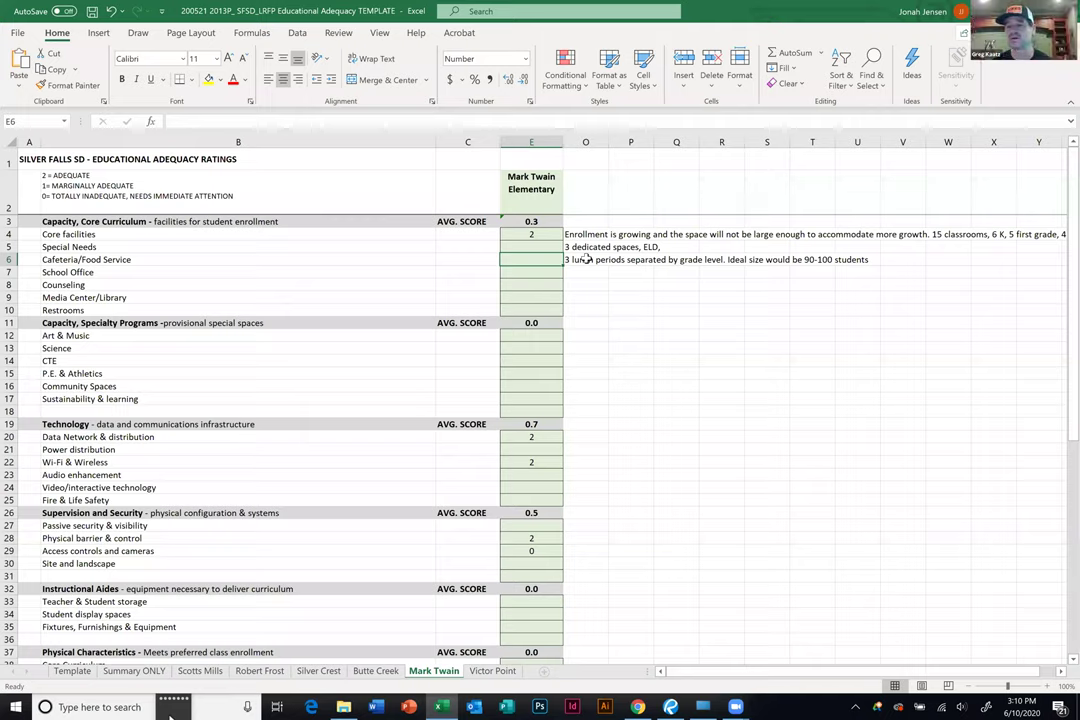
Append "not enough space if you talk about Title 1, currently houses in locker rooms" to the Special Needs comment in cell O5.
left_click(535, 234)
left_click(537, 247)
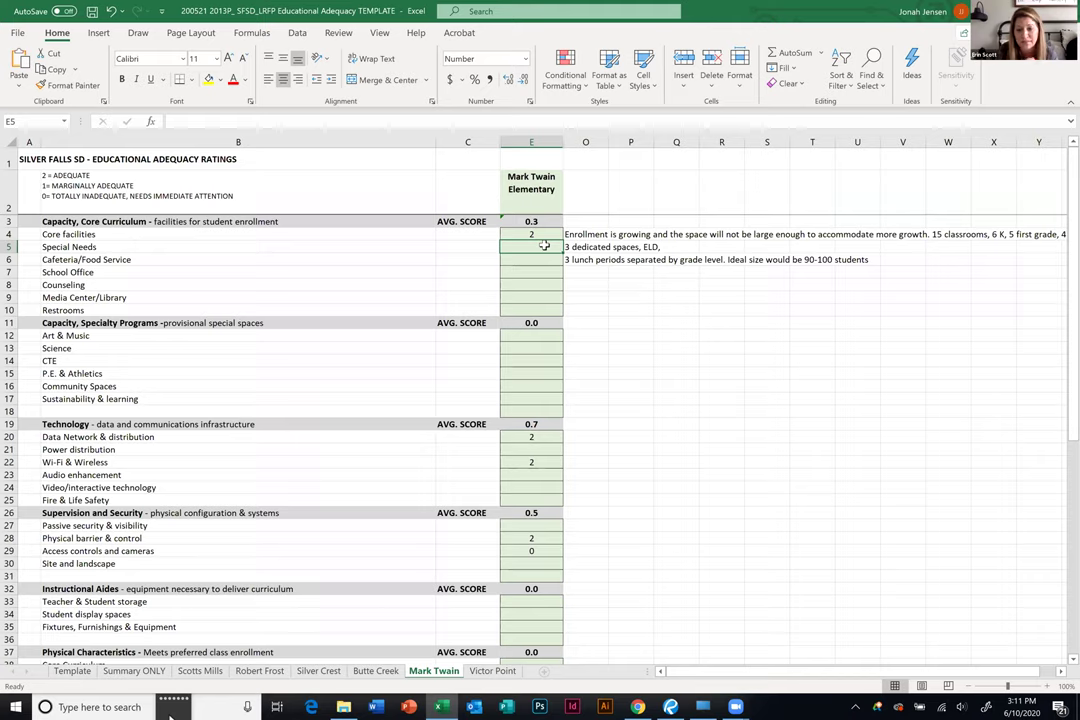
double_click(587, 246)
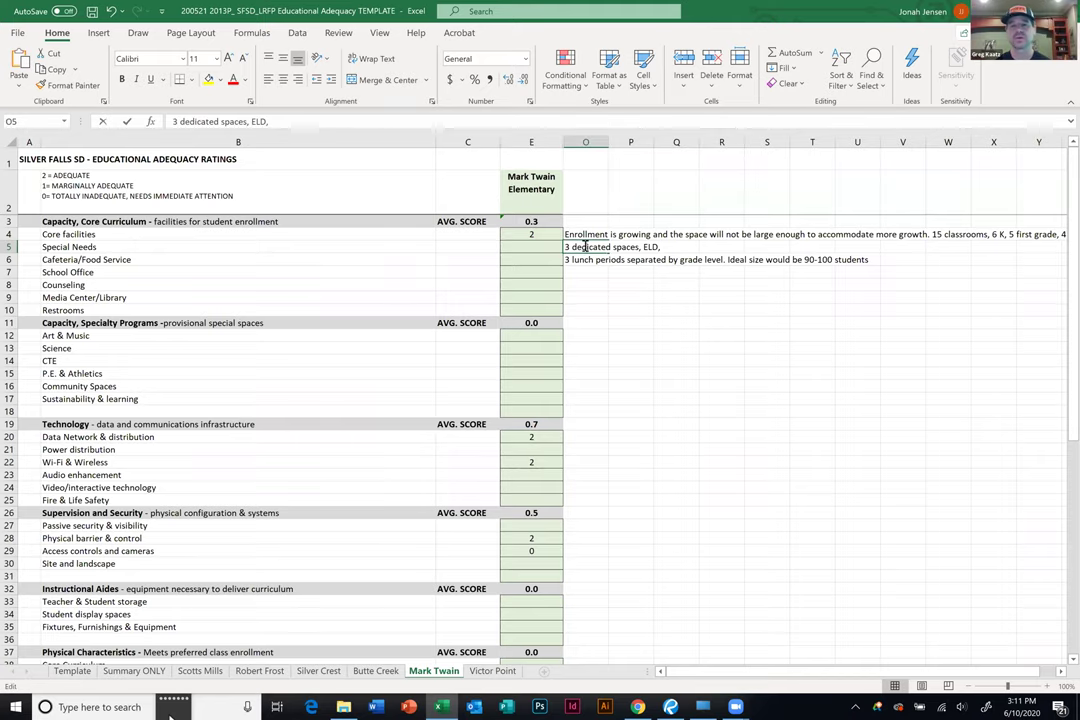
type("no")
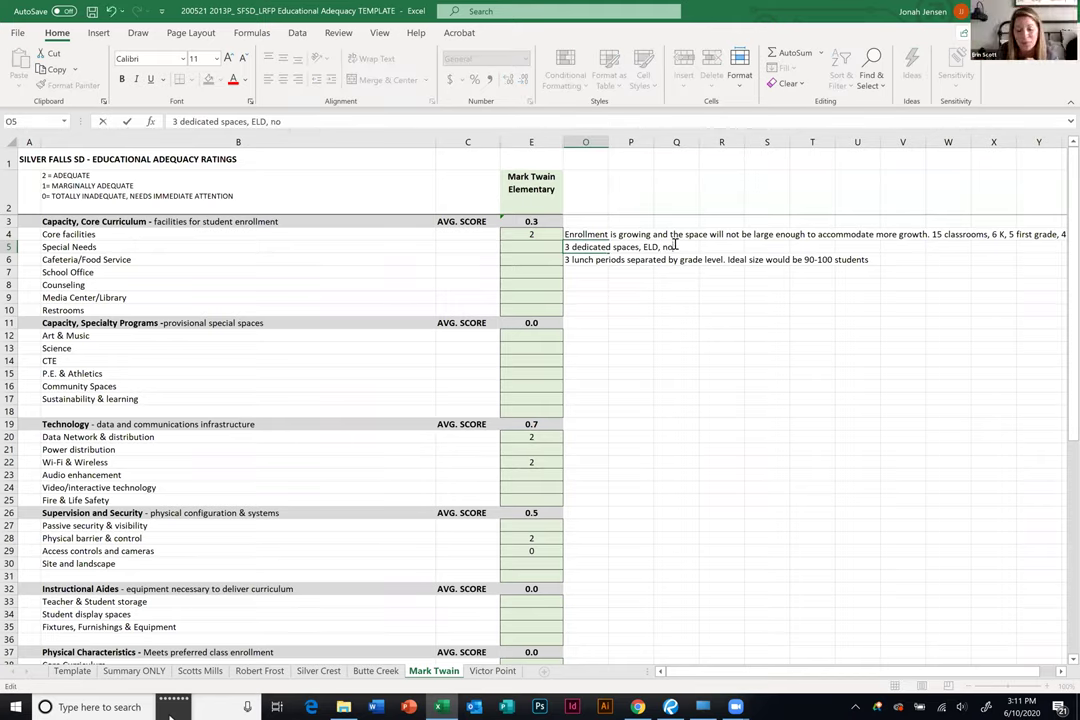
type("t enough space i")
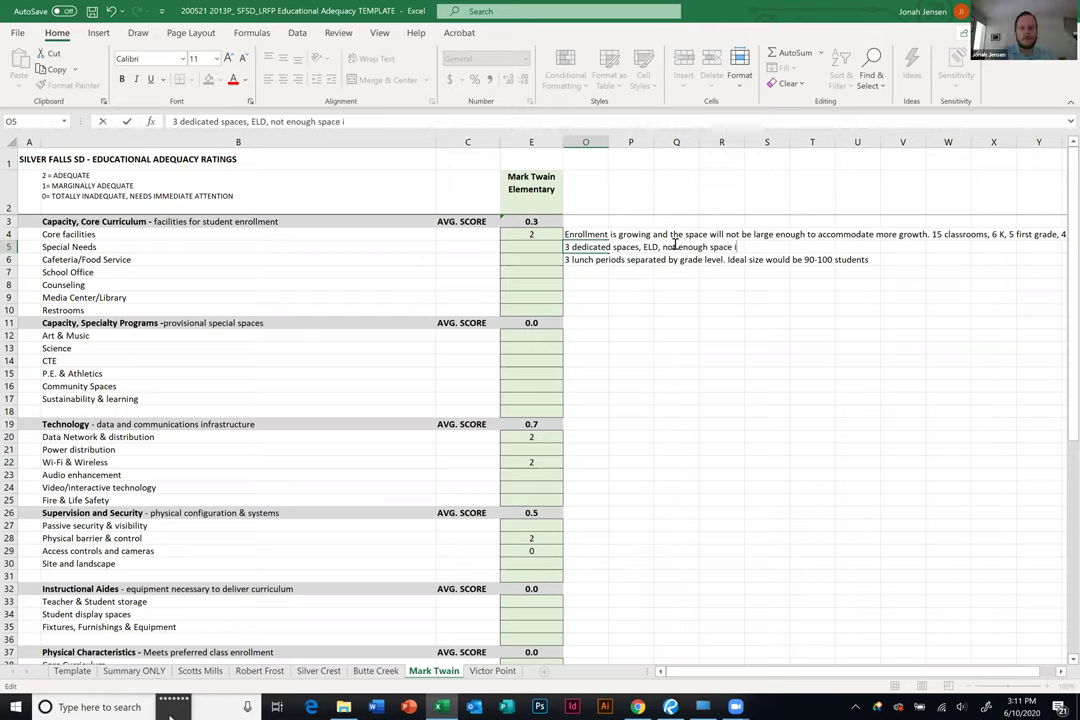
type("f you talk about Tit")
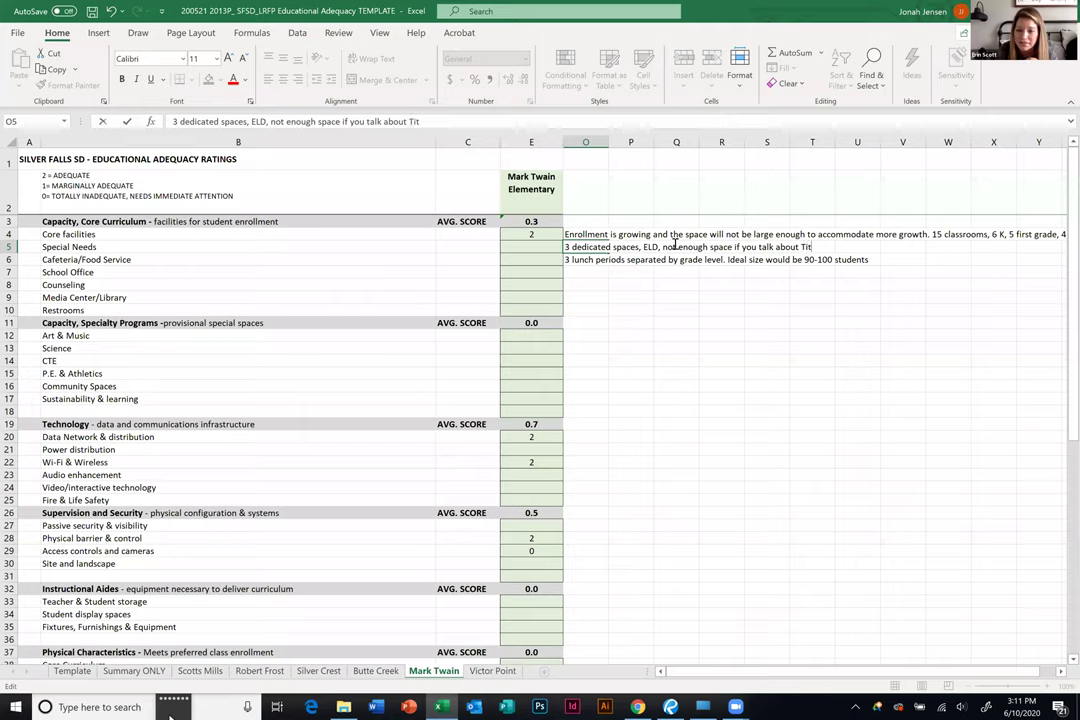
type("le 1, ")
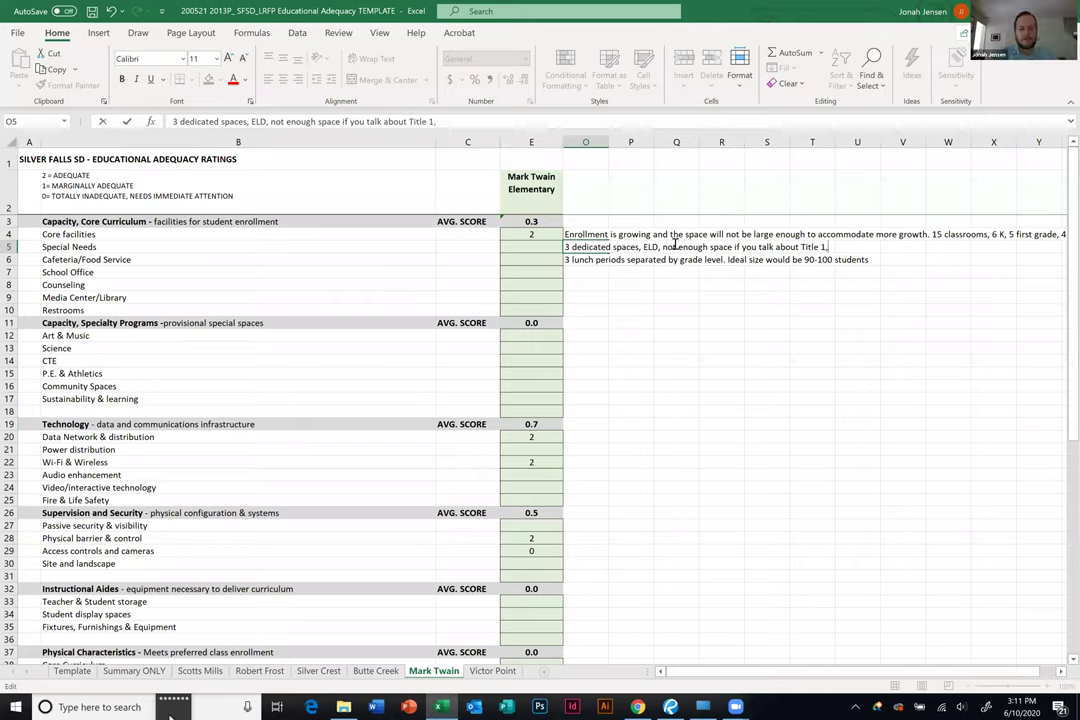
type("currently")
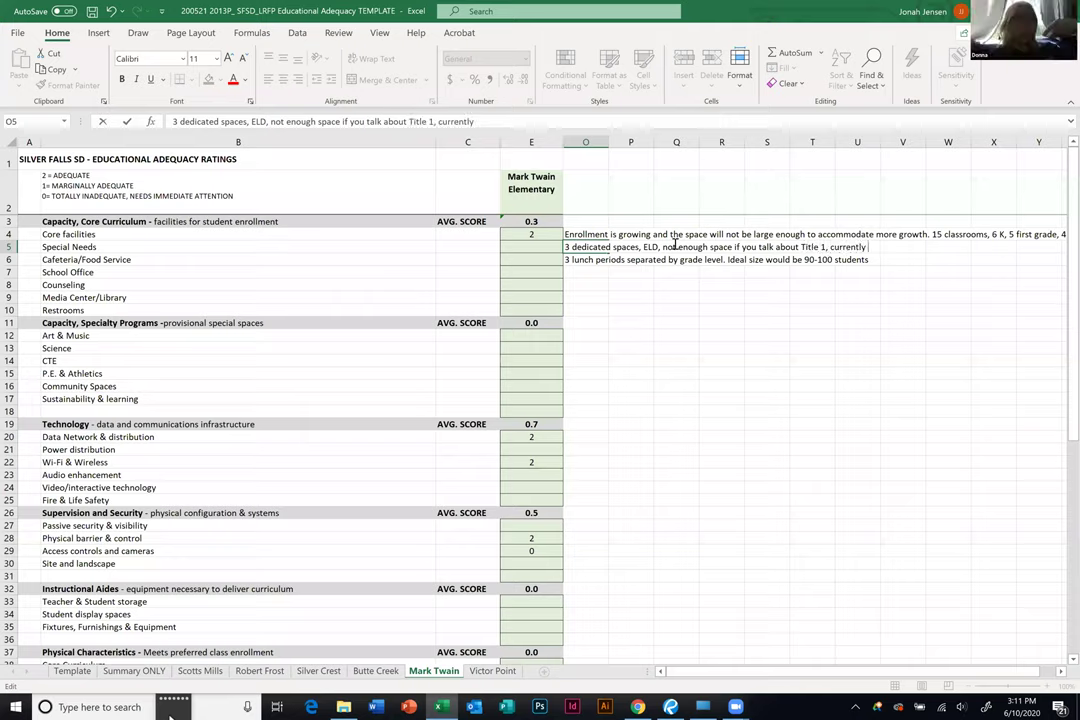
type(" houses in lo")
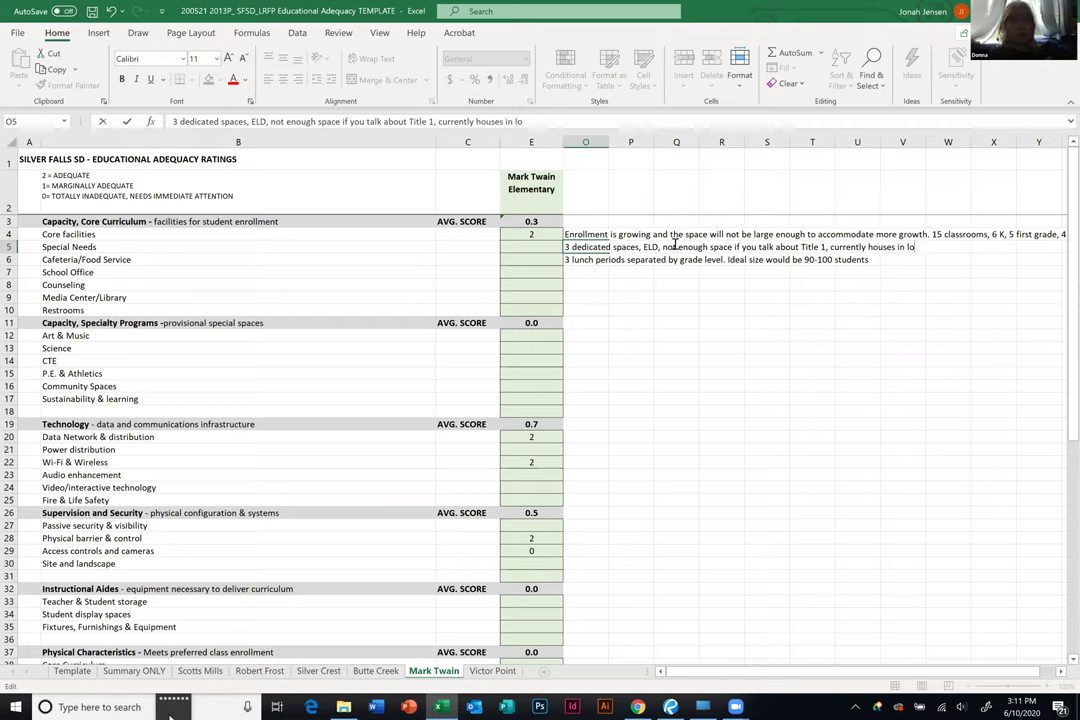
type("cker rooms")
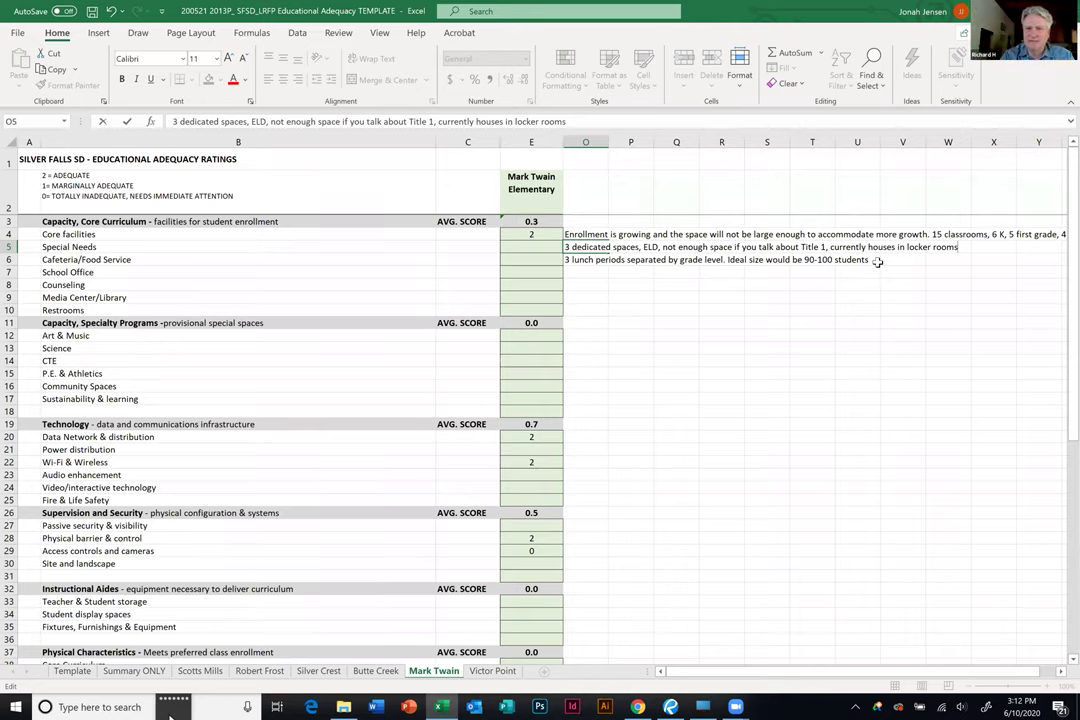
left_click(968, 246)
Enter a score of 0 for Special Needs in the Mark Twain Elementary column.
left_click(545, 246)
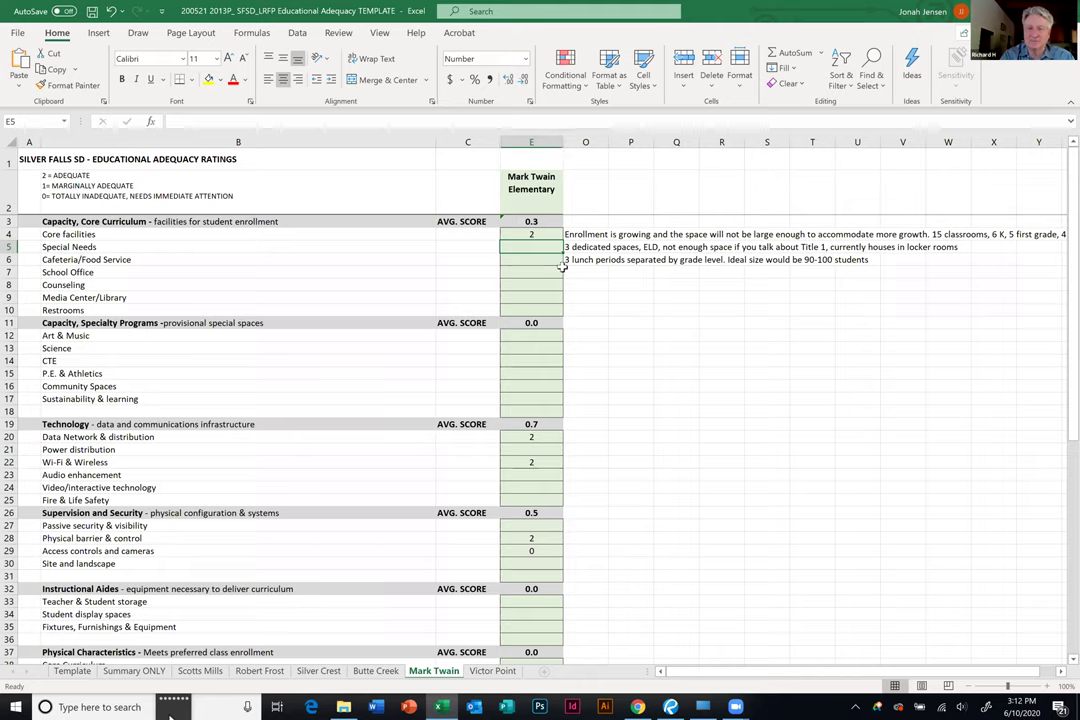
type("0")
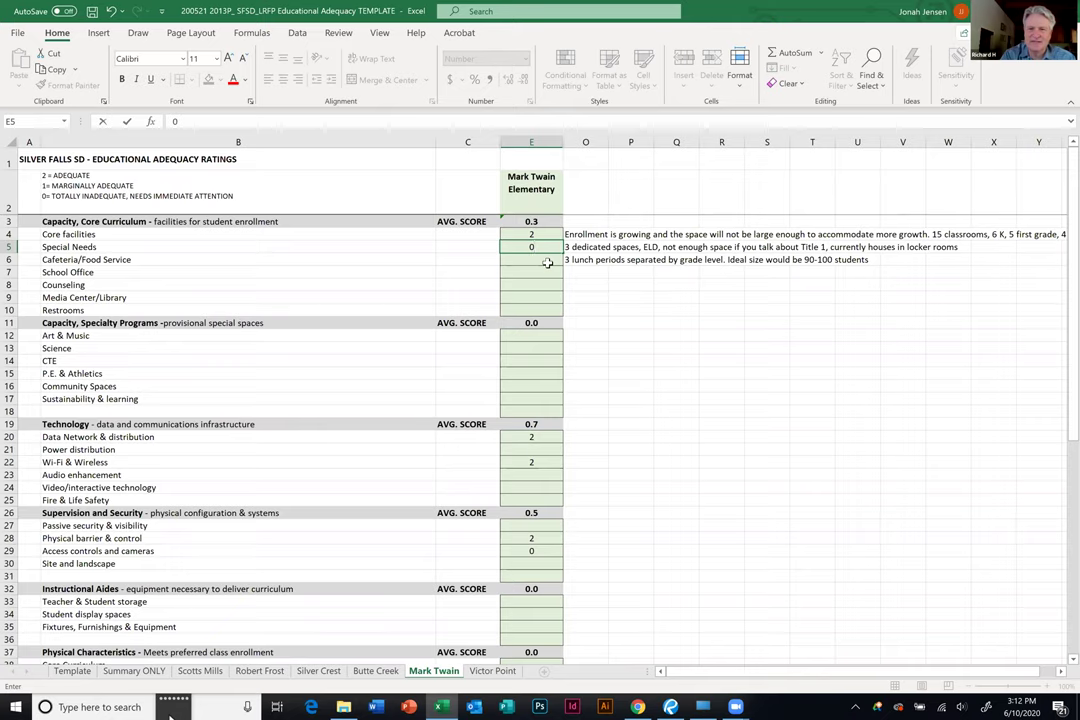
key("Return")
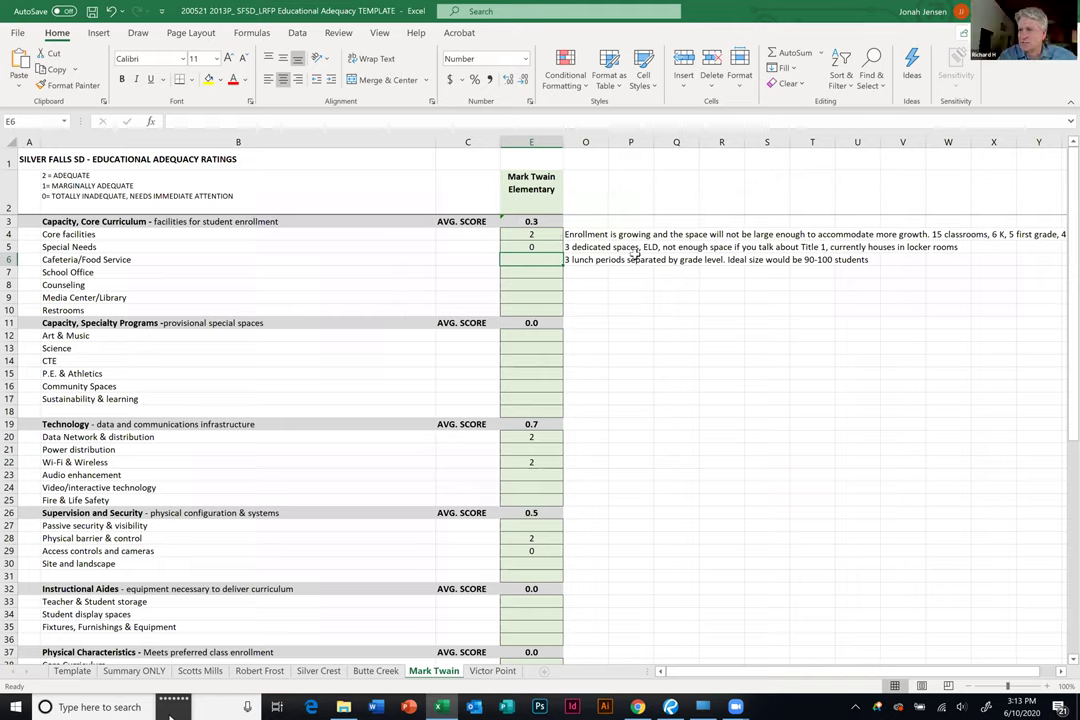
Append ". Space sized for 80-100" to the Cafeteria/Food Service comment in cell O6.
left_click(593, 260)
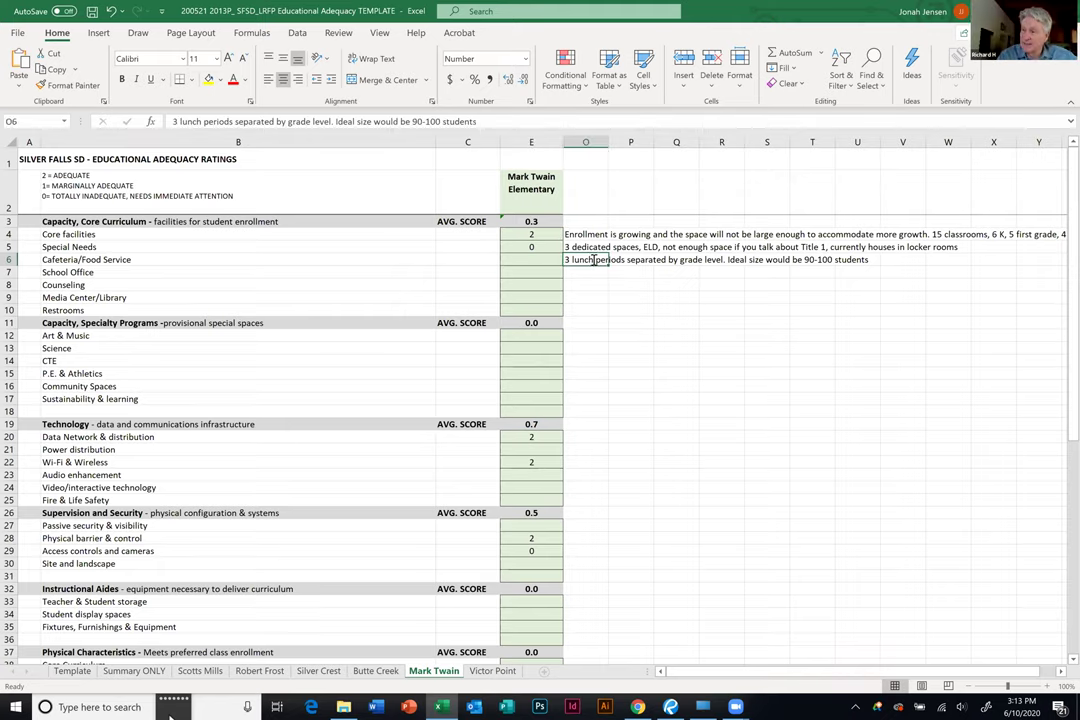
left_click(884, 260)
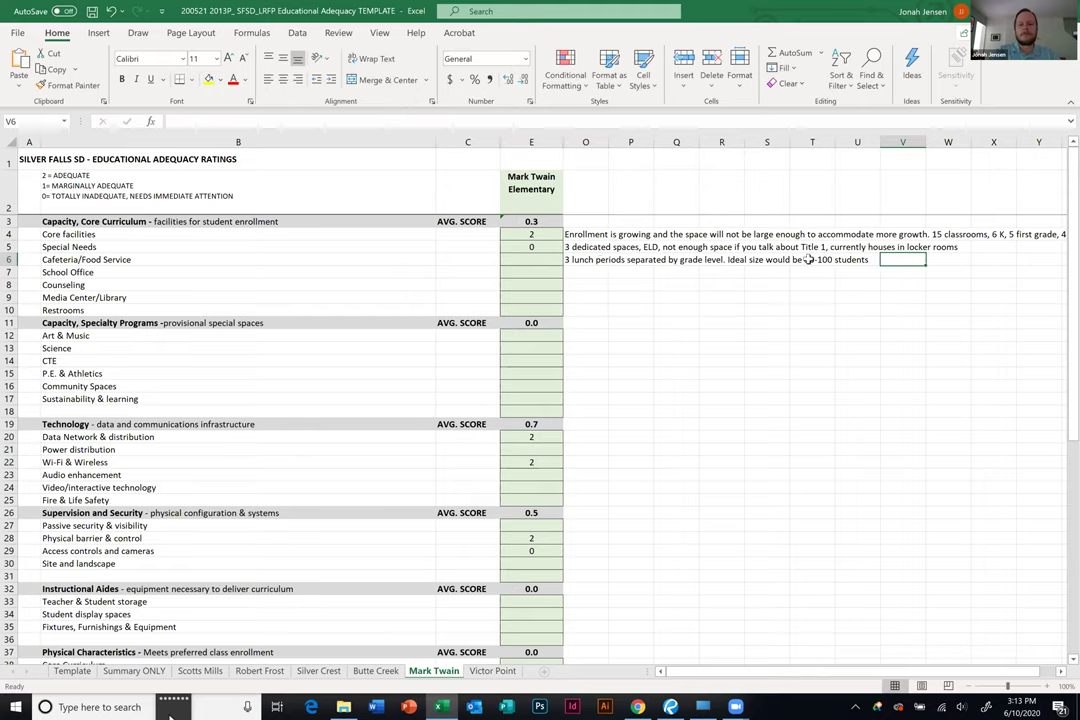
double_click(581, 259)
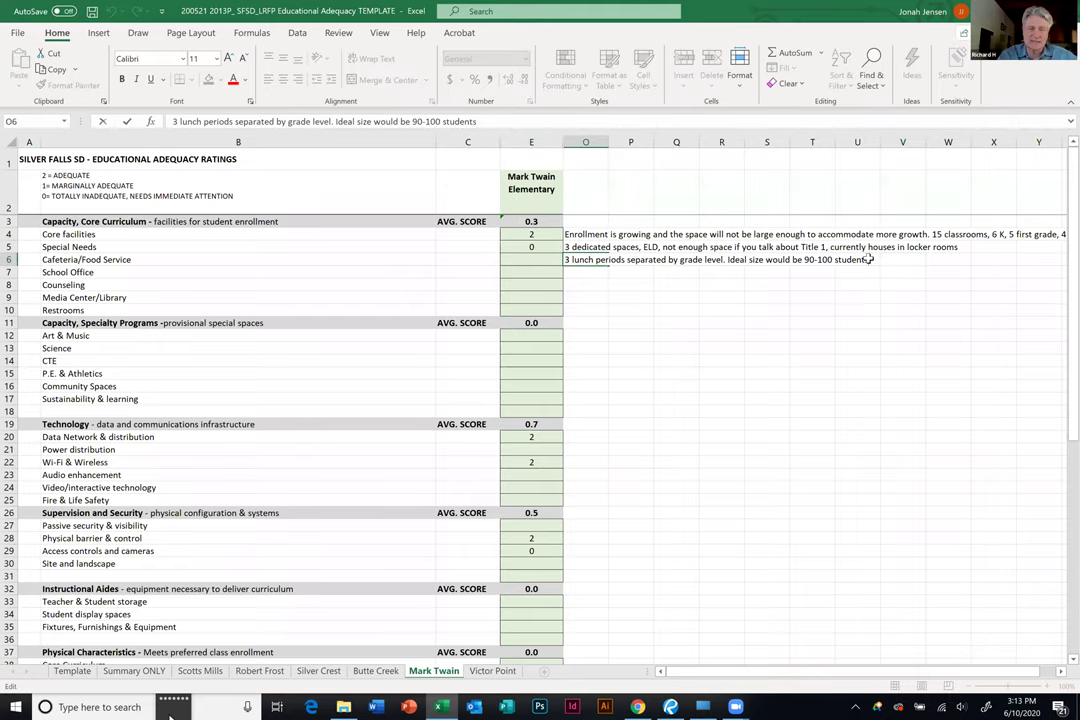
type(". Soace")
key("BackSpace")
key("BackSpace")
key("BackSpace")
key("BackSpace")
type("pace")
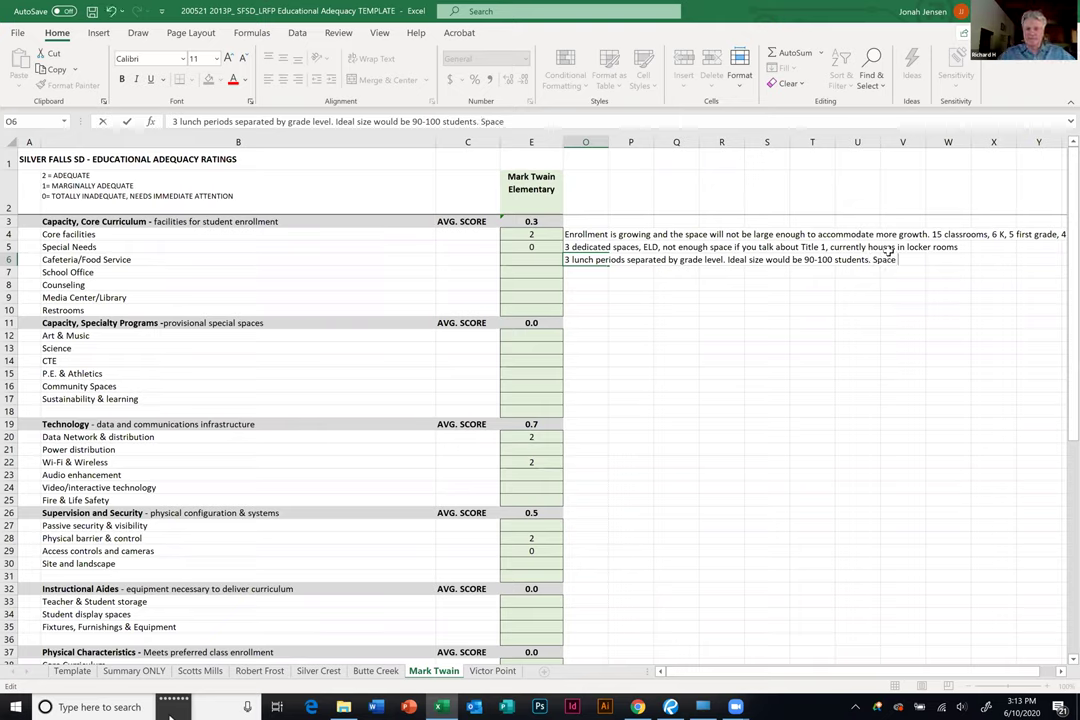
type(" sized for")
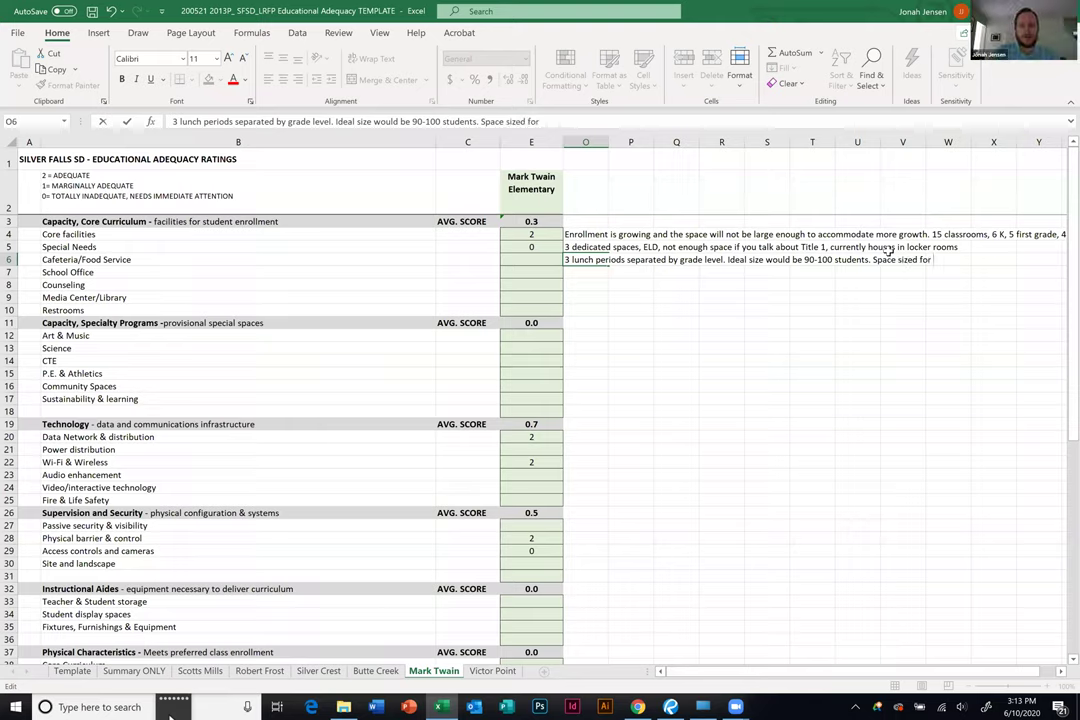
type(" 80-100")
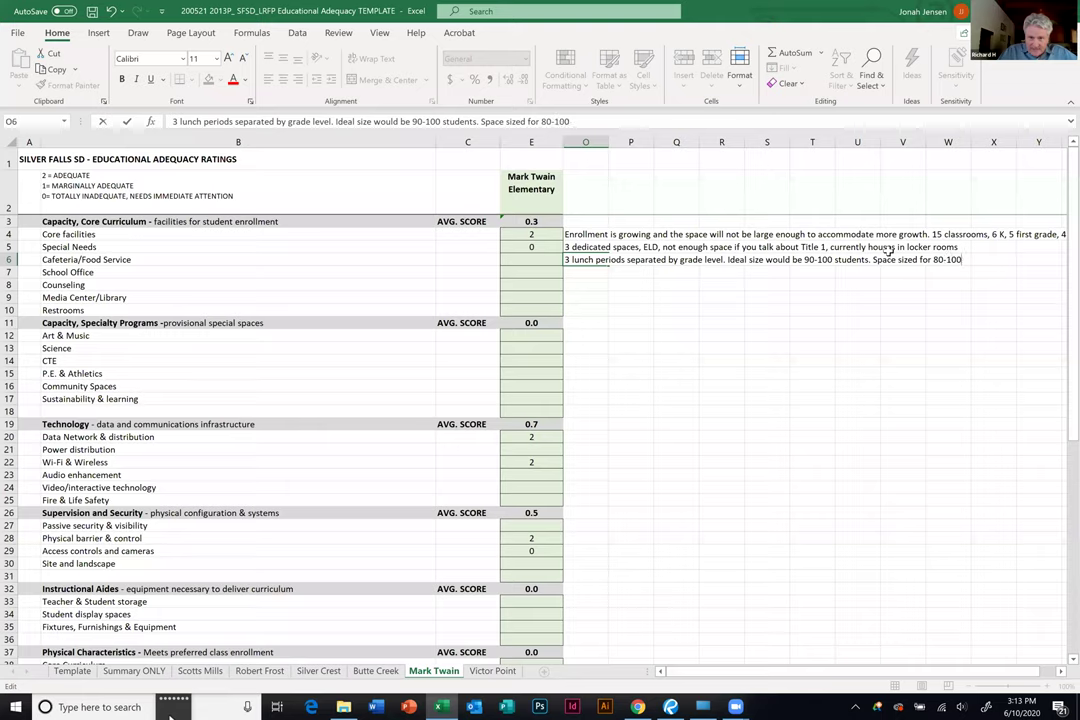
Enter a score of 1 for Cafeteria/Food Service in the Mark Twain Elementary column.
left_click(531, 260)
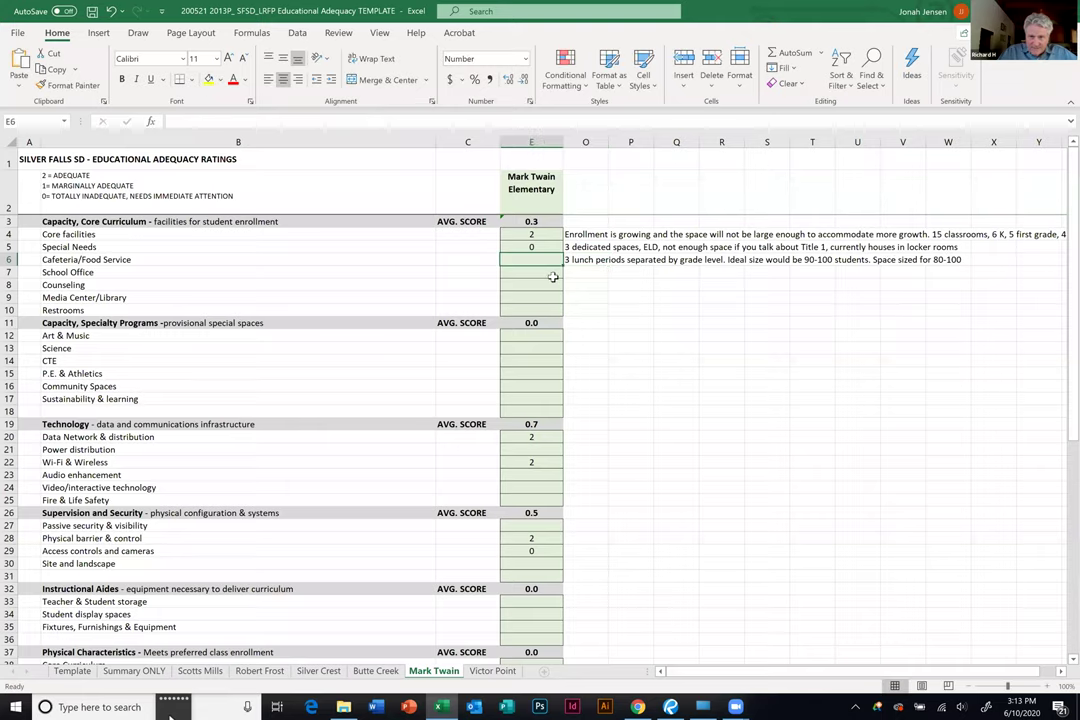
type("1")
key("Return")
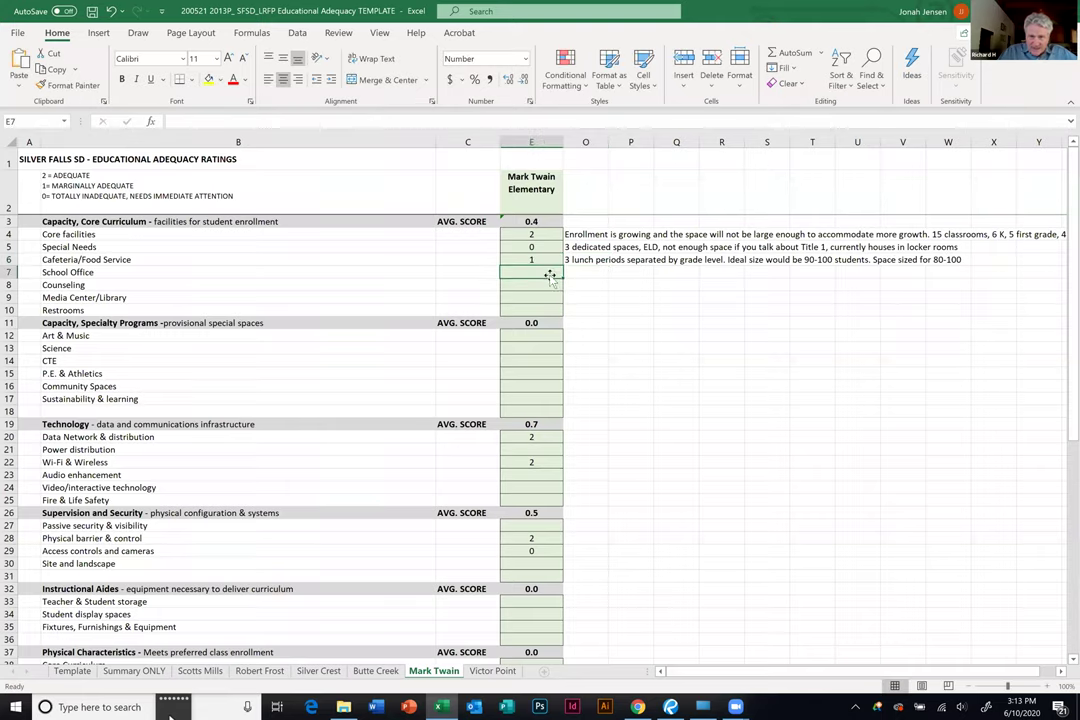
Inspect the average score formula for Capacity, Core Curriculum in cell E3 without changing it.
double_click(538, 223)
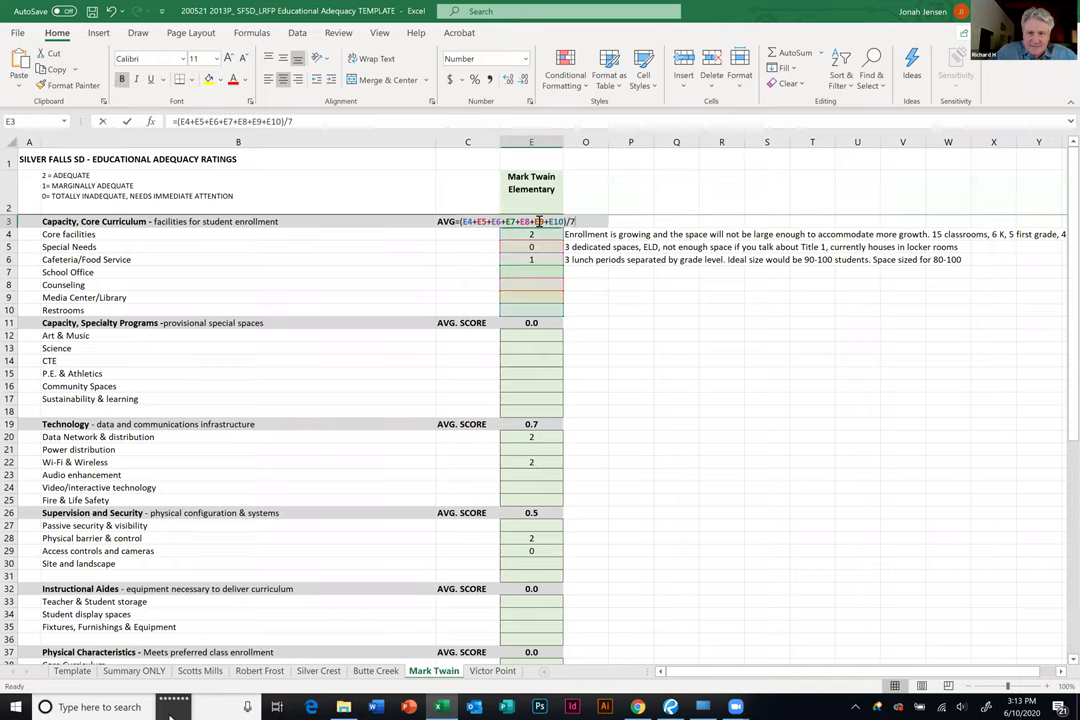
key("Escape")
left_click(585, 273)
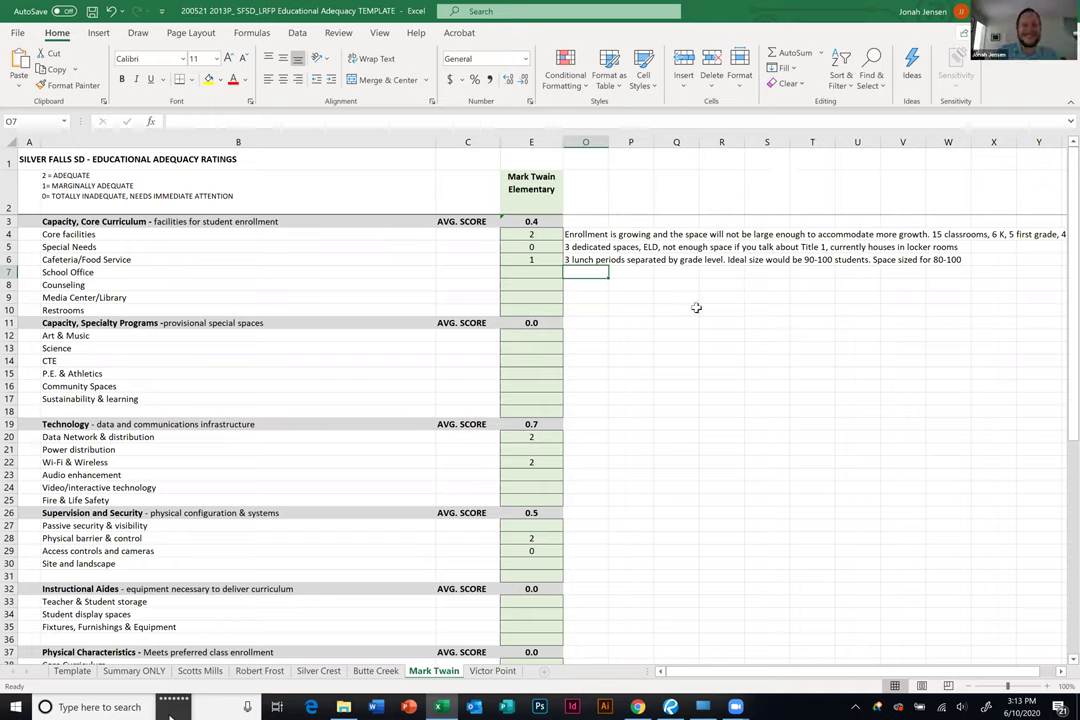
Switch to the school's floor plan in Revu and examine the office area for the School Office rating.
left_click(538, 277)
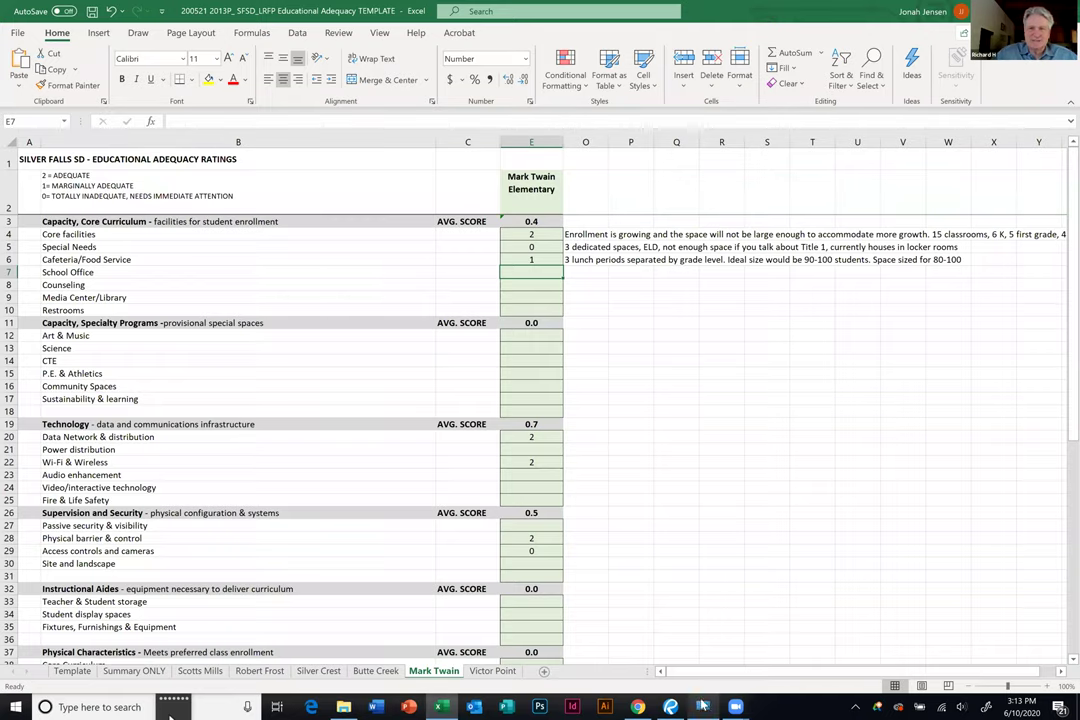
left_click(576, 557)
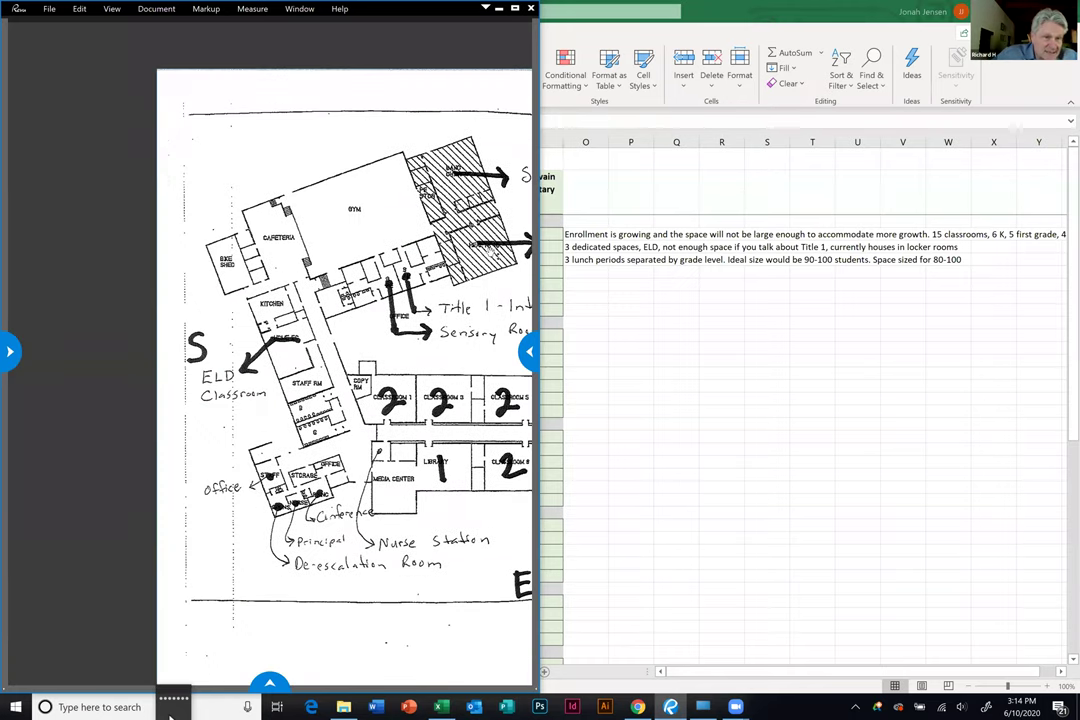
scroll(300, 370, "right", 2)
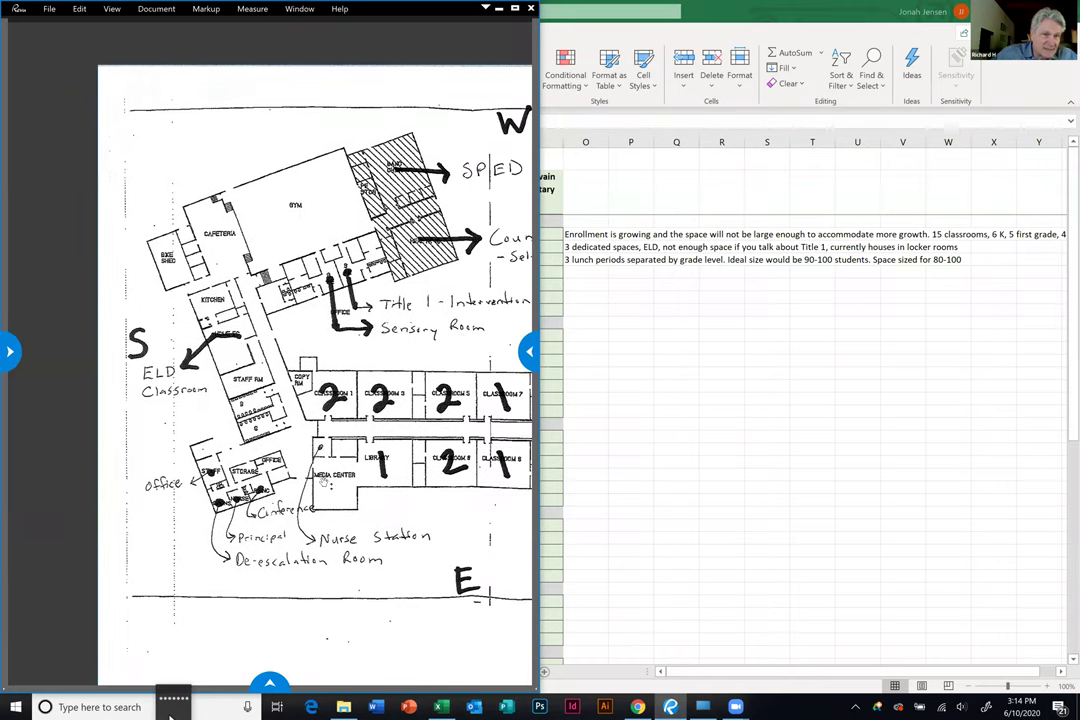
Examine the floor plan's office, nurse station, media center and copy room areas to judge the School Office criterion.
scroll(270, 380, "up", 2)
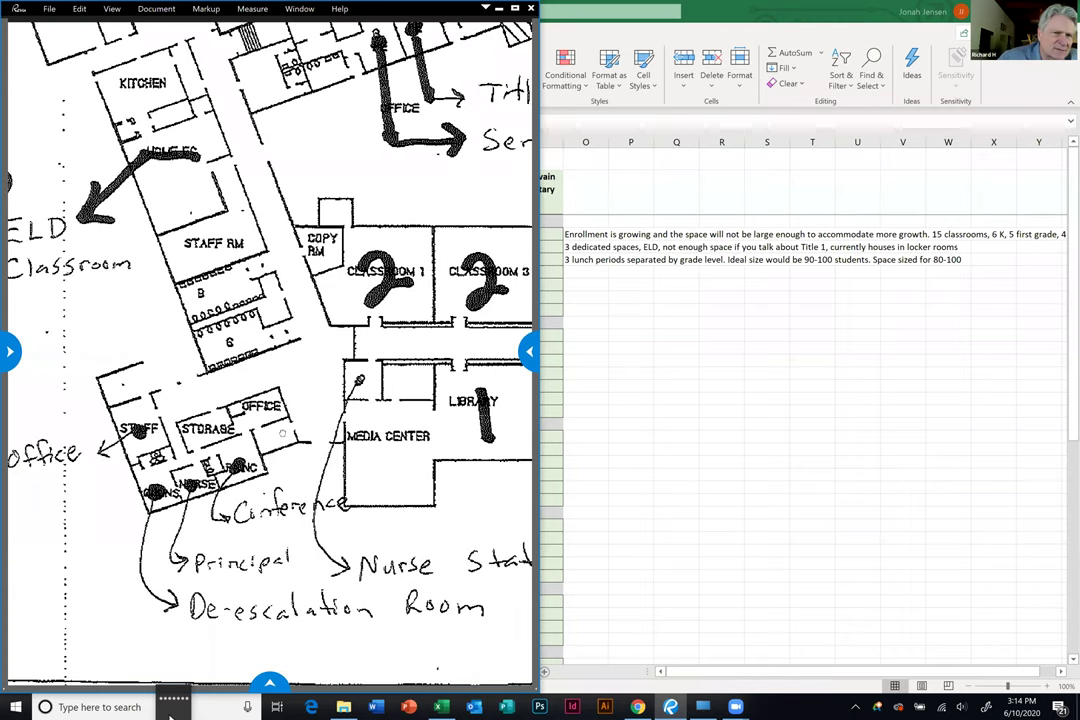
scroll(270, 380, "up", 2)
scroll(290, 410, "left", 1)
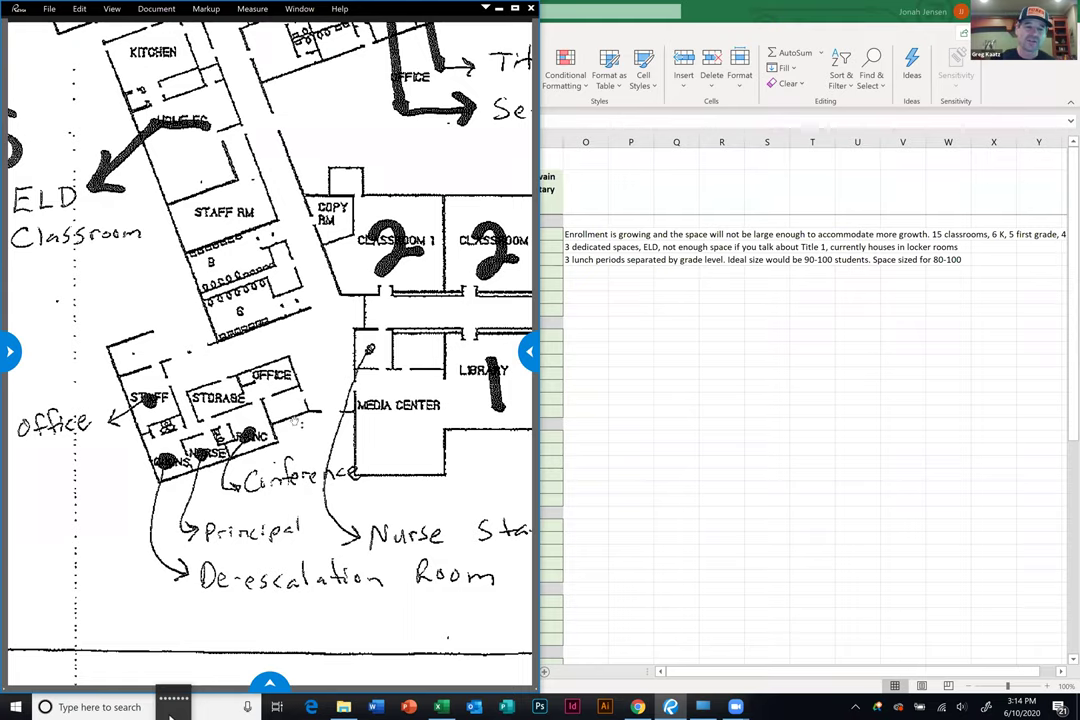
scroll(292, 455, "down", 1)
scroll(293, 438, "down", 1)
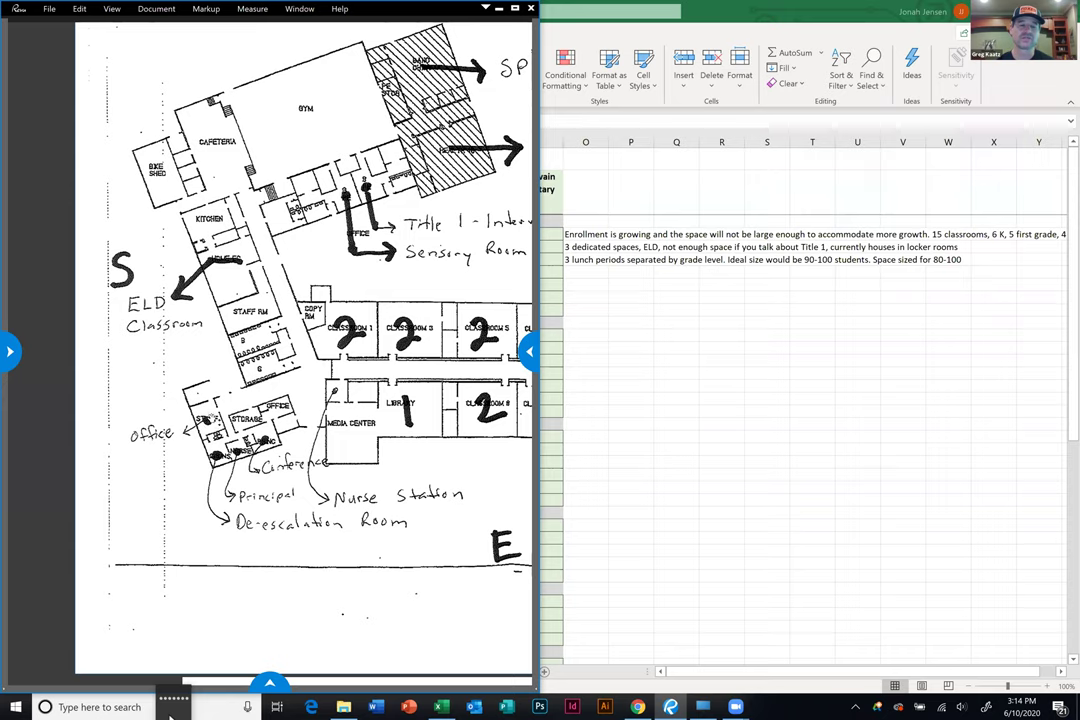
left_click_drag(172, 352, 192, 334)
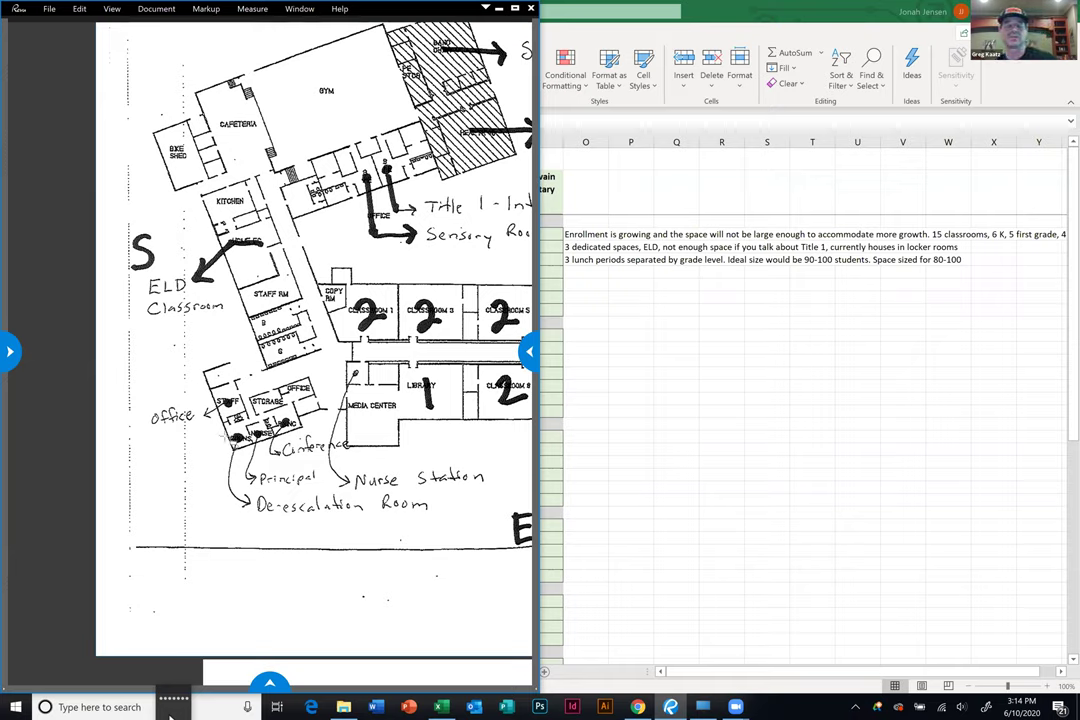
mouse_move(203, 379)
left_mouse_down()
mouse_move(175, 370)
mouse_move(112, 473)
left_mouse_up()
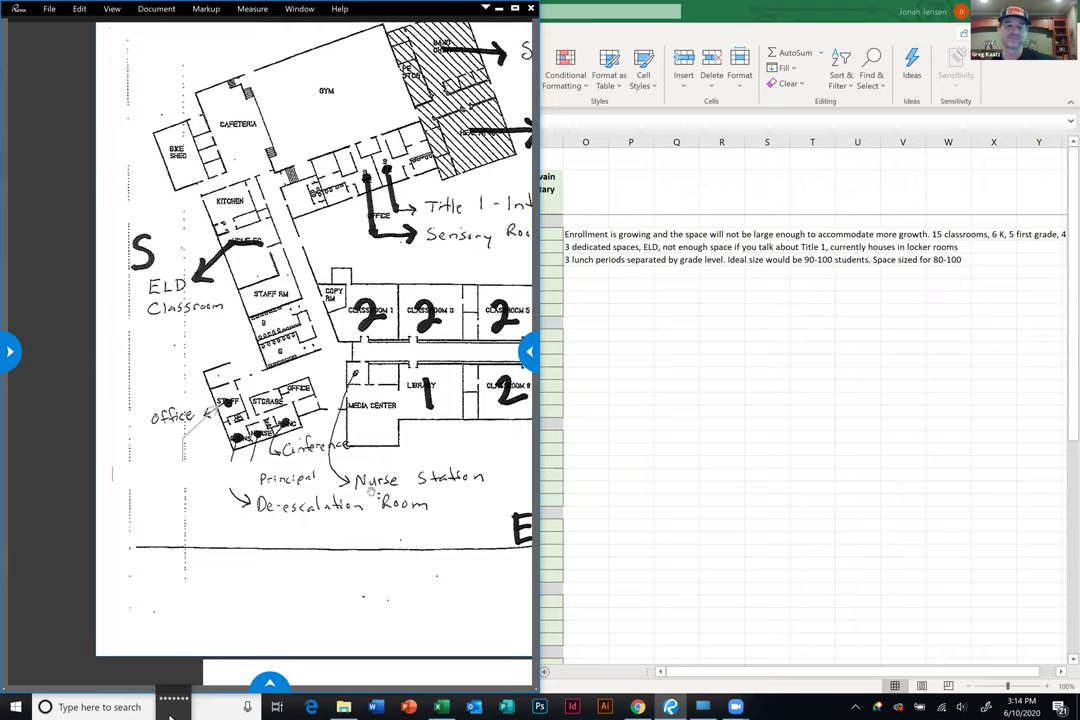
left_click(183, 458)
left_click(207, 473)
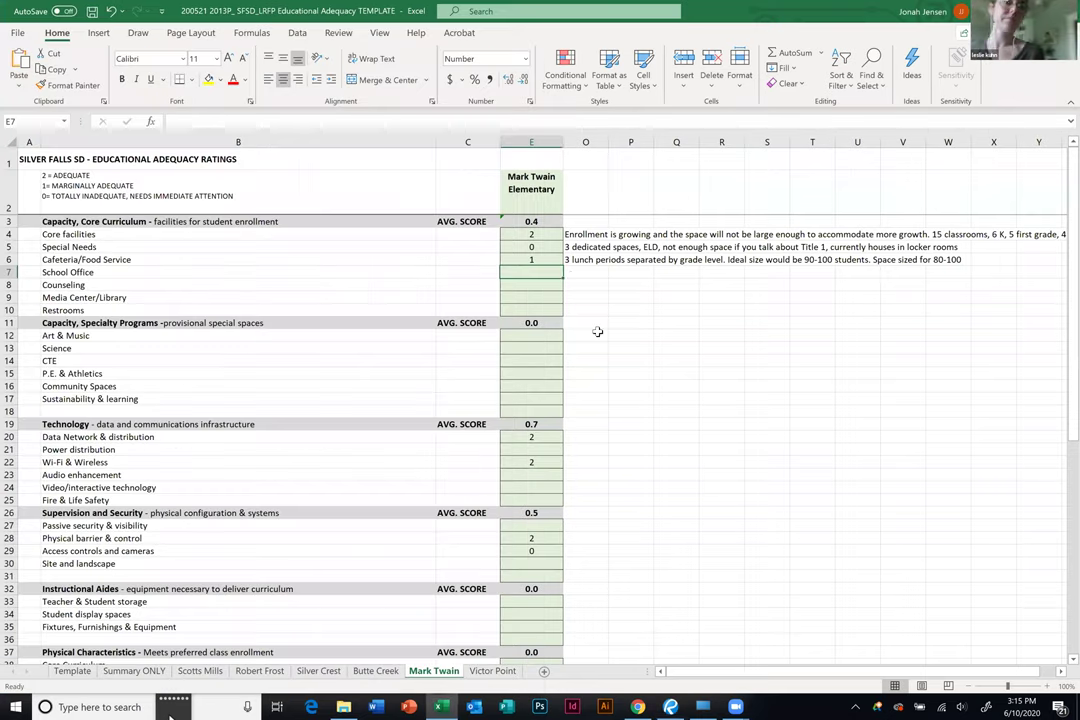
Switch to the ratings workbook in Excel and enter the School Office comment "Not enough space in Copy Room" in cell O7.
left_click(575, 270)
left_click(575, 270)
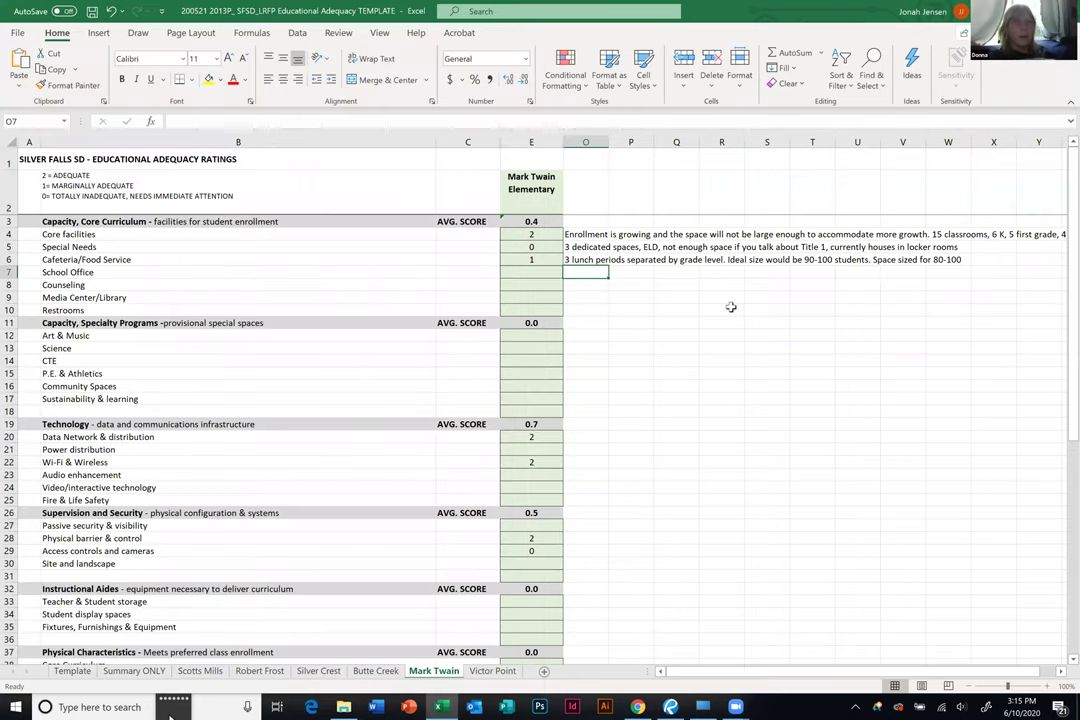
type("Not enough")
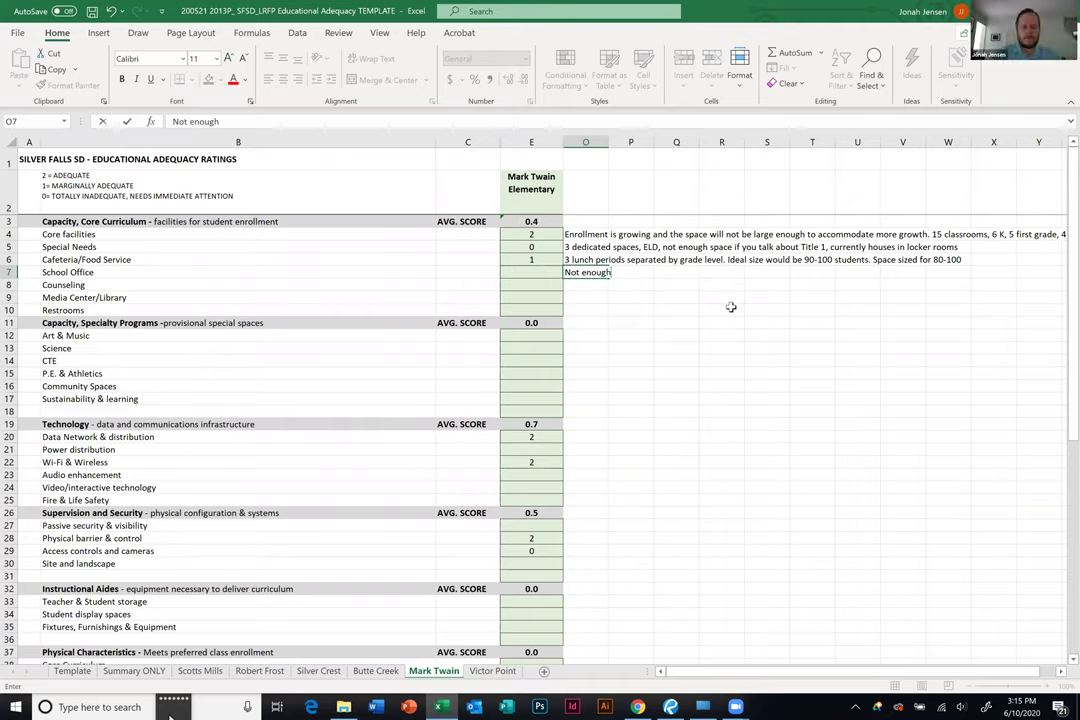
type(" space in Copy Room")
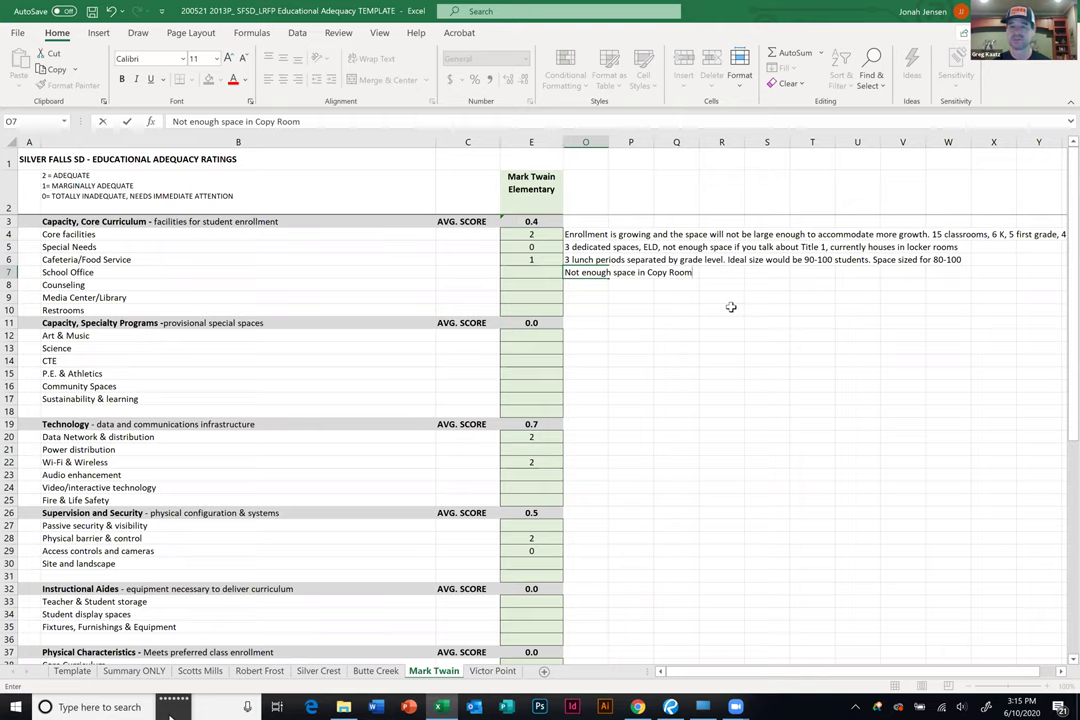
Enter a score of 1 for School Office in the Mark Twain Elementary column.
left_click(552, 272)
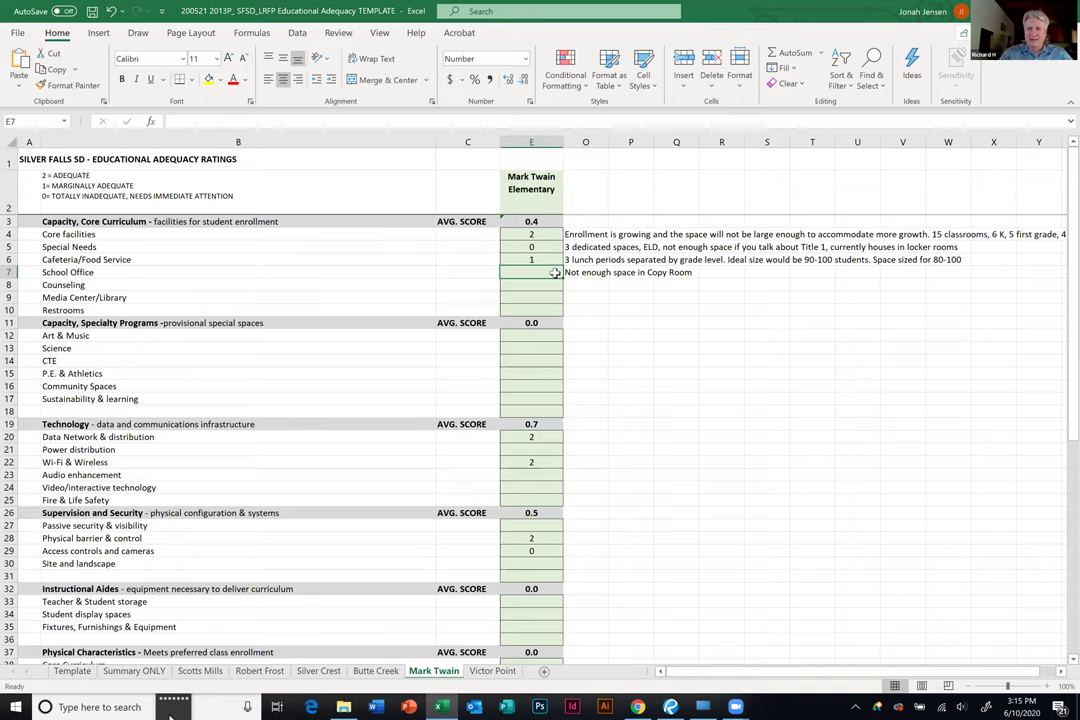
type("1")
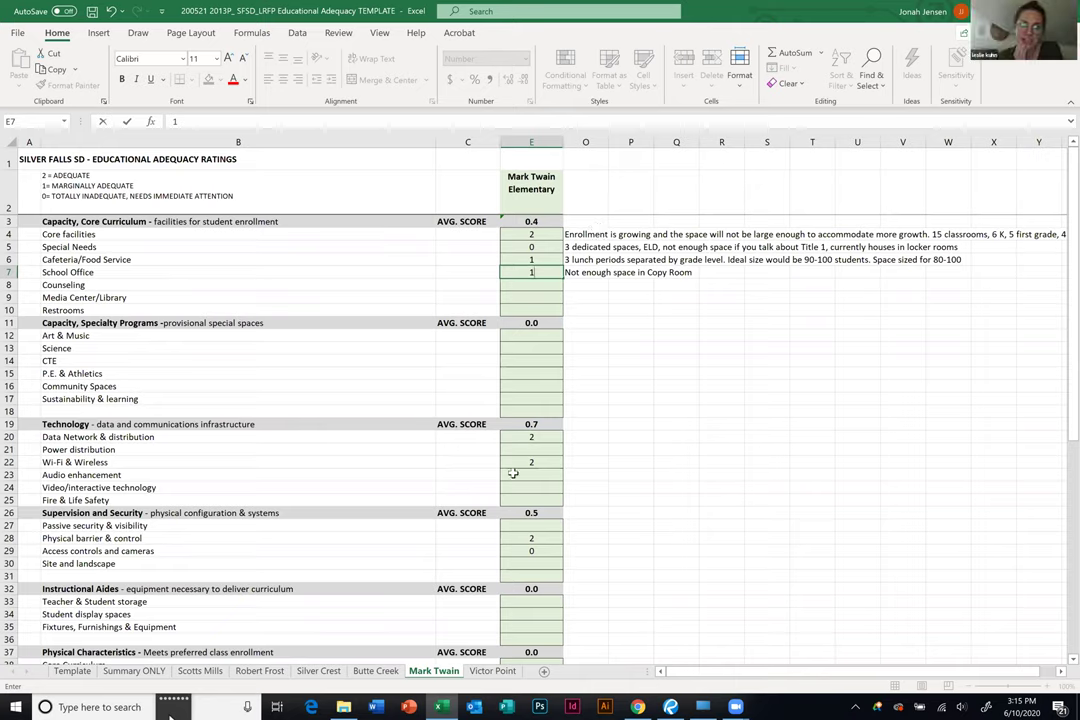
left_click(632, 438)
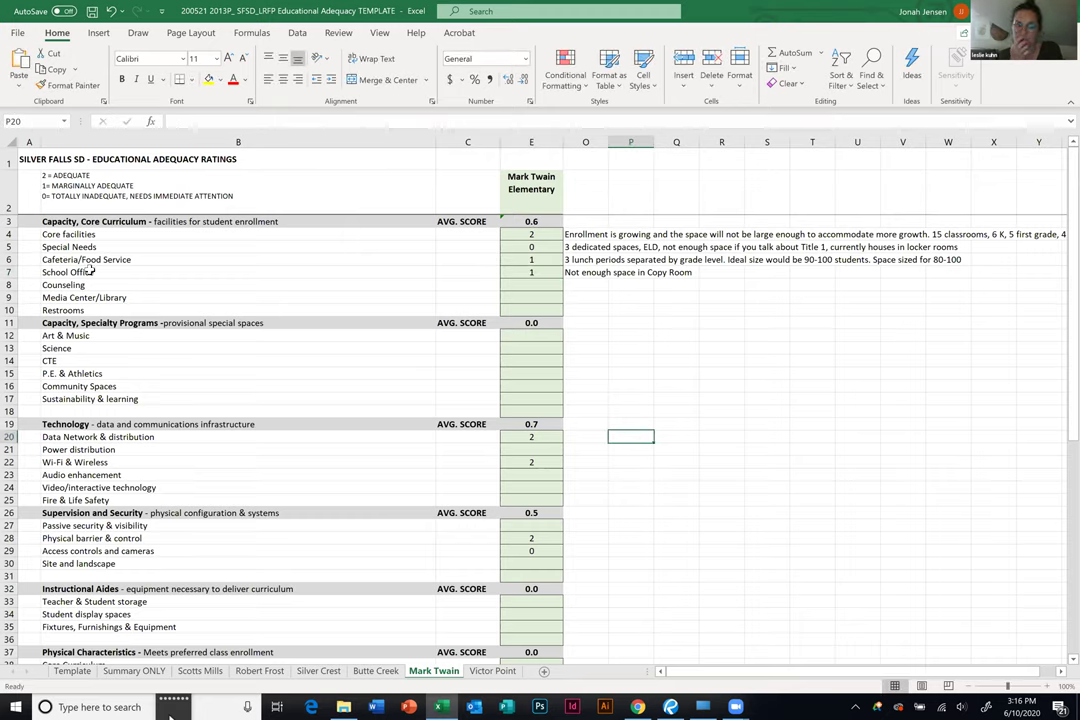
Append ". Health room is not laid out well" to the School Office comment in cell O7.
left_click(715, 272)
double_click(640, 272)
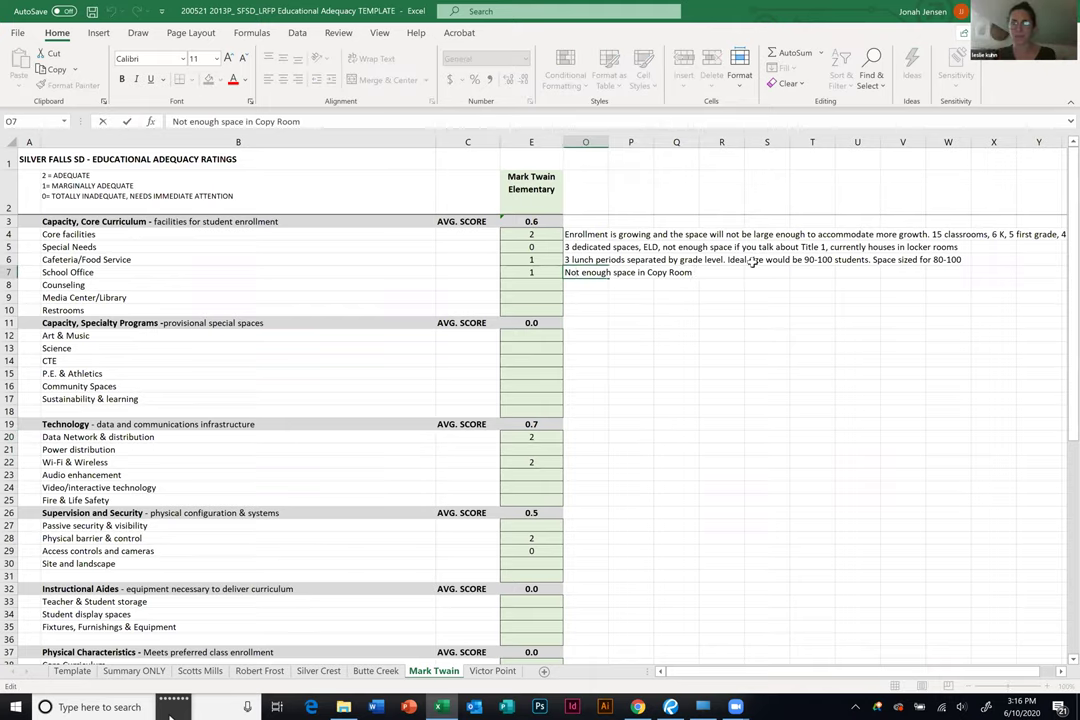
type("He")
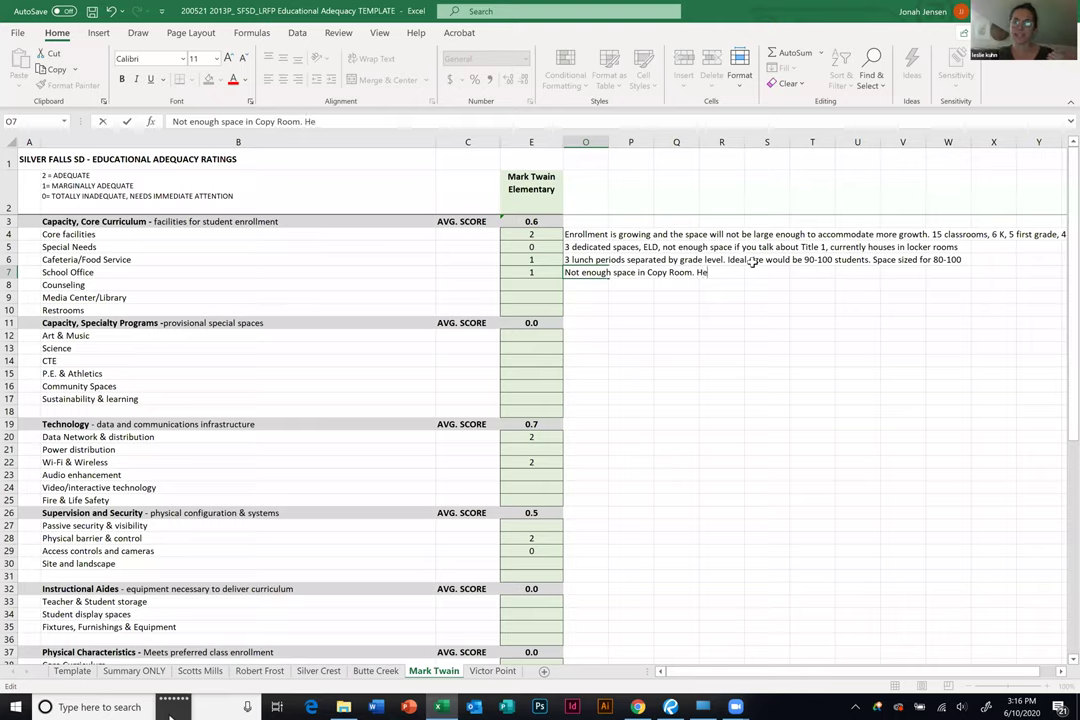
type("alth room ")
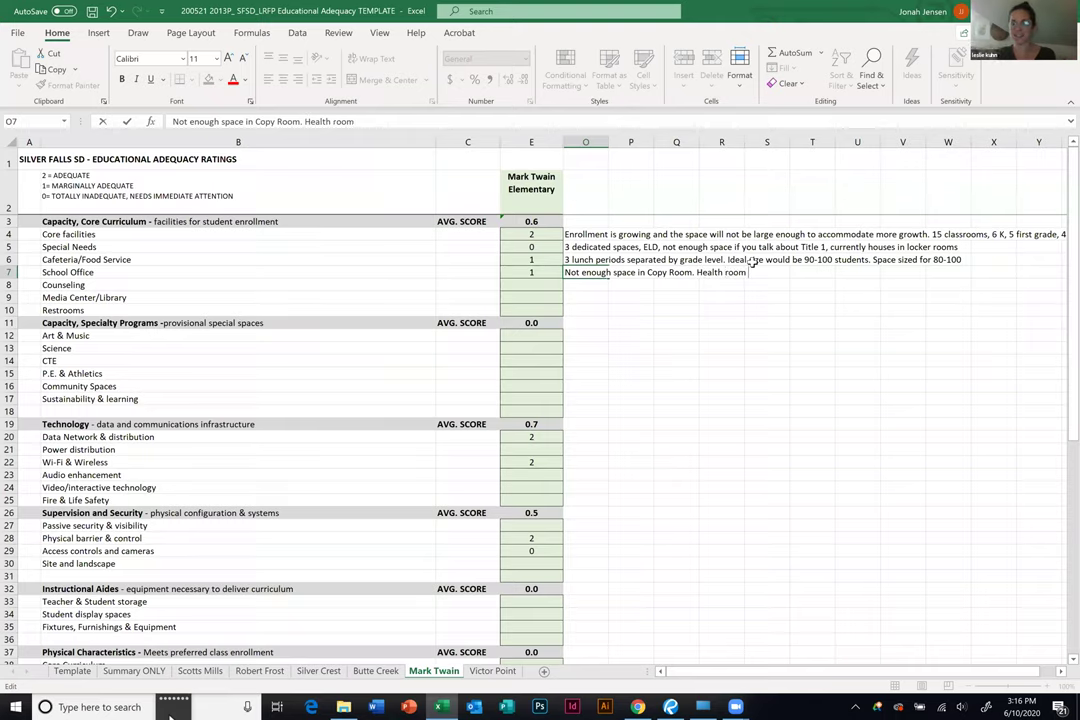
type("is not laid out well")
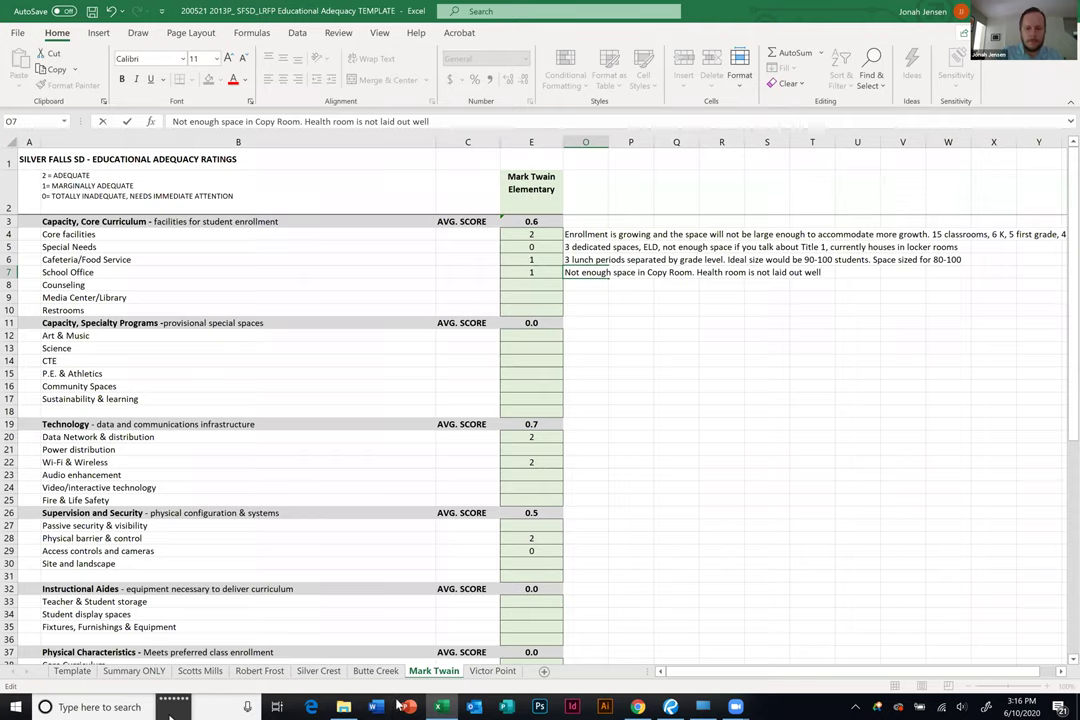
Check the school's floor plan in Revu again, and review the remaining rating criteria in the Excel sheet through the building totals.
left_click(670, 706)
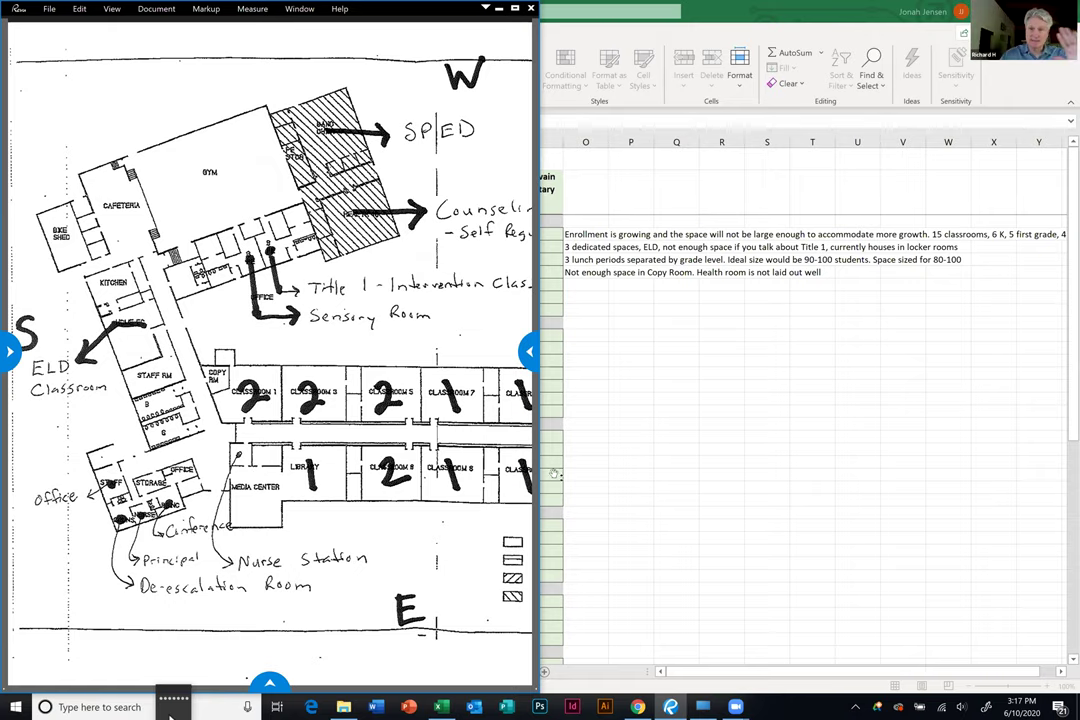
left_click(663, 472)
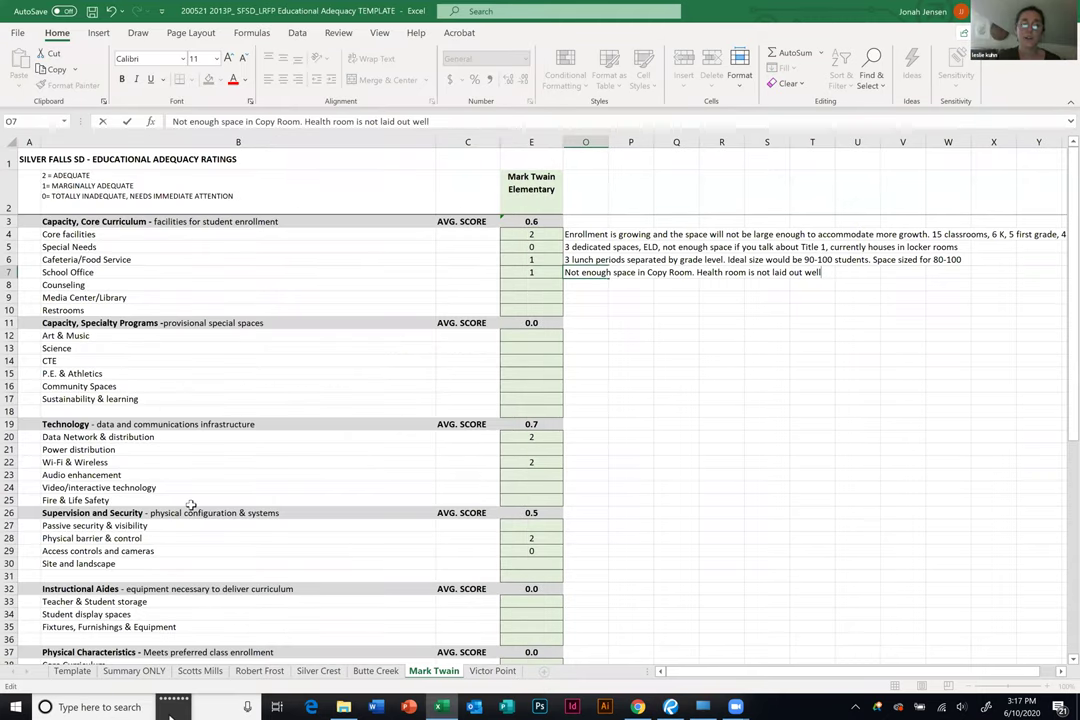
scroll(190, 505, "down", 4)
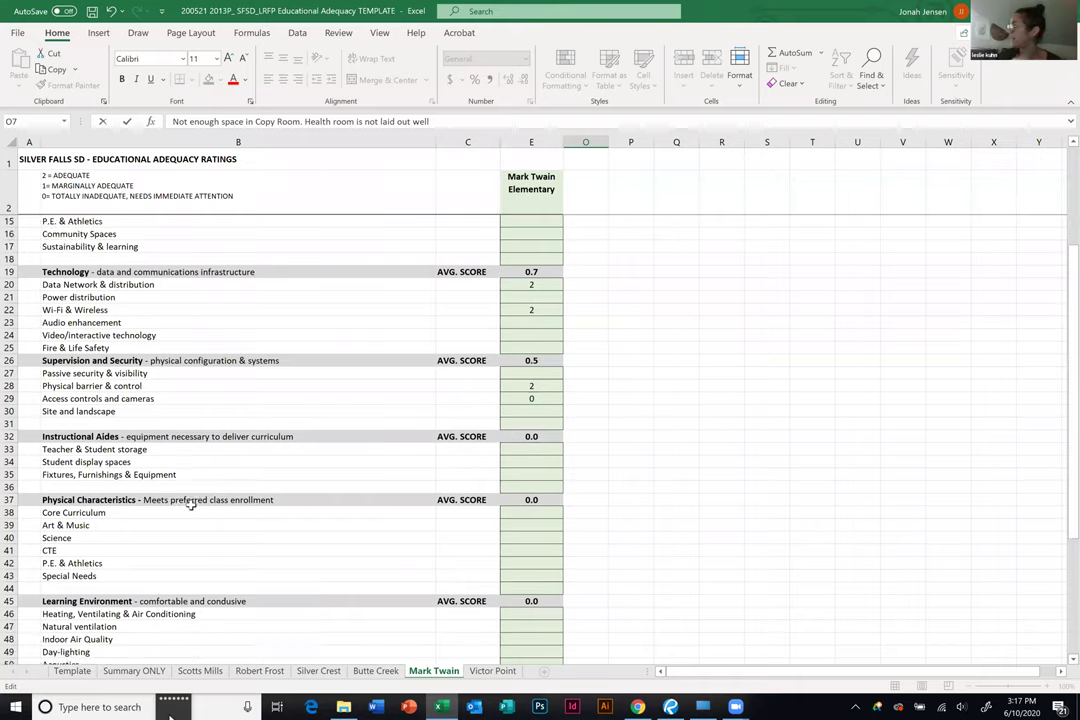
scroll(190, 505, "down", 2)
scroll(190, 505, "down", 2)
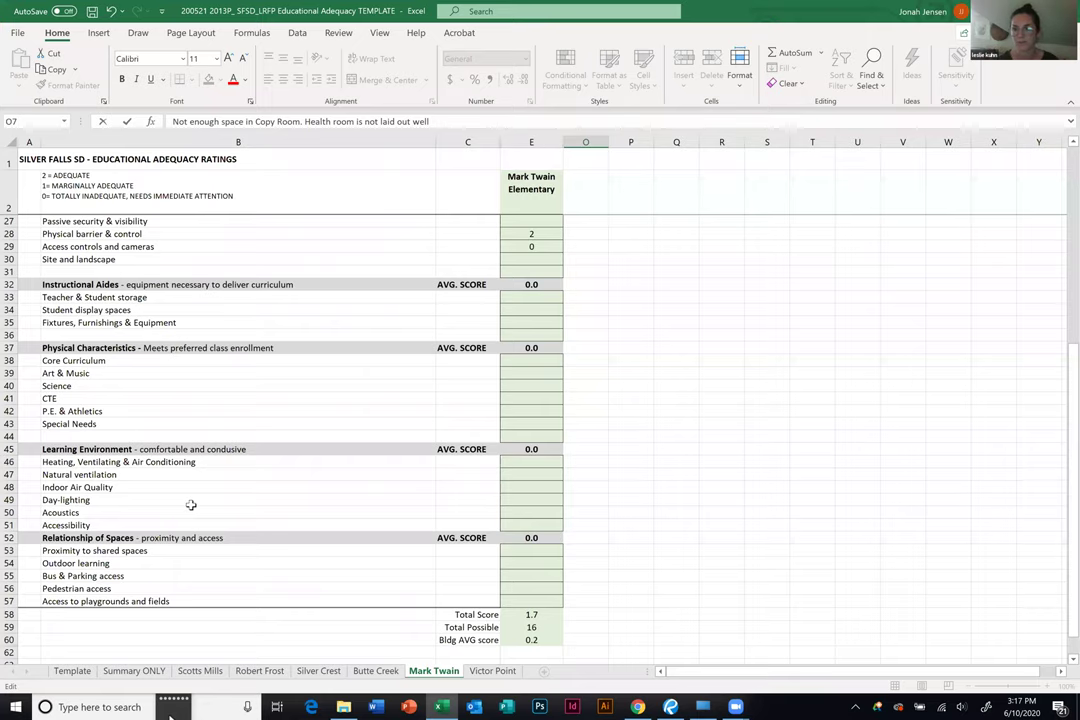
scroll(190, 505, "up", 5)
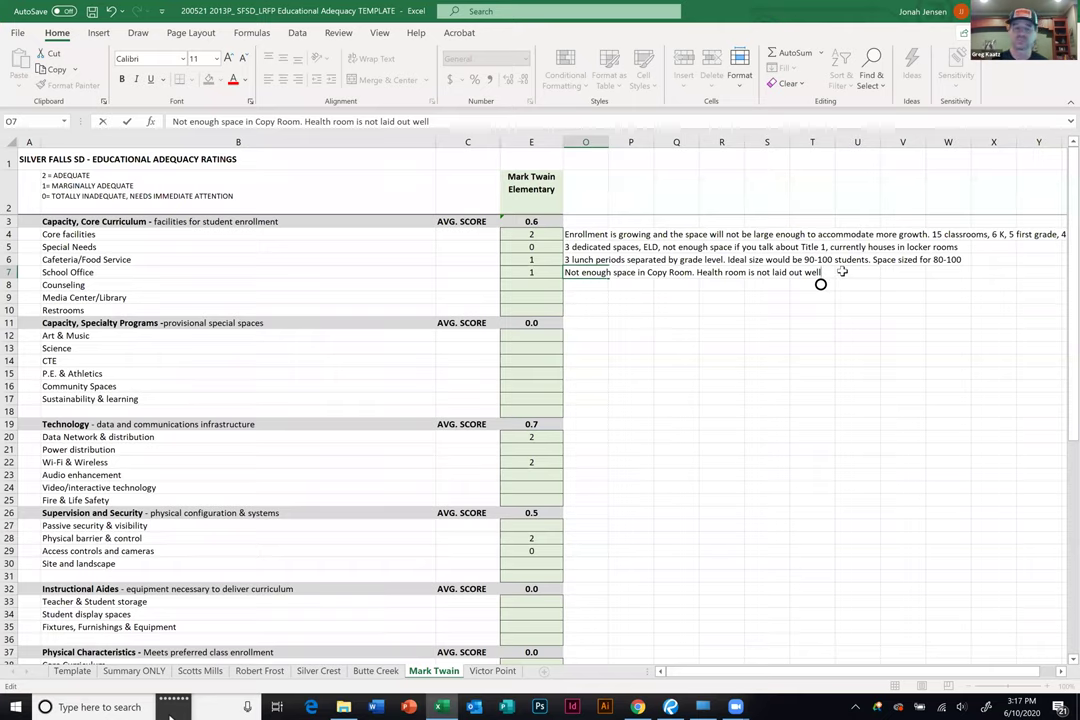
Append ". 2 areas for Nurse but one is a thouroughfare" to the School Office comment in cell O7.
type(".")
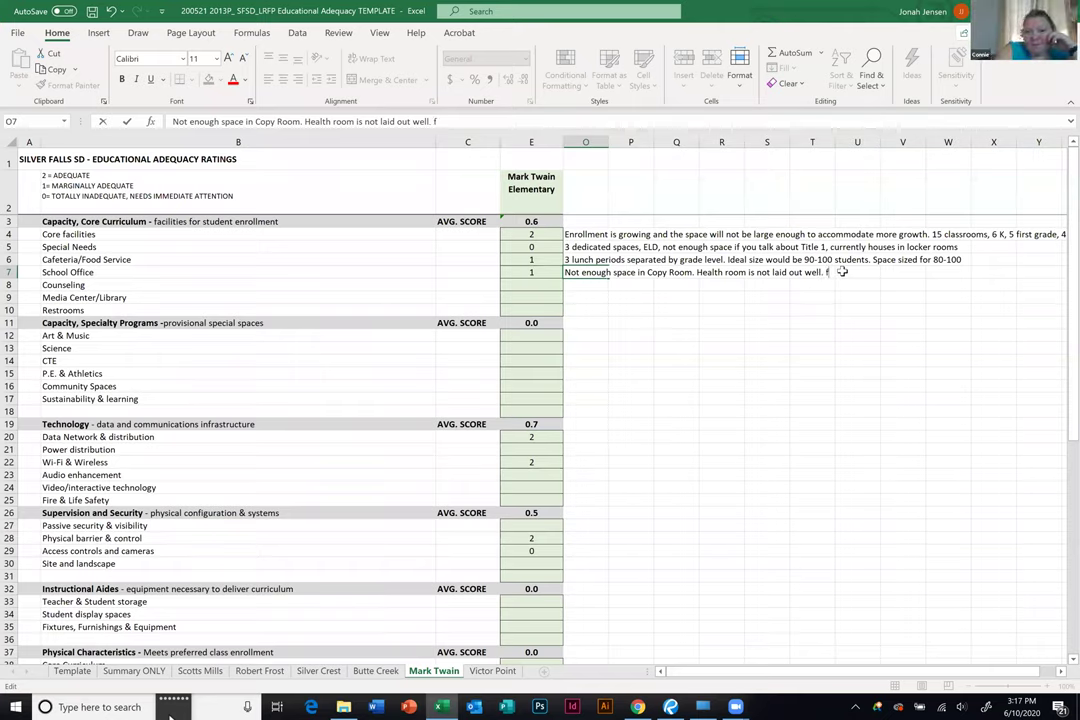
type(" 2 a")
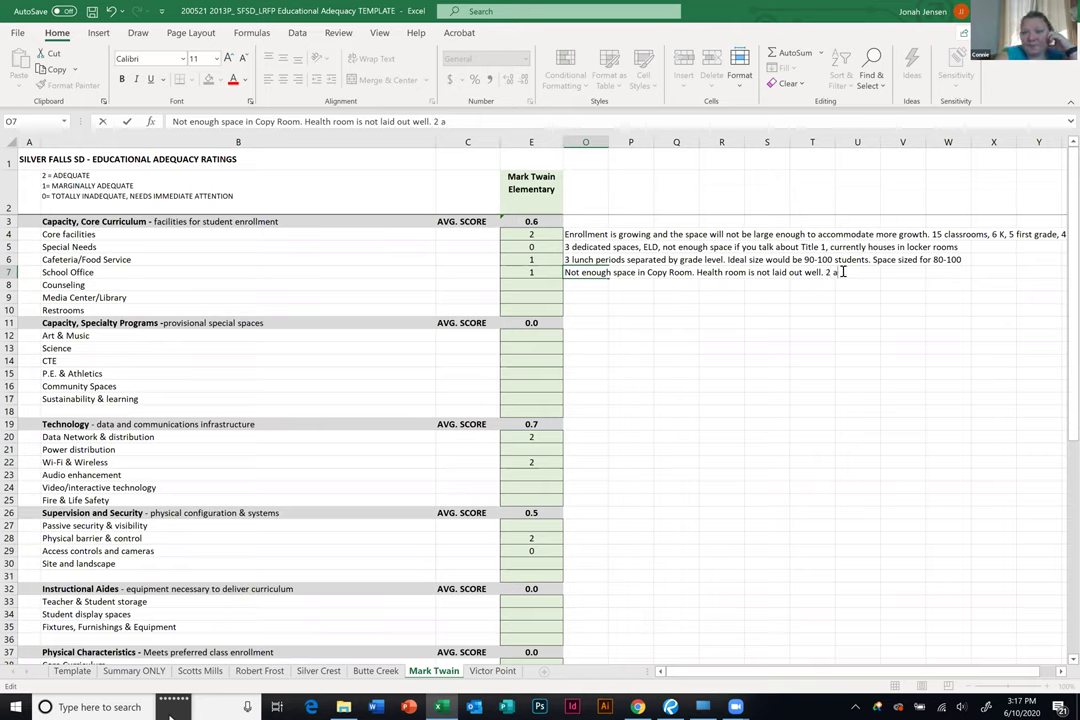
type("reas for")
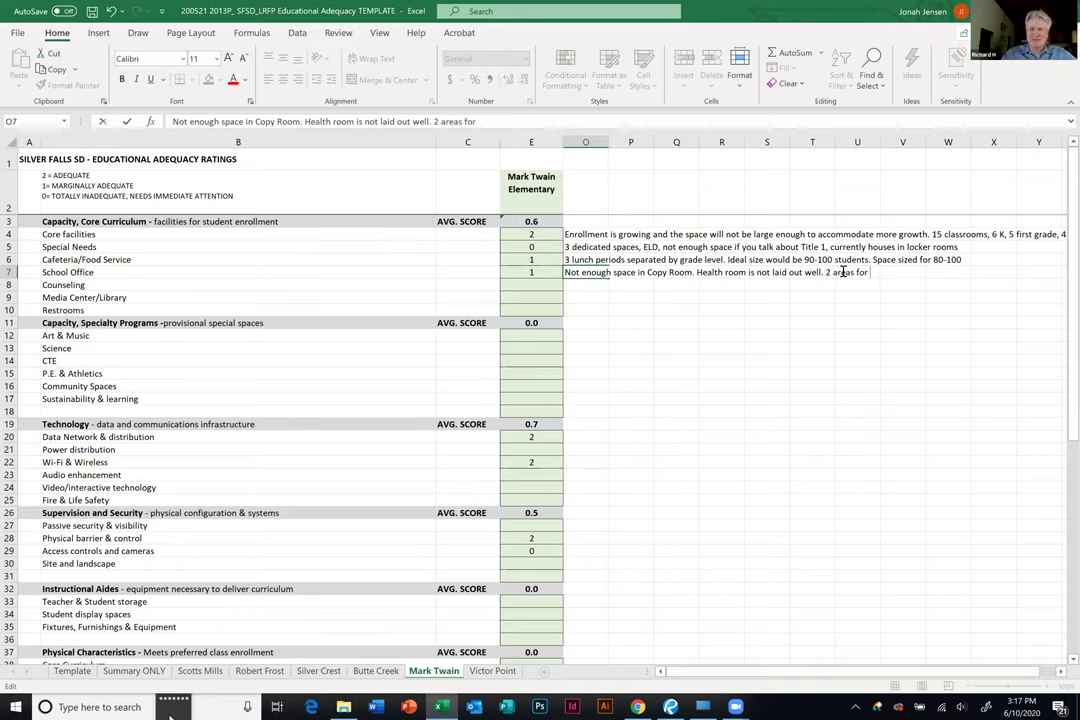
type(" Nurse")
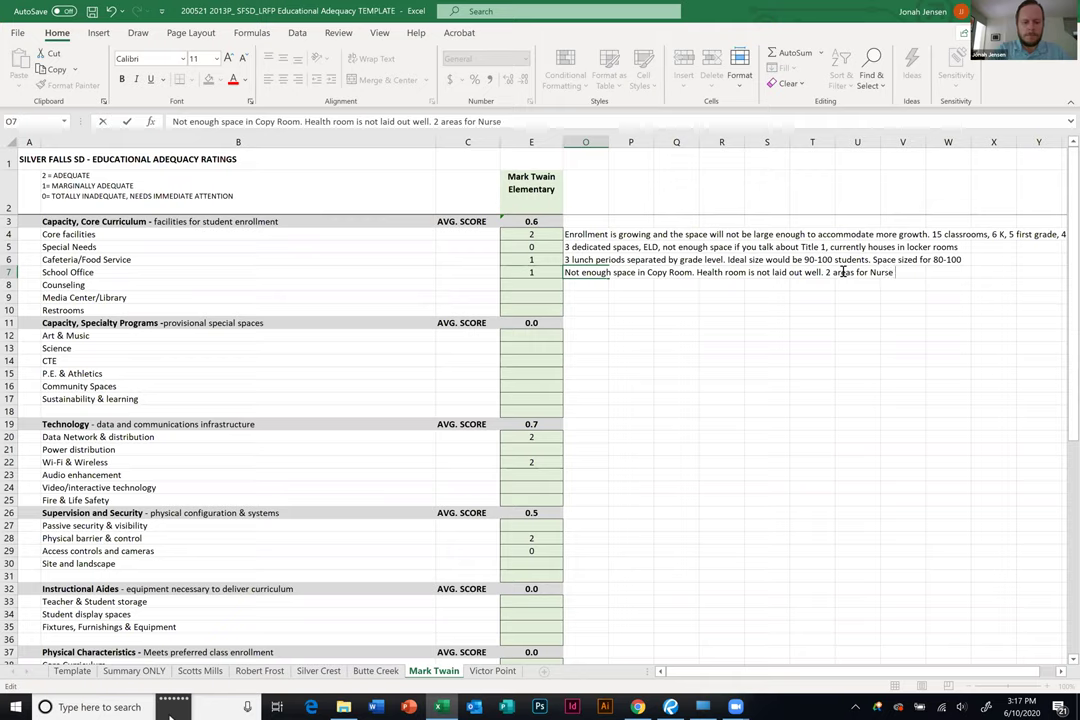
type(" but one is ")
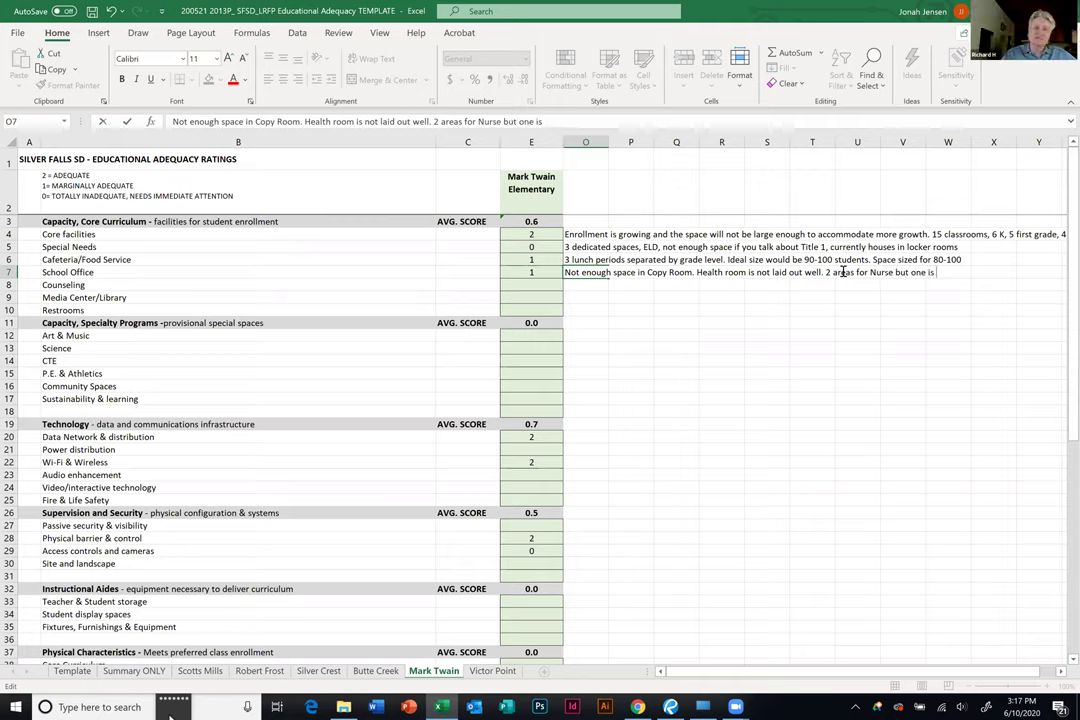
type("a thouroughfare")
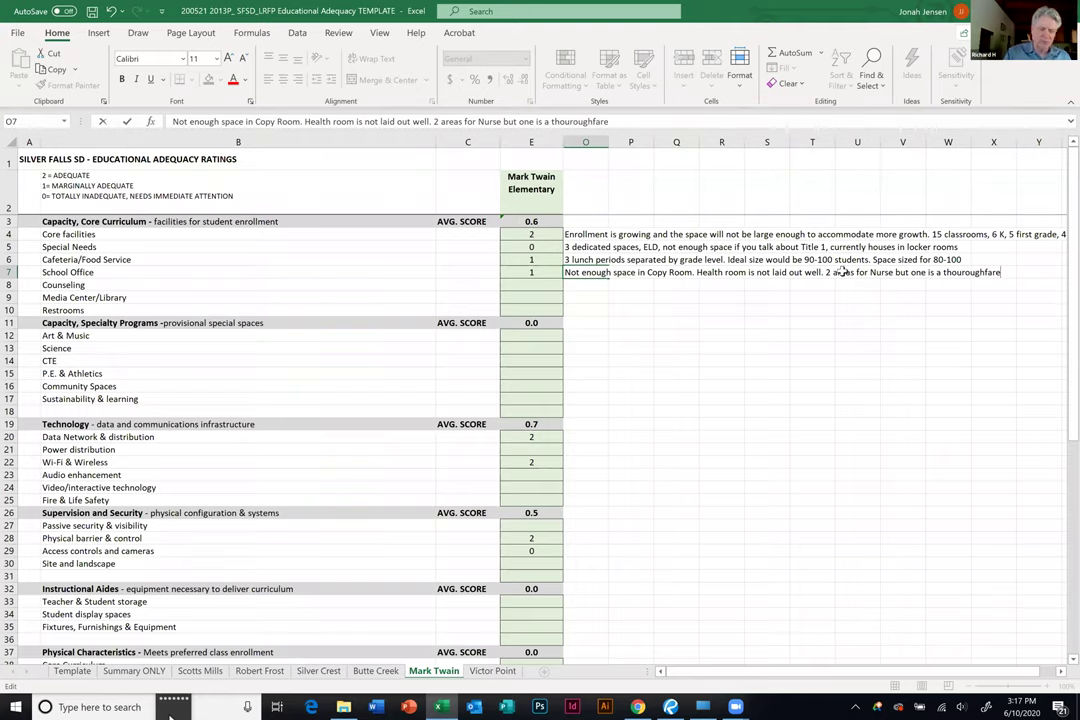
left_click(845, 278)
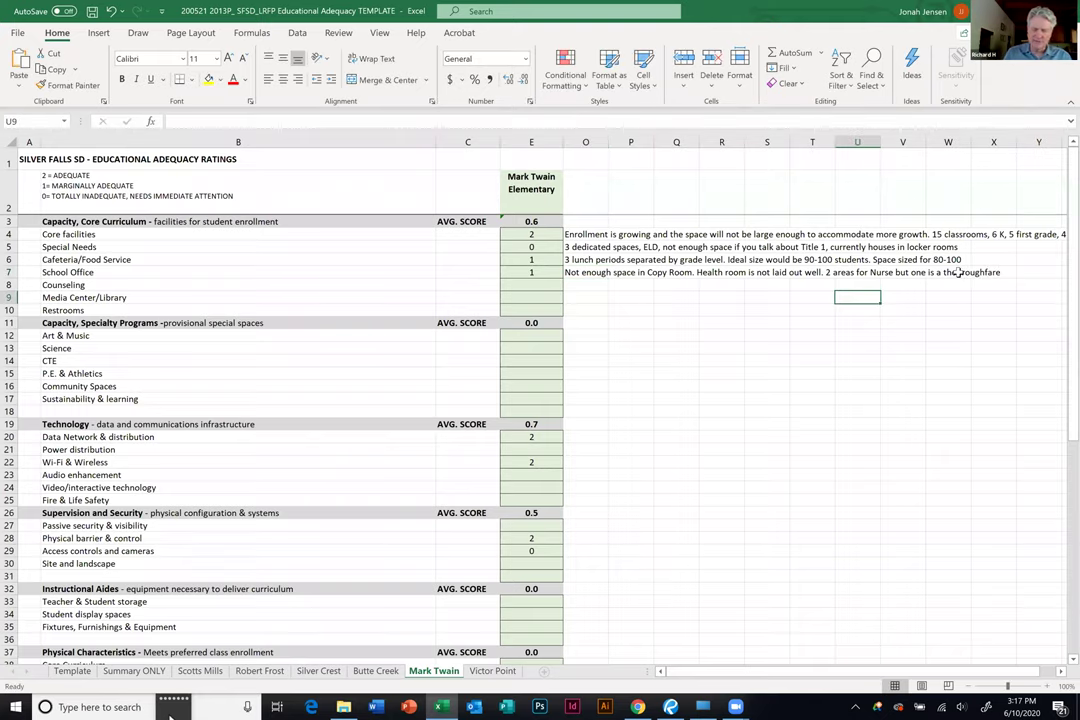
Correct the spelling of the last word in the School Office comment to "thoroughfare".
left_click(585, 272)
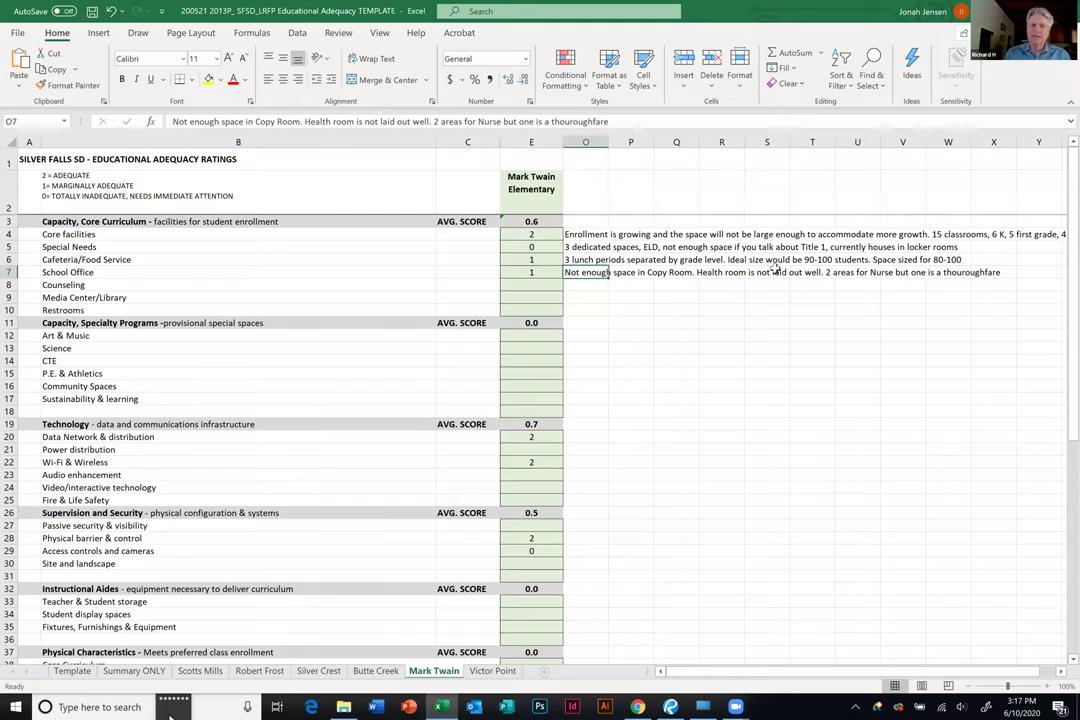
key("F2")
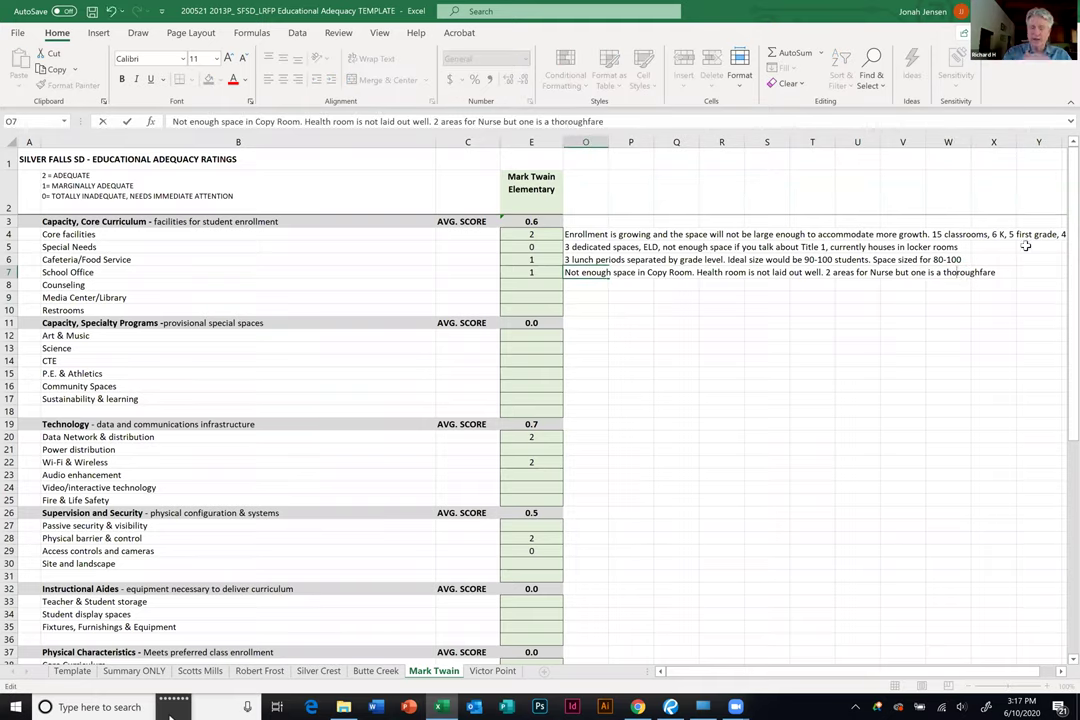
left_click(764, 385)
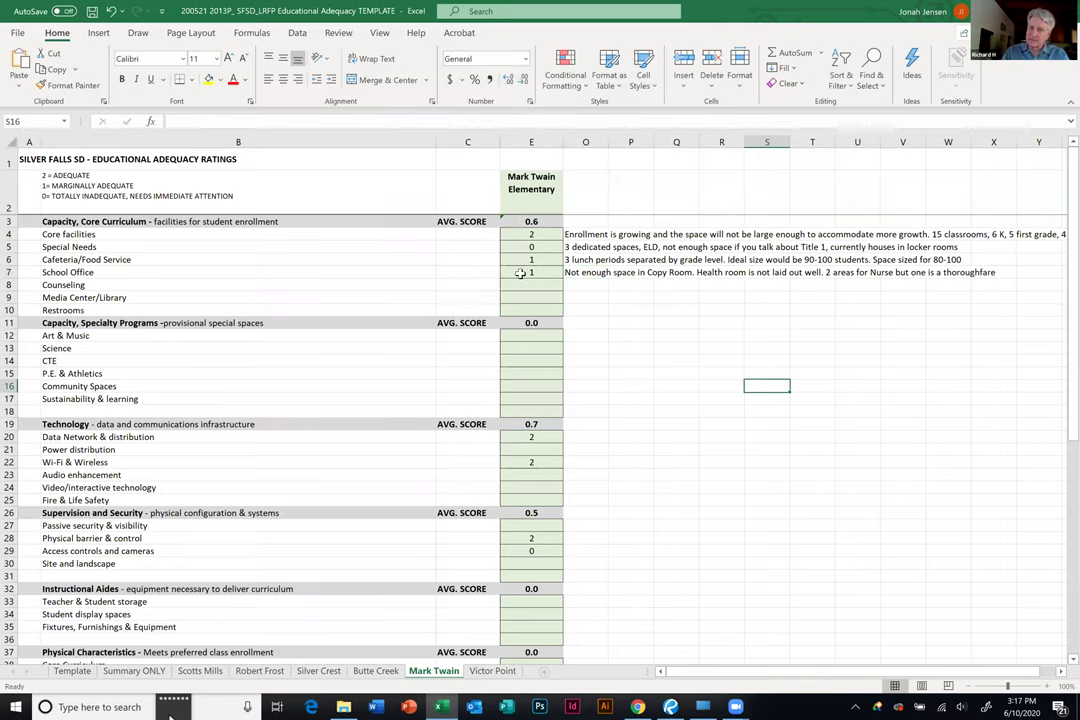
Append ". The one that is not a thoroughfare was orginally storage and not equipped for Nurse needs" to the School Office comment in O7.
left_click(539, 282)
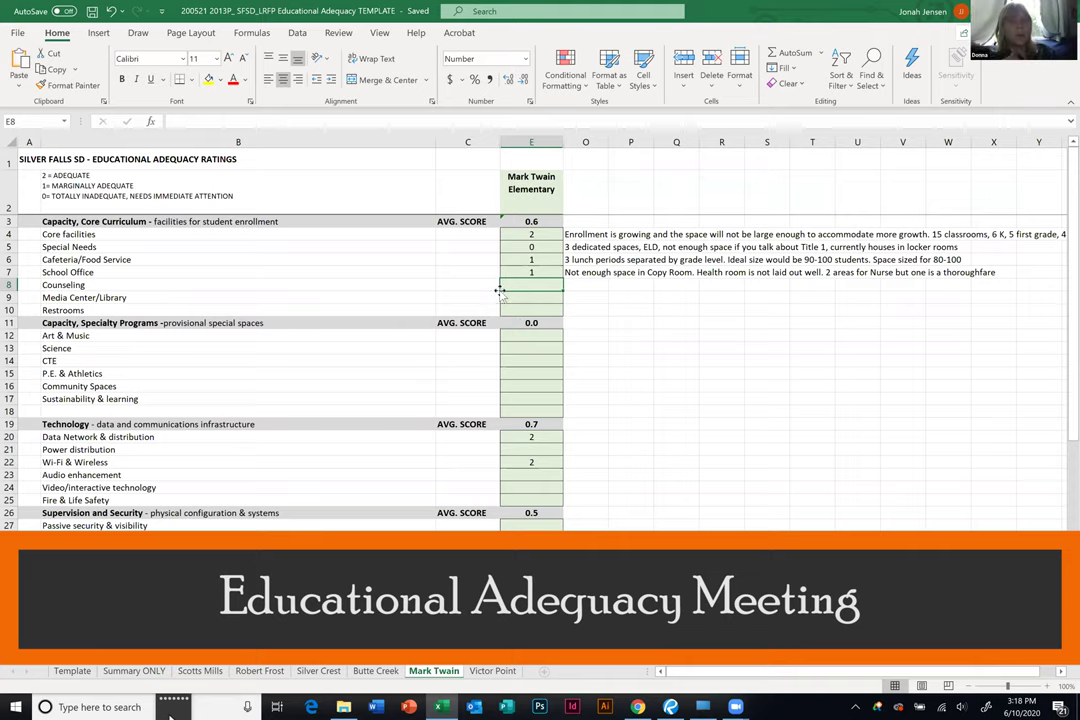
double_click(580, 272)
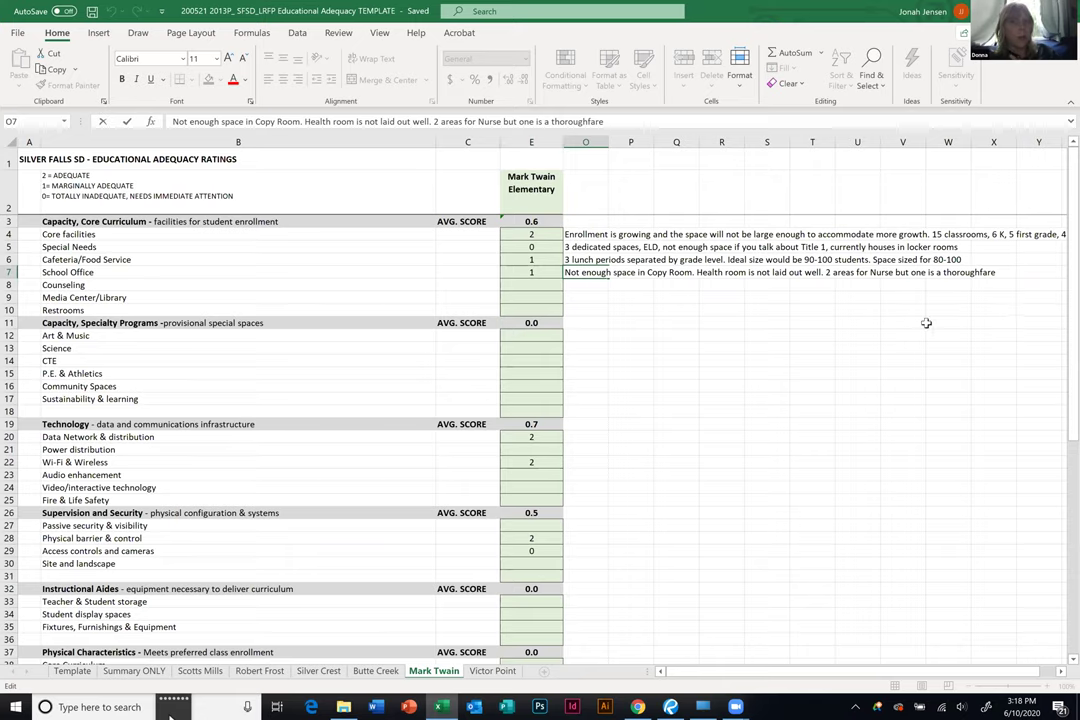
type(". The")
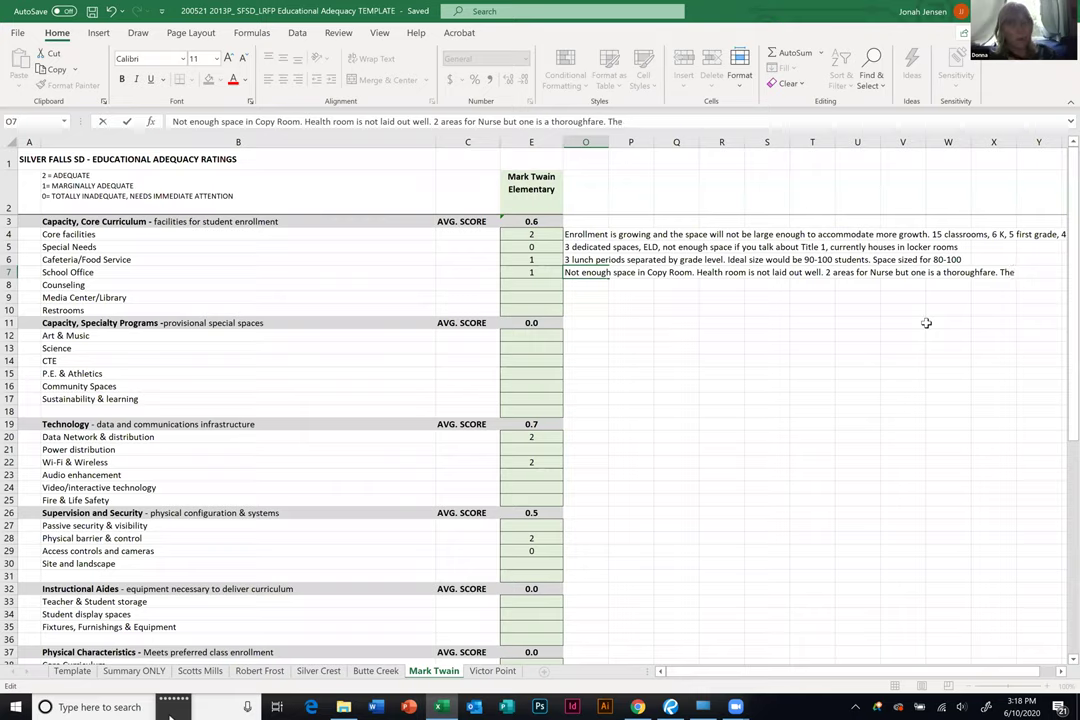
type(" one")
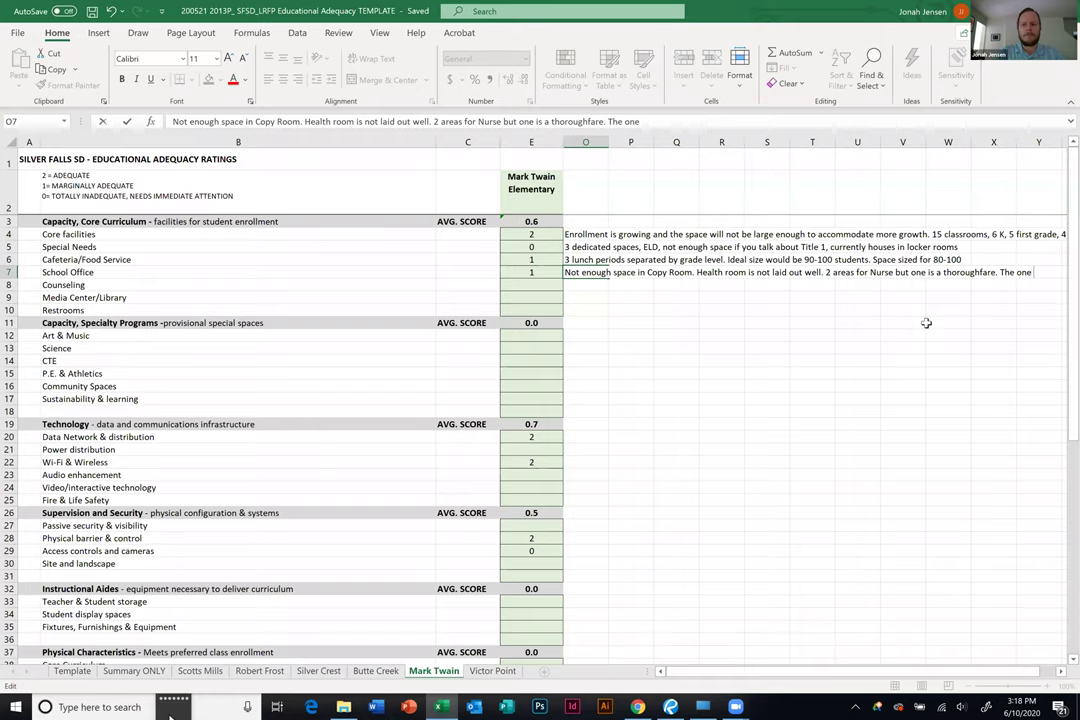
type(" that is not a thoroughfare")
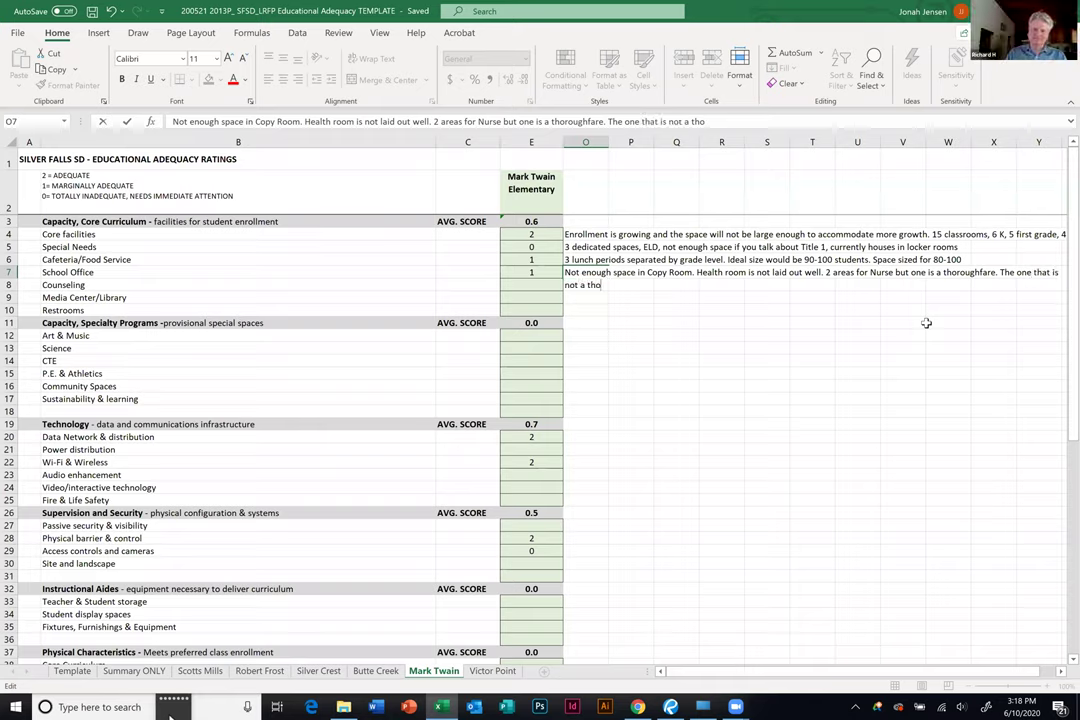
type(" was")
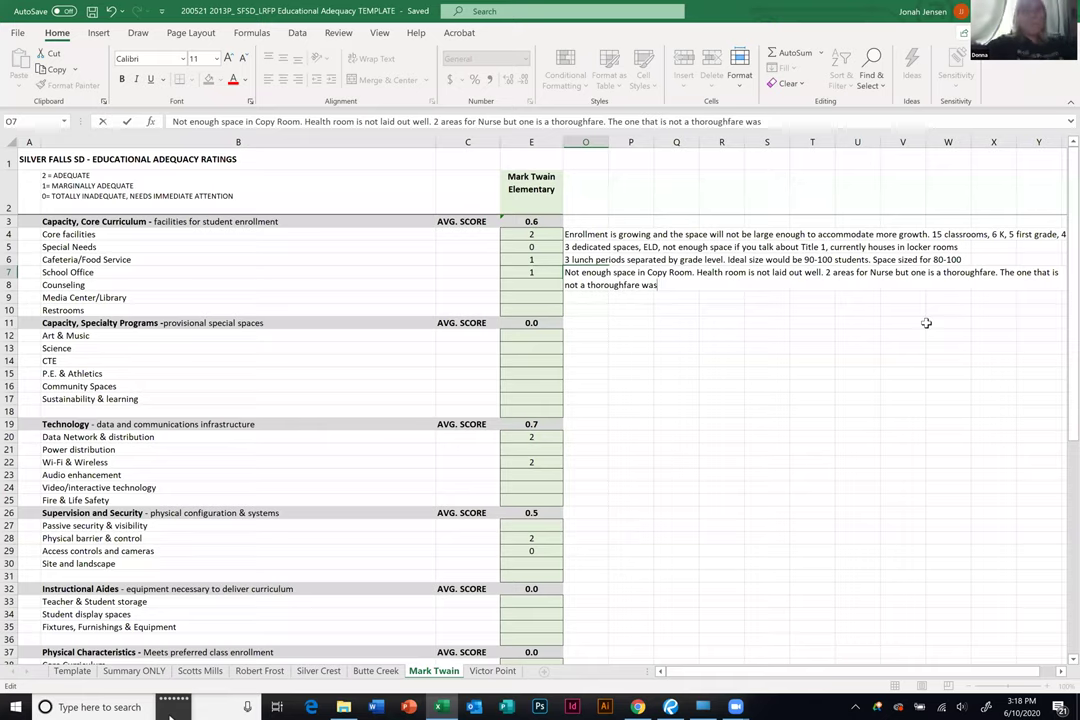
type(" orginally storage and not")
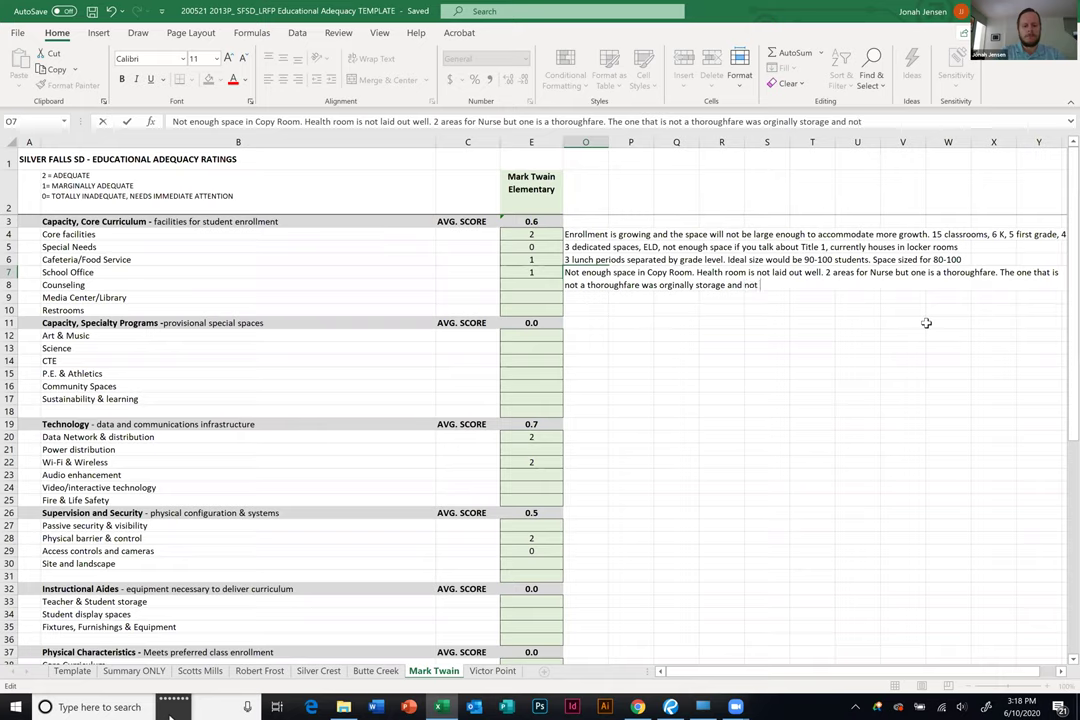
type(" equipped")
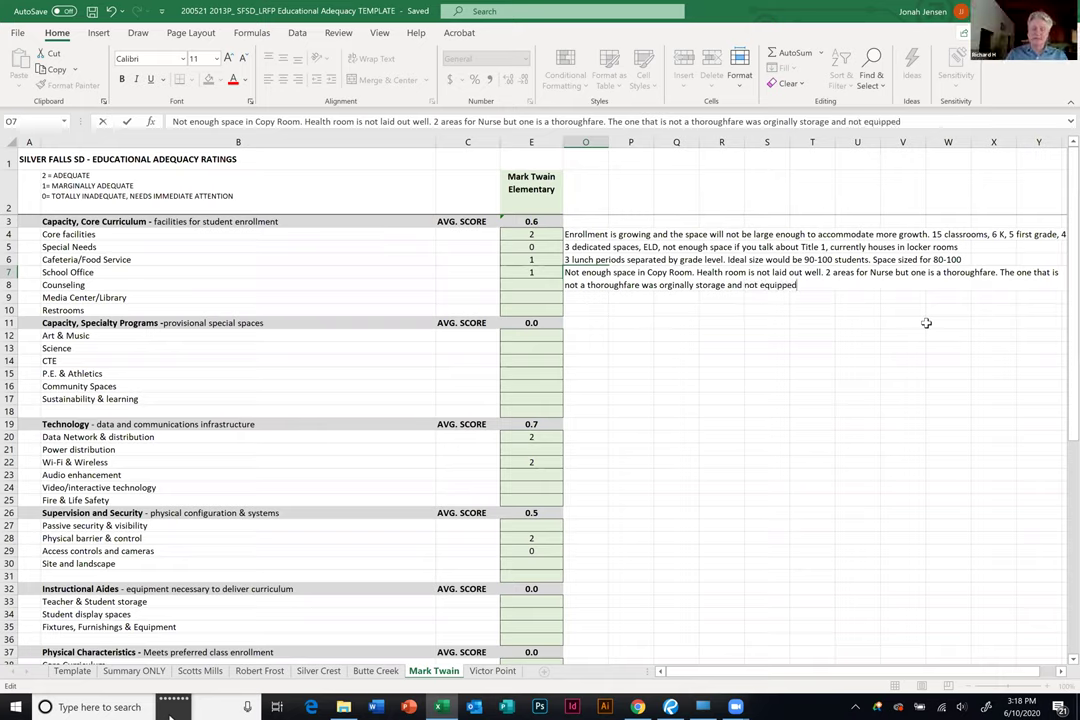
type(" for Nurse needs")
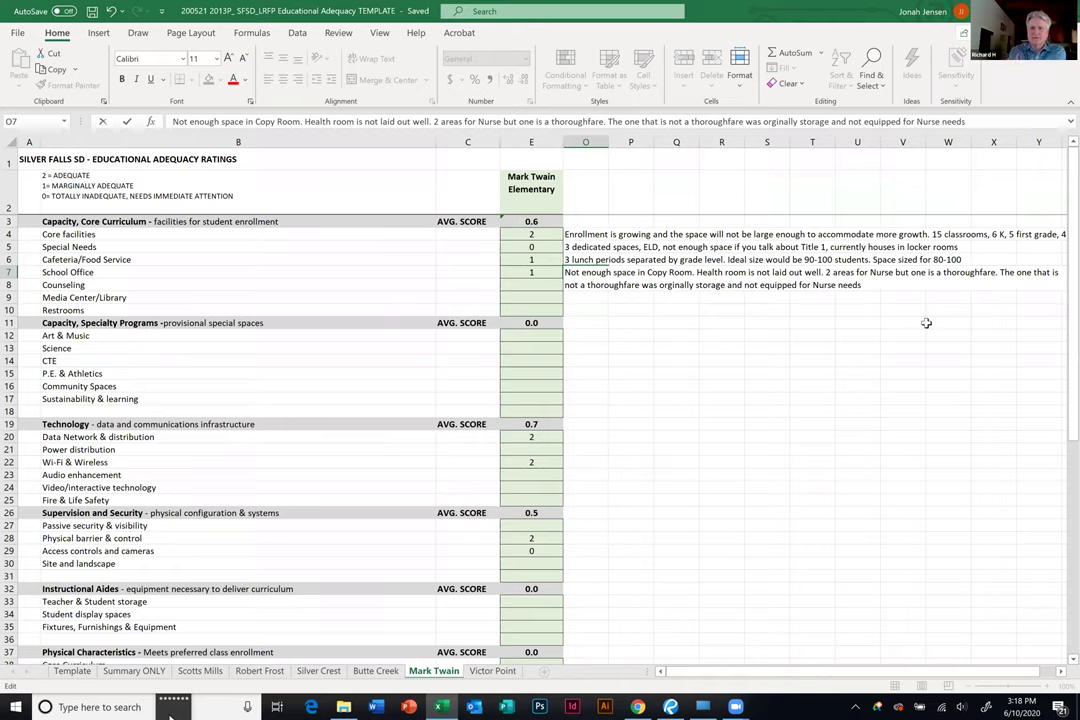
left_click(909, 385)
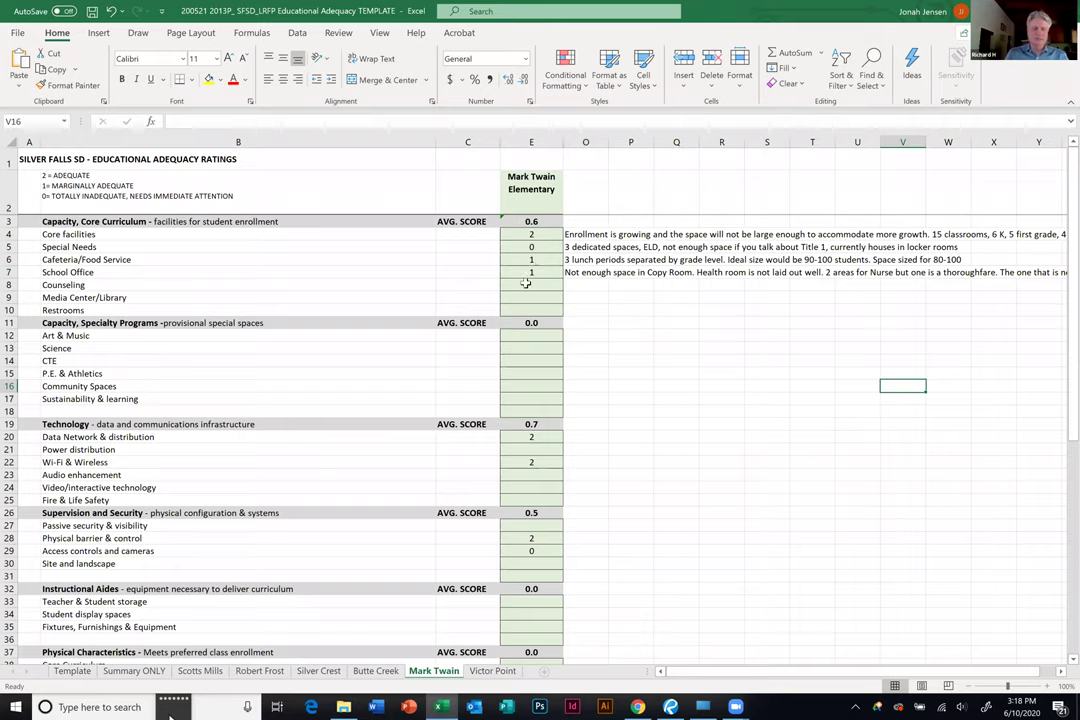
Switch to Revu and examine the counseling, self regulation and neighbouring support rooms on the school's floor plan.
left_click(525, 284)
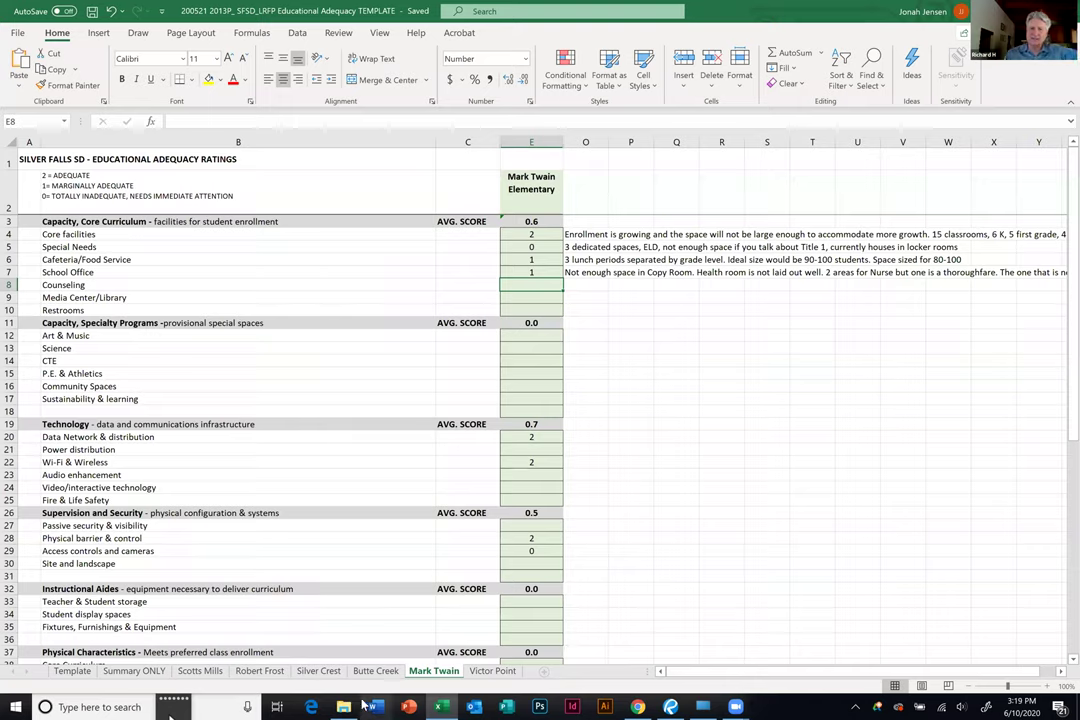
mouse_move(456, 706)
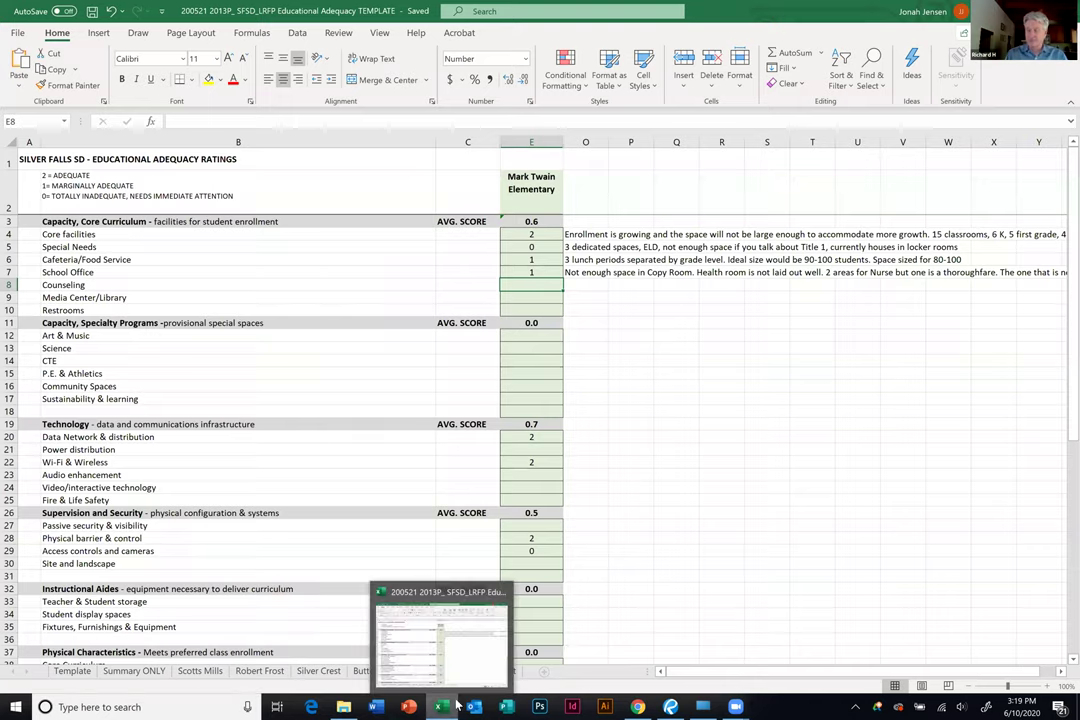
left_click(670, 706)
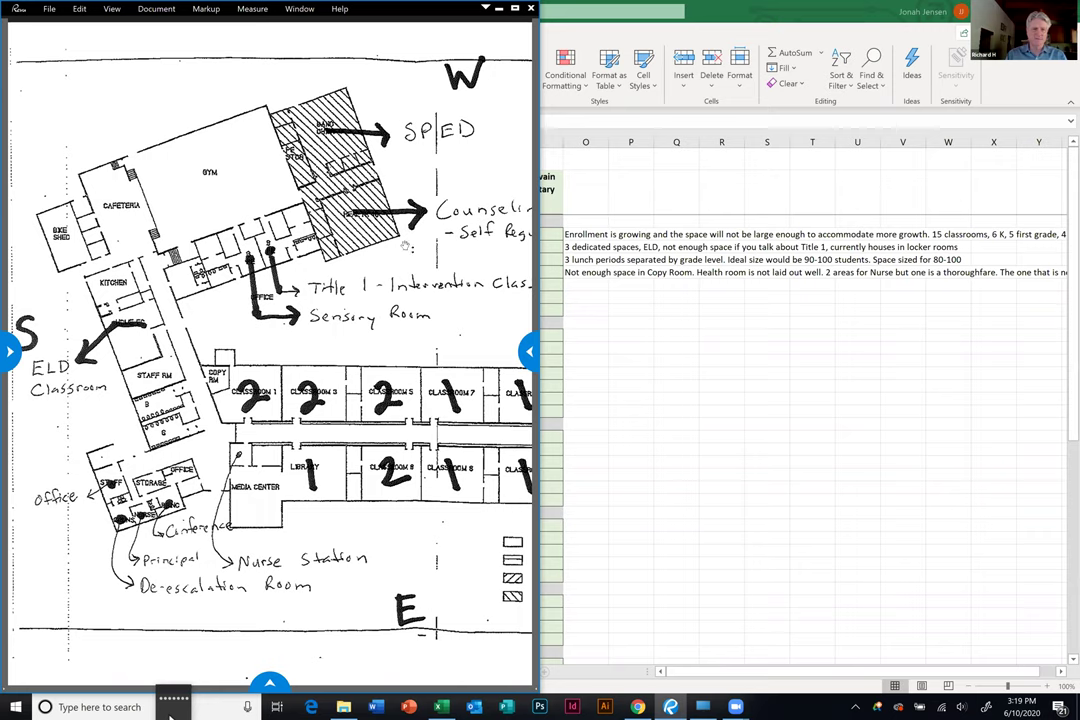
left_click_drag(346, 312, 331, 347)
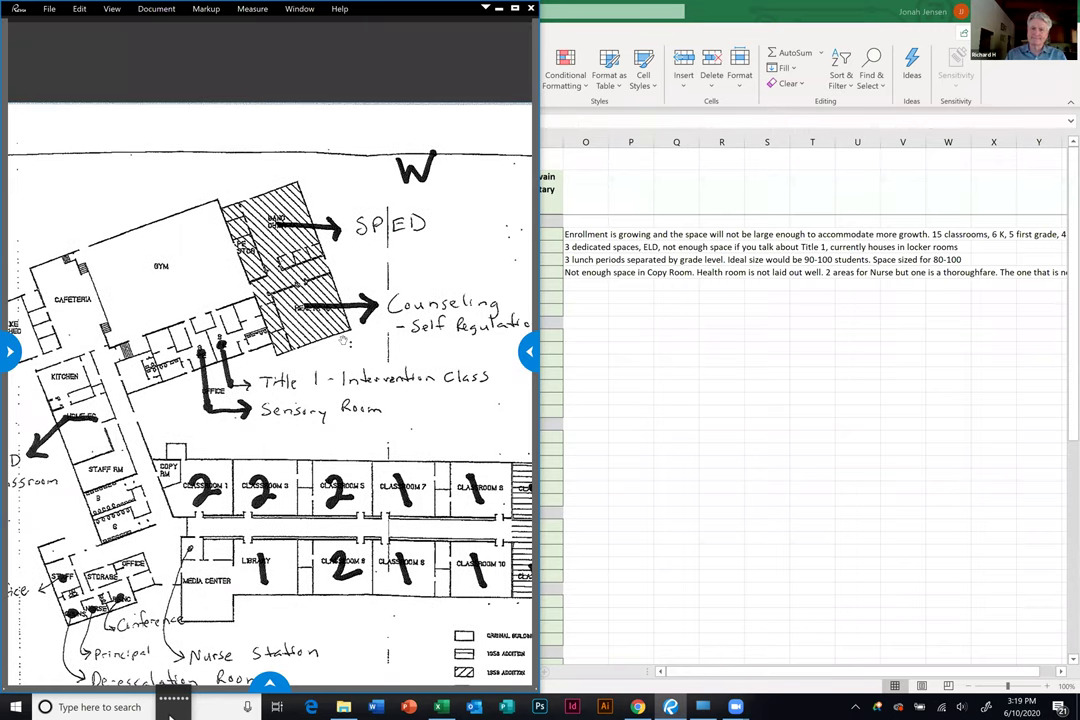
left_click_drag(333, 347, 285, 344)
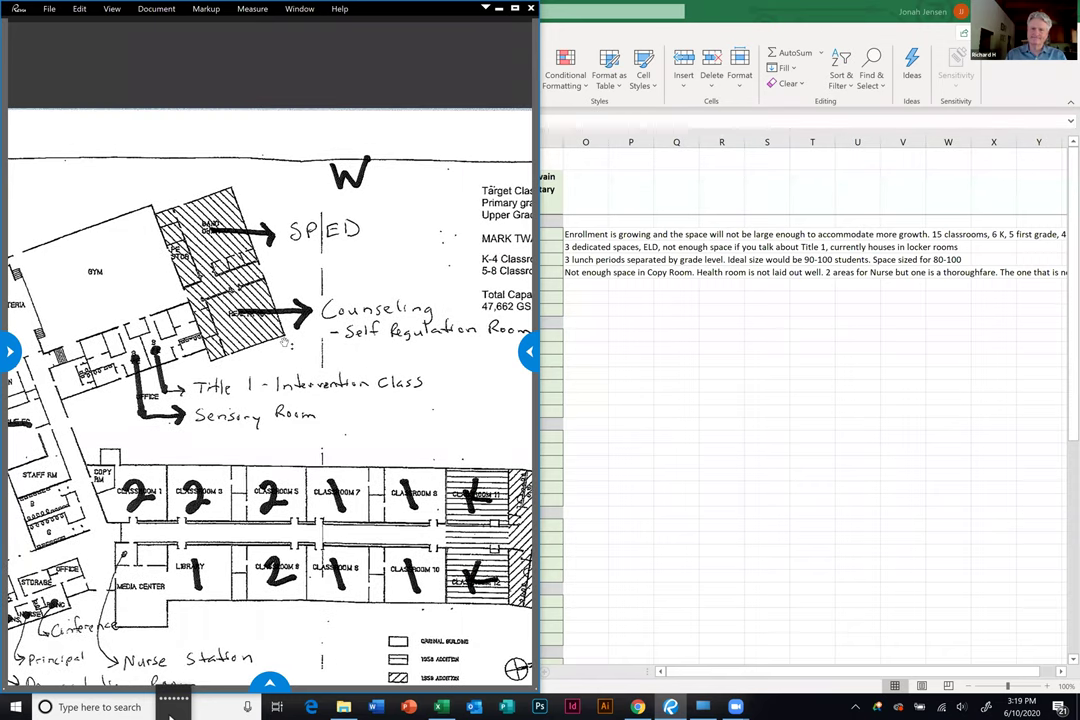
scroll(166, 280, "right", 5)
left_click_drag(172, 331, 426, 387)
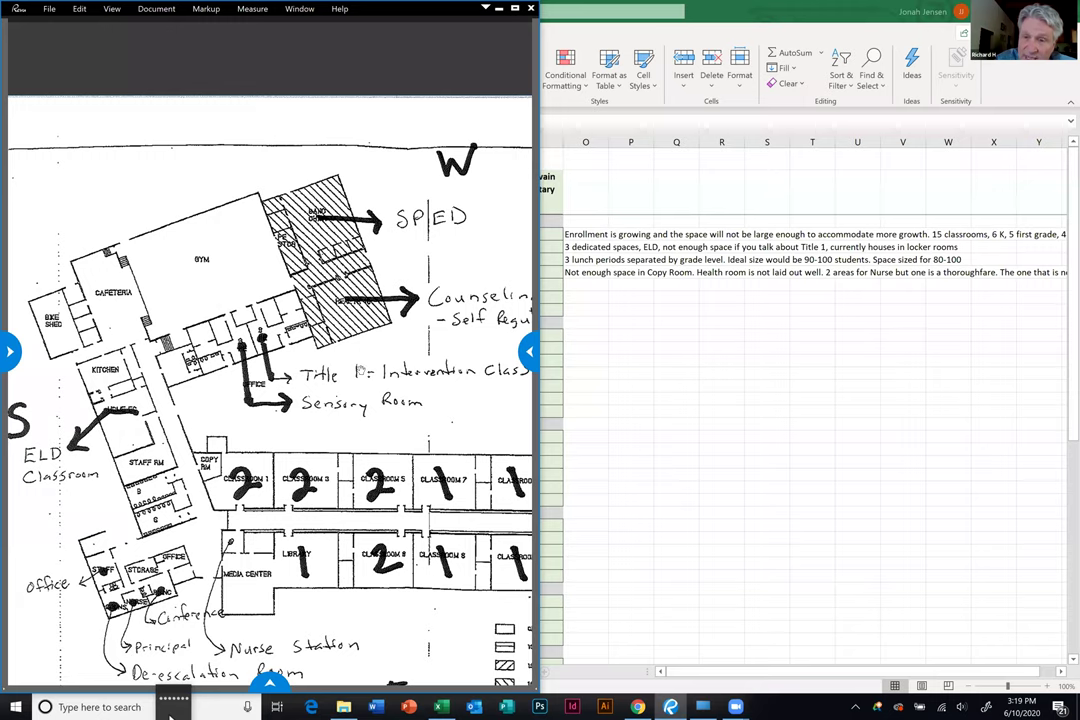
left_click_drag(384, 328, 362, 315)
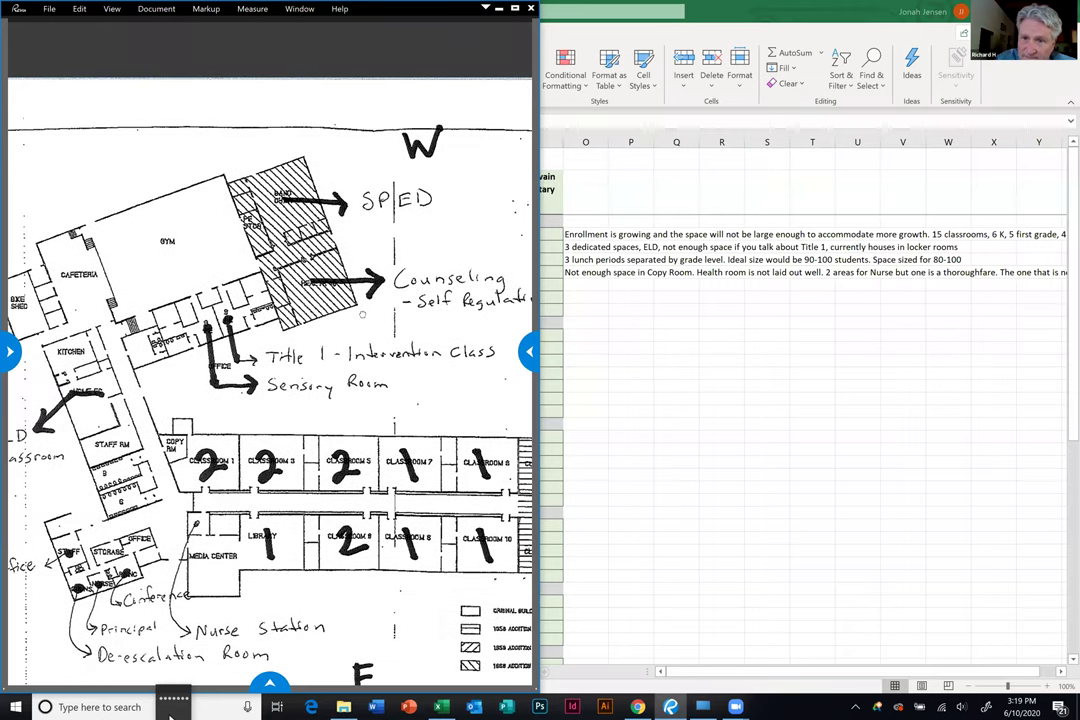
left_click_drag(362, 314, 356, 314)
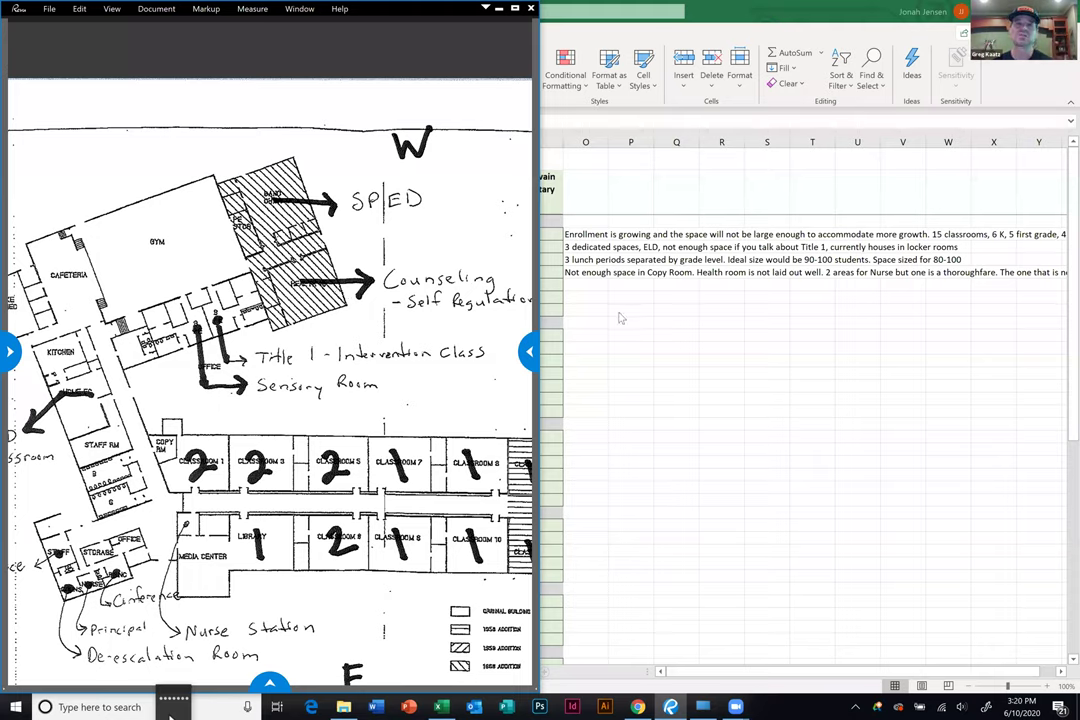
Back in Excel, enter the Counseling comment "Room dedicated for social and emotional learning, self regulation, in a classroom setting" in cell O8.
left_click(580, 284)
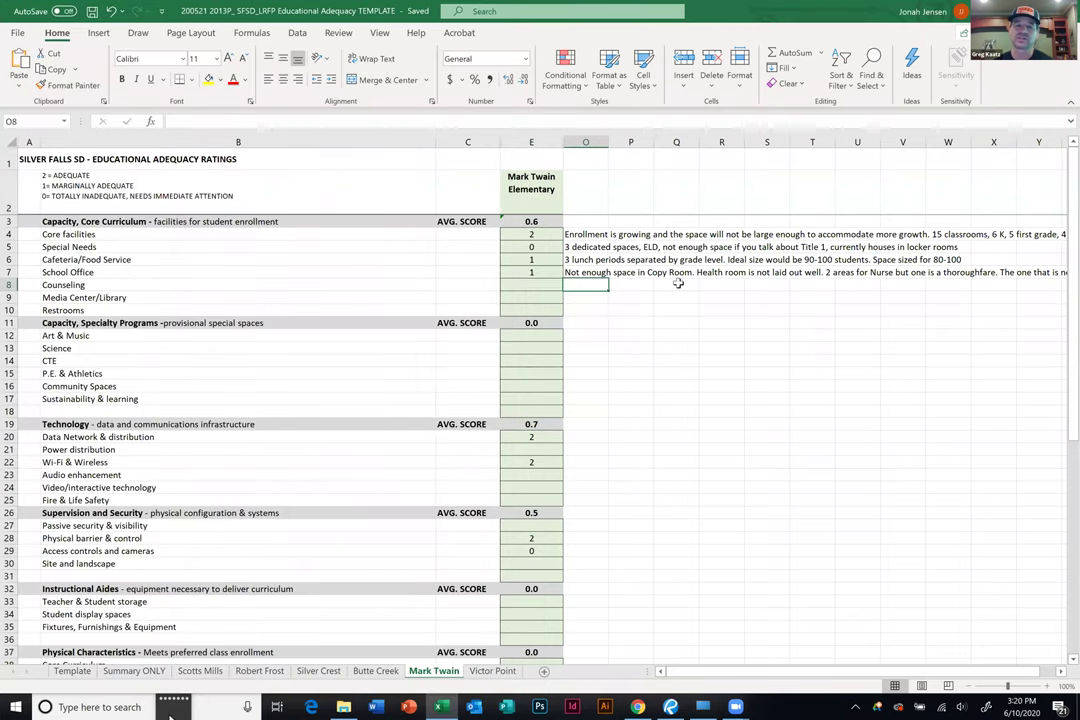
type("Ro")
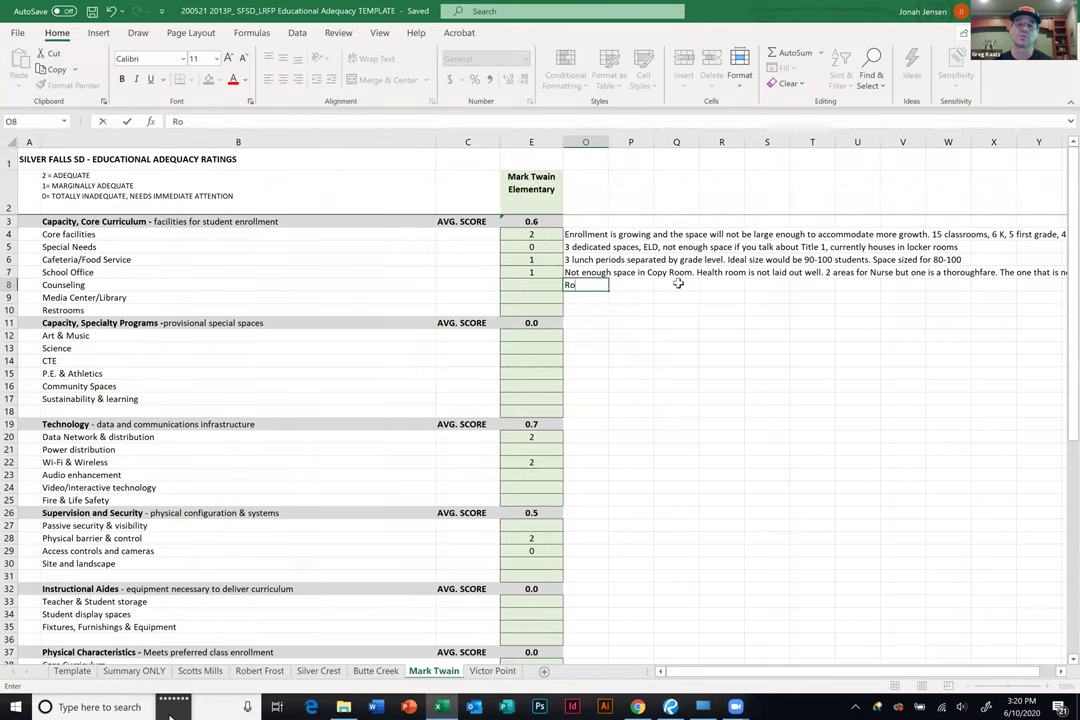
type("om dedicated for social and")
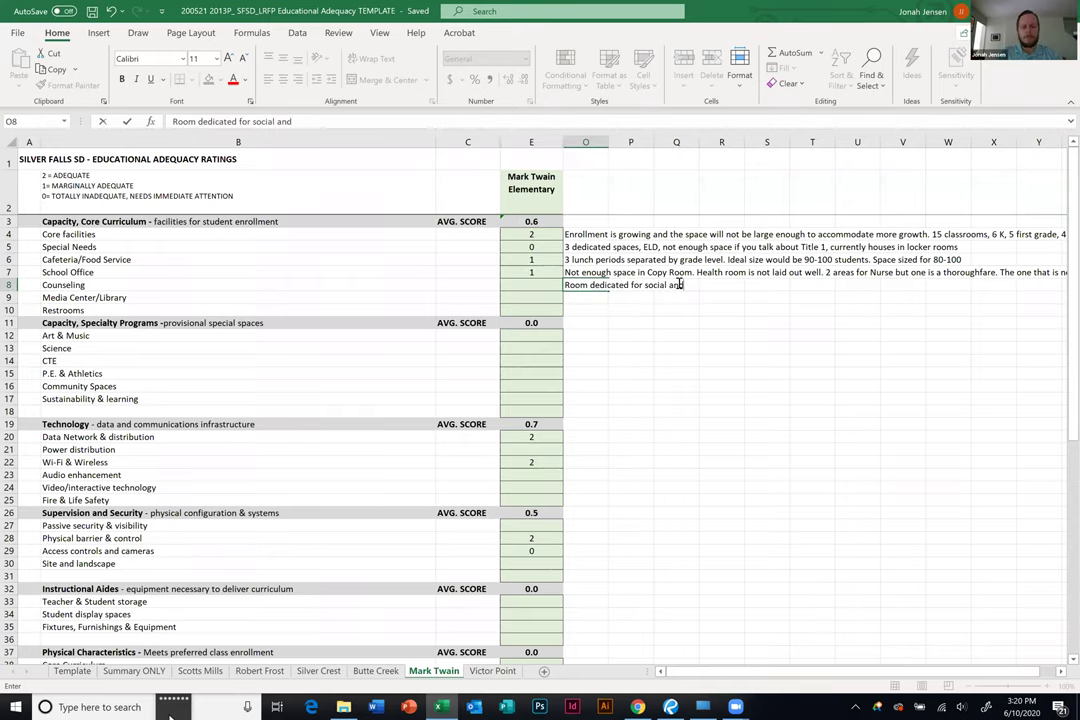
type(" emitonal")
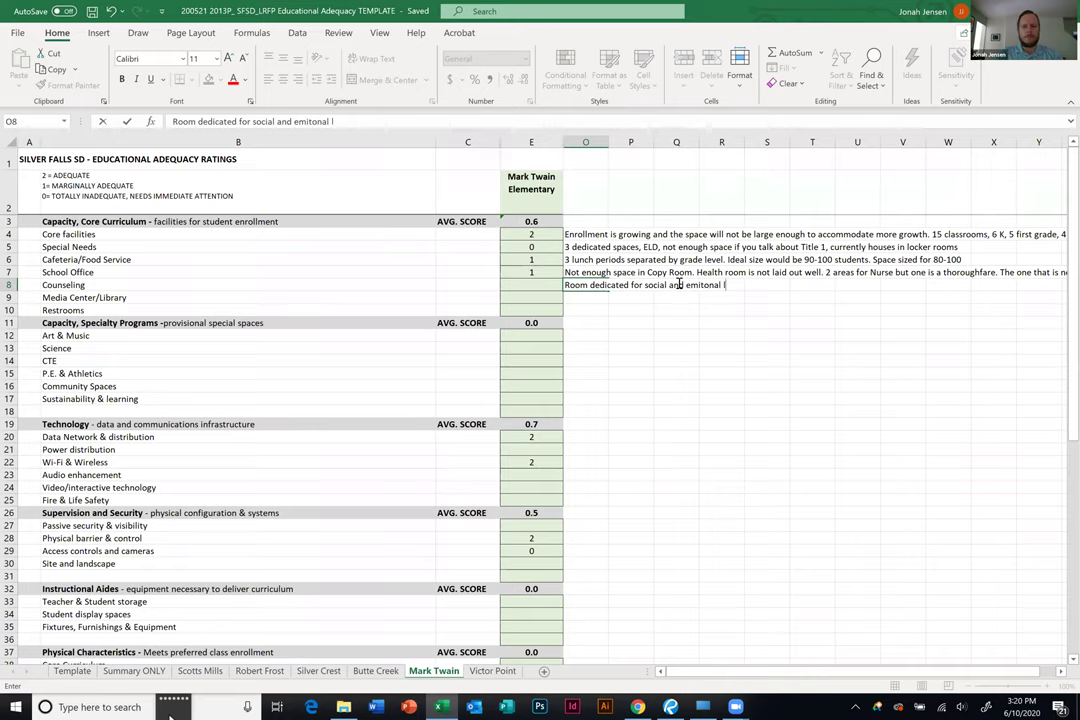
key("BackSpace")
key("BackSpace")
key("BackSpace")
key("BackSpace")
key("BackSpace")
key("BackSpace")
type("otional elarning")
key("BackSpace")
key("BackSpace")
key("BackSpace")
key("BackSpace")
key("BackSpace")
key("BackSpace")
key("BackSpace")
key("BackSpace")
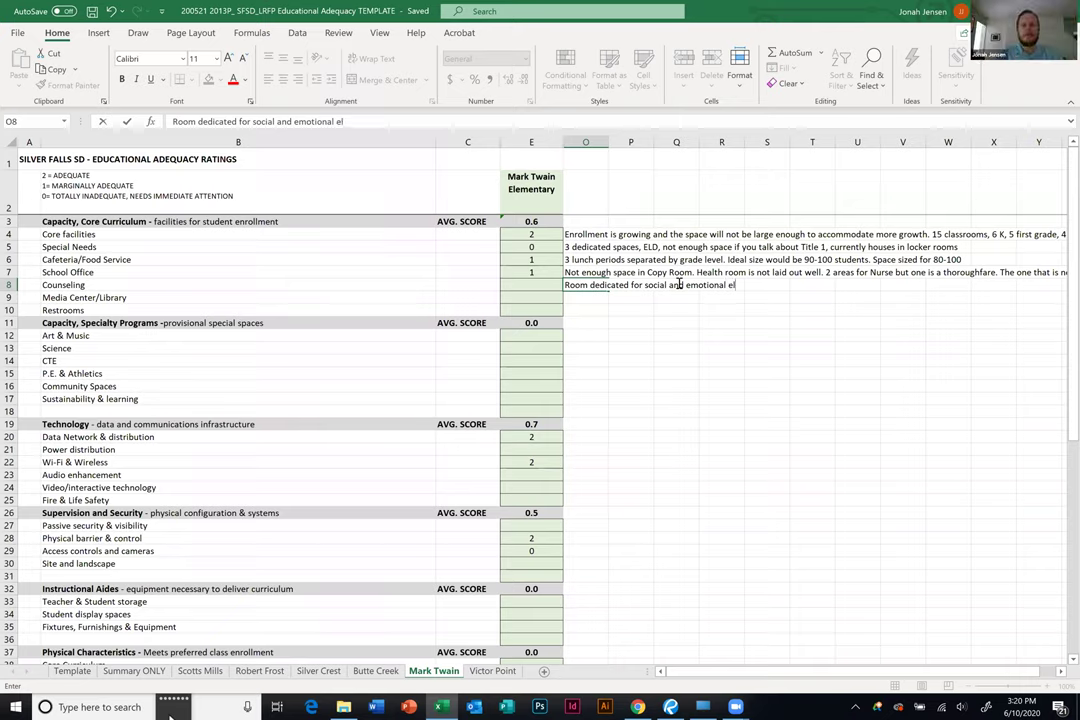
type("learning, self regulation")
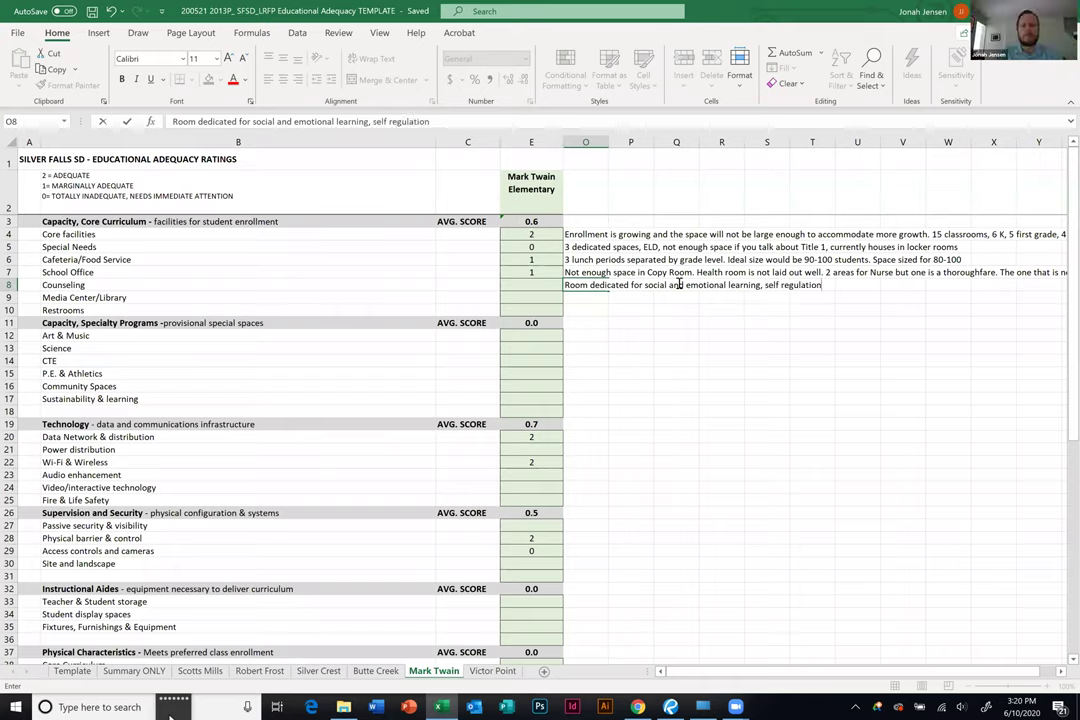
type(", ")
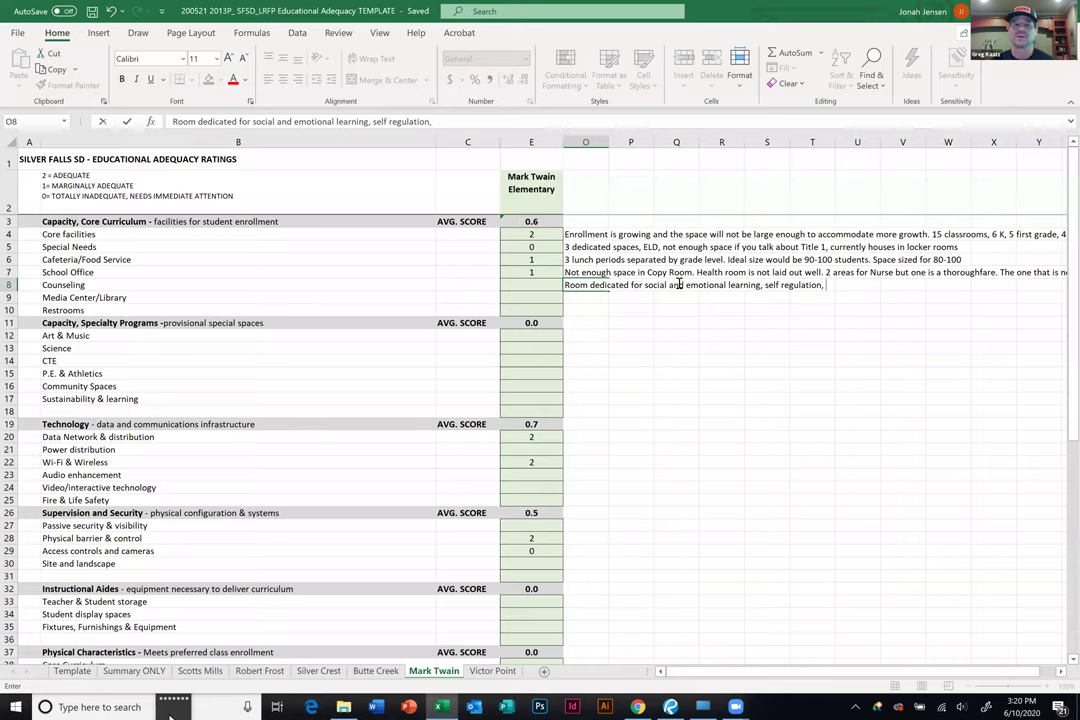
type("in a cal")
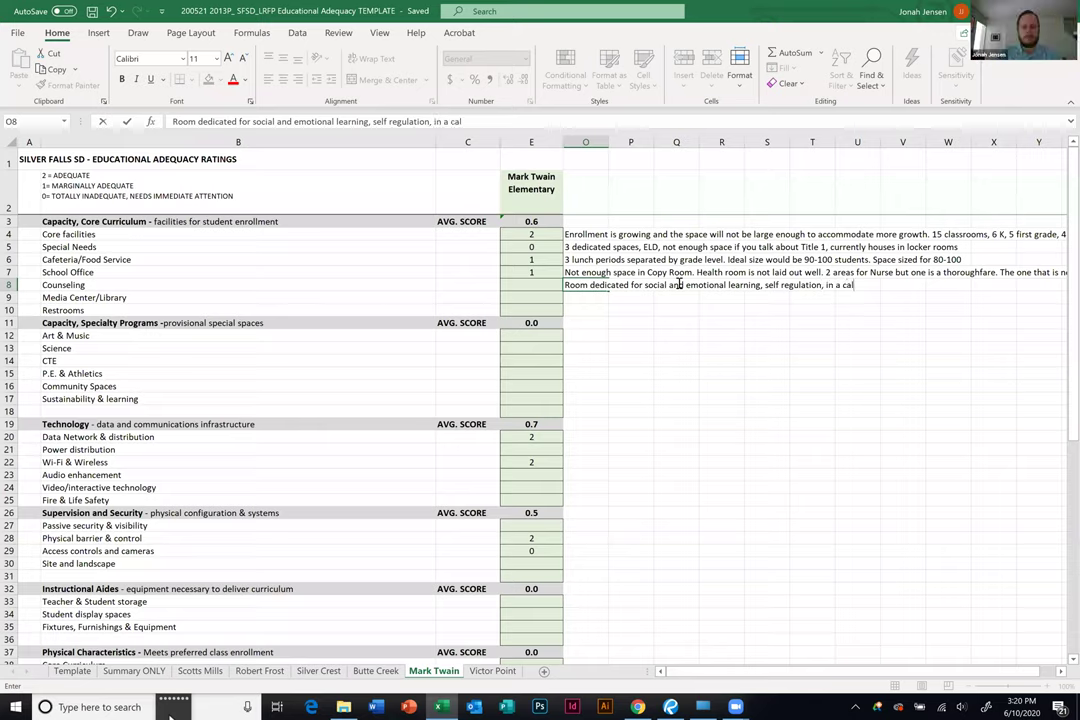
key("BackSpace")
key("BackSpace")
type("lassroom setting")
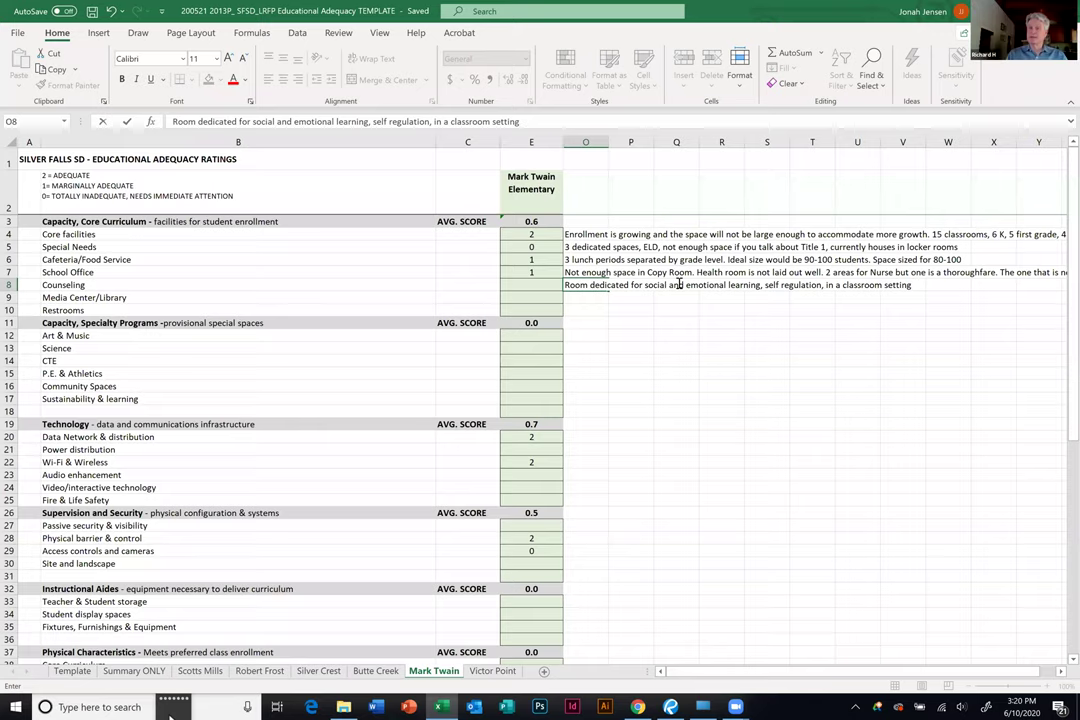
left_click(718, 347)
Append ". Would be nice to have more itinerant space for Trillium and other services" to the Counseling comment in cell O8.
left_click(544, 284)
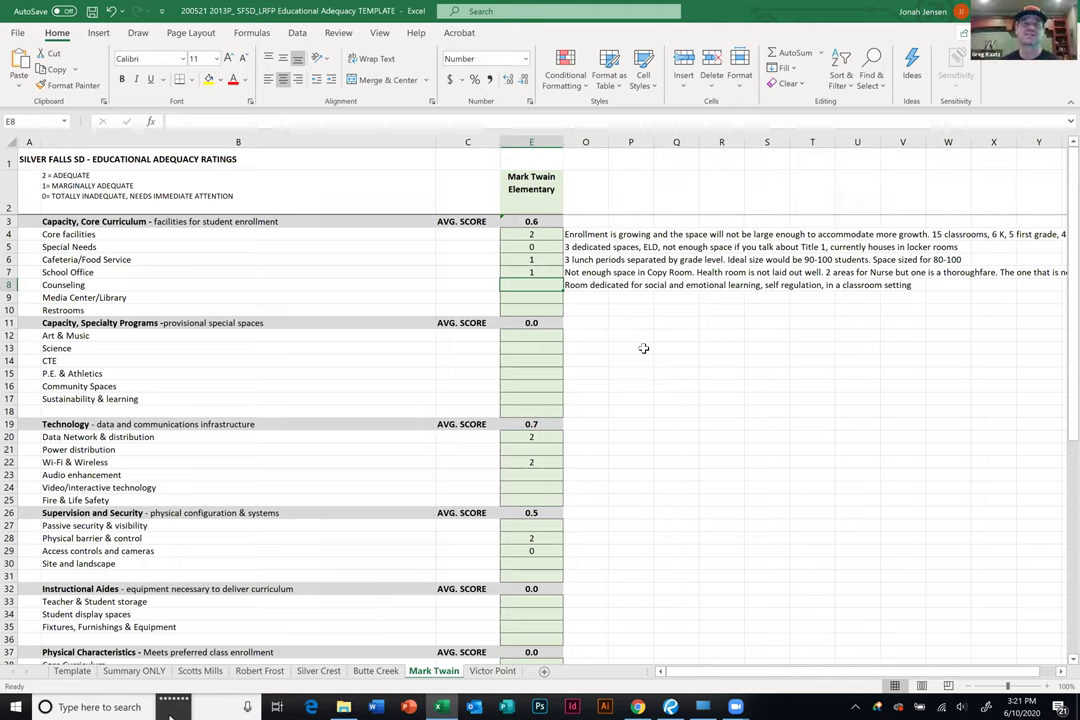
double_click(581, 285)
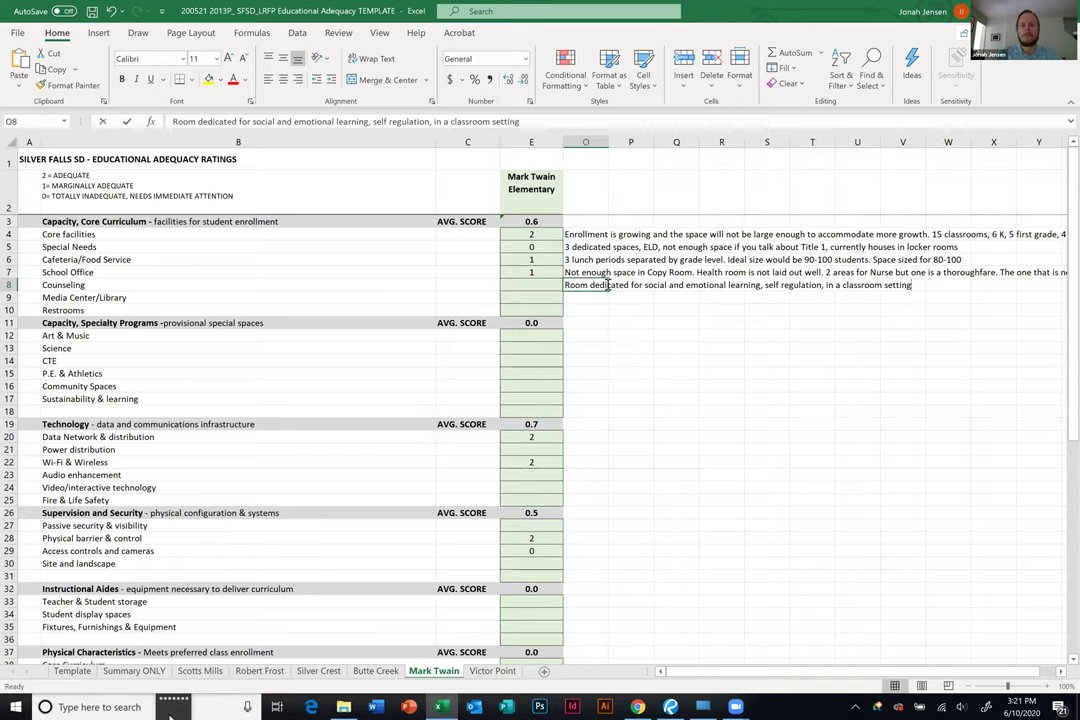
left_click(916, 285)
type(". Would b")
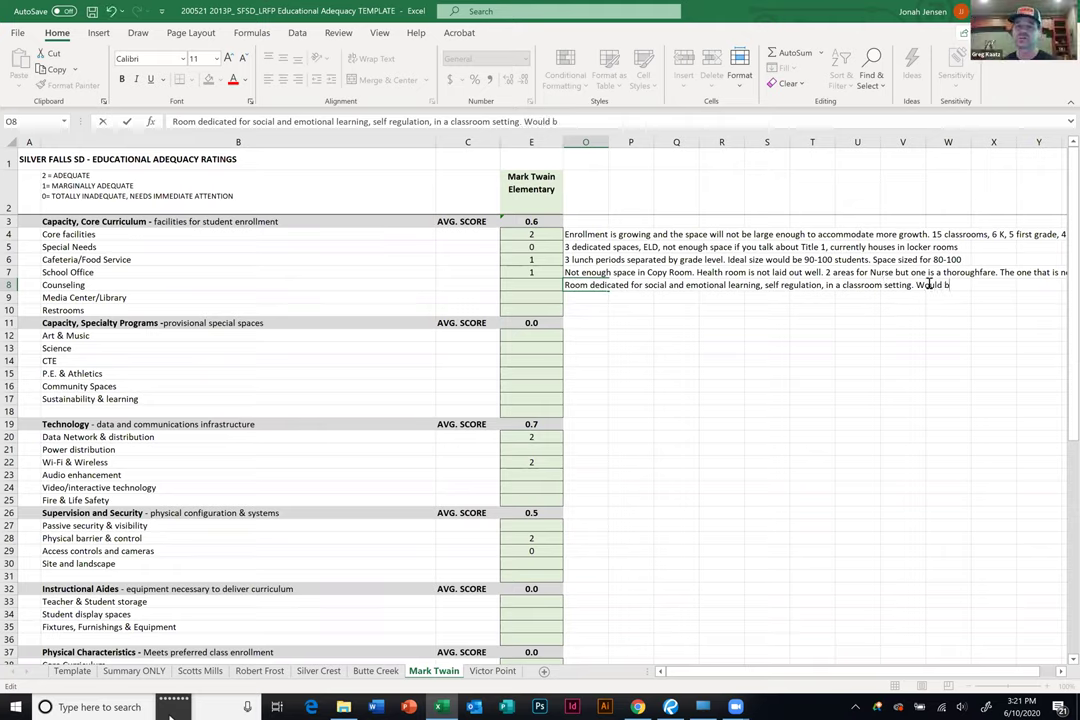
type("e ni=")
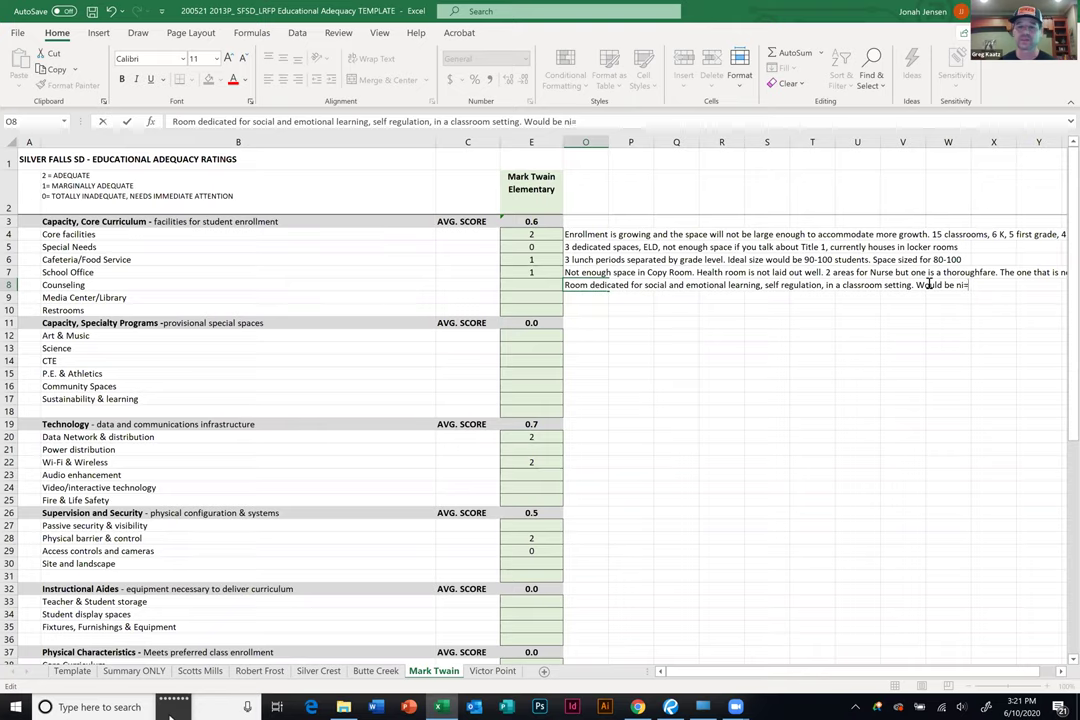
key("BackSpace")
type("ce to")
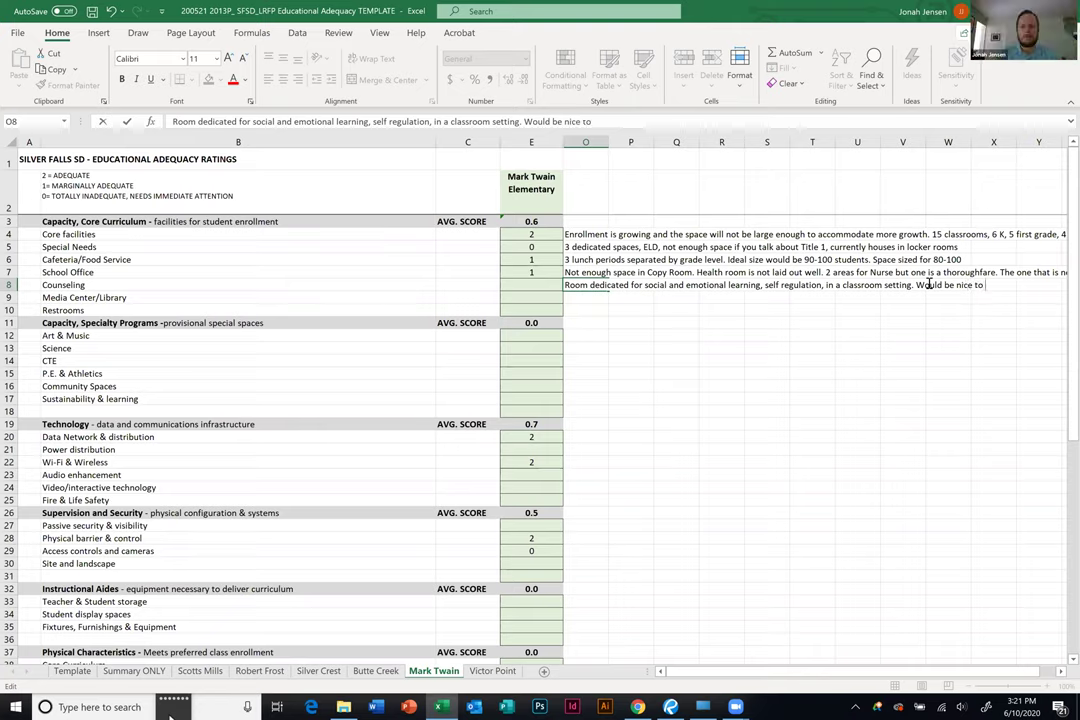
type(" have more it")
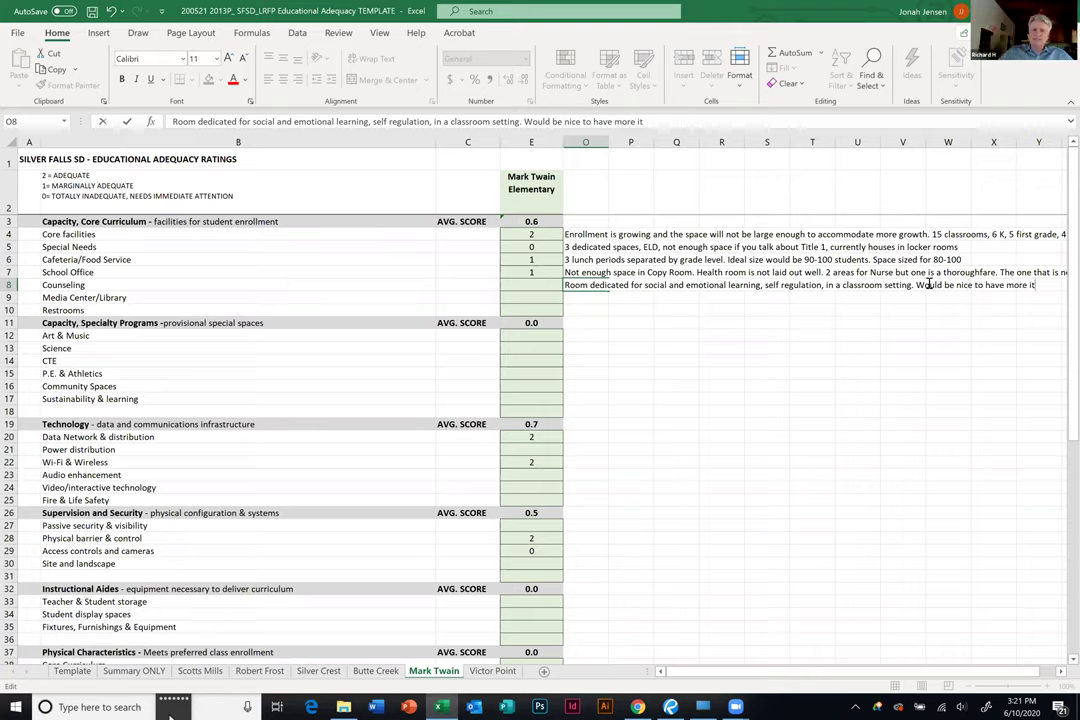
type("inerant space for")
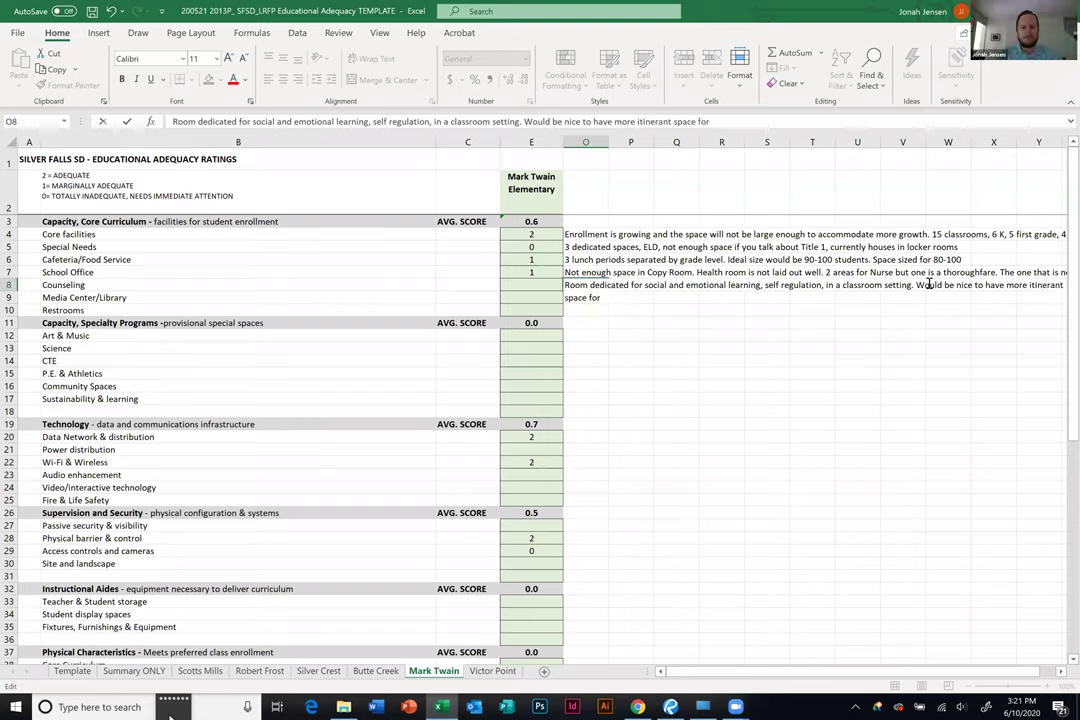
type(" Trillium and other services")
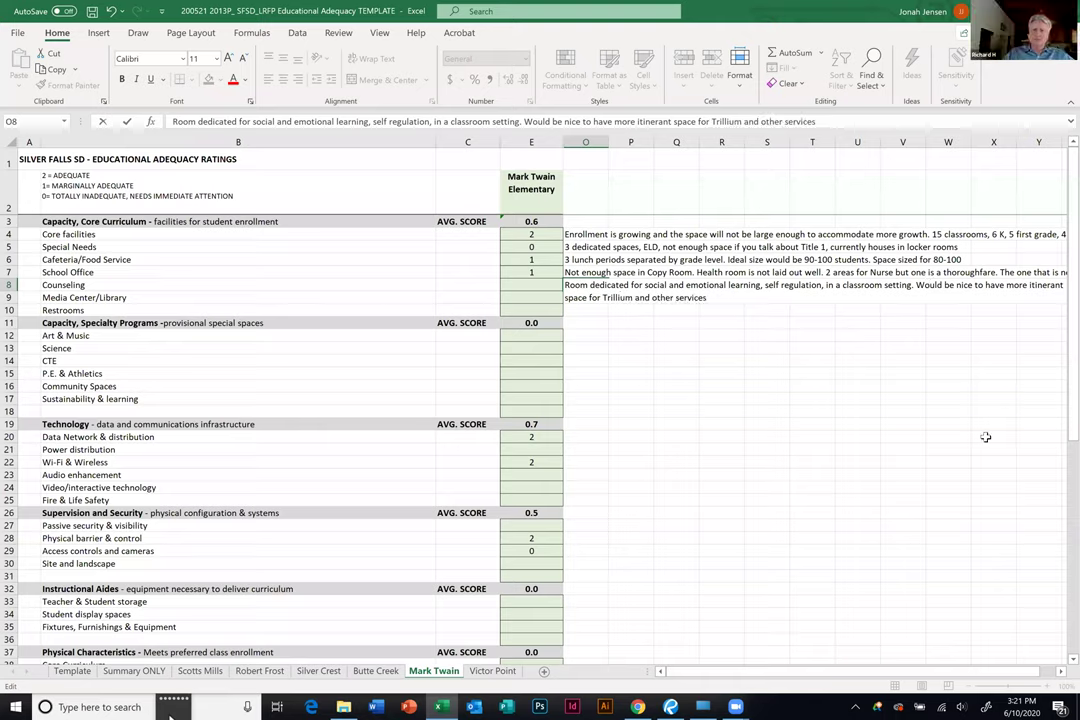
Finish the Counseling comment and give Counseling a score of 2 in cell E8.
left_click(903, 424)
left_click(553, 286)
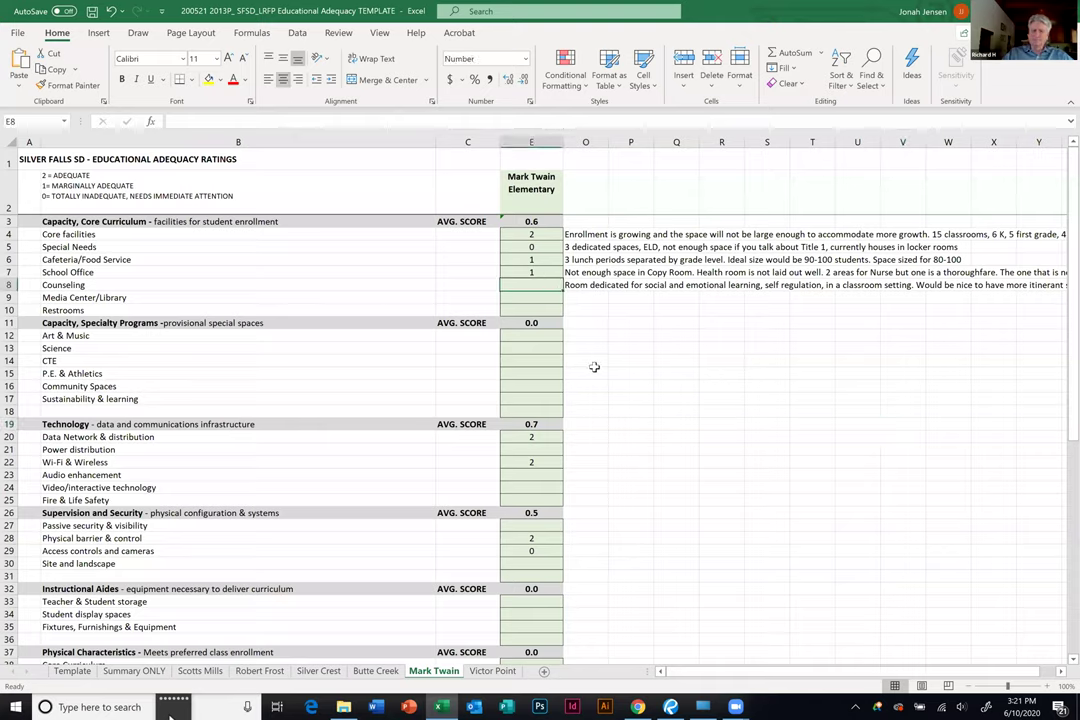
type("2")
left_click(610, 360)
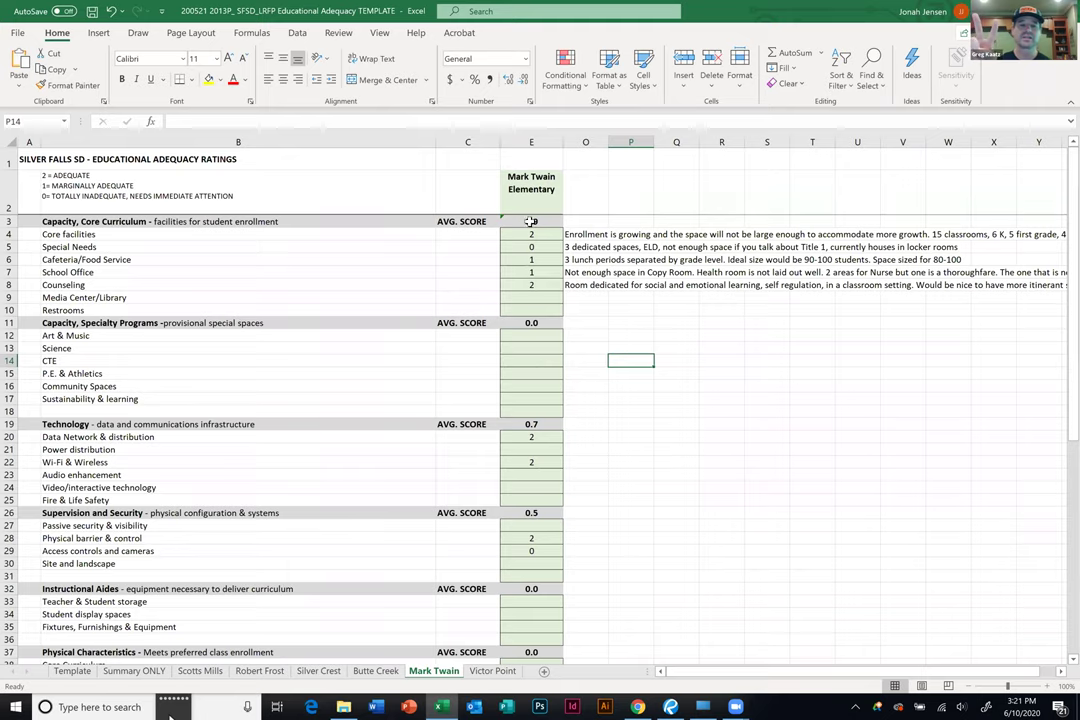
Check the formula behind the Capacity, Core Curriculum average score in cell E3, leaving it unchanged.
double_click(530, 221)
key("Escape")
left_click(622, 363)
Switch to Revu and examine the library and media center area on the school's floor plan.
left_click(548, 297)
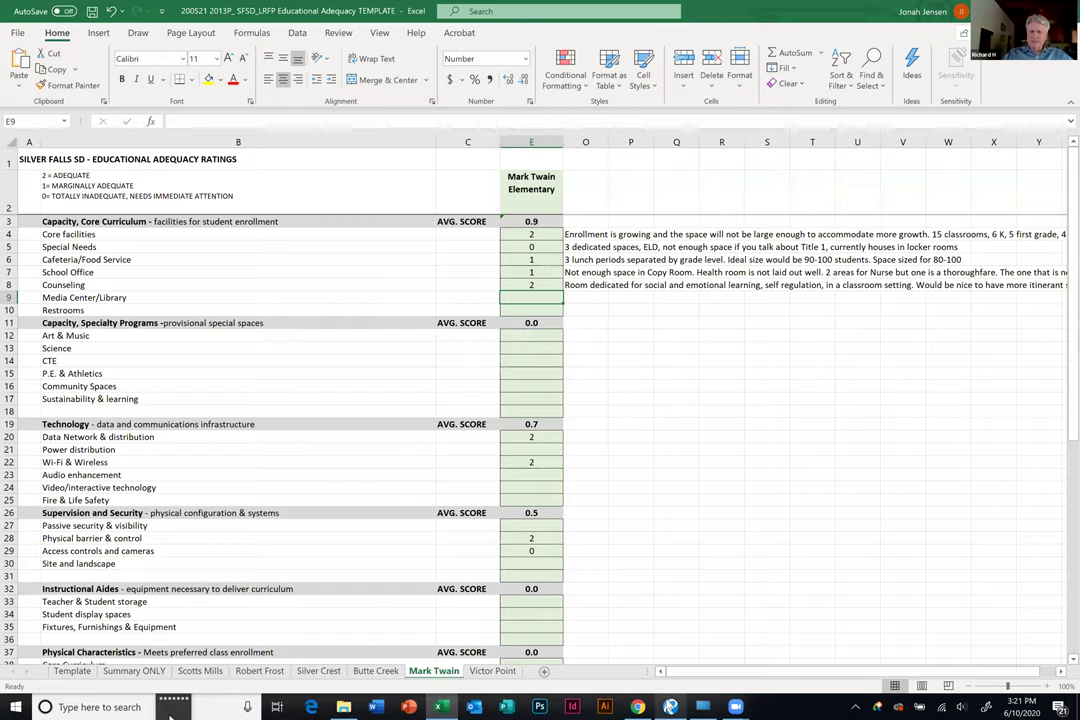
mouse_move(670, 707)
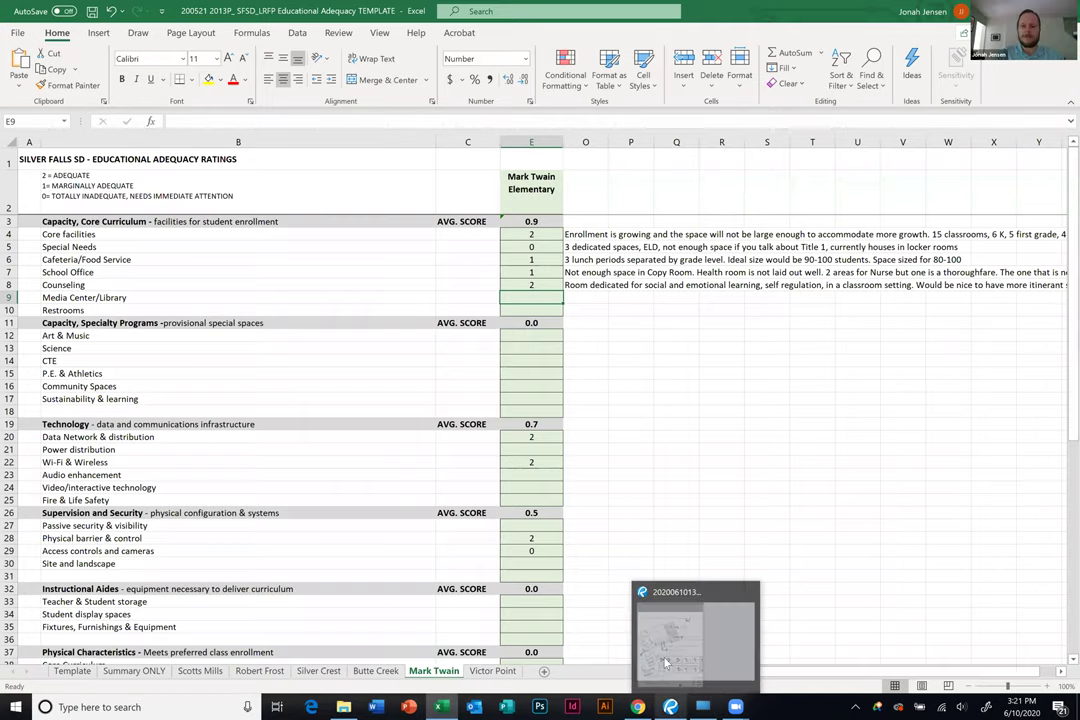
left_click(665, 655)
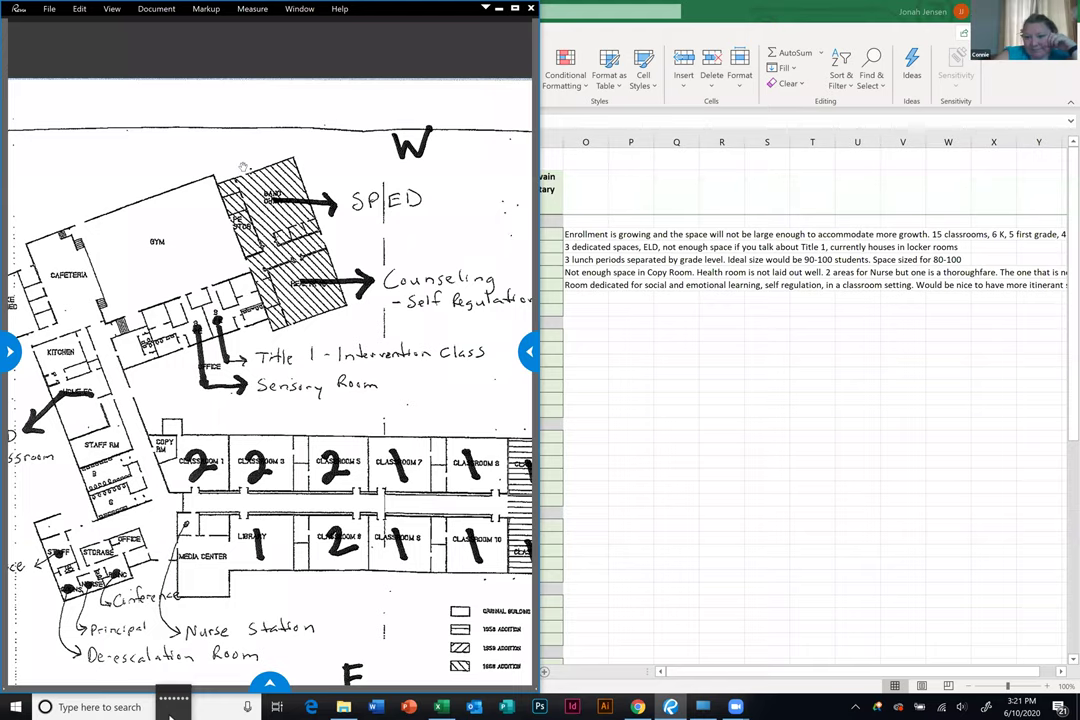
left_click_drag(244, 167, 342, 210)
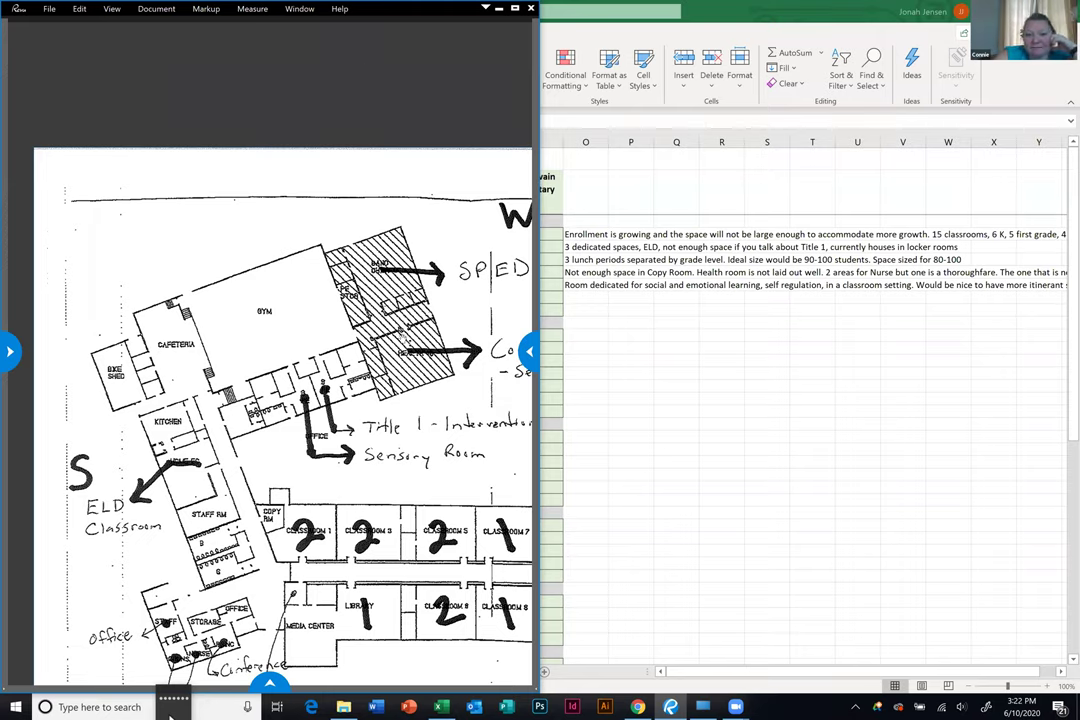
left_click_drag(363, 213, 330, 157)
left_click_drag(351, 411, 313, 283)
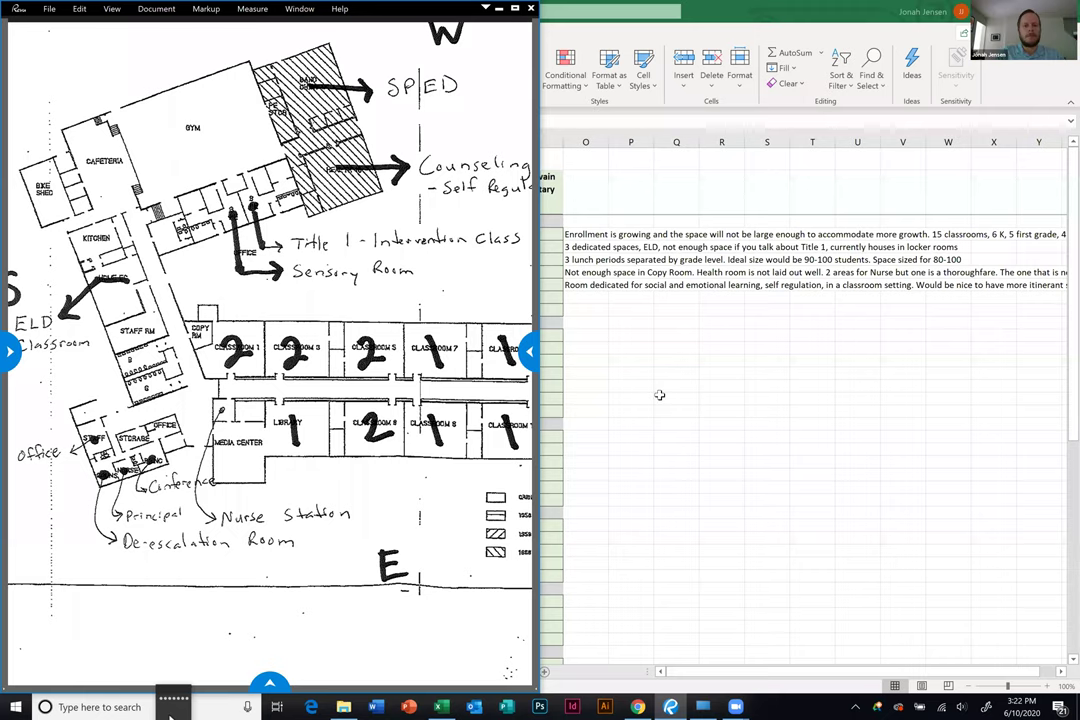
Back in Excel, enter the Media Center/Library comment "It is just a Library" in cell O9 and a score of 1 in E9.
left_click(591, 296)
left_click(591, 296)
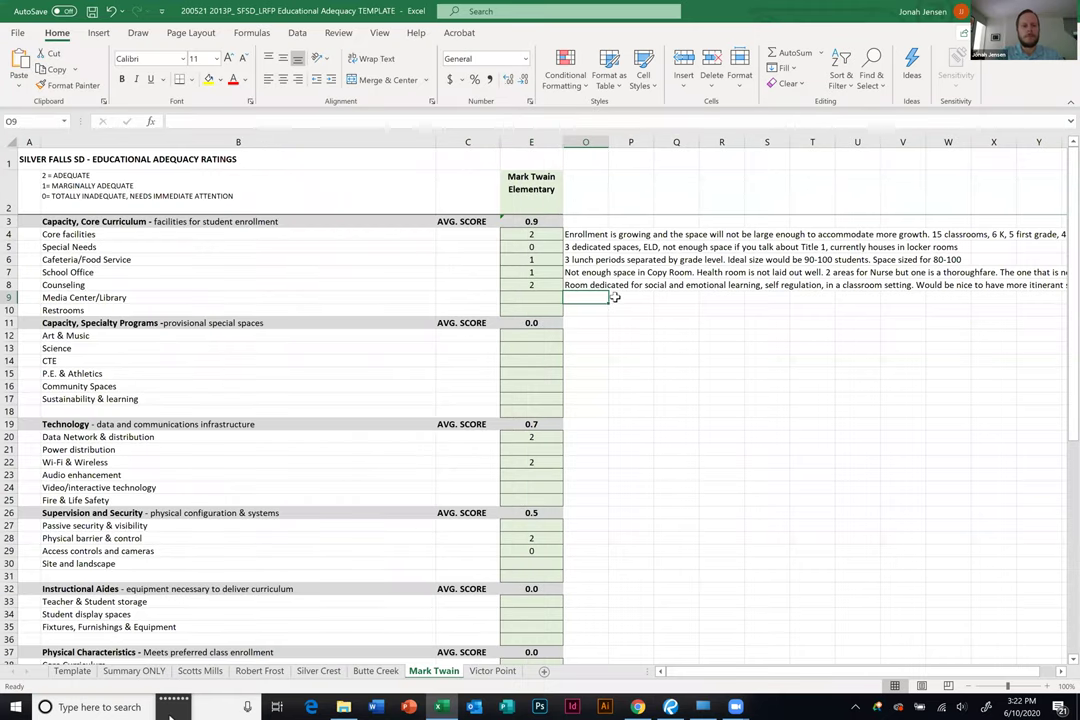
type("It is just a Library")
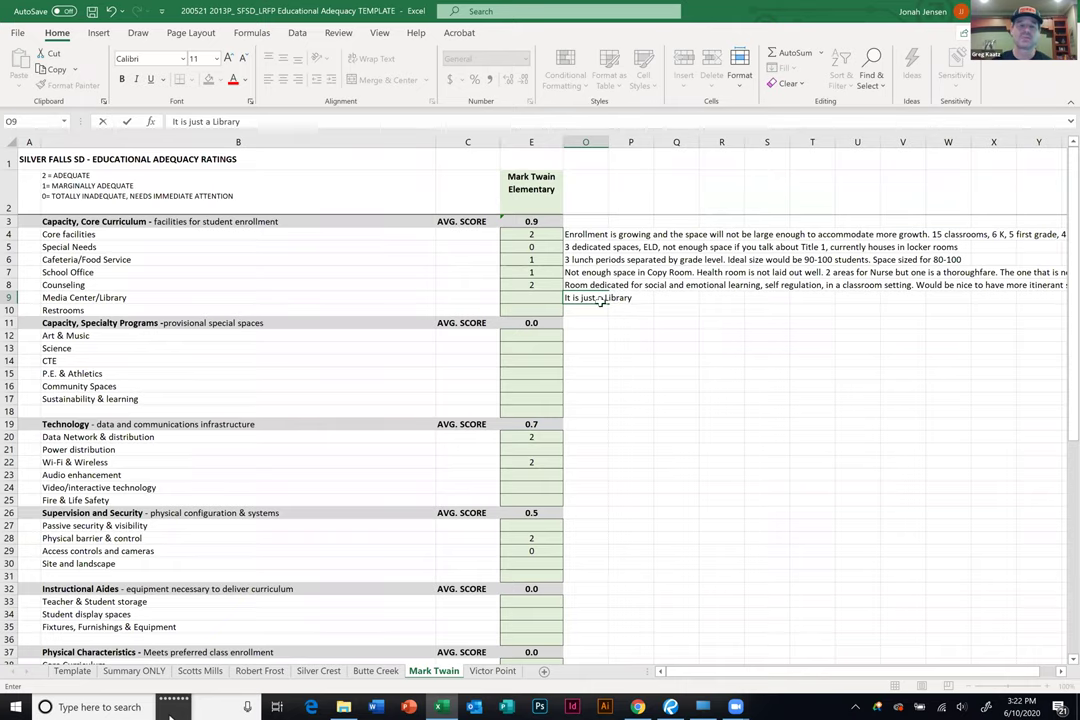
key("Left")
type("1")
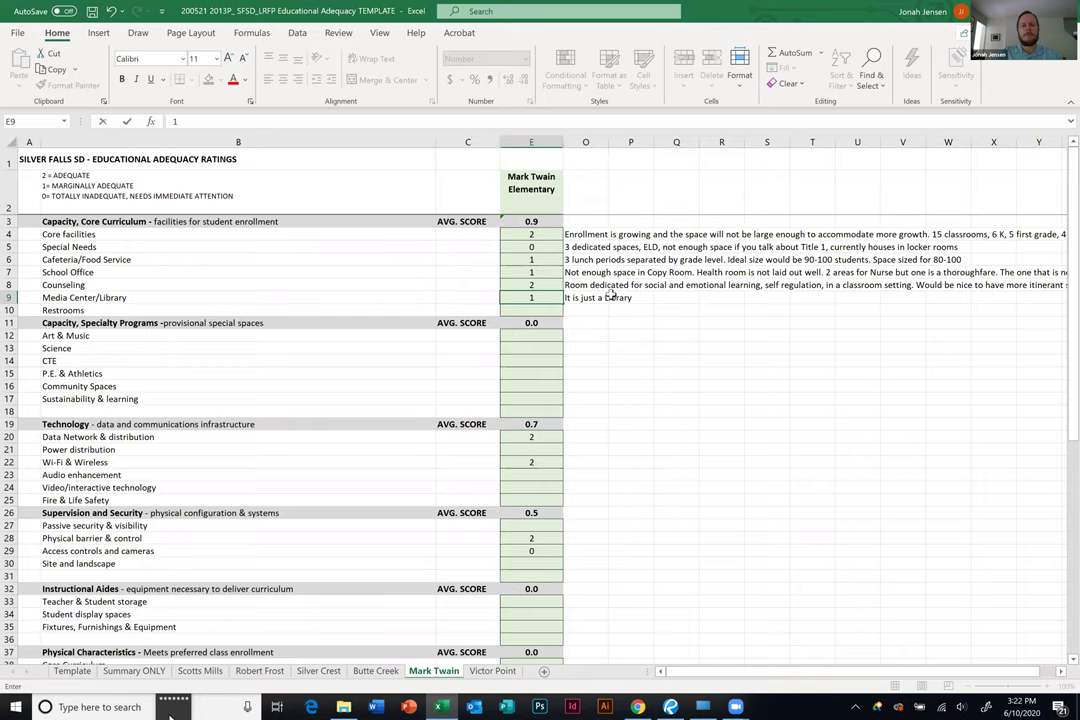
Append ". Should be a larger space. Does not accommodate a full classroom easily. Had seismic upgrades" to the Media Center/Library comment in O9.
key("Right")
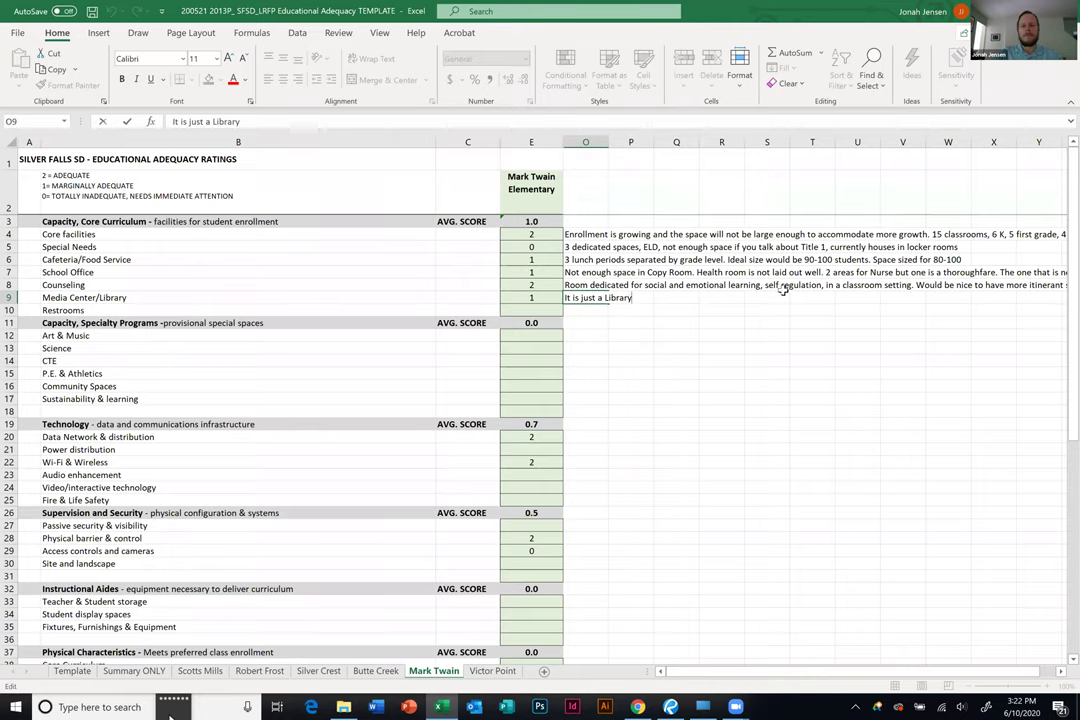
type(". Should be a")
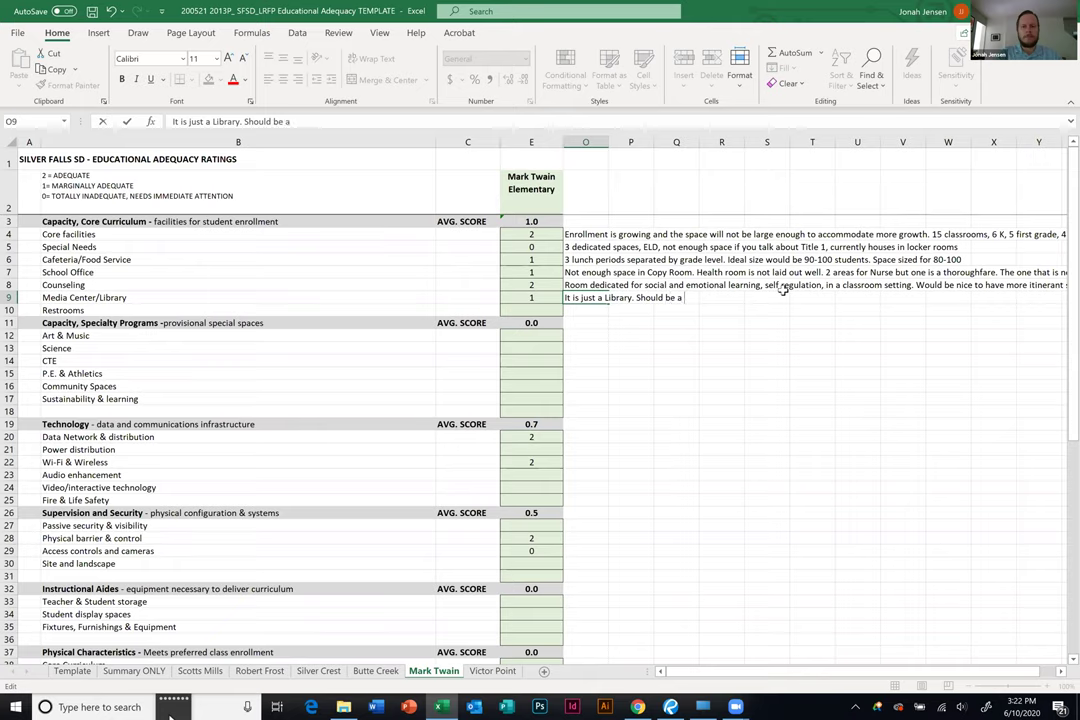
type(" larger space")
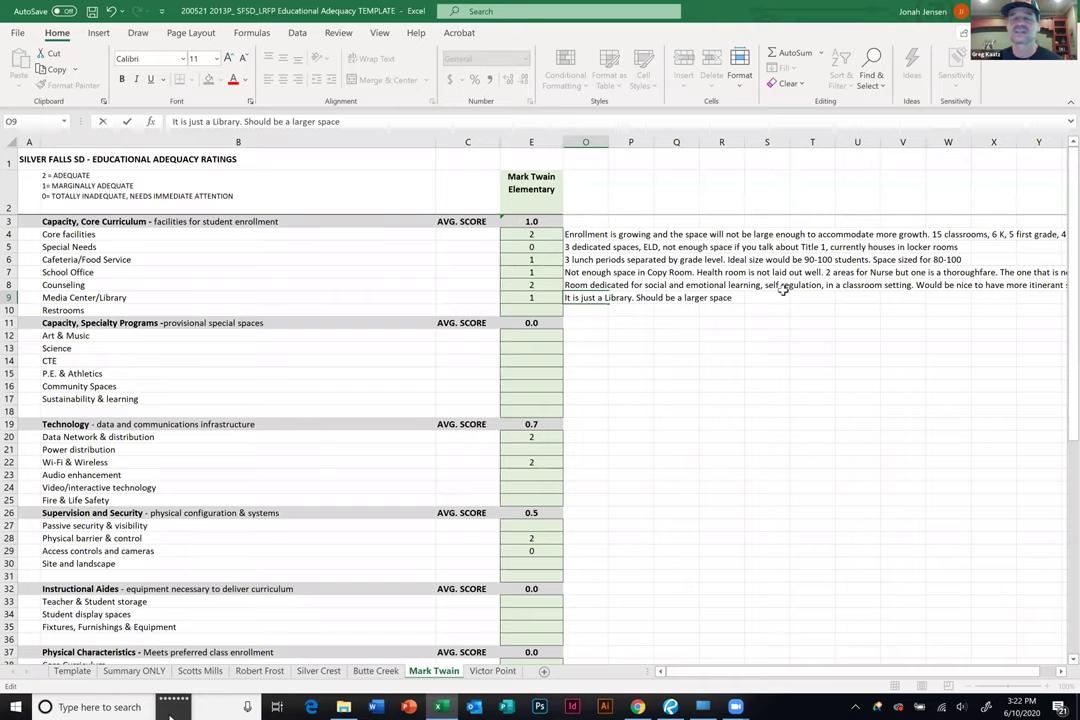
type(". Does not")
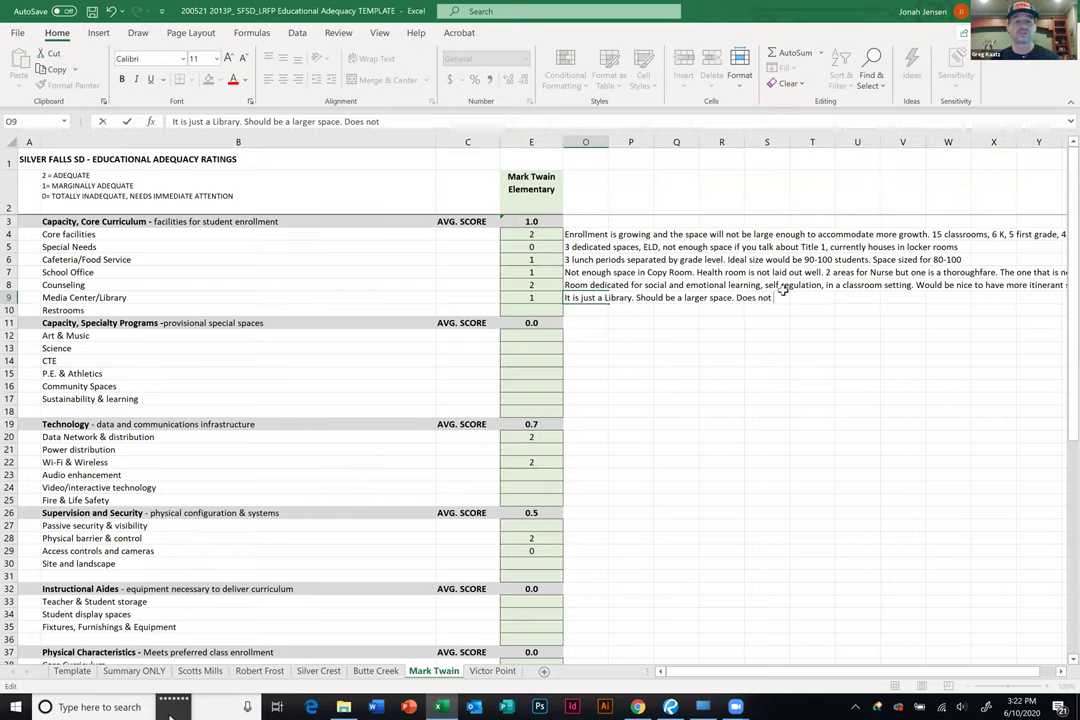
type(" accommodate")
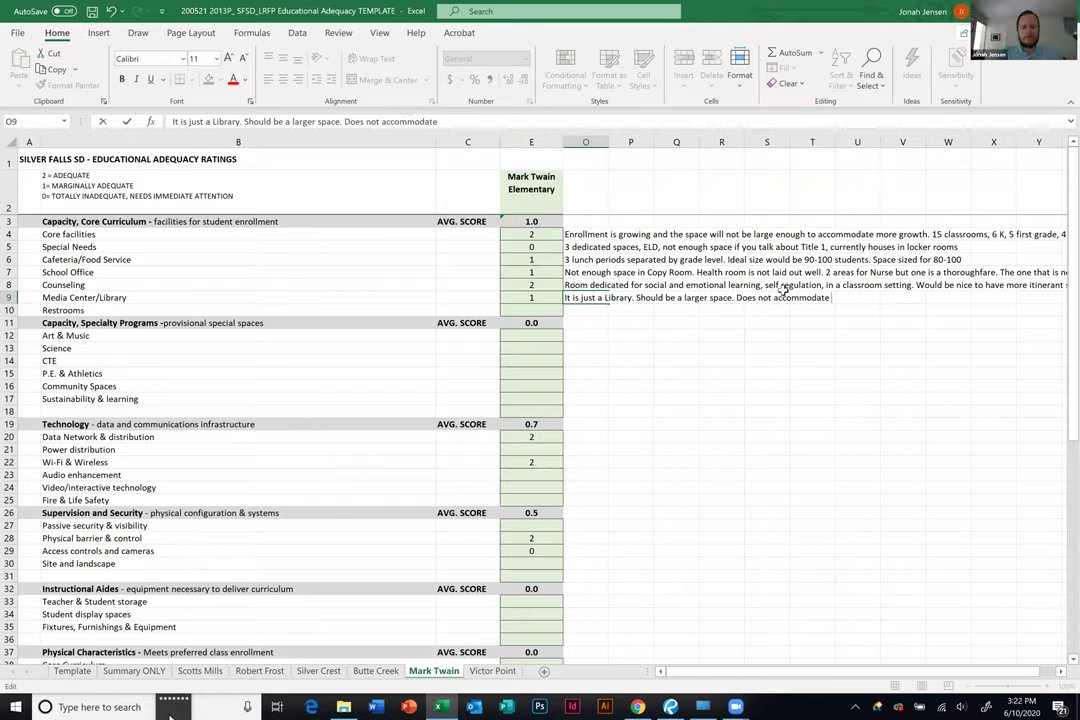
type(" a full classroom")
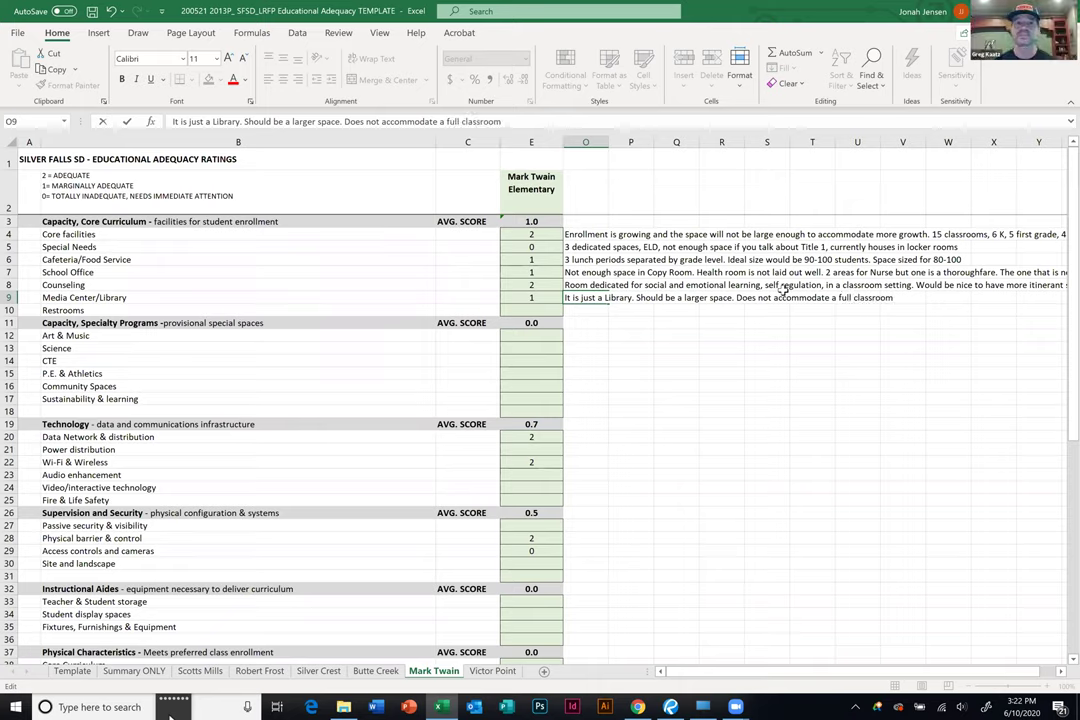
type(" eas")
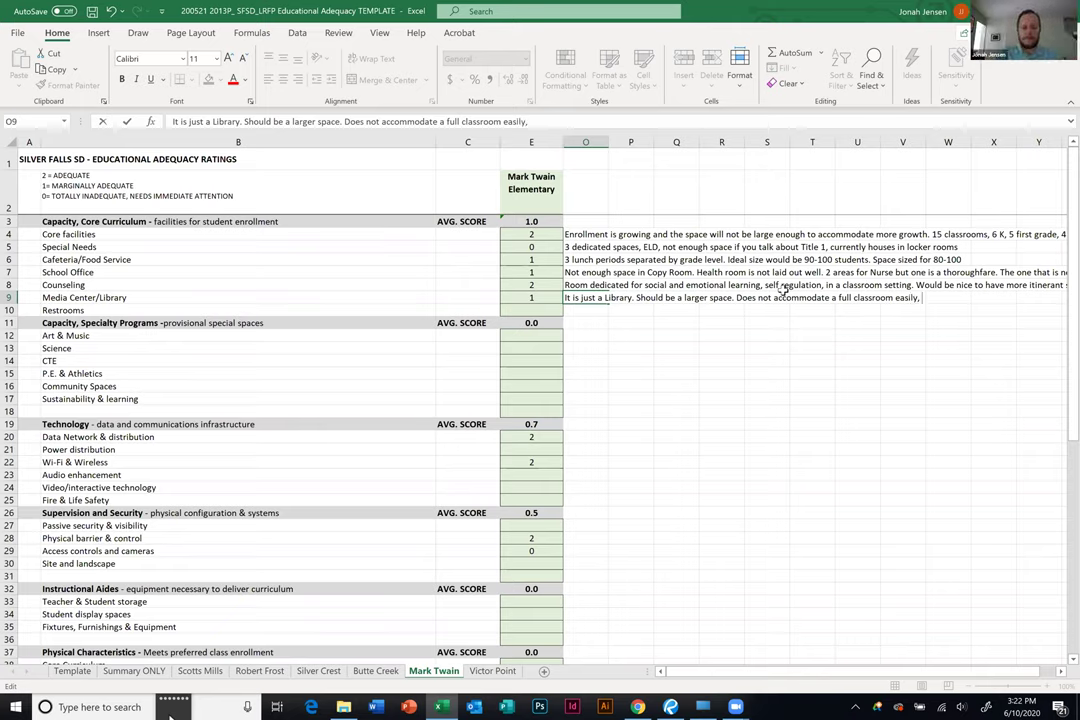
type("ily. Had seismic ")
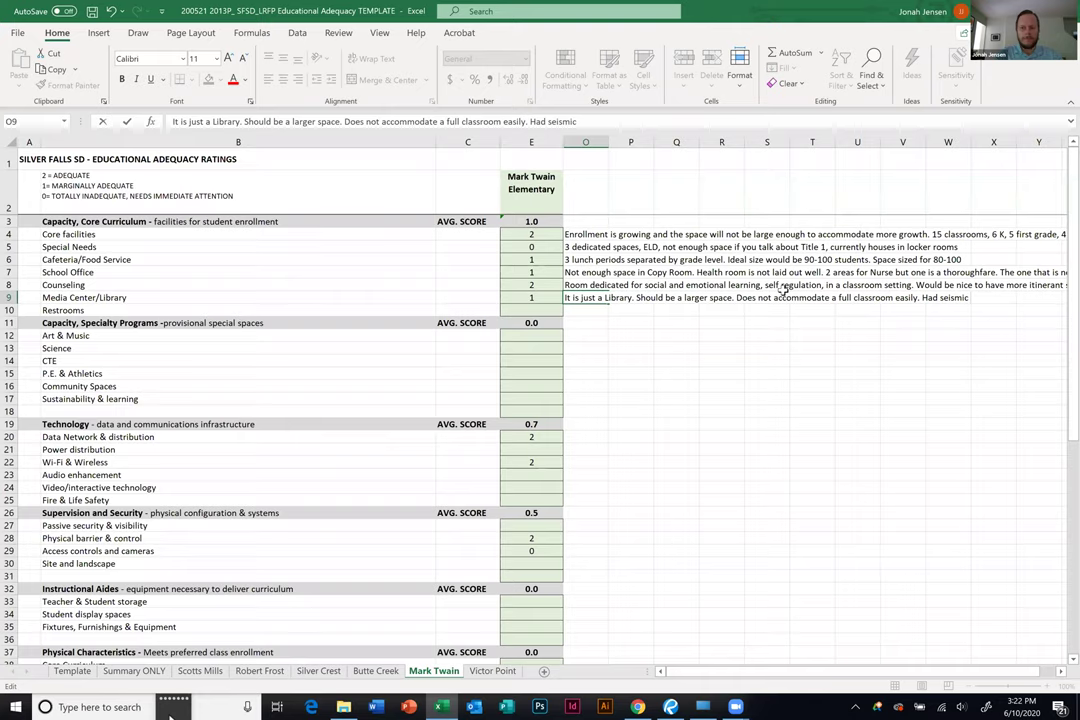
type("upgrade")
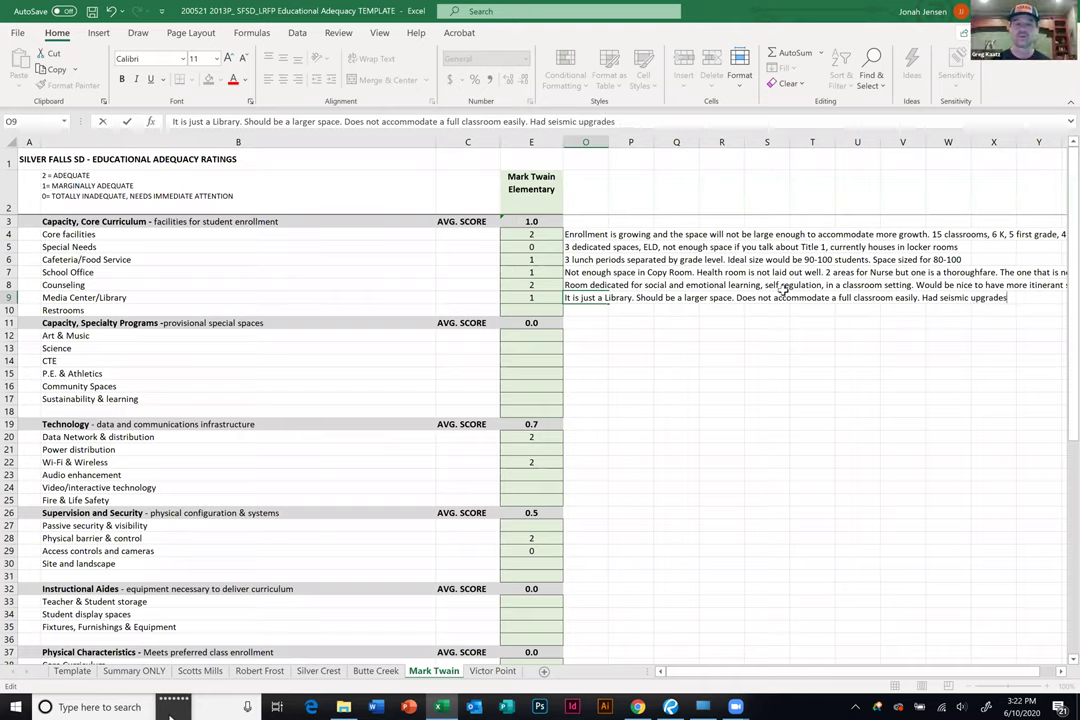
type("s")
left_click(676, 335)
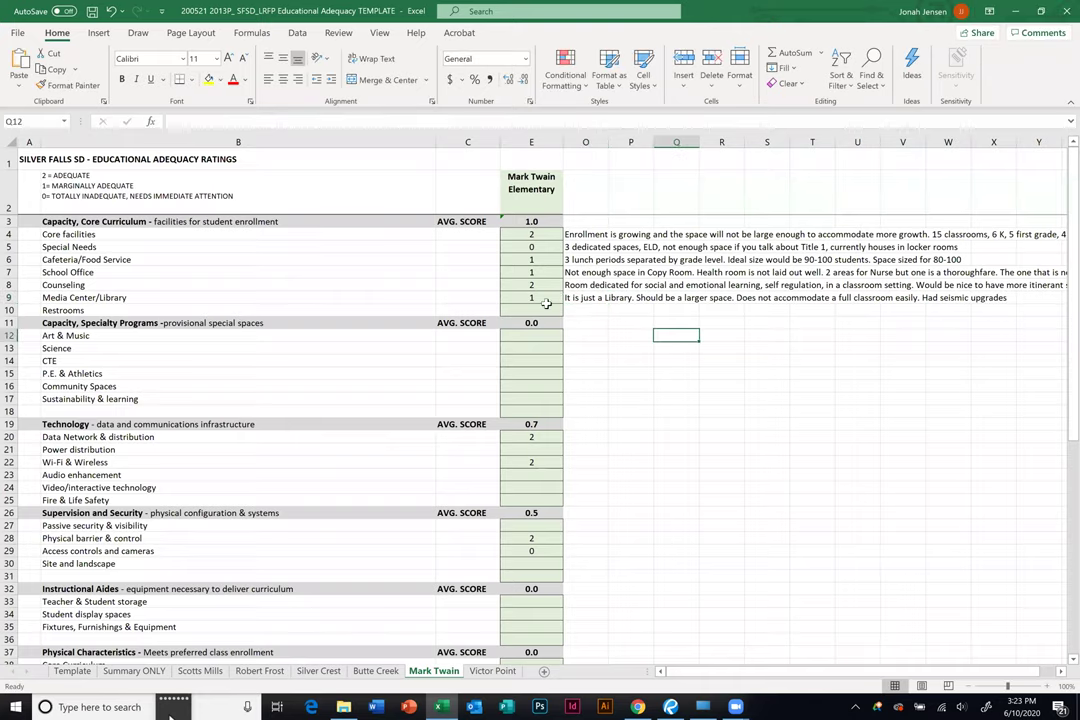
left_click(543, 310)
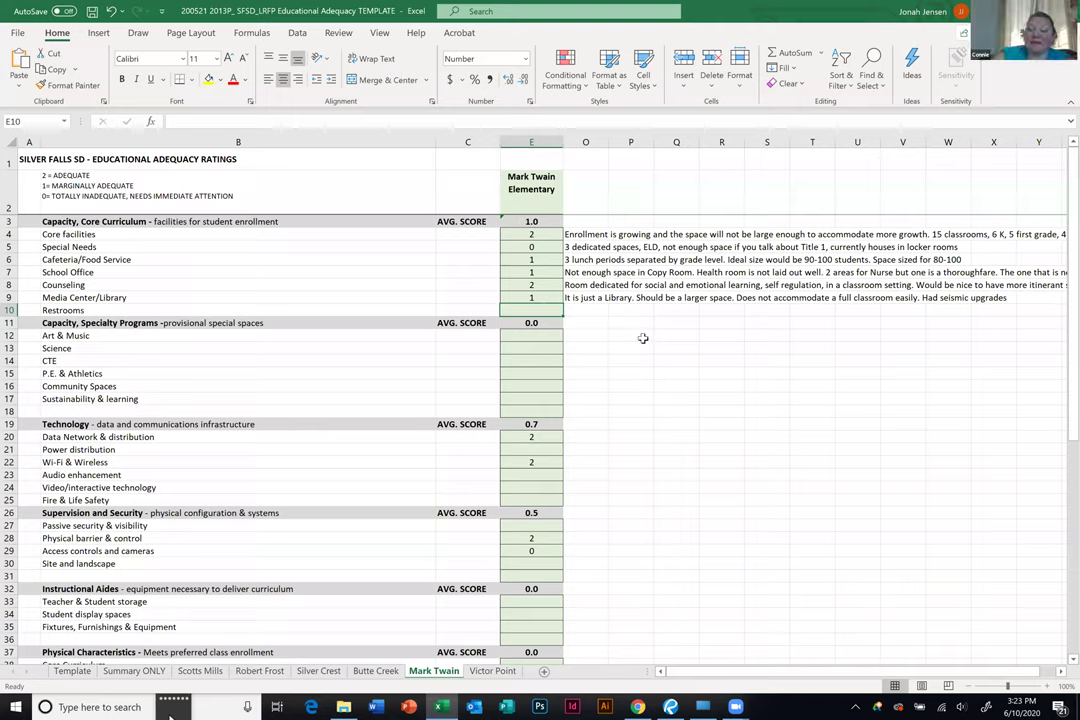
double_click(572, 297)
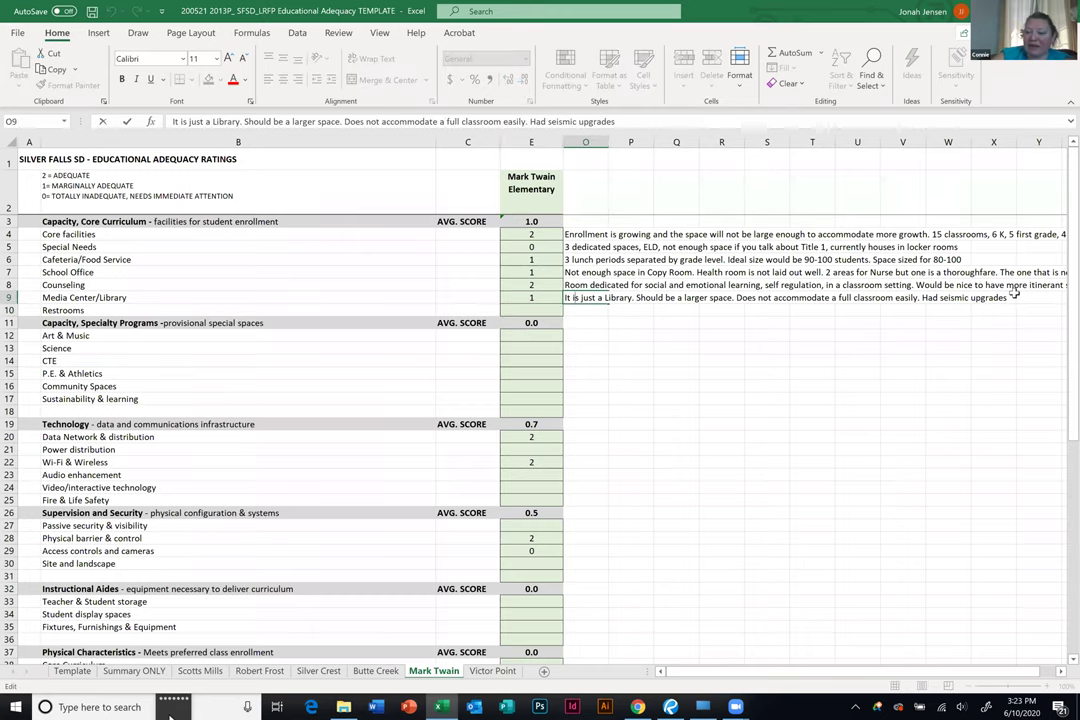
key("Escape")
key("ctrl+Up")
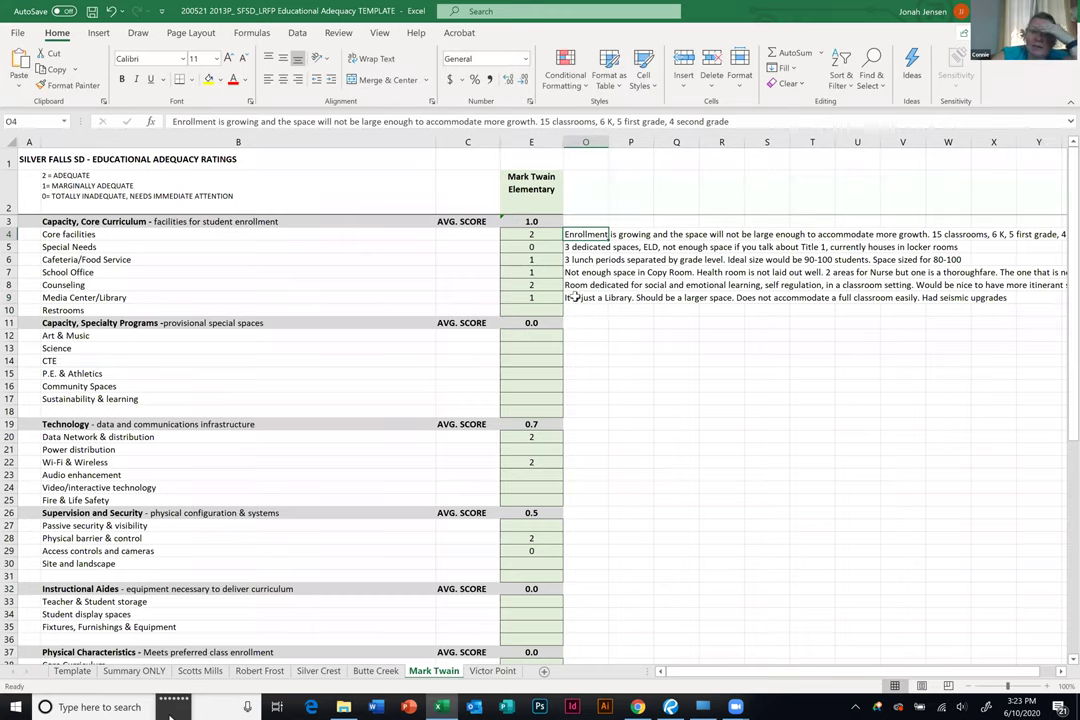
Append ". Back room used for storage and Title 1, could be reconfigured for media" to the Media Center/Library comment in O9.
double_click(572, 297)
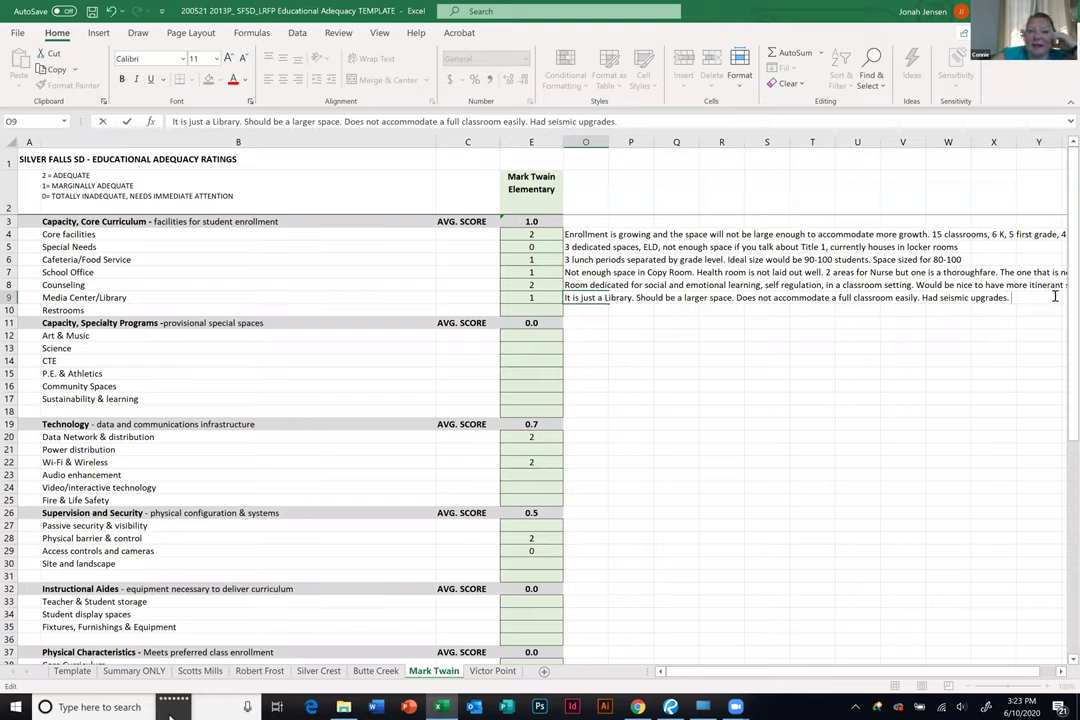
type("Back room used for st")
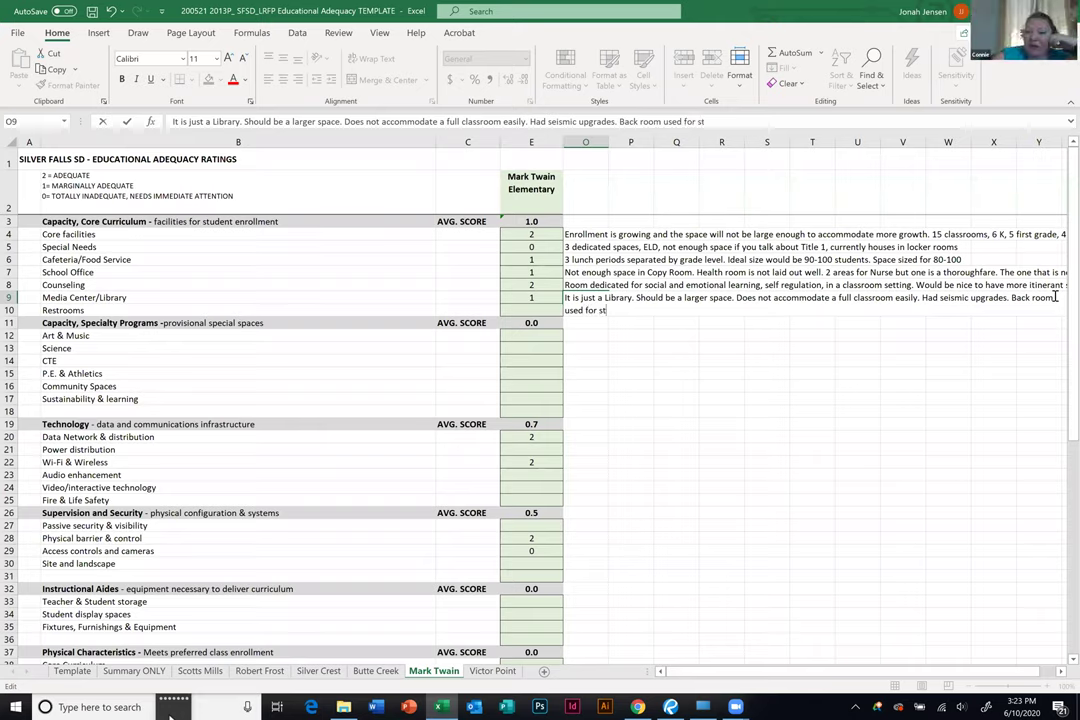
type("orage and ")
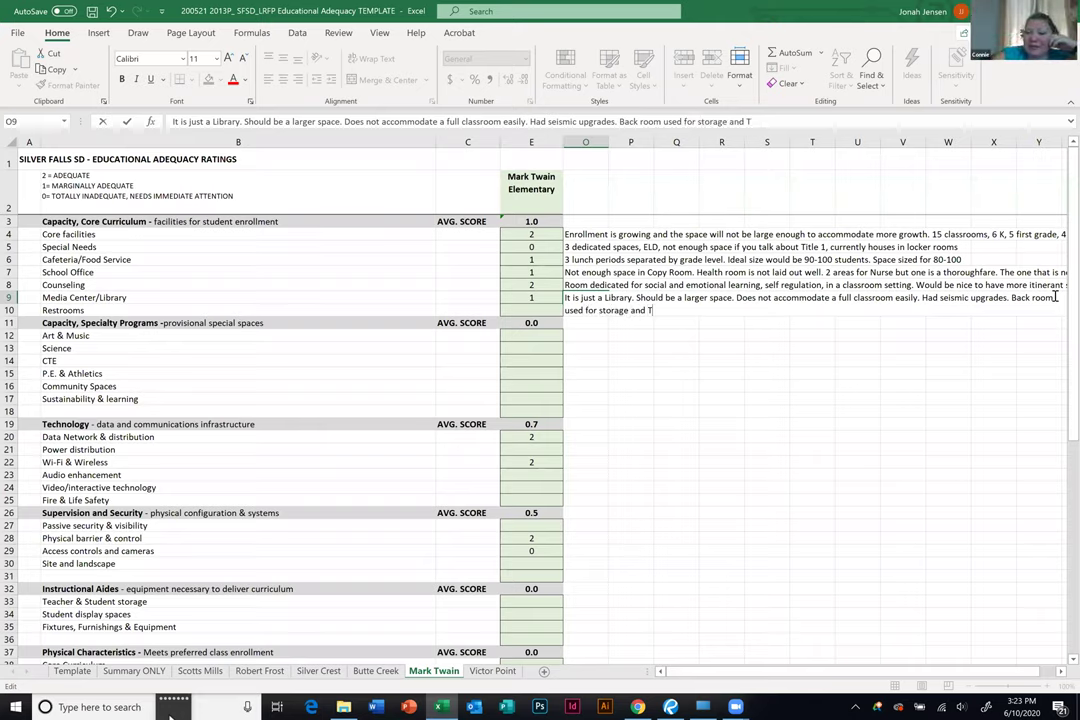
type("Title 1")
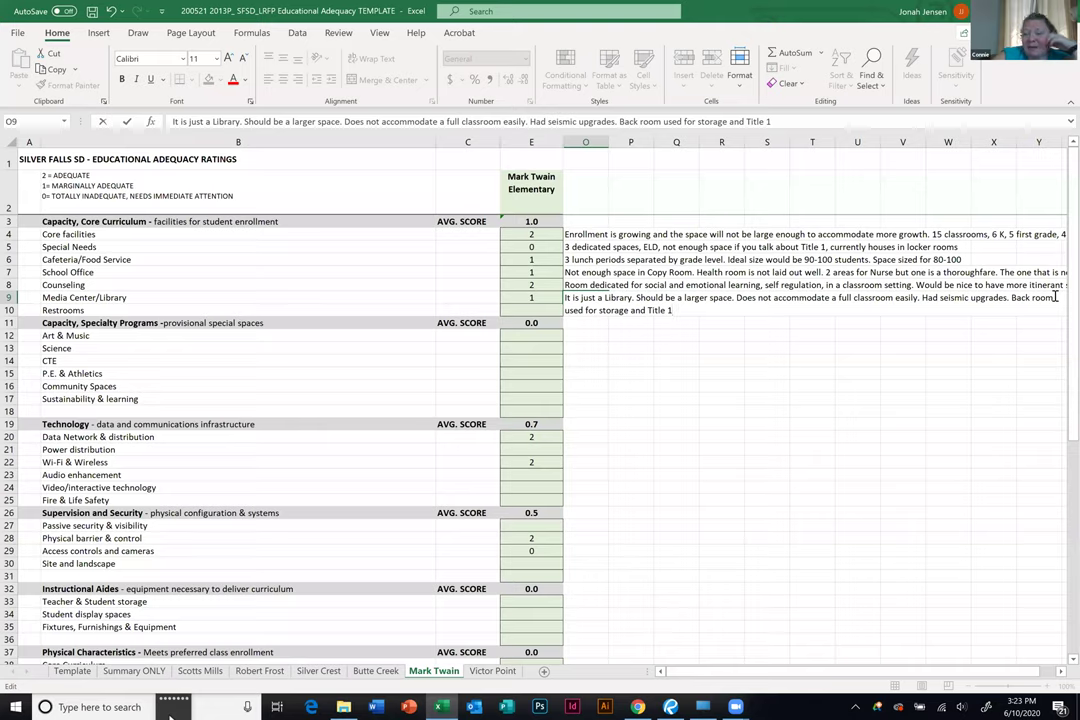
type(", co")
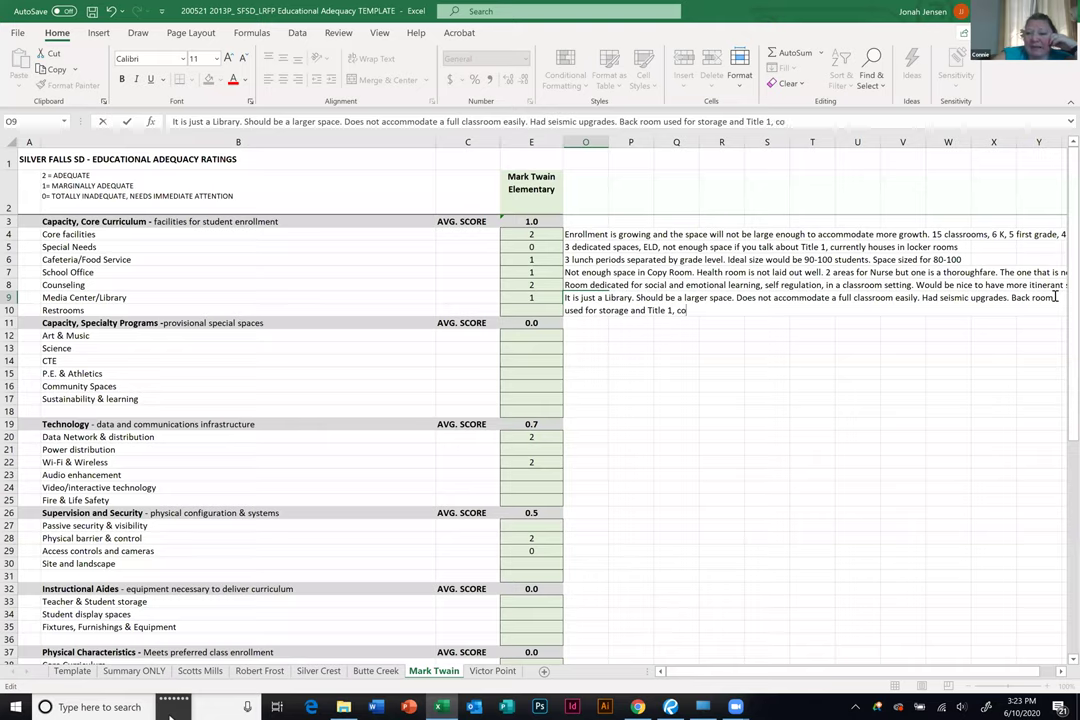
type("uld y be reconfigur")
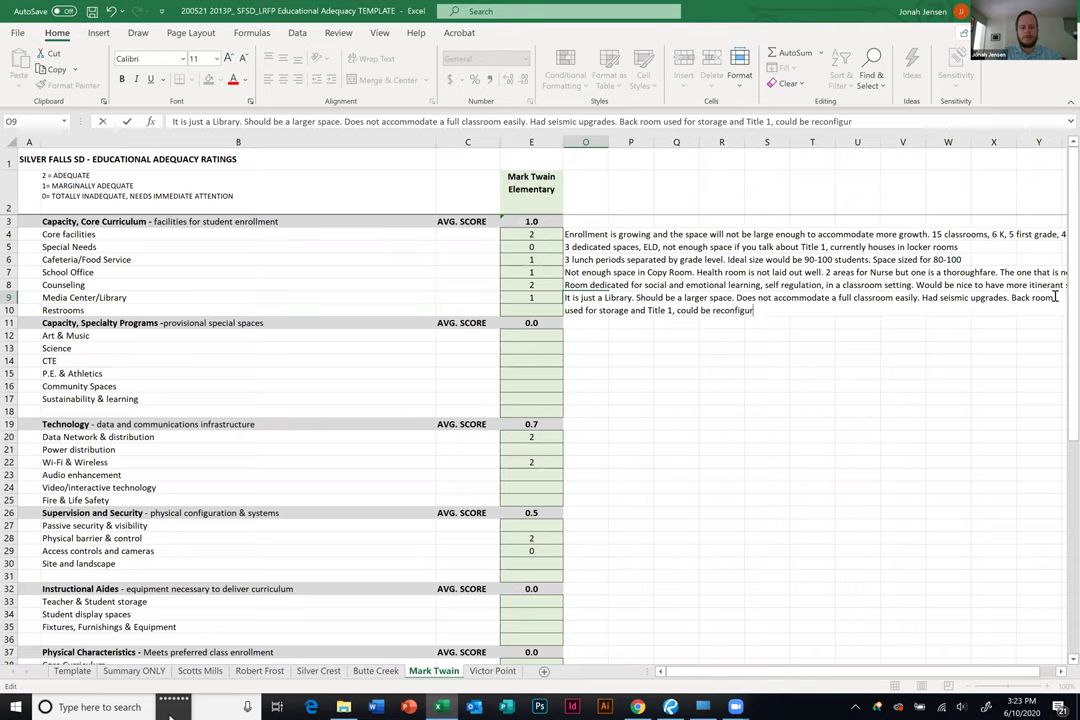
type("ed for med")
left_click(723, 410)
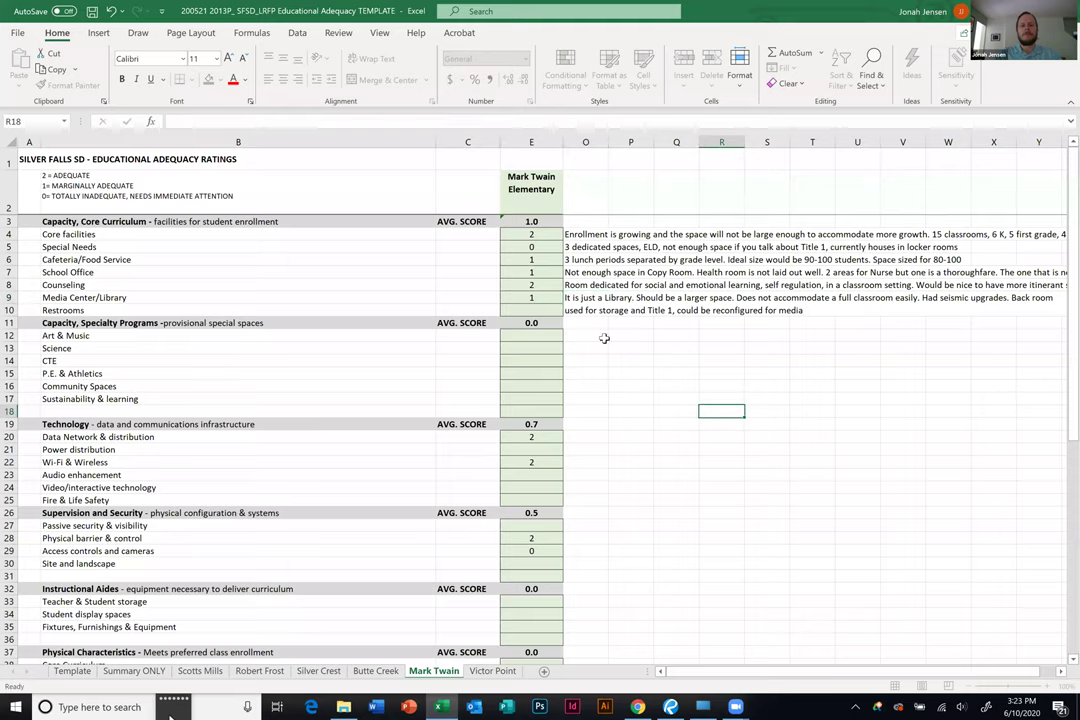
Switch to Revu and examine the restroom areas on the school's floor plan.
left_click(528, 297)
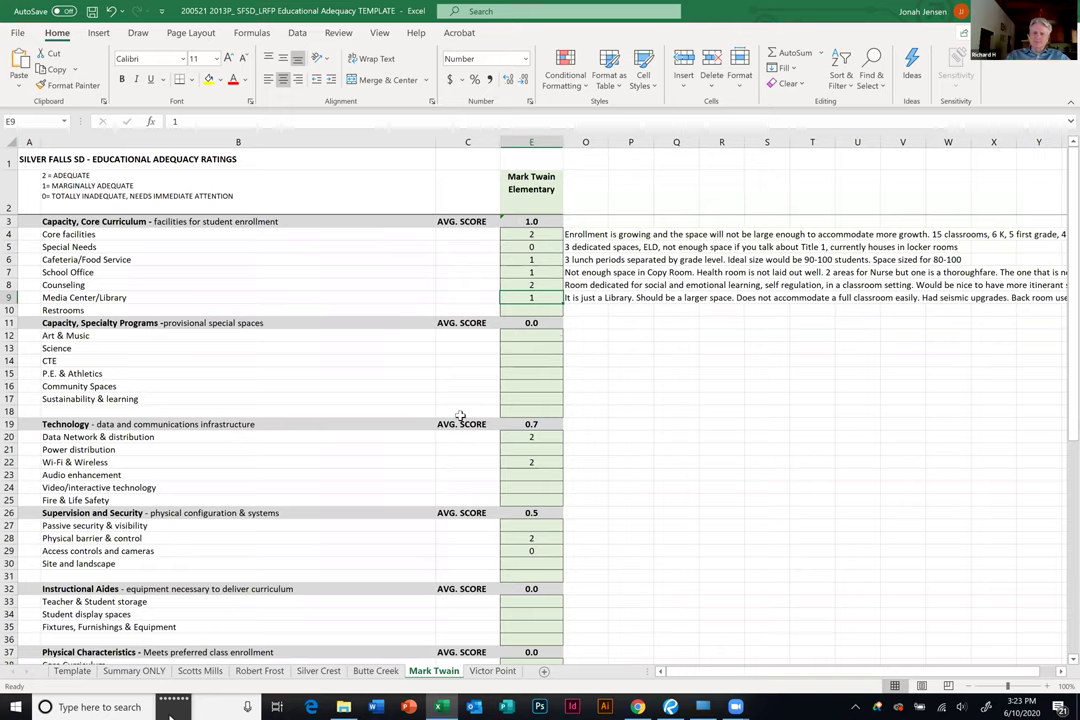
left_click(545, 322)
left_click(542, 314)
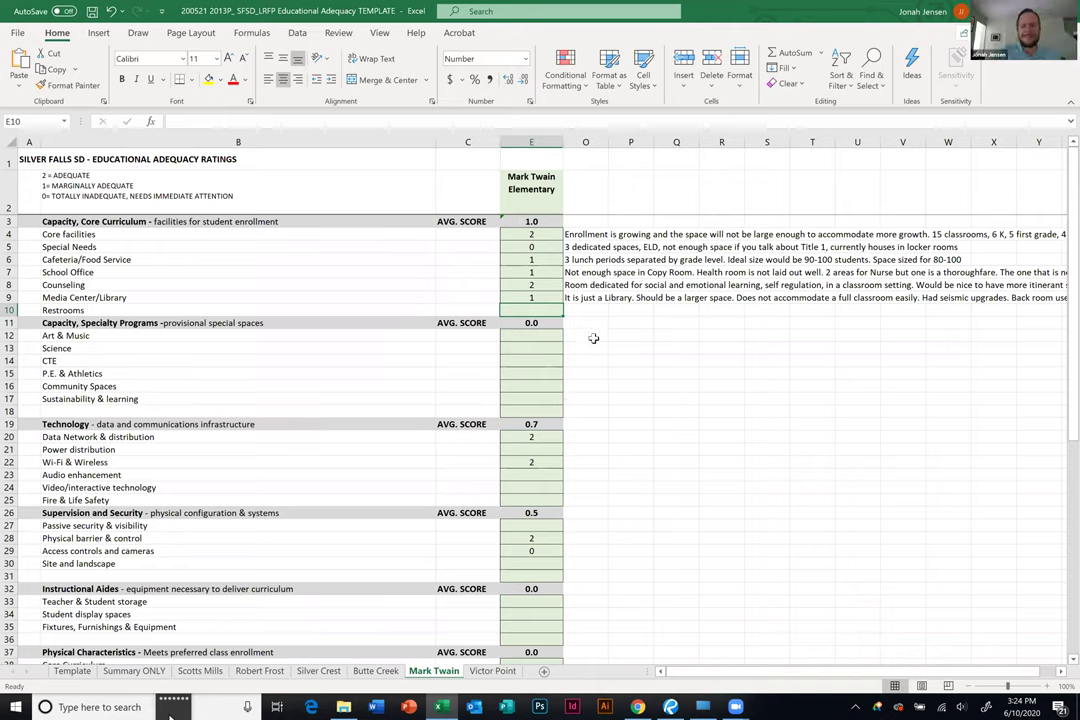
left_click(577, 313)
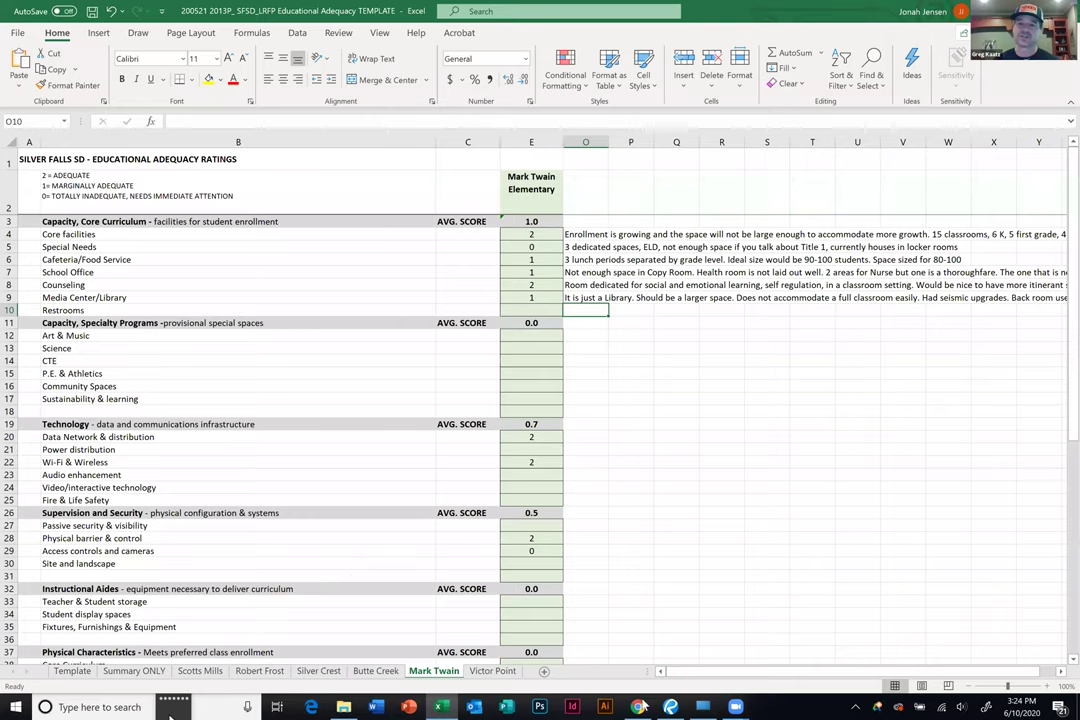
key("alt+Tab")
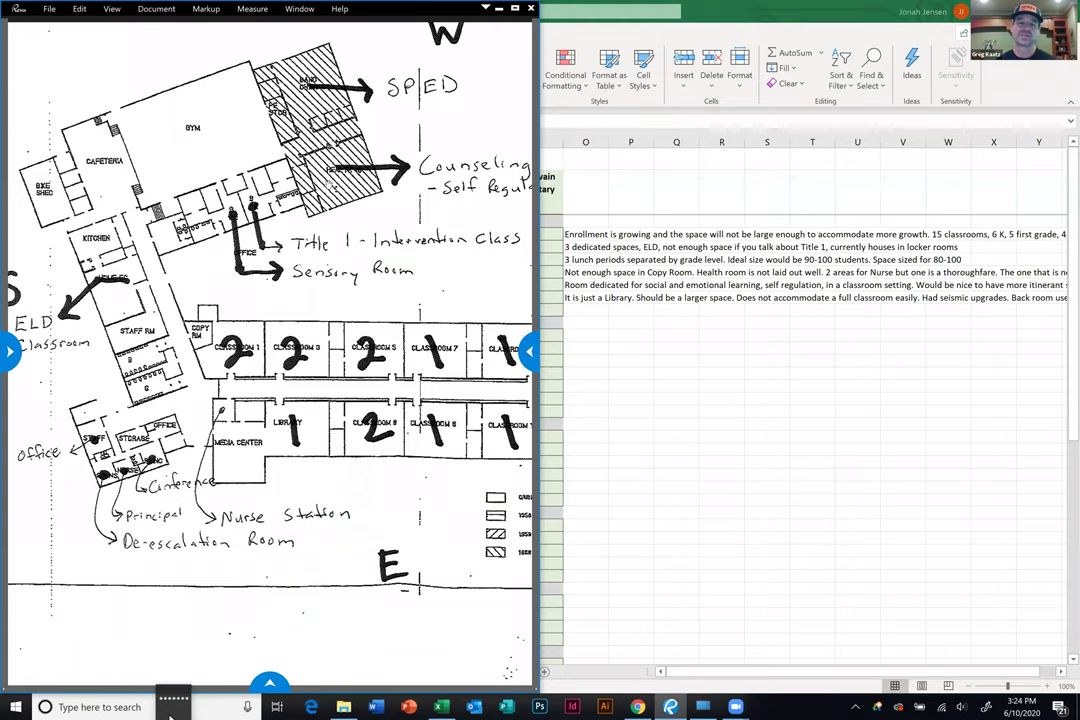
key("super+Down")
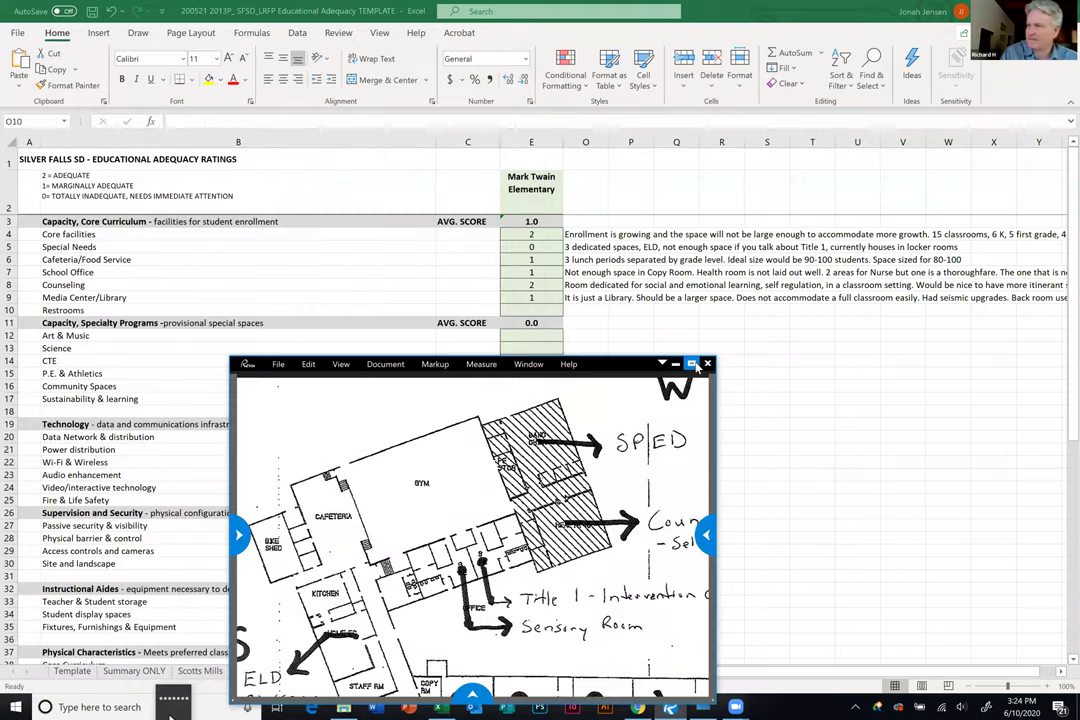
key("super+Up")
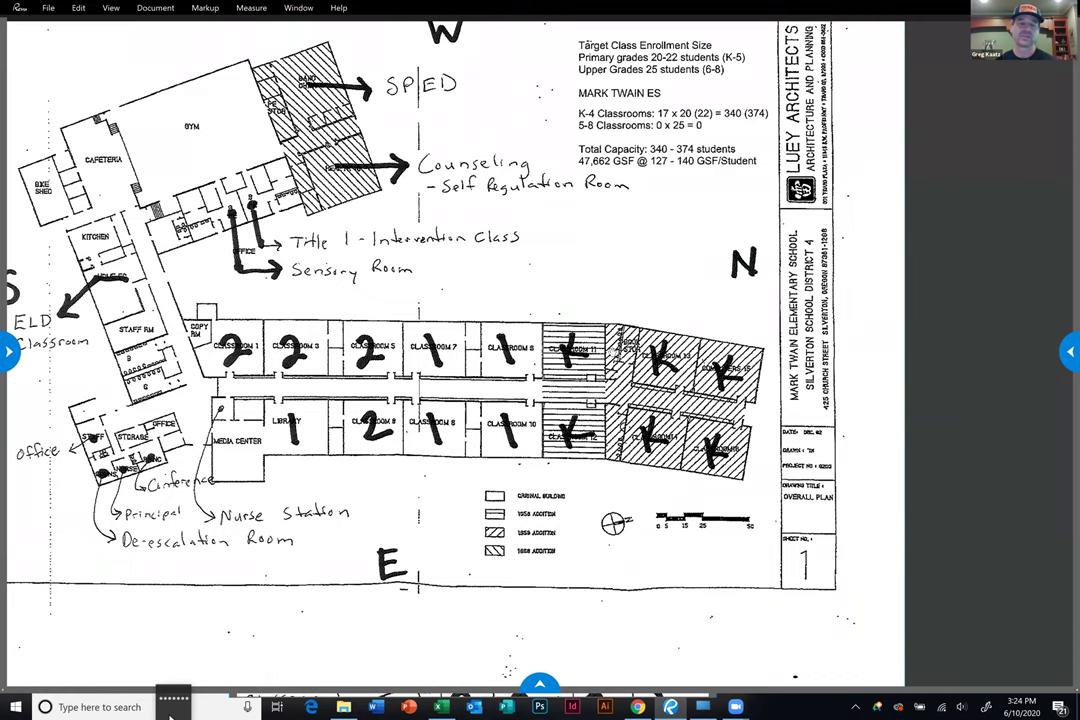
scroll(555, 404, "up", 3)
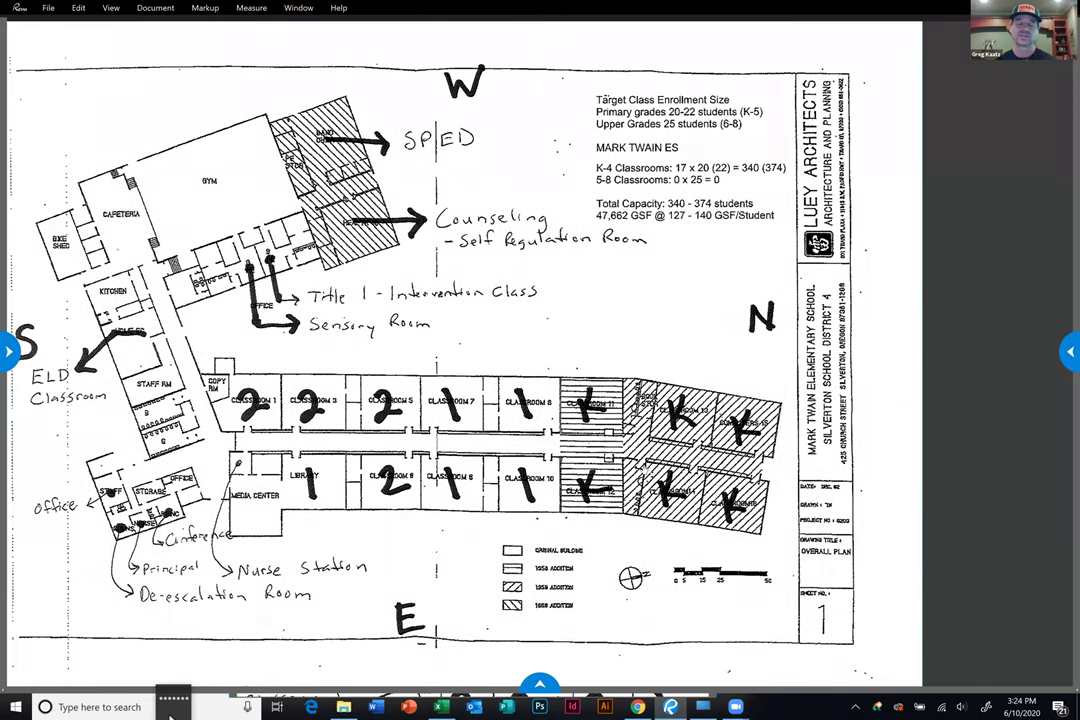
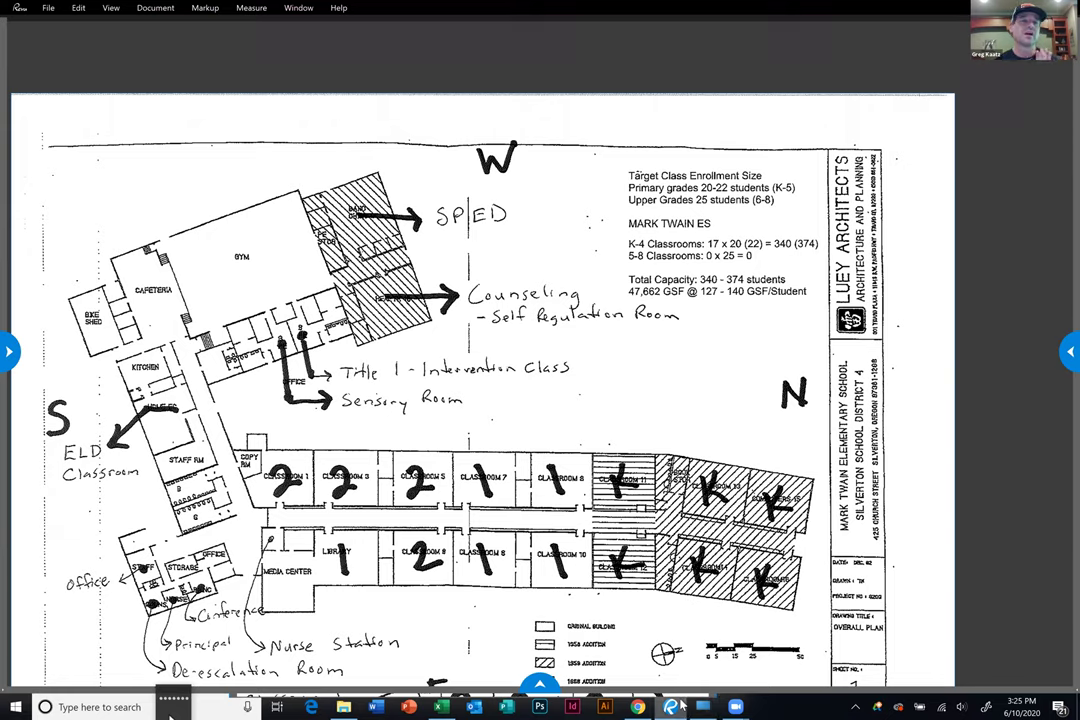
Back in Excel, begin the Restrooms comment in O10 with "Originally planned as middle school, toilets are too high that have not been modified".
mouse_move(680, 706)
mouse_move(440, 706)
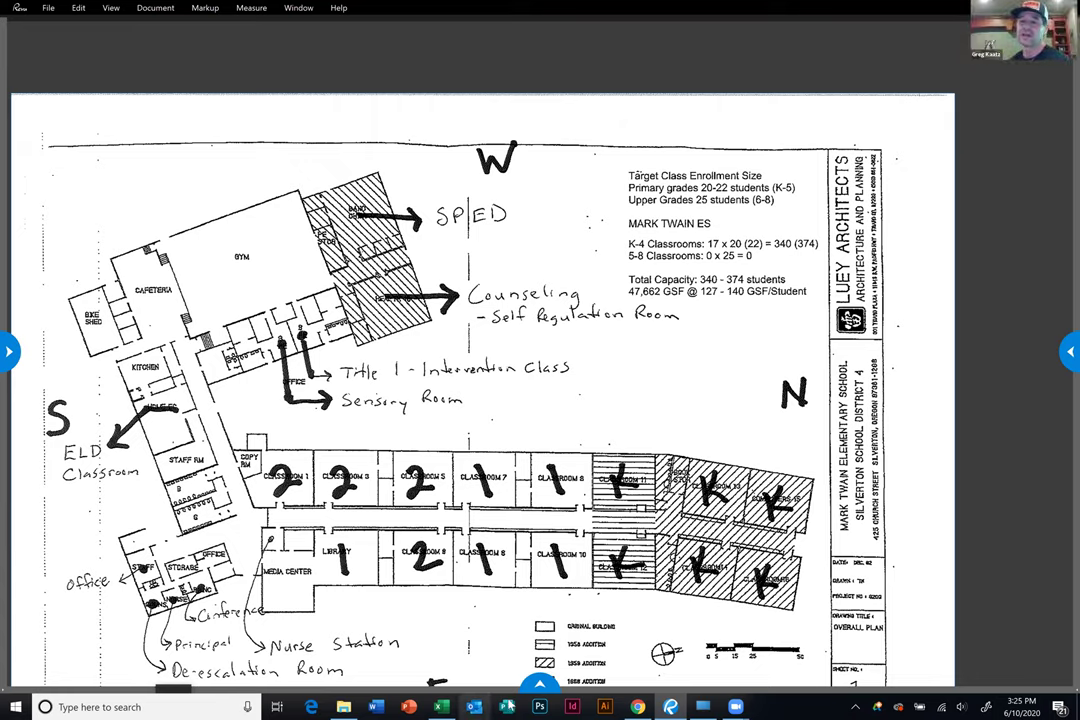
left_click(440, 707)
left_click(598, 311)
type("Ori")
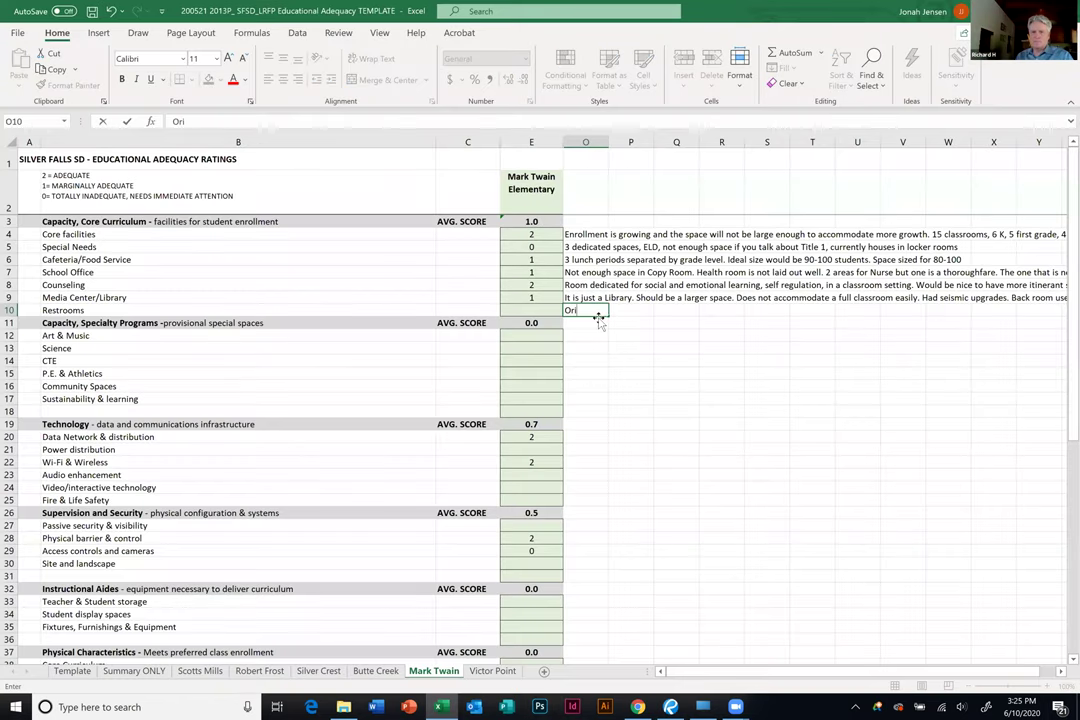
type("ginally plann")
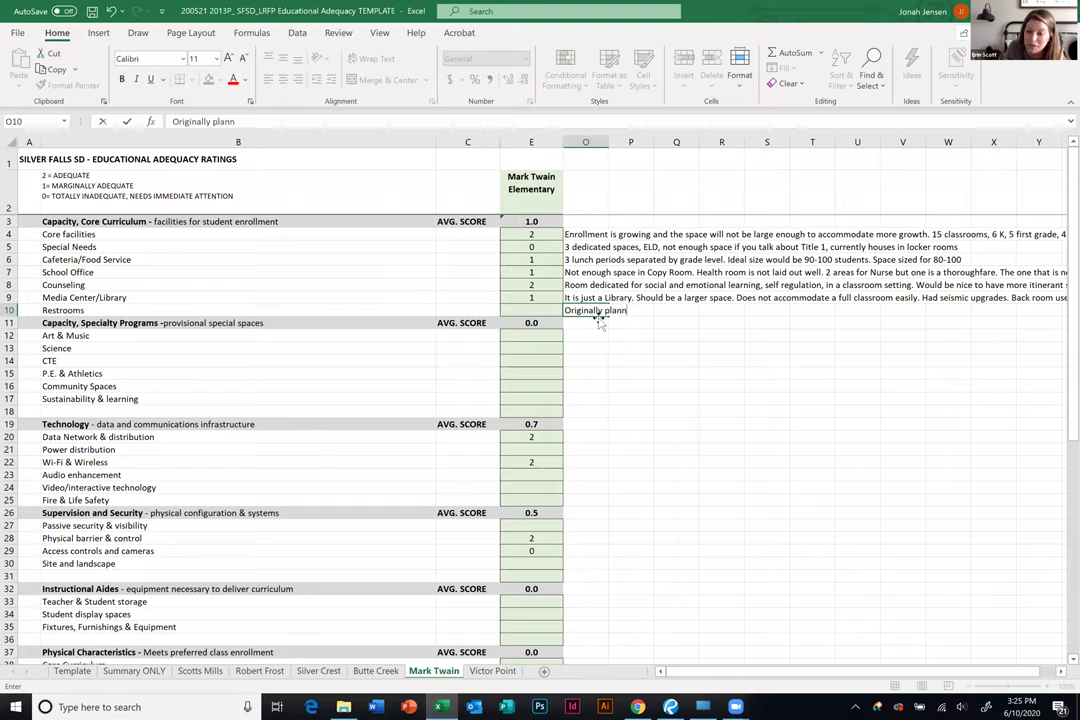
type("ed as middle ")
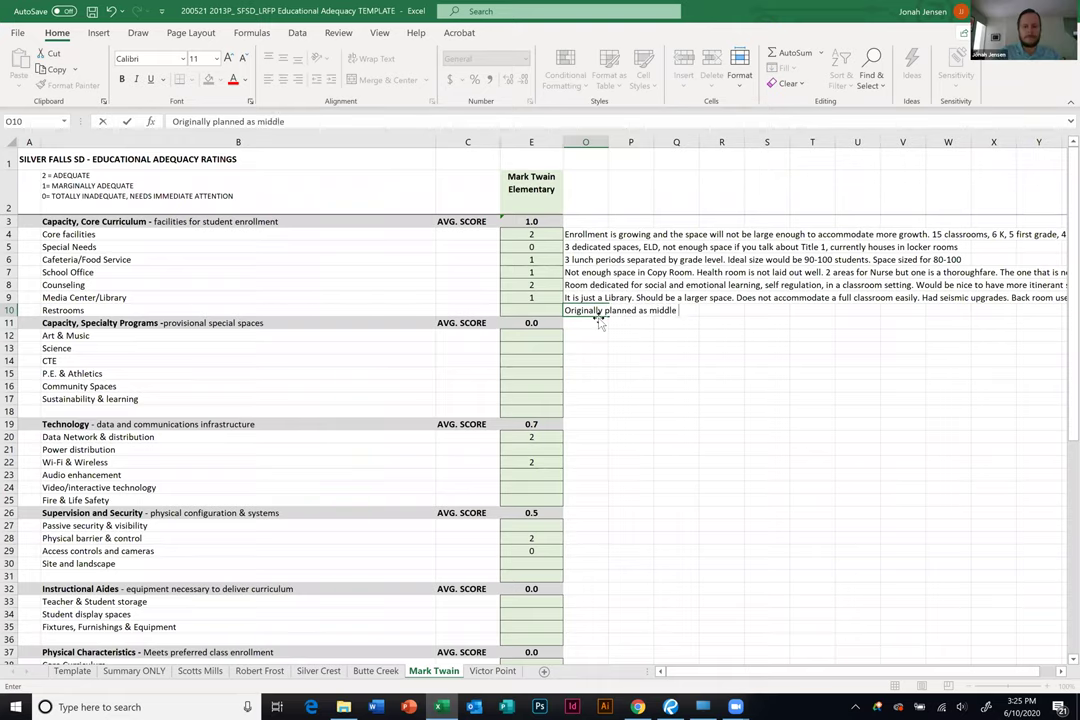
type("school, toilets are too high that have not ")
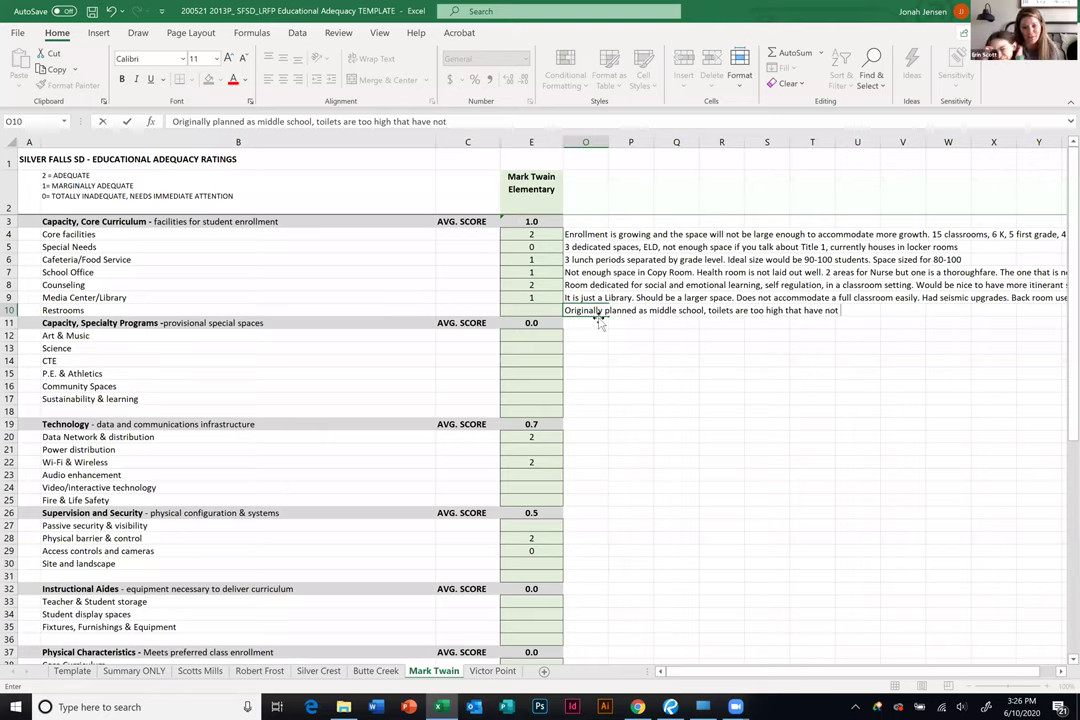
type("been modified")
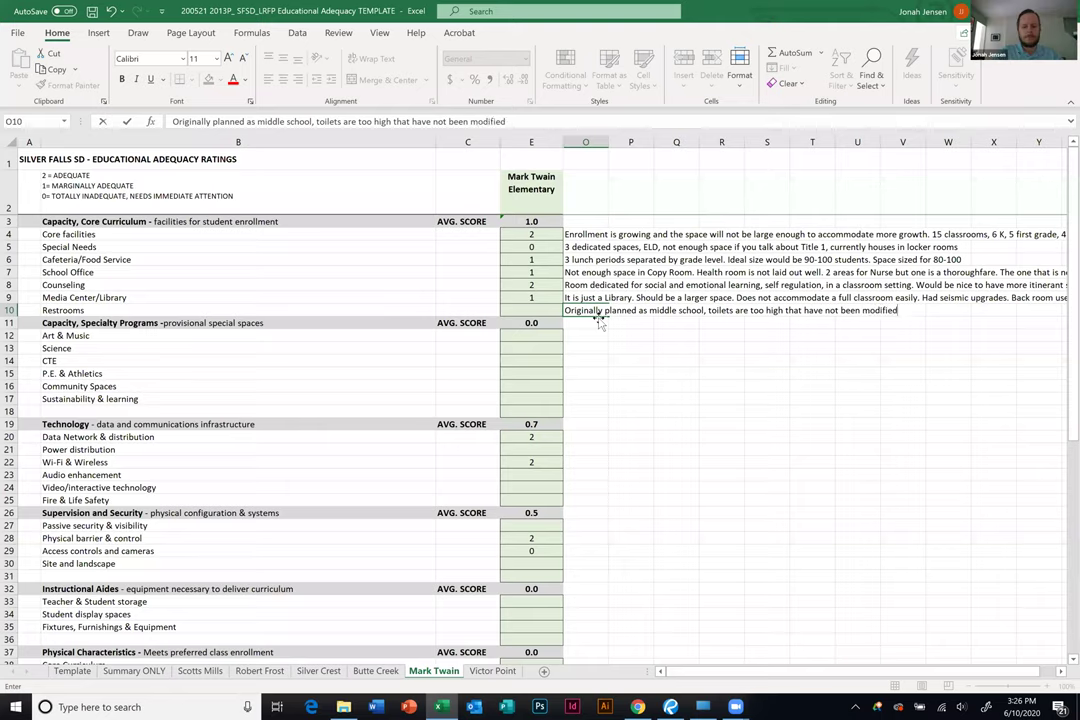
Append ", no privacy screens at boys urinals, 2 staff restrooms, not enough student restrooms" to the Restrooms comment in O10.
type(", no privacy screens")
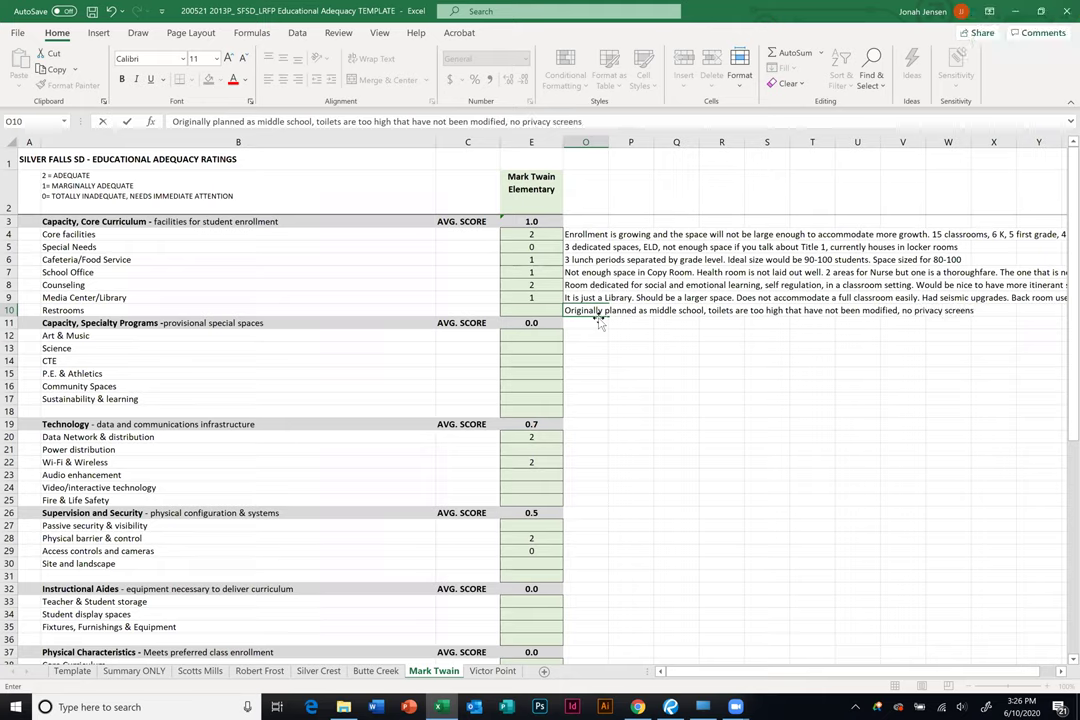
type(" at boys urinal")
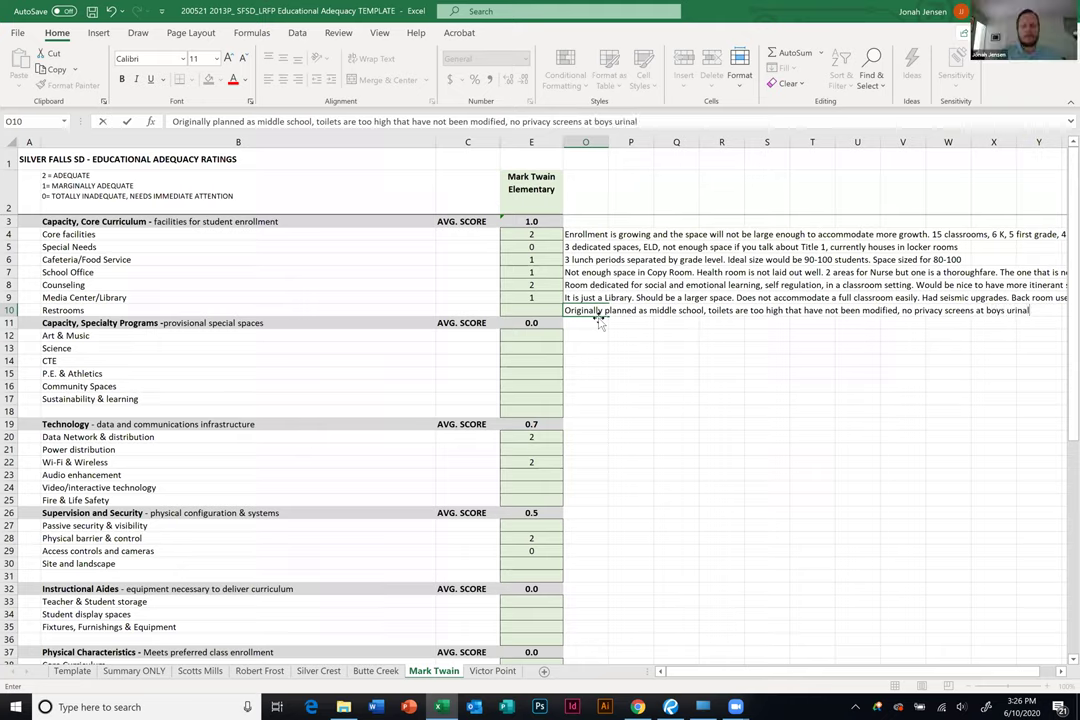
type("s,")
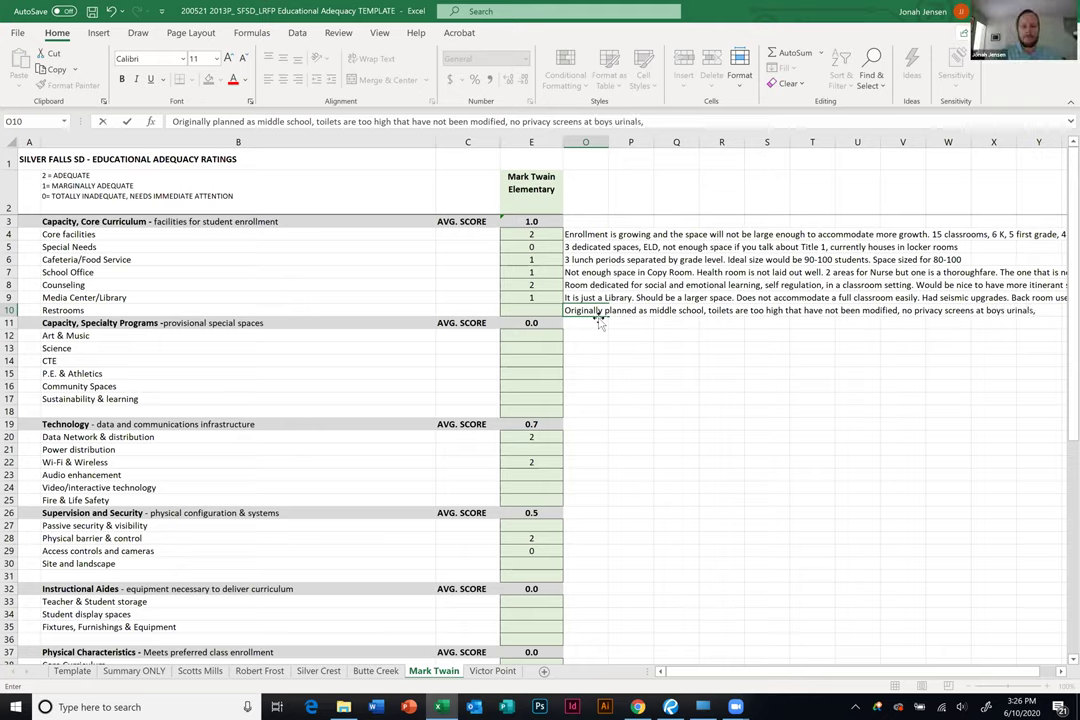
type(" 2 staff restrooms,")
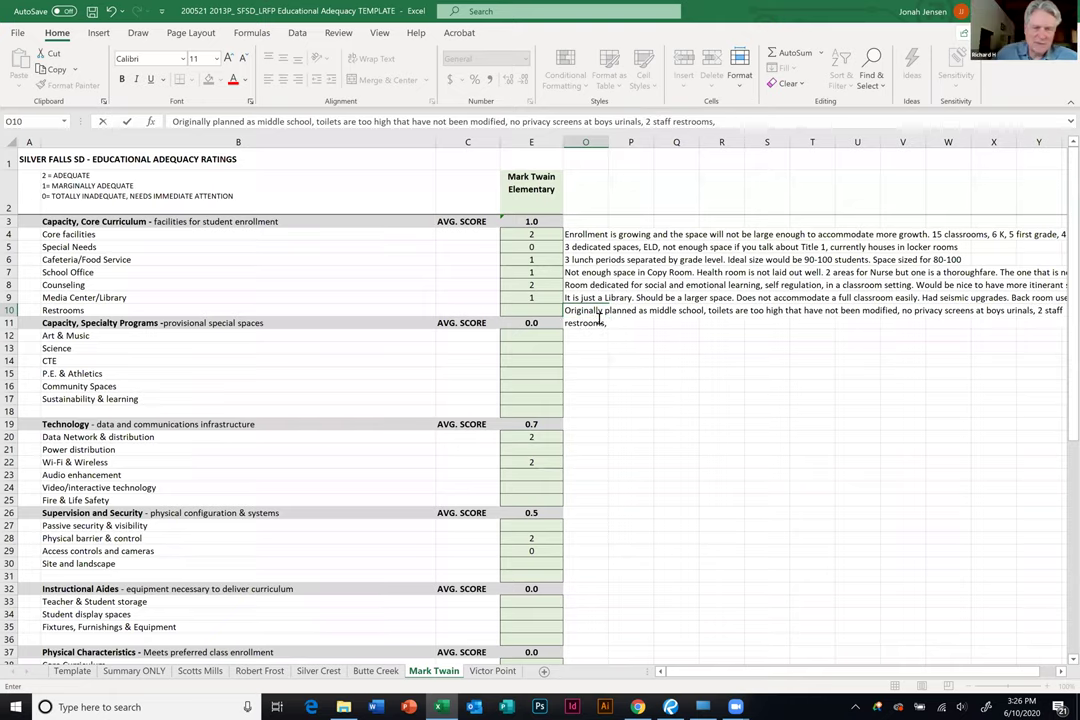
type(" not enough student restrooms")
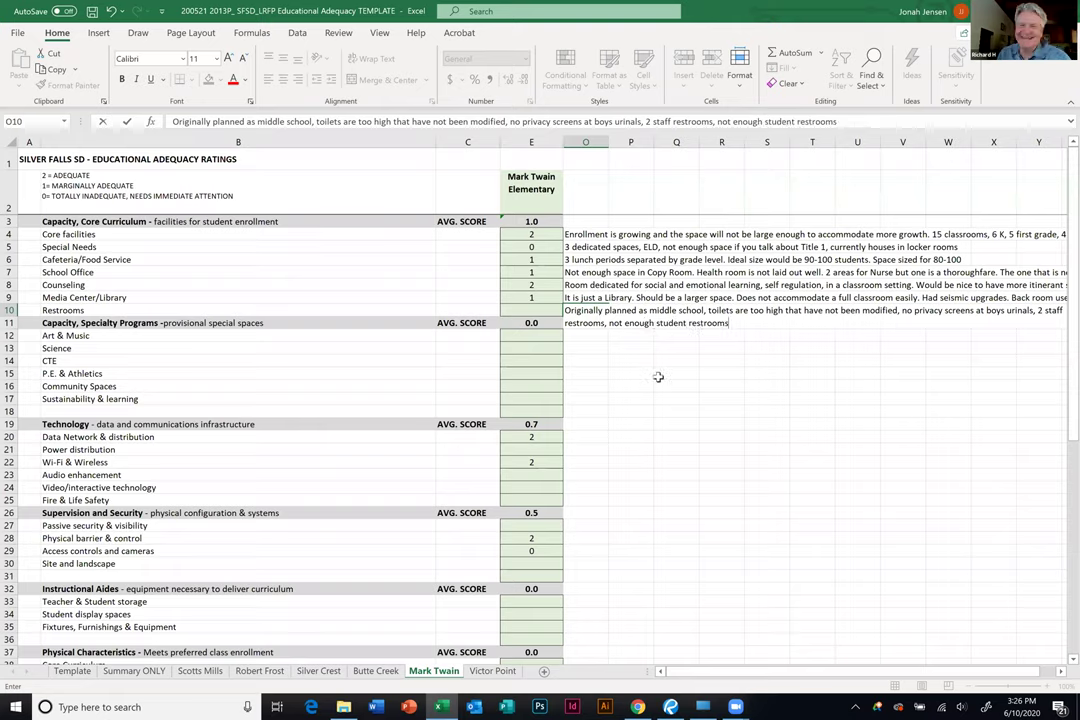
left_click(676, 411)
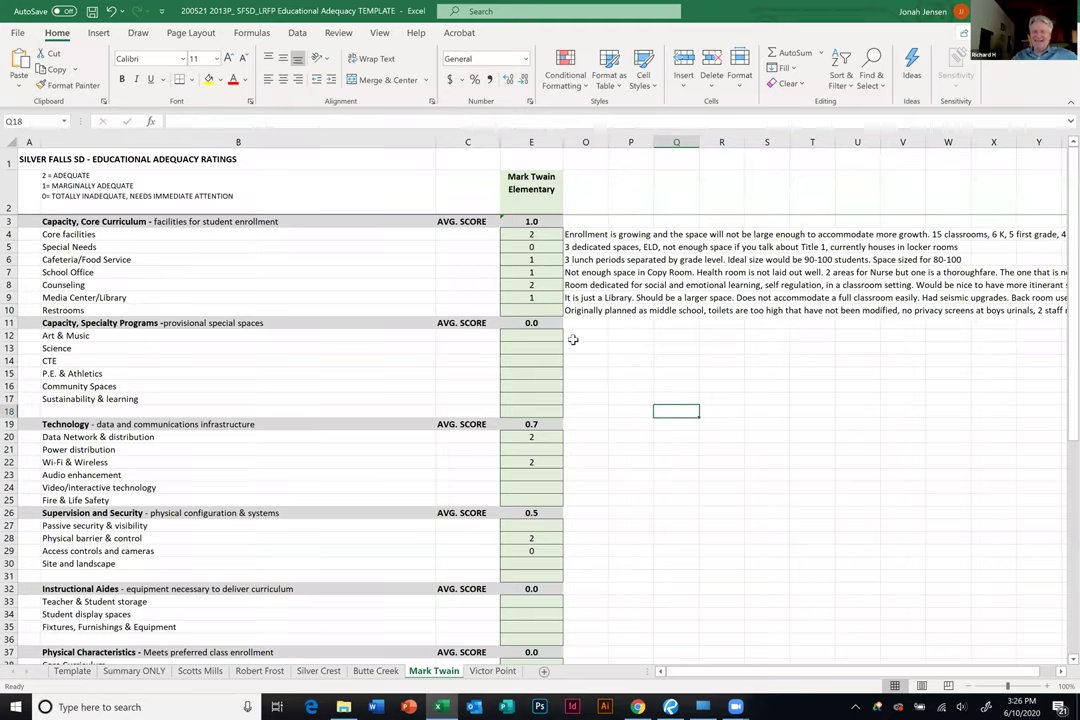
Enter a Restrooms score of 0 in E10 and check the Core Curriculum average score in E3.
left_click(531, 310)
type("0")
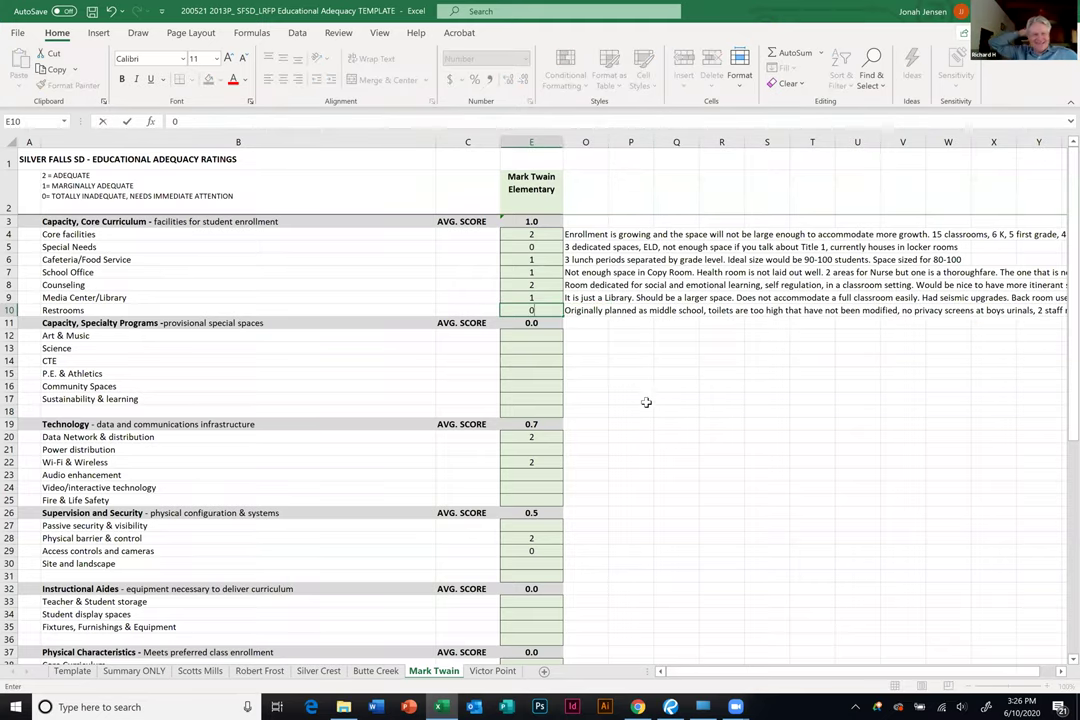
left_click(656, 407)
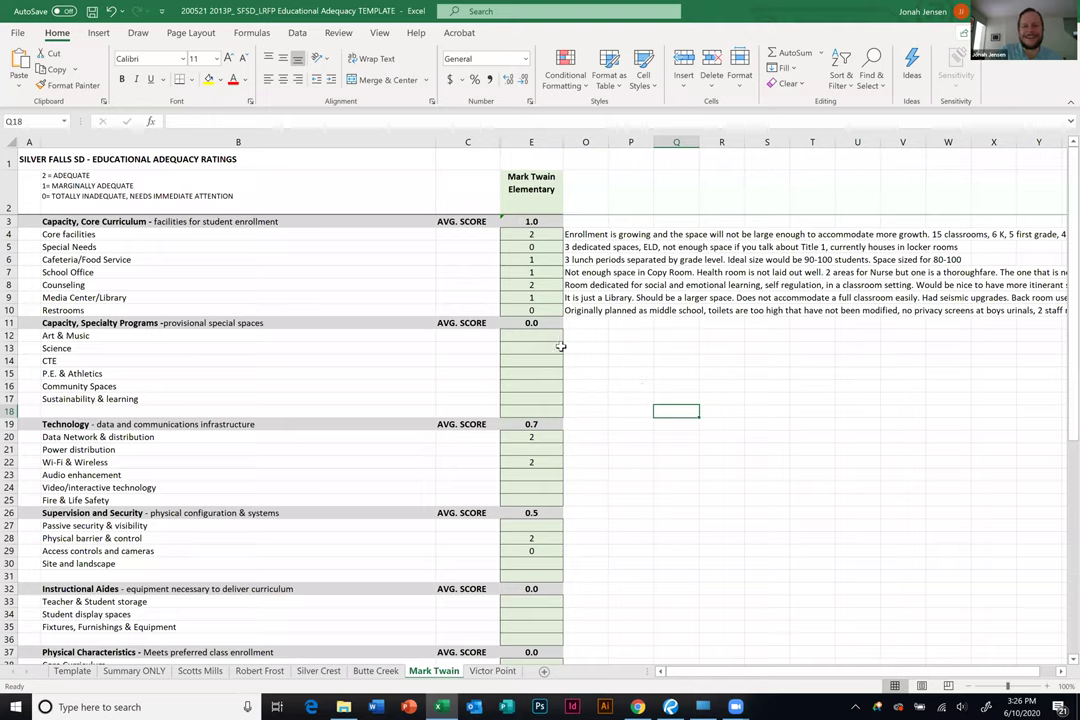
double_click(540, 221)
left_click(585, 385)
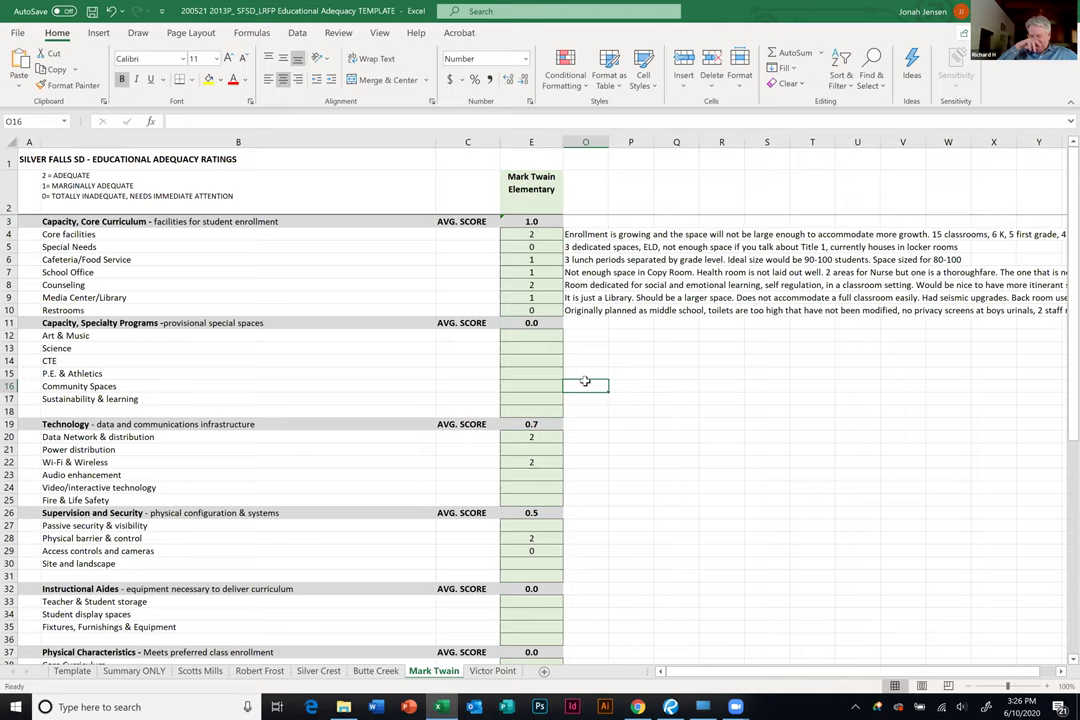
Switch to Revu, examine the floor plan for art and music spaces, and return to the ratings spreadsheet in Excel.
left_click(547, 336)
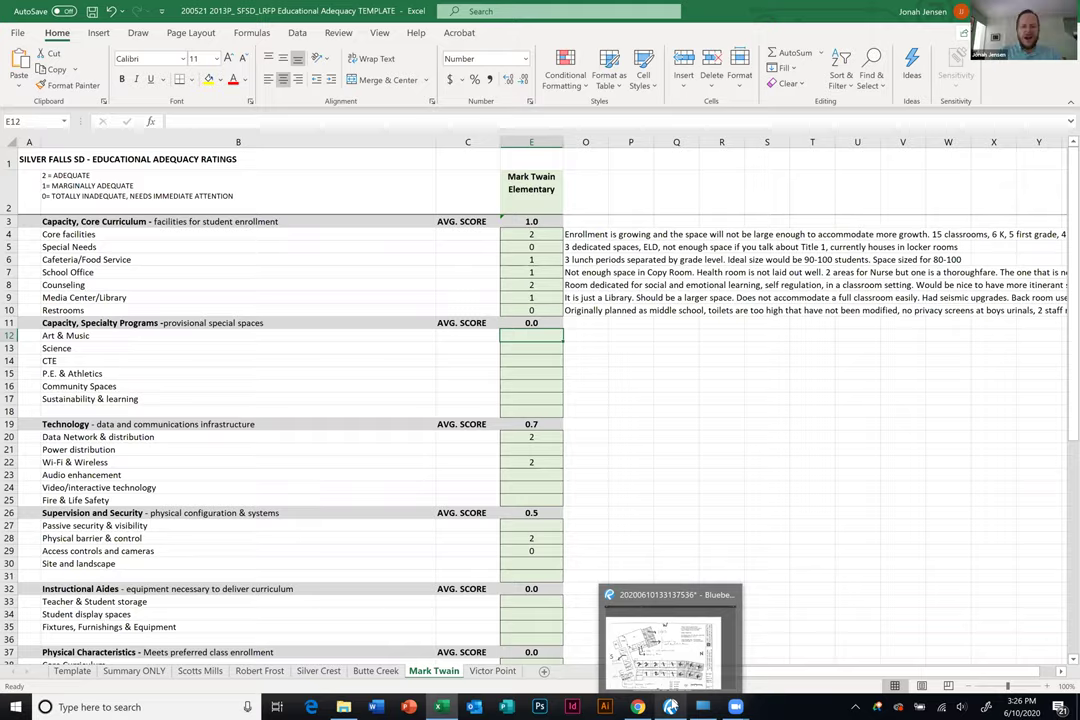
left_click(672, 707)
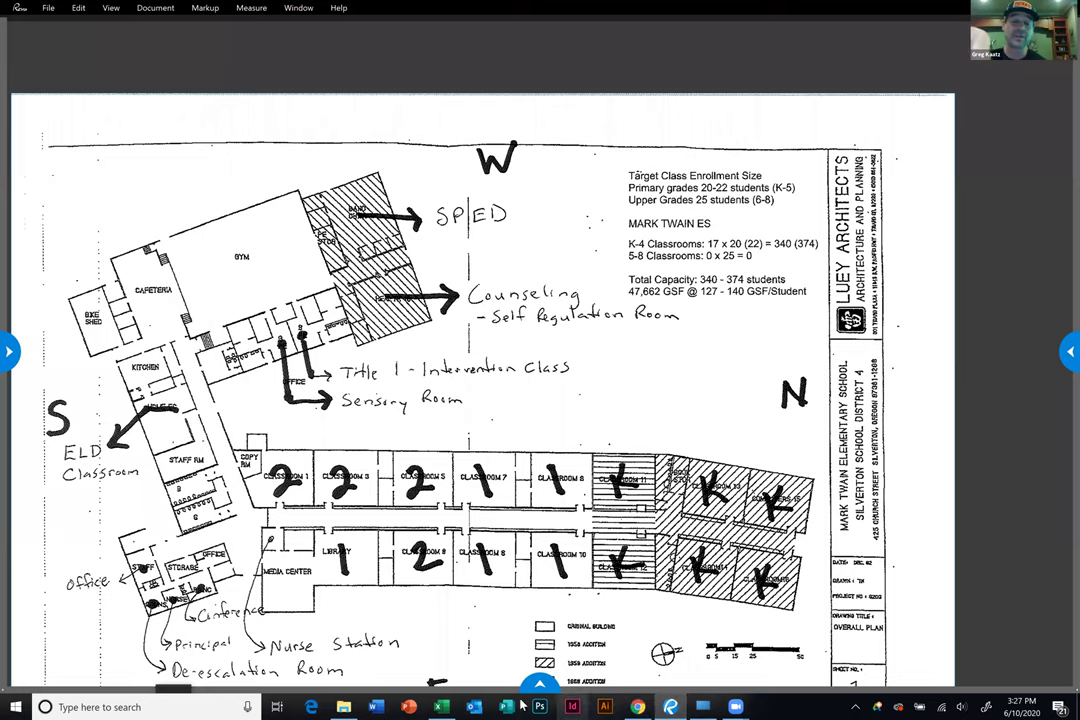
mouse_move(440, 707)
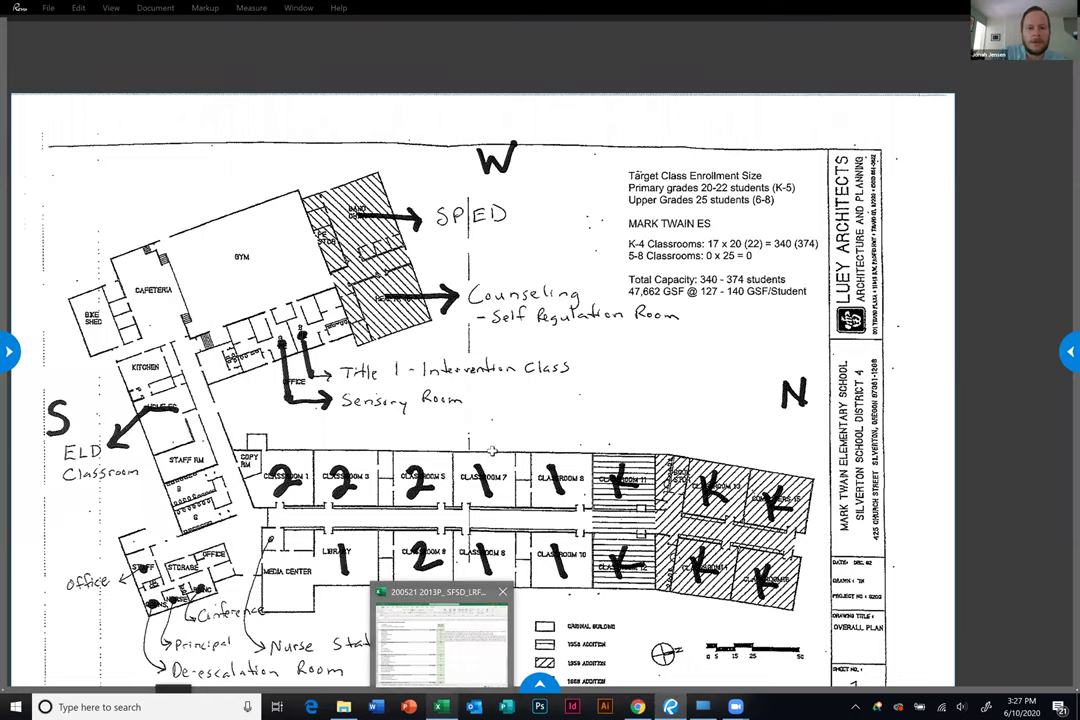
left_click(440, 640)
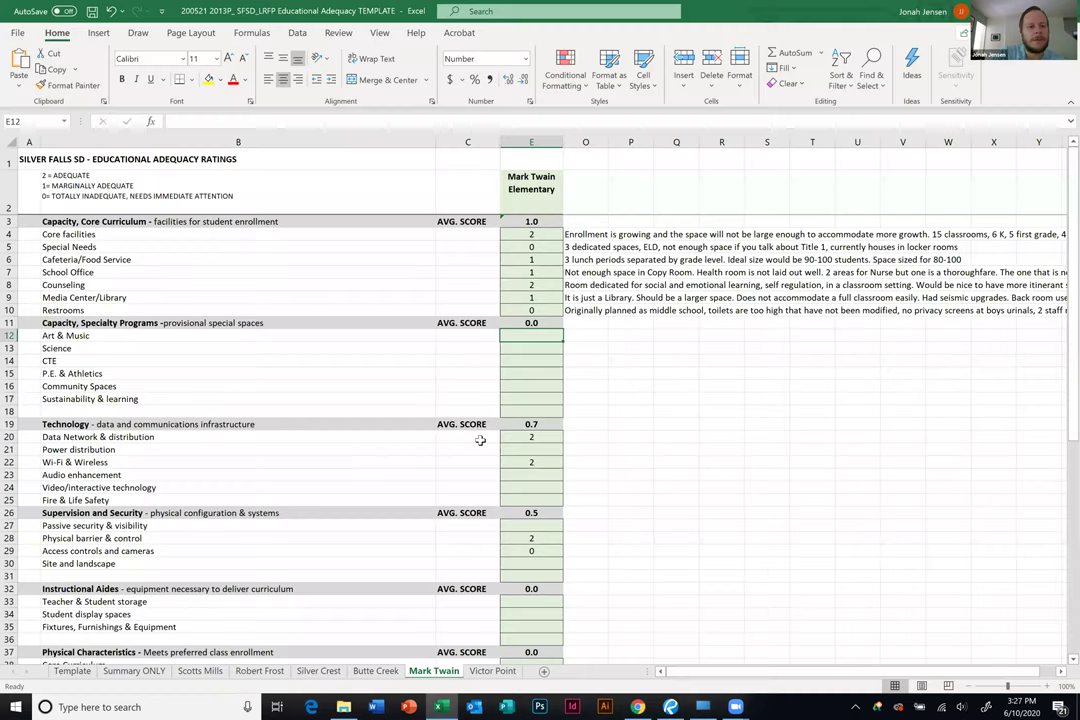
Enter the Art & Music comment "Have tried implementing in classroom before but there is not enough storage for instruments or art storage" in cell O12.
left_click(579, 338)
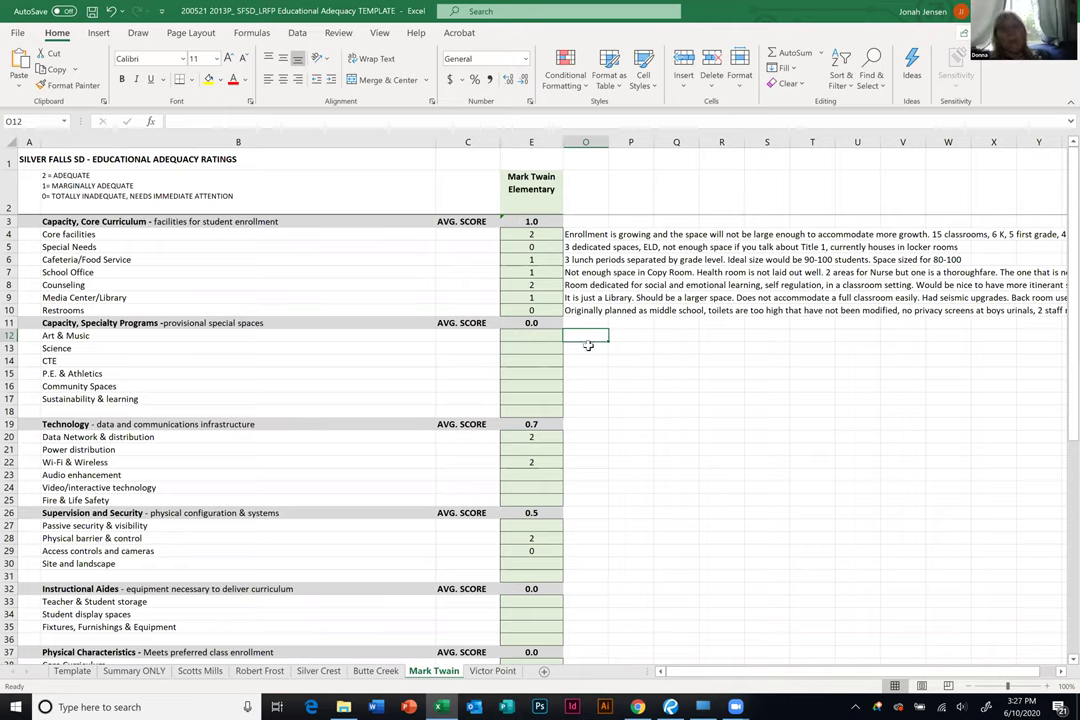
type("Have tried implement")
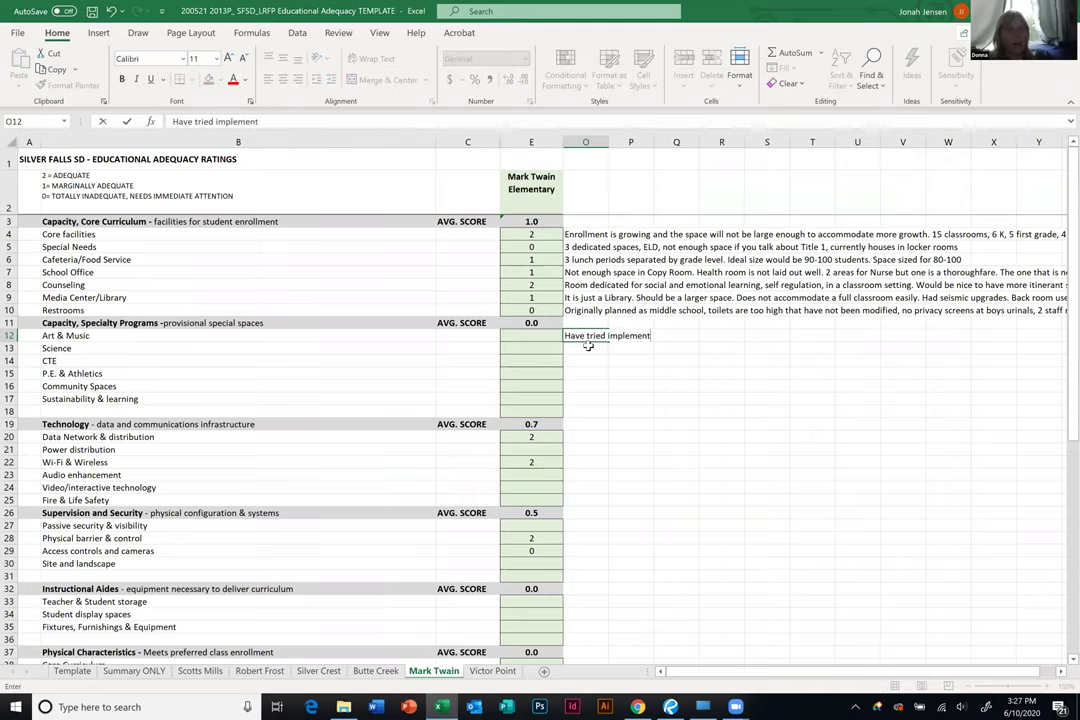
type("ing in classroom before but there is not enough storage for")
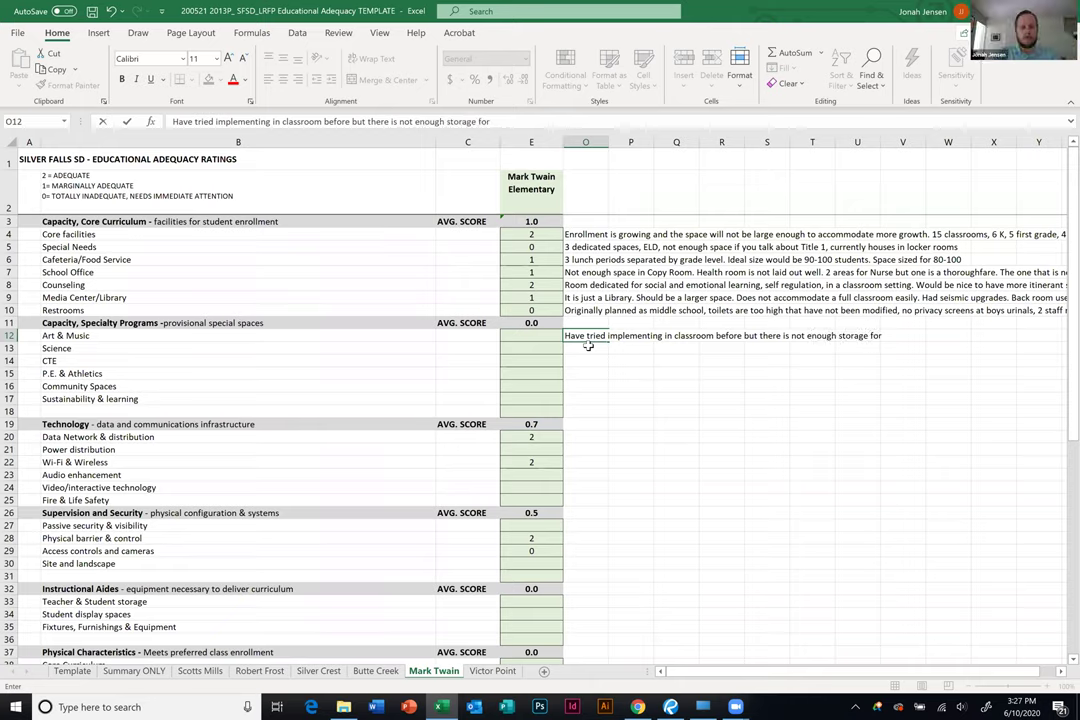
type(" instruments or a")
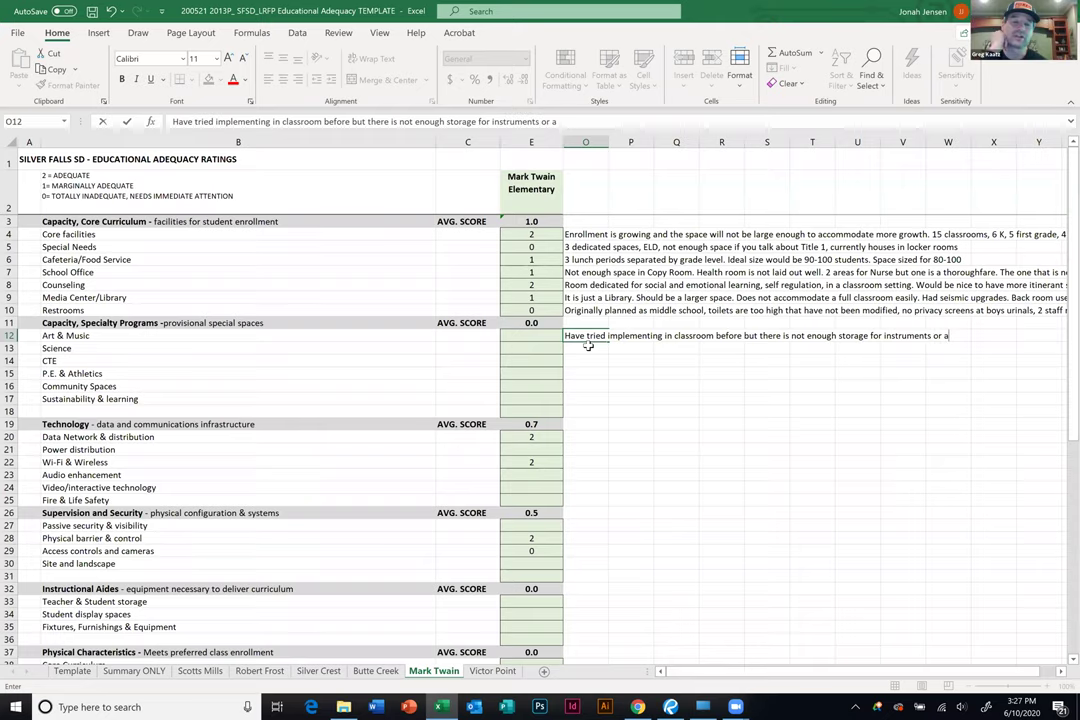
type("rttt storage")
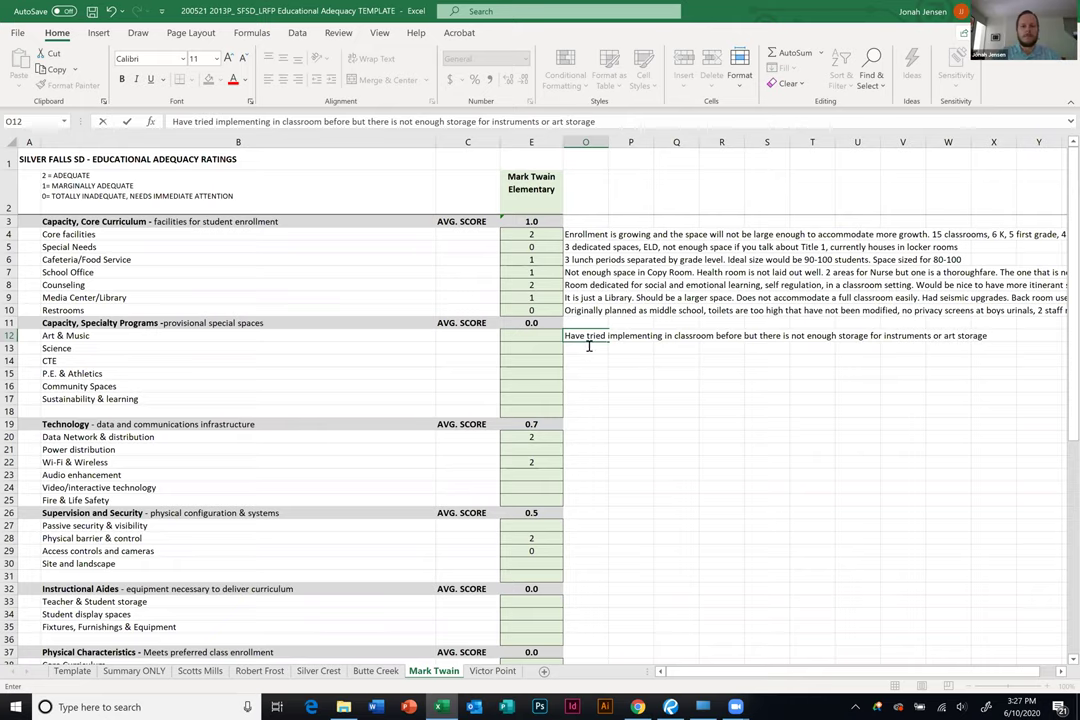
Enter a score of 0 for Art & Music in cell E12.
left_click(538, 340)
type("0")
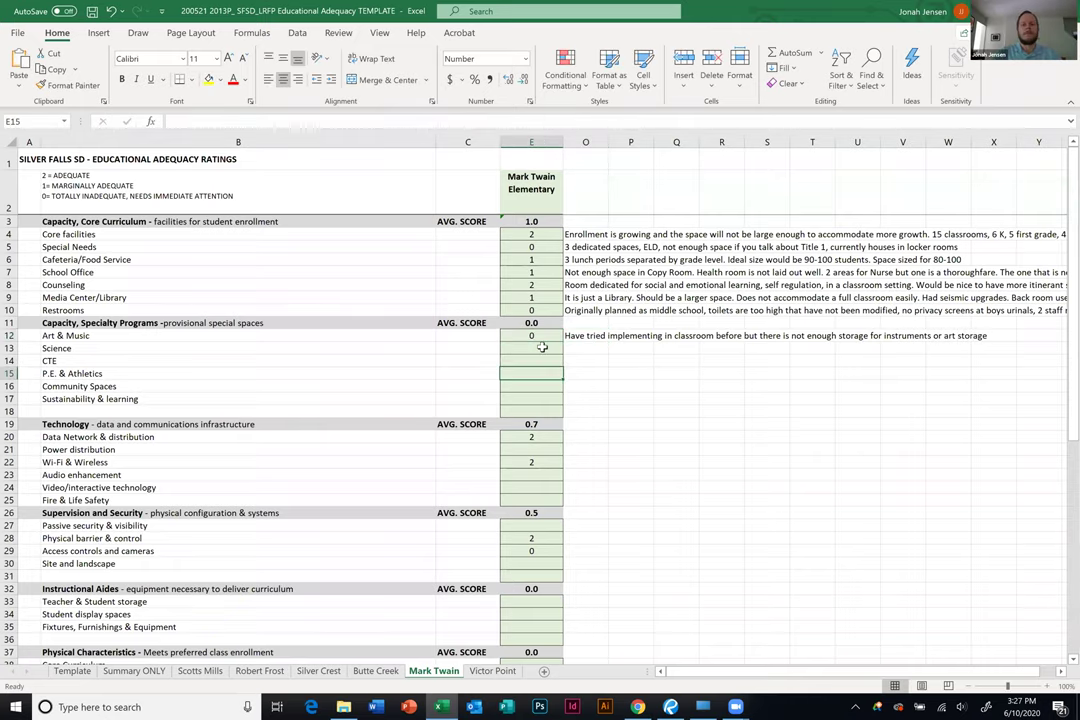
key("Return")
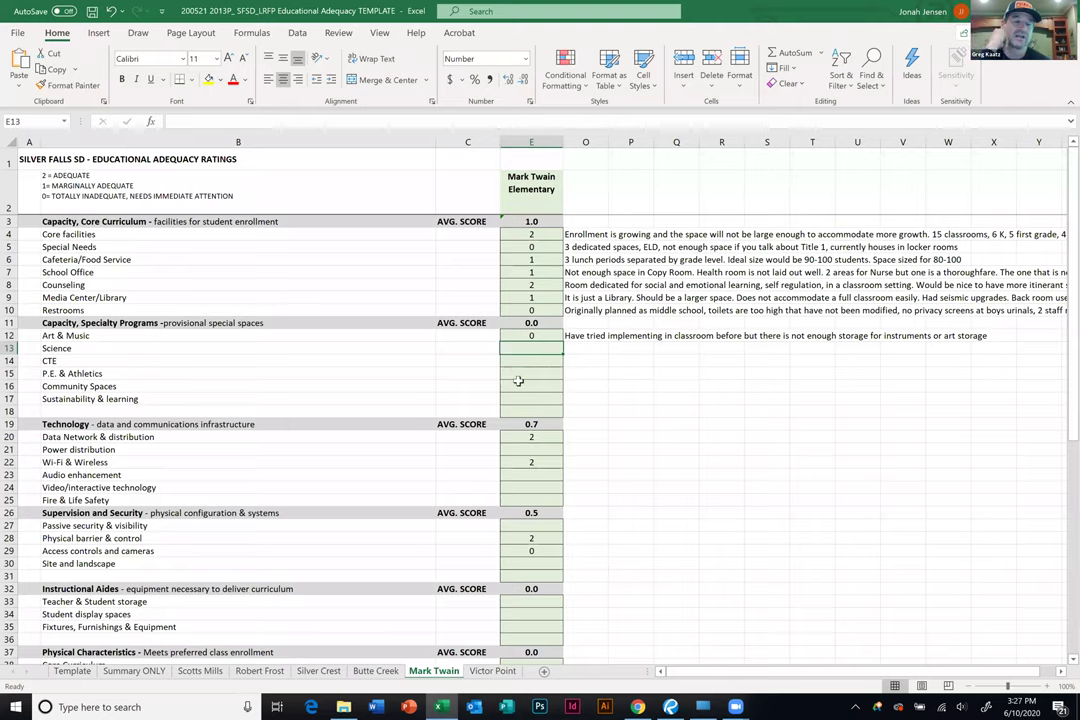
Enter a Science score of 0 in cell E13 and the comment "Nothing deidcated to science" in cell O13.
type("0")
left_click(585, 348)
type("Nothing deidc")
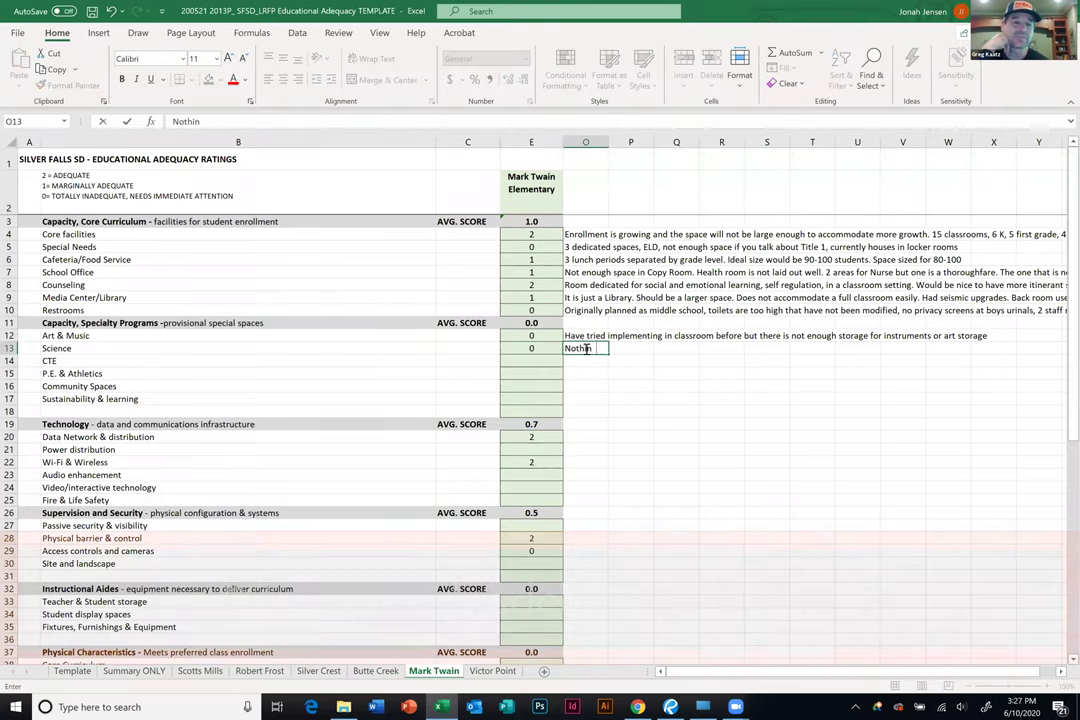
type("ate")
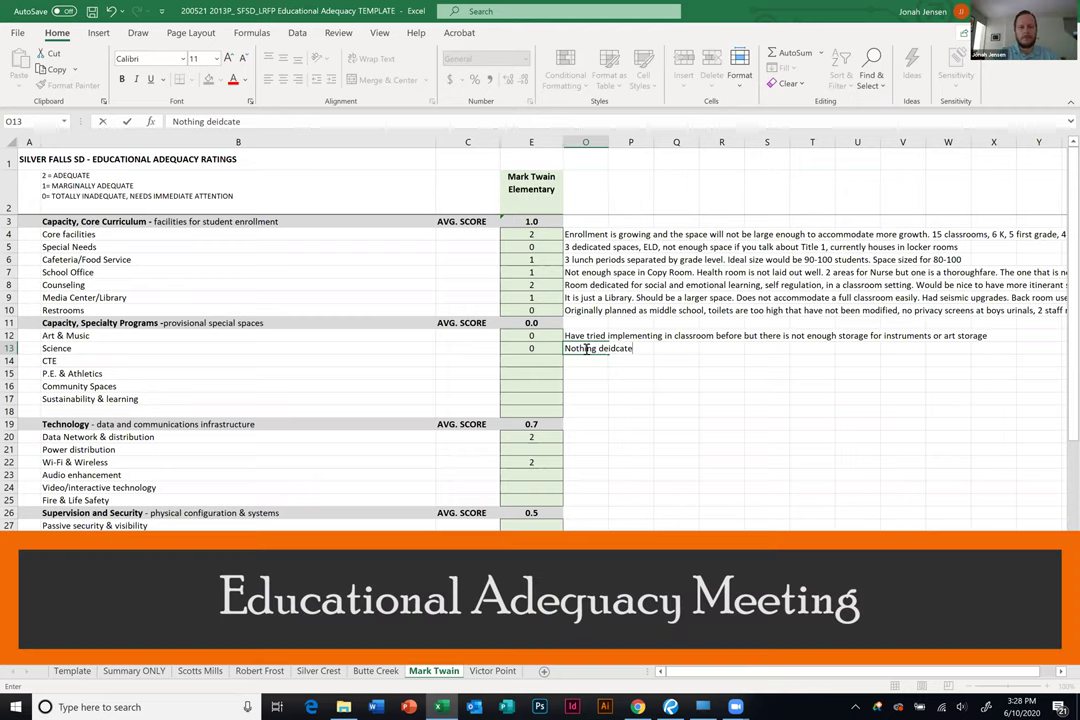
type("d to sceinc")
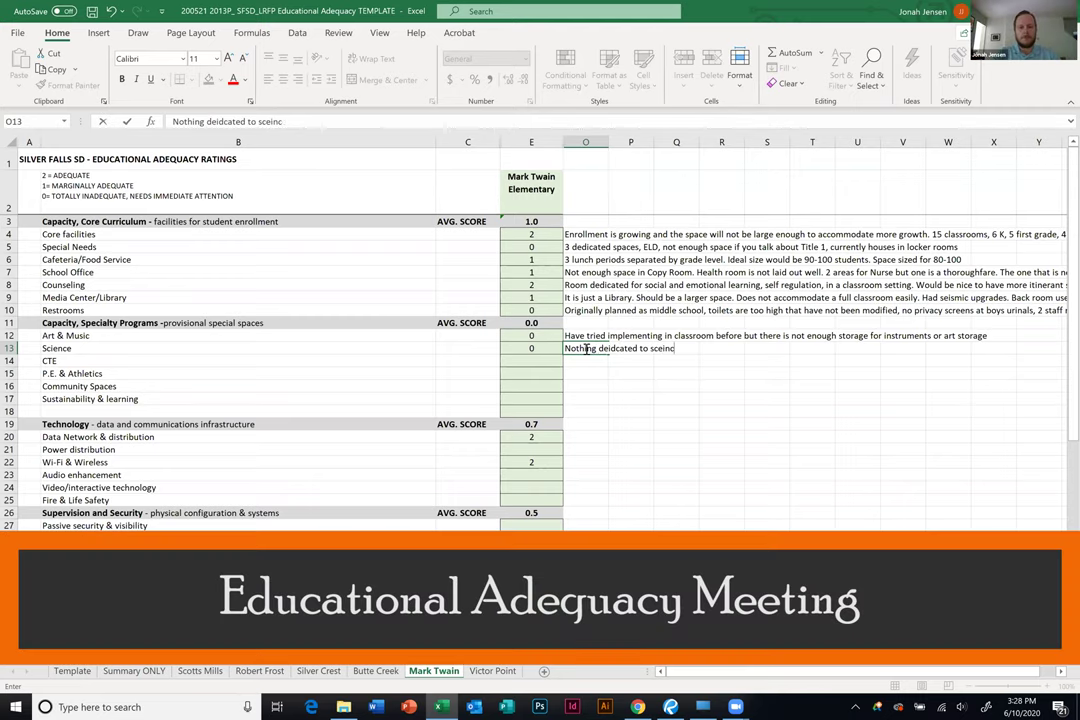
key("BackSpace")
key("BackSpace")
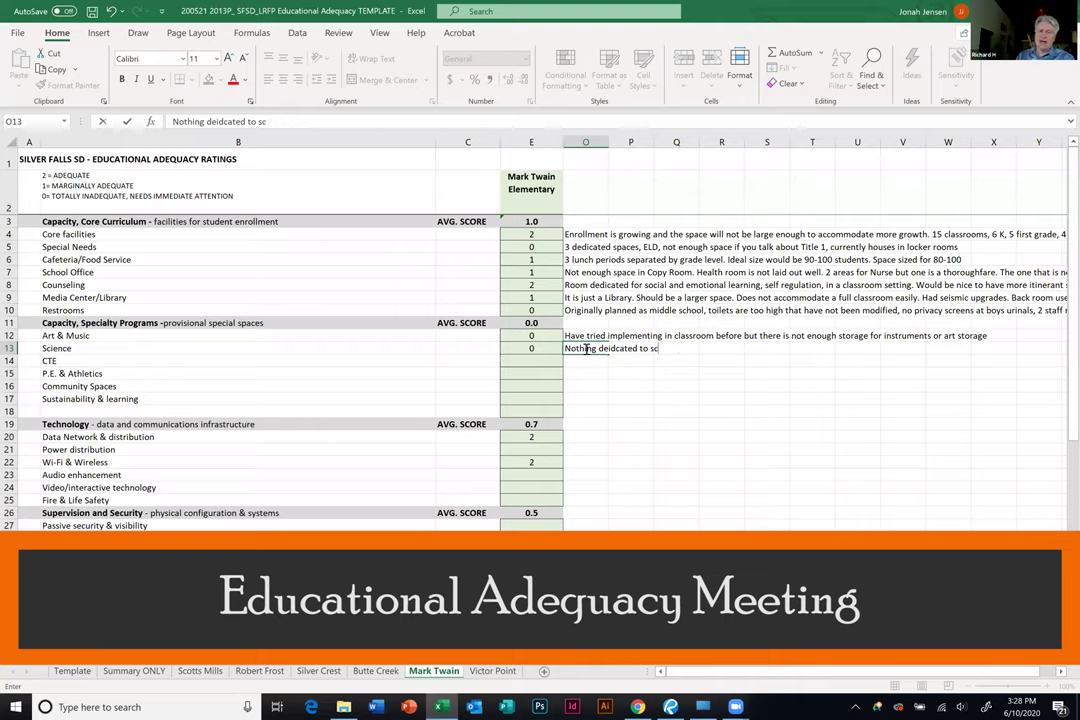
type("ience")
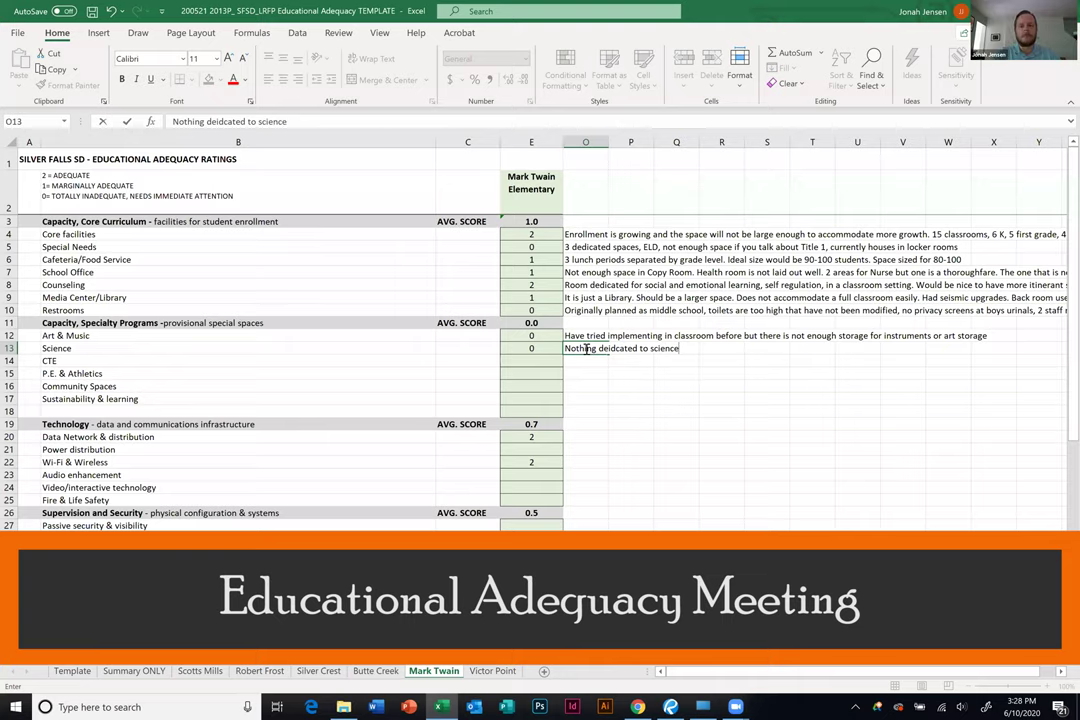
left_click(699, 412)
left_click(590, 348)
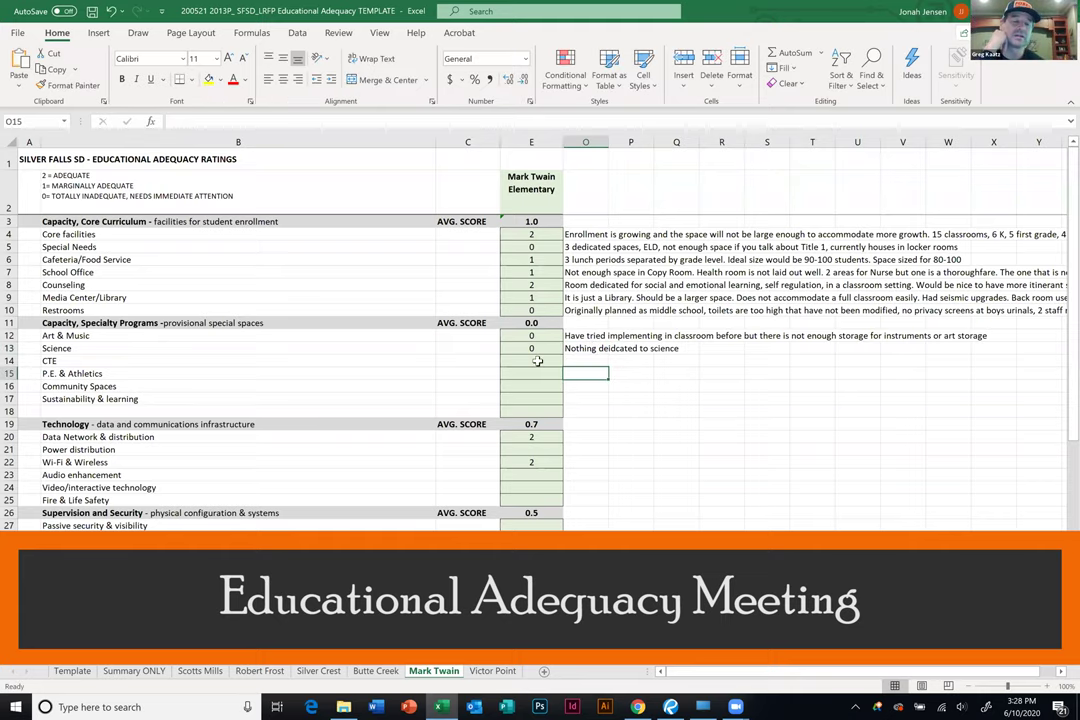
Enter NA as the CTE score in cell E14.
left_click(537, 361)
type("NA")
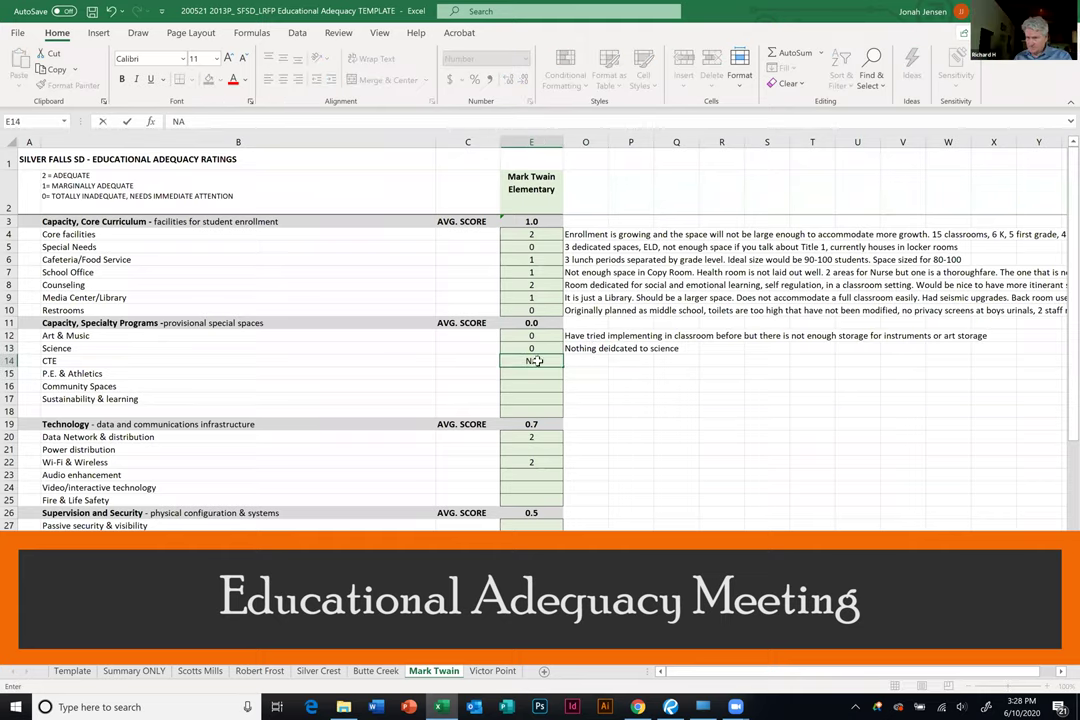
left_click(626, 436)
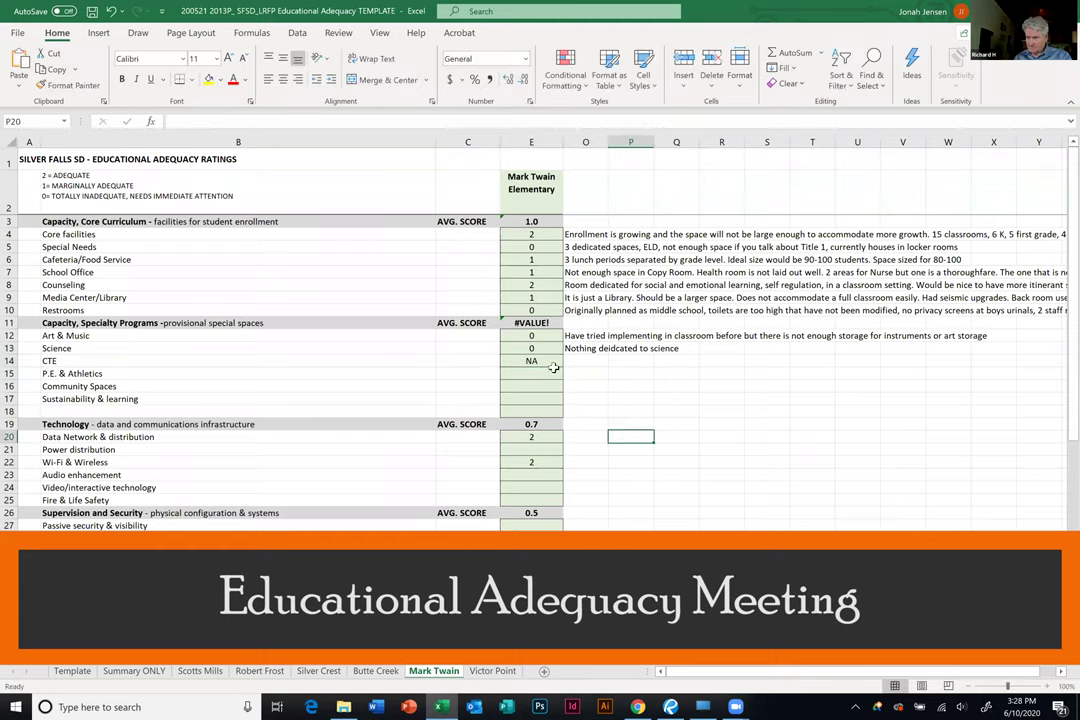
Remove the E14 term from the Specialty Programs average formula in E11, leaving =(E12+E13+E15+E16+E17)/5.
double_click(531, 322)
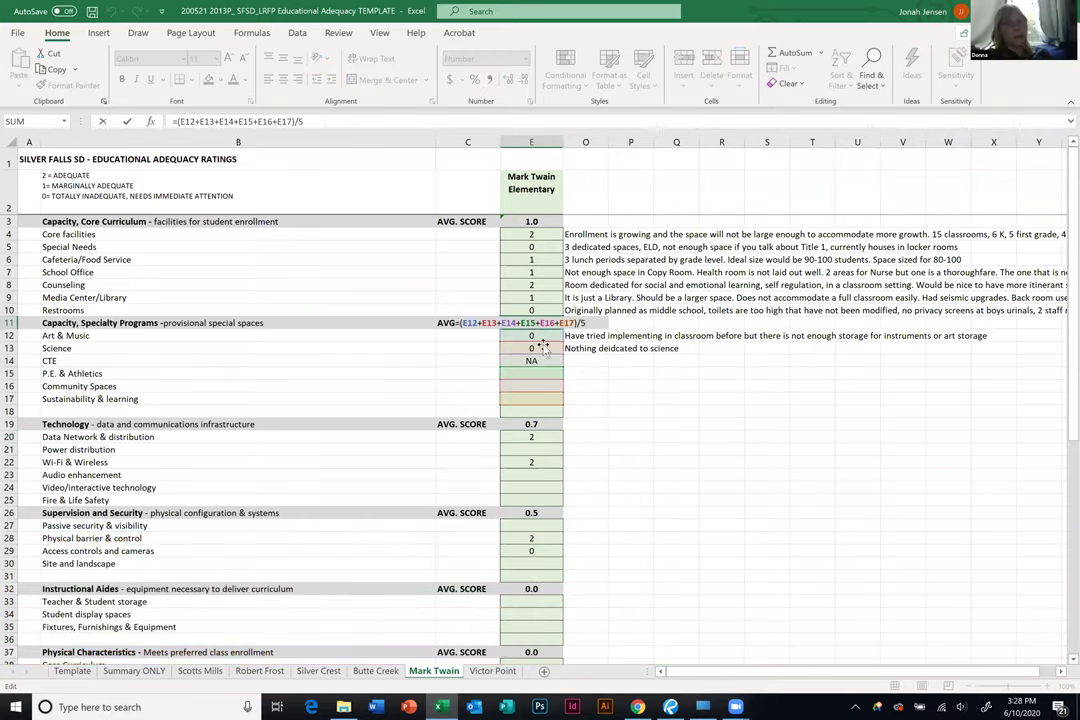
left_click(497, 324)
key("Delete")
key("Delete")
key("Delete")
key("Delete")
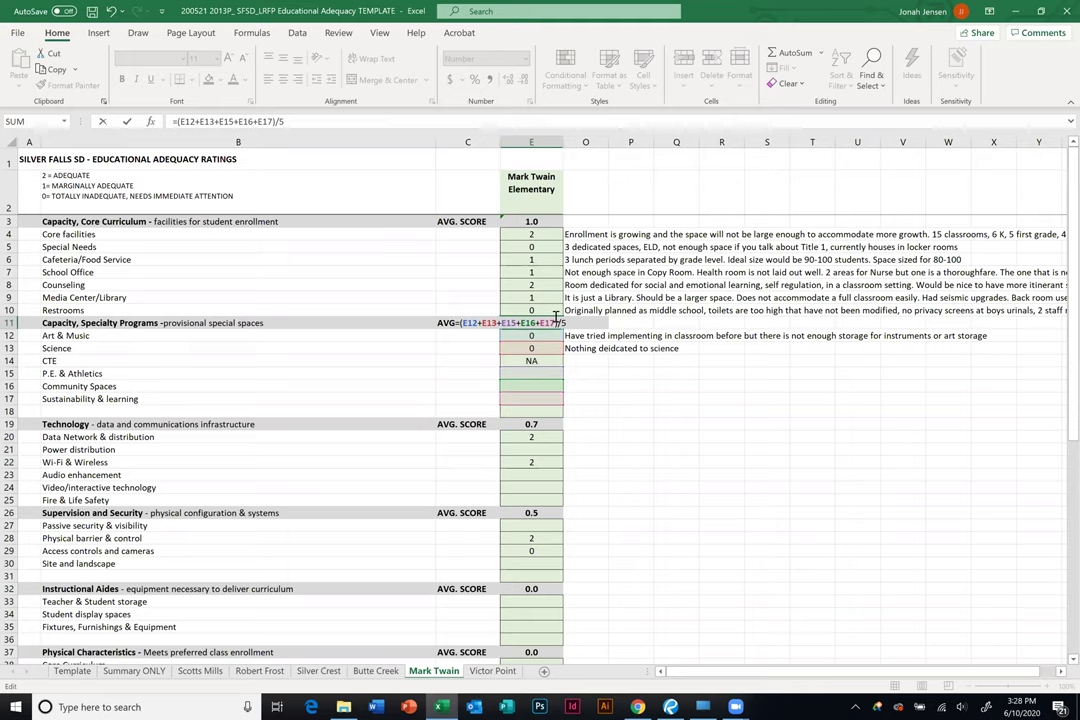
left_click(629, 402)
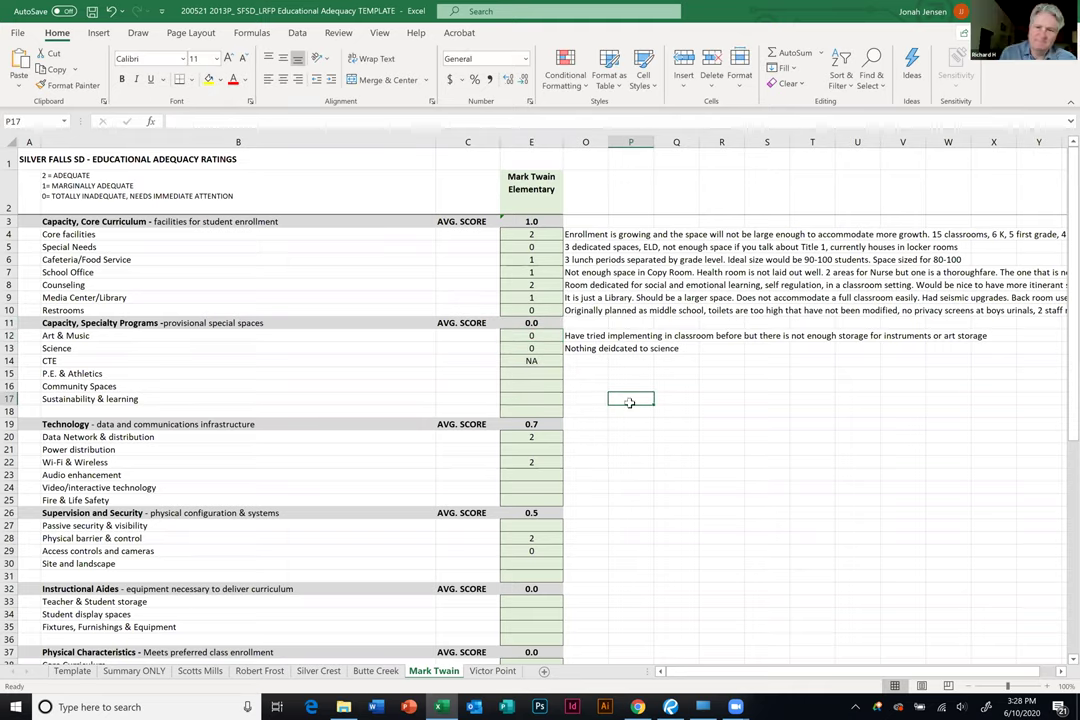
Correct the misspelled word in the Science comment in O13 to "dedicated".
left_click(601, 348)
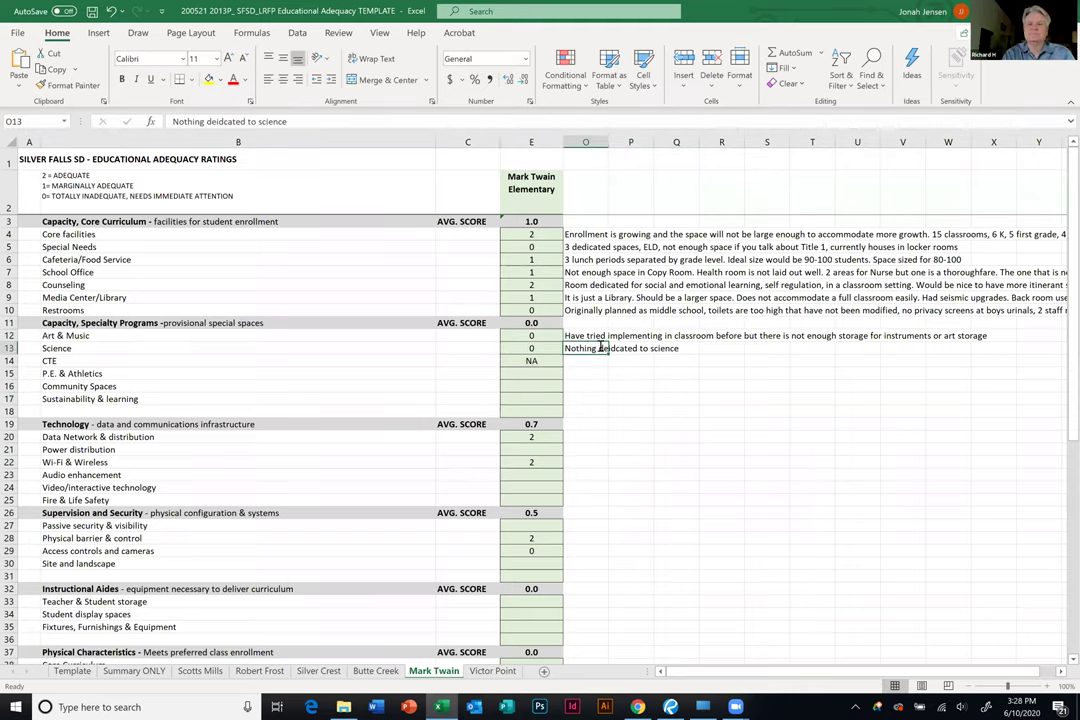
double_click(603, 348)
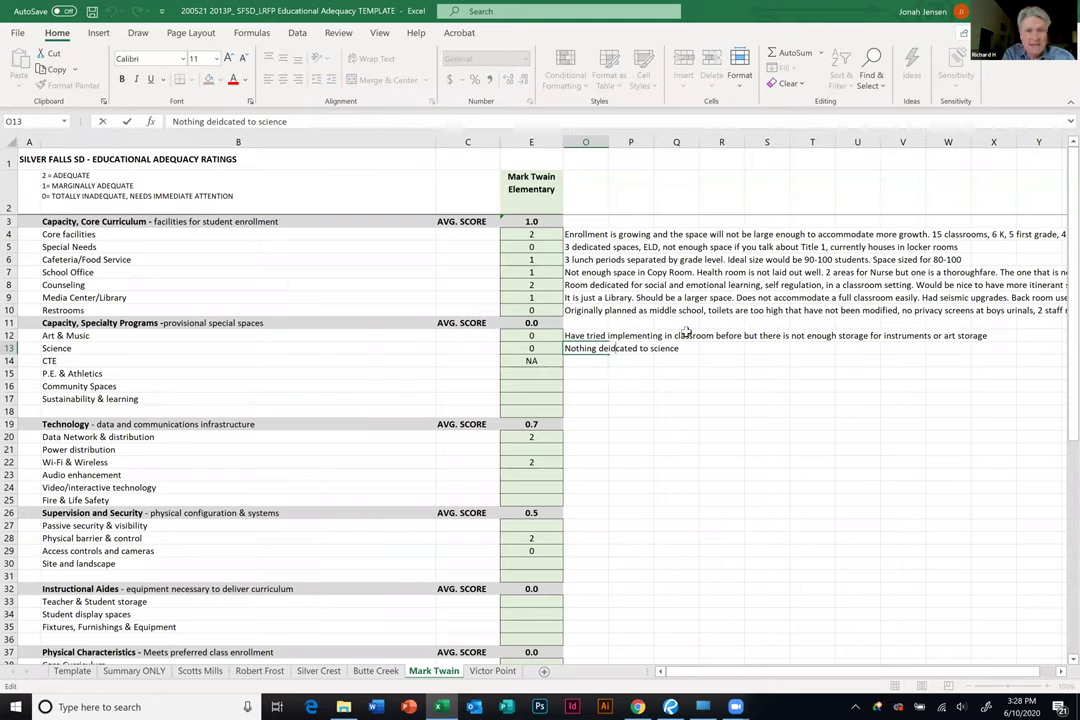
key("BackSpace")
key("BackSpace")
type("di")
left_click(667, 388)
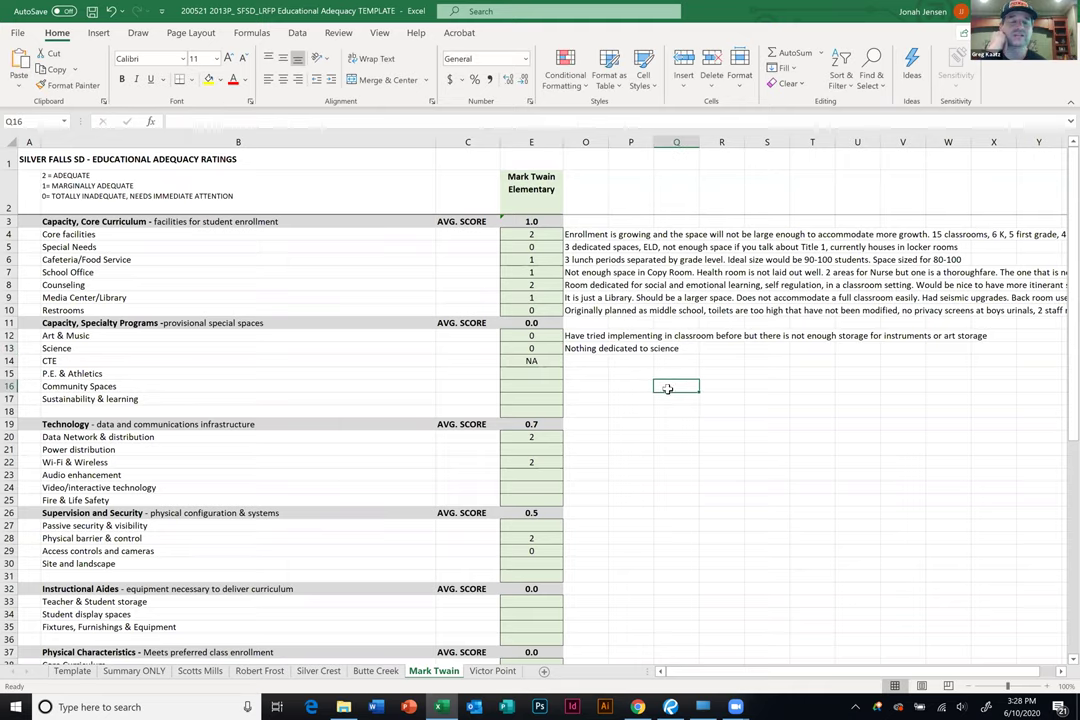
Consult the floor plan in Revu for P.E. & Athletics spaces, return to Excel and enter a score of 1 in cell E15.
left_click(545, 372)
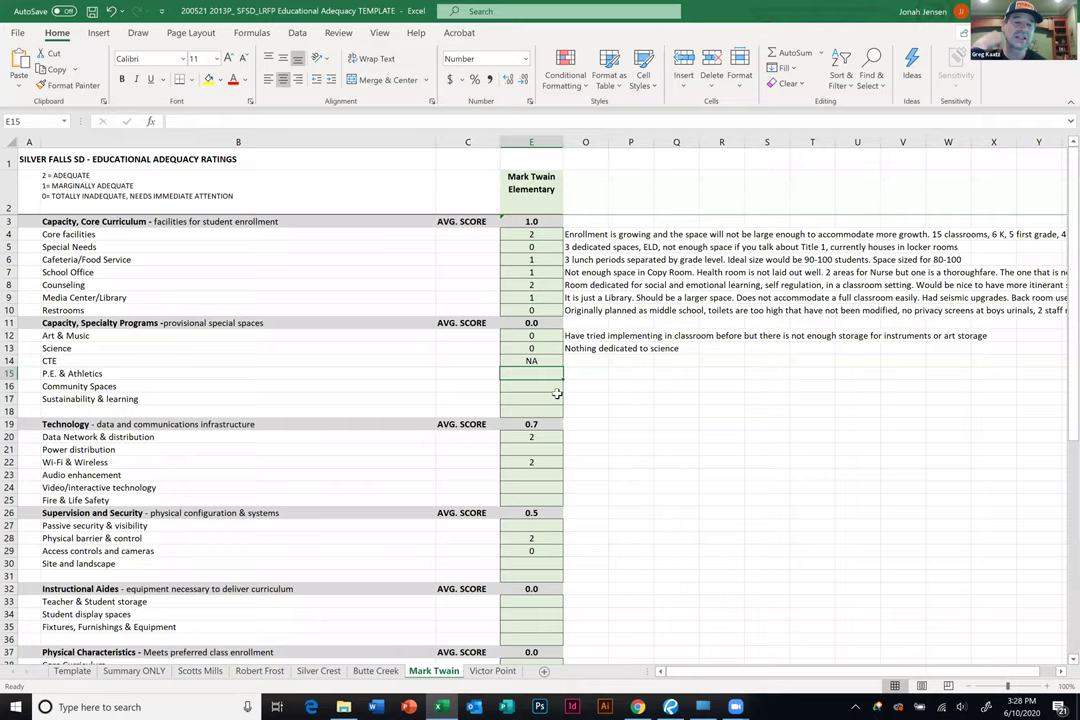
left_click(590, 374)
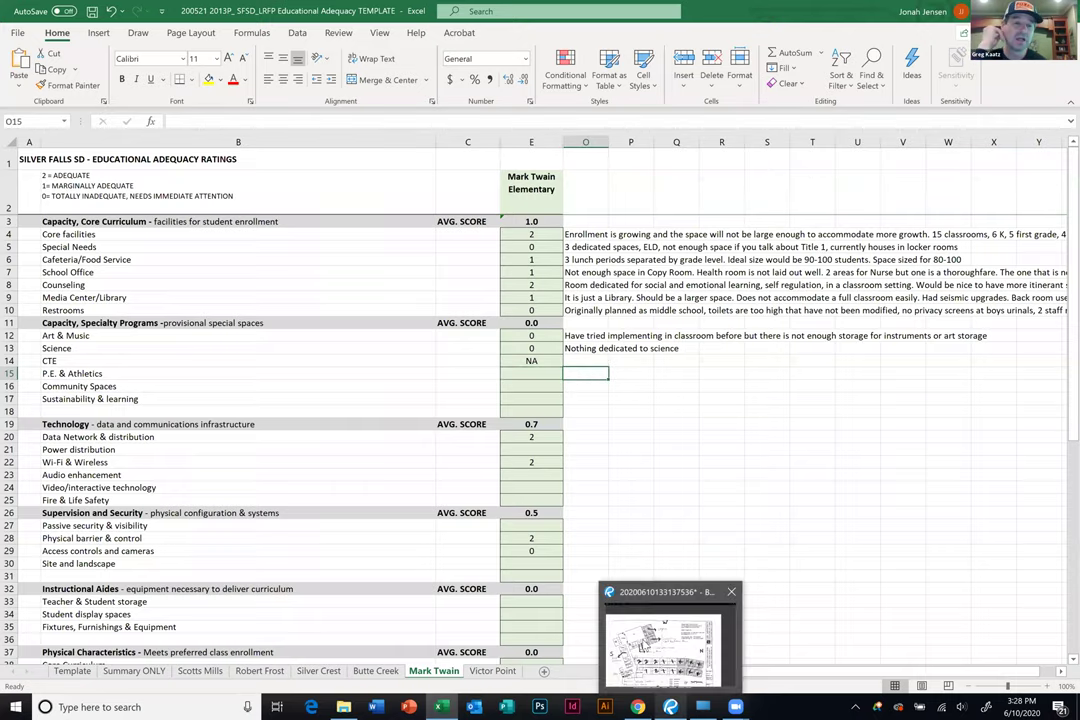
left_click(670, 707)
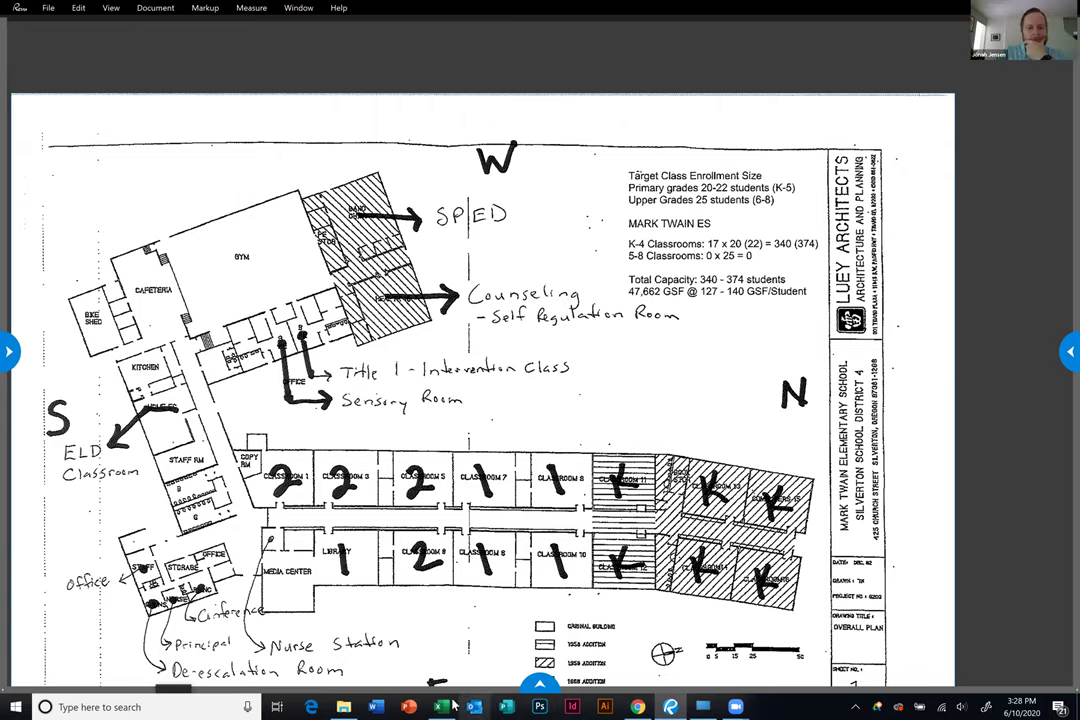
mouse_move(452, 706)
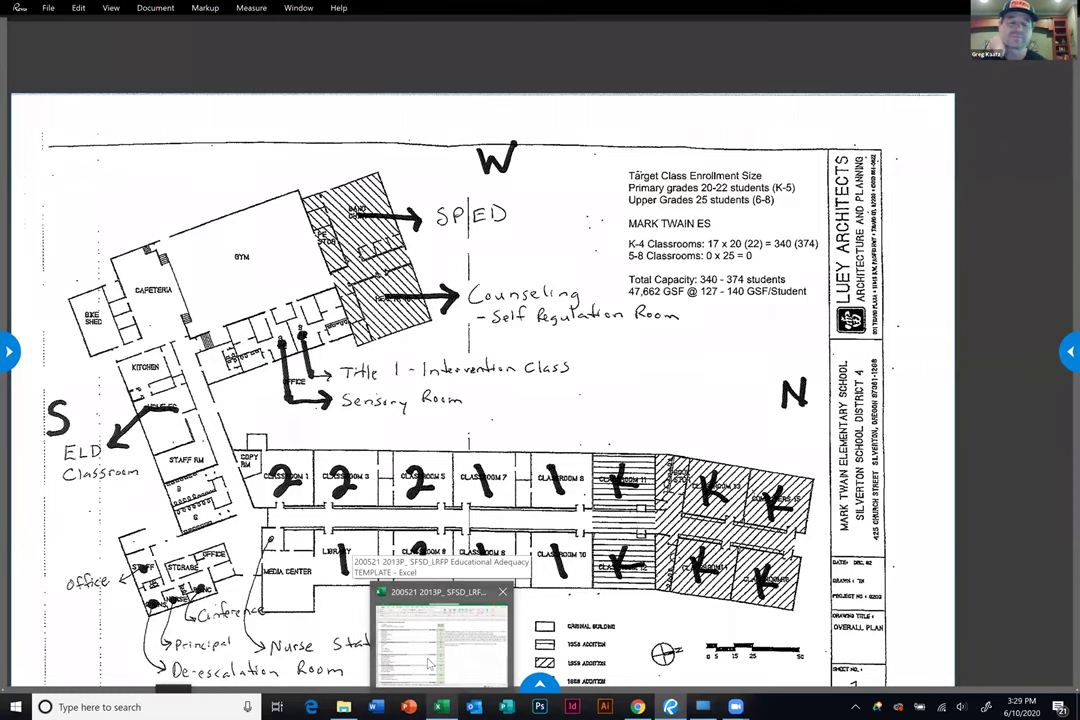
left_click(430, 663)
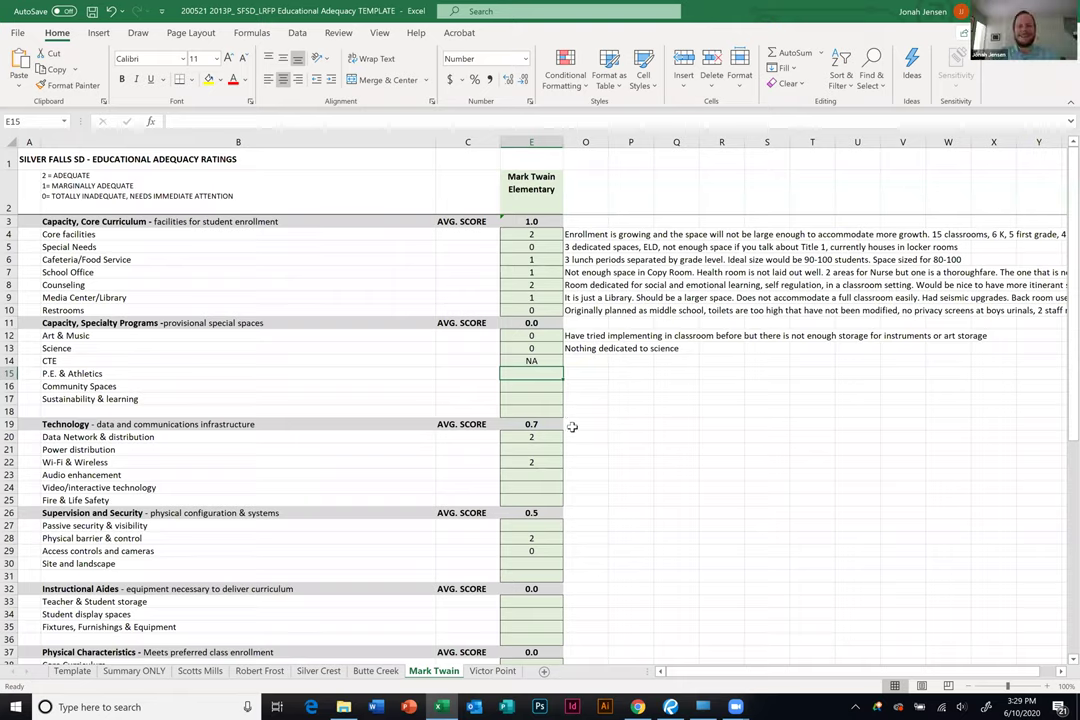
type("1")
left_click(585, 373)
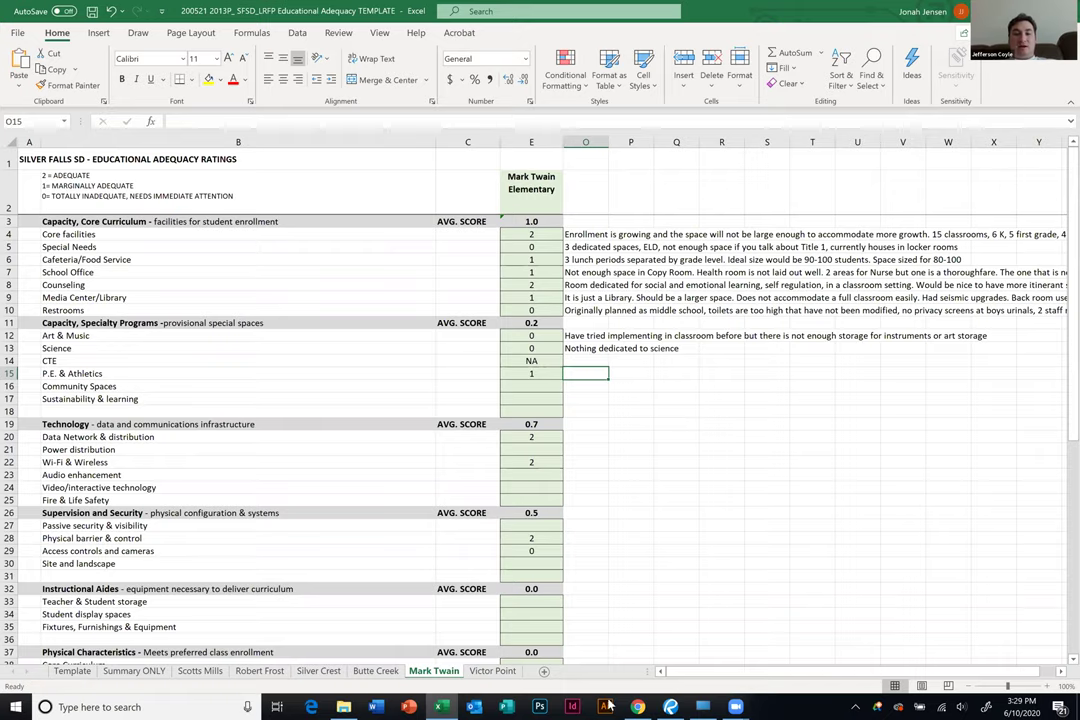
Check the floor plan in Revu again, return to Excel and enter a Community Spaces score of 1 in cell E16.
left_click(670, 706)
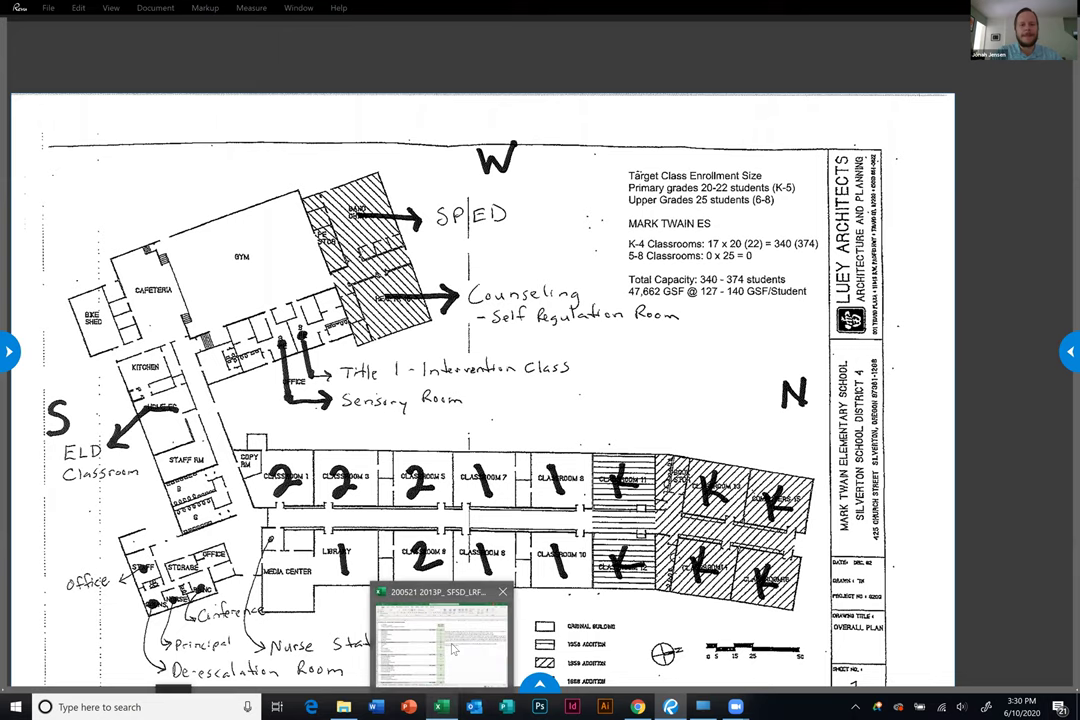
left_click(453, 706)
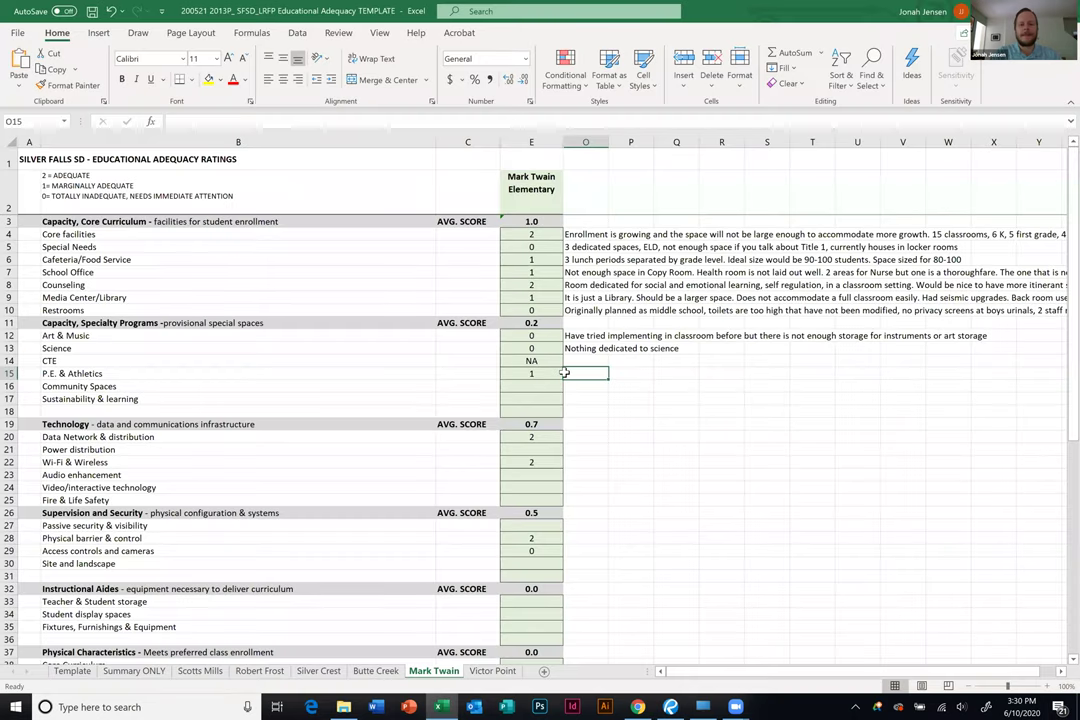
left_click(531, 386)
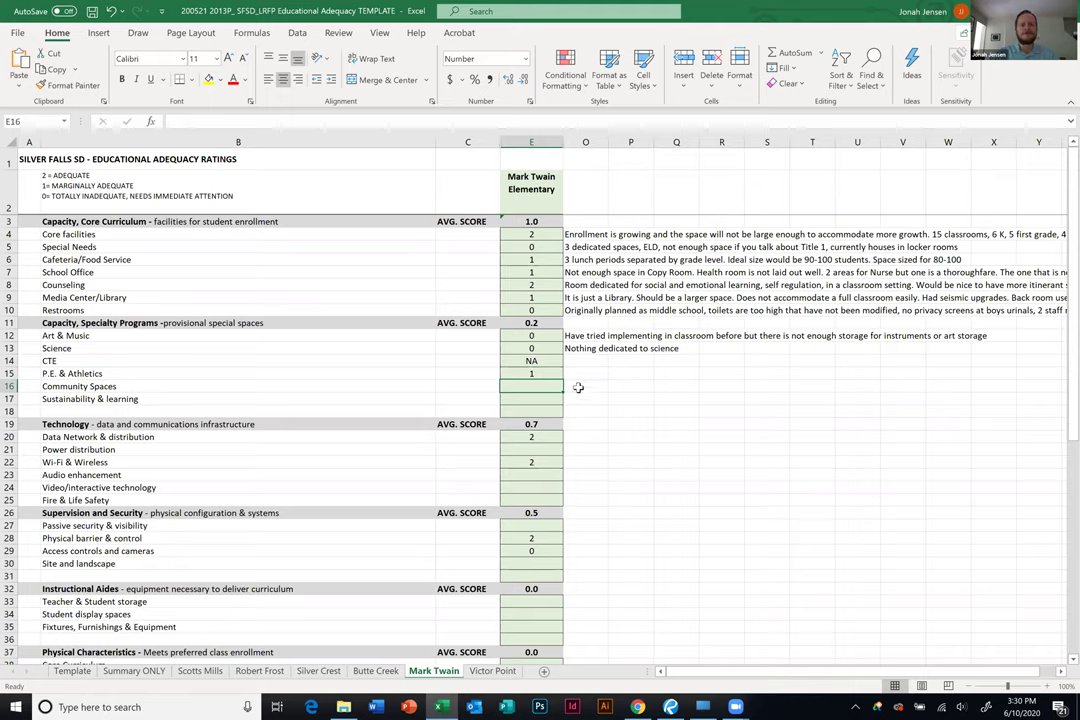
left_click(578, 387)
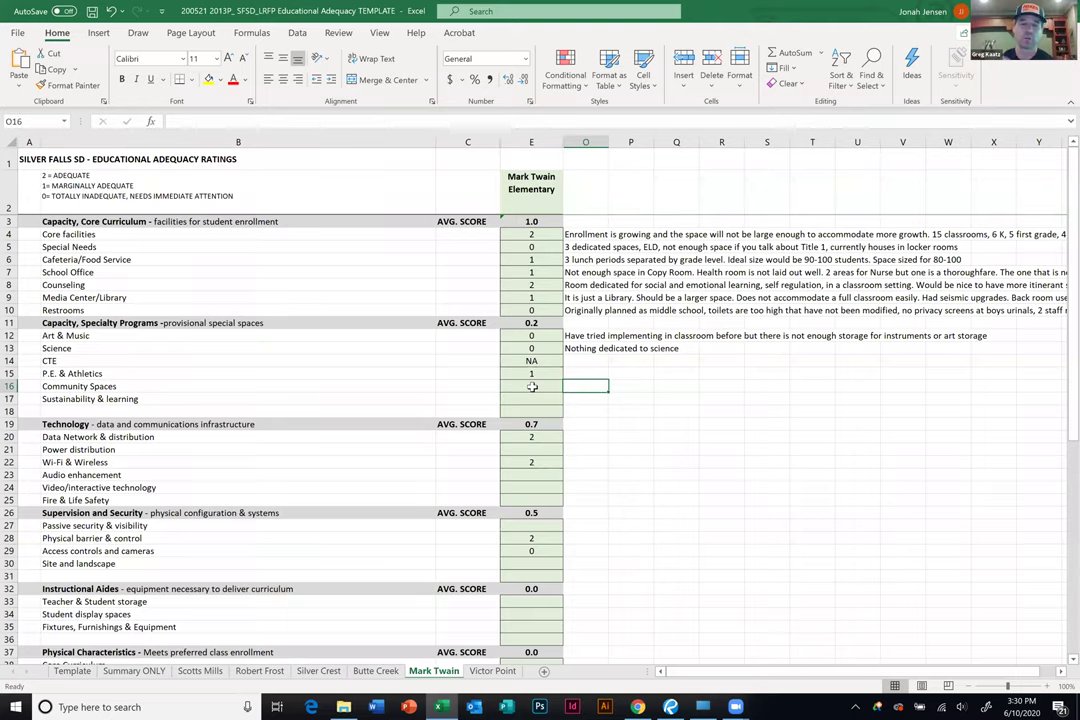
left_click(530, 389)
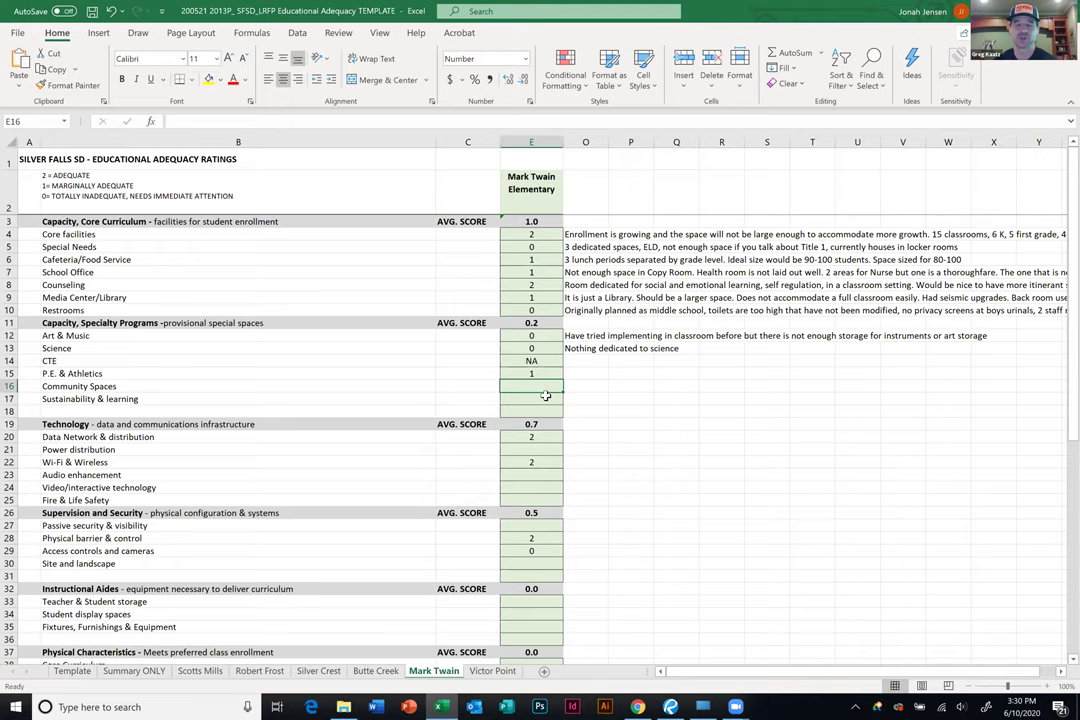
type("1")
key("Tab")
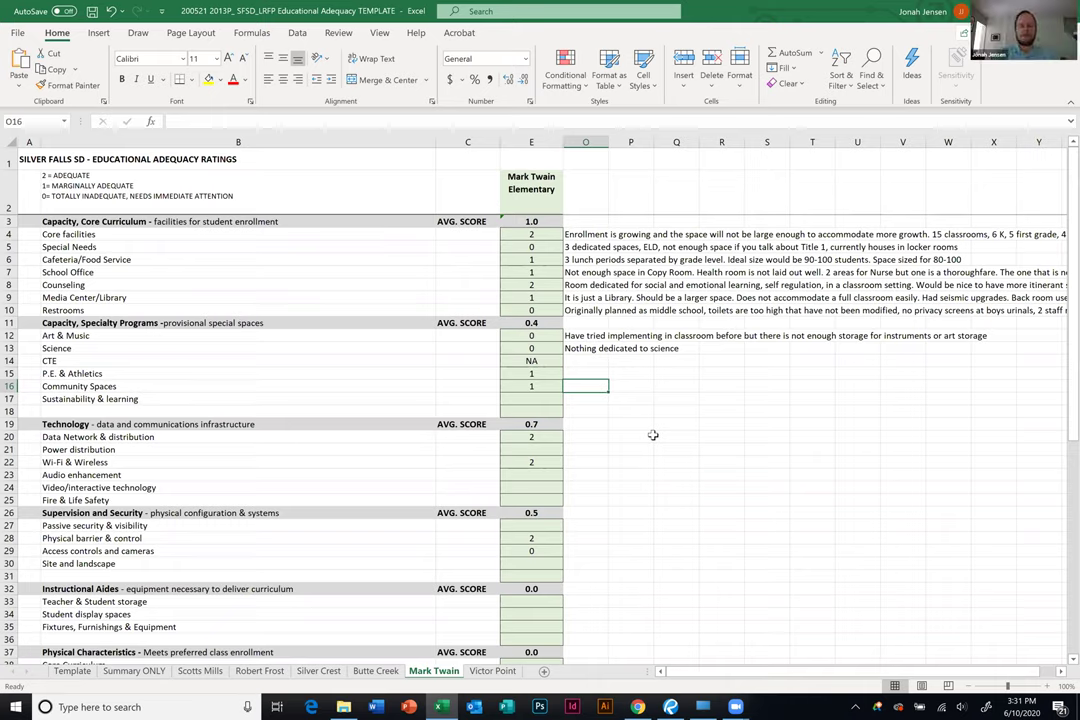
Enter the Community Spaces comment "Gym is not large enough for community use, lack of restrooms" in cell O16.
type("Gym is")
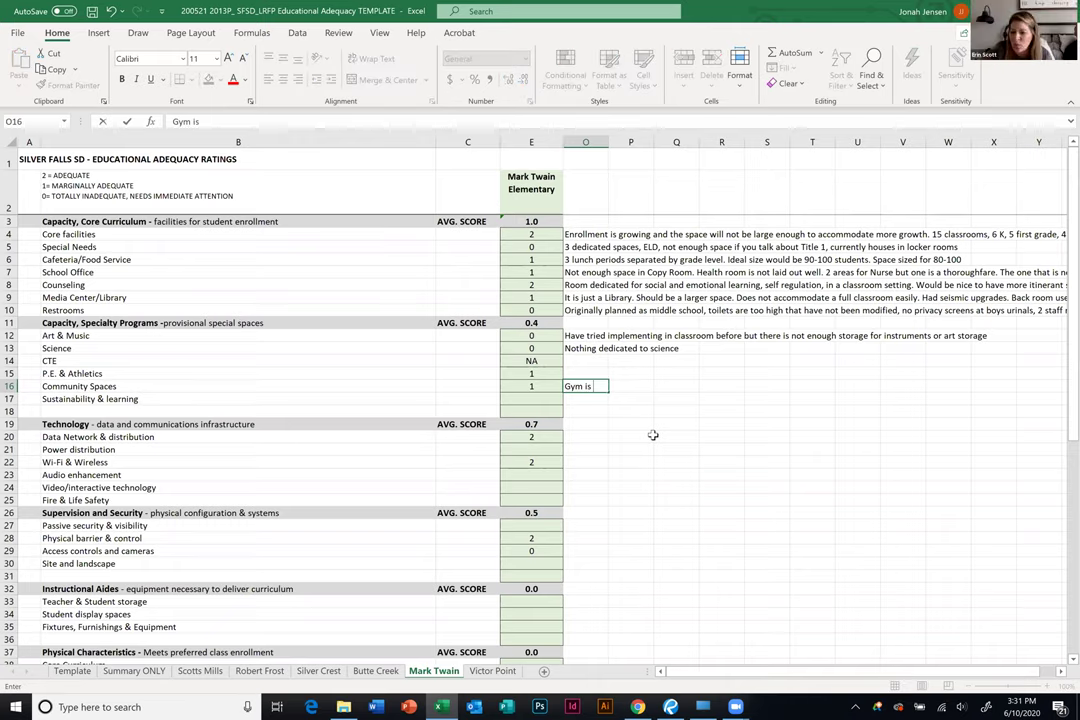
type(" not large enough for communityh use")
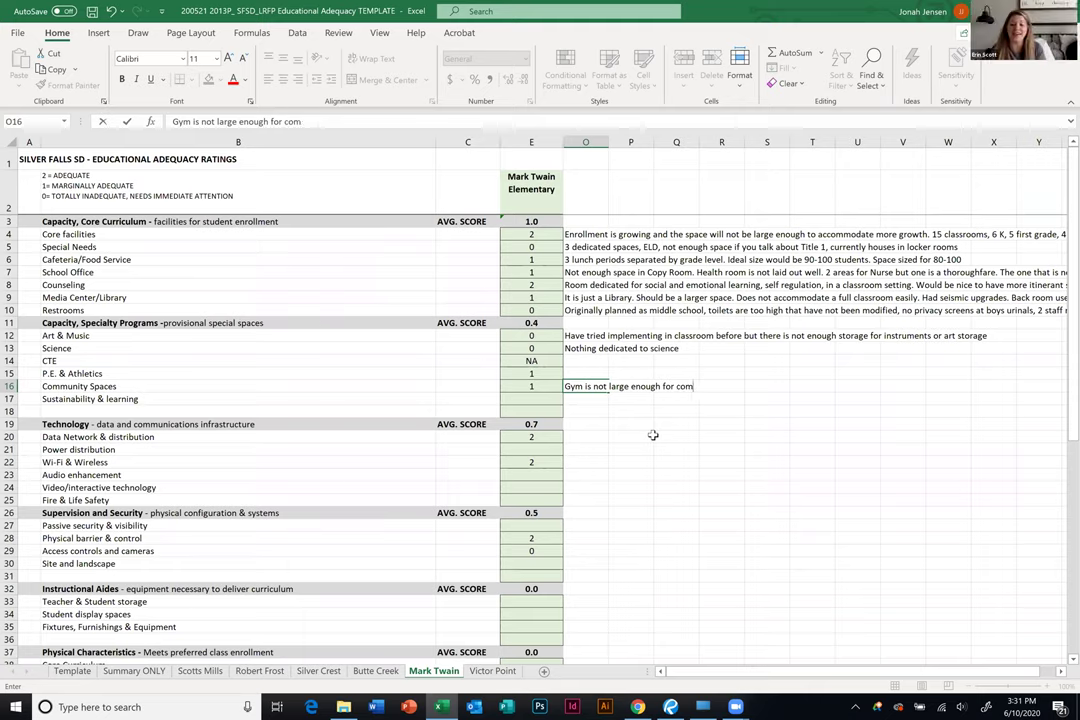
key("BackSpace")
key("BackSpace")
key("BackSpace")
key("BackSpace")
key("BackSpace")
type("us")
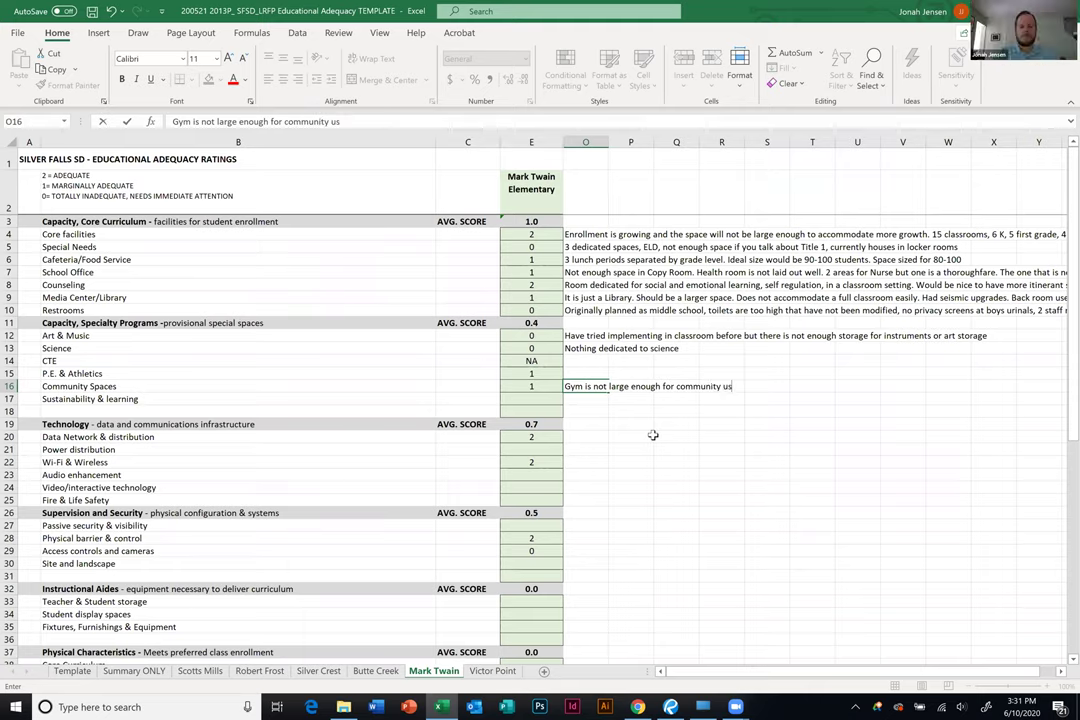
type("e, lack of restrooms")
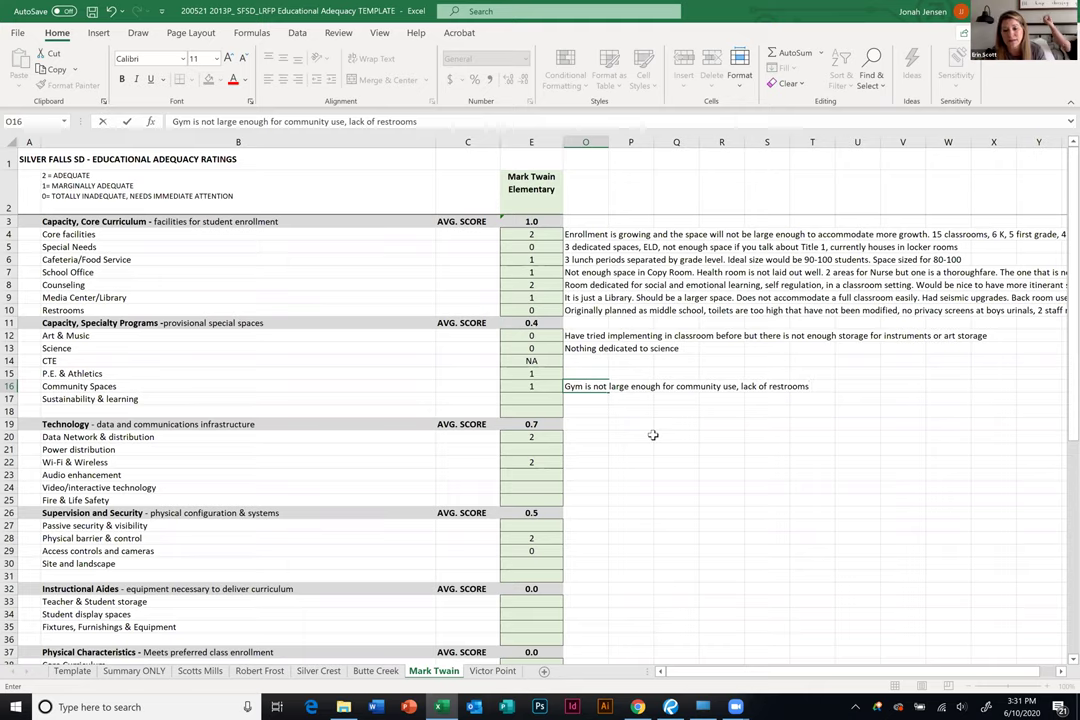
left_click(634, 461)
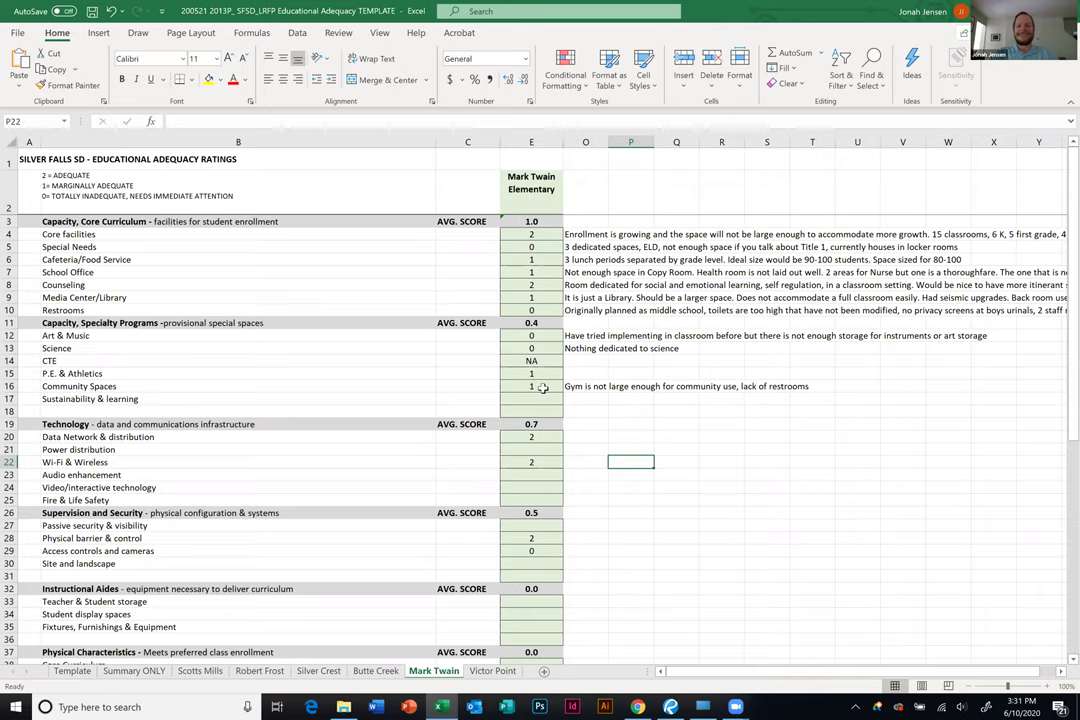
Extend the Community Spaces comment in cell O16 with ", not set up for correct amenities. No seating for visitors".
left_click(586, 386)
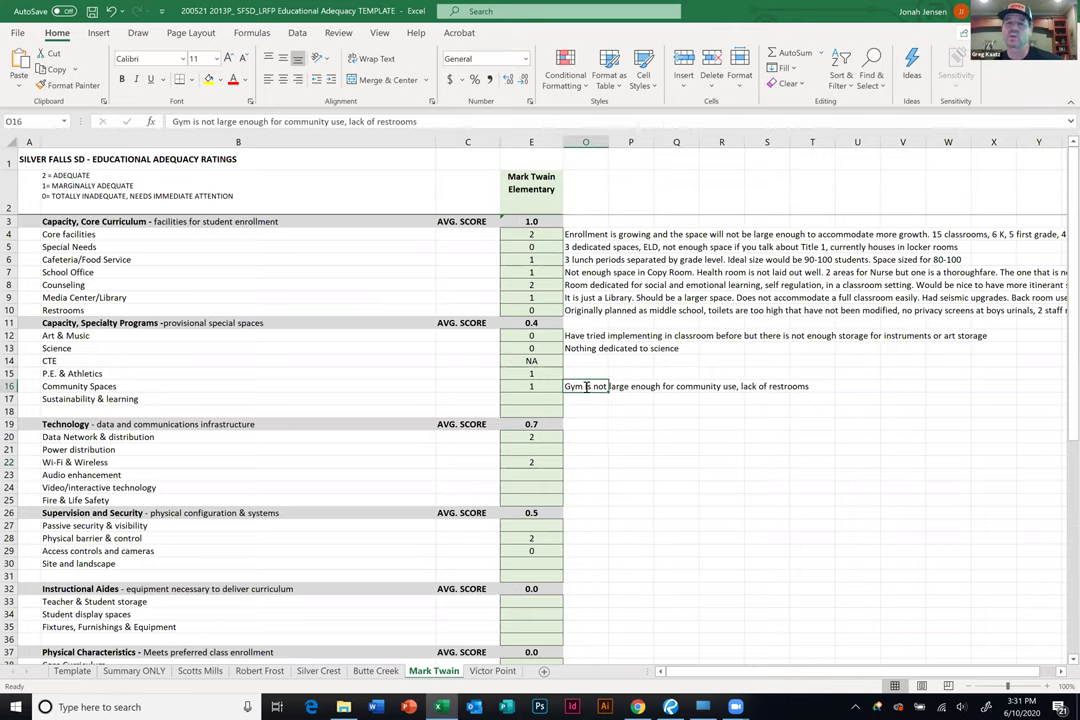
double_click(586, 386)
type(", ")
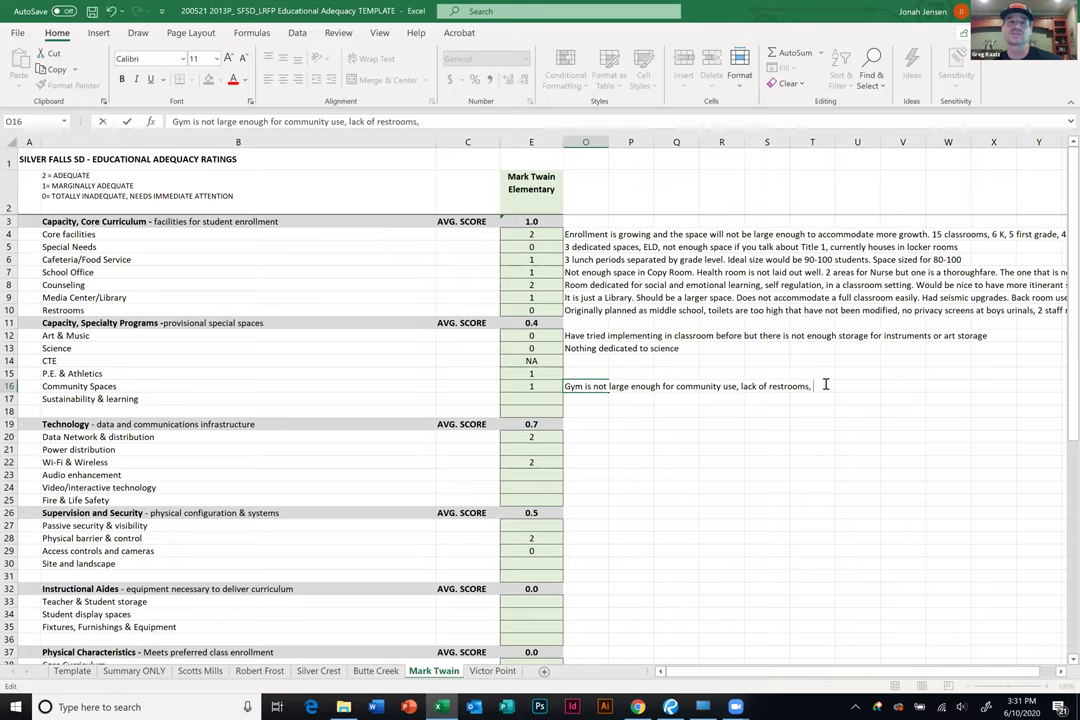
type("not set up")
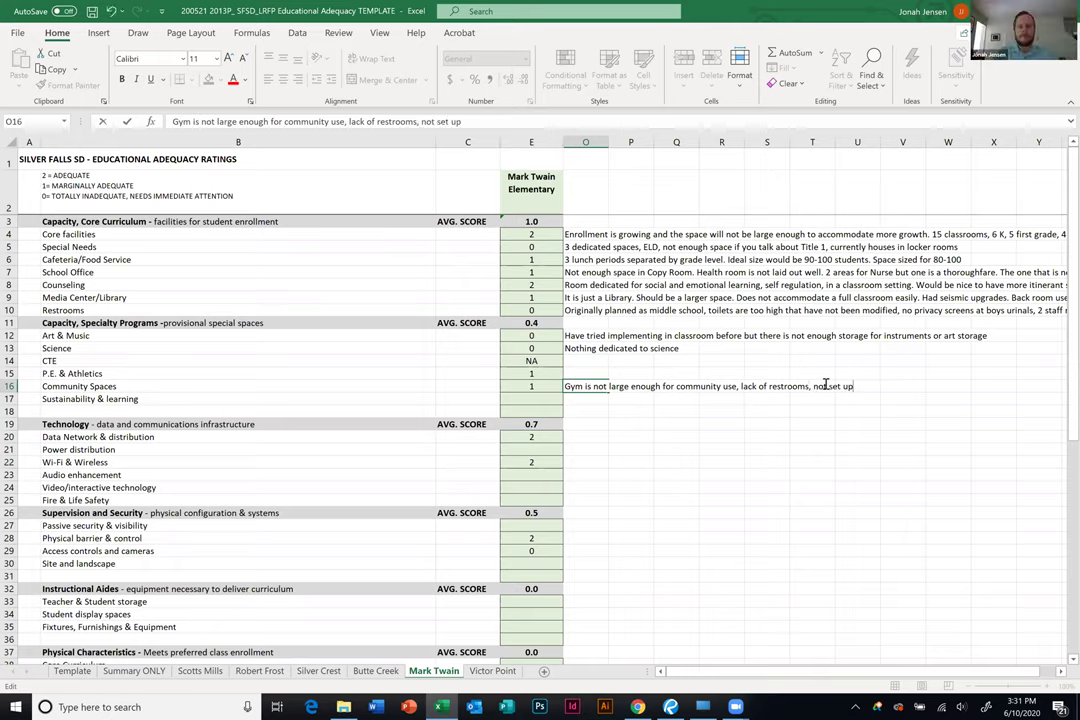
type(" for correct amenities")
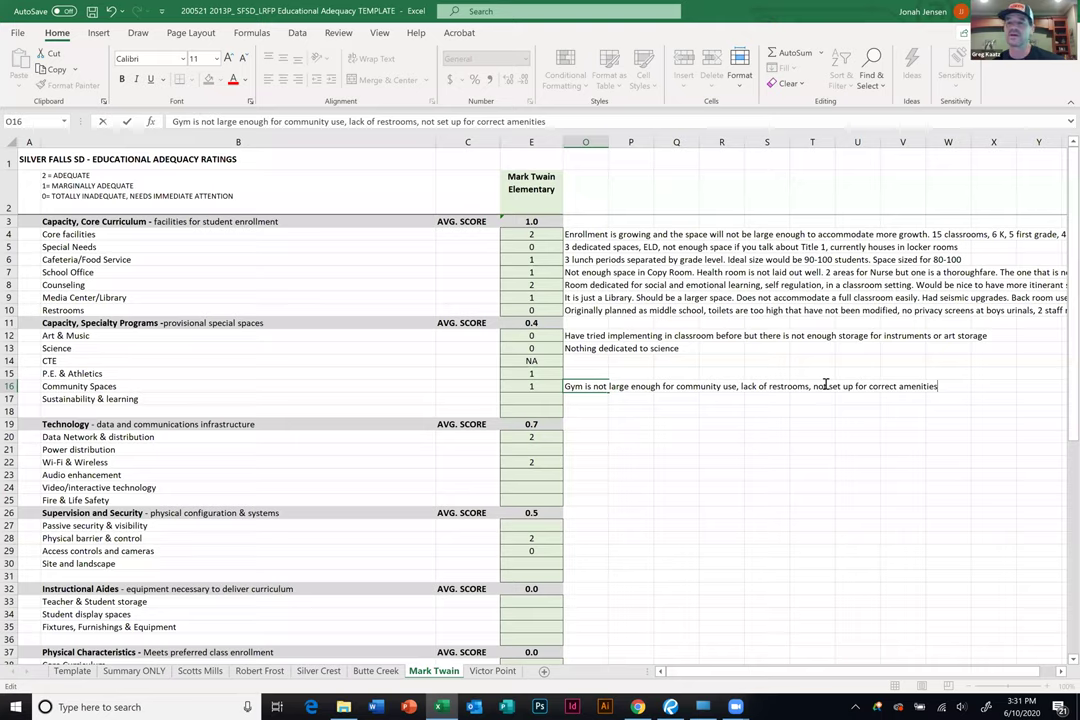
type(". No seating for")
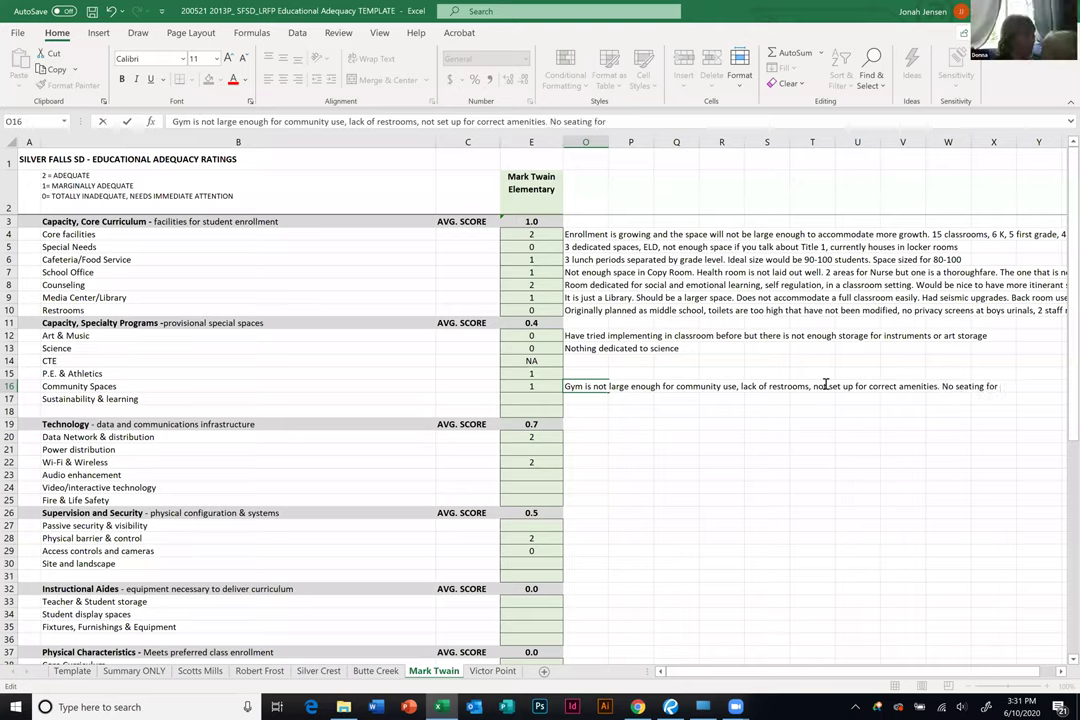
type(" visitors")
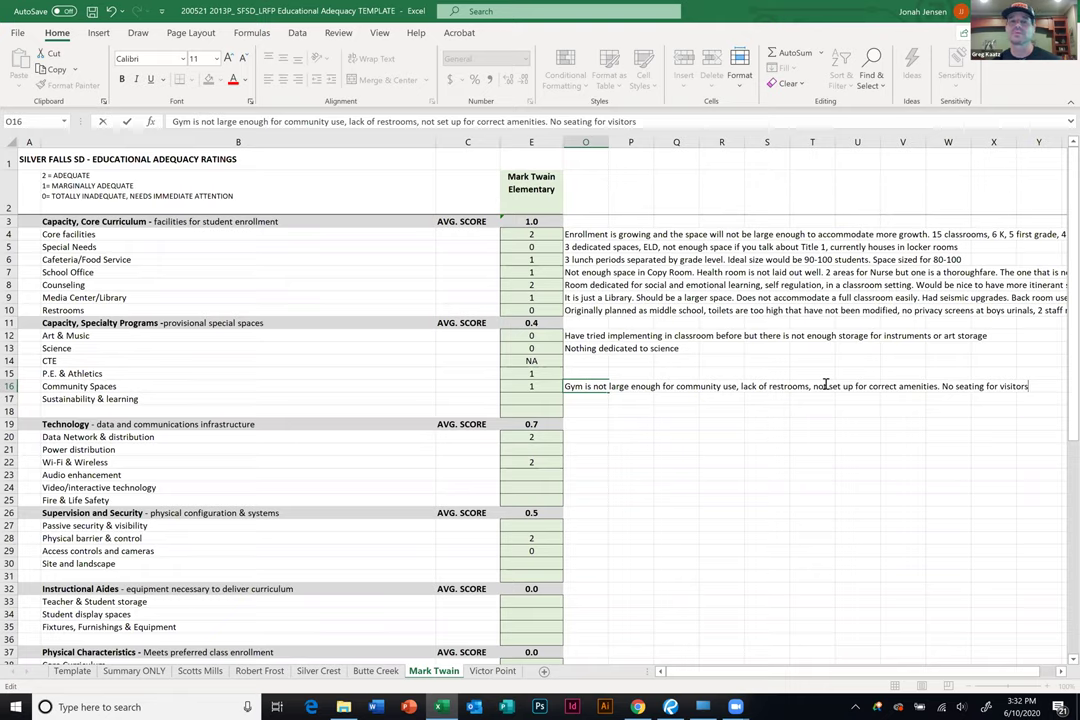
Append ", no access controls or zoming for after hour use" to the Community Spaces comment in O16.
type(", no access")
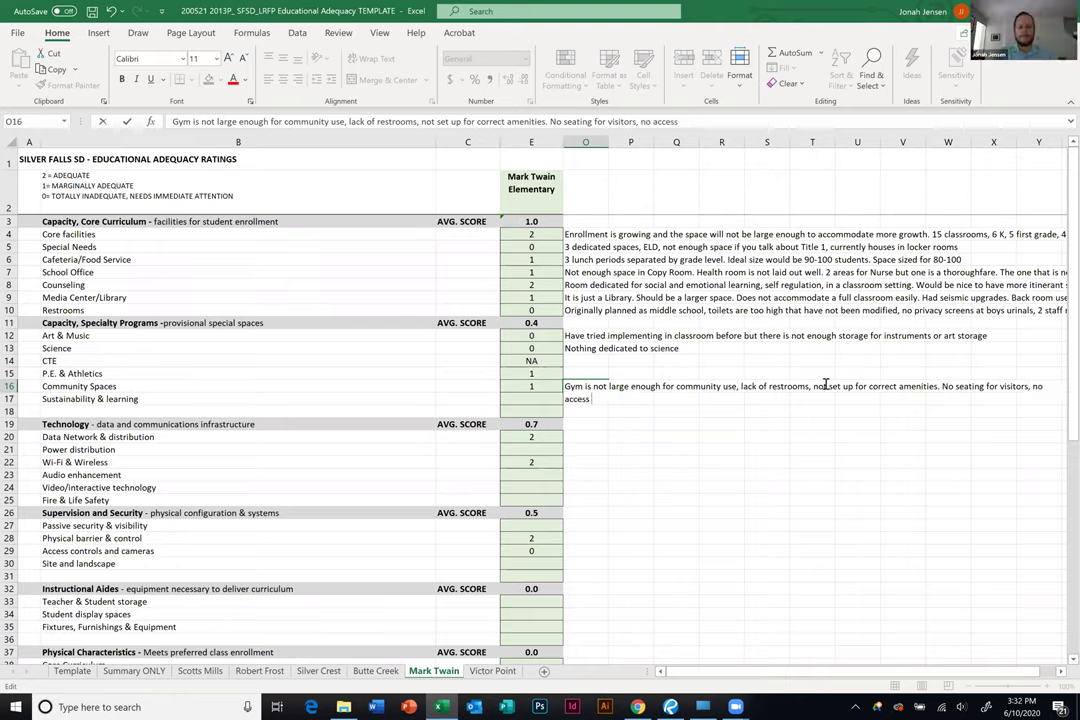
type(" controls")
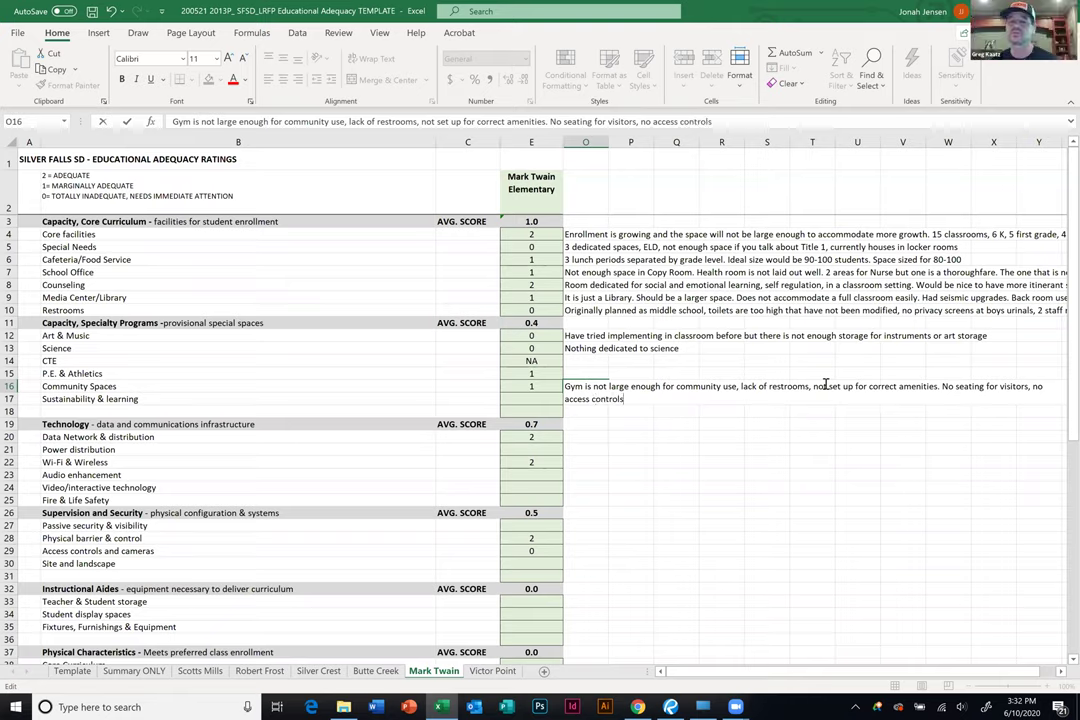
type(" for after hour use")
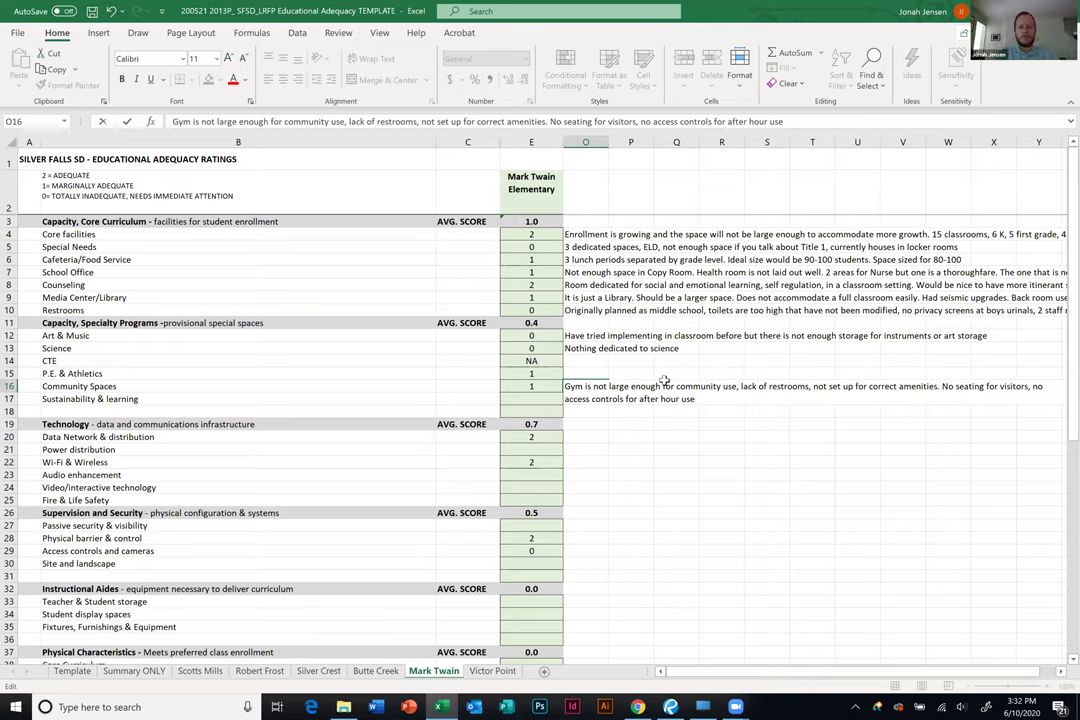
type("or zoming")
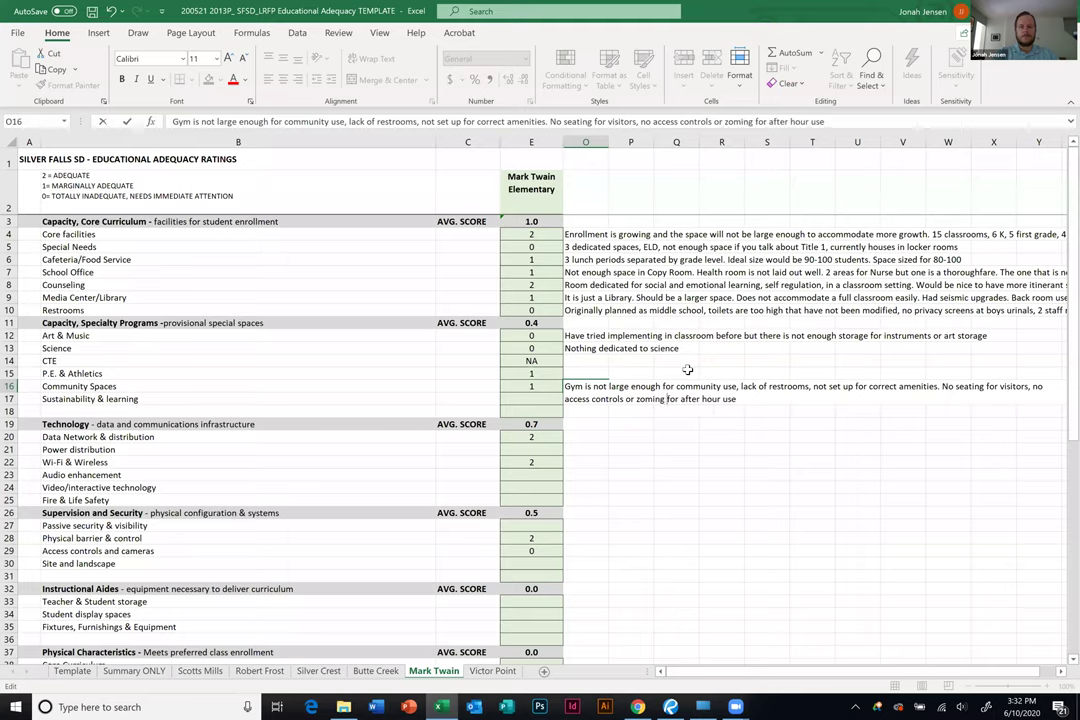
left_click(706, 499)
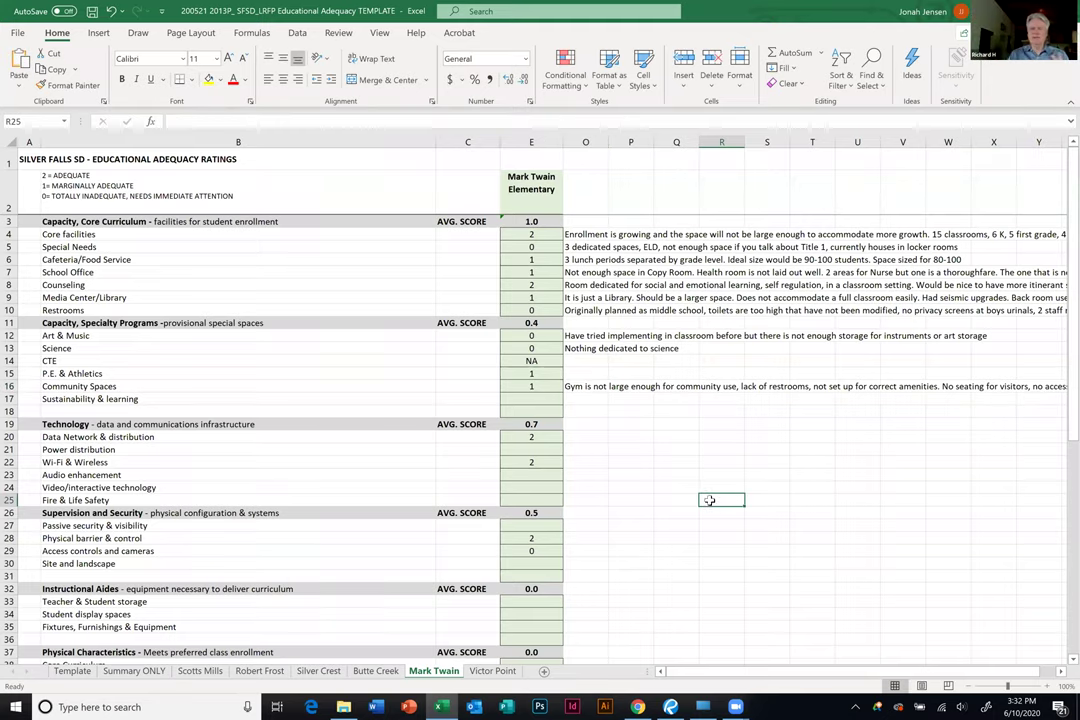
left_click(537, 400)
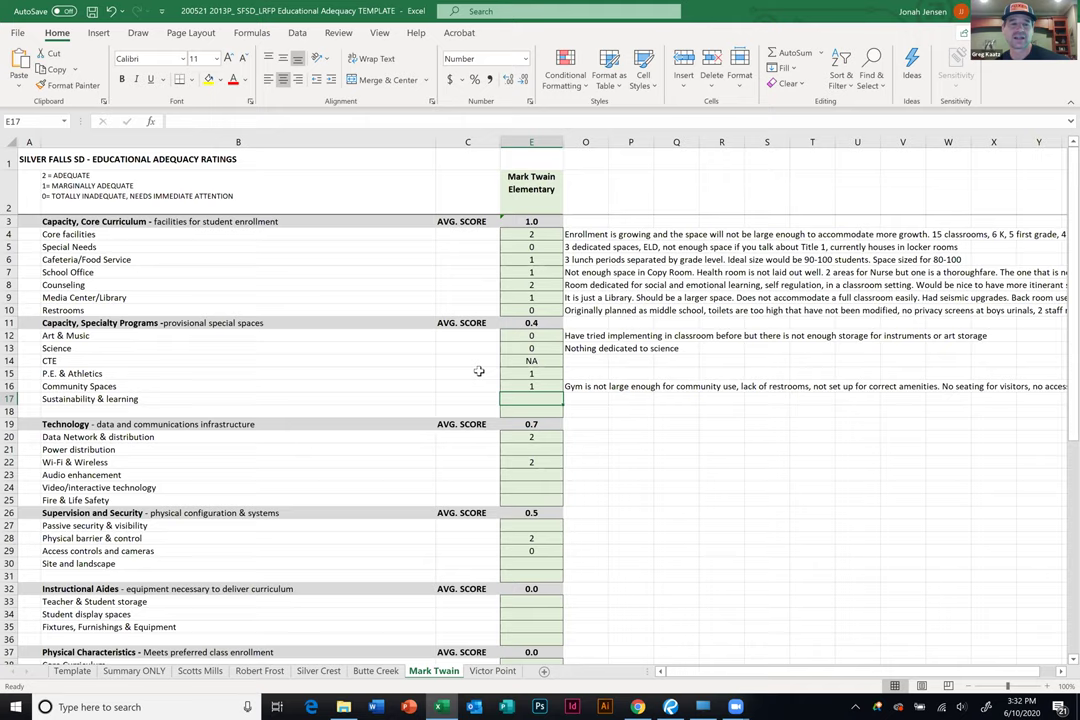
left_click(735, 423)
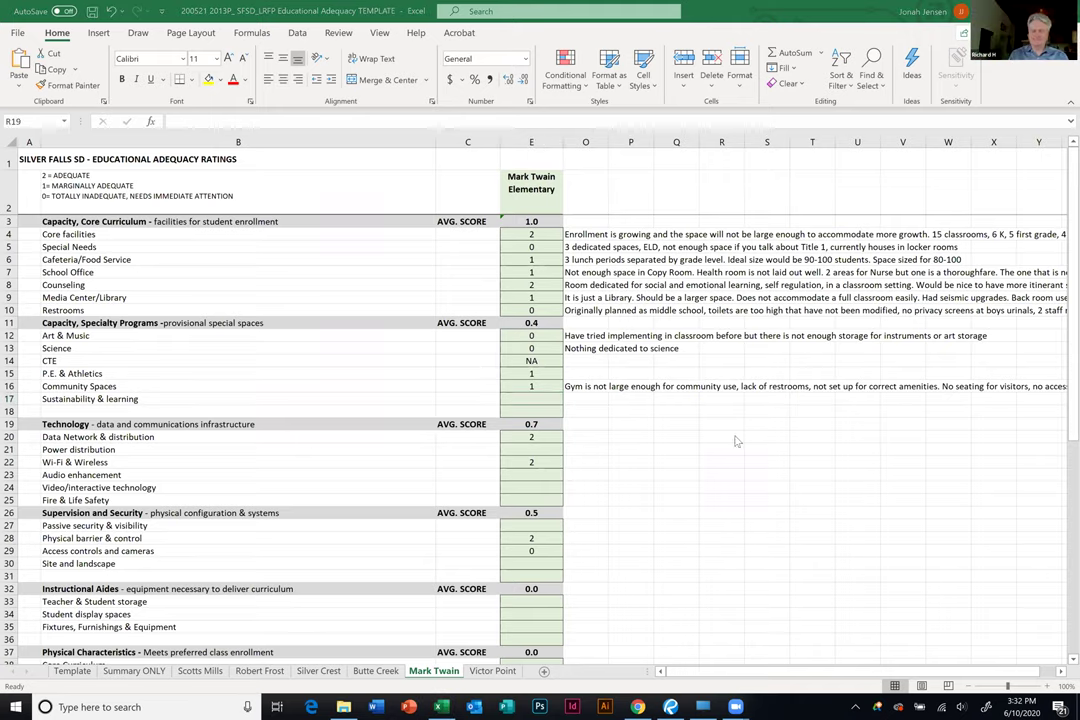
left_click(536, 398)
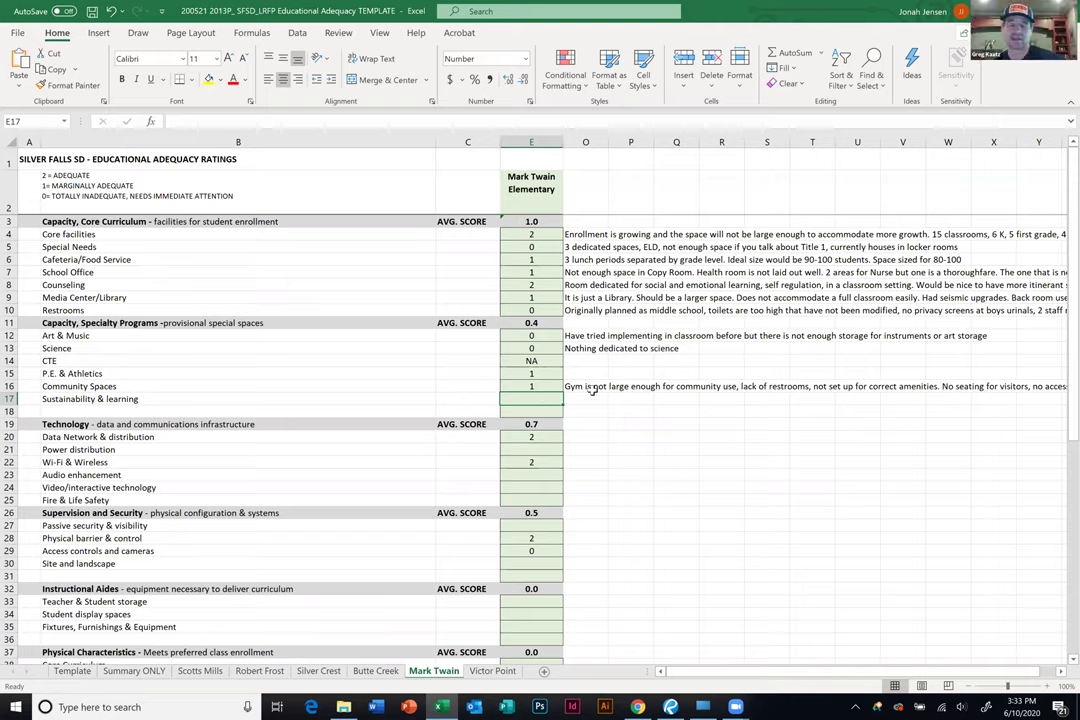
type("NA")
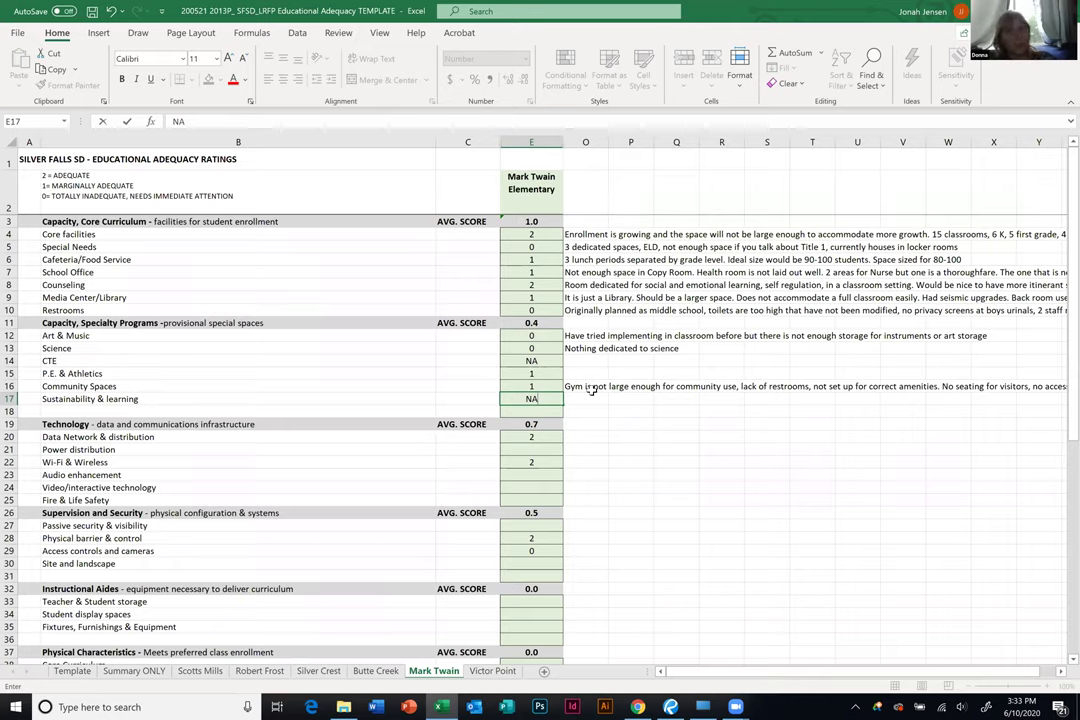
key("BackSpace")
key("BackSpace")
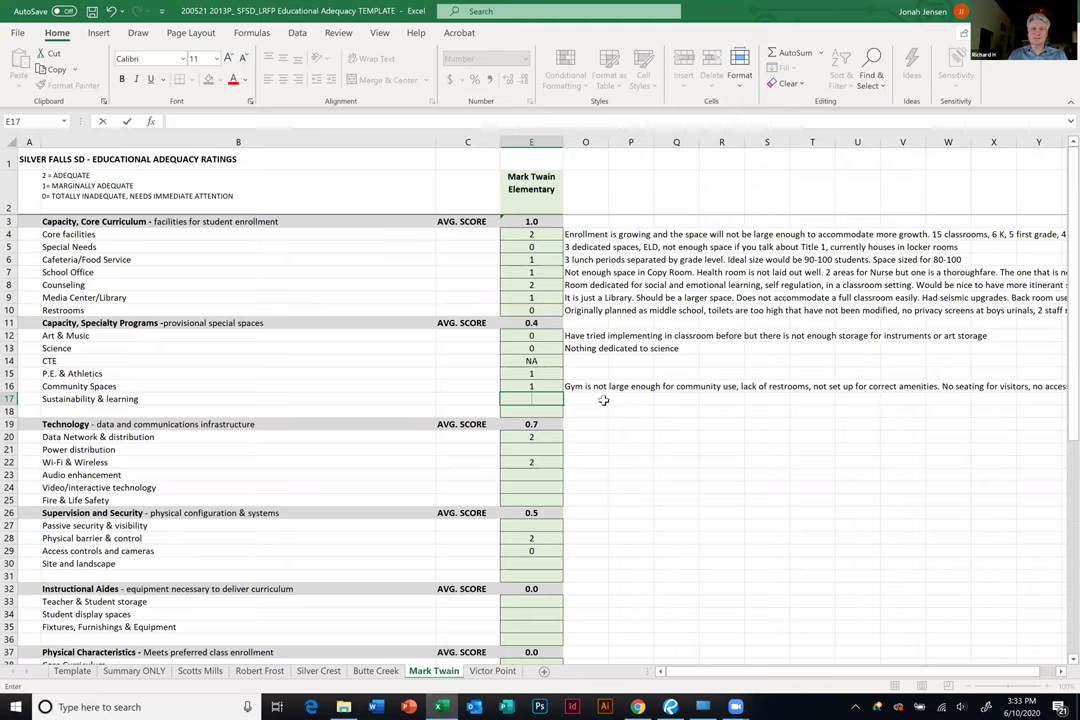
Enter the Sustainability & learning comment "Have wanted to start a garden but not enough space" in cell O17.
left_click(592, 397)
type("Have")
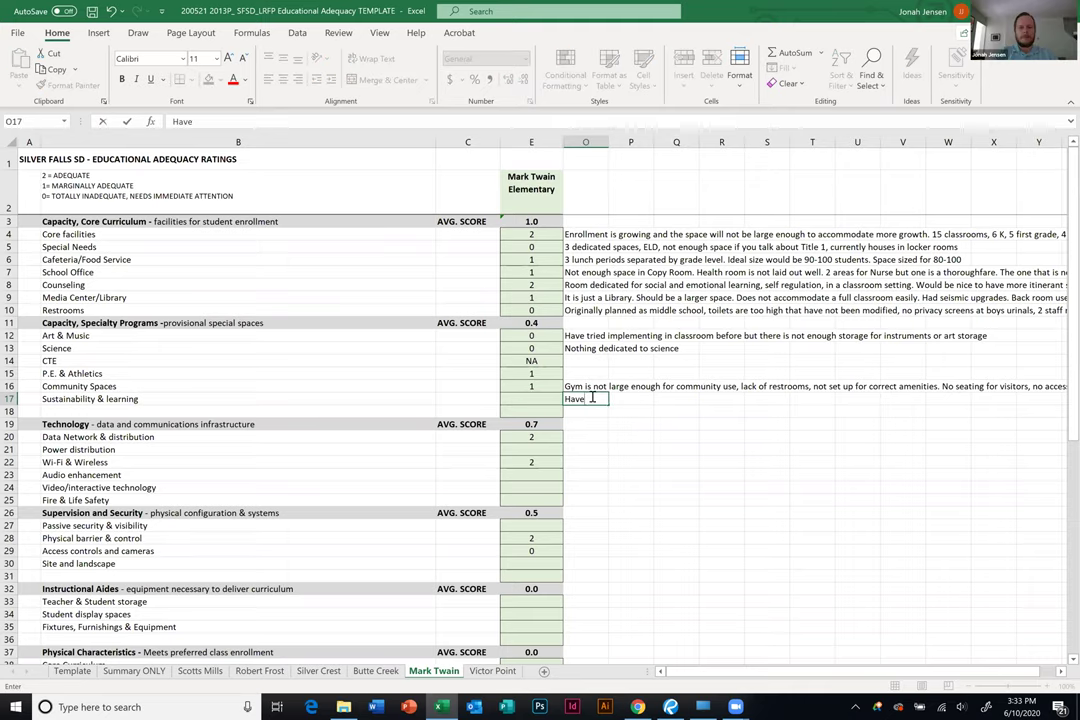
type(" wanted to start a")
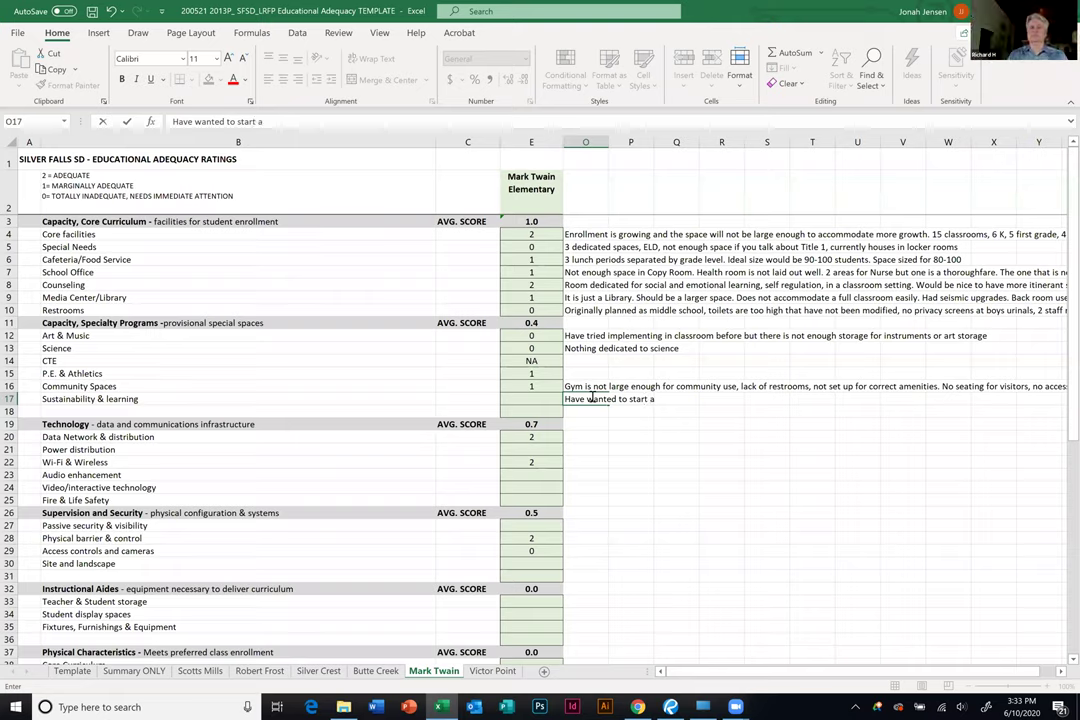
type(" garden bit")
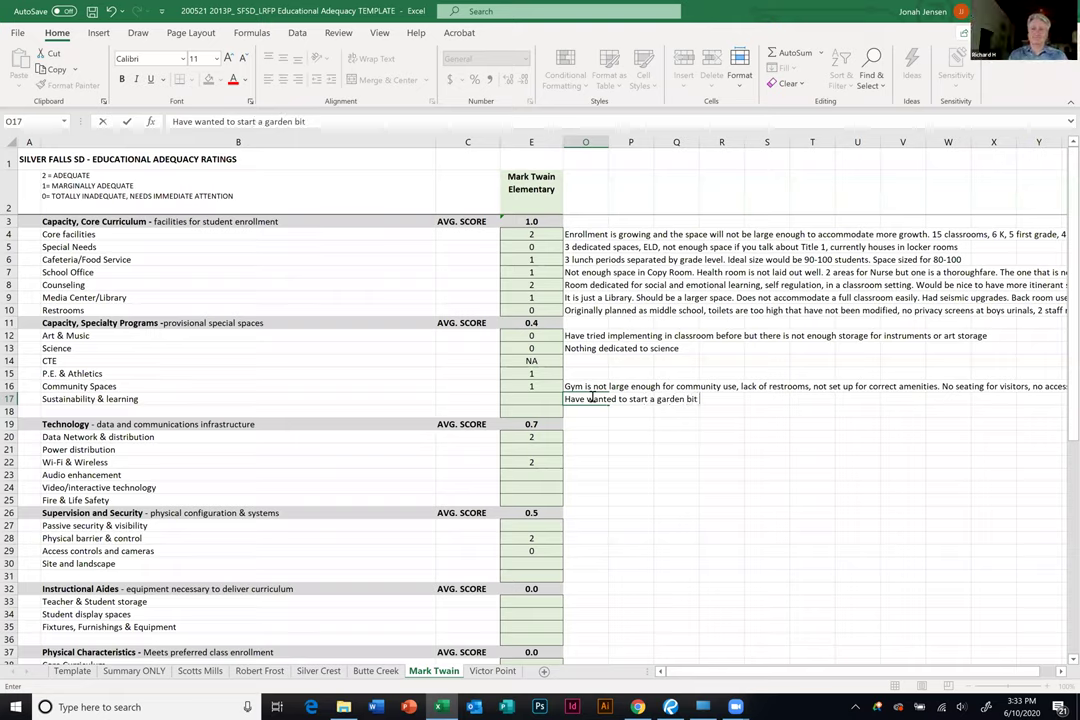
key("BackSpace")
key("BackSpace")
type("ut not enough space")
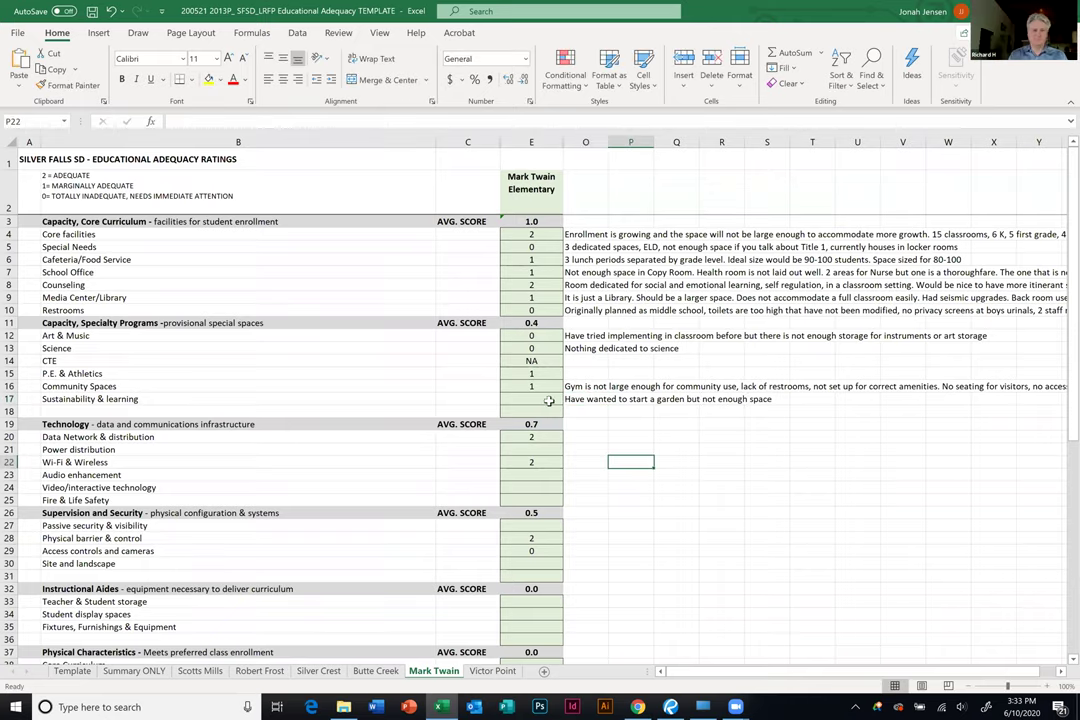
Enter a Sustainability & learning score of 0 in cell E17.
left_click(549, 400)
type("0")
left_click(545, 449)
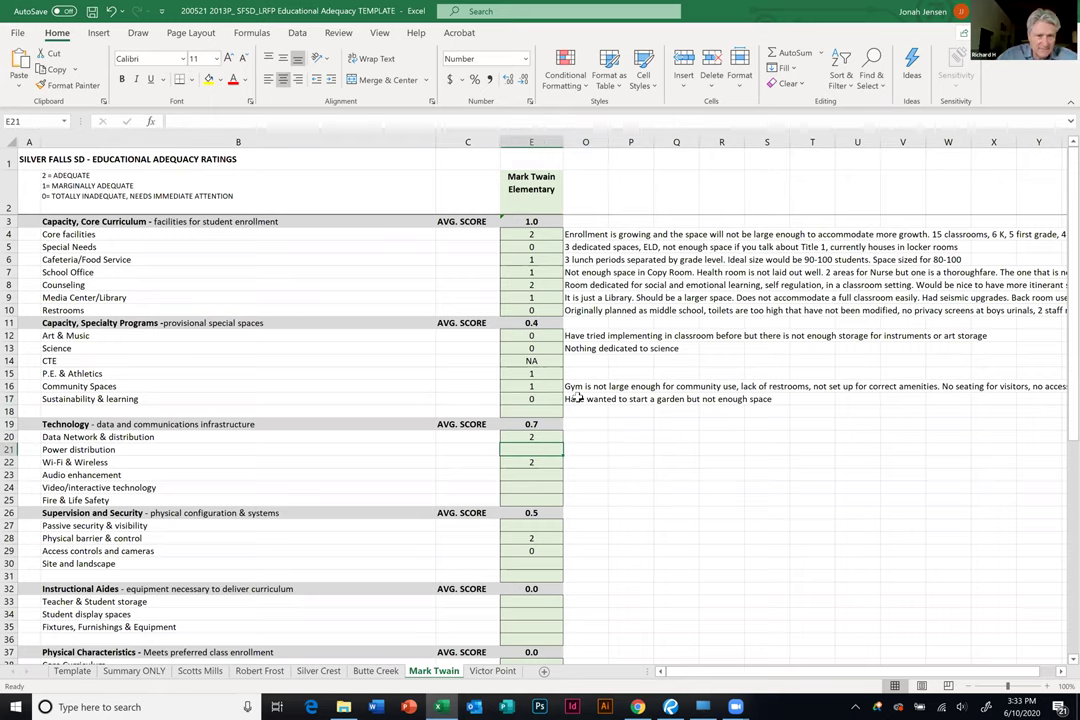
Insert "and composting program" after "garden" in the Sustainability & learning comment in O17.
left_click(591, 398)
key("F2")
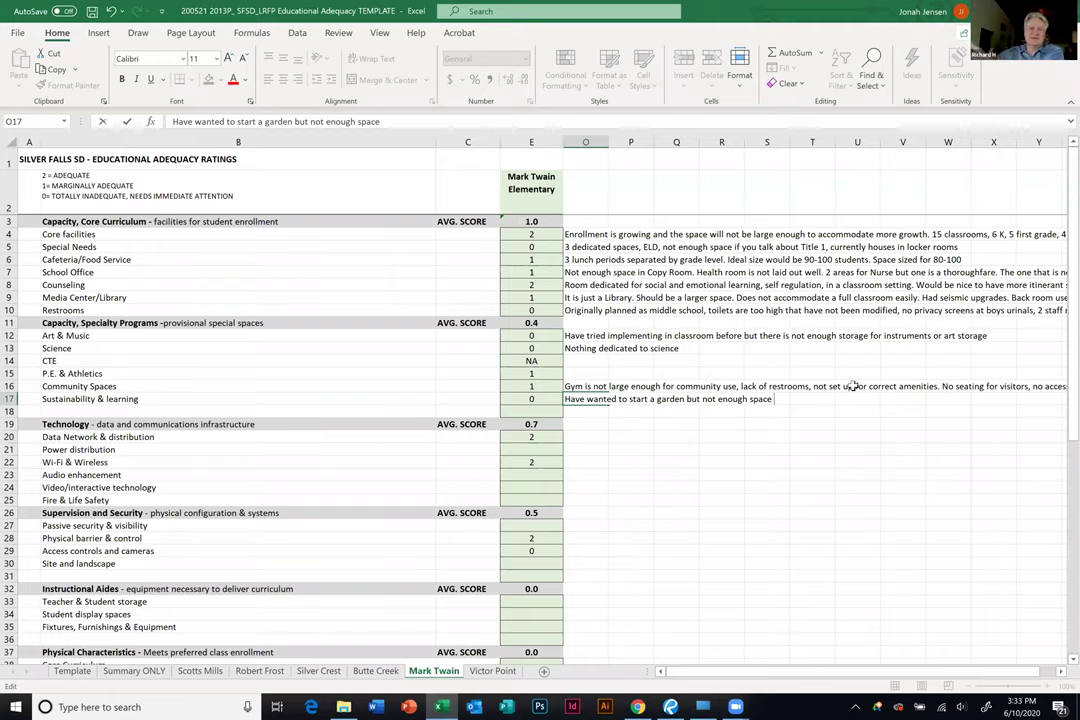
left_click(686, 399)
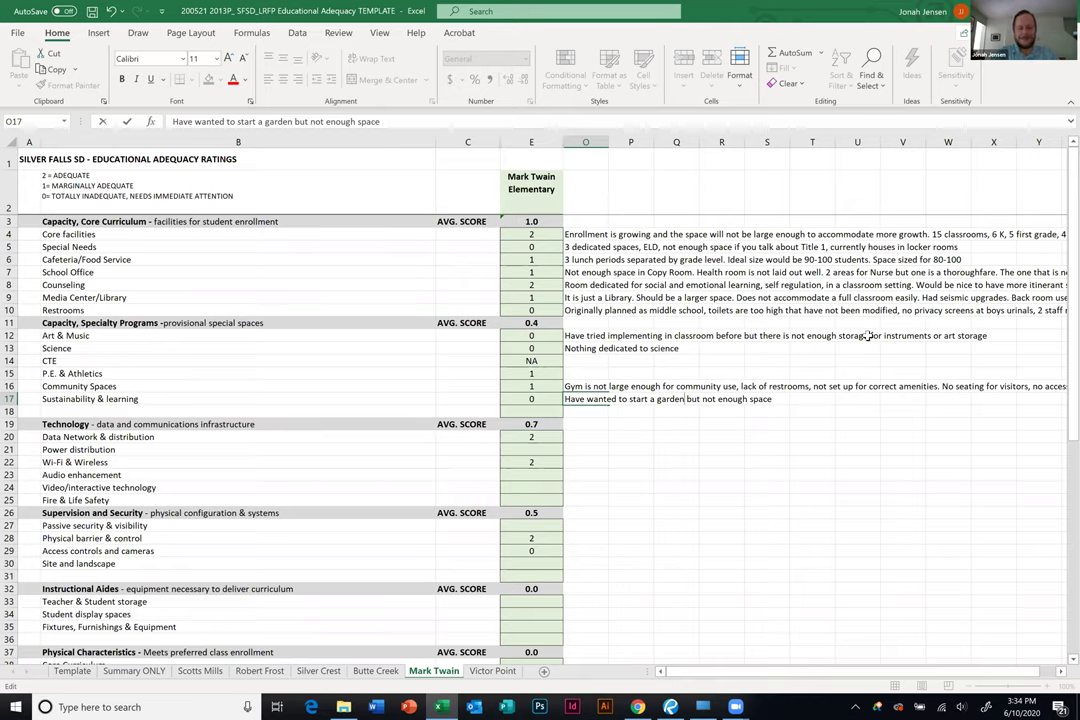
type("and compo")
type("sit")
type("ng ")
type("program")
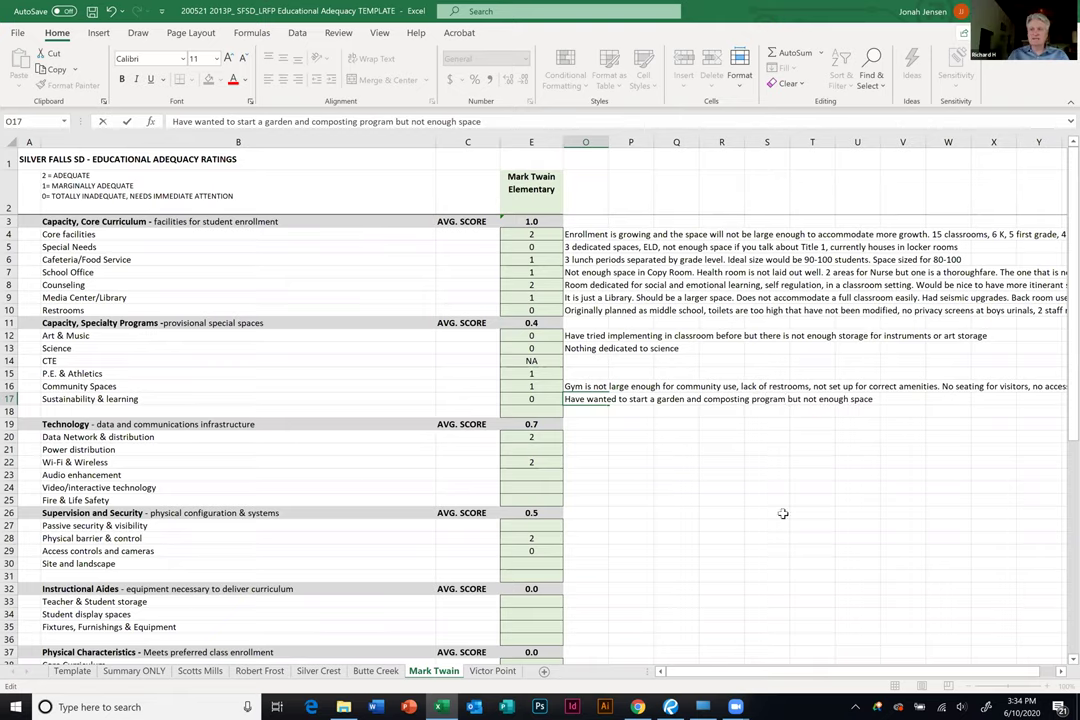
left_click(770, 512)
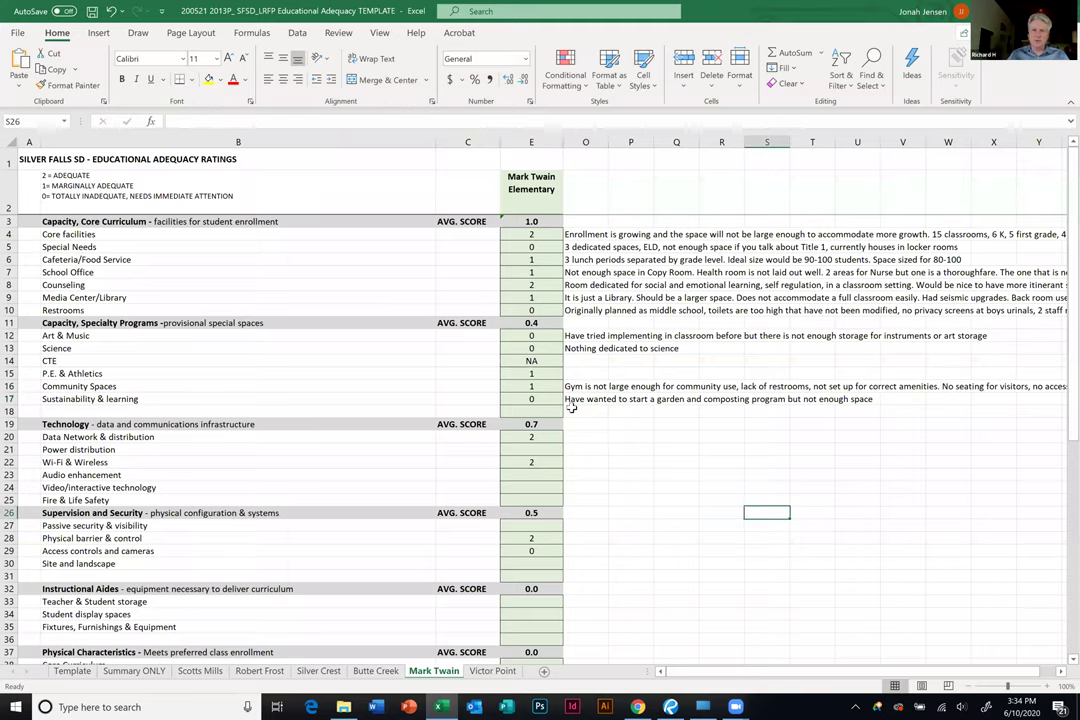
Enter the Data Network & distribution comment "Just received a grant and had updates" in cell O20.
scroll(216, 432, "down", 4)
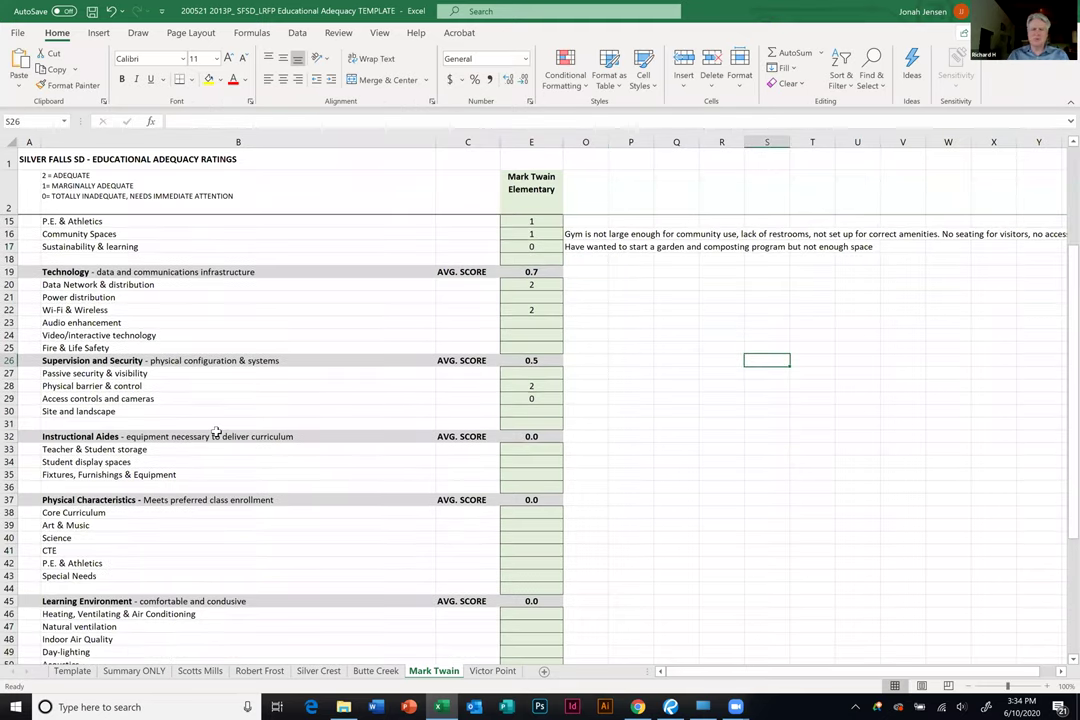
left_click(535, 285)
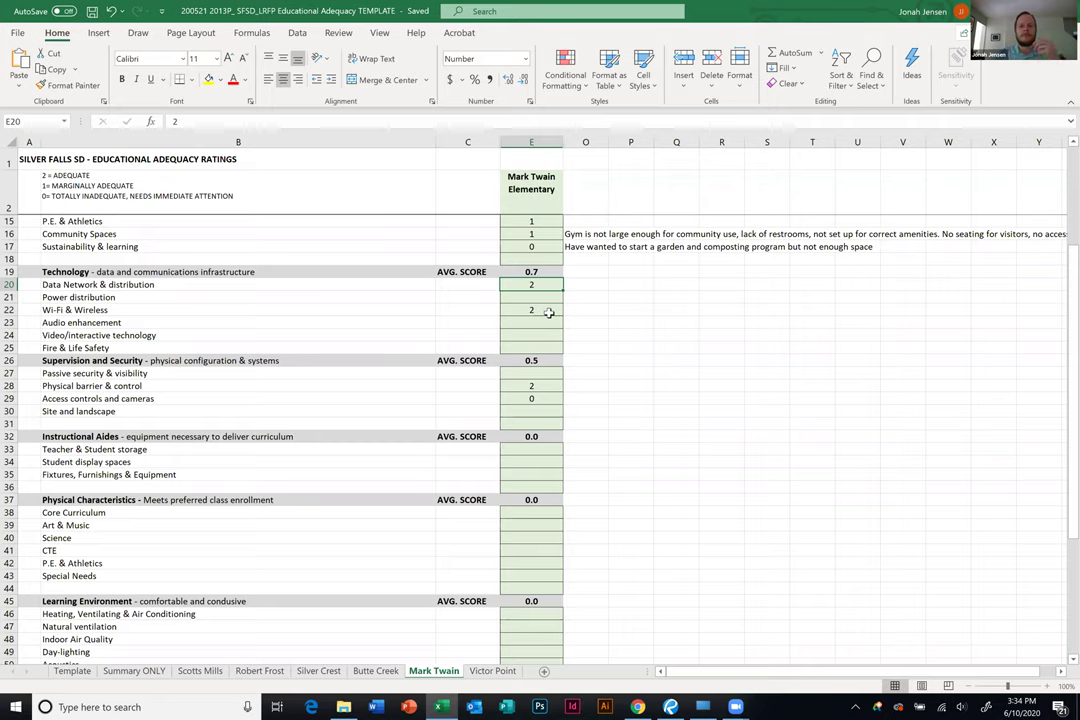
left_click(591, 284)
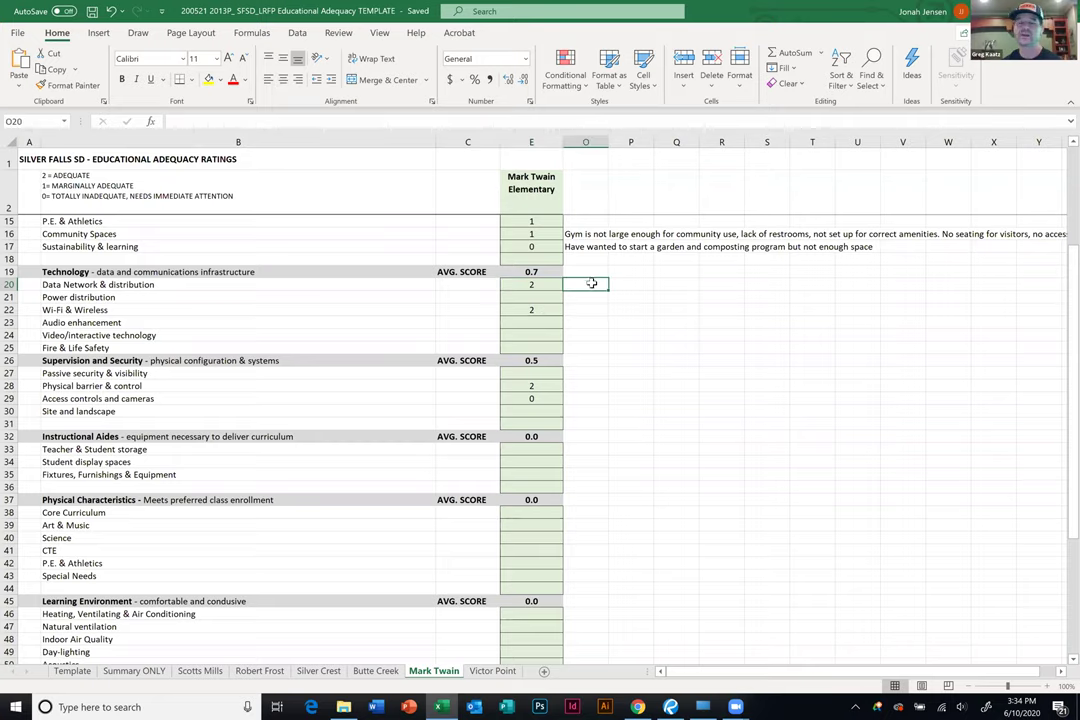
type("Just recei")
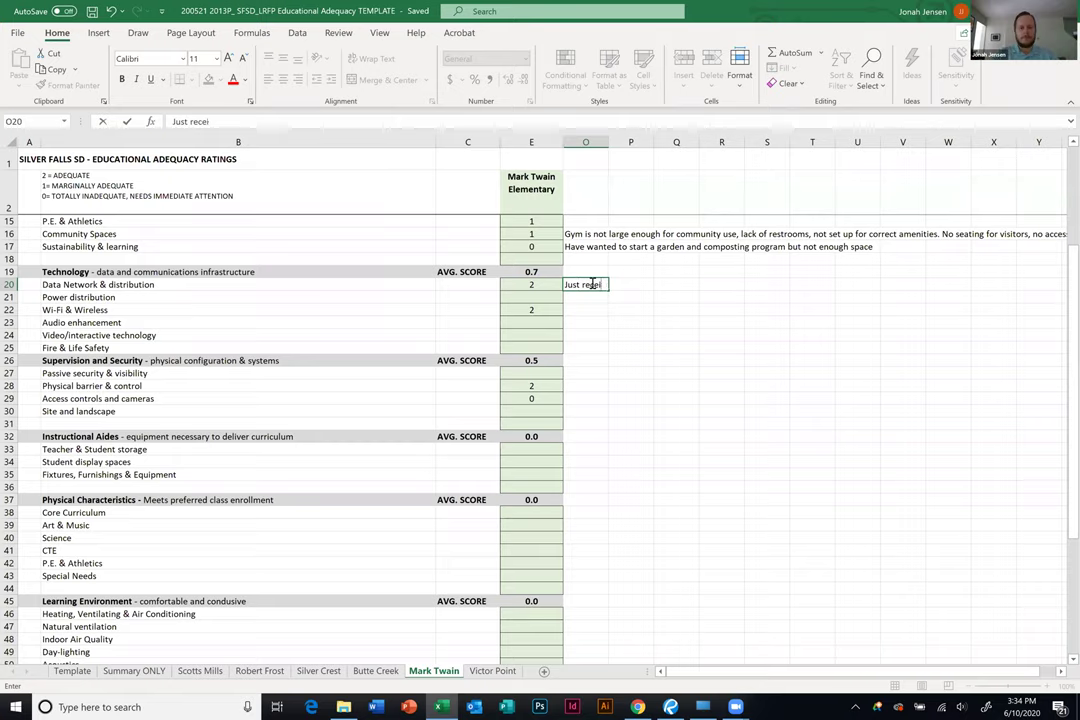
type("ved a grnat and")
key("BackSpace")
key("BackSpace")
key("BackSpace")
key("BackSpace")
key("BackSpace")
key("BackSpace")
key("BackSpace")
key("BackSpace")
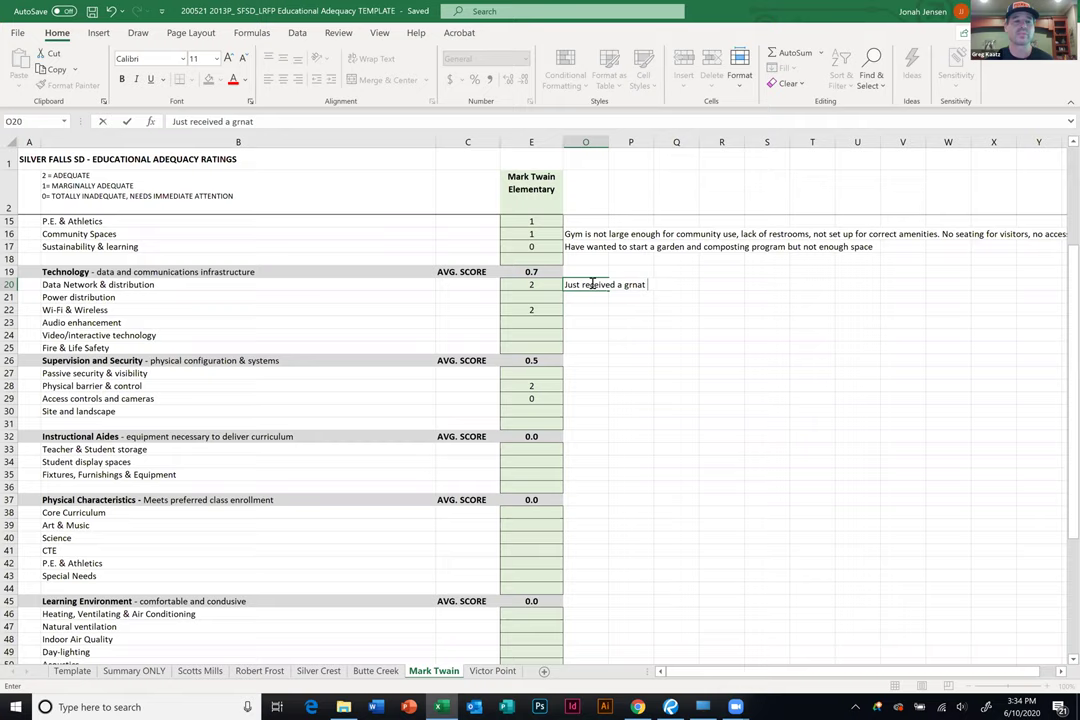
type("ant a")
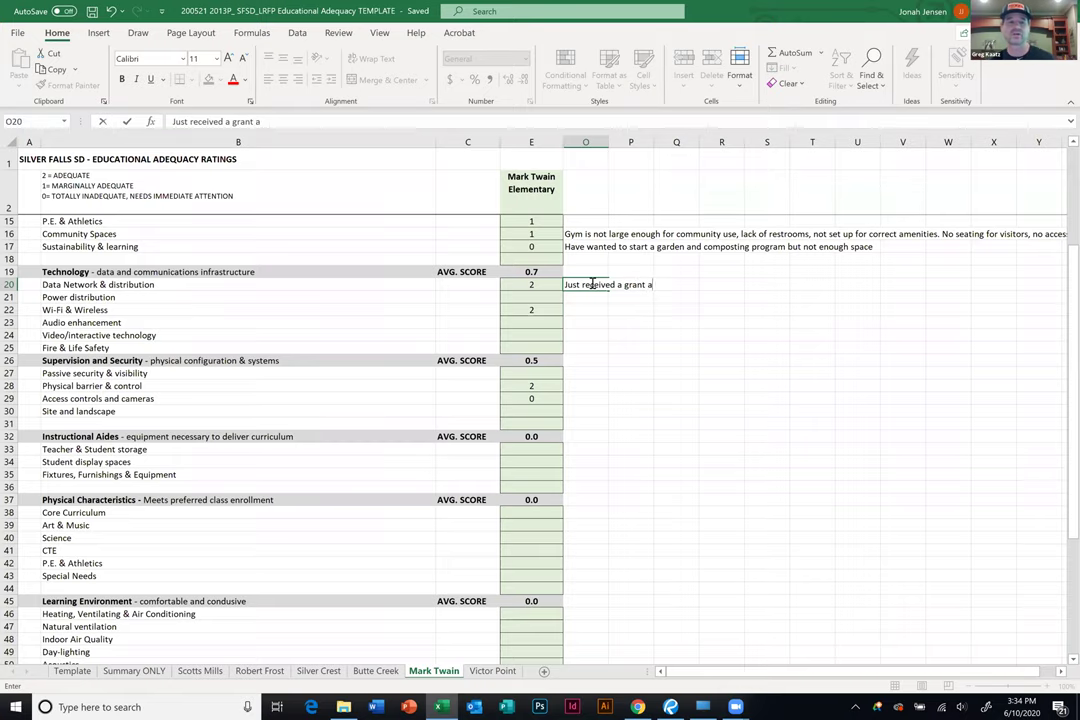
type("nd had updates")
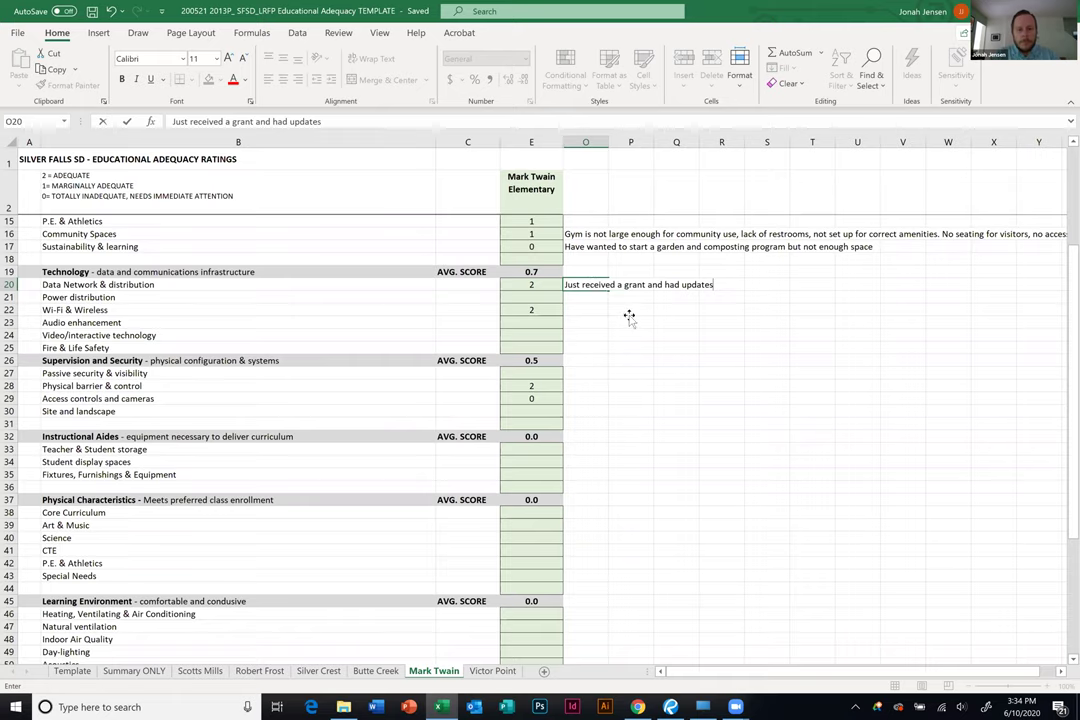
left_click(614, 309)
Enter the Power distribution comment "Not enough outlets in classrooms" in cell O21.
left_click(588, 294)
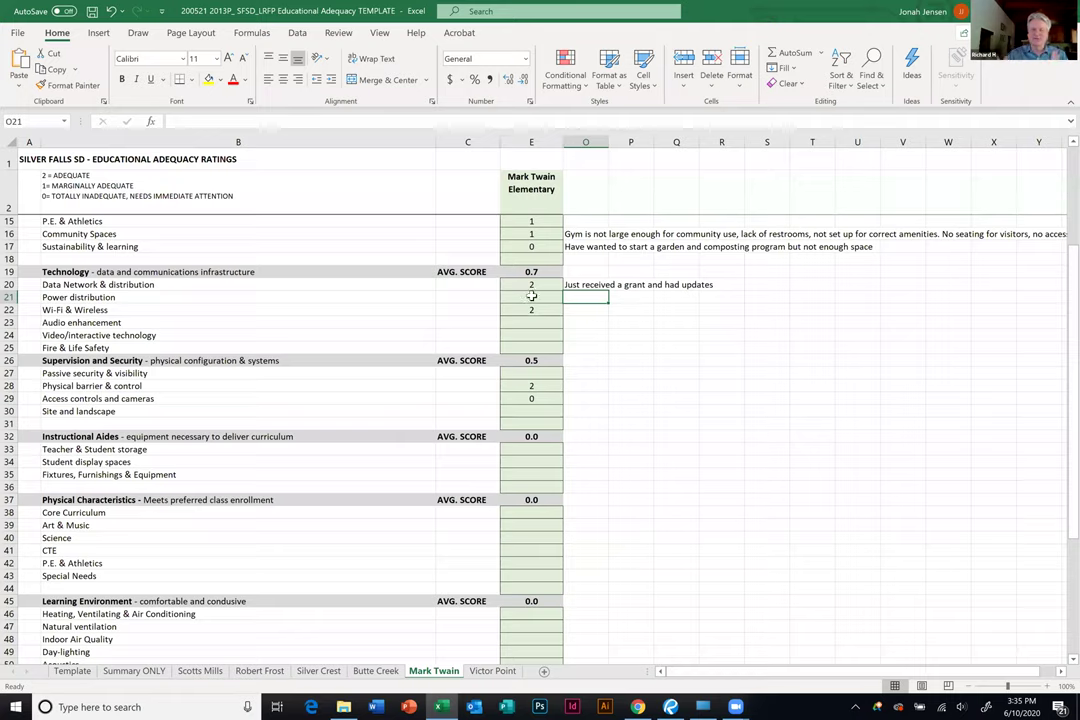
key("Left")
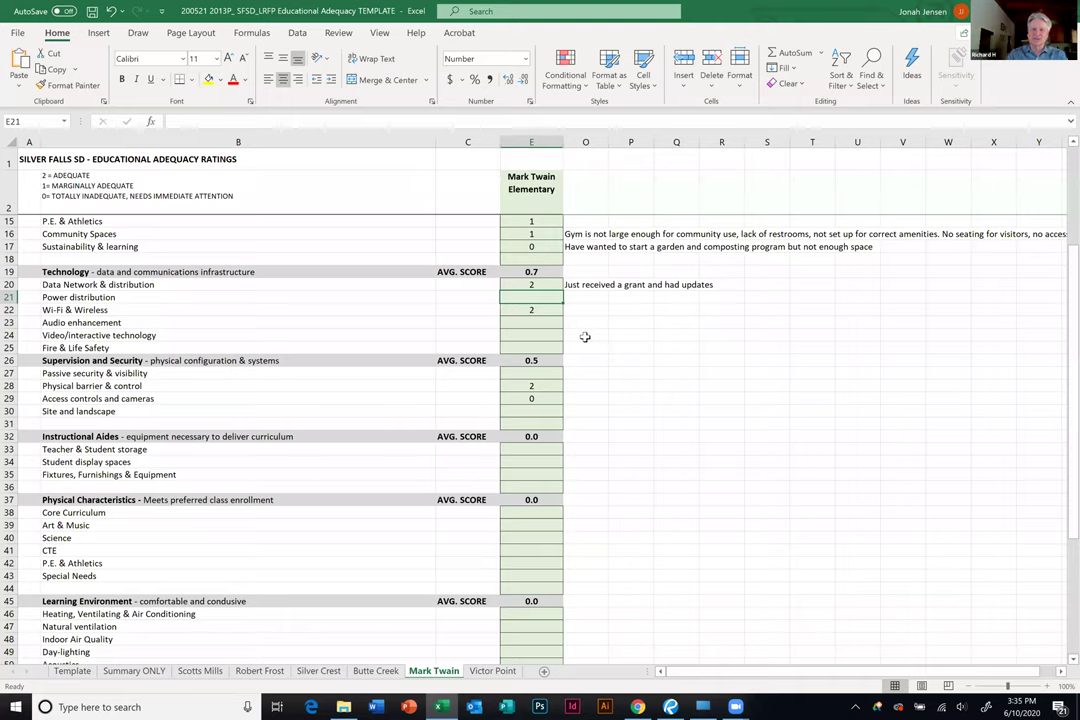
left_click(585, 296)
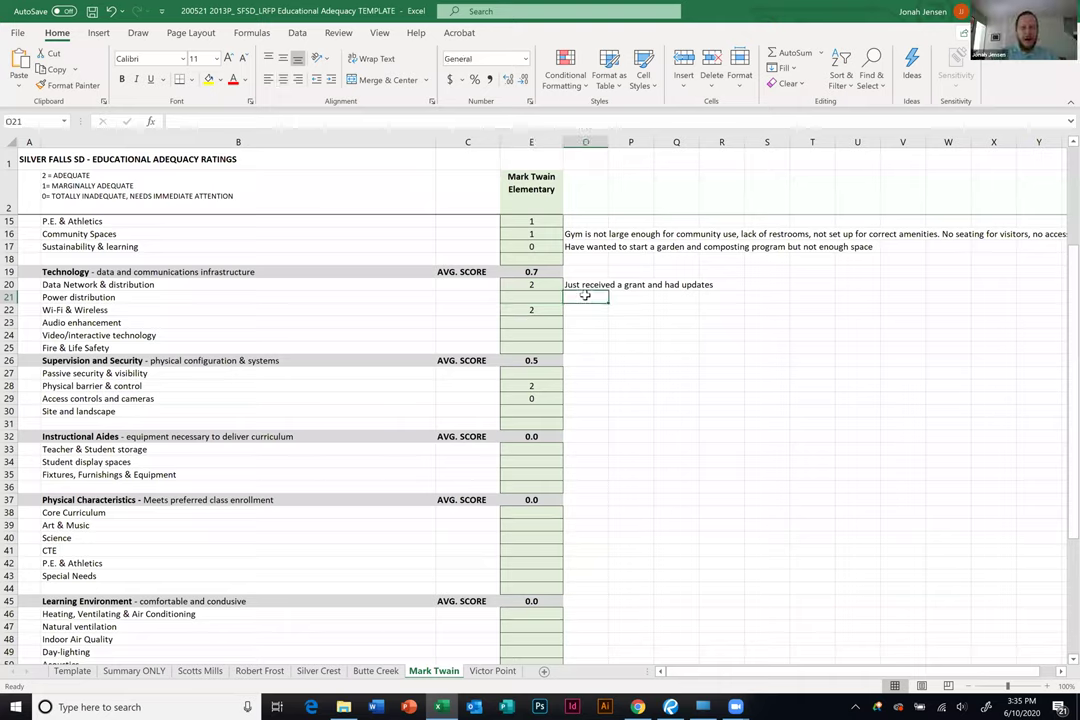
type("Not enough")
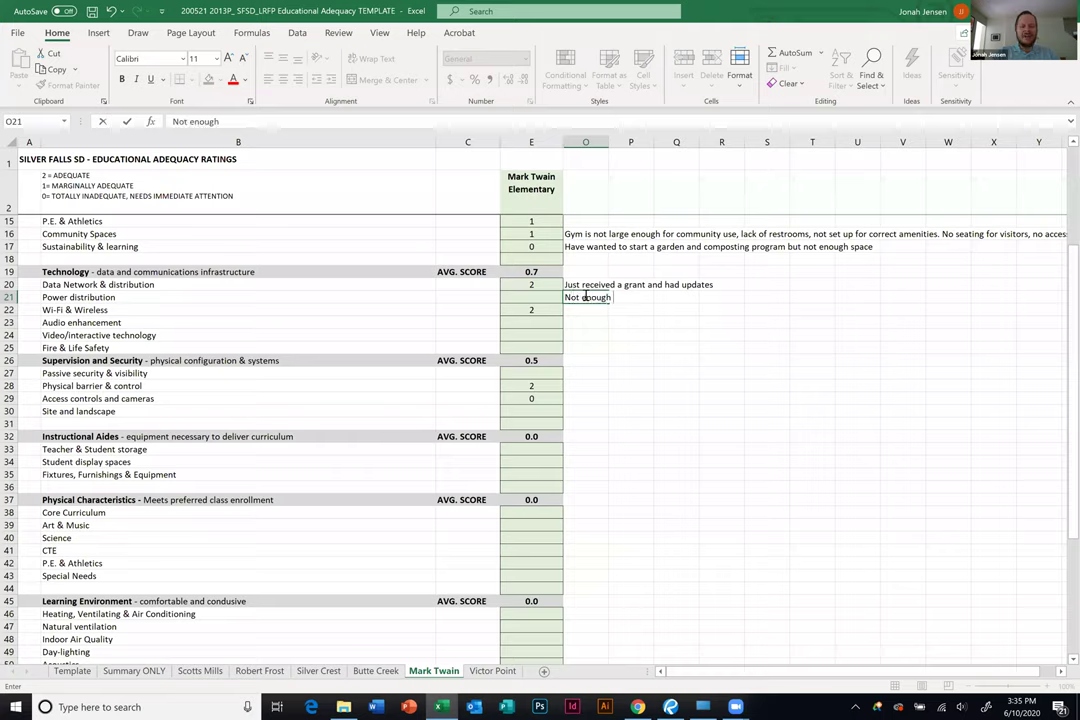
type(" outlets in classrooms")
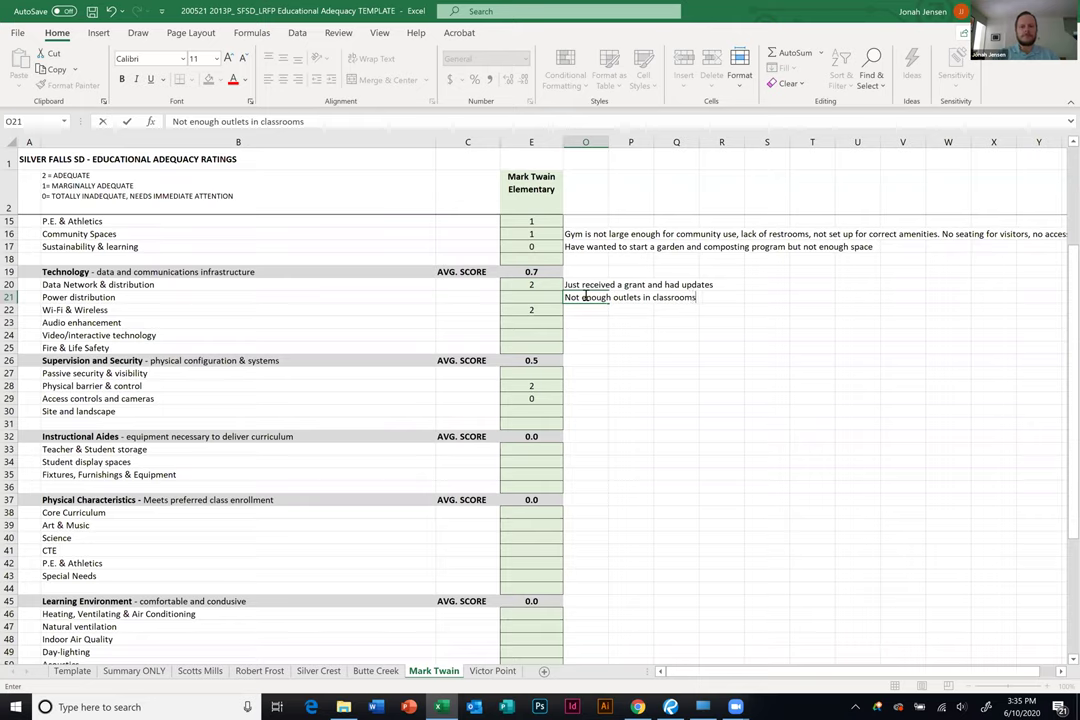
Enter scores of 0 for Power distribution in cell E21 and 2 for Wi-Fi & Wireless in cell E22.
left_click(551, 297)
type("0")
left_click(575, 348)
left_click(530, 310)
type("2")
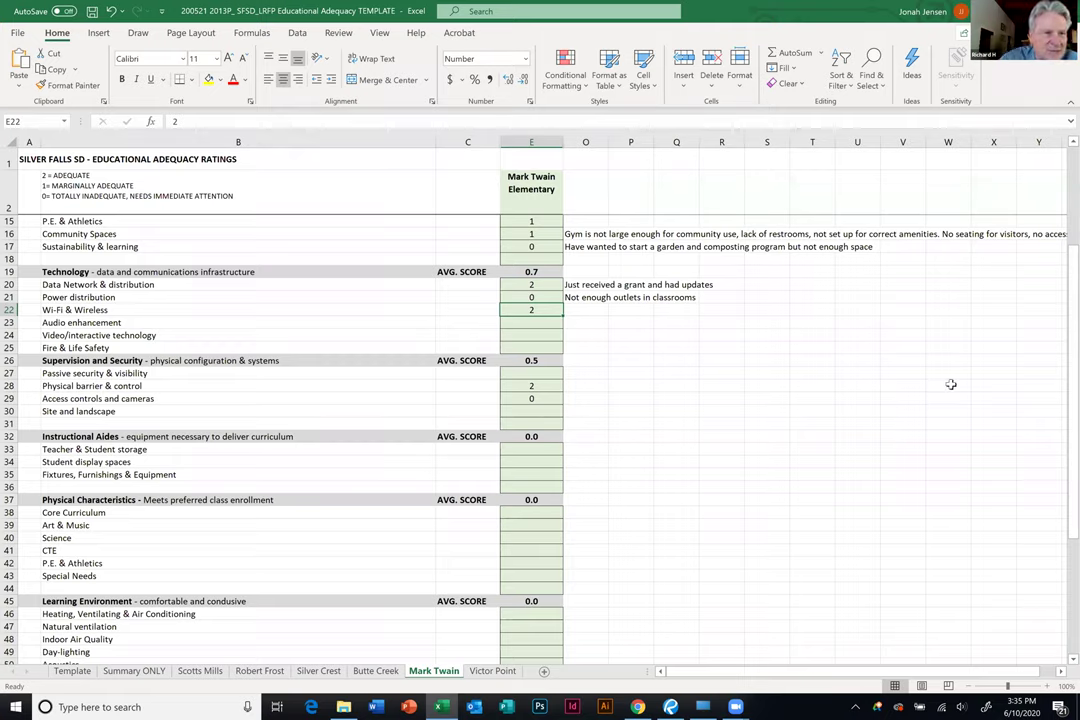
Enter an Audio enhancement score of 0 in cell E23.
left_click(539, 323)
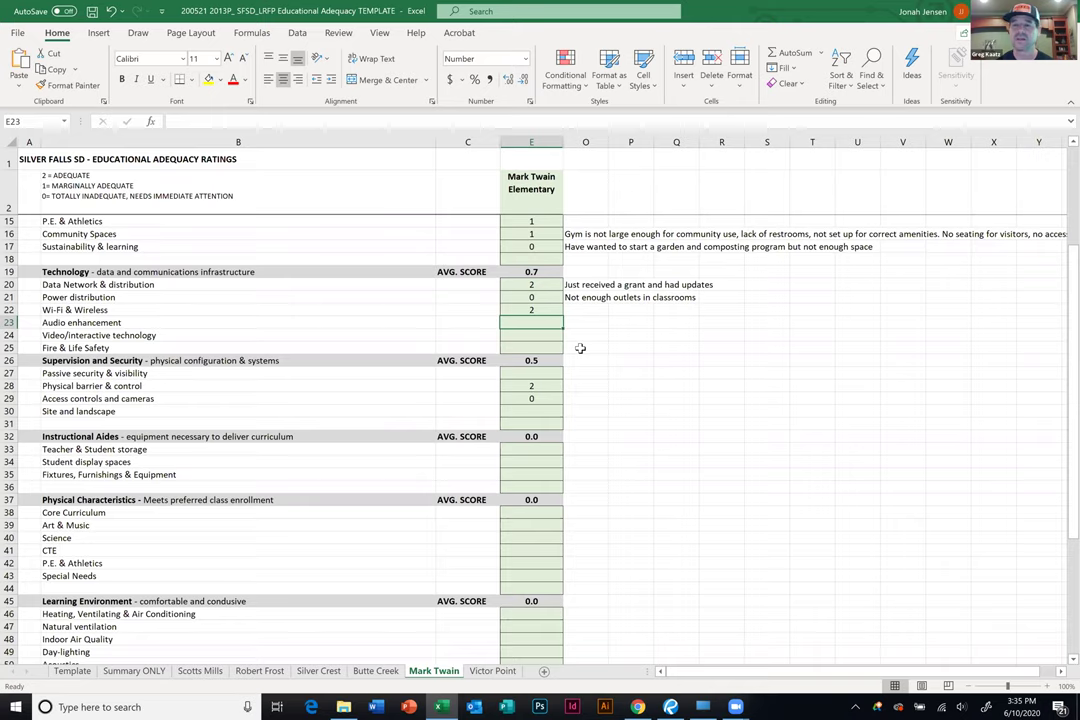
type("0")
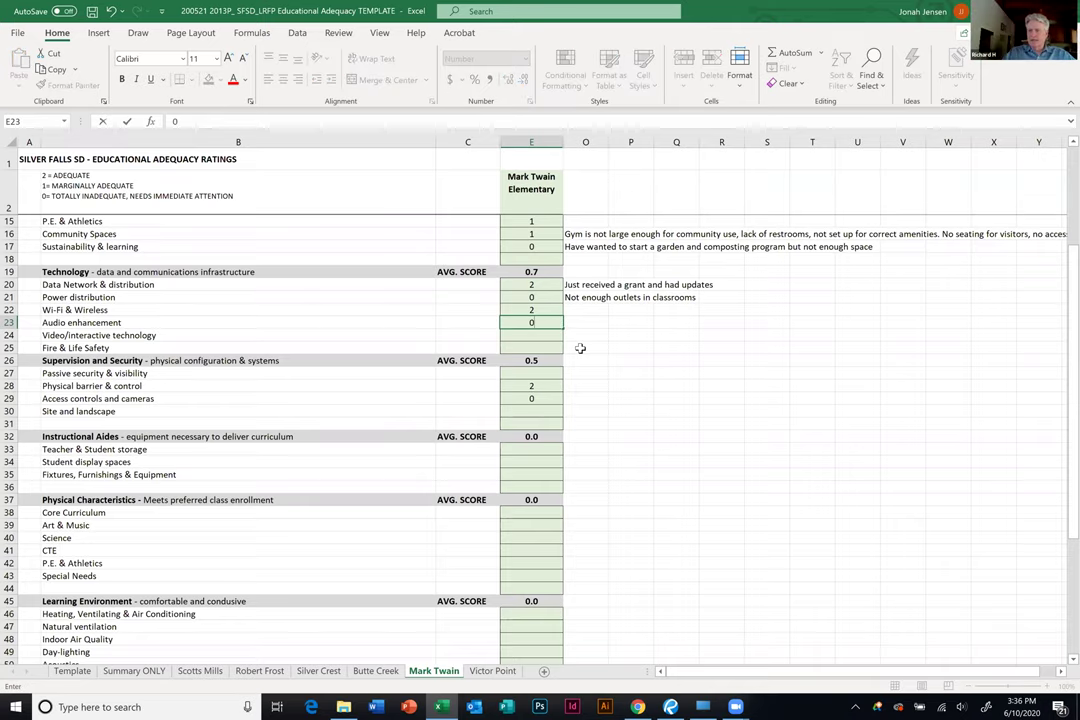
key("Return")
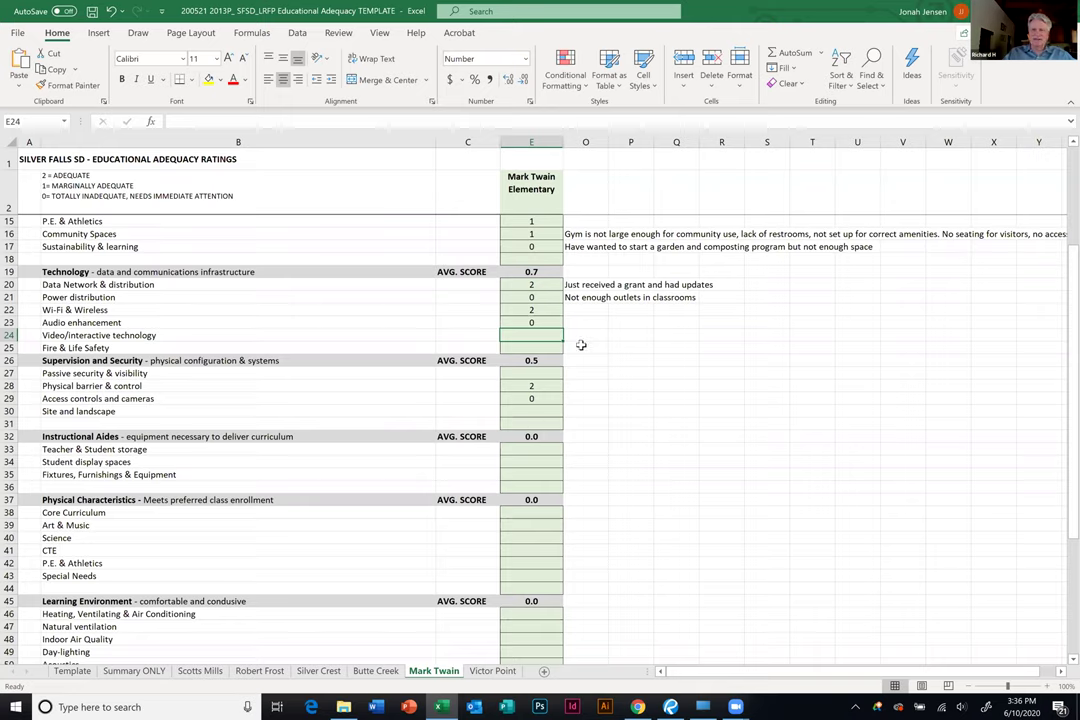
Enter the Video/interactive technology comment "All classrooms have a TV or projector. Some are hooked up to Apple TV" in cell O24.
left_click(585, 339)
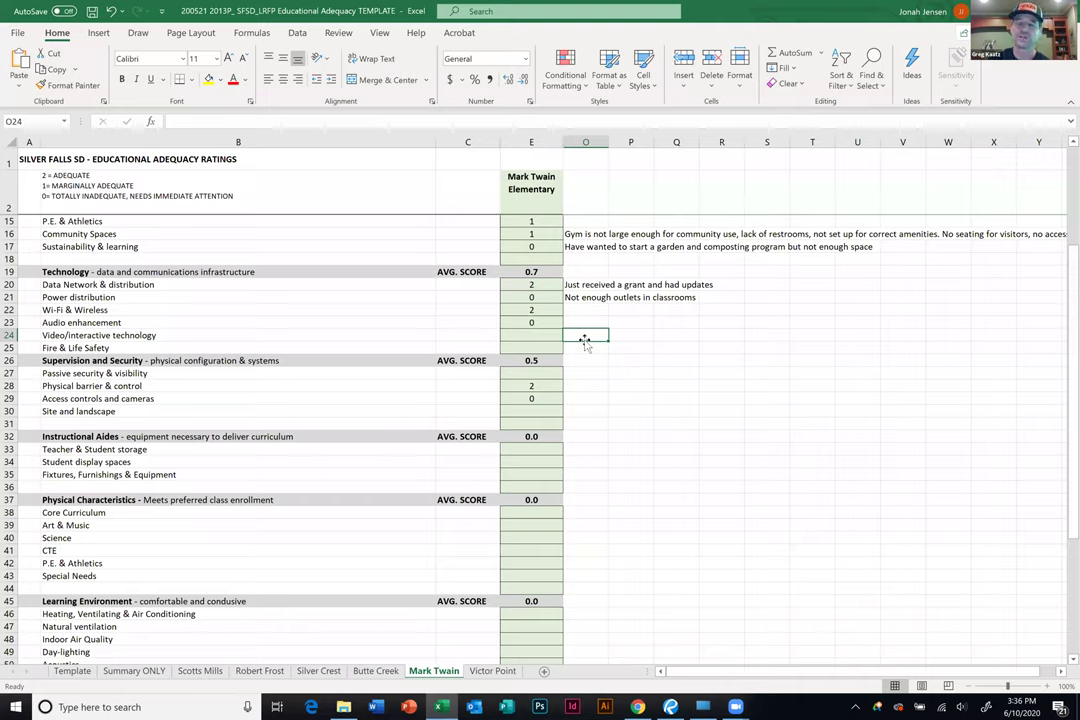
type("All")
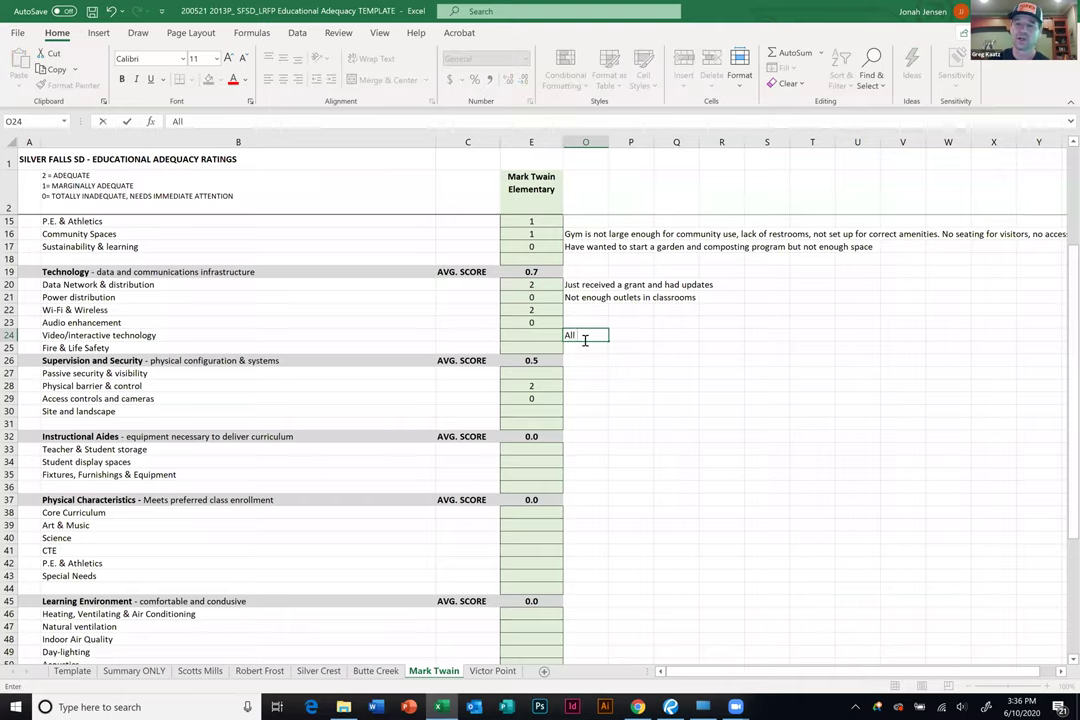
type(" classrooms have a TV or projector")
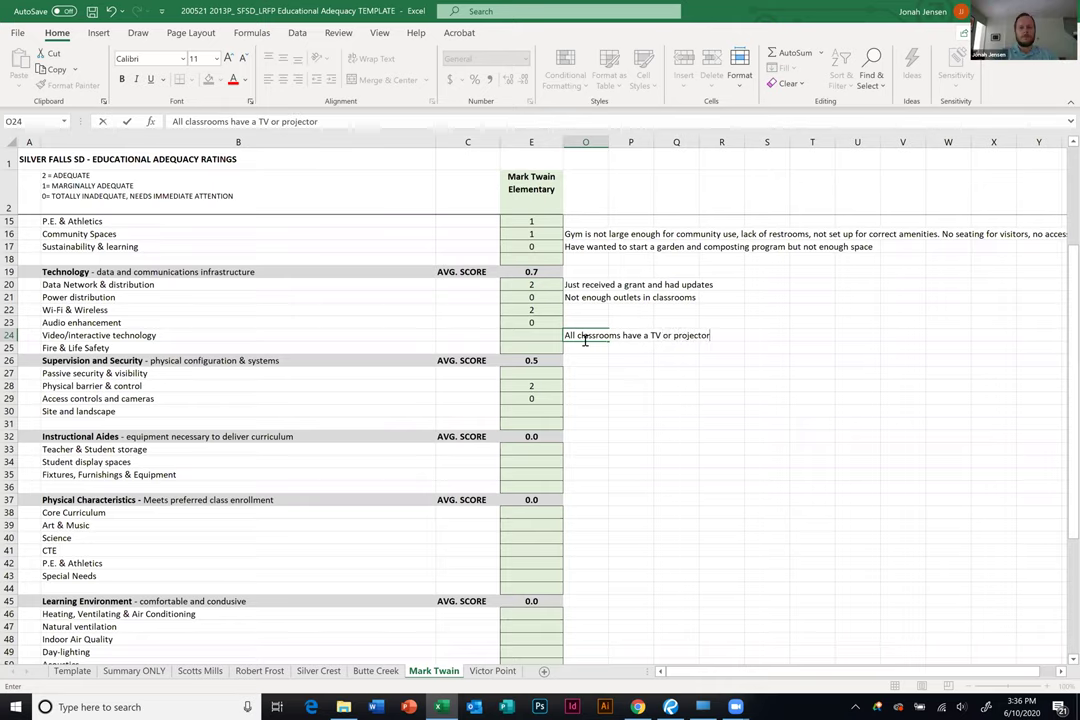
type(". Some are hooked")
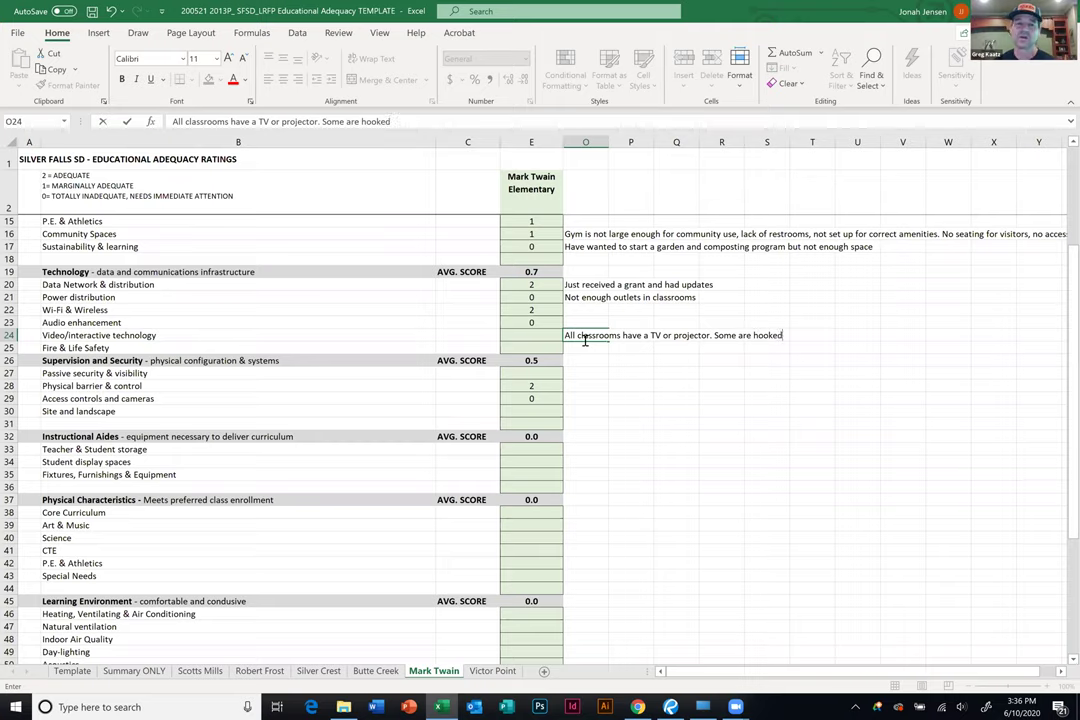
type(" up to Appl")
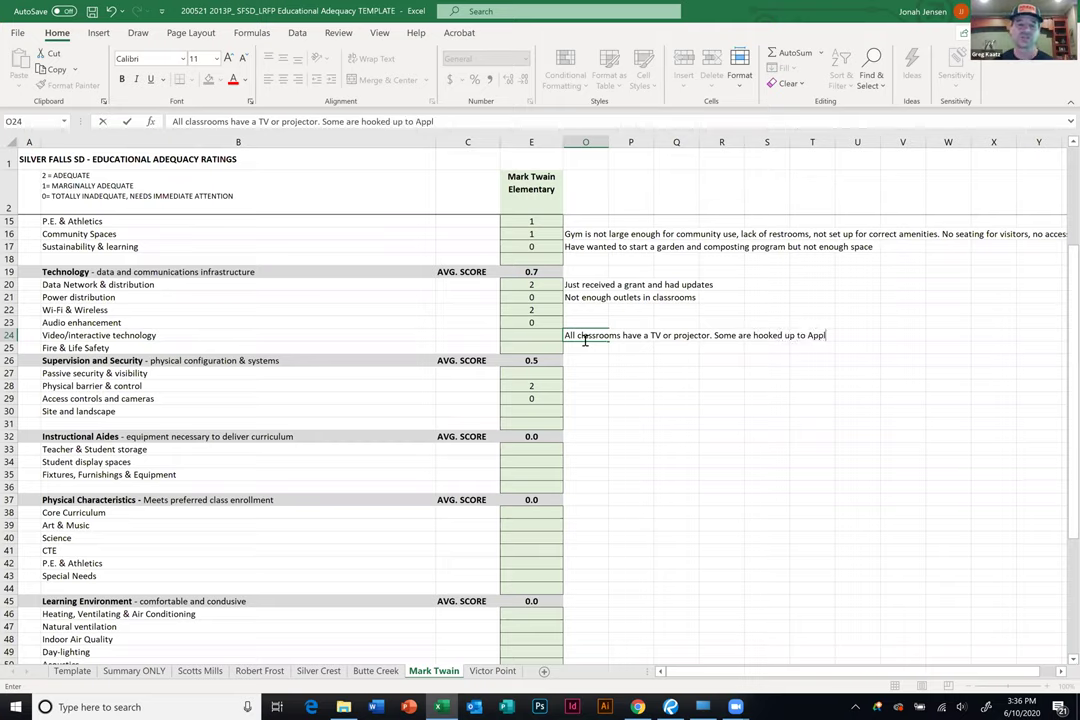
type("e TV")
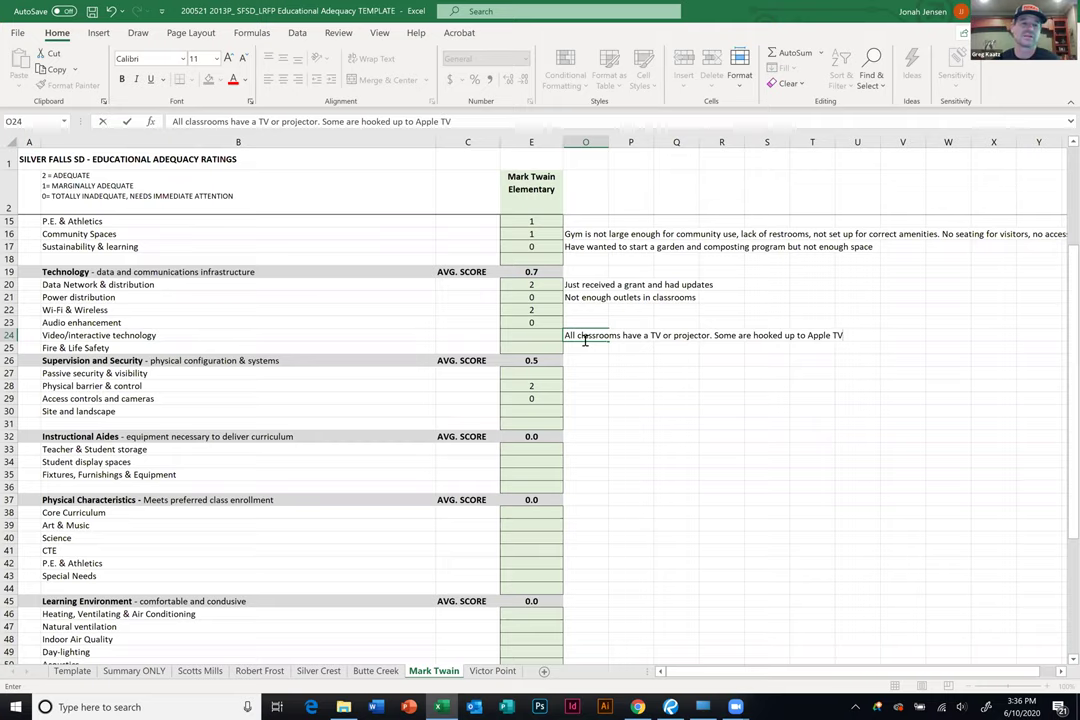
Complete the Video/interactive technology note in O24 by adding ". Smart TV, not interactive" after "Apple TV".
type(".")
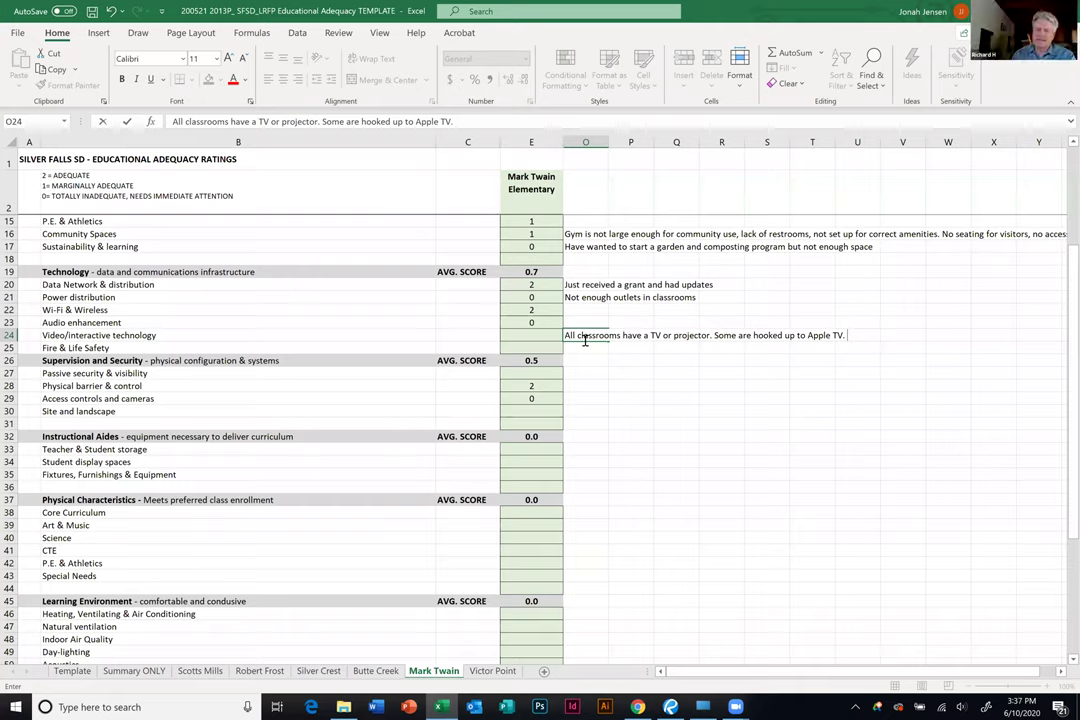
type("Smart")
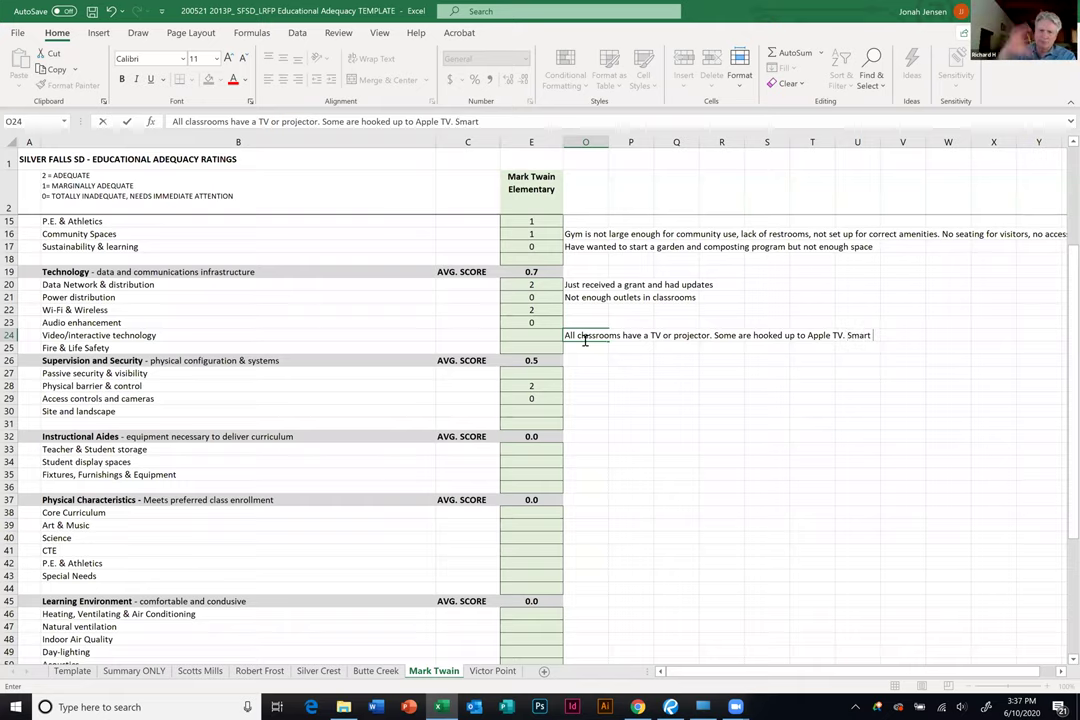
type(" TV")
type(", not inter")
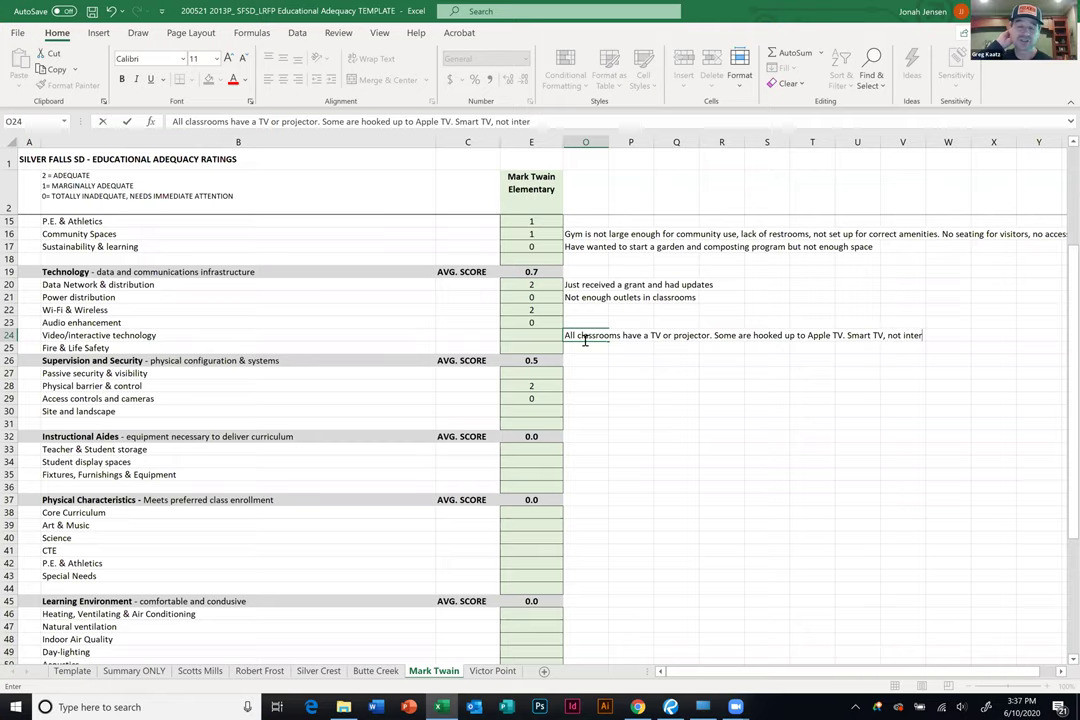
type("ac")
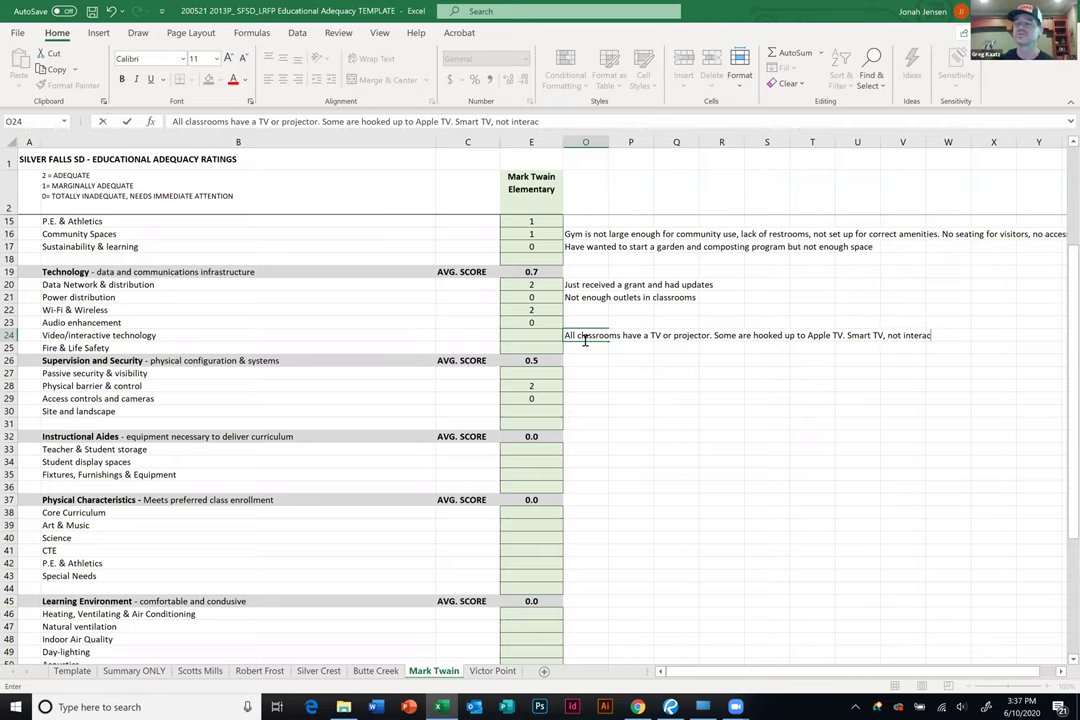
type("tive")
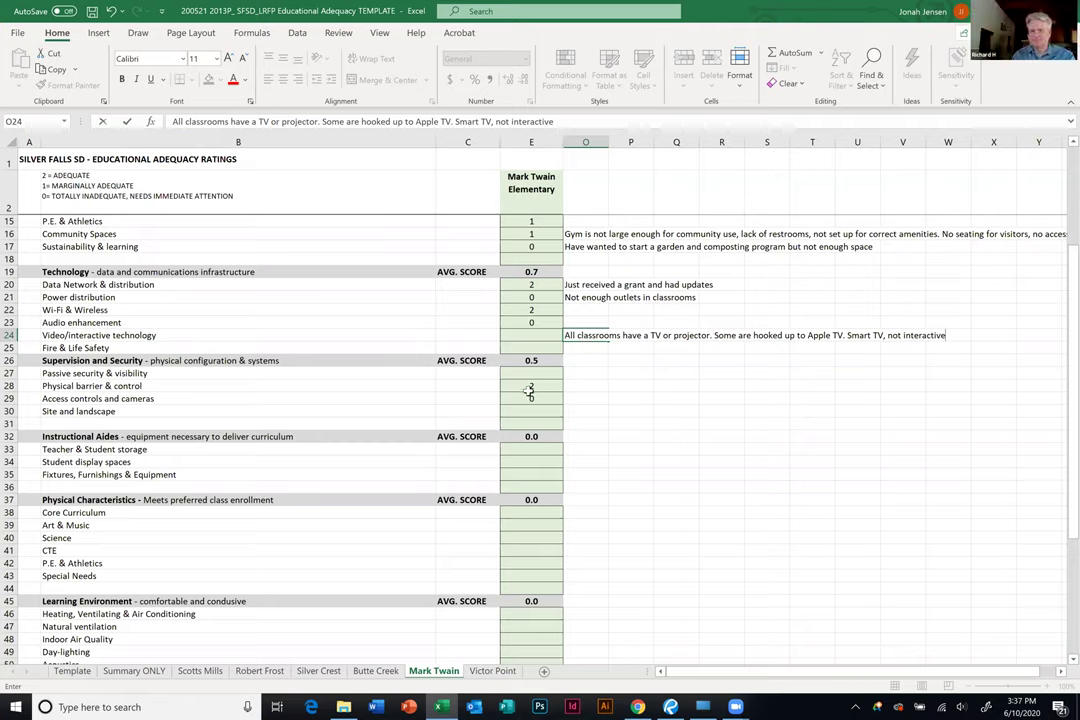
Enter a score of 1 for Video/interactive technology in the Mark Twain Elementary column.
left_click(531, 335)
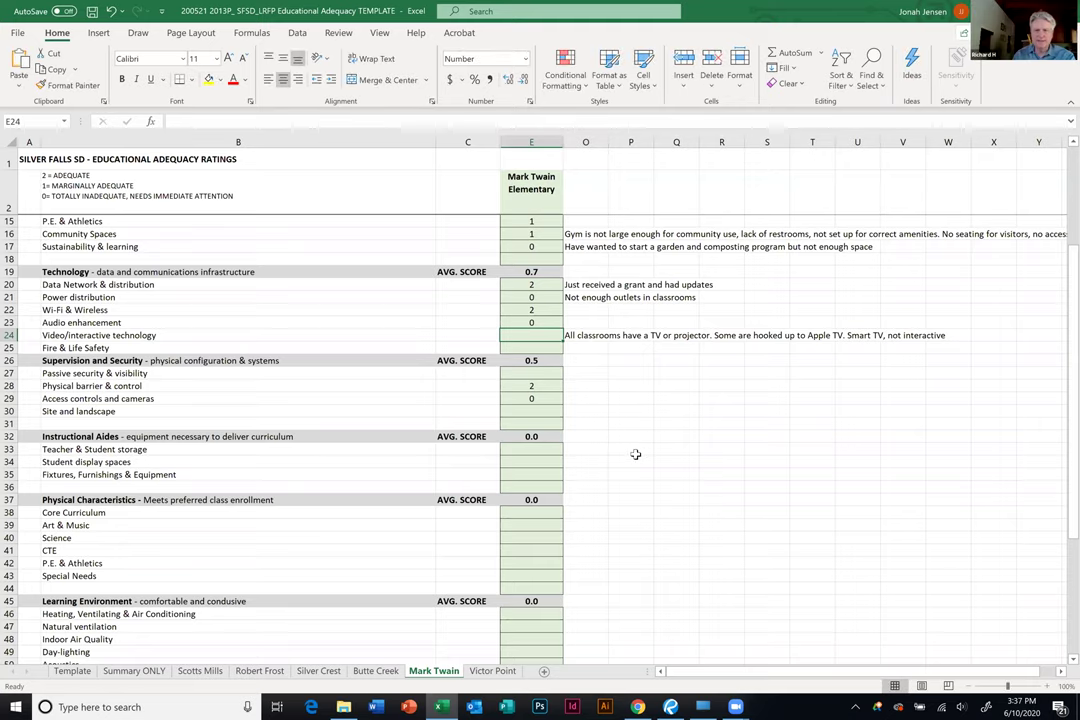
type("1")
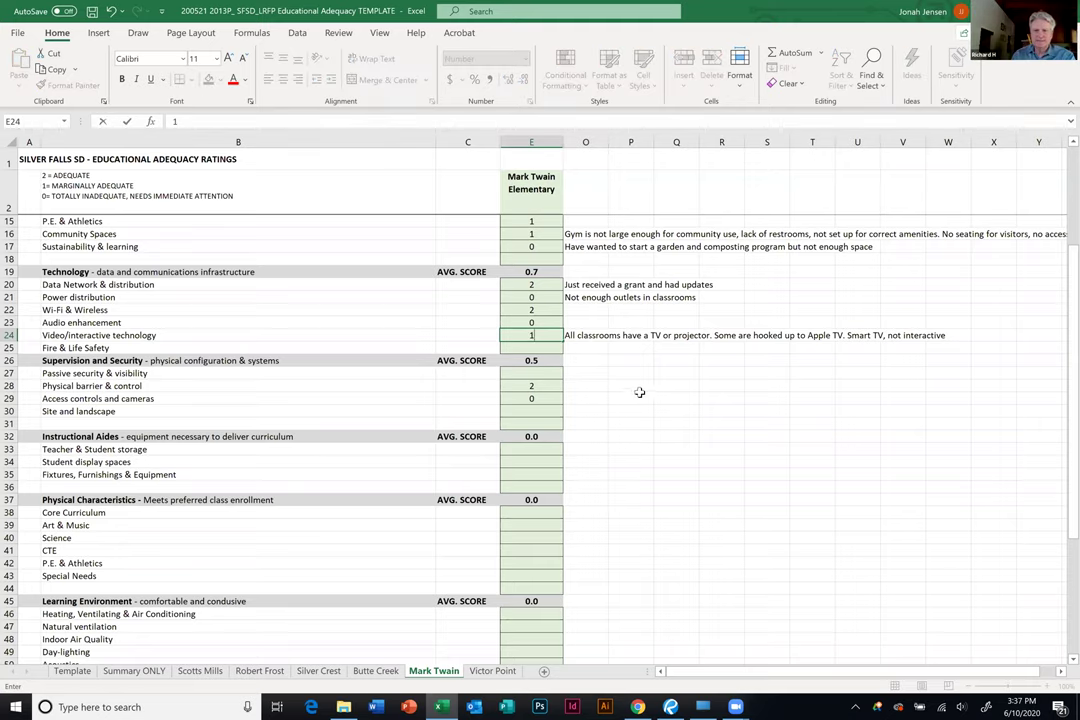
left_click(605, 386)
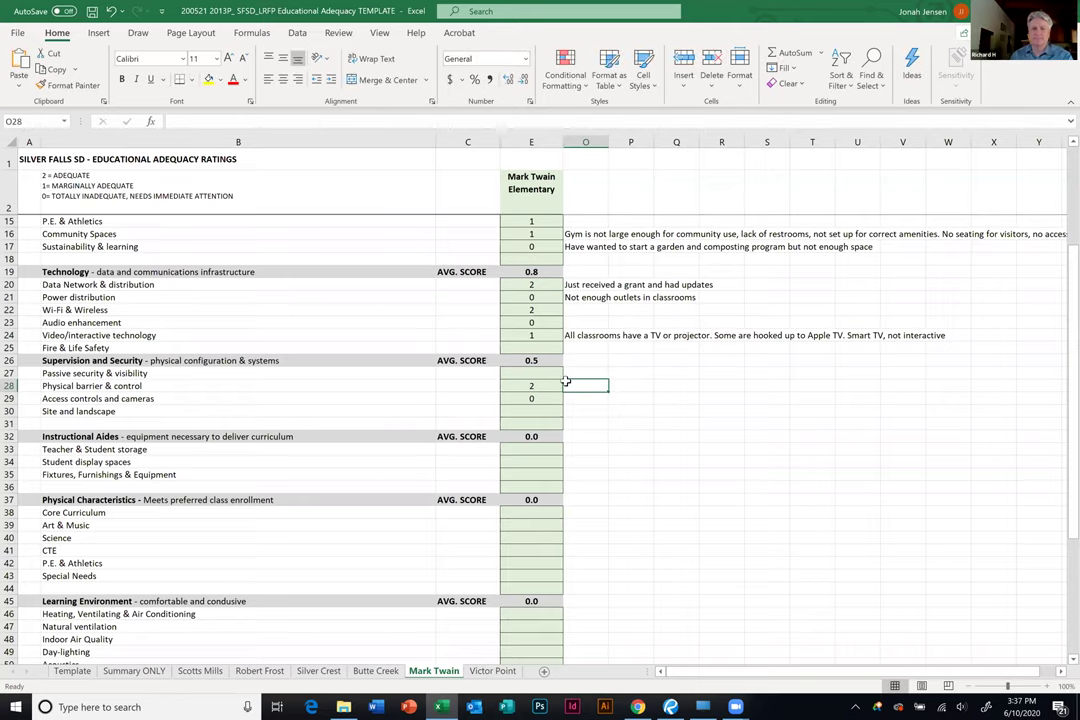
Enter a score of 0 for Fire & Life Safety in the Mark Twain Elementary column.
scroll(627, 386, "down", 3)
scroll(628, 386, "up", 2)
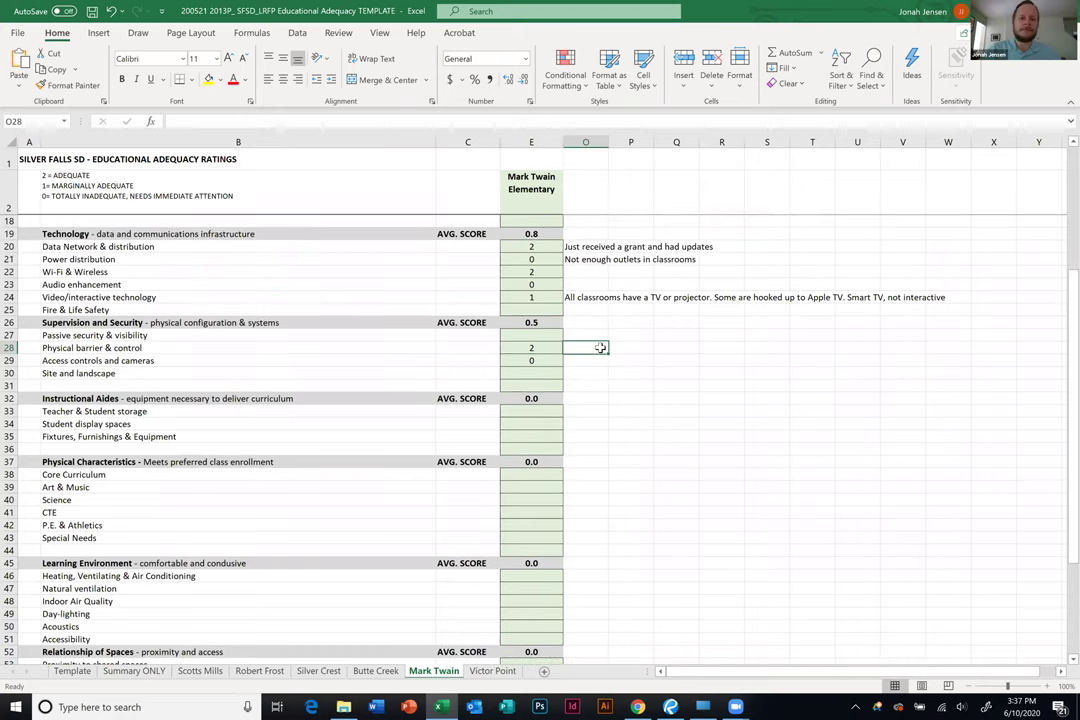
double_click(548, 234)
left_click(540, 310)
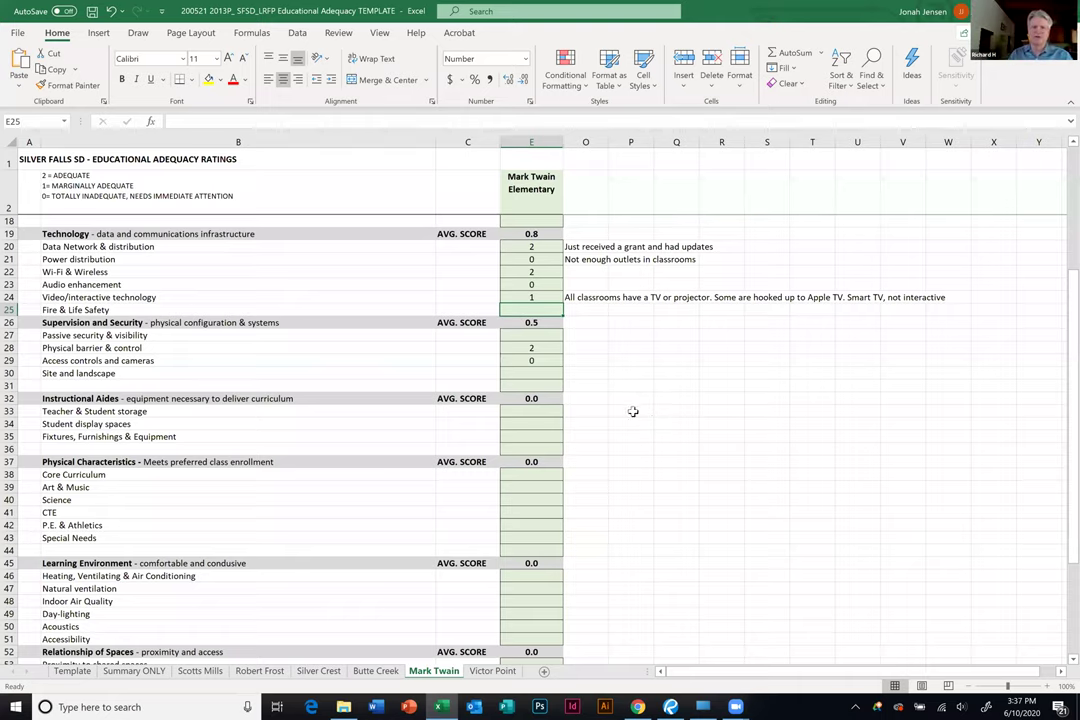
type("0")
Add the note "Alarm is still set on old buzzer system. Does not direct to fire department." beside the Fire & Life Safety score in O25.
left_click(588, 310)
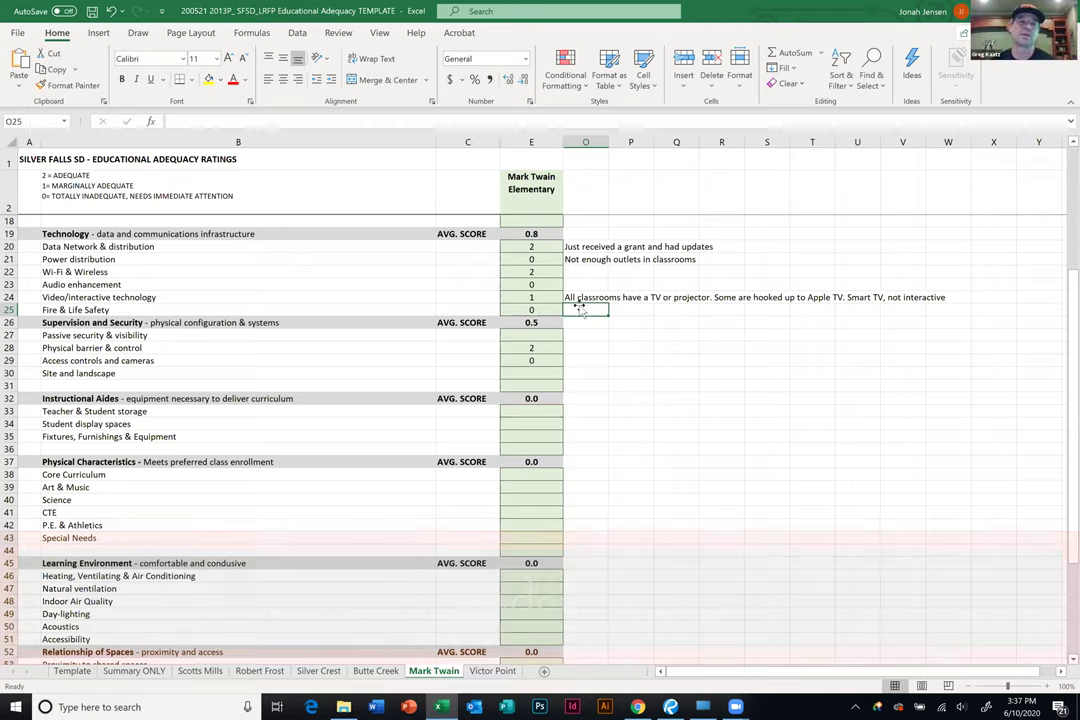
type("Alarm is s")
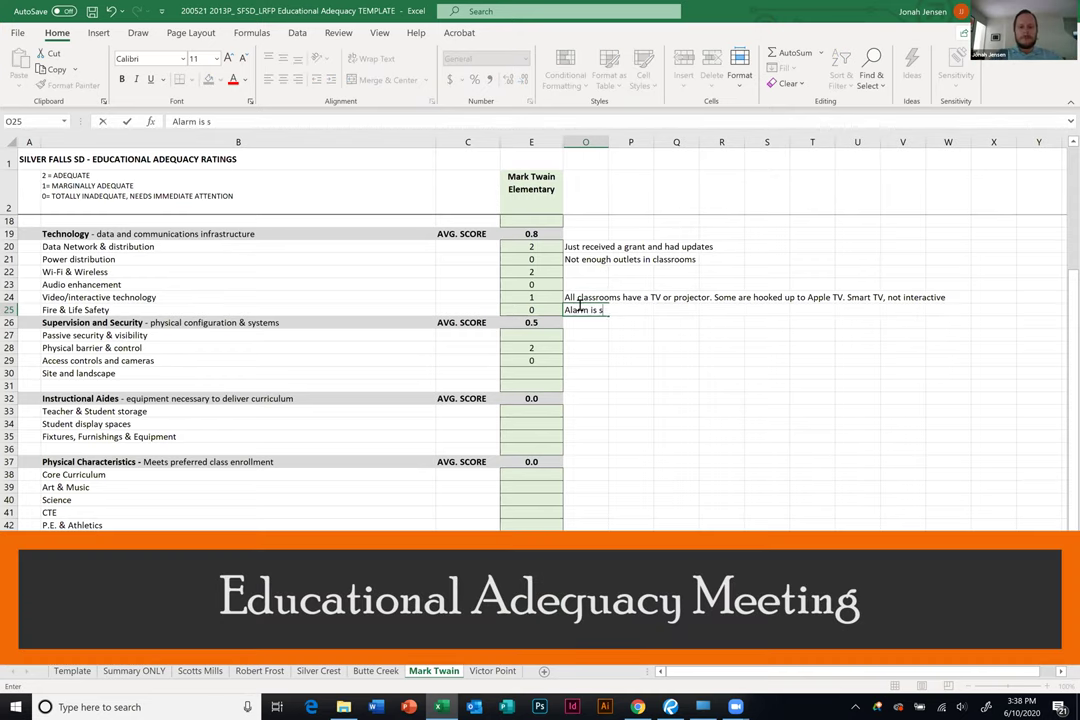
type("till set")
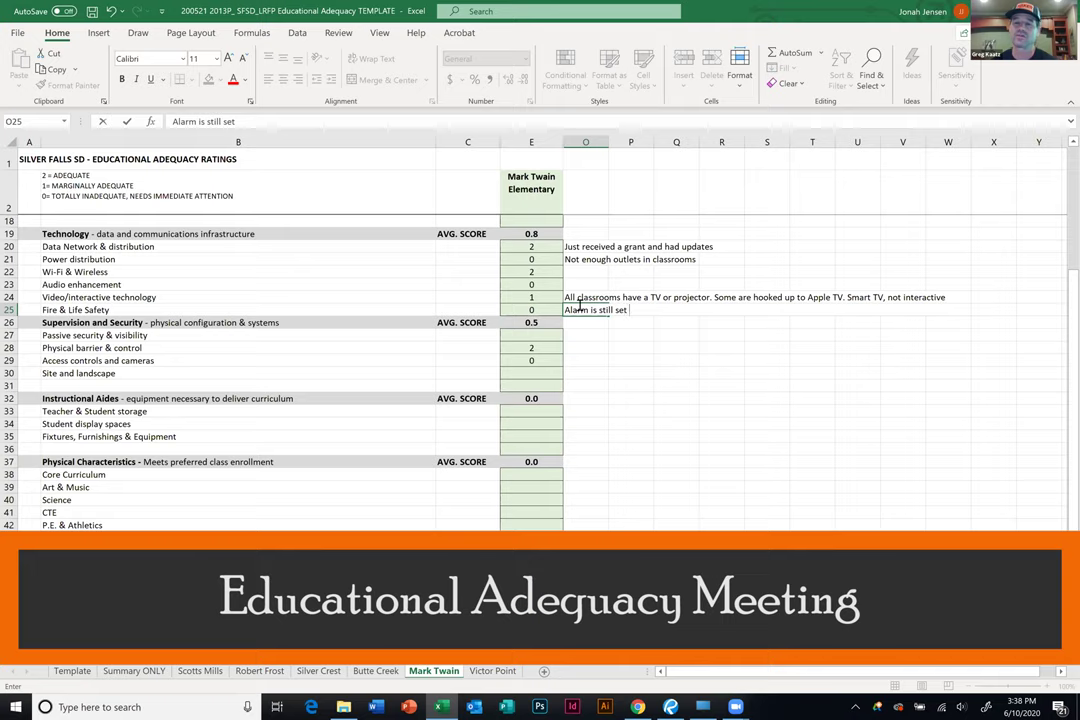
type(" on old ")
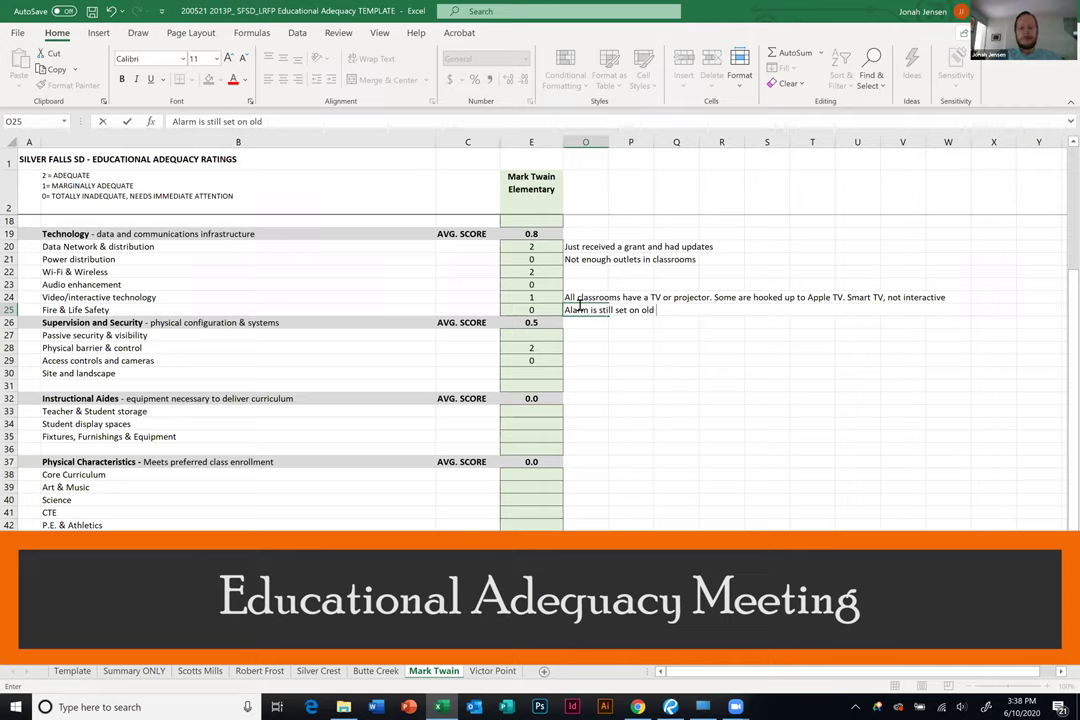
type("bu")
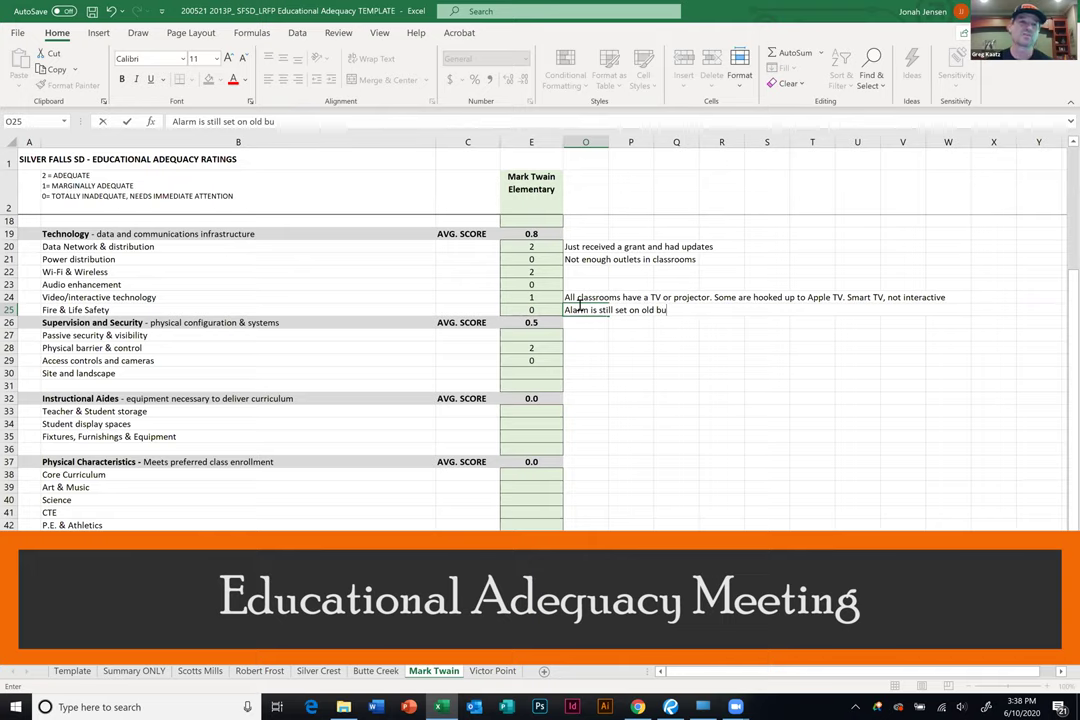
type("zzer system")
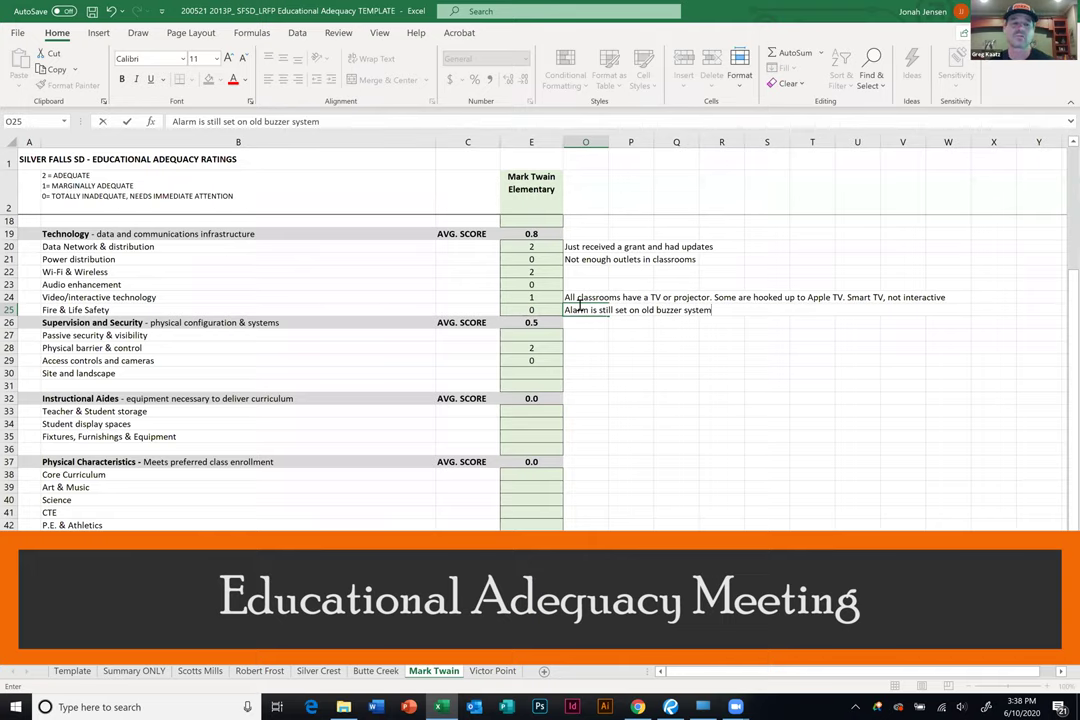
type(". Does")
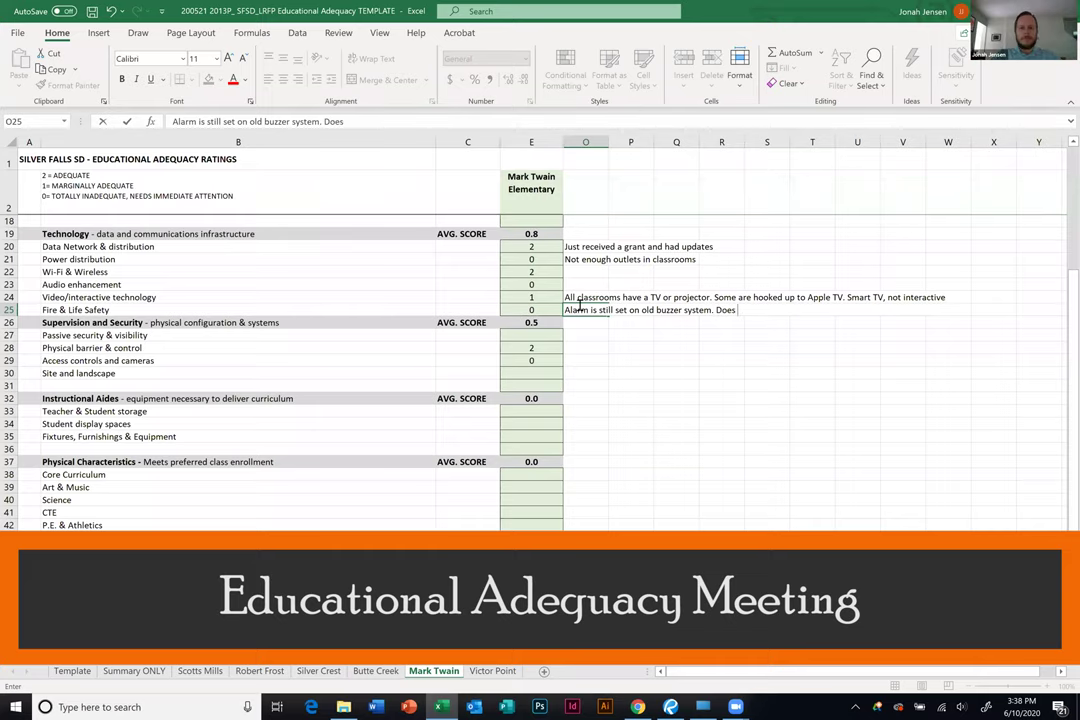
type(" not")
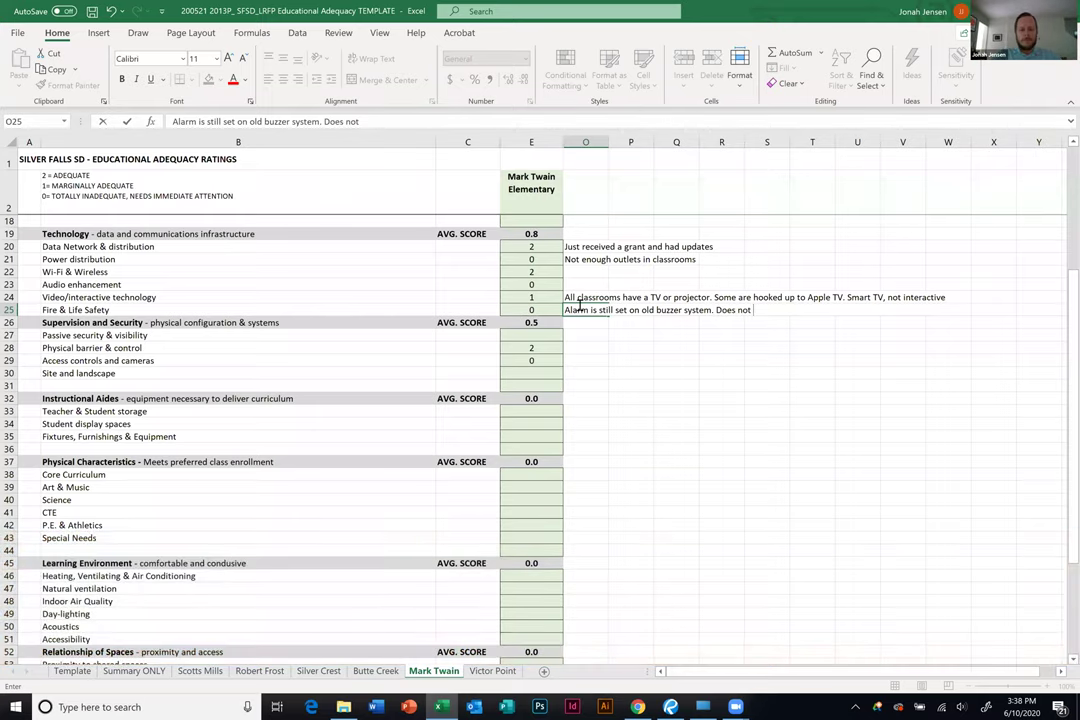
type(" direct to fir")
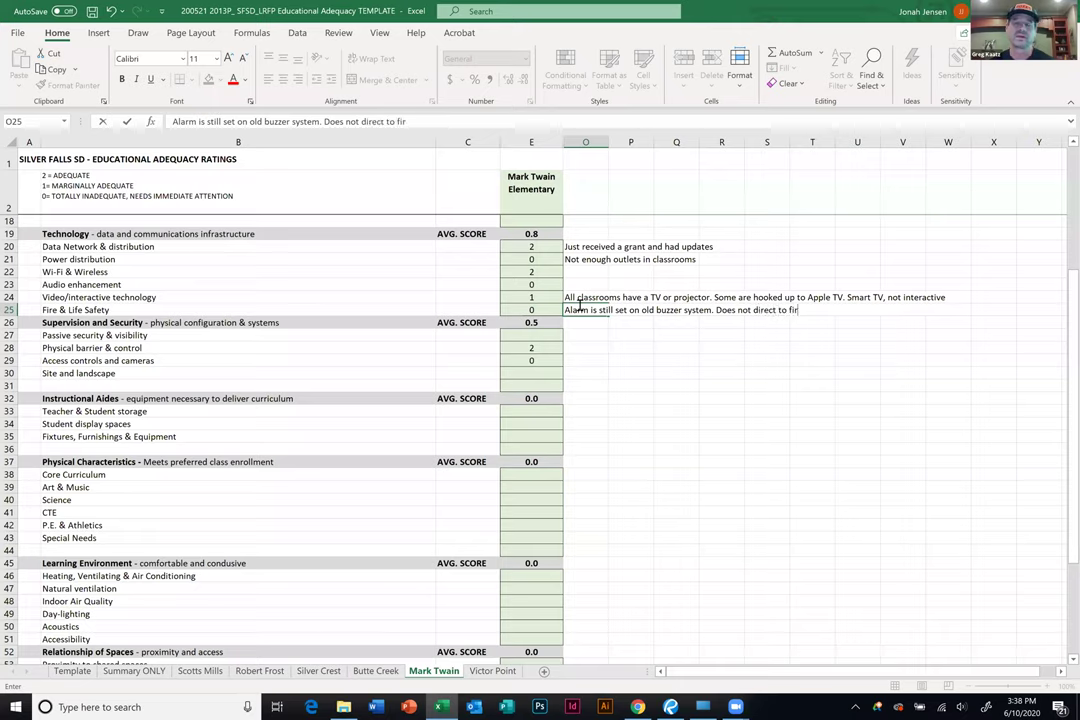
type("e department")
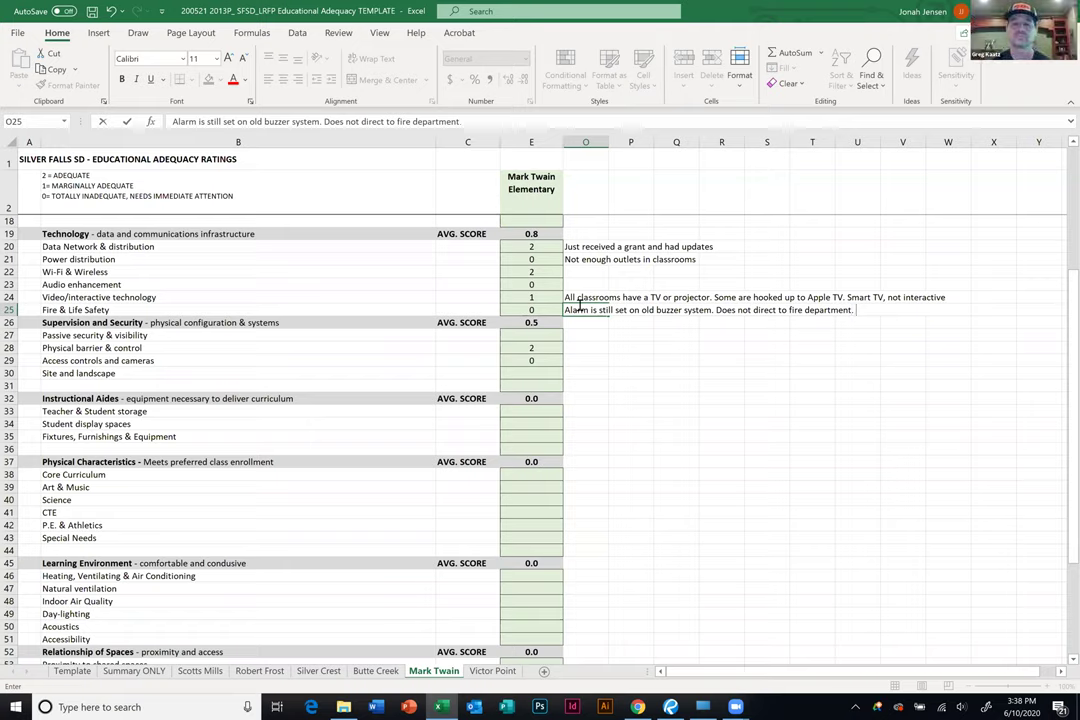
type(".")
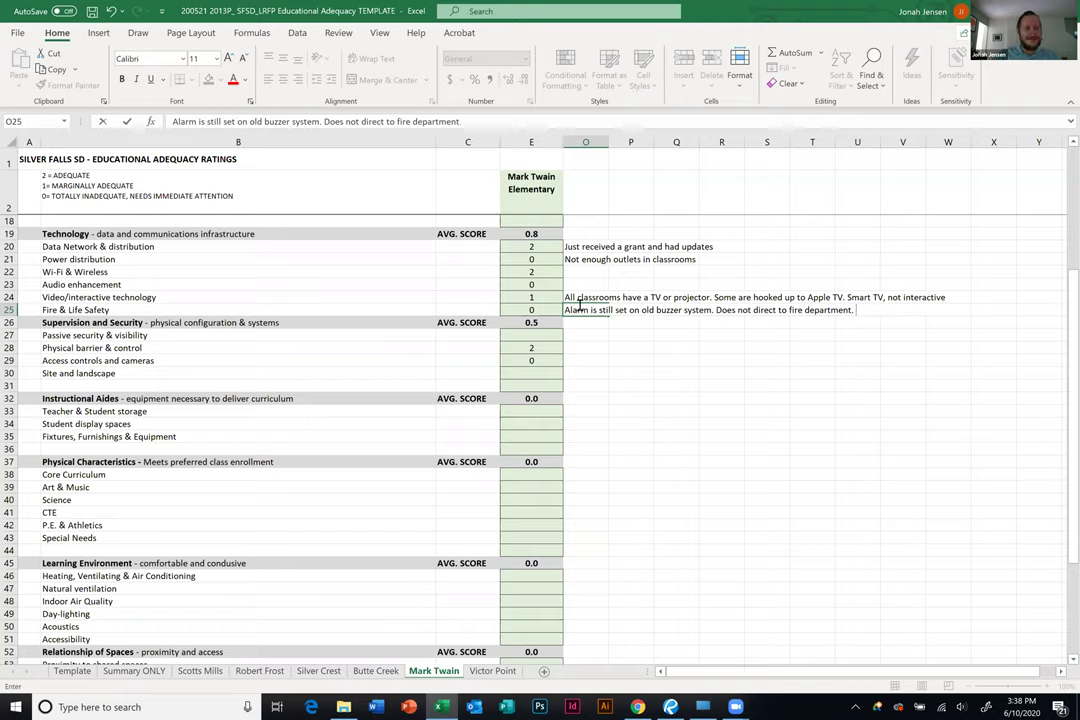
left_click(588, 385)
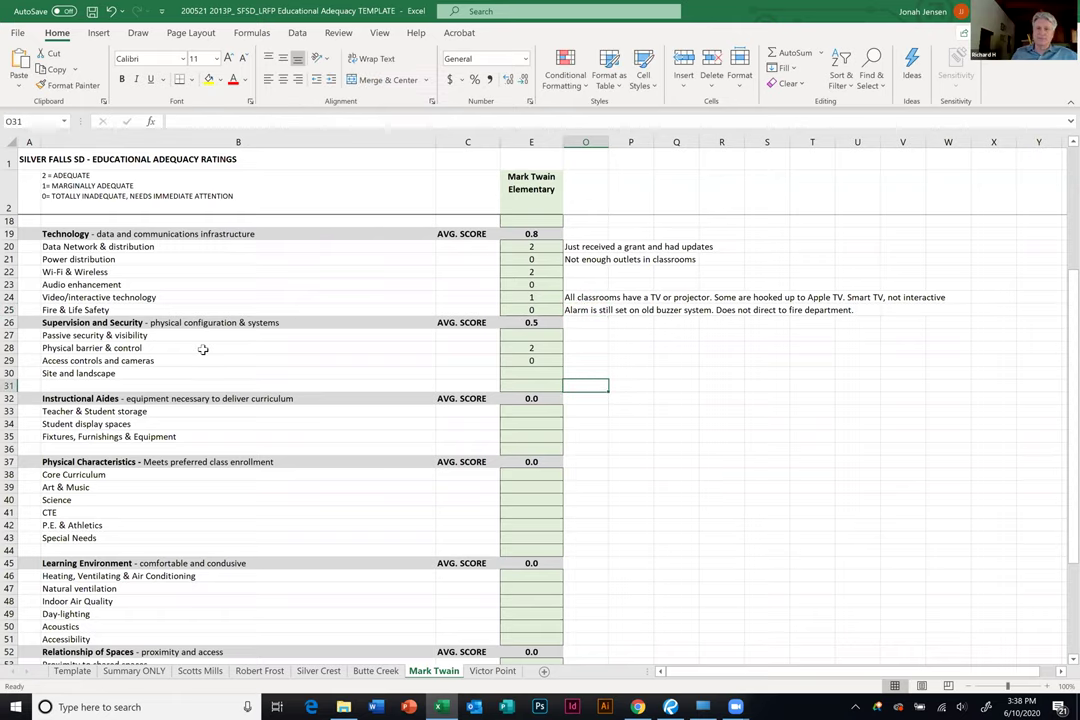
Append "No secuirty system" to the end of the Fire & Life Safety note in O25.
left_click(145, 360)
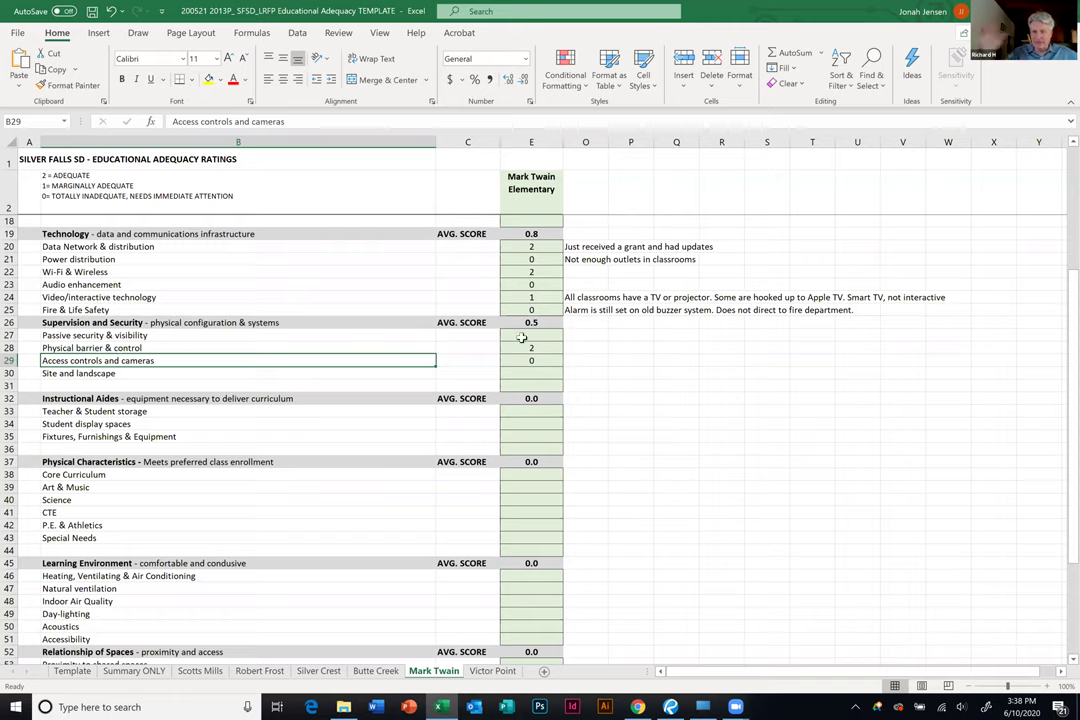
left_click(853, 310)
double_click(806, 310)
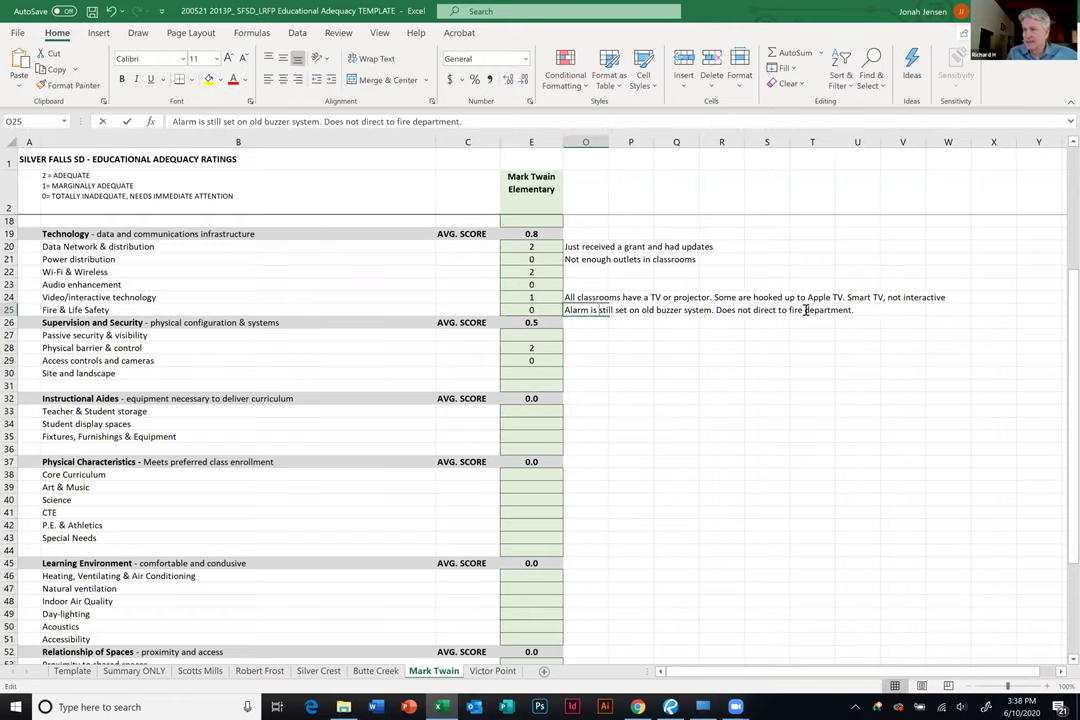
type("No secu")
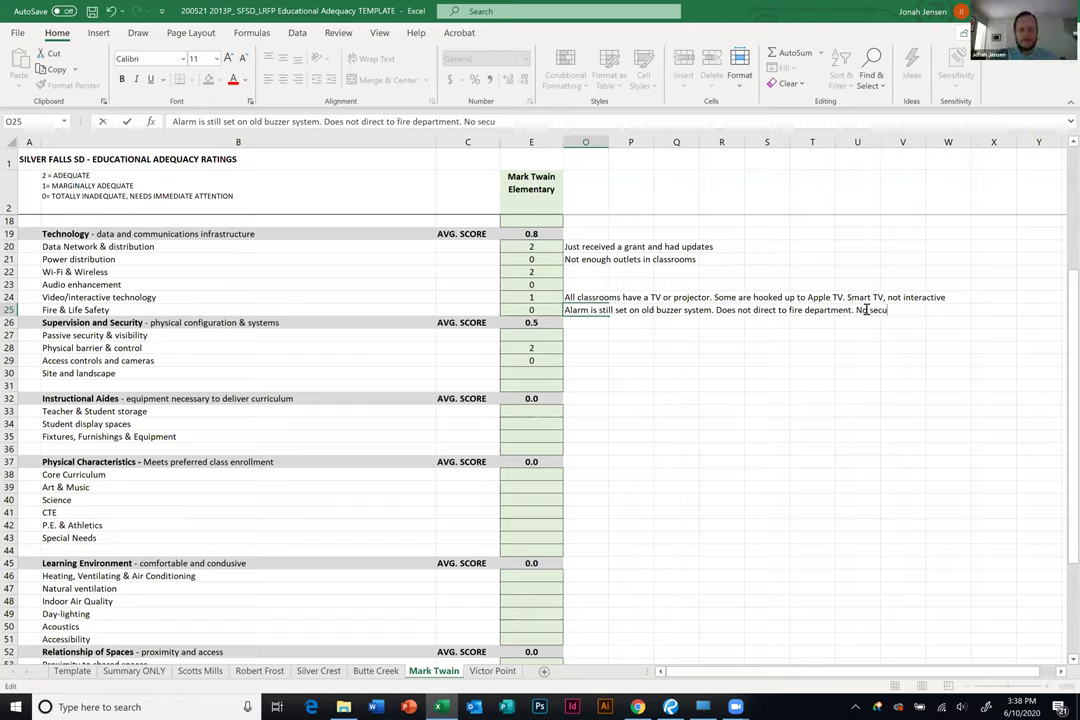
type("irty system")
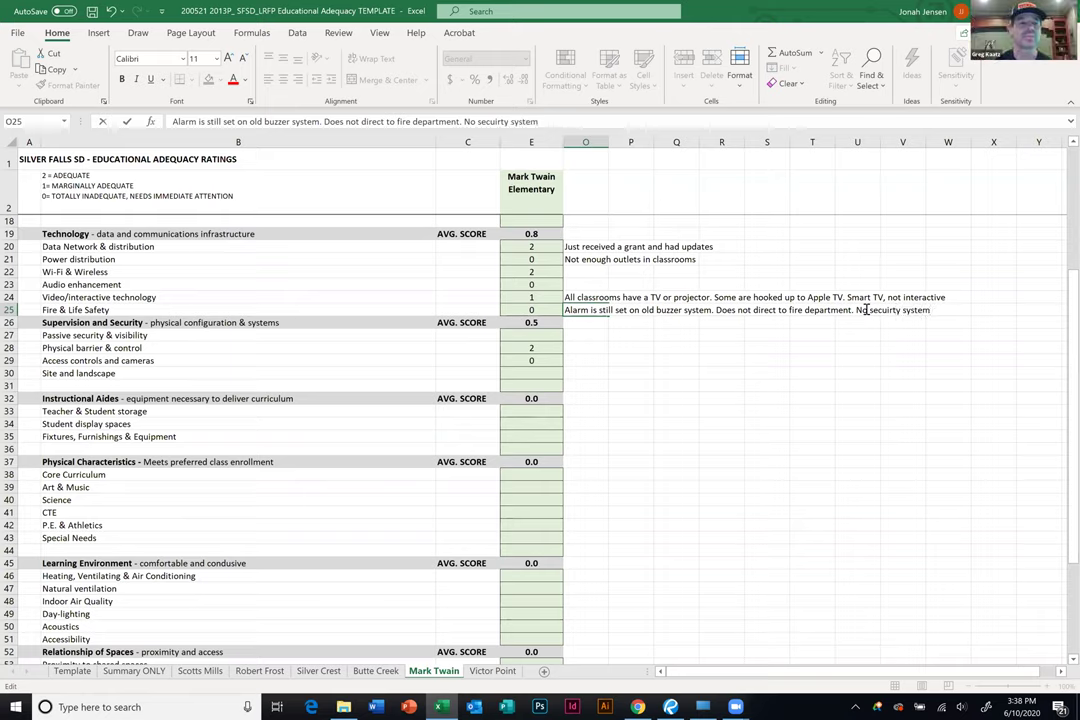
left_click(767, 398)
Enter a score of 1 for Passive security & visibility in the Mark Twain Elementary column.
left_click(531, 335)
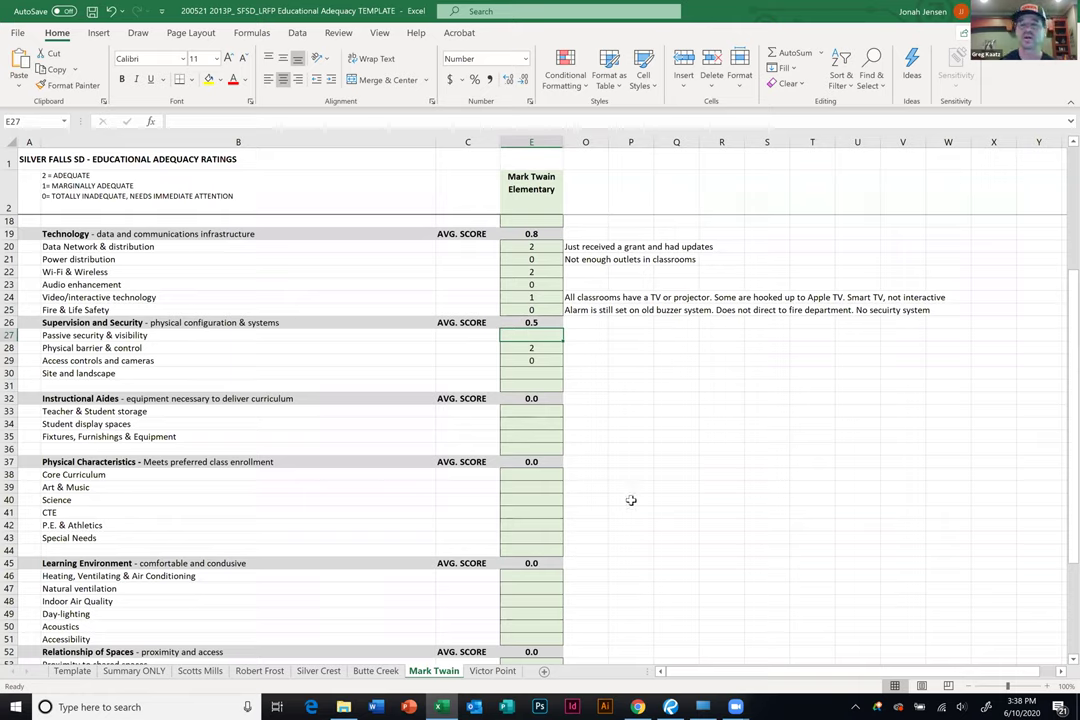
type("1")
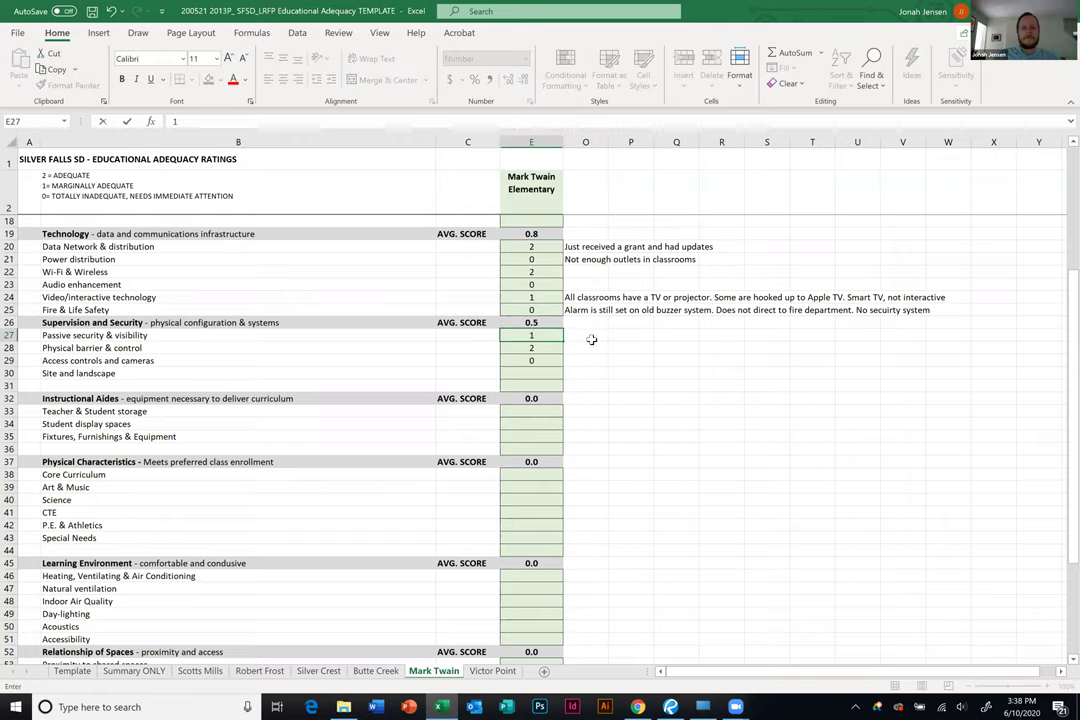
left_click(608, 335)
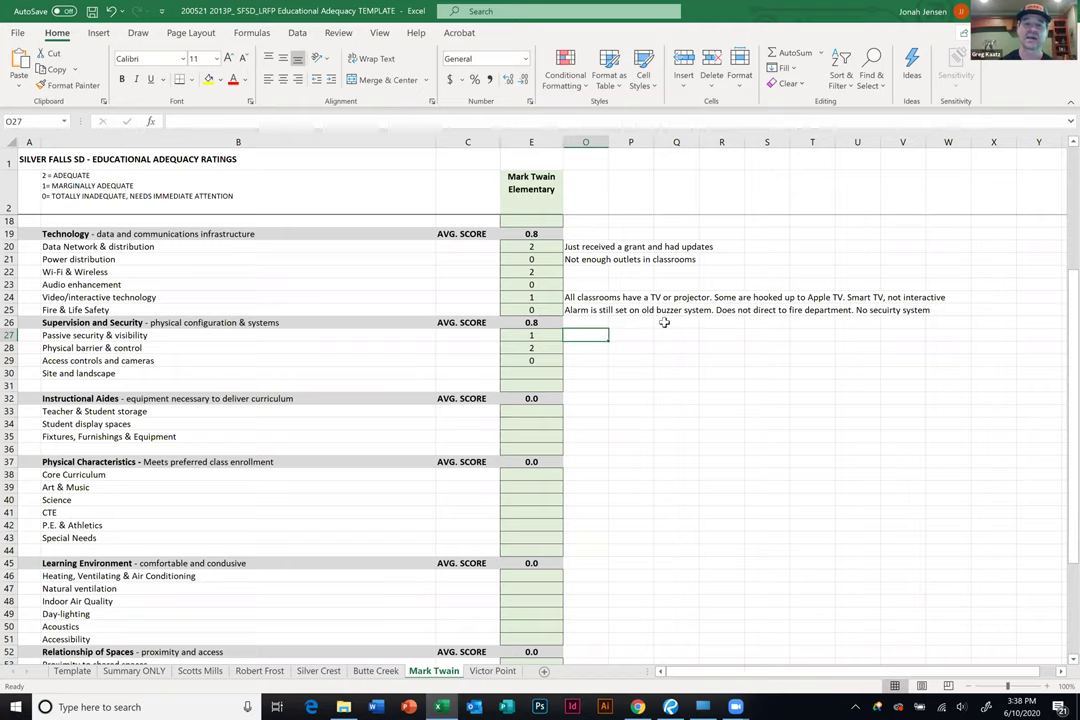
Add the note "Buzz in system at front door. Currently hard wired for cameras but need new cameras" beside the Access controls and cameras score in O29.
left_click(584, 359)
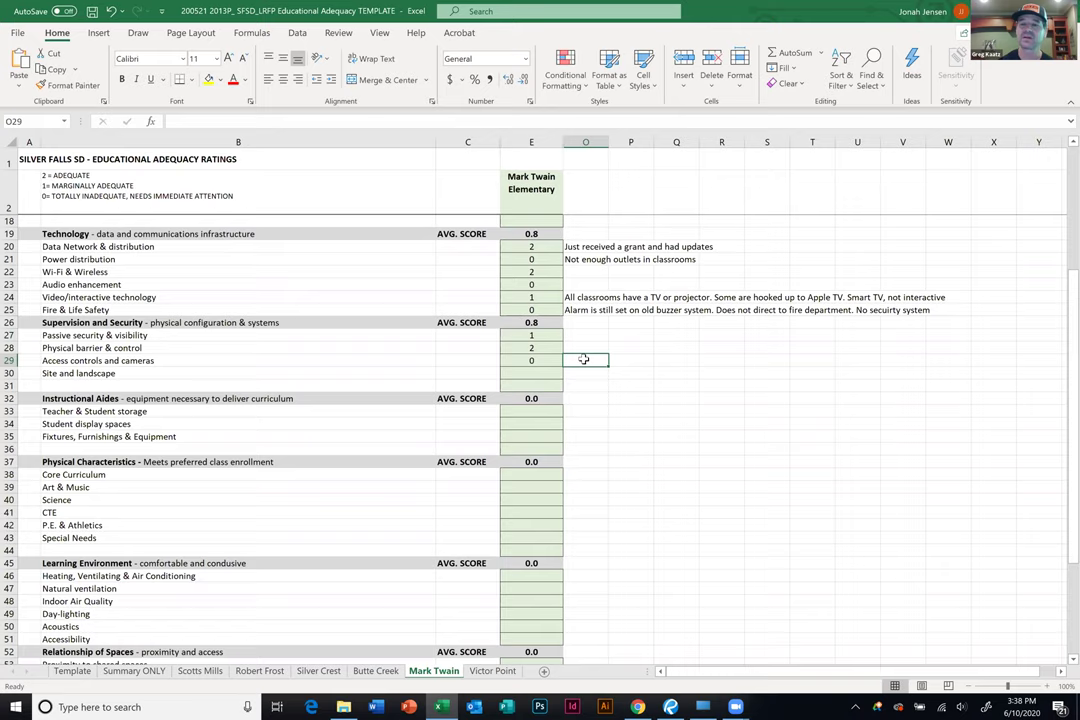
type("B")
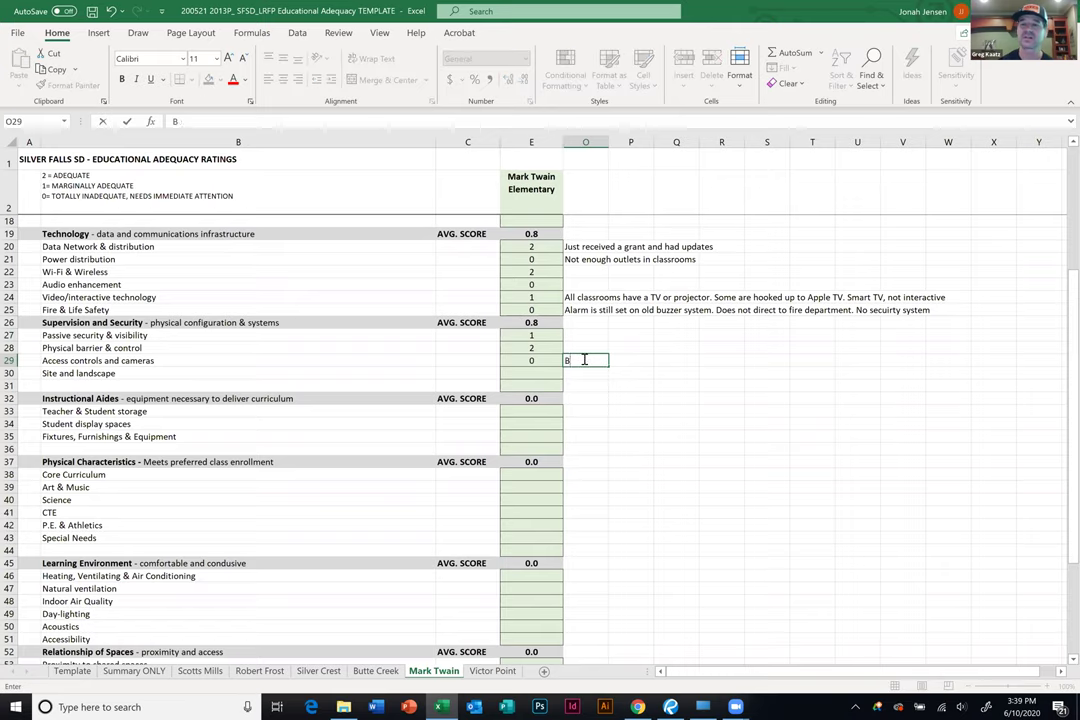
type("uzz in system at front")
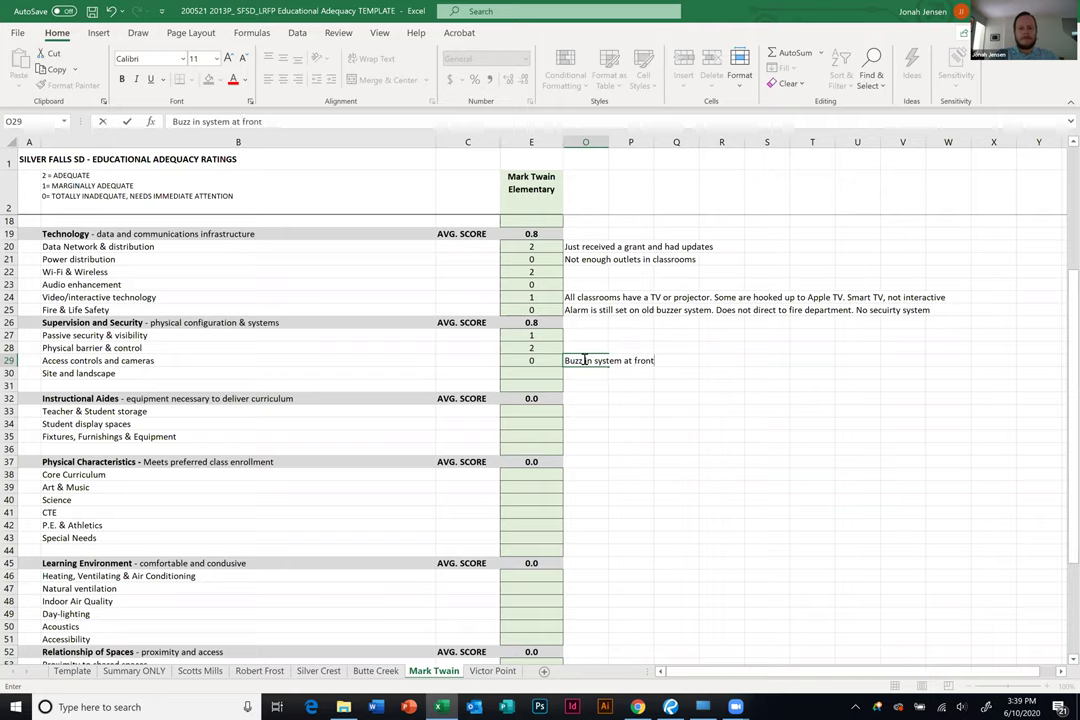
type(" door.")
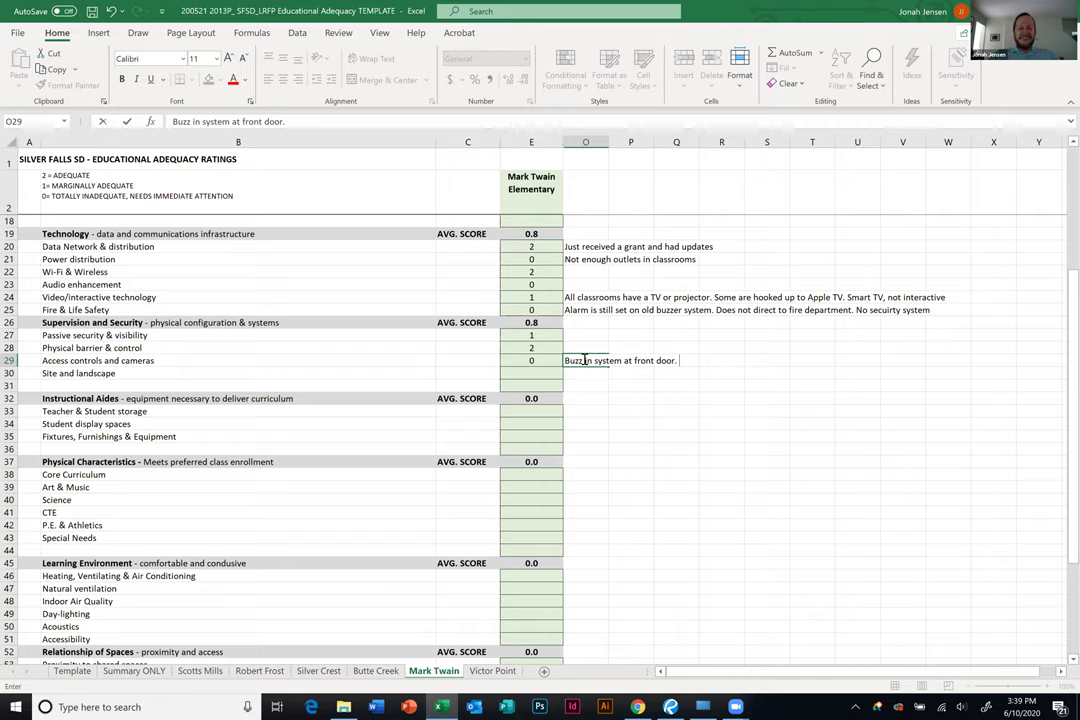
type("Currently hard wired for cameras but need ")
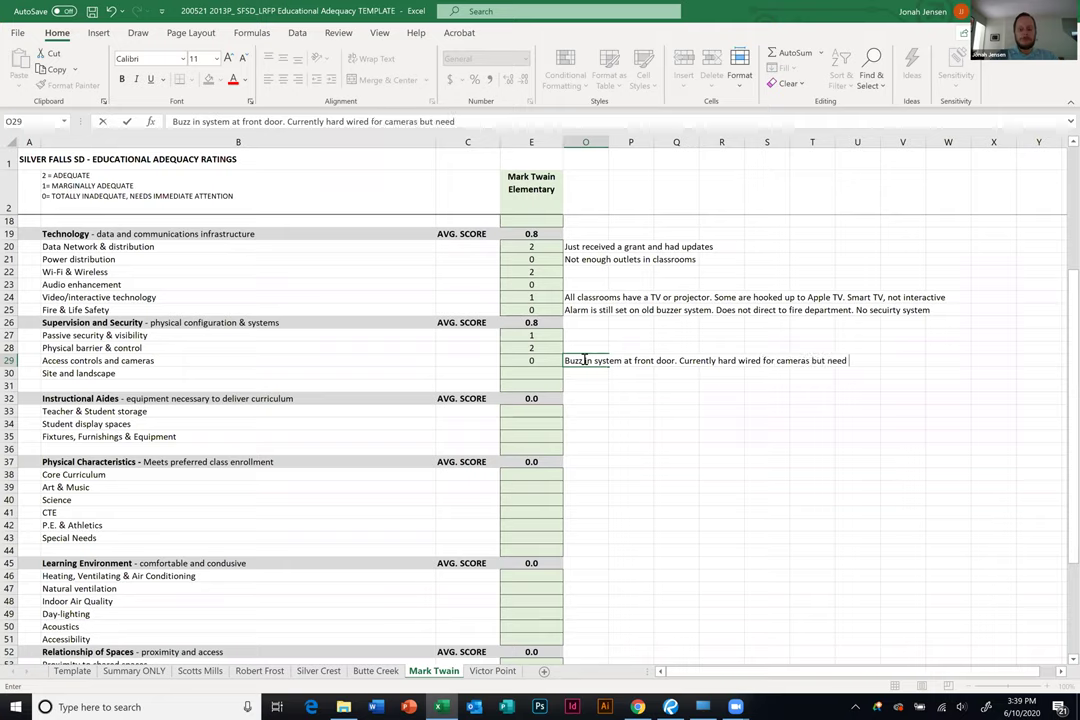
type("new cameras")
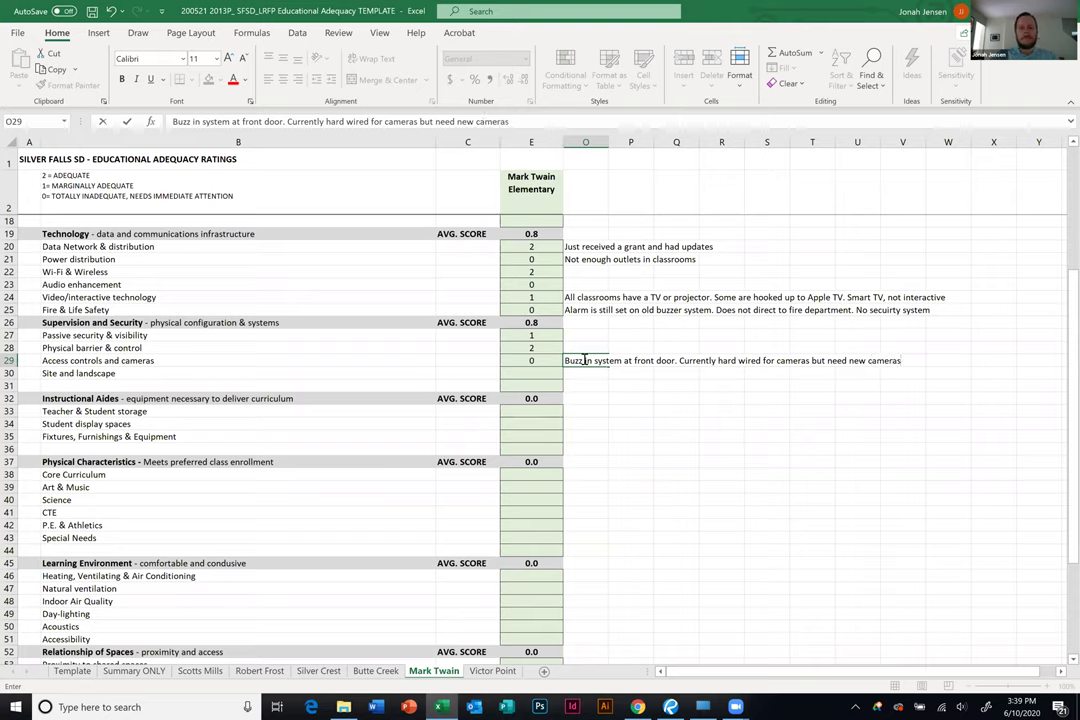
left_click(100, 361)
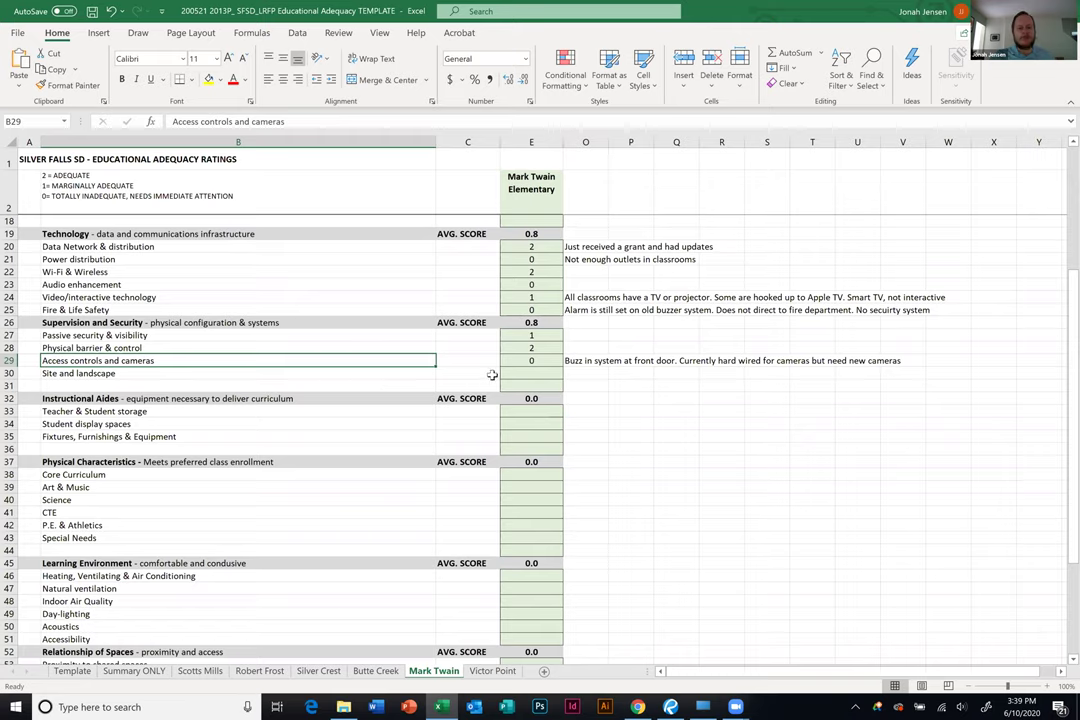
Inspect the formula behind the Supervision and Security average score in E26 without changing it.
left_click(532, 366)
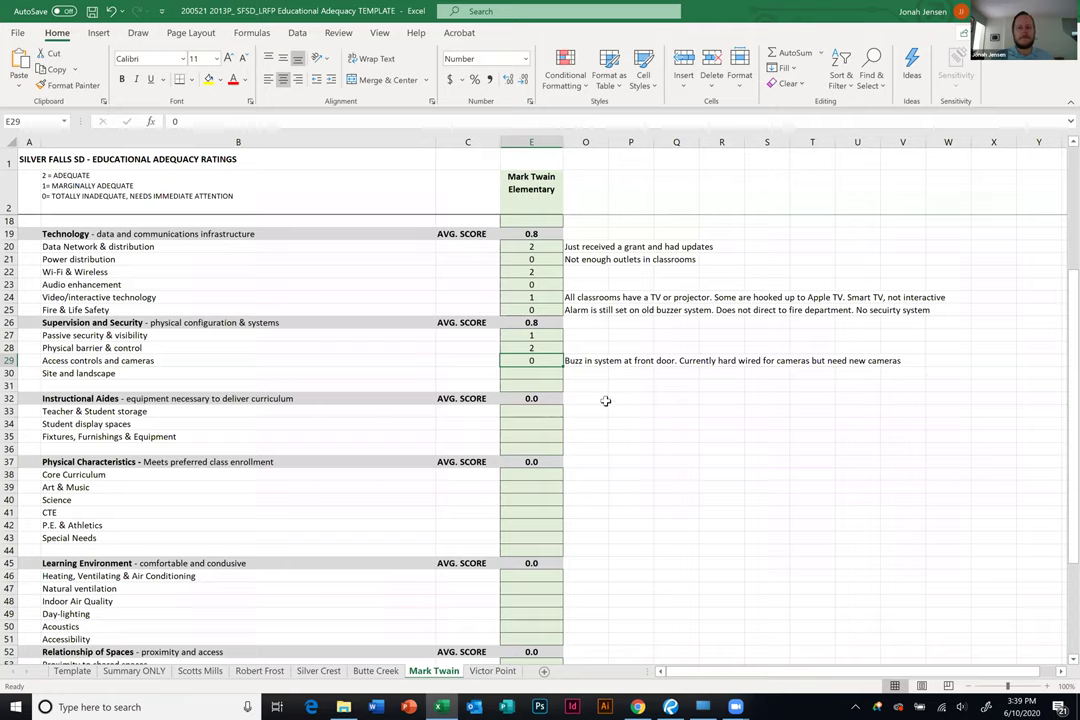
left_click(581, 333)
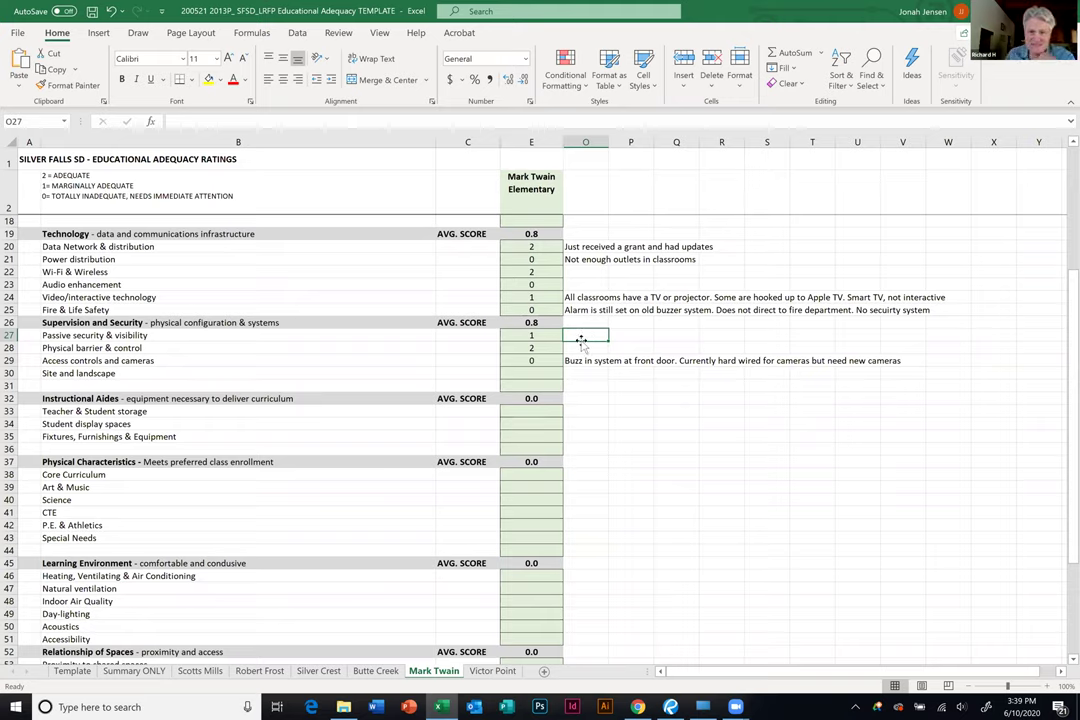
double_click(556, 322)
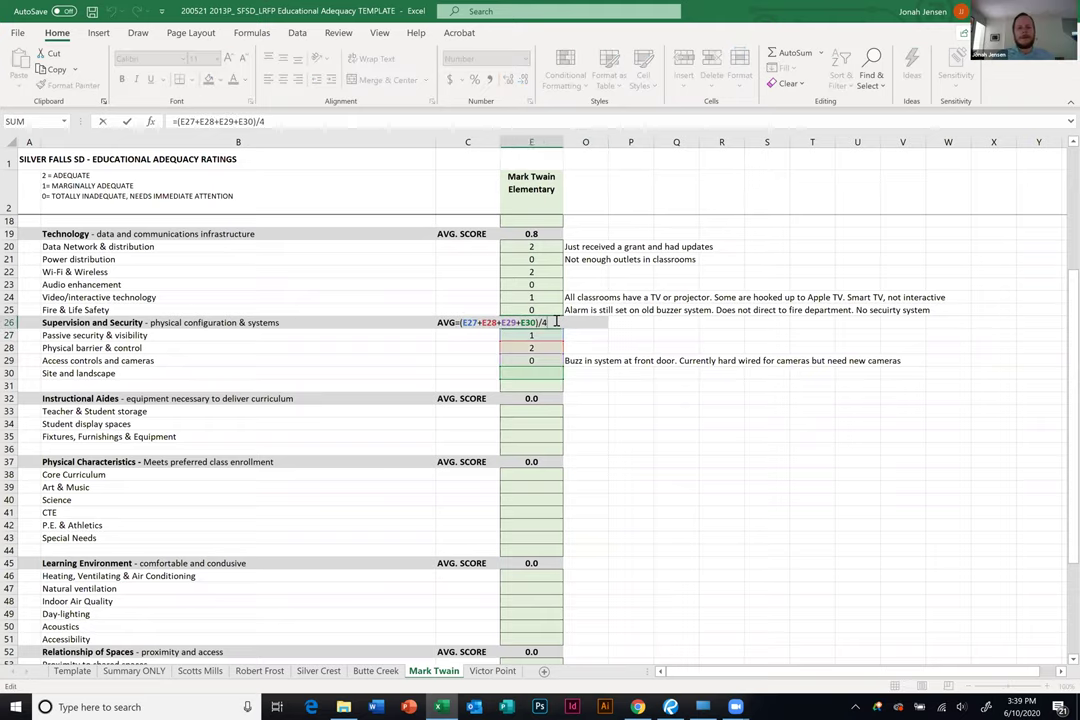
key("Escape")
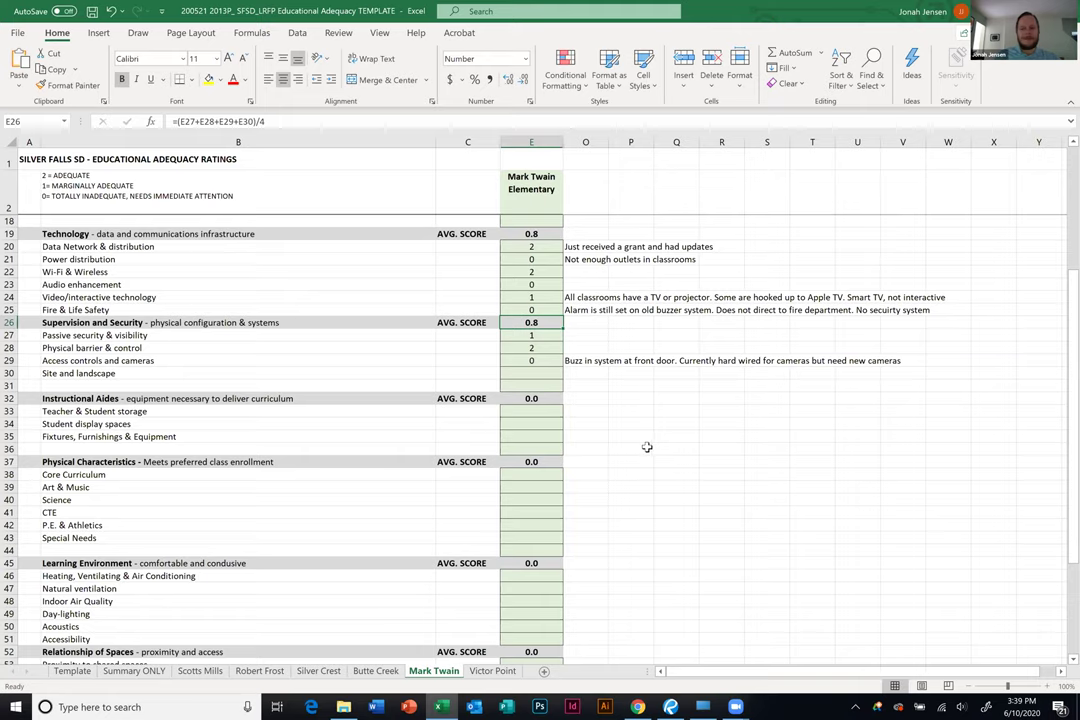
Switch to the Mark Twain floor plan in Revu and add a callout reading "BUSES" with its arrow just south of the office.
left_click(534, 373)
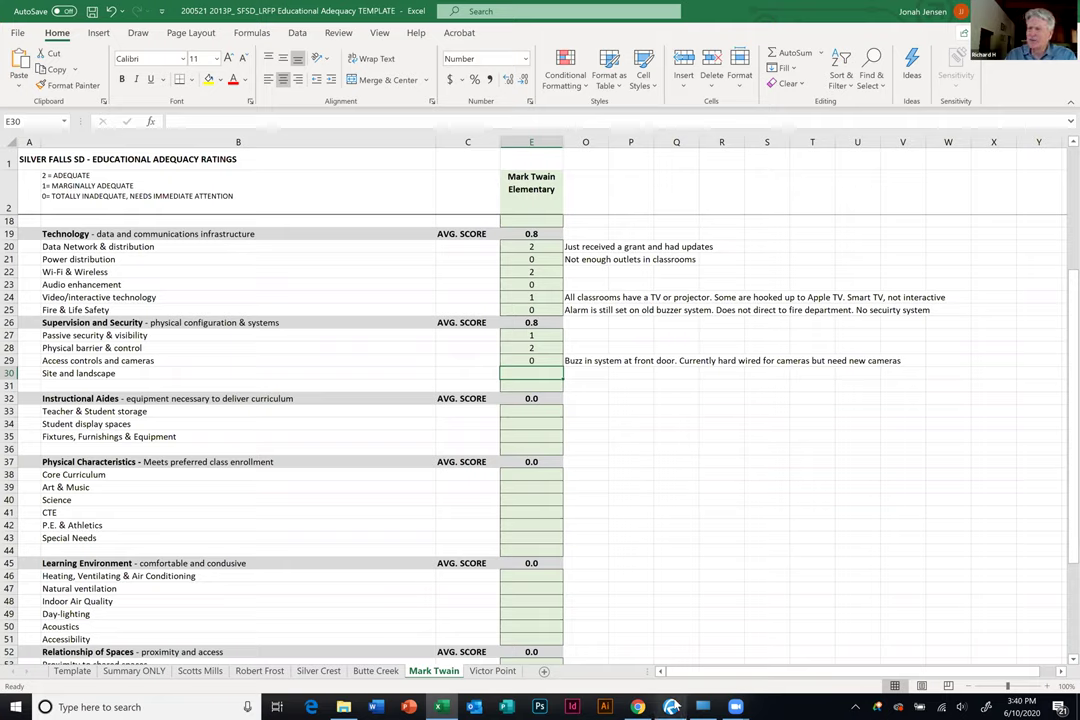
mouse_move(670, 707)
left_click(662, 650)
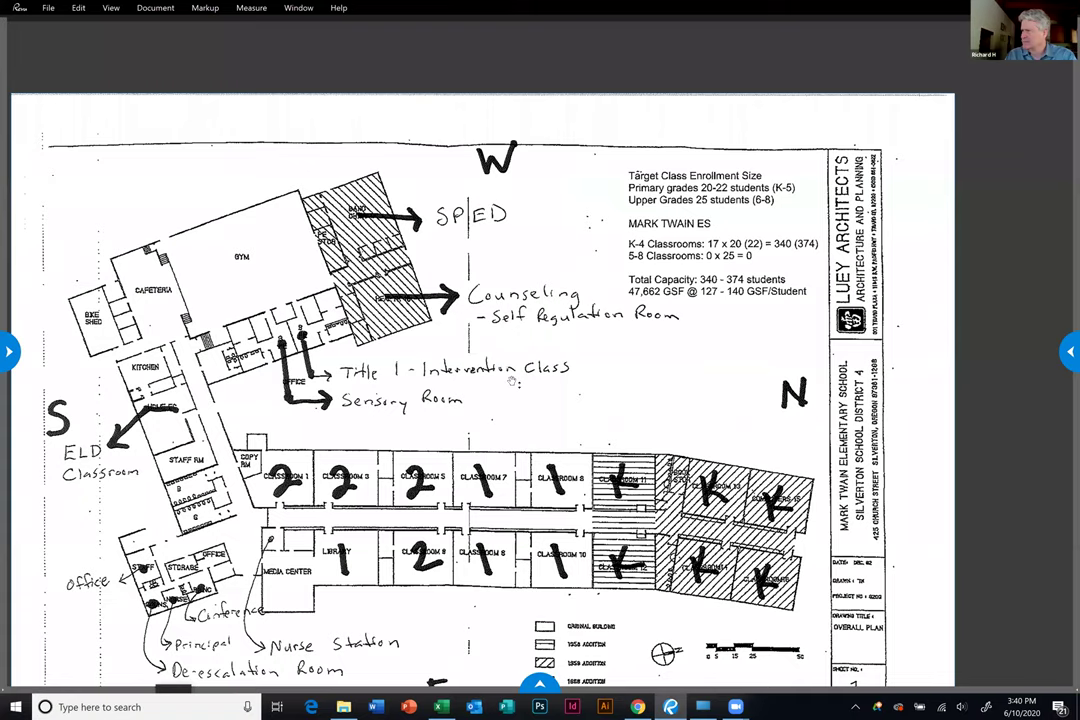
scroll(514, 382, "up", 2)
scroll(514, 383, "down", 1)
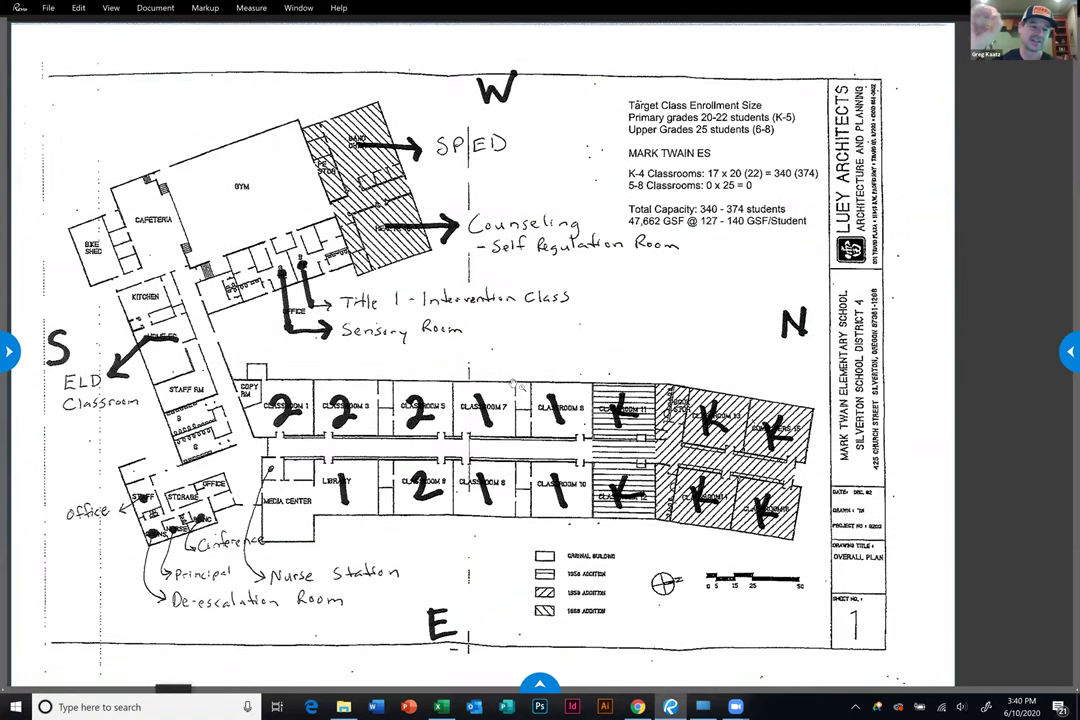
scroll(512, 395, "down", 1)
scroll(509, 410, "up", 1)
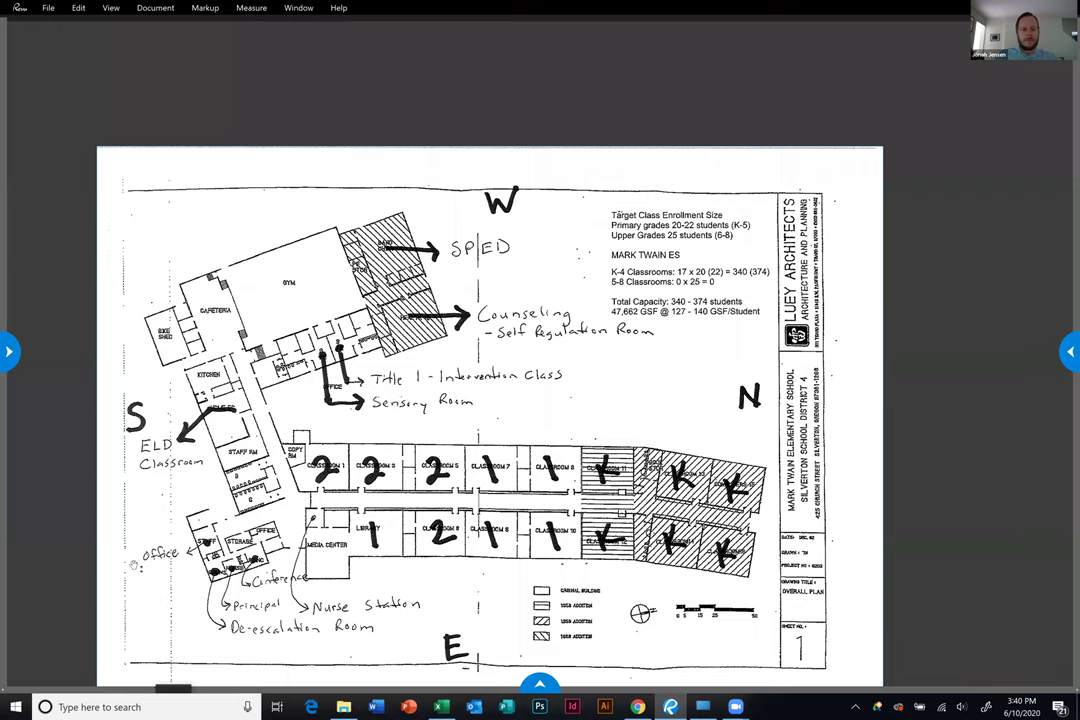
left_click_drag(137, 507, 153, 470)
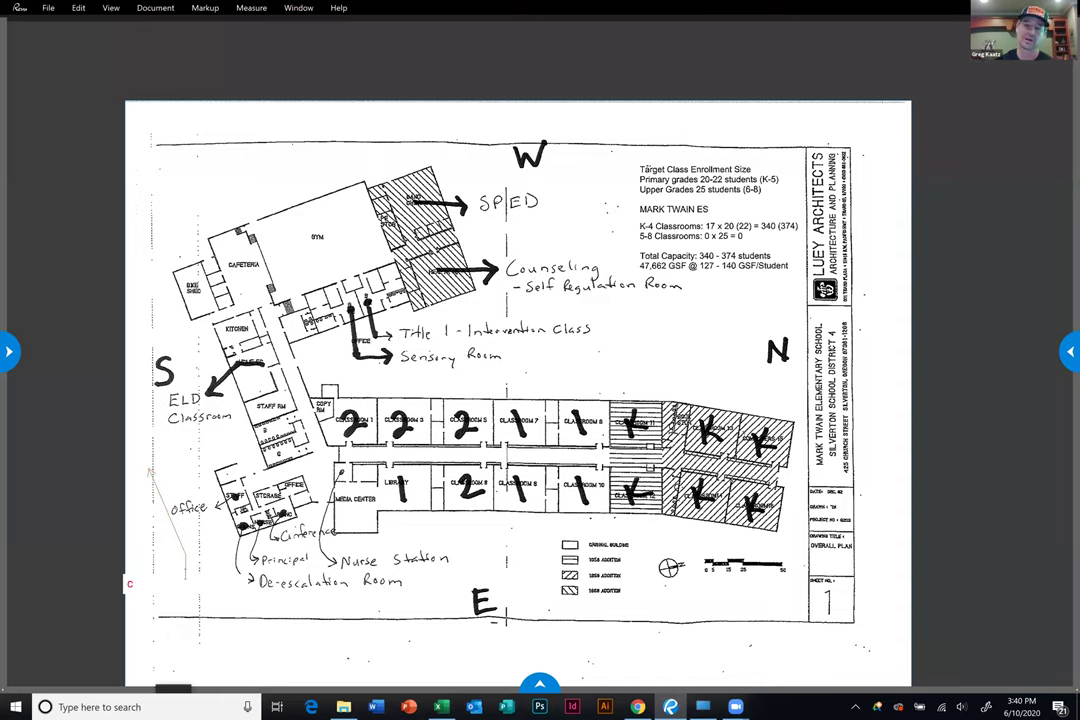
type("BUSES")
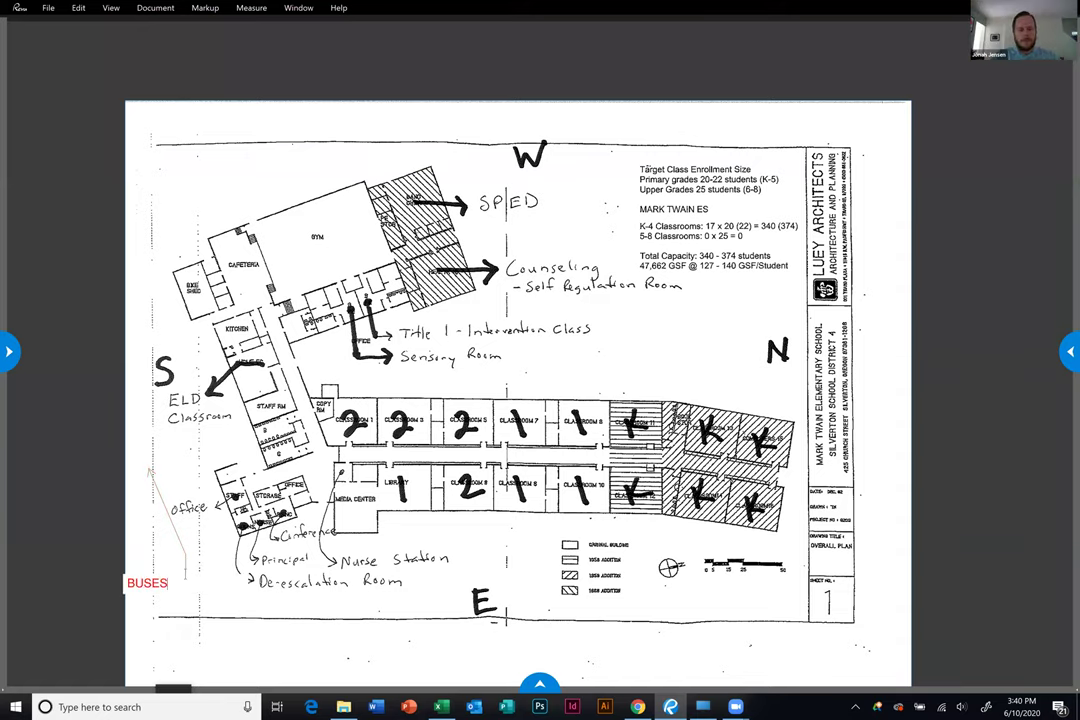
Narrow the BUSES callout's text box from its outer side so it sits closer around the word.
left_click(126, 598)
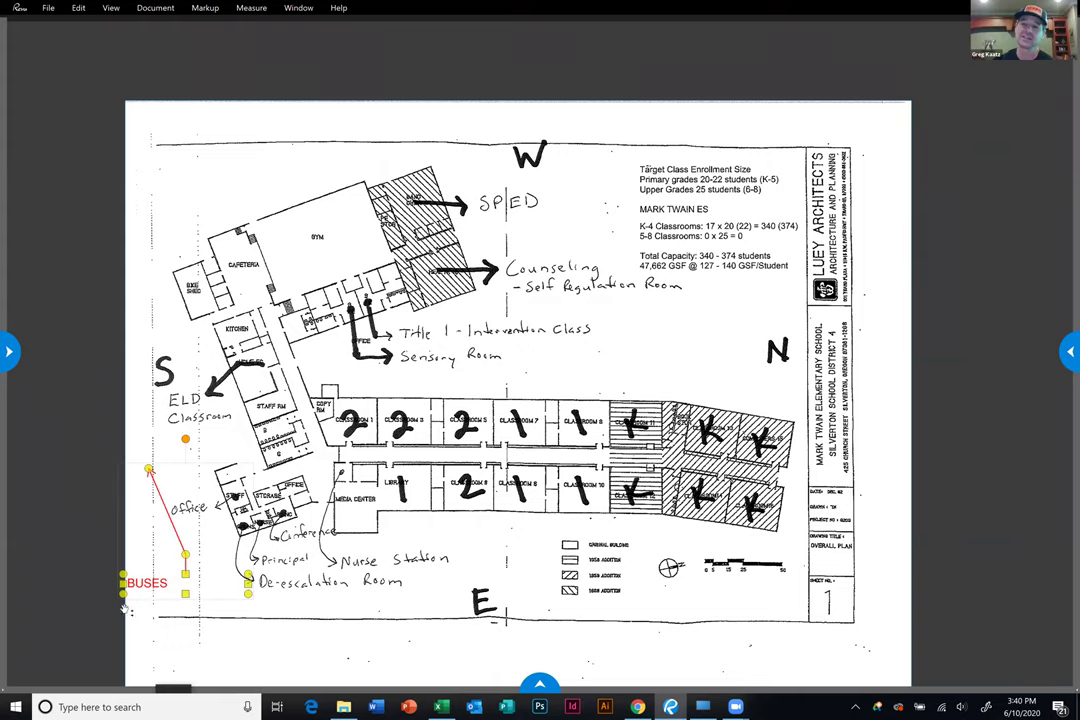
left_click_drag(126, 598, 162, 600)
left_click(316, 590)
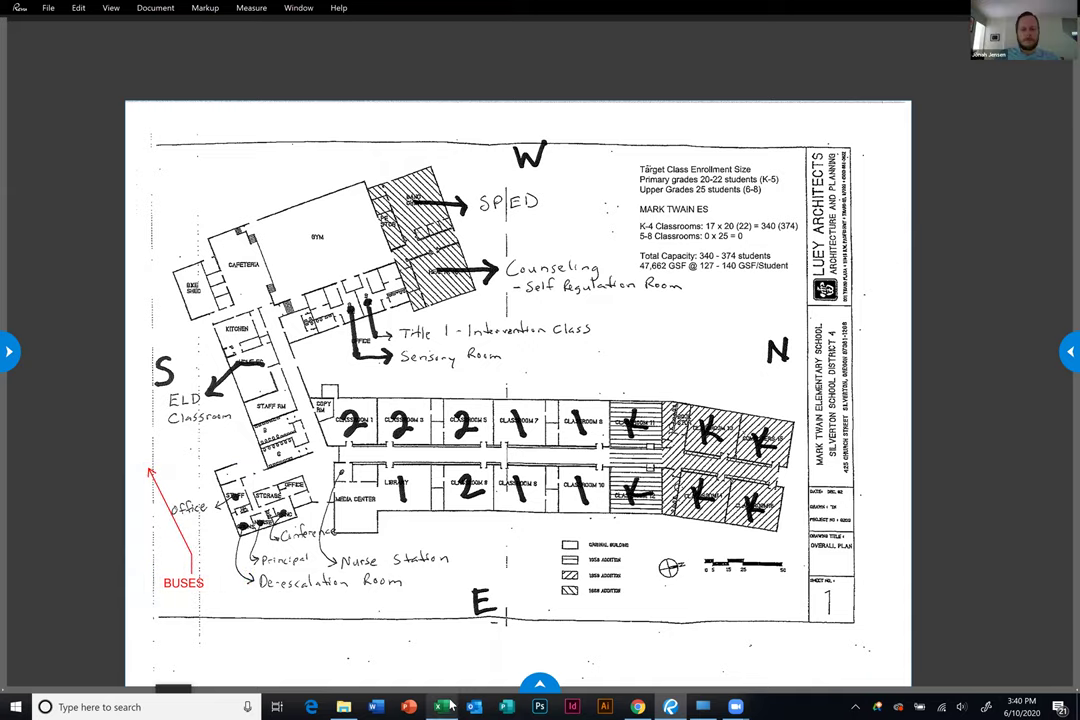
Switch back to the Excel ratings workbook and enter a score of 1 for Site and landscape in E30.
mouse_move(450, 706)
left_click(440, 640)
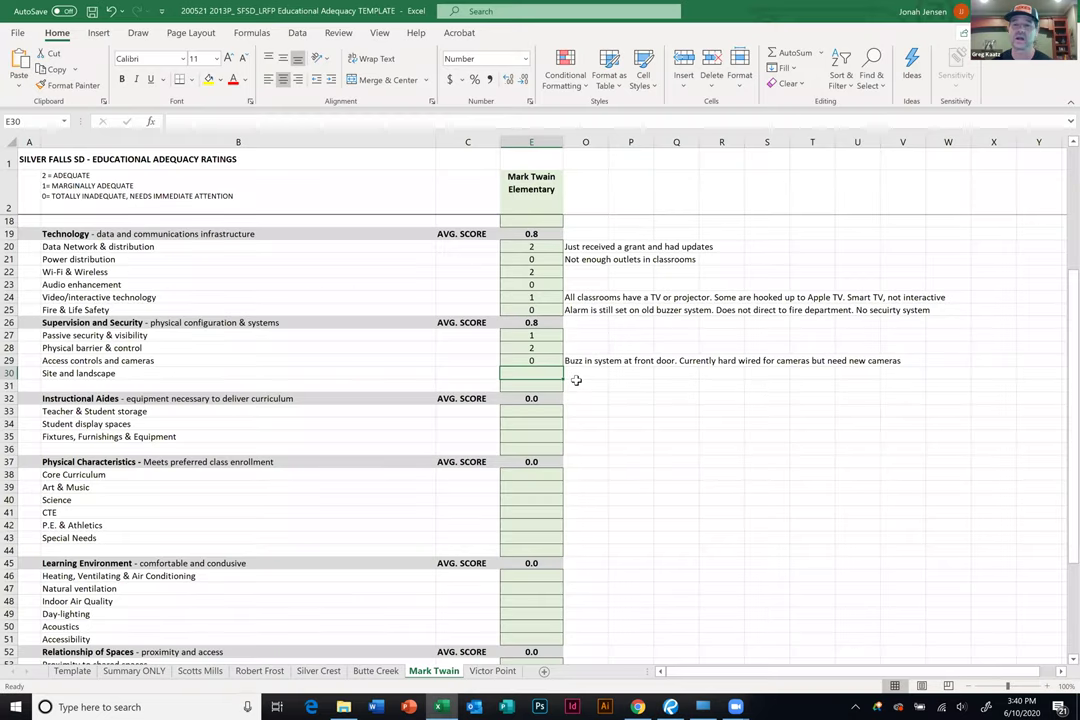
left_click(578, 375)
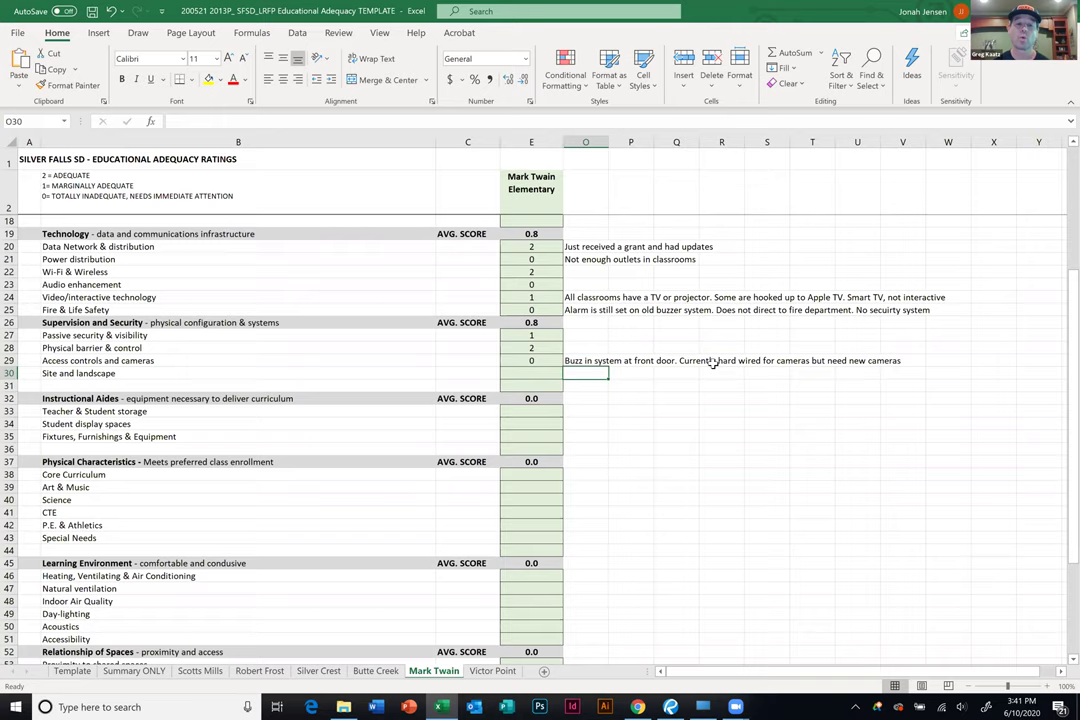
left_click(532, 375)
type("1")
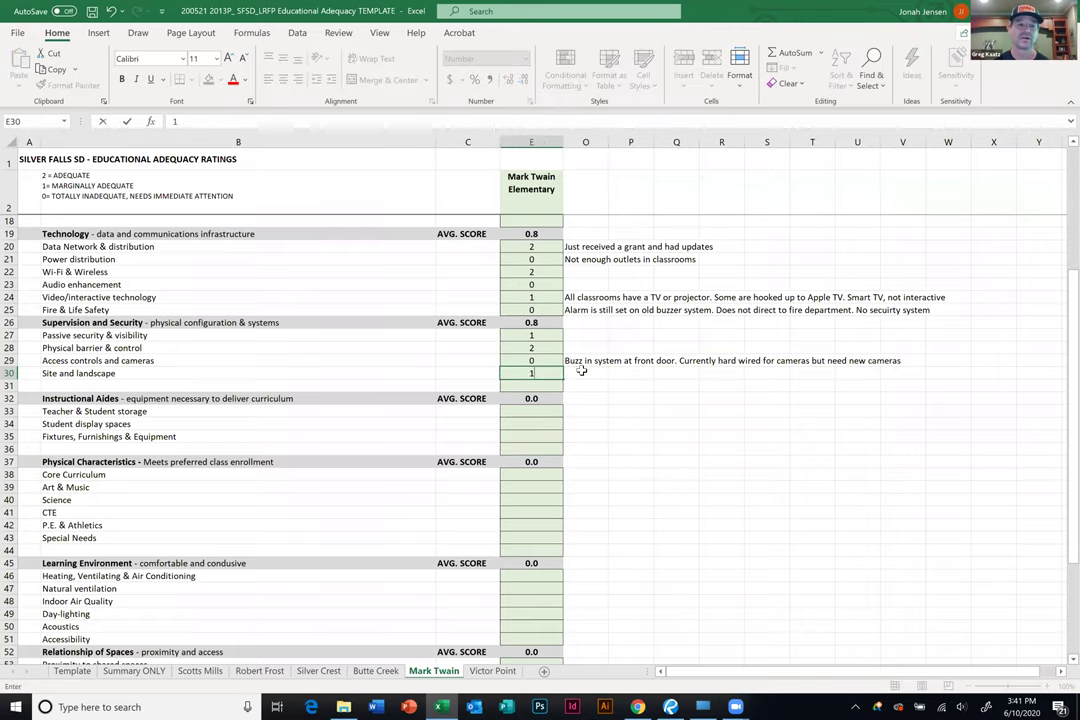
Enter the note "Can see" beside the Site and landscape score in O30.
left_click(581, 371)
type("Can see")
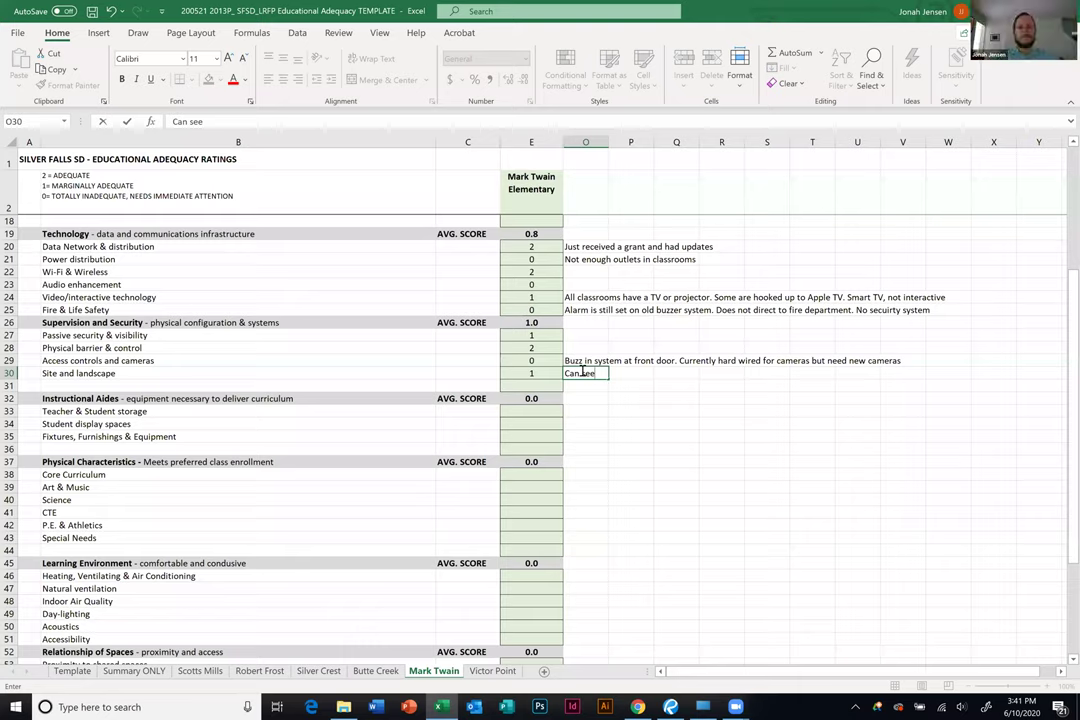
left_click(70, 348)
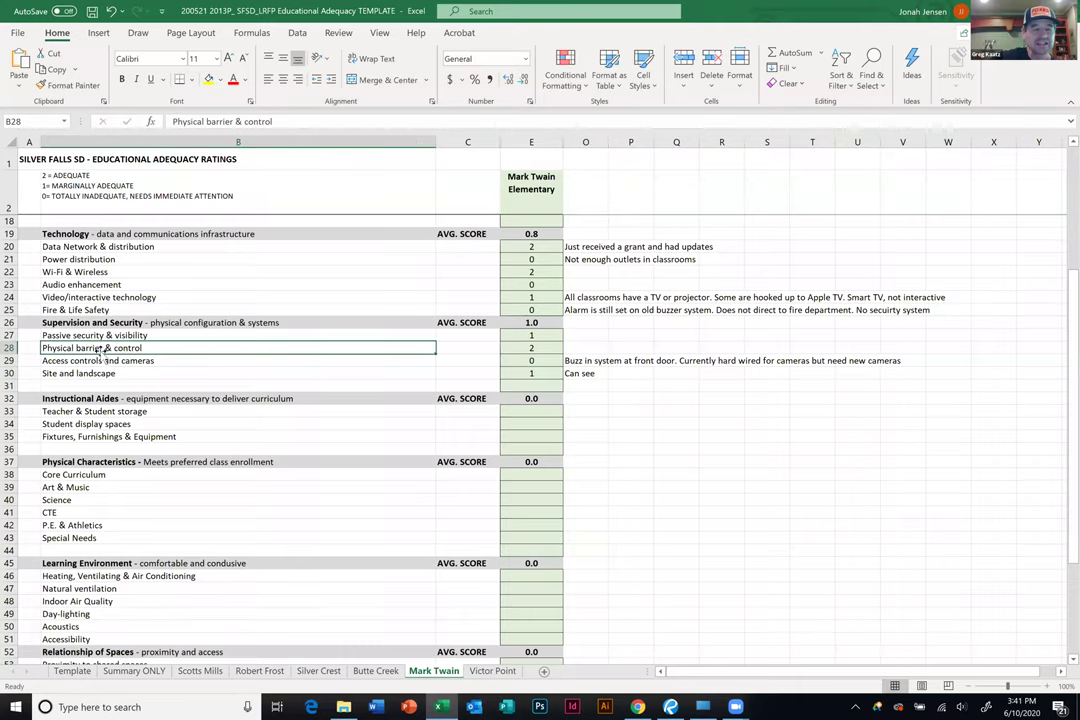
Add the note "Completed upgrade in fencing" beside the Physical barrier & control score in O28.
left_click(588, 350)
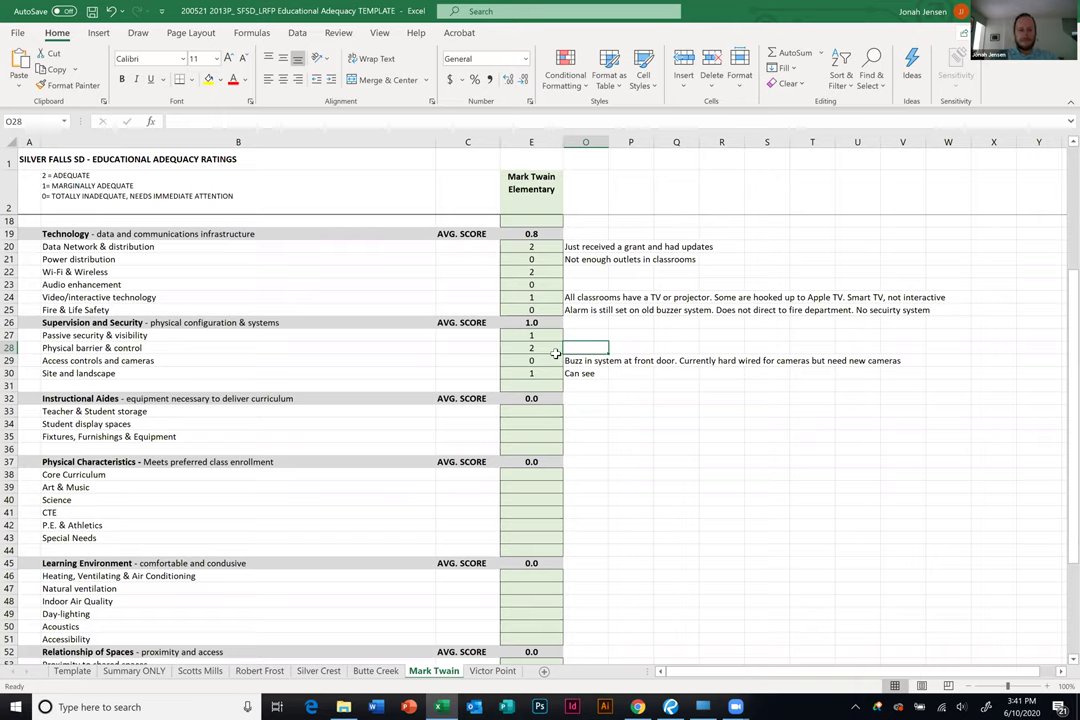
type("Completed upgarde")
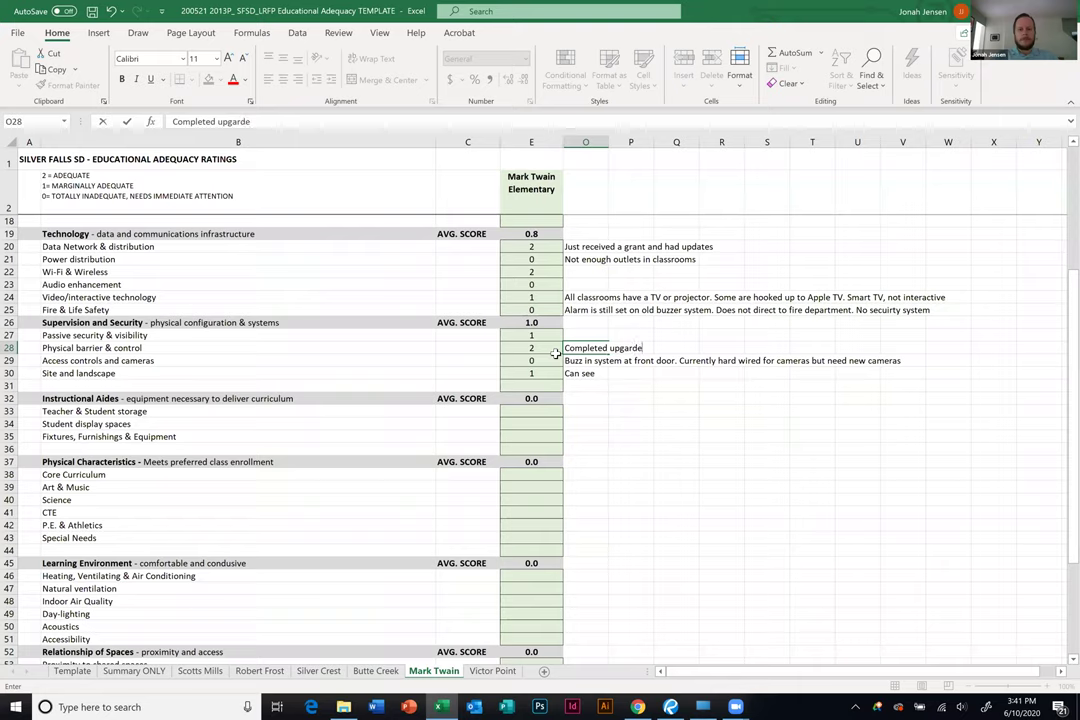
key("BackSpace")
key("BackSpace")
key("BackSpace")
type("rade in fencing")
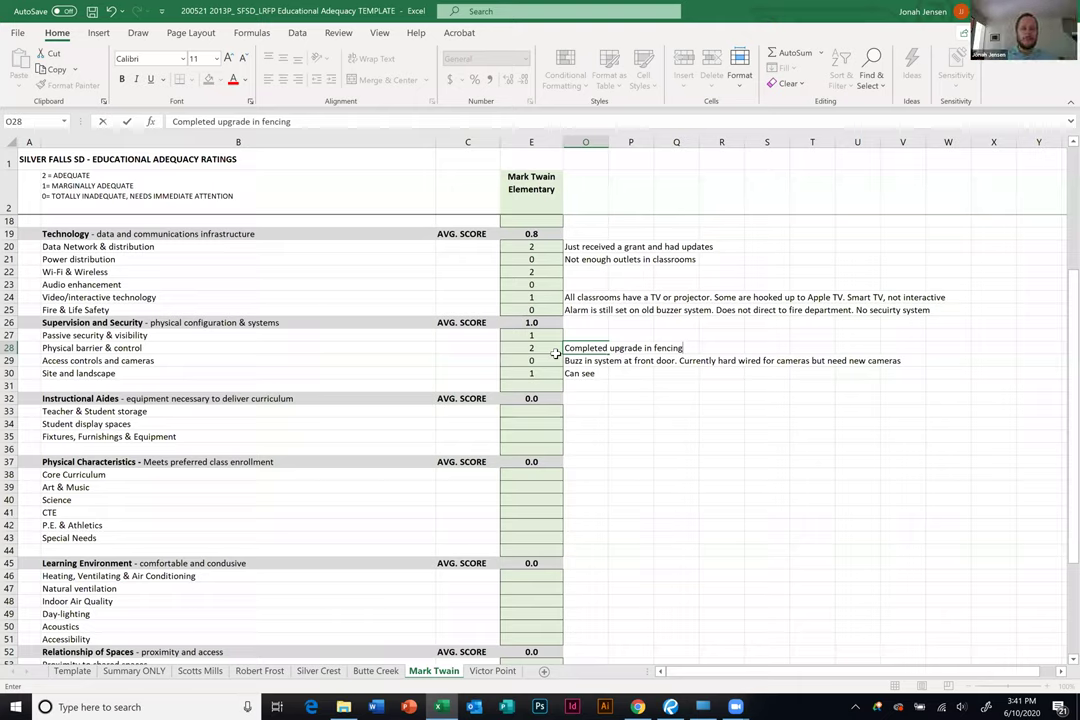
left_click(672, 373)
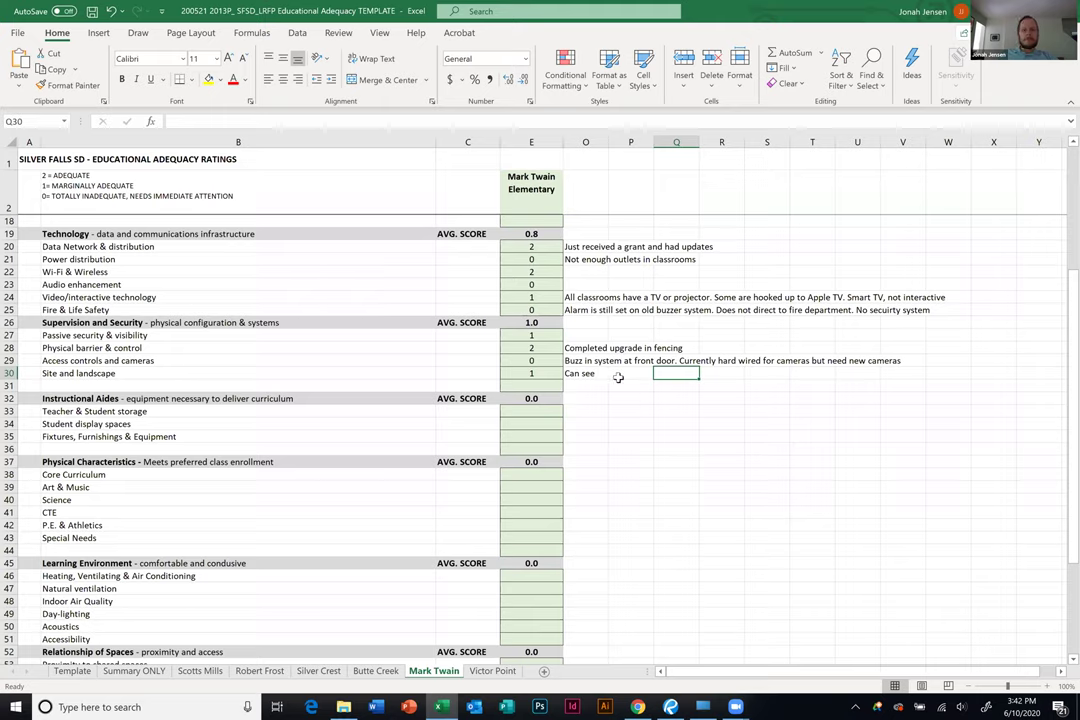
Replace the Site and landscape note in O30 with "Very spread out and many places kids can hide behind trees, etc.".
left_click(580, 374)
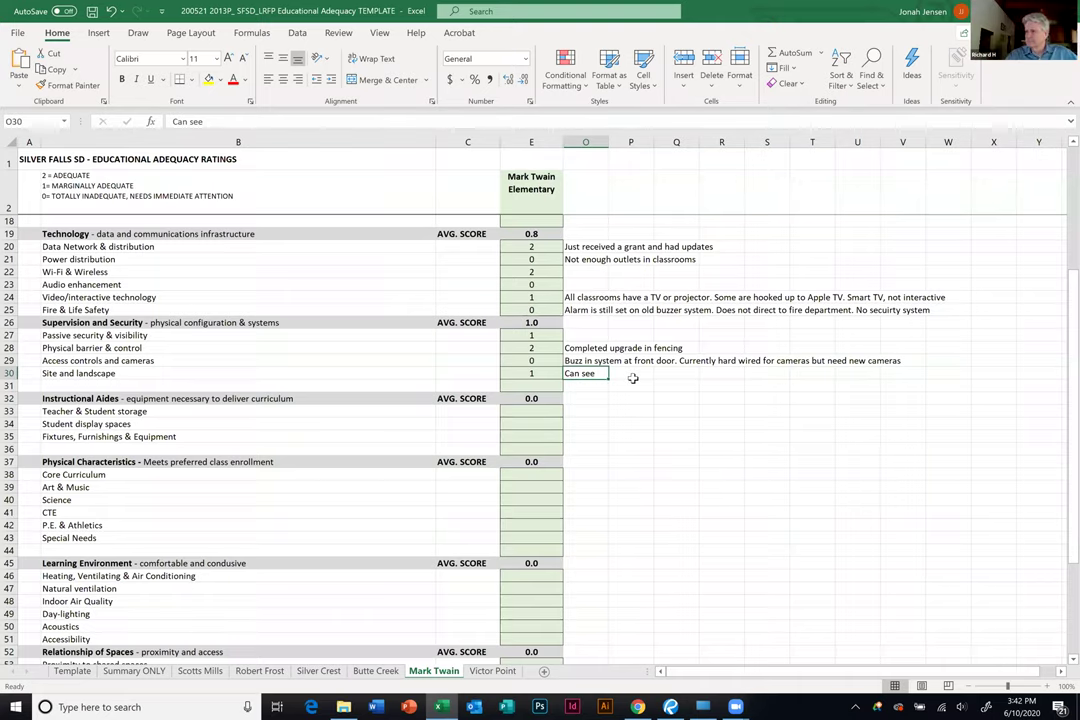
type("Very soread out an")
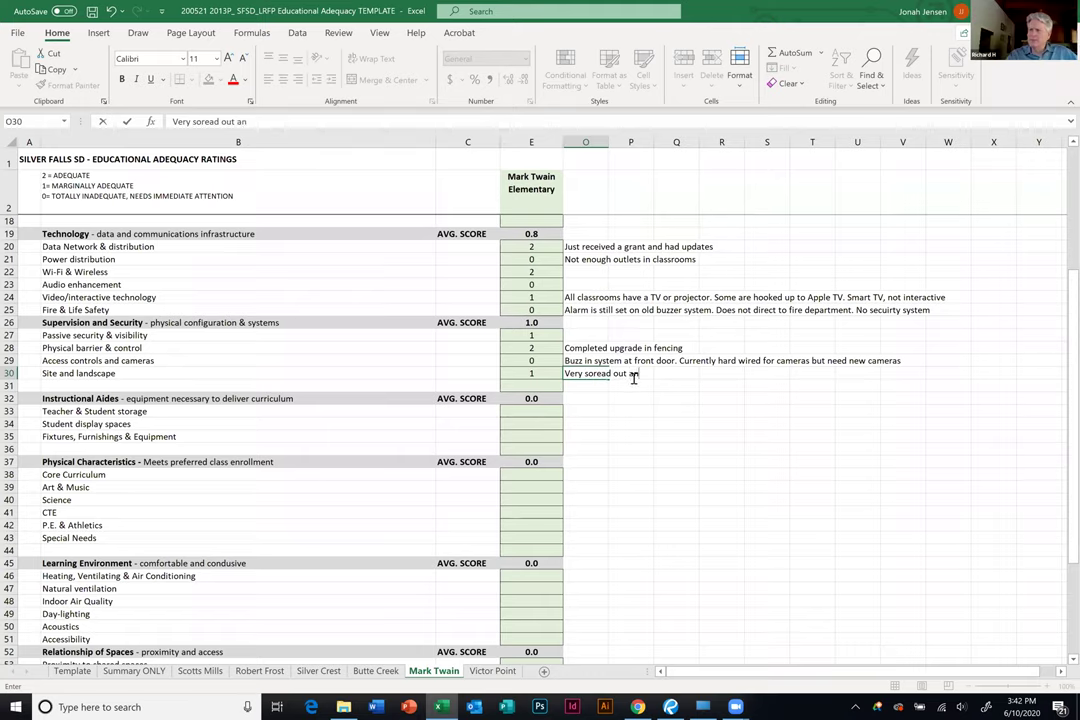
key("BackSpace")
key("BackSpace")
key("BackSpace")
key("BackSpace")
key("BackSpace")
key("BackSpace")
key("BackSpace")
key("BackSpace")
key("BackSpace")
key("BackSpace")
type("prea")
type("s")
key("BackSpace")
type("d out and m")
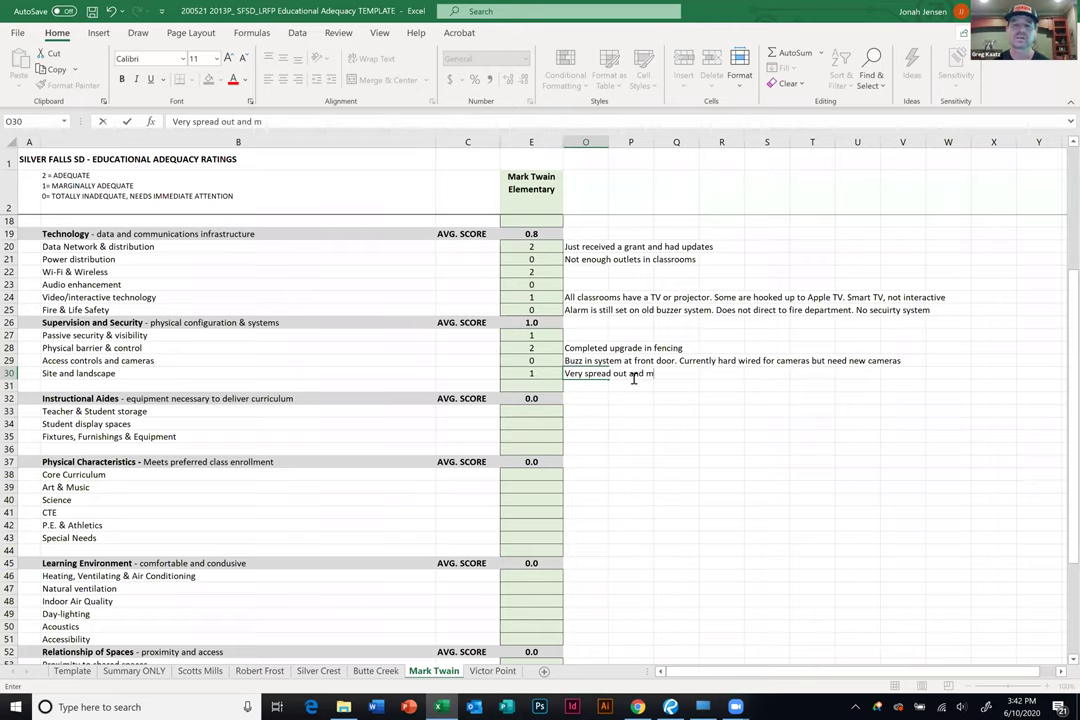
type("any places k")
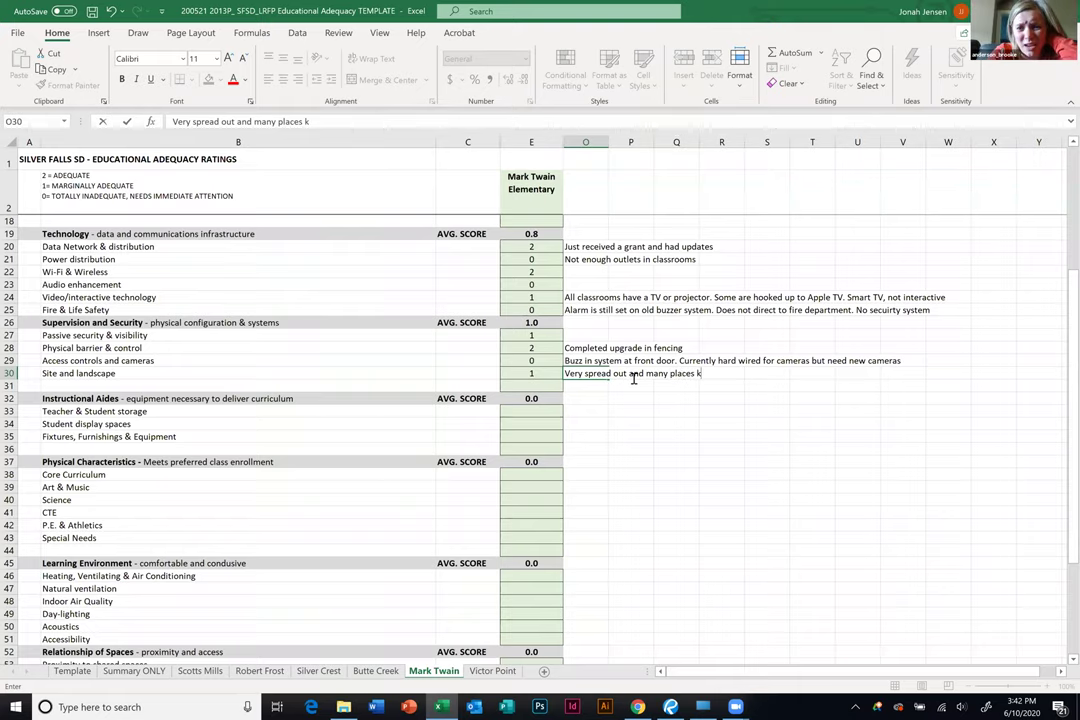
type("ids can ")
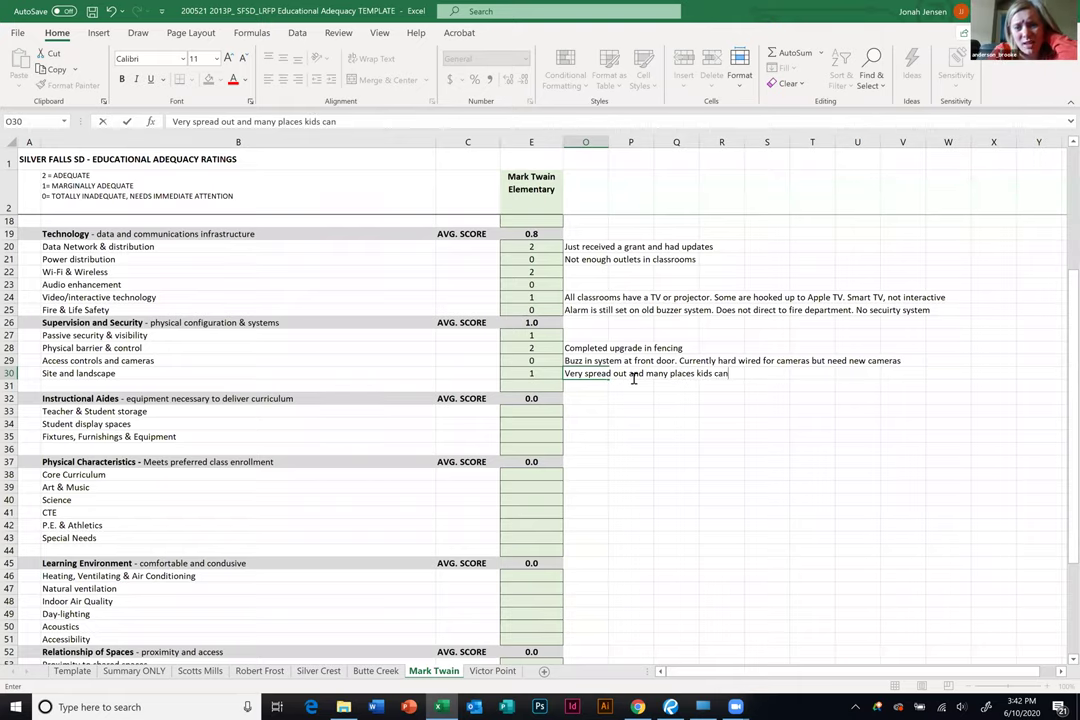
type("hide")
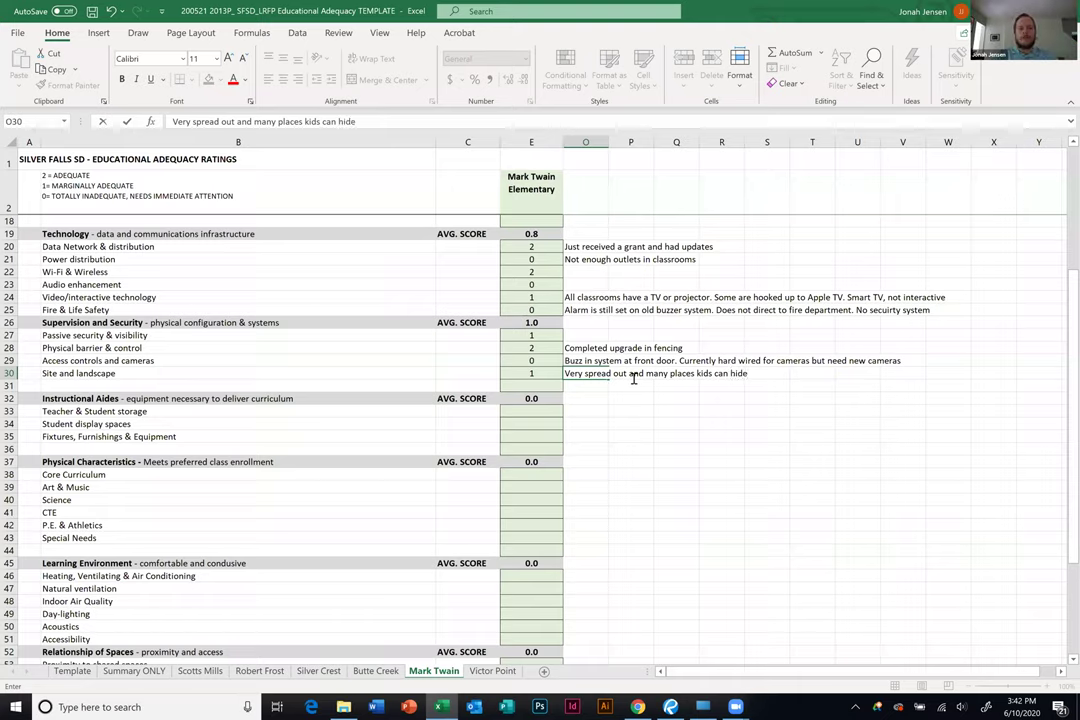
type(" behind trees, etc.")
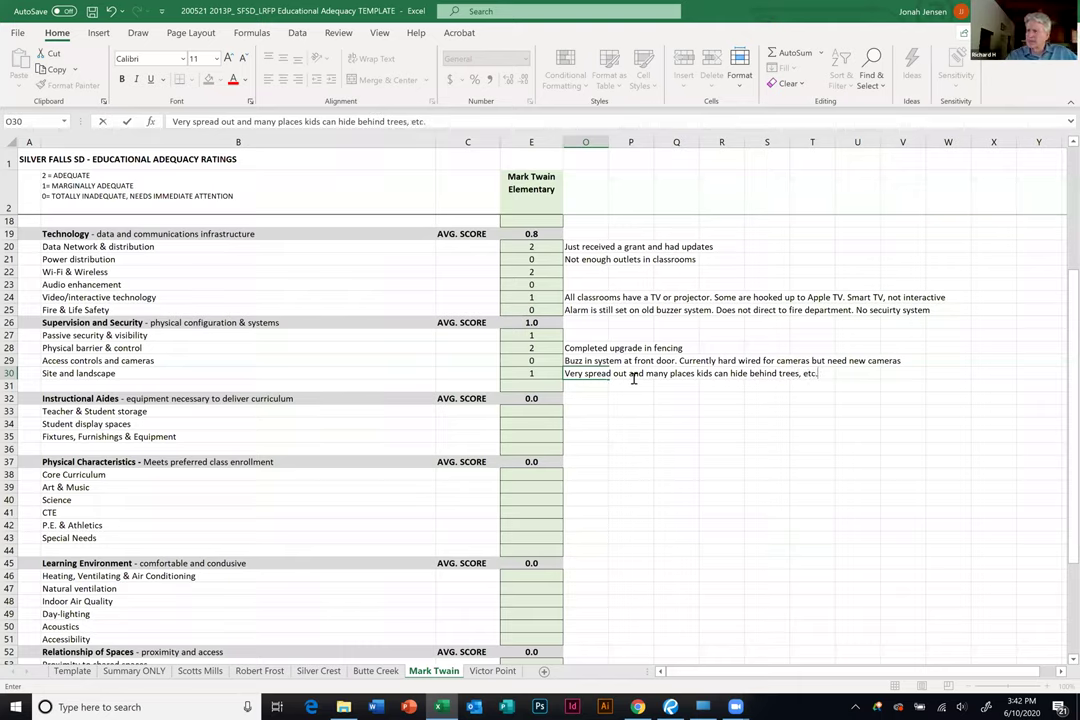
Switch to the floor plan in Revu and add a red callout reading "unfenced parking" that points at the north end of the classroom wing.
left_click(640, 487)
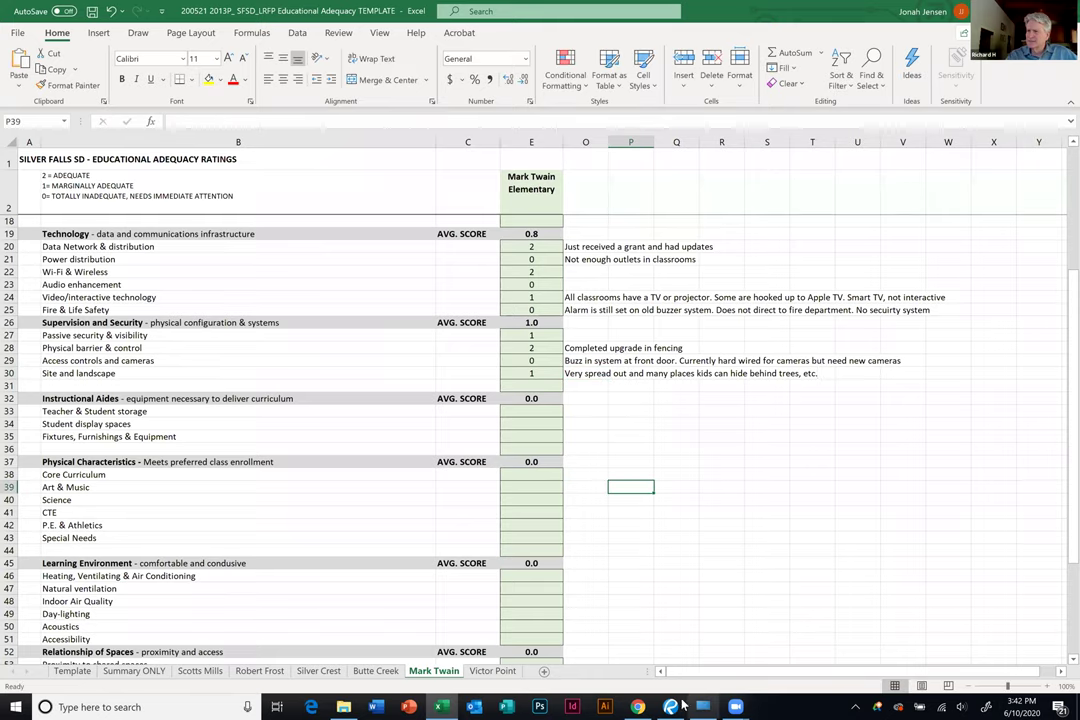
mouse_move(670, 707)
left_click(667, 650)
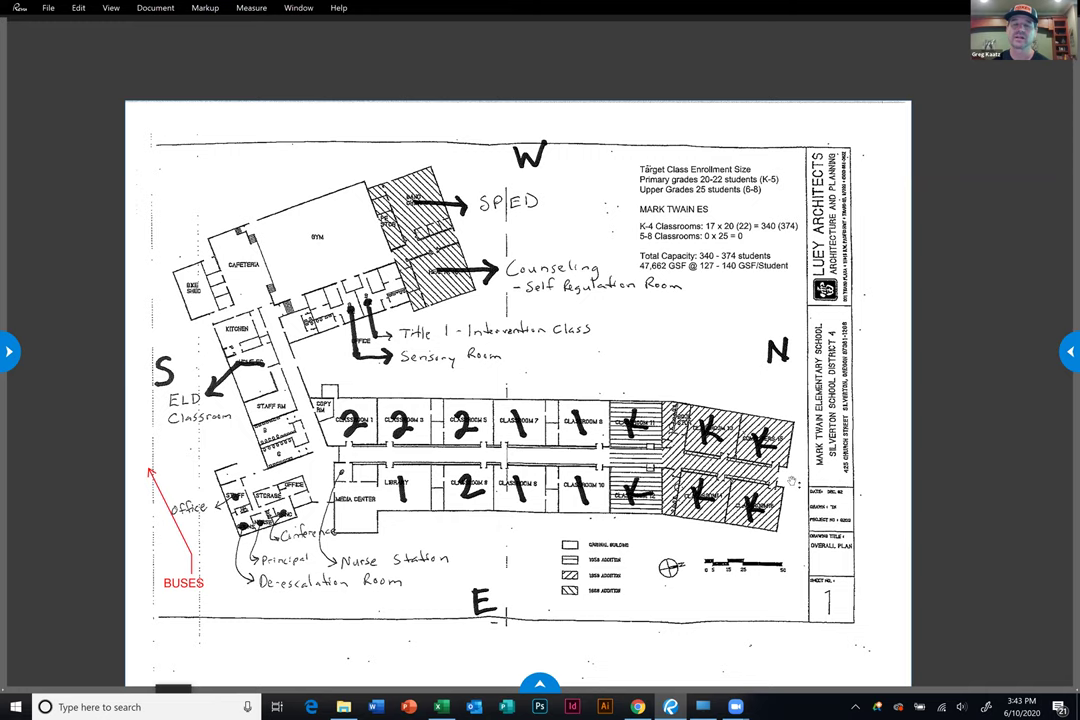
scroll(688, 405, "down", 1)
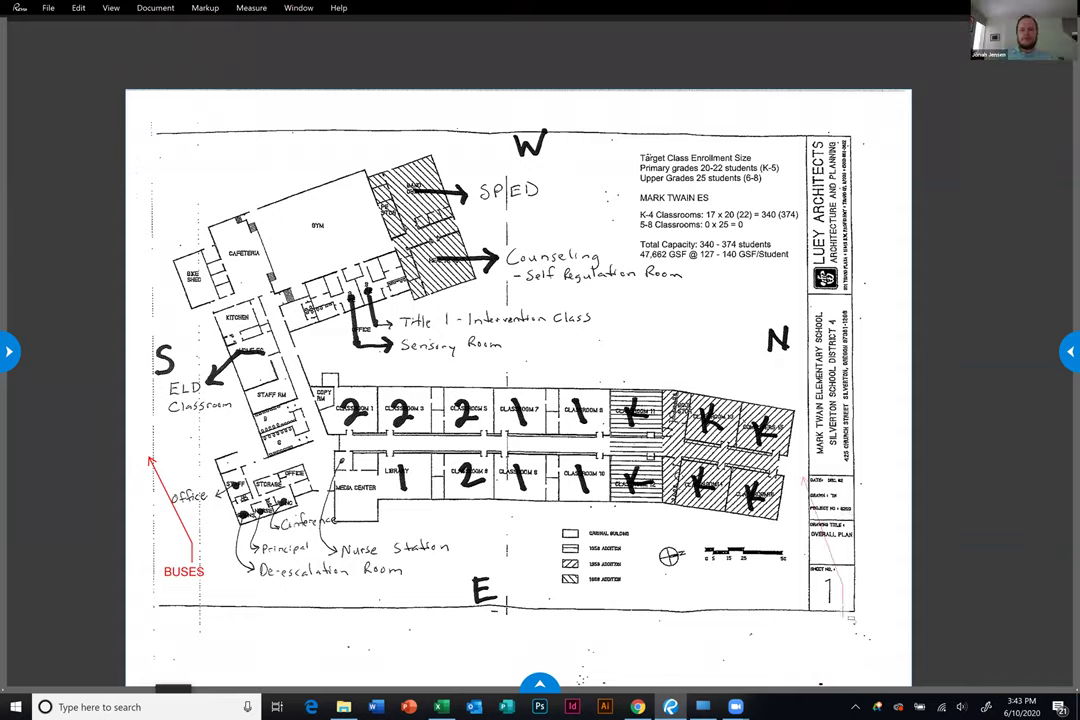
type("unfe")
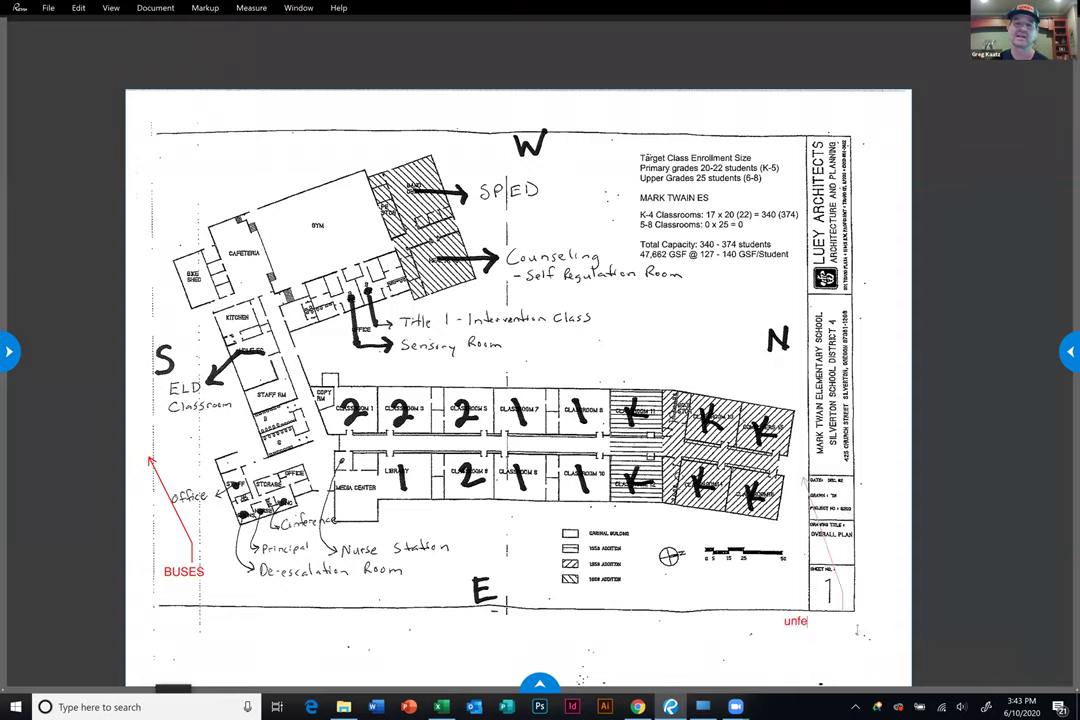
type("nced parking")
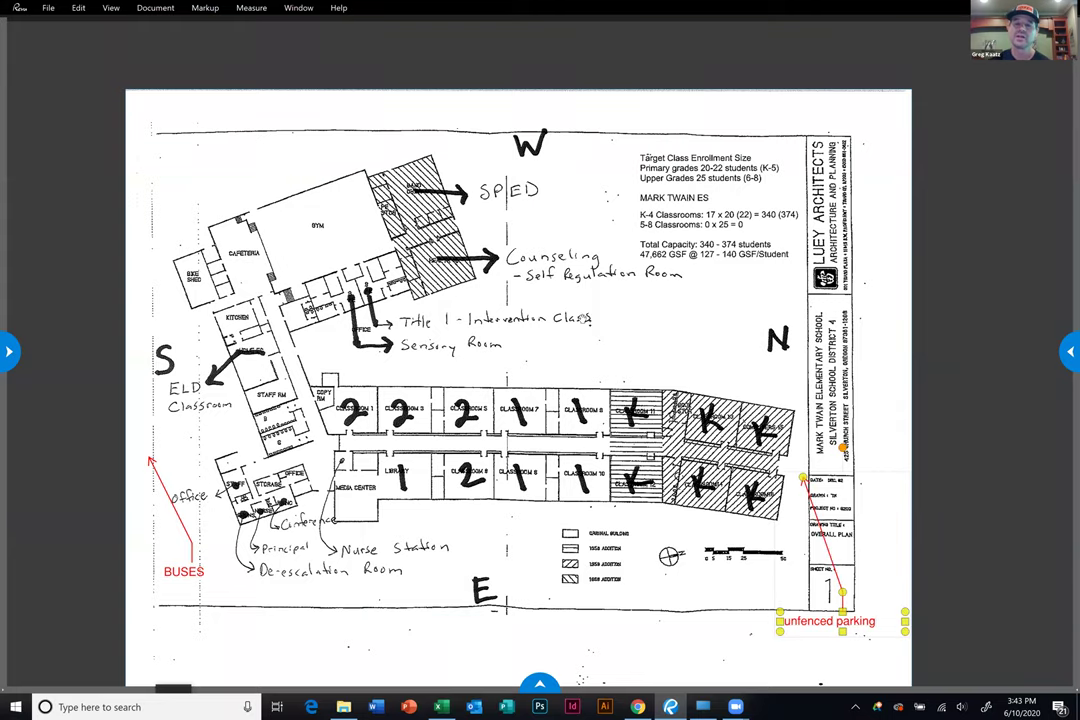
left_click_drag(669, 354, 741, 509)
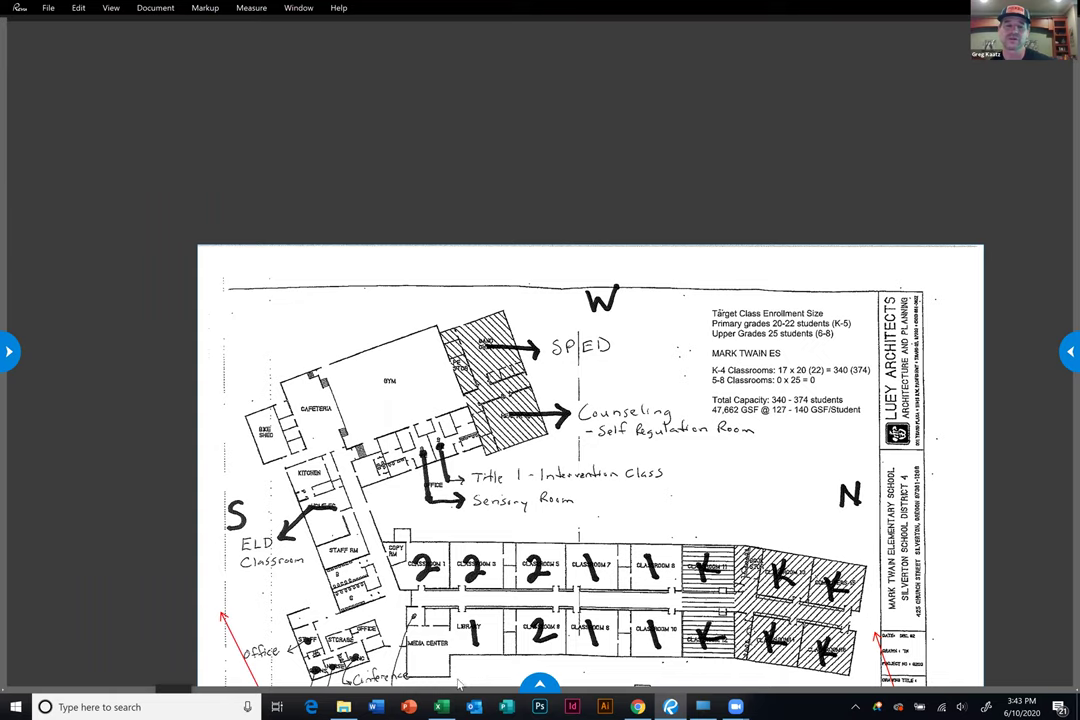
Switch back to the Excel ratings workbook and enter a score of 1 for Teacher & Student storage in E33.
mouse_move(443, 707)
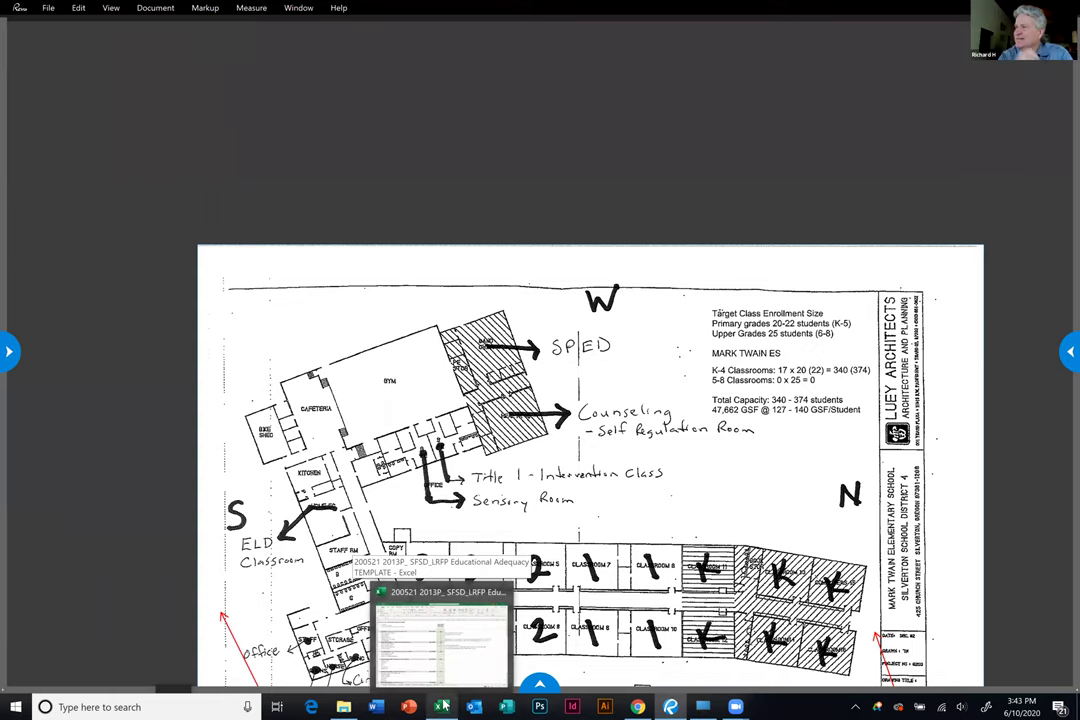
left_click(440, 635)
left_click(540, 373)
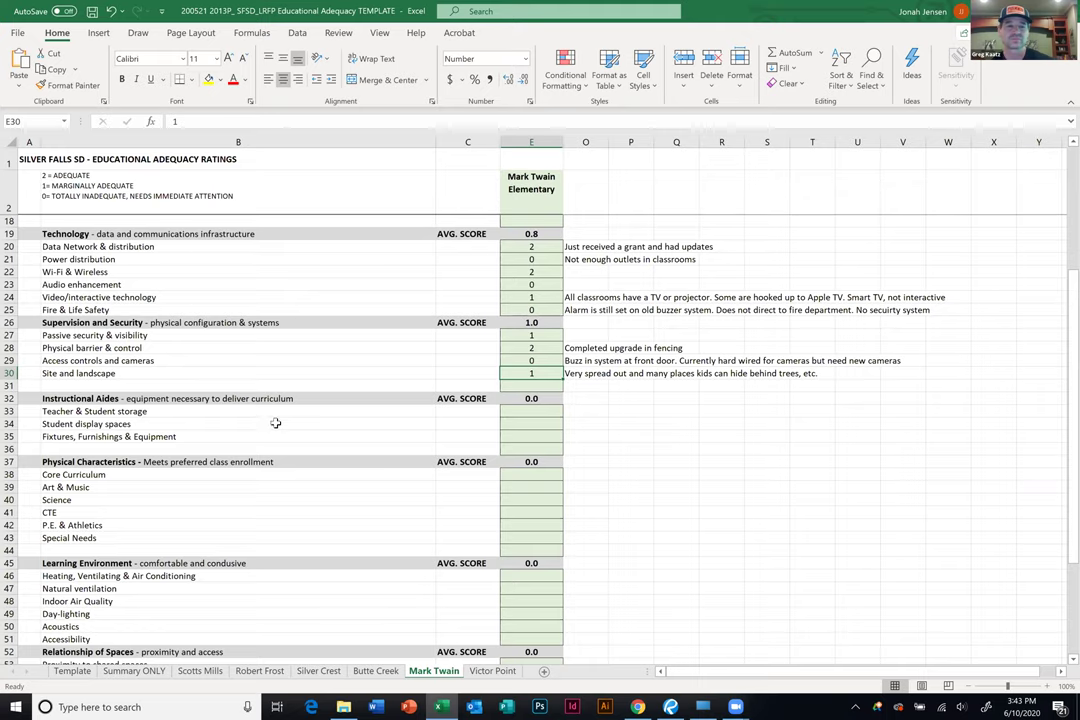
scroll(224, 429, "down", 2)
scroll(321, 427, "down", 2)
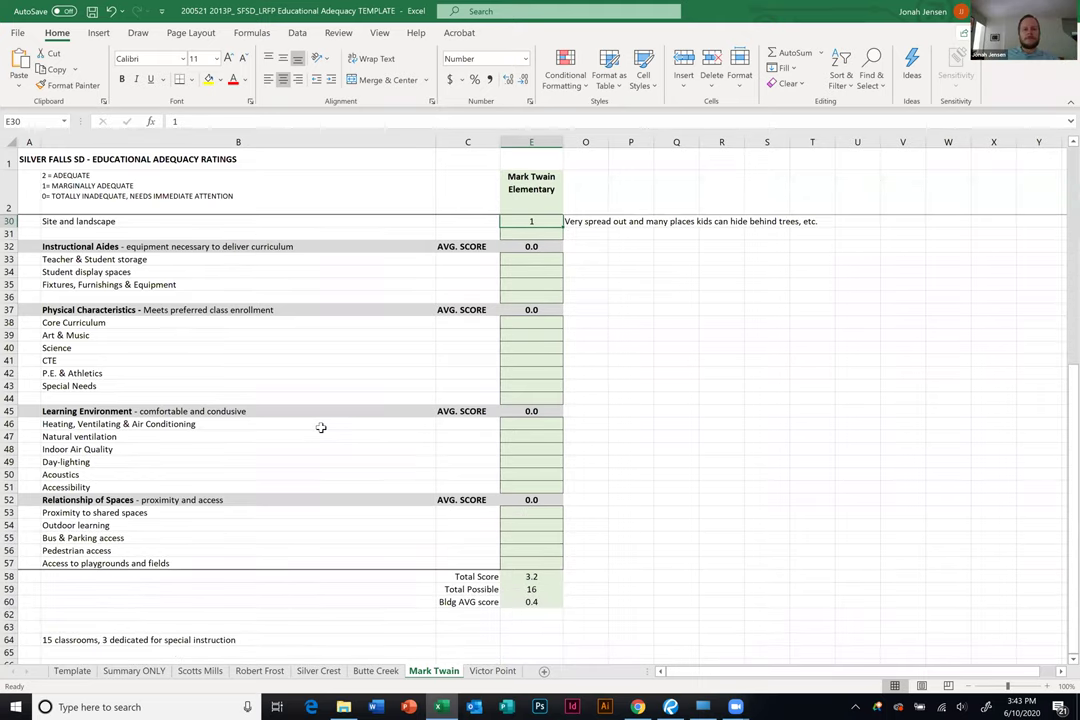
scroll(320, 427, "up", 3)
left_click(120, 374)
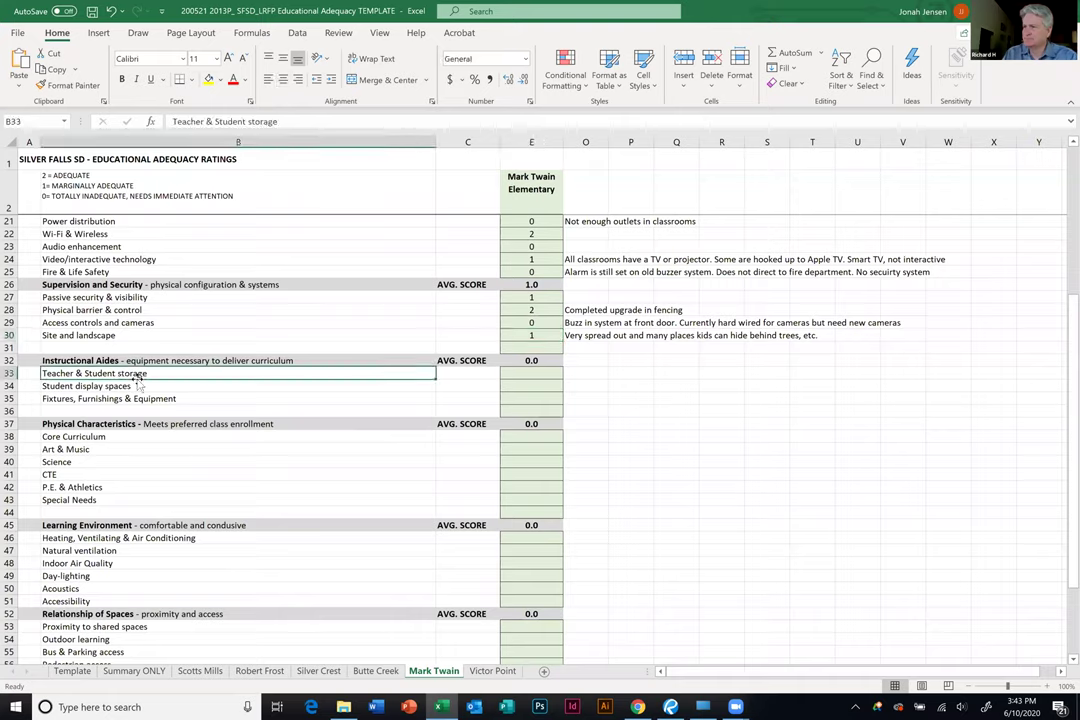
left_click(538, 374)
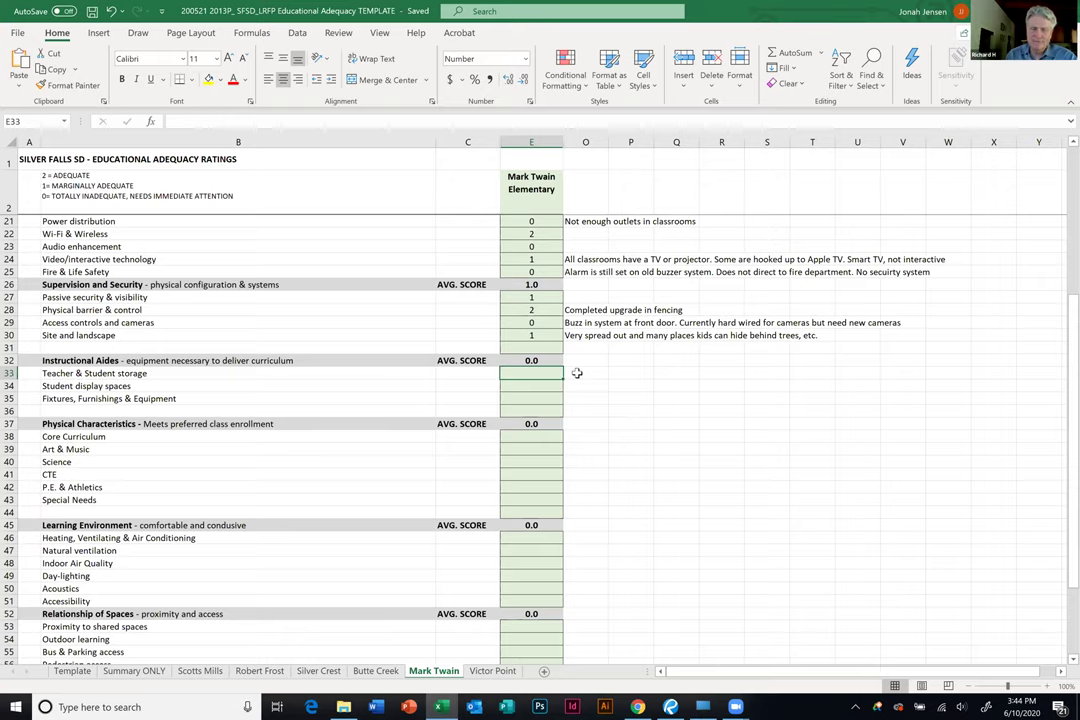
type("1")
Enter a score of 0 for Student display spaces in E34.
left_click(540, 393)
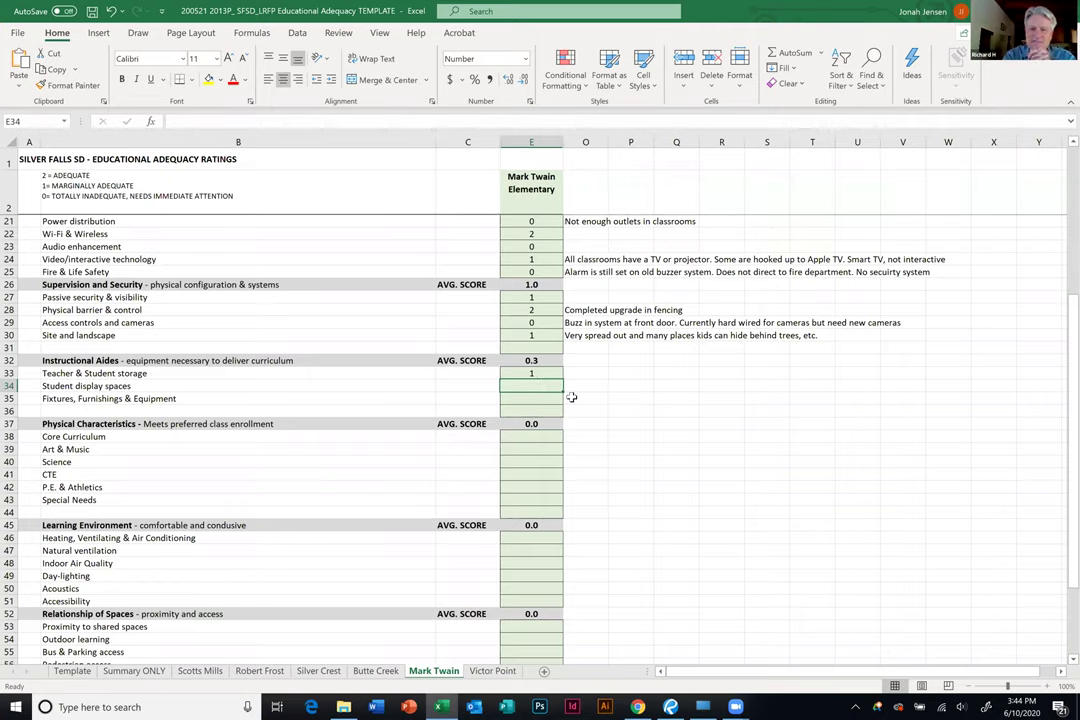
type("0")
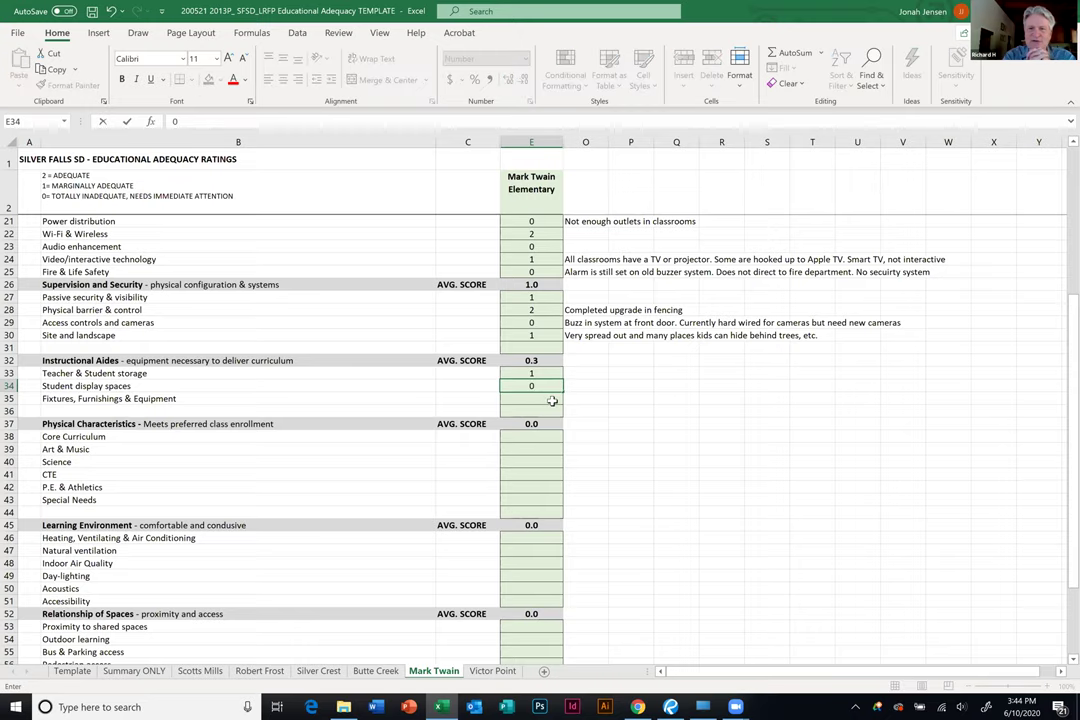
key("Return")
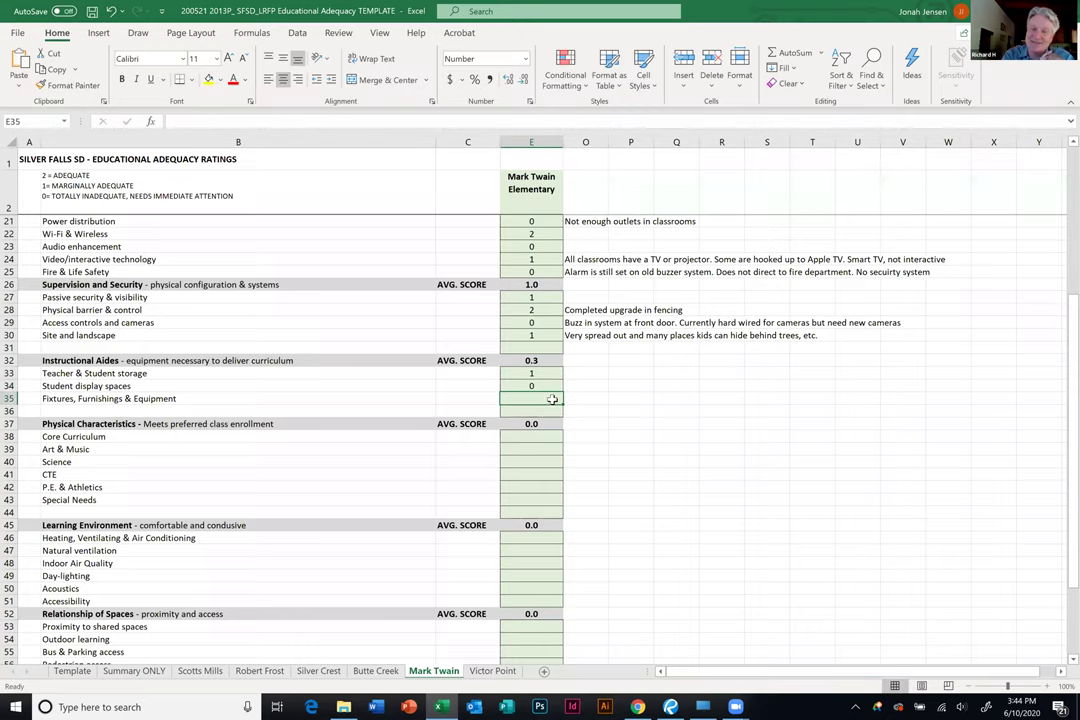
Begin the Student display spaces note in O34 with "Sticky tack on lockers or hard surface above. Lockers and CMU walls".
scroll(552, 399, "down", 2)
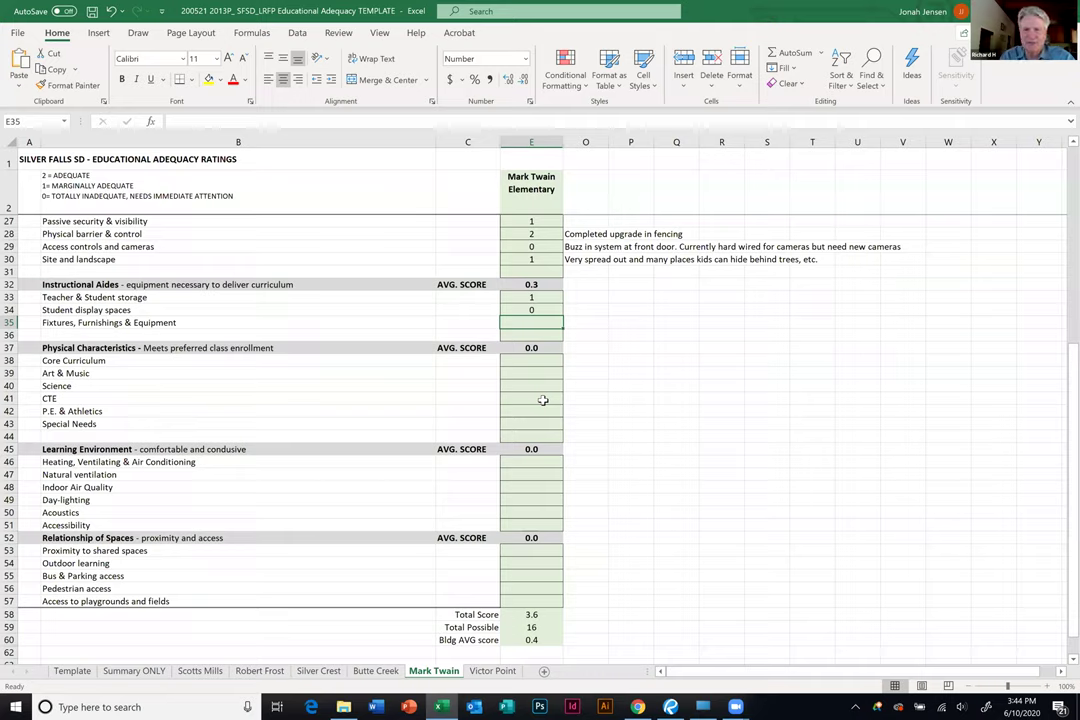
left_click(584, 310)
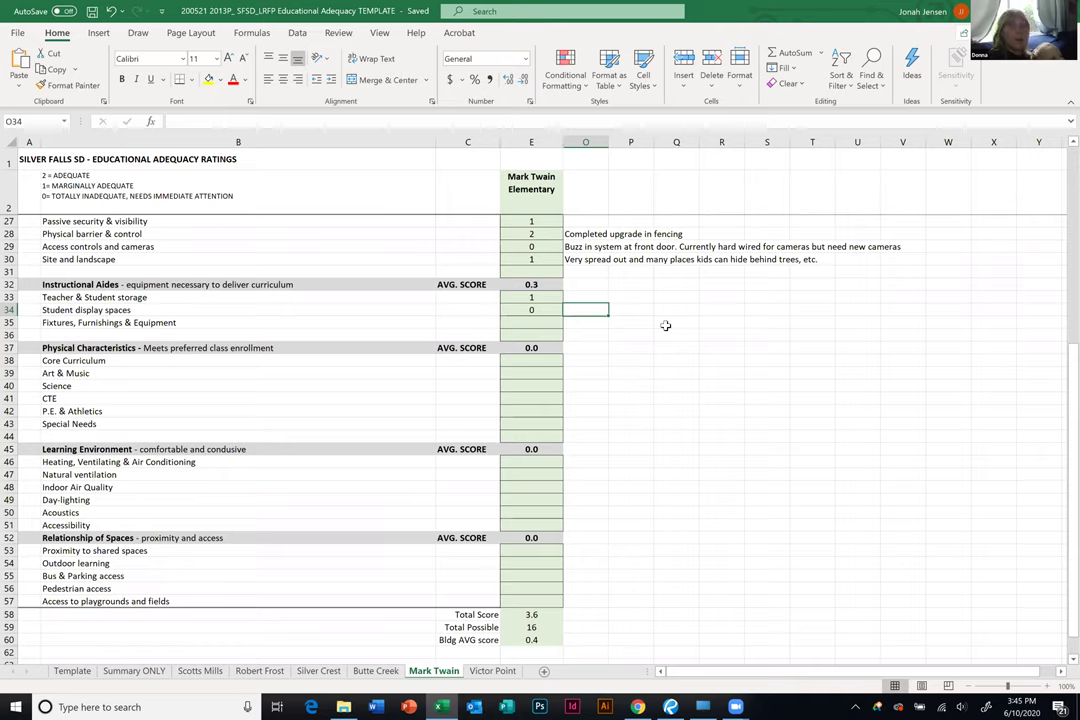
type("Stic")
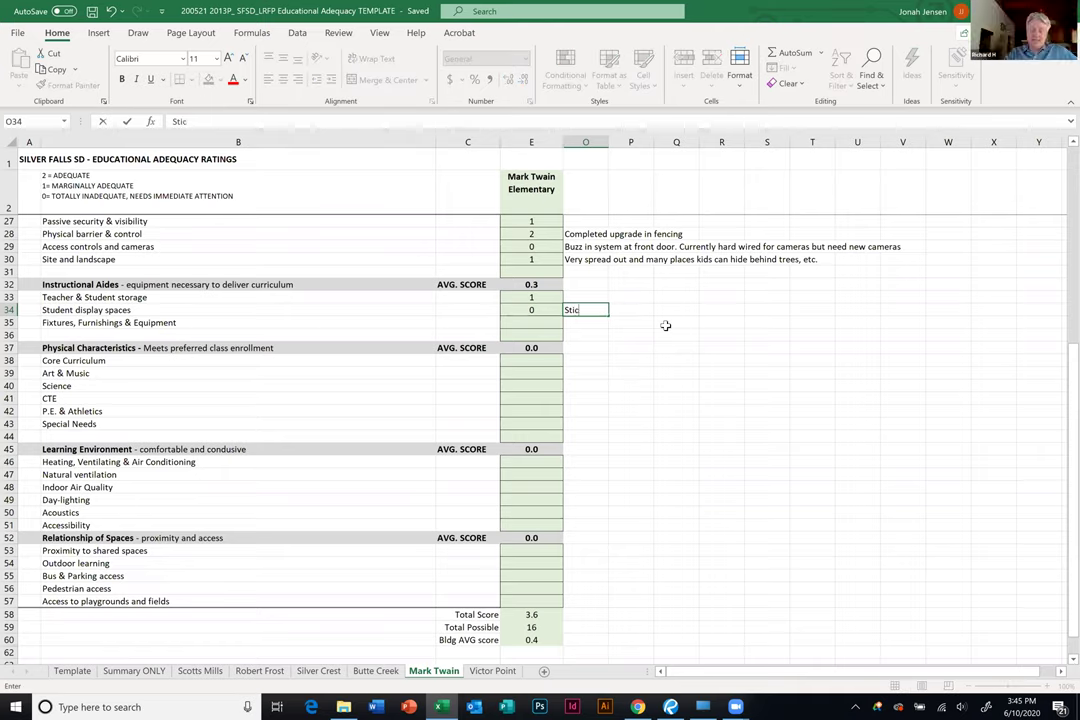
type("ky tack on")
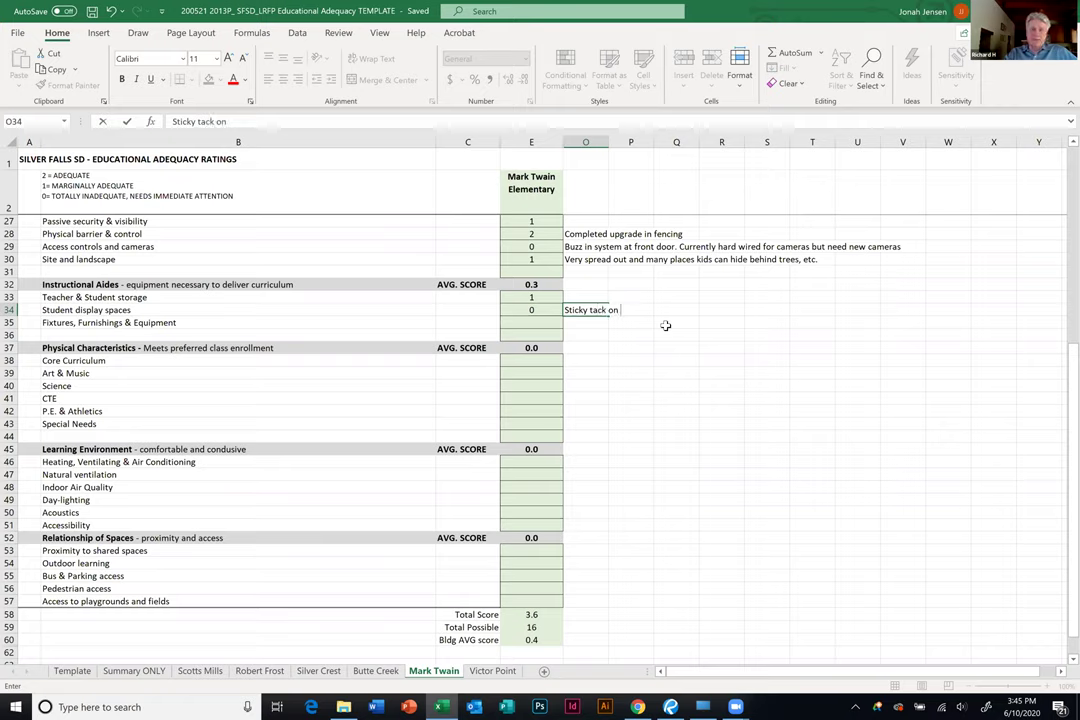
type(" lockers or hard su")
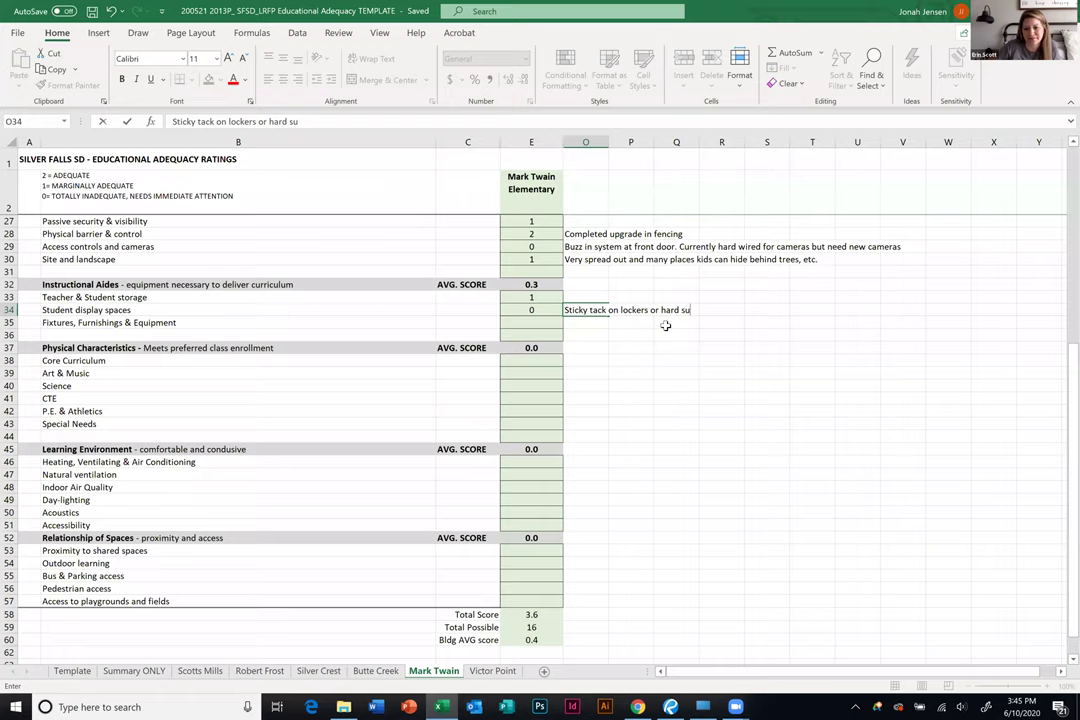
type("rface ab")
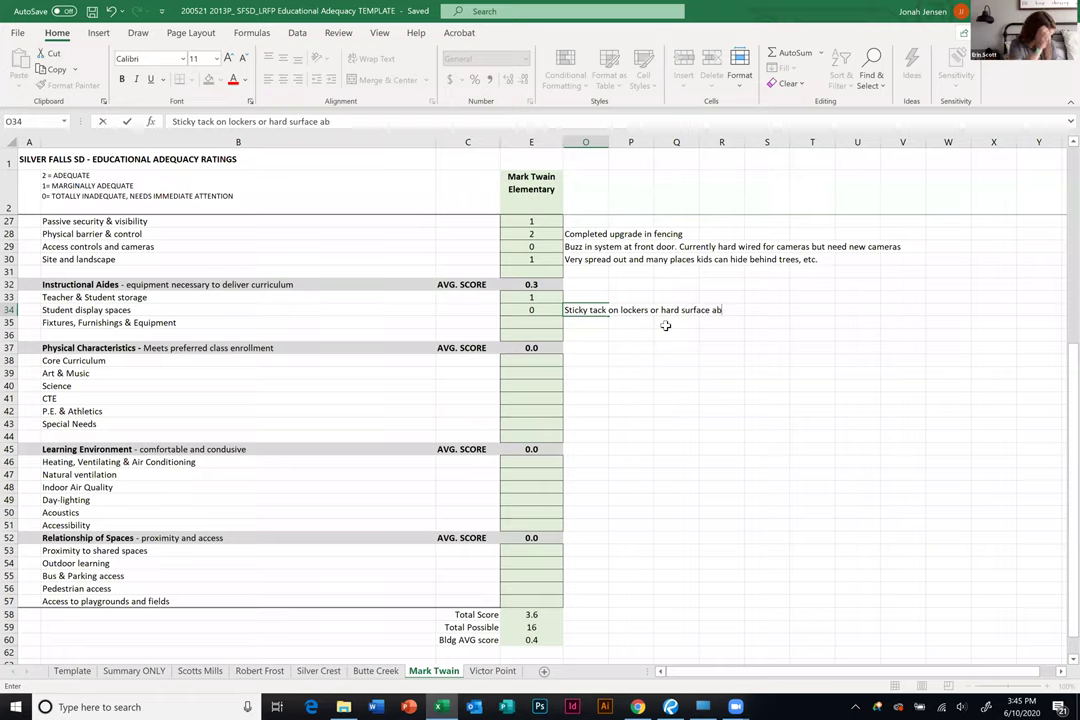
type("ove. Locers an")
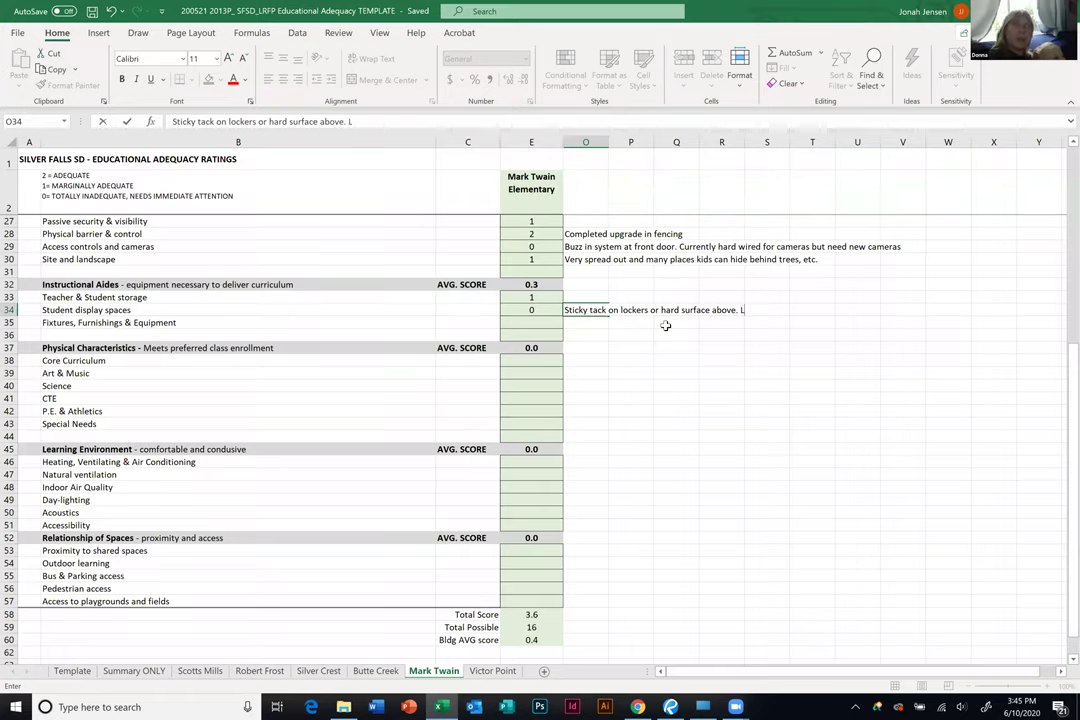
key("BackSpace")
key("BackSpace")
key("BackSpace")
key("BackSpace")
key("BackSpace")
key("BackSpace")
type("kers ad")
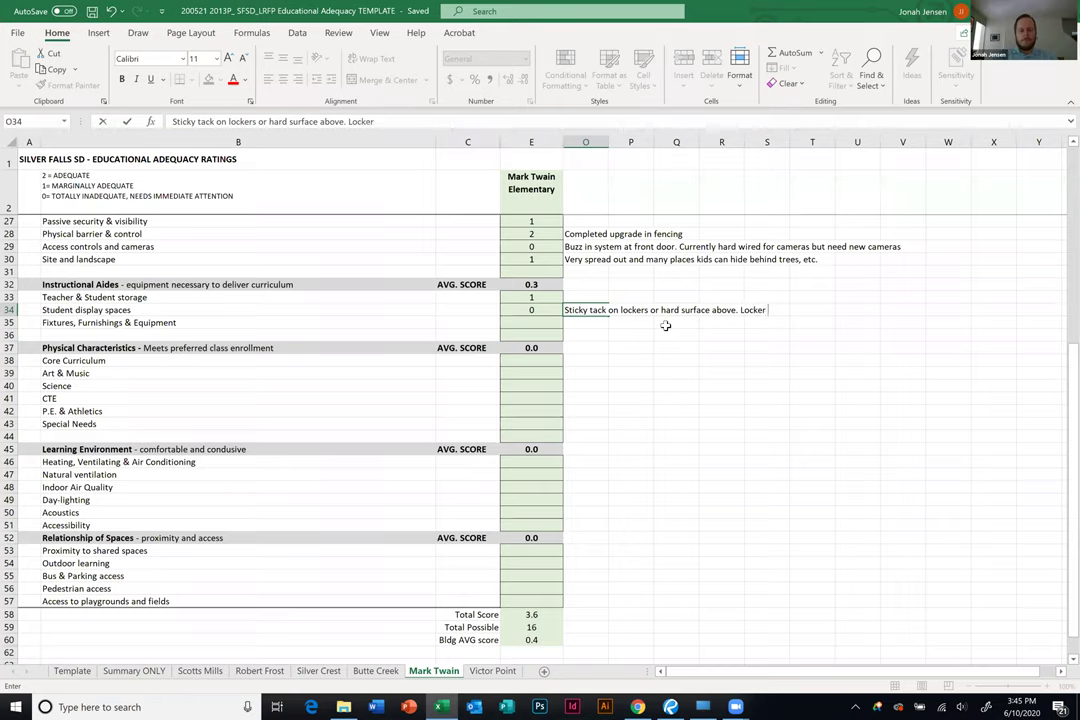
key("BackSpace")
key("BackSpace")
key("BackSpace")
key("BackSpace")
type("s and CMU walls")
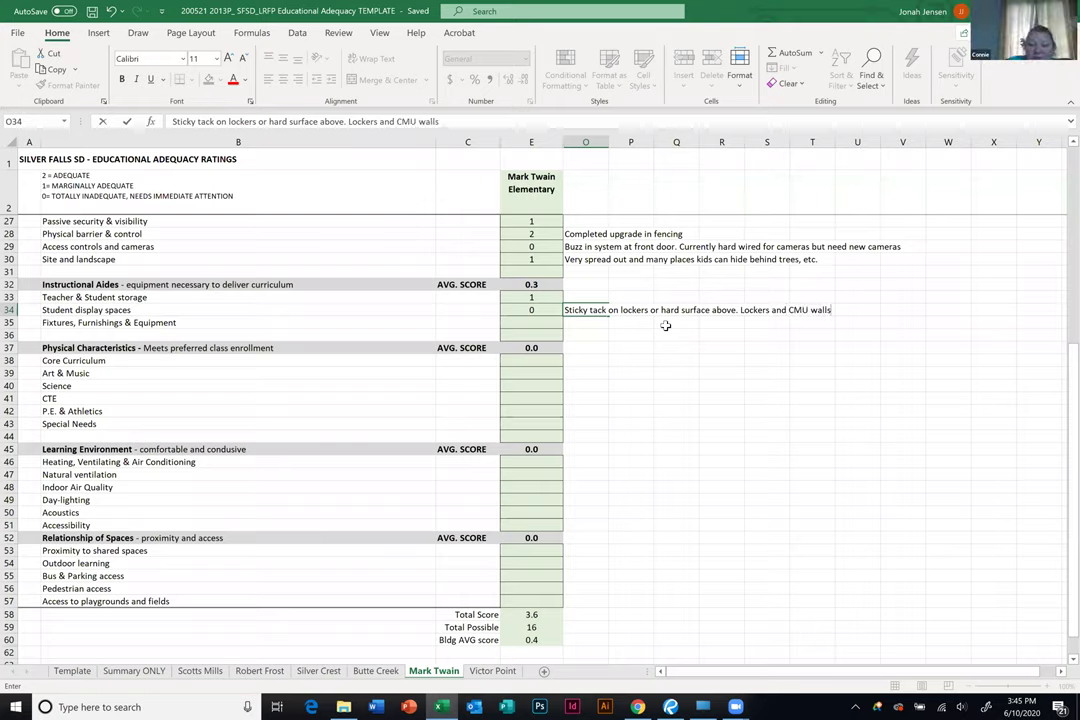
Complete the O34 note with the sentence "There is one display accessed from nurse's office" after "CMU walls.".
type(",")
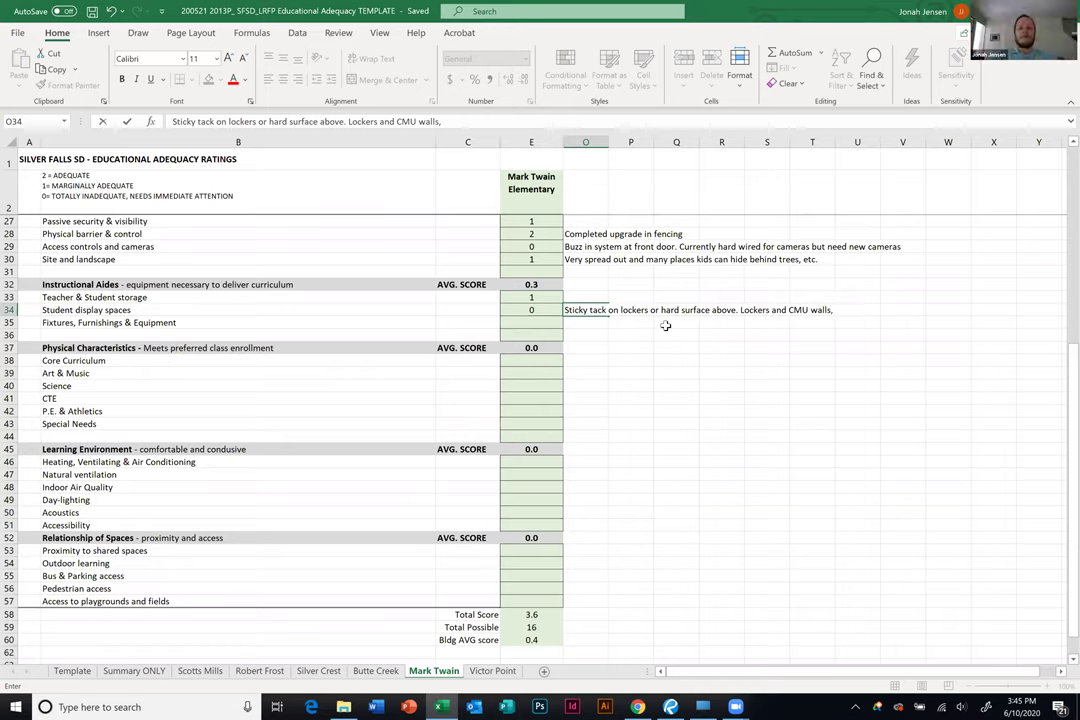
key("BackSpace")
type(". There is")
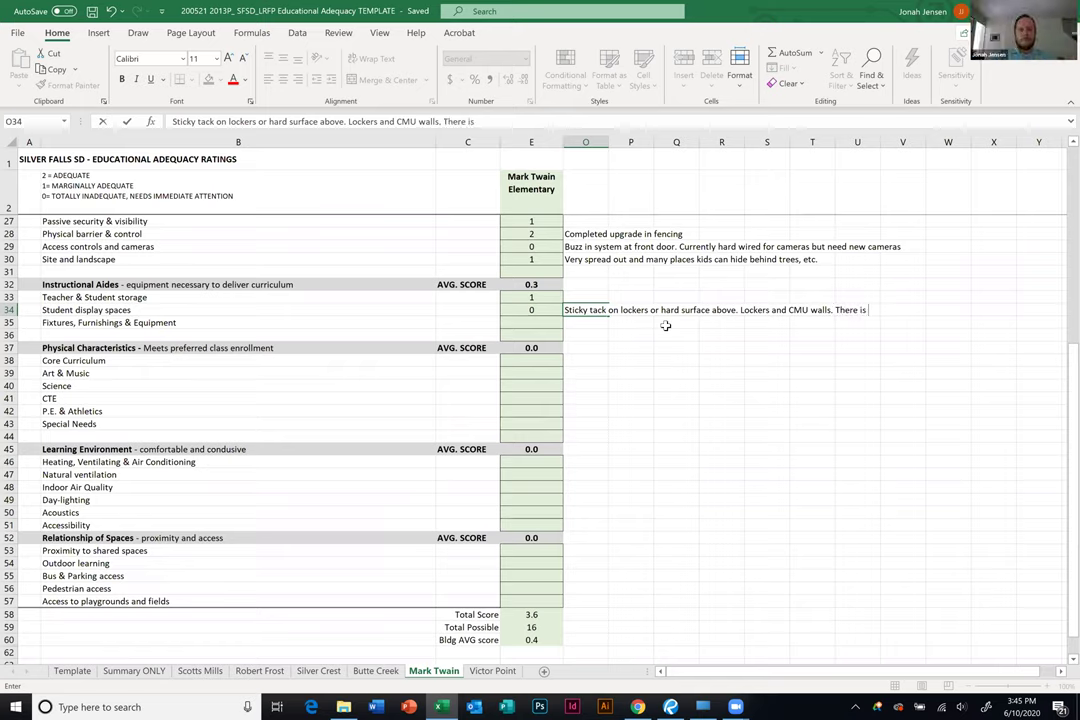
type(" one display")
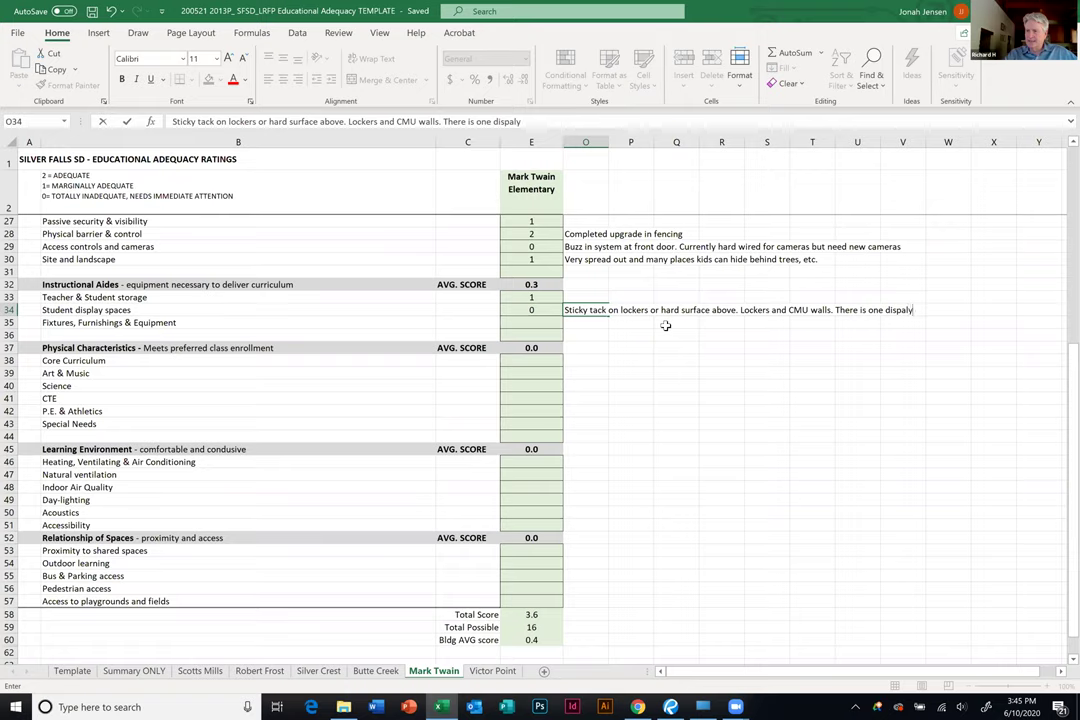
type(" accessed form")
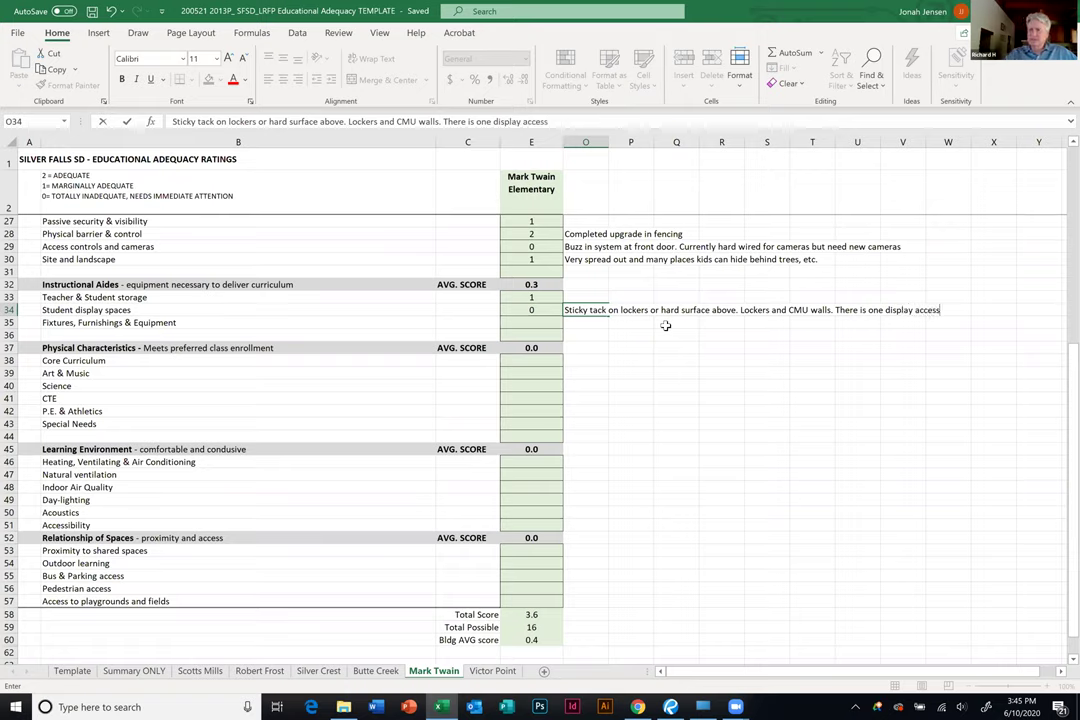
key("BackSpace")
key("BackSpace")
key("BackSpace")
key("BackSpace")
type("rom nurse's office")
key("Return")
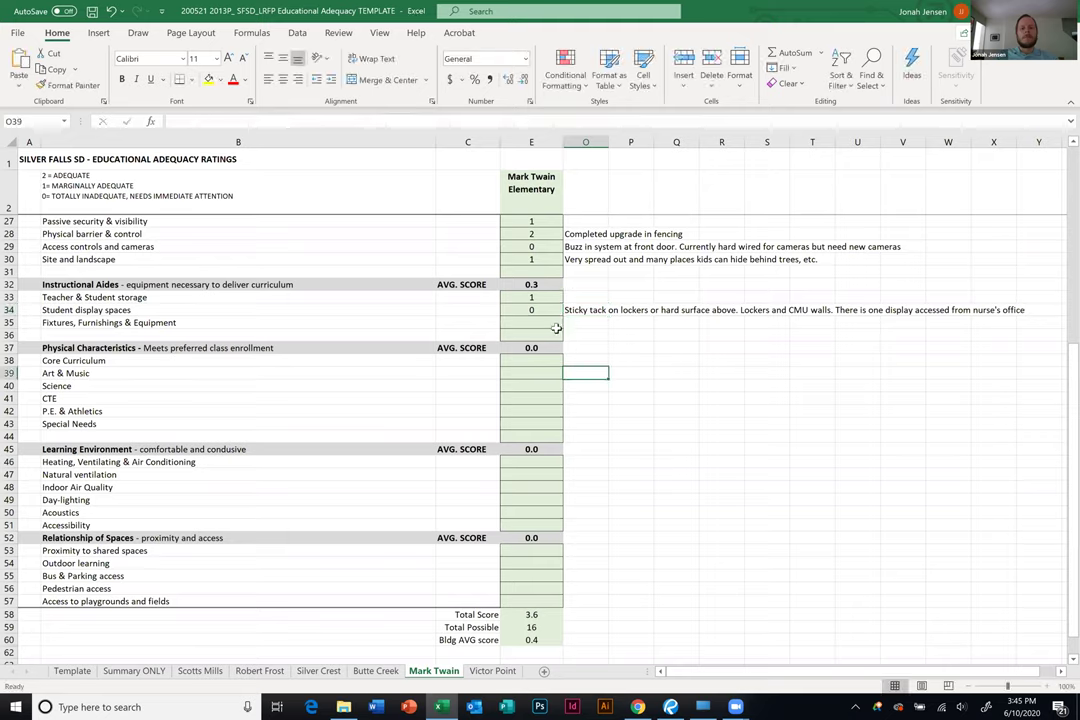
Enter a score of 1 for Fixtures, Furnishings & Equipment in E35 and check the Instructional Aides average formula in E32.
key("Left")
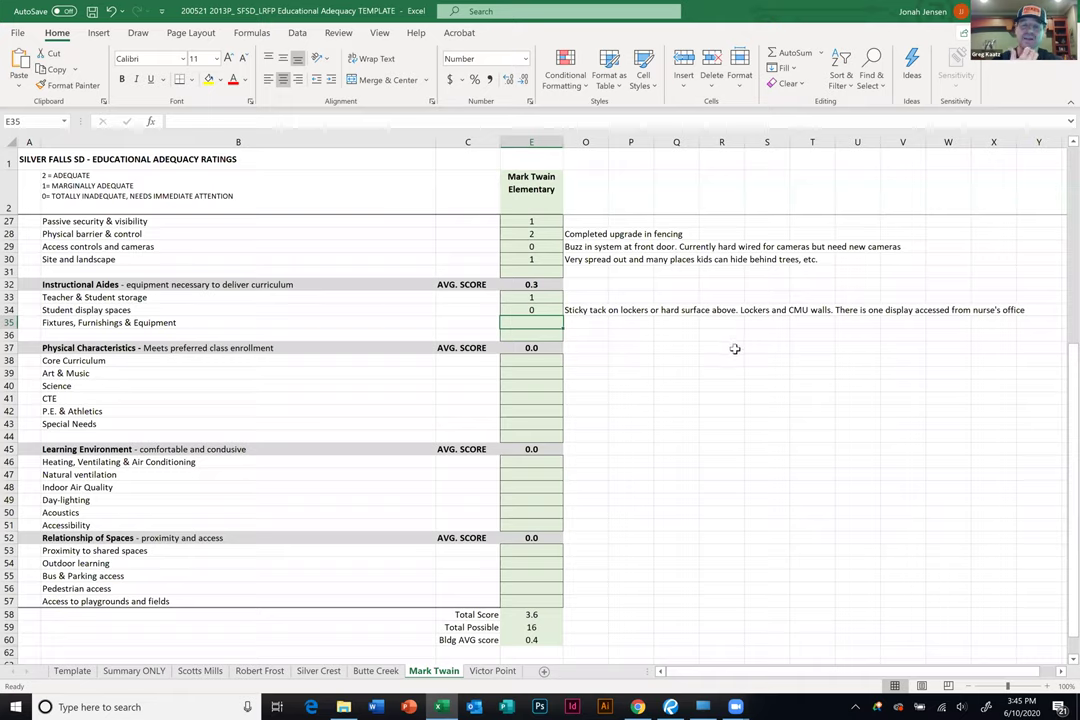
type("1")
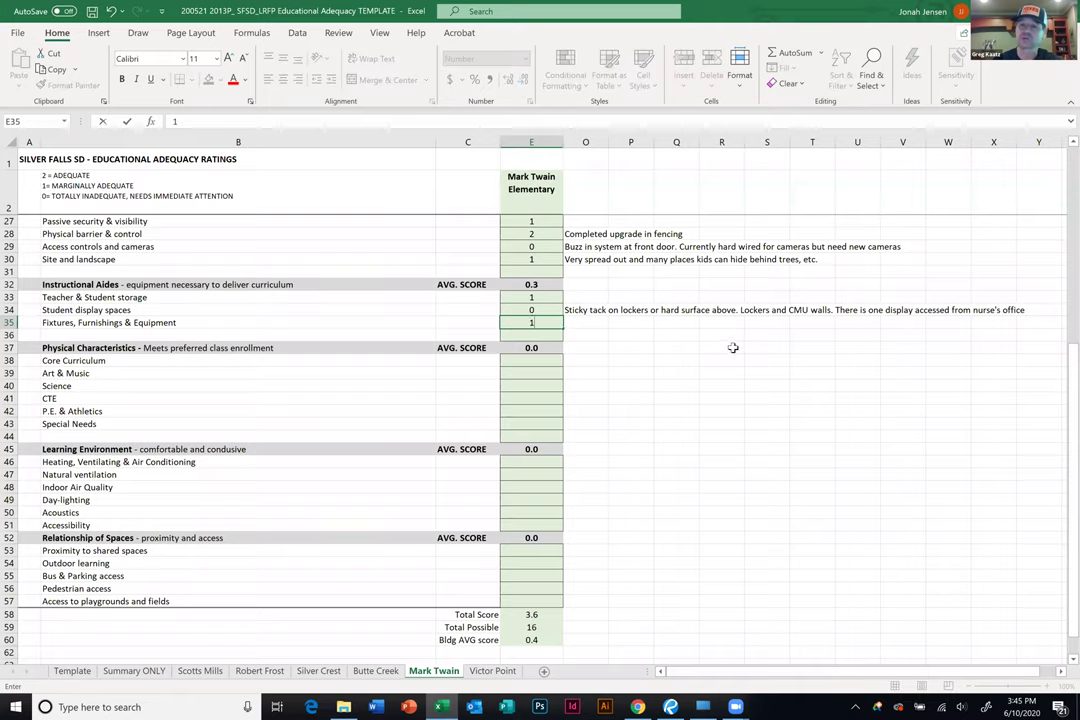
left_click(596, 374)
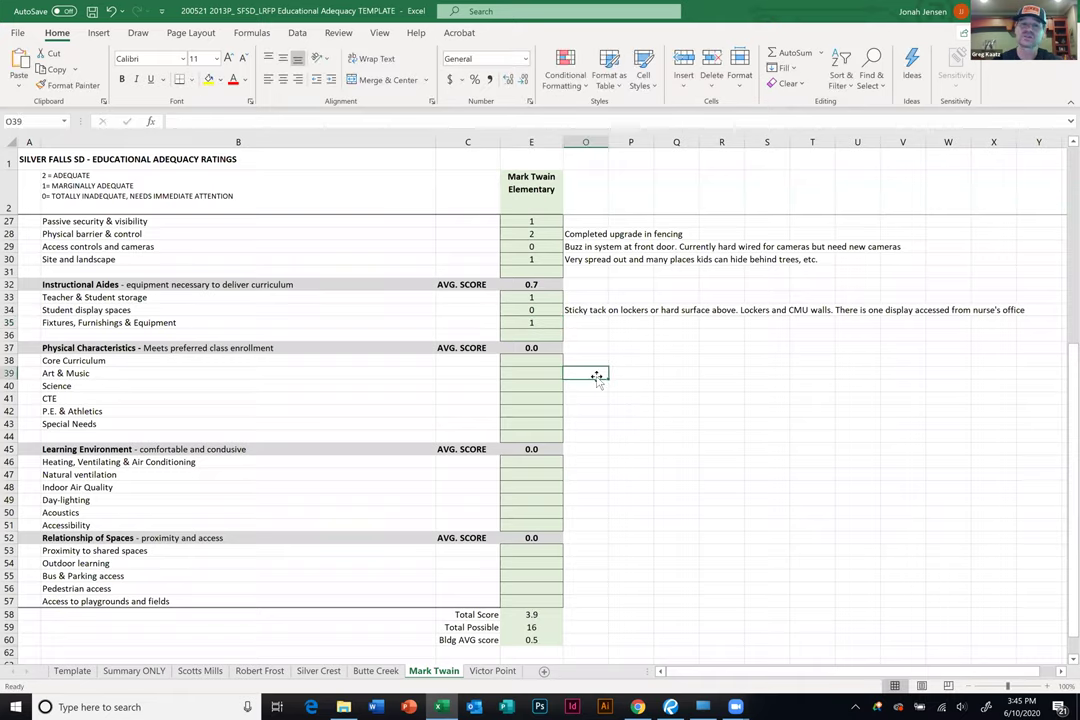
double_click(531, 285)
key("Escape")
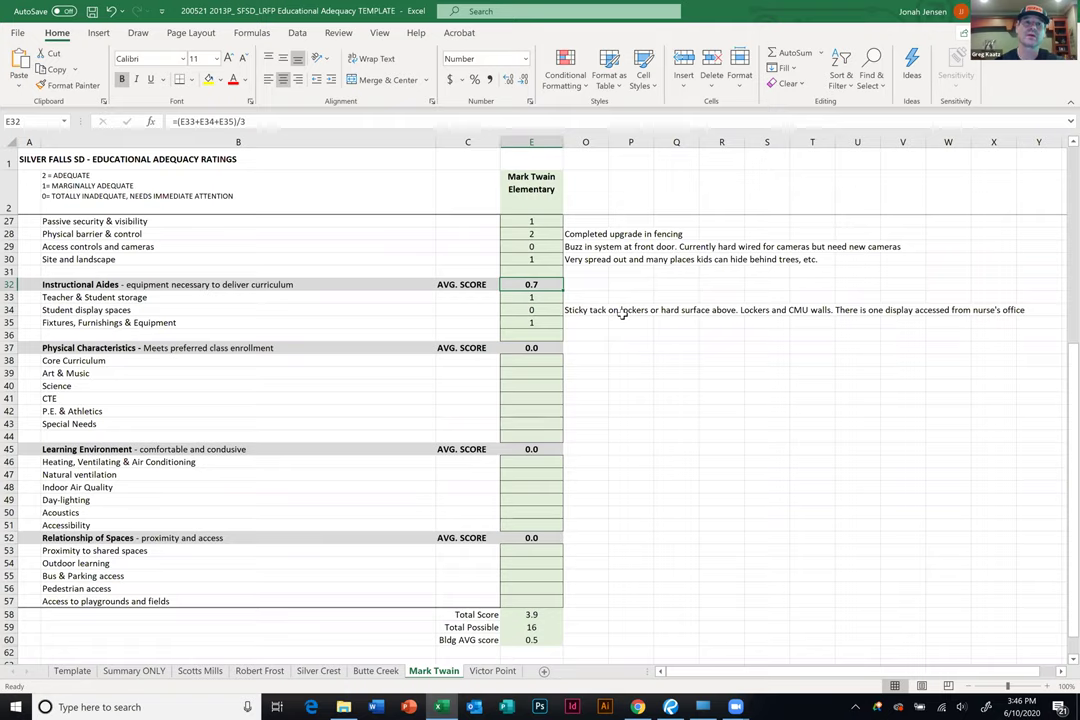
Enter the Fixtures, Furnishings & Equipment note in O35: "Mixture of new furniture purchased and old. There is no overall procurement plan".
left_click(588, 322)
type("Mi")
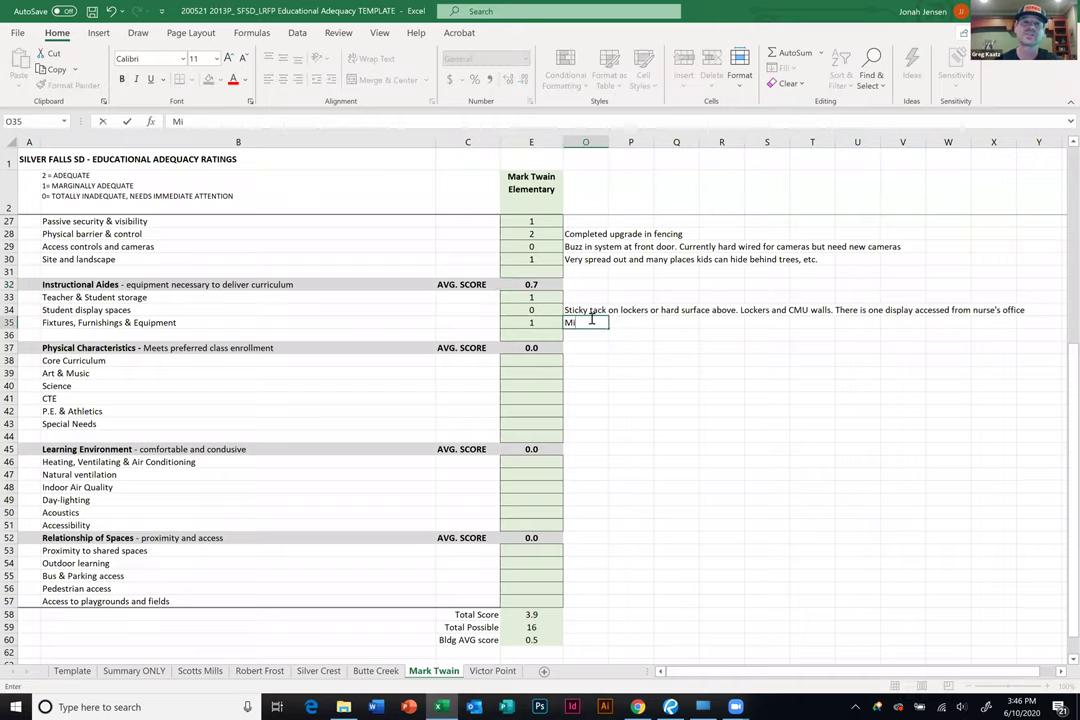
type("xture of new ")
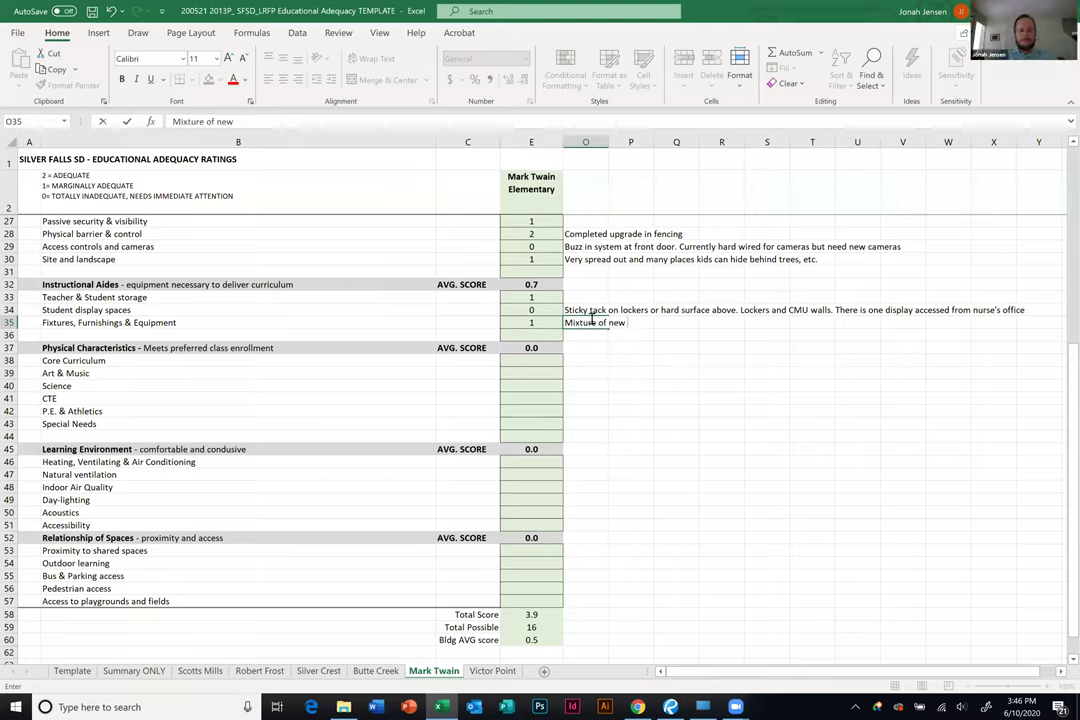
type("furni")
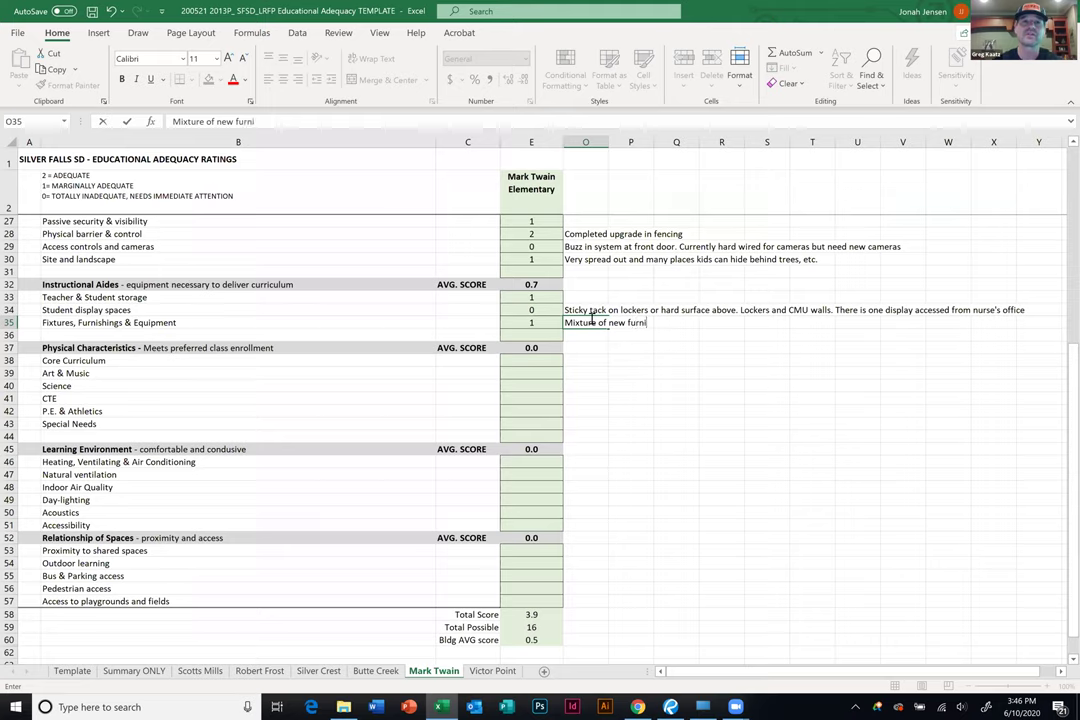
type("ture pur")
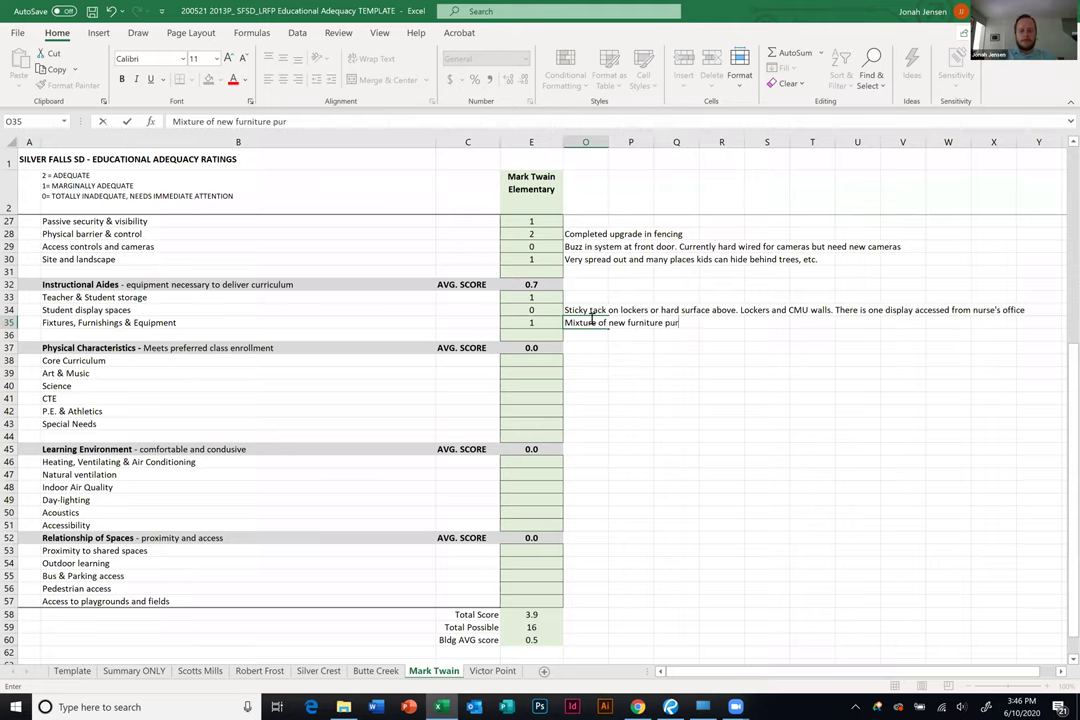
type("chased")
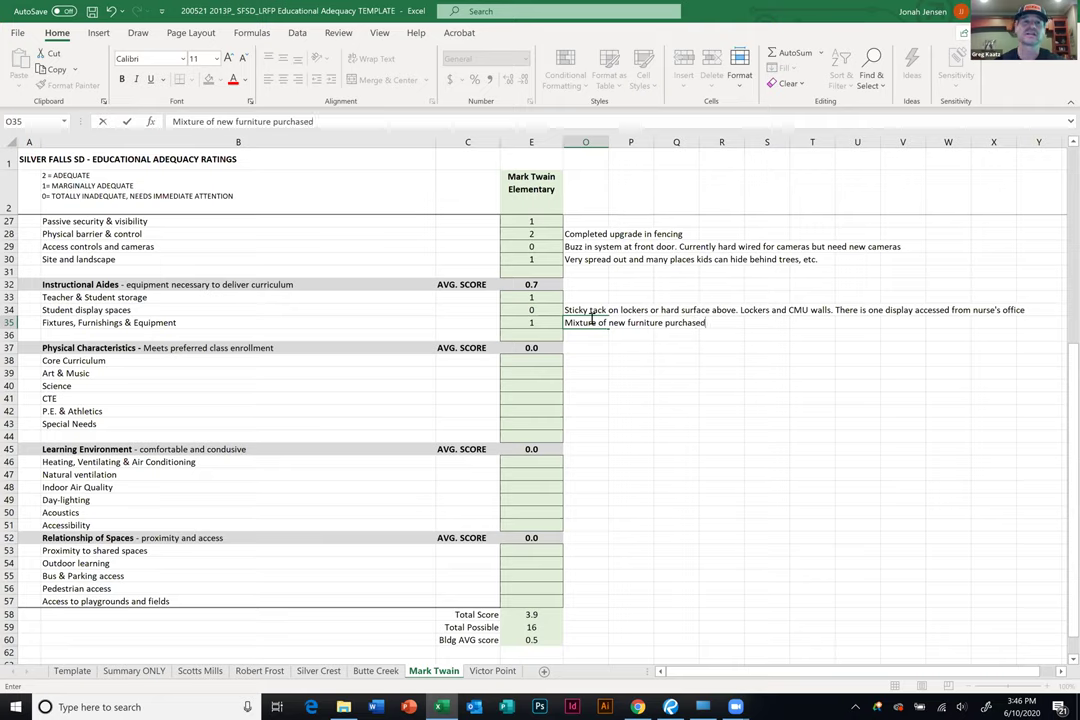
type(" ad")
key("BackSpace")
type("nd old. There")
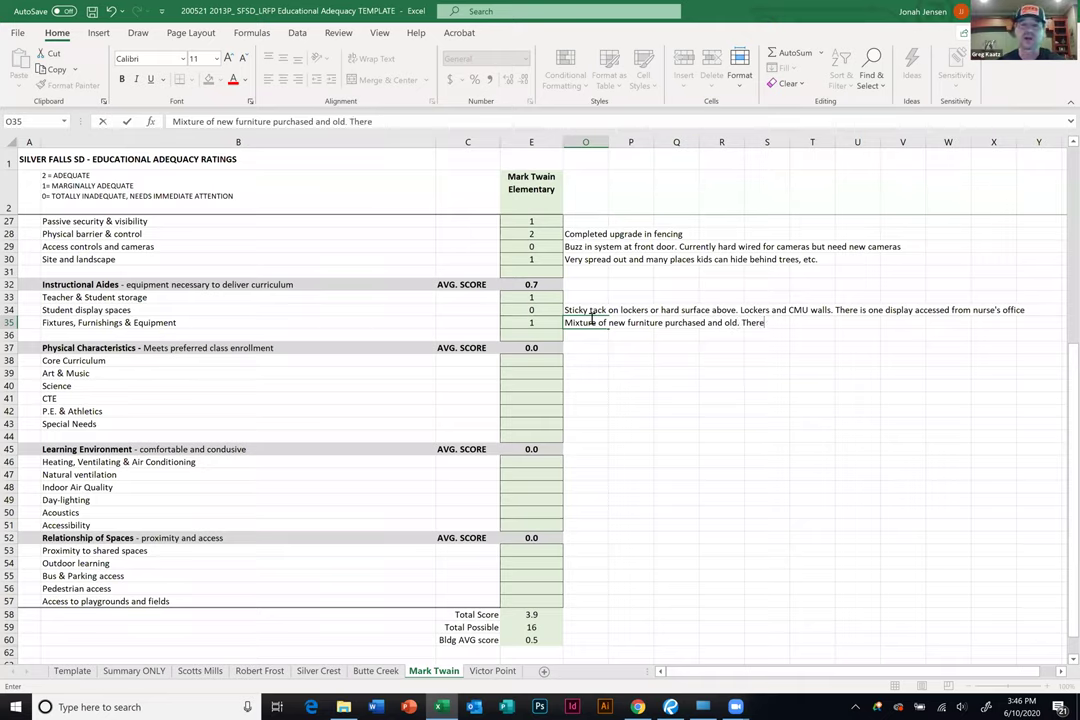
type(" is no over")
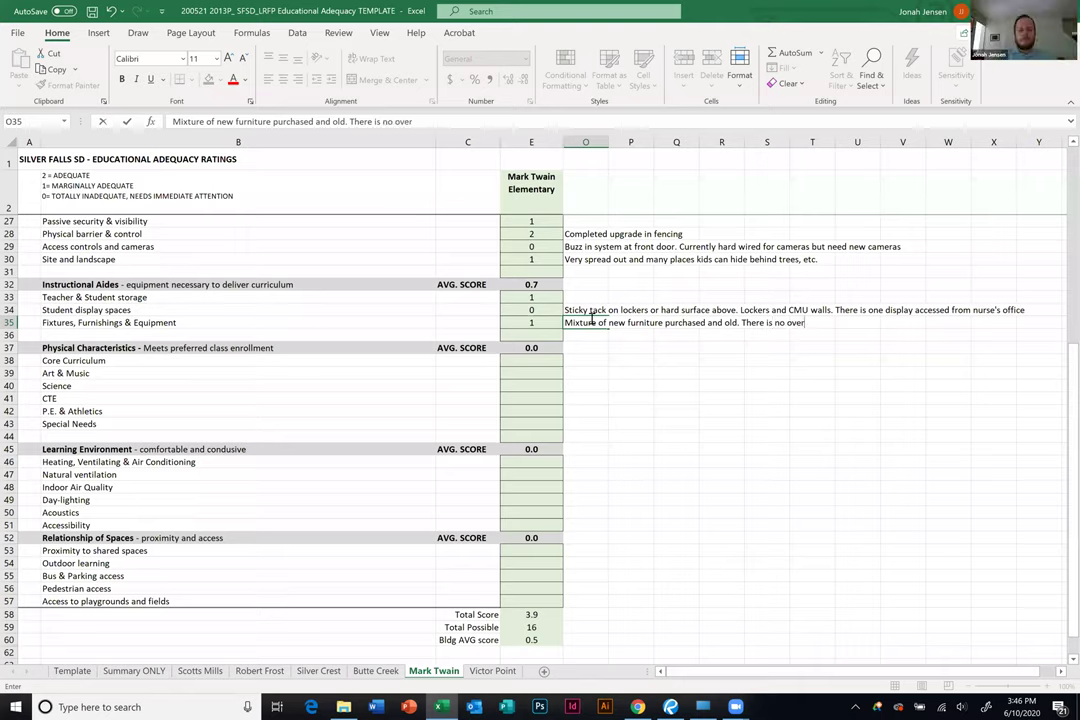
type("all procurement plan")
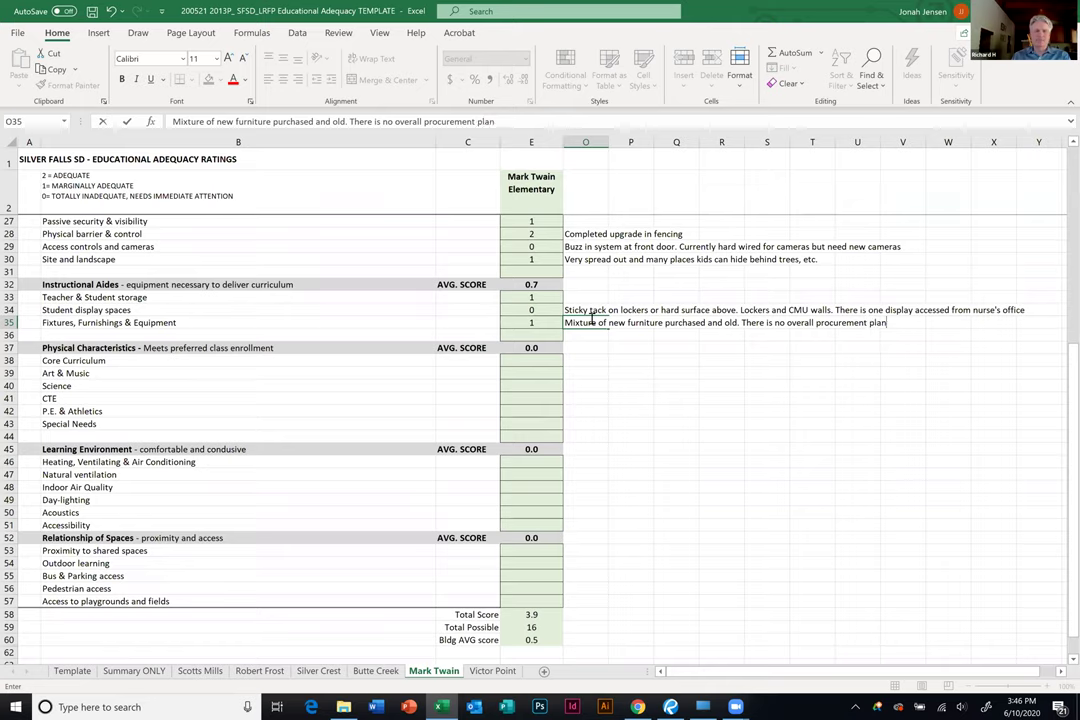
left_click(531, 322)
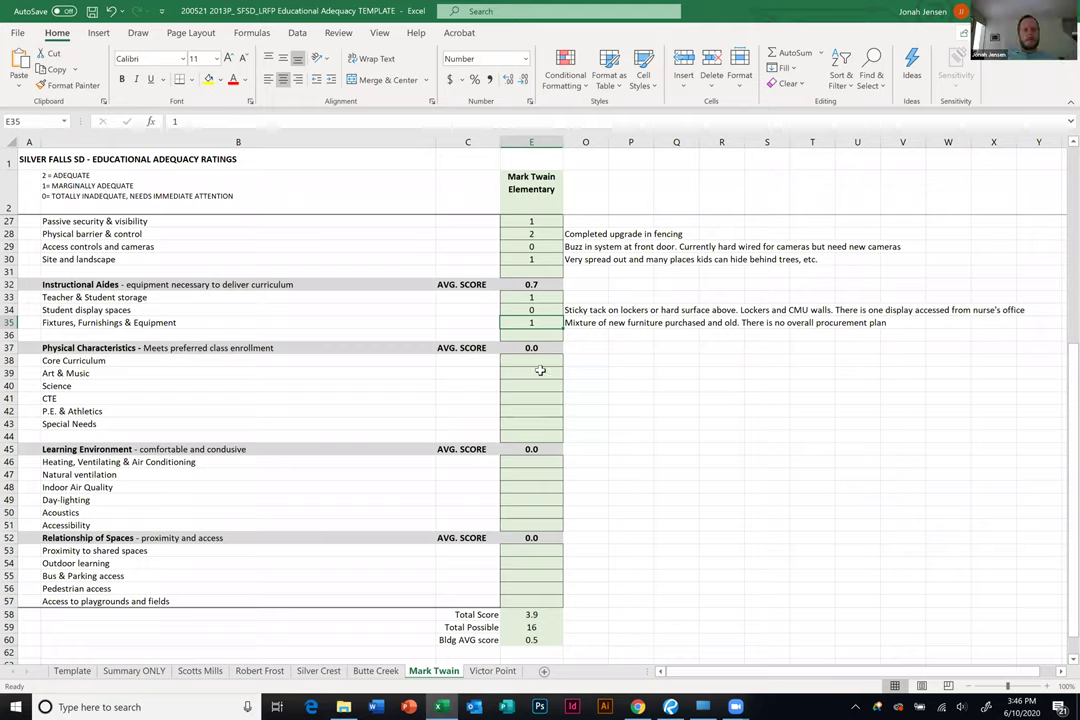
left_click(542, 359)
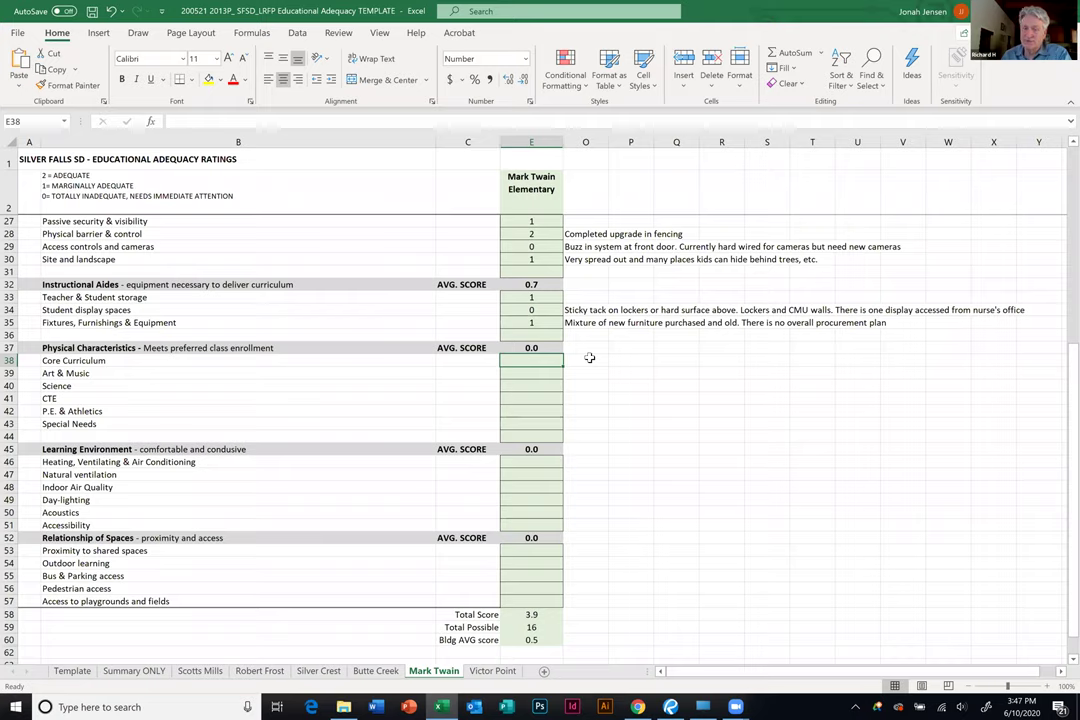
Extend the O35 note with ". Many of the upgrades were self purchased and provided by donors" after "procurement plan" and save the workbook.
left_click(548, 323)
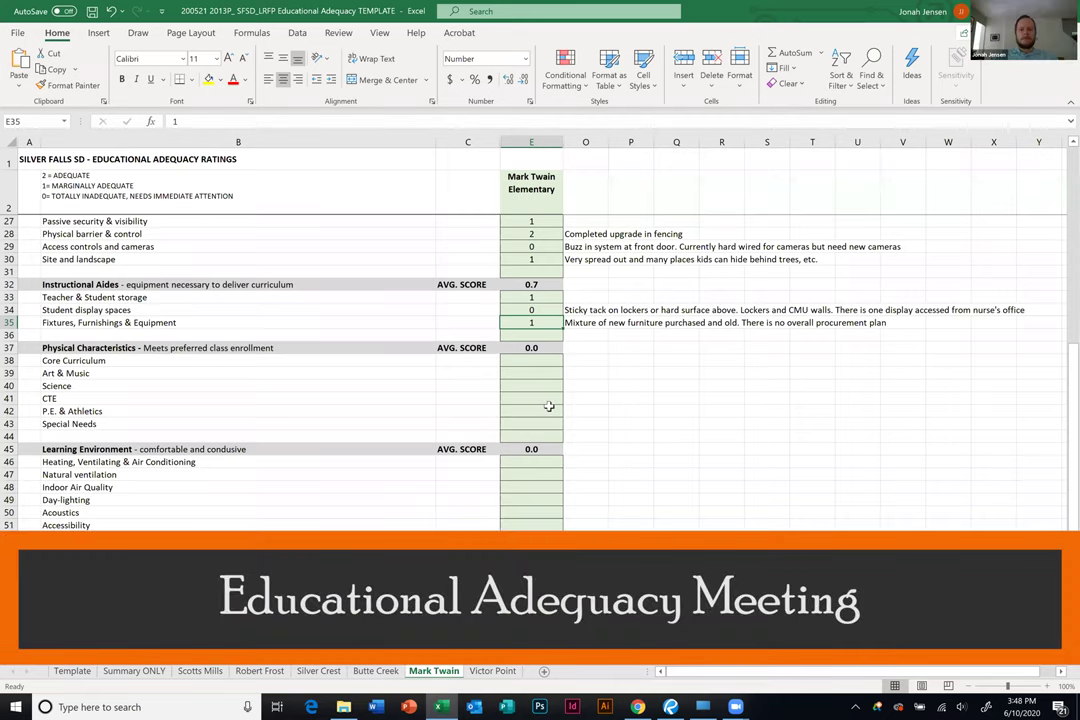
left_click(585, 320)
left_click(585, 312)
double_click(585, 322)
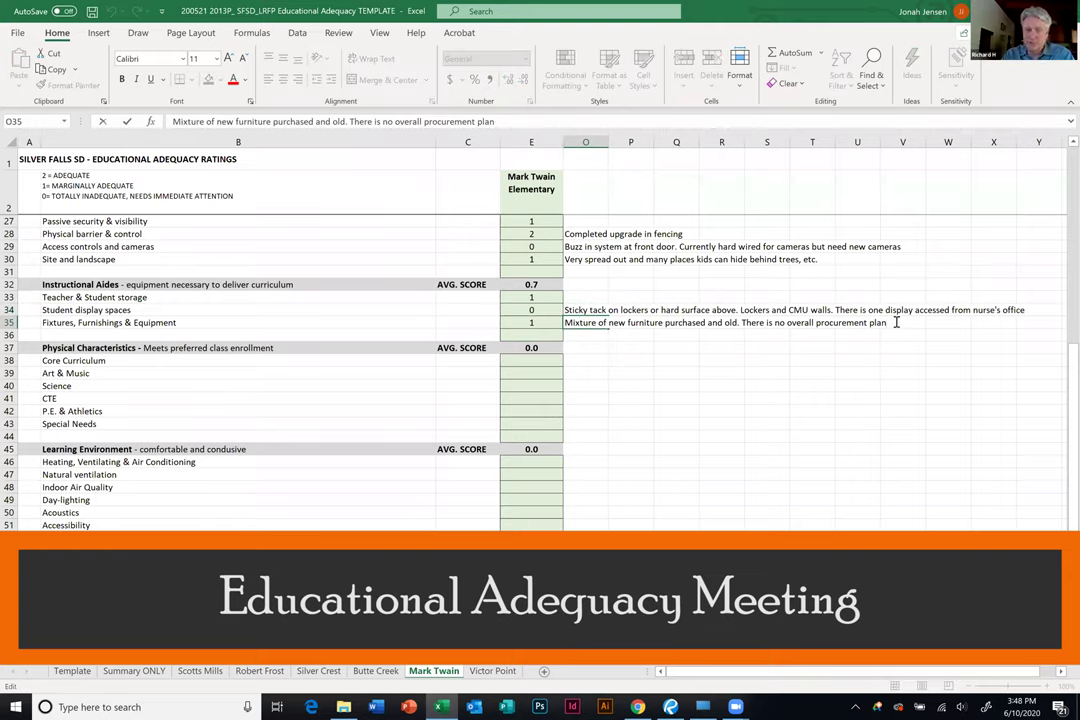
type(". Many ")
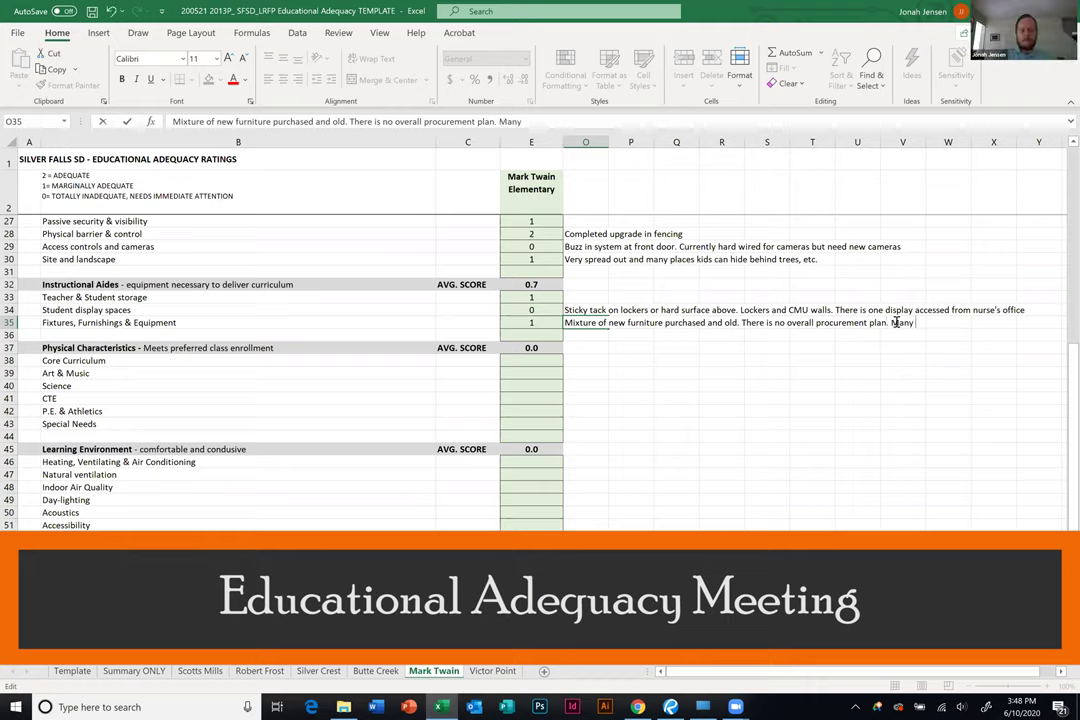
type("of the up")
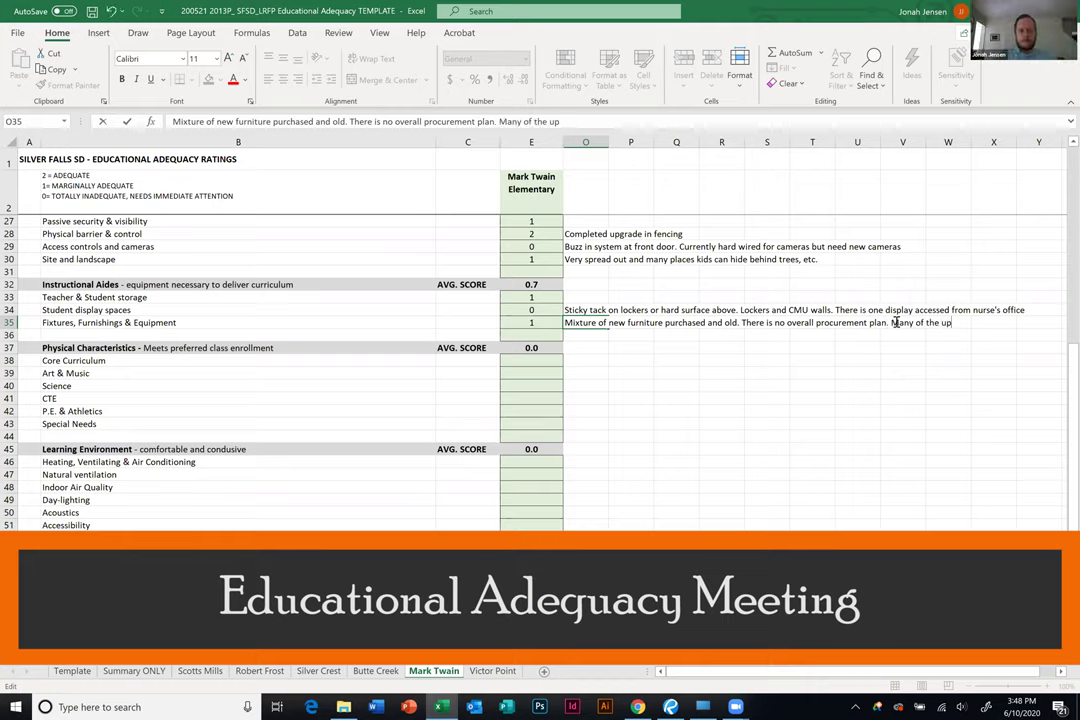
type("grades we")
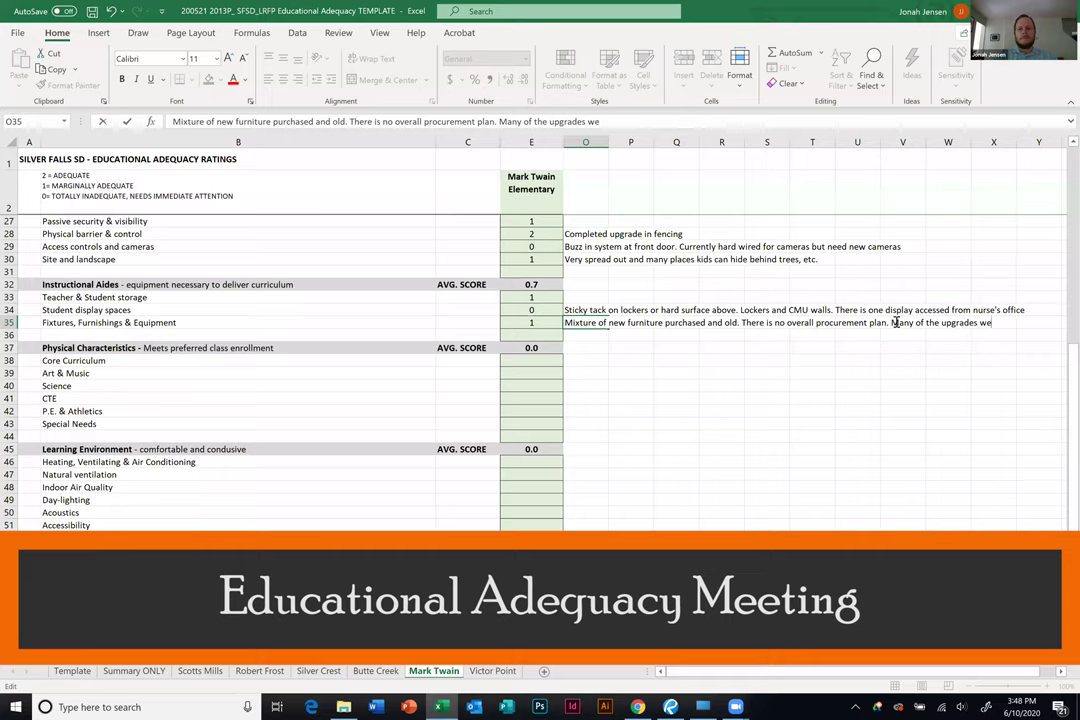
type("re self p")
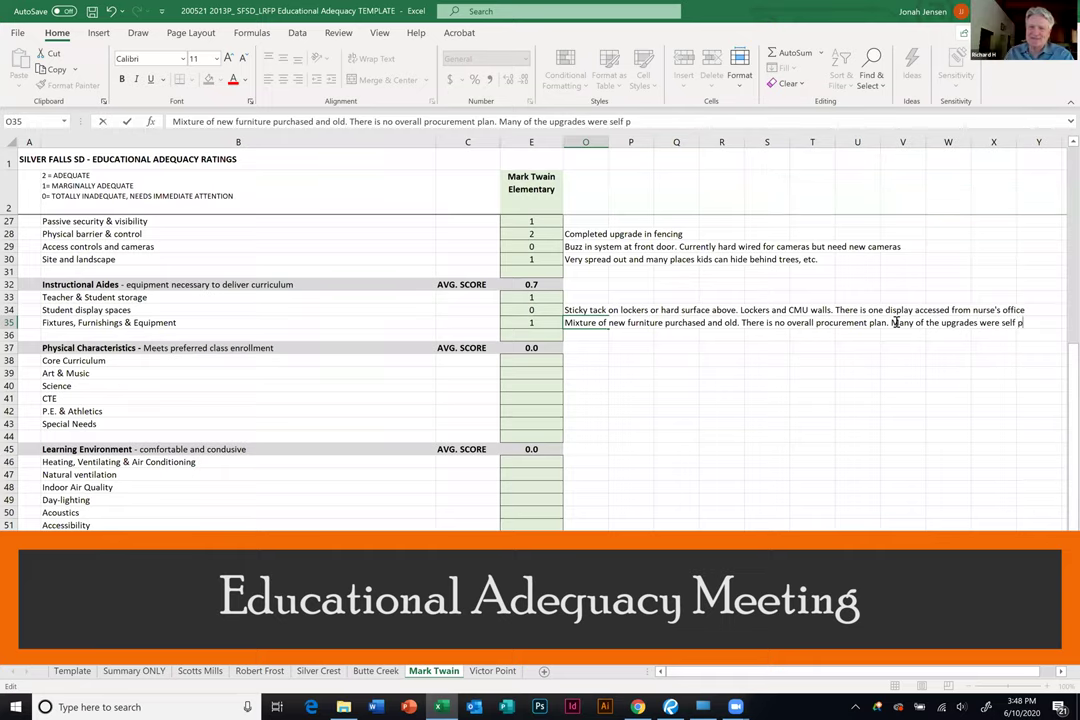
type("urchased and ")
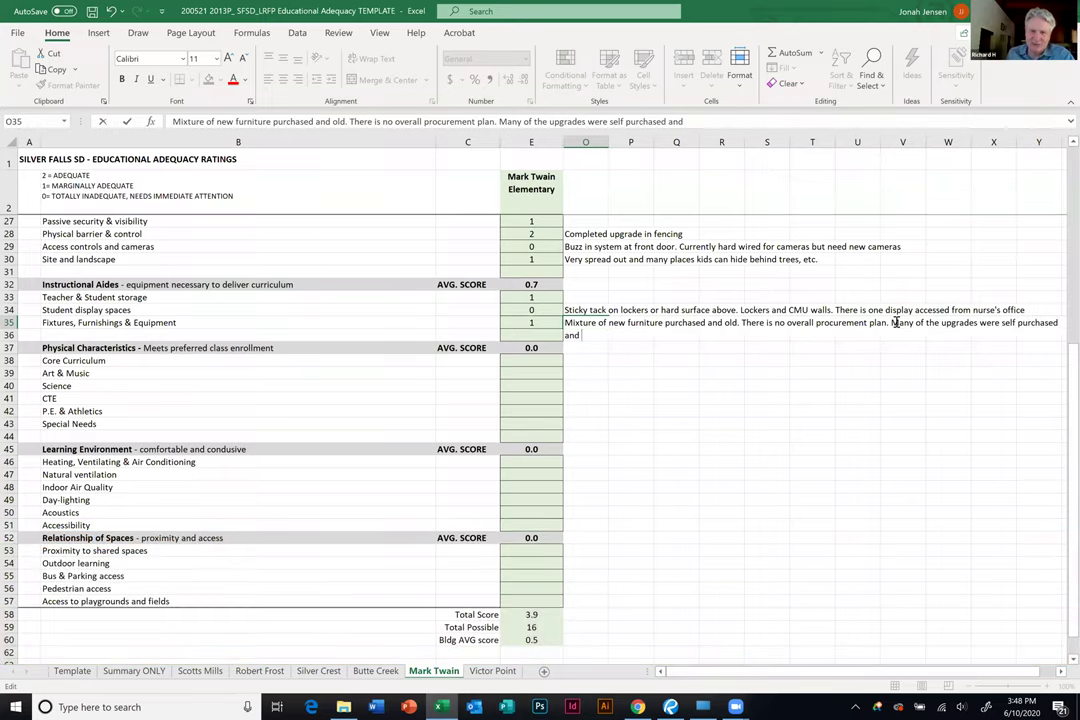
type("provided")
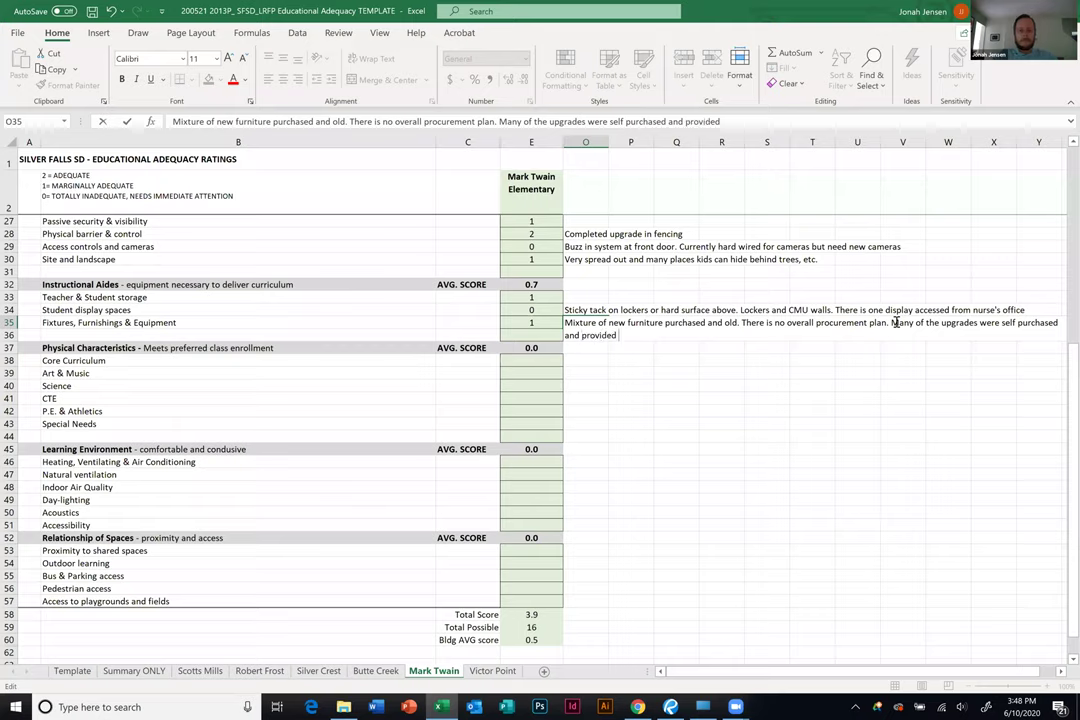
type(" by donors")
left_click(860, 437)
left_click(585, 368)
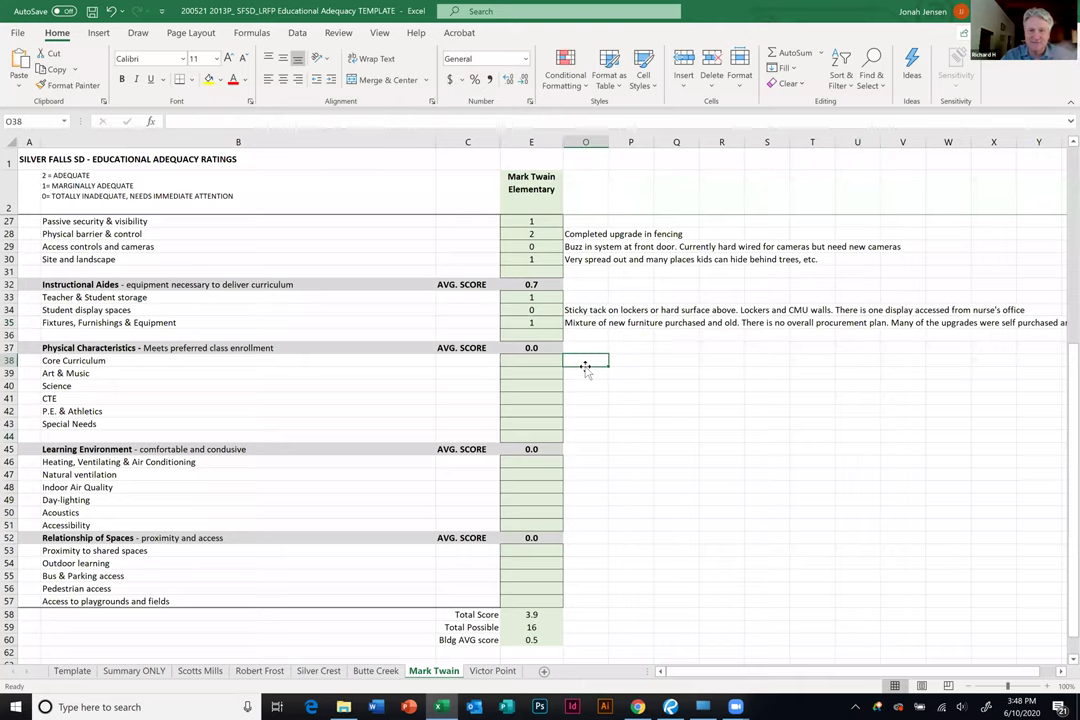
key("ctrl+s")
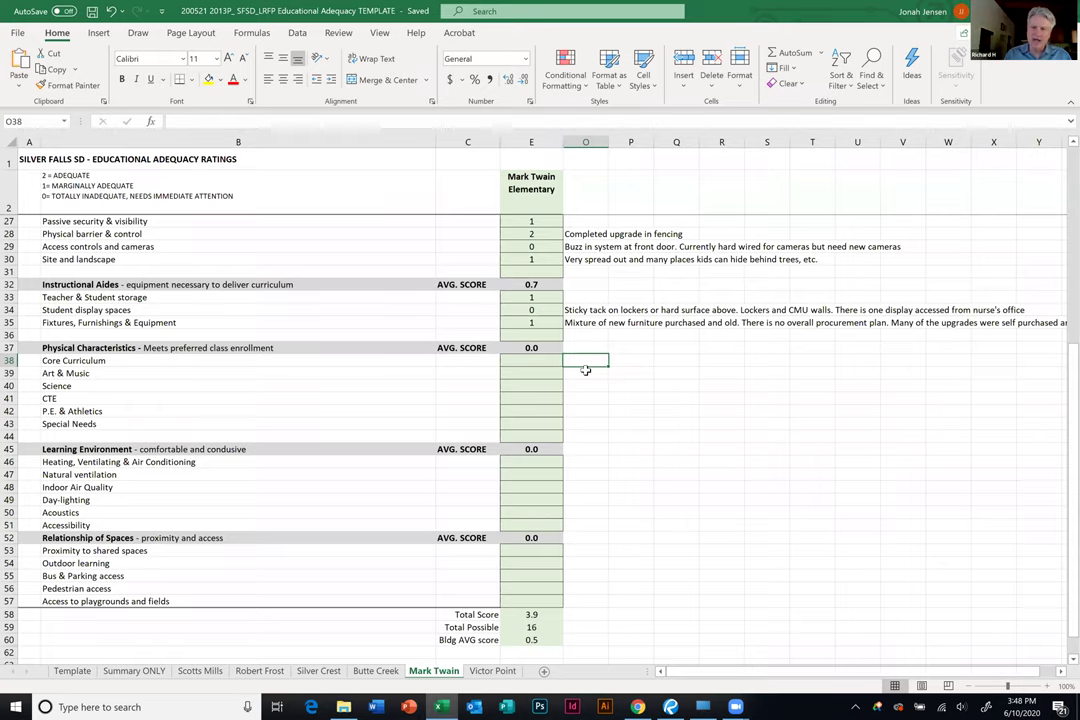
Enter a score of 2 for Core Curriculum in E38 under Physical Characteristics.
left_click(515, 364)
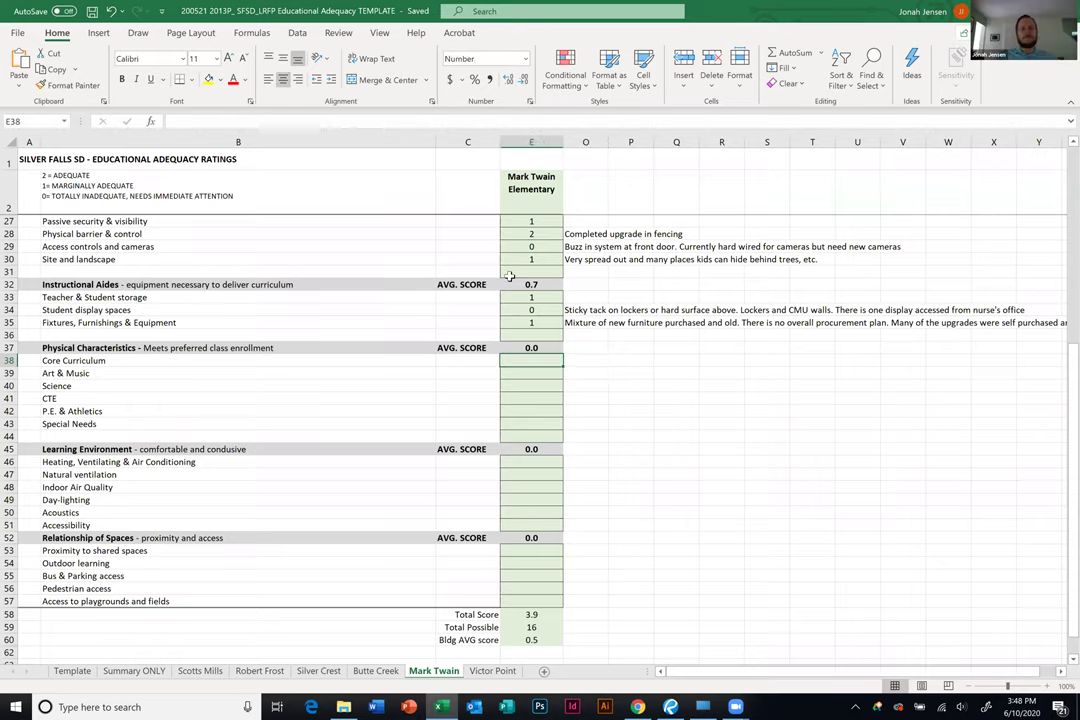
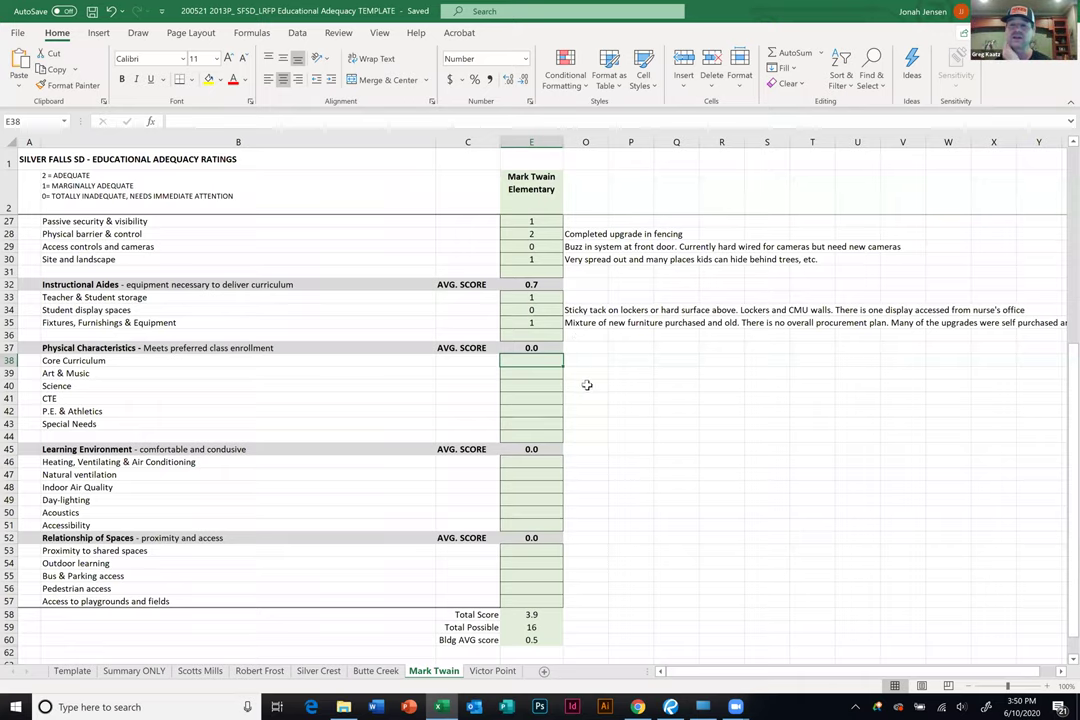
type("2")
key("Return")
left_click(537, 362)
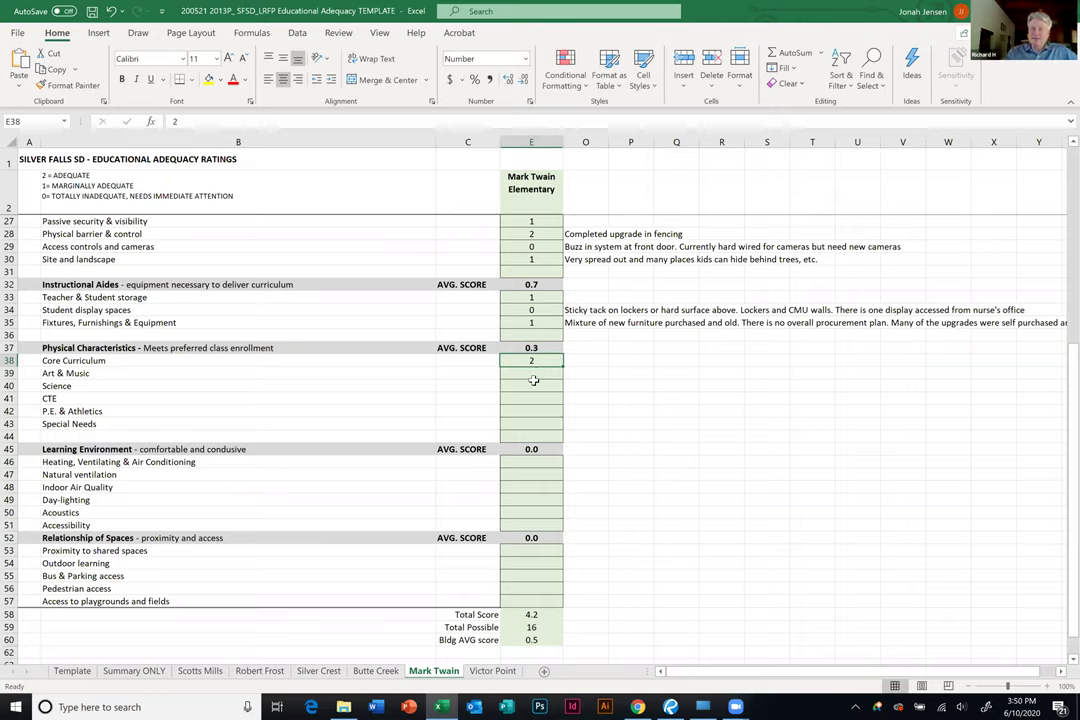
Mark Art & Music, Science and CTE as NA in E39, E40 and E41.
left_click(541, 373)
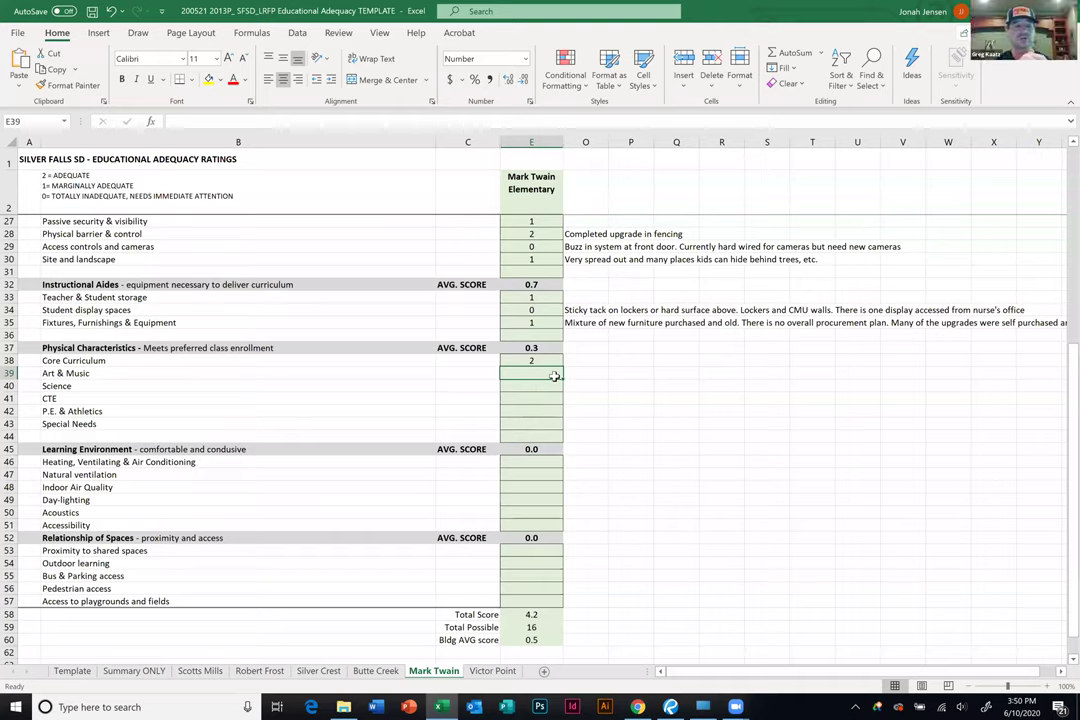
type("NA")
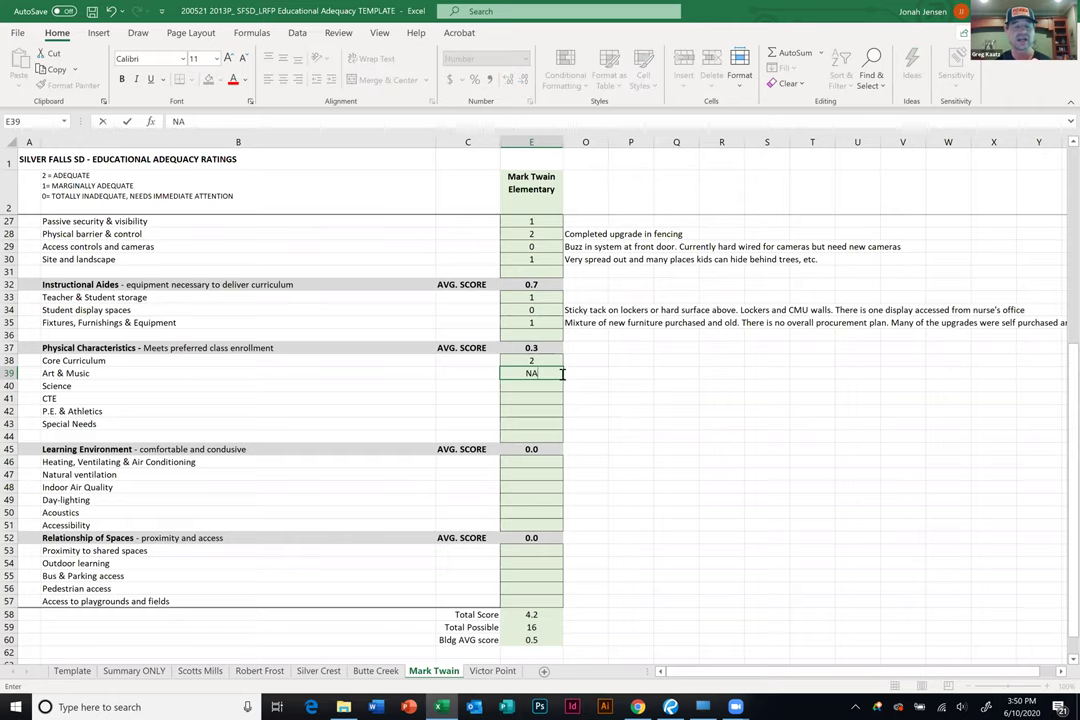
left_click(540, 389)
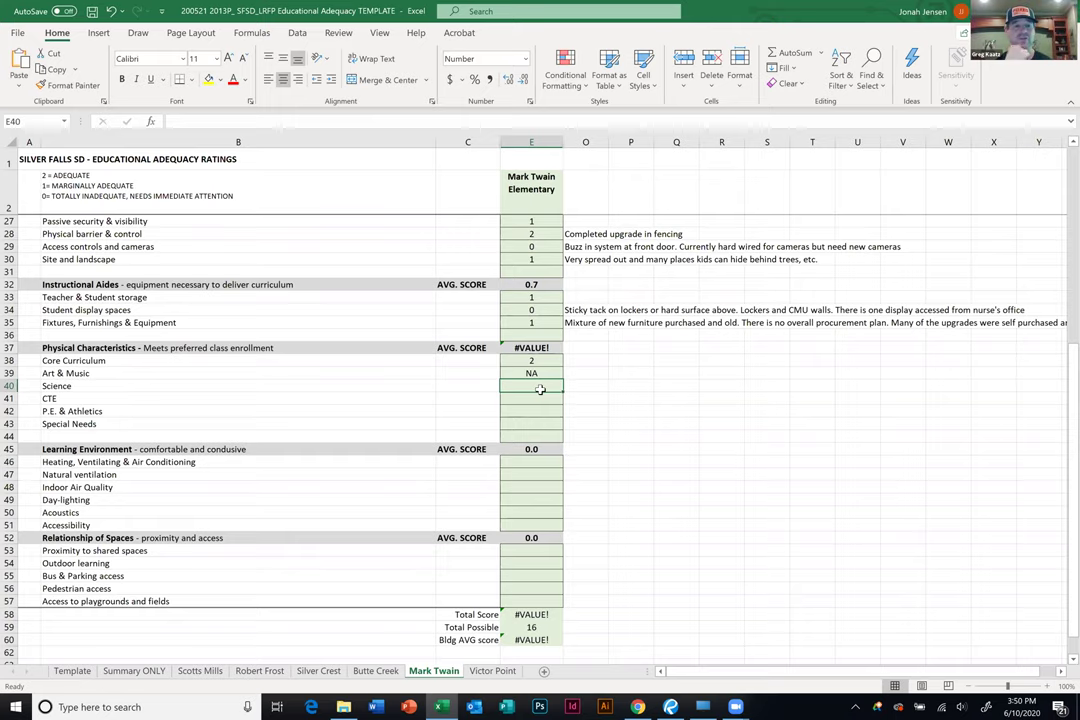
type("NA")
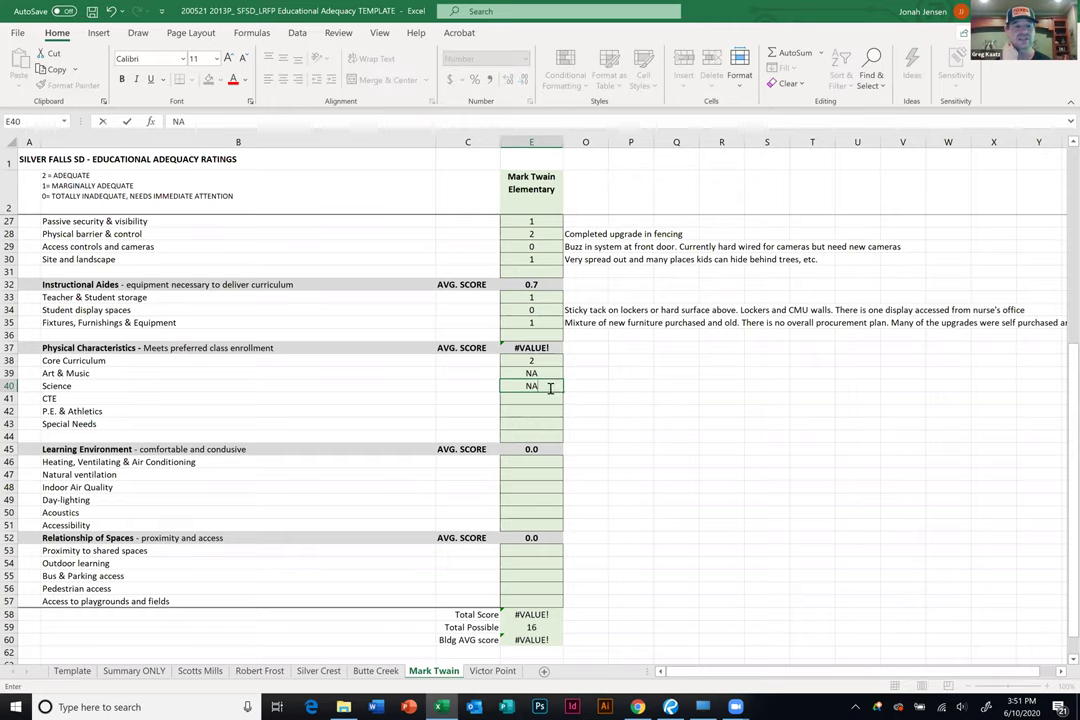
left_click(535, 399)
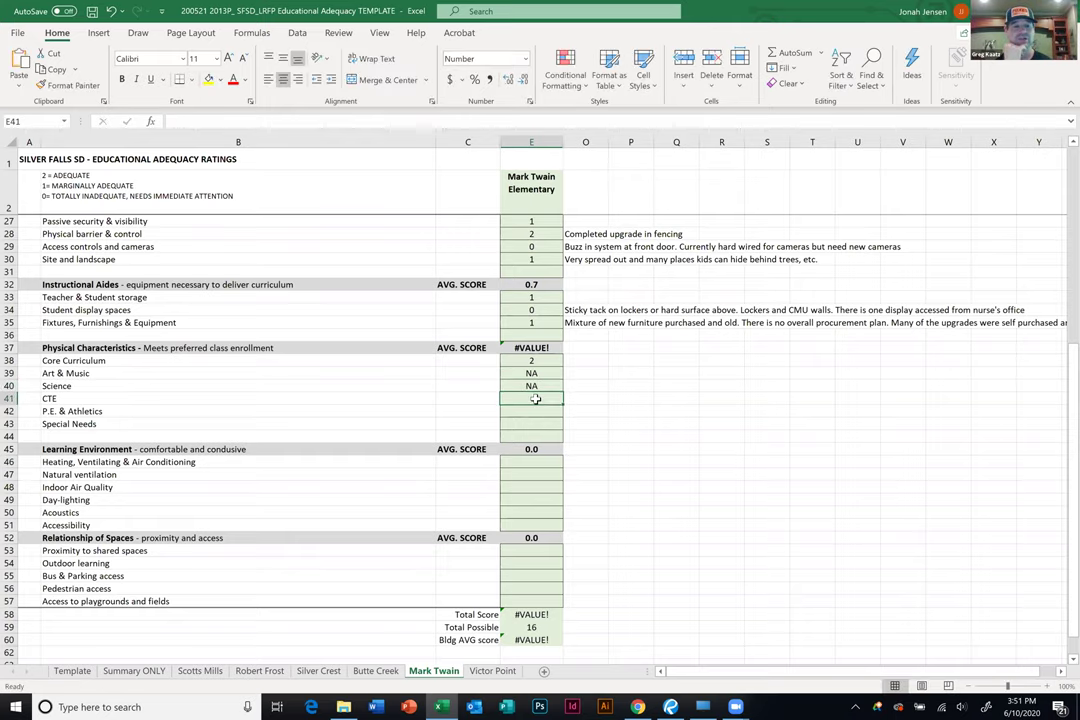
type("NA")
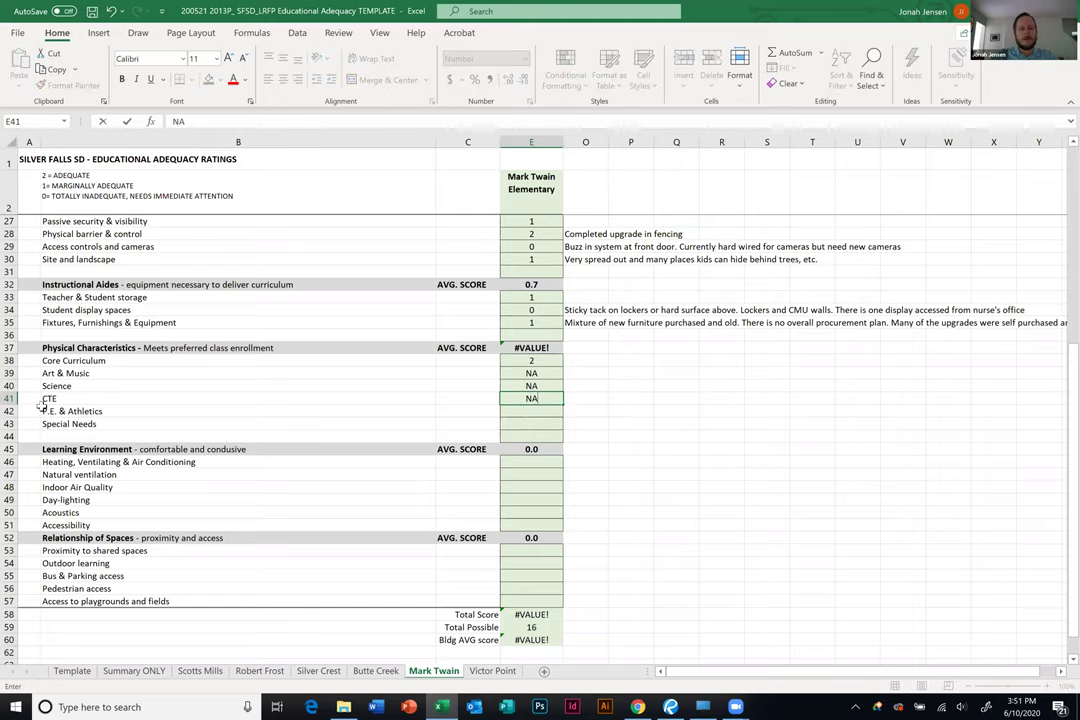
Enter a score of 1 for P.E. & Athletics in E42.
left_click(540, 410)
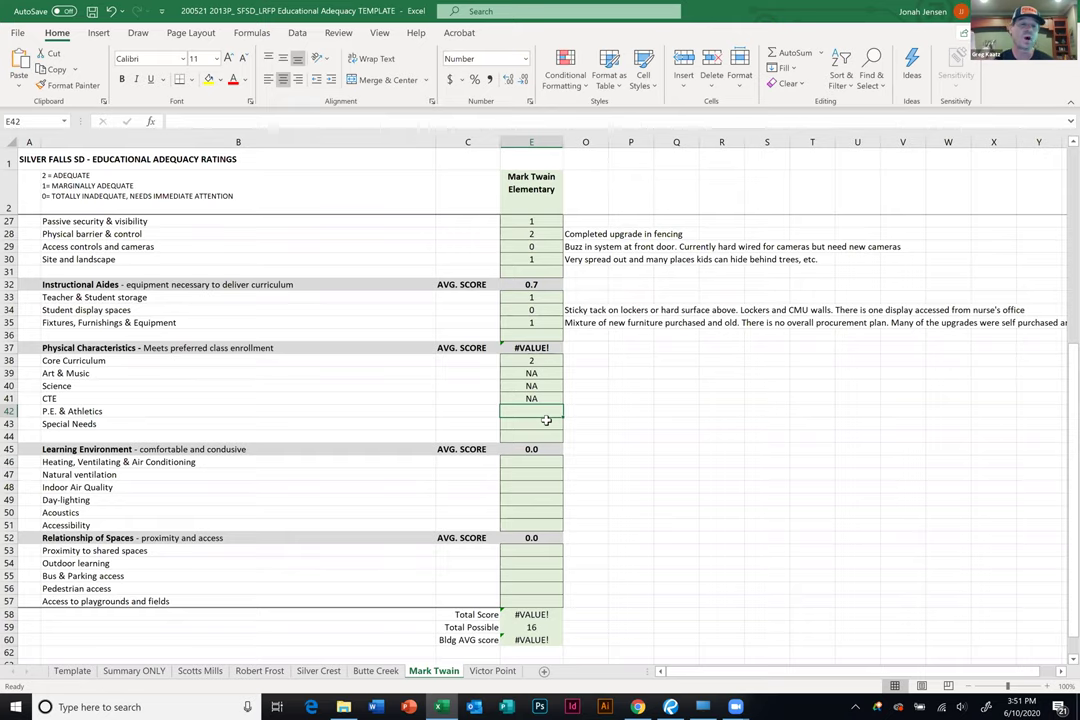
type("1")
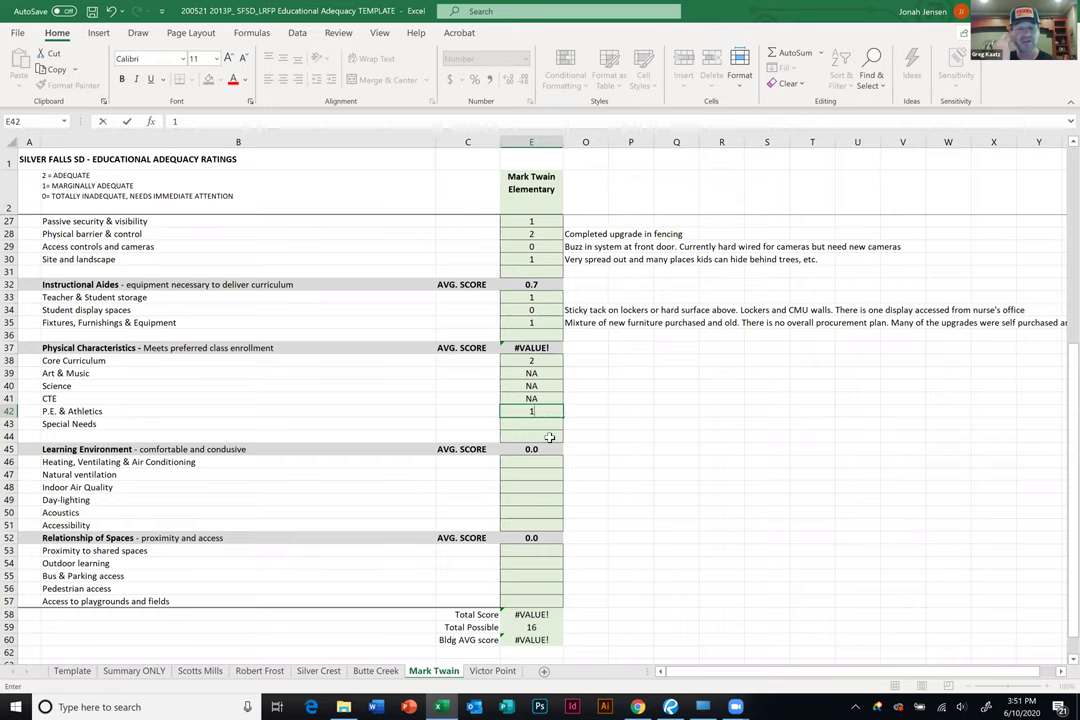
left_click(553, 434)
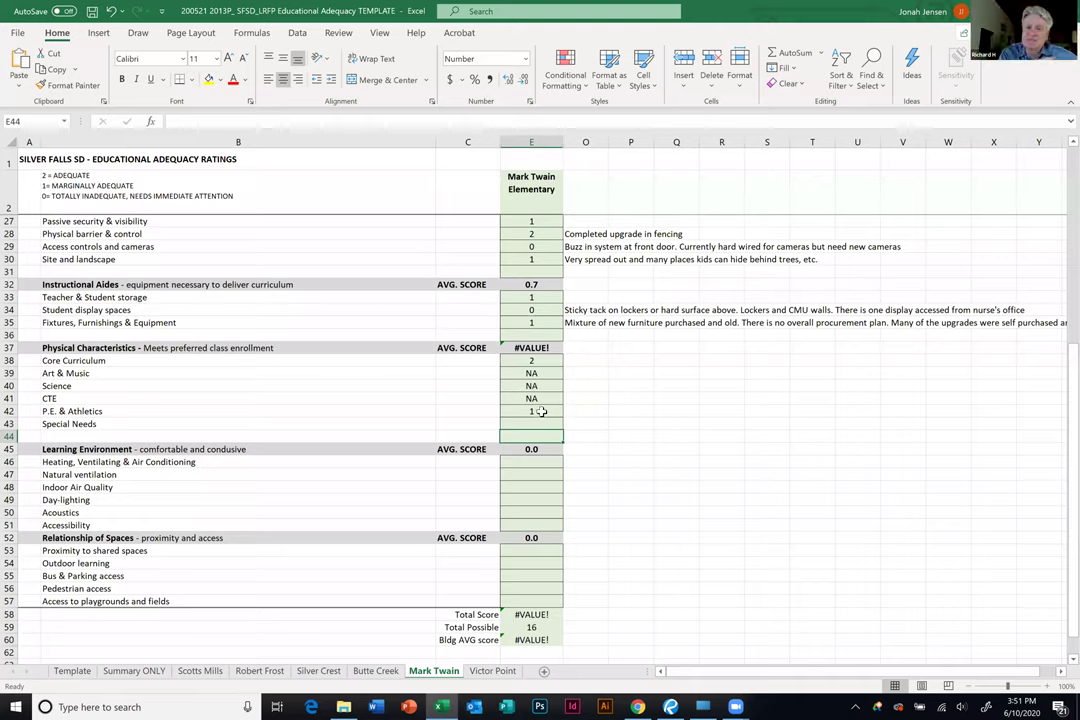
Change the Physical Characteristics average formula in E37 to =(E38+E42+E43)/3 so the NA rows are excluded.
double_click(535, 348)
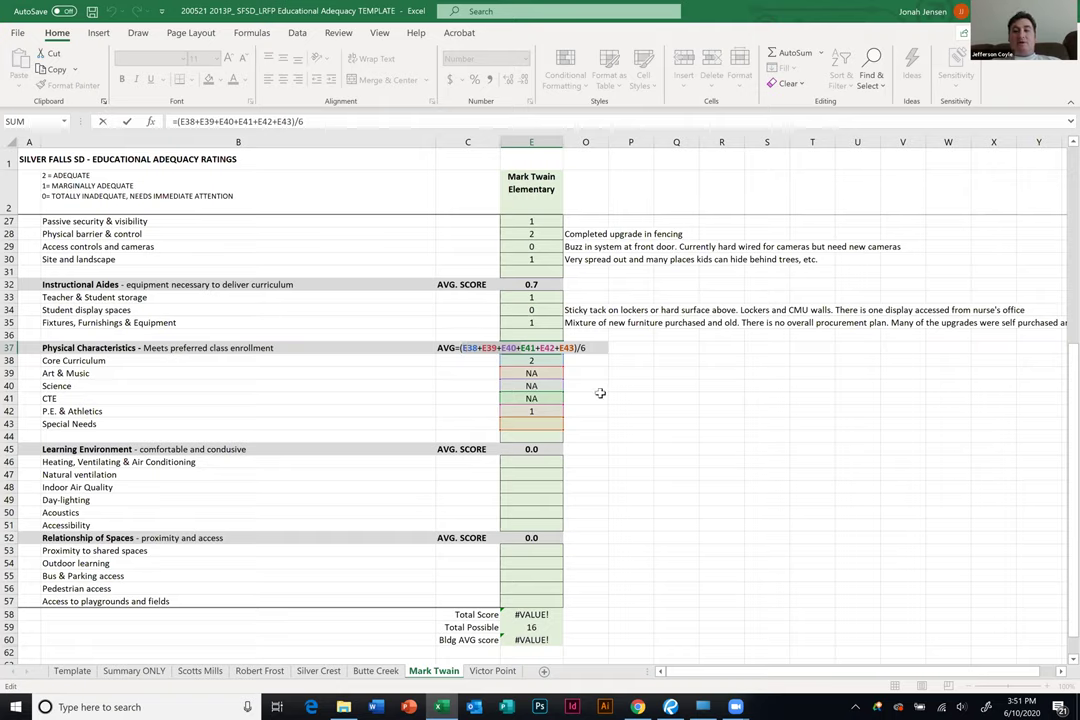
key("Delete")
key("Delete")
key("Delete")
key("Delete")
key("Delete")
key("Delete")
key("Delete")
key("Delete")
key("Delete")
key("Delete")
key("Delete")
key("Delete")
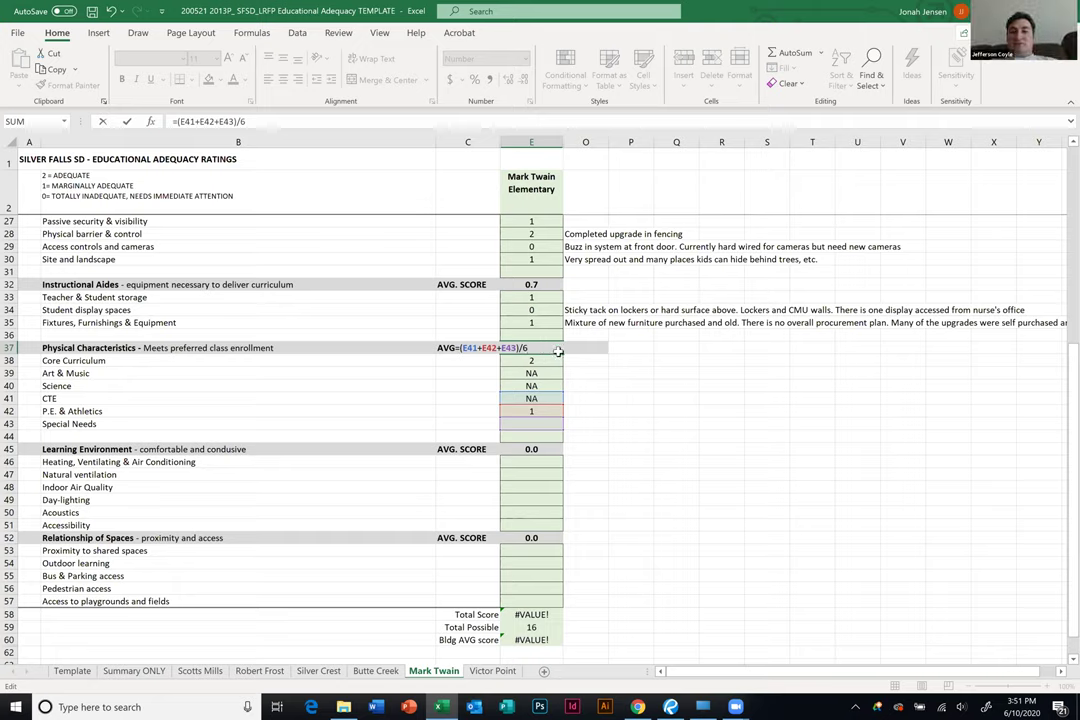
key("BackSpace")
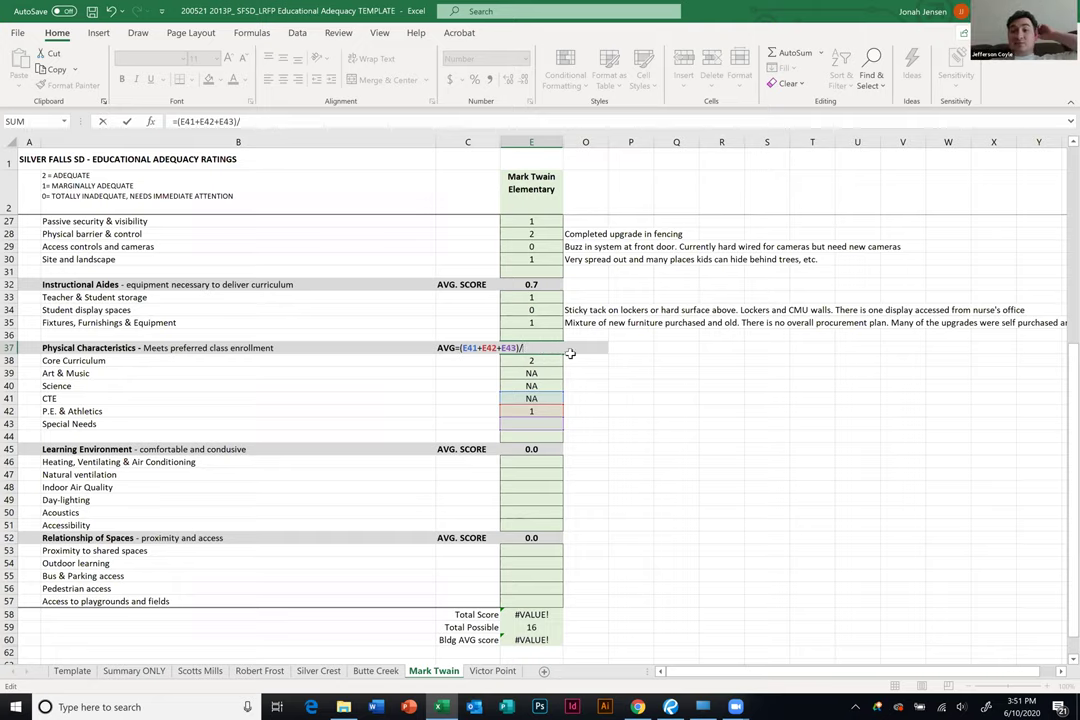
type("38")
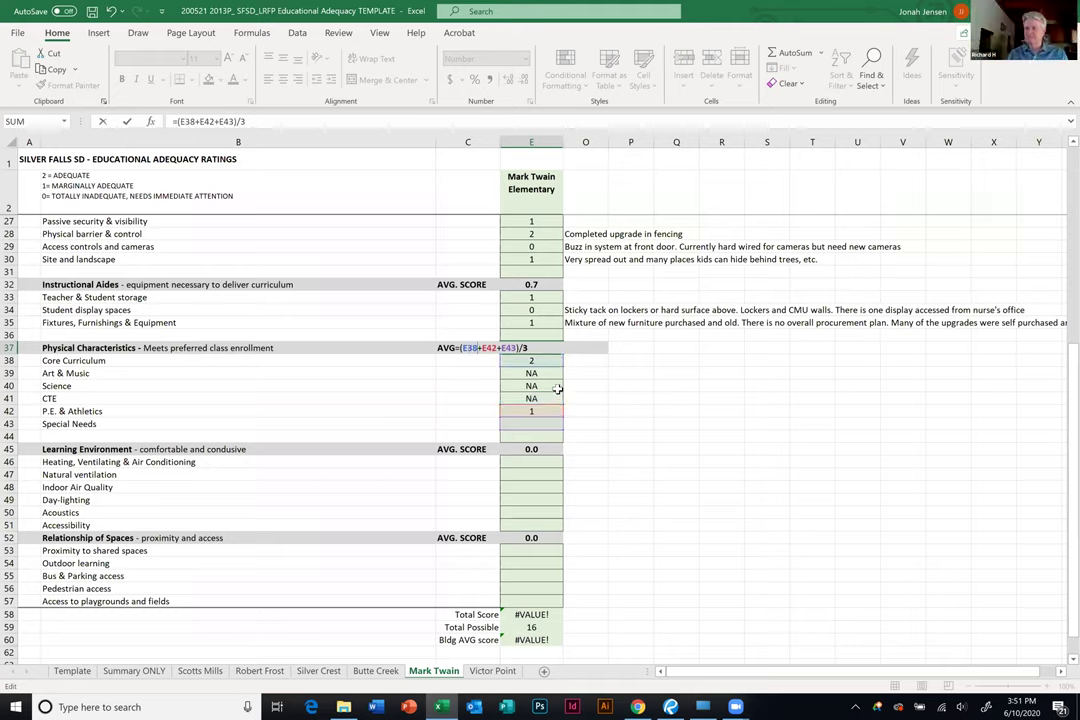
key("Return")
Add the comment "Not enough standards or gamelines" in O42 beside the P.E. & Athletics score.
left_click(586, 413)
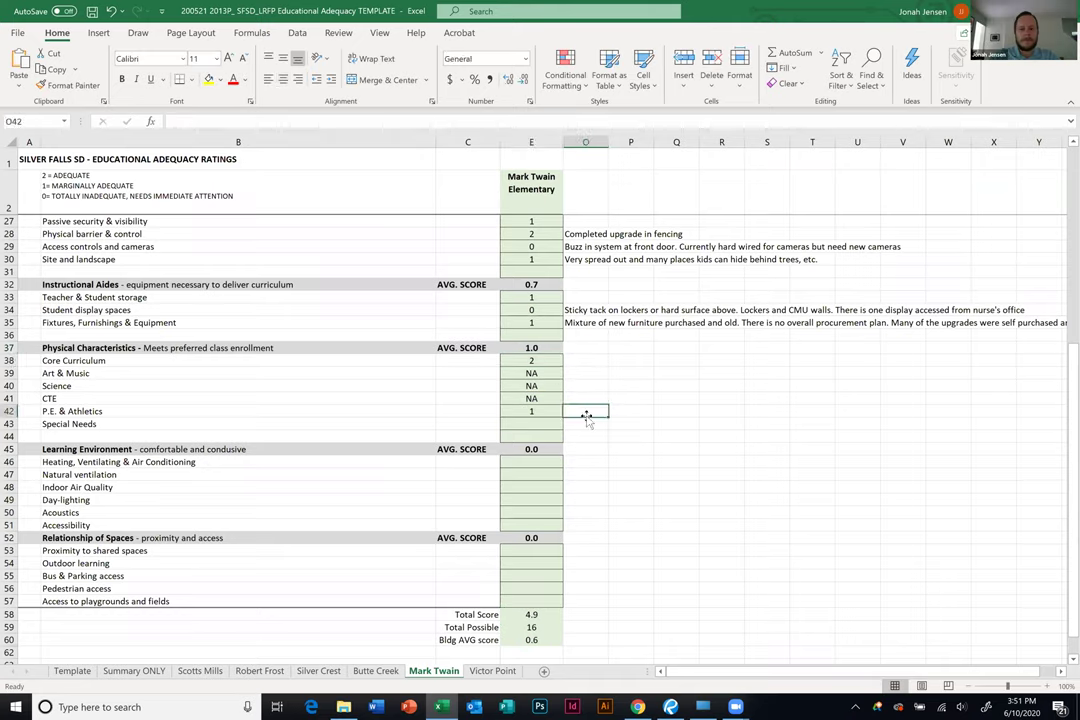
type("Not enough standards")
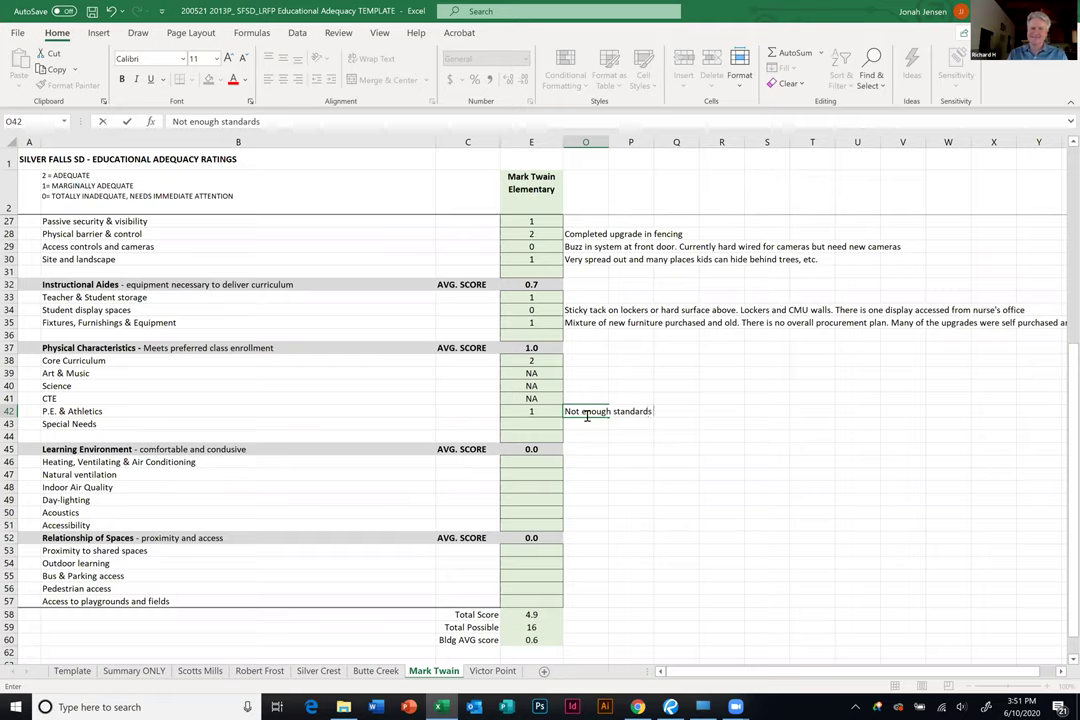
type(" or gaem")
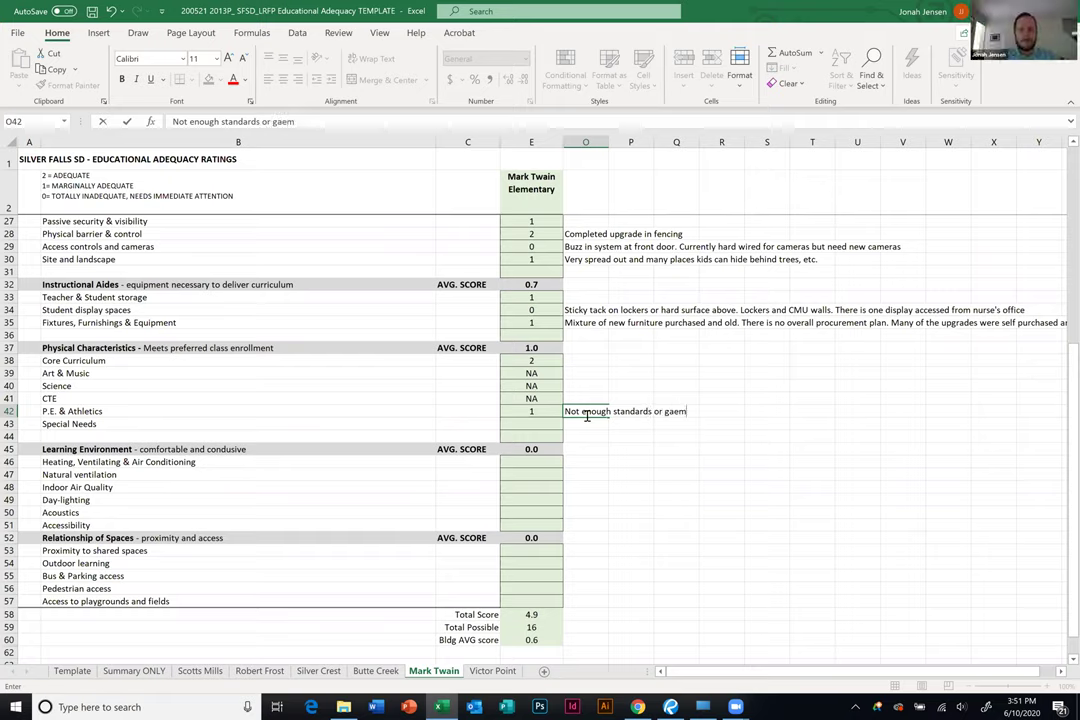
key("BackSpace")
key("BackSpace")
type("melines")
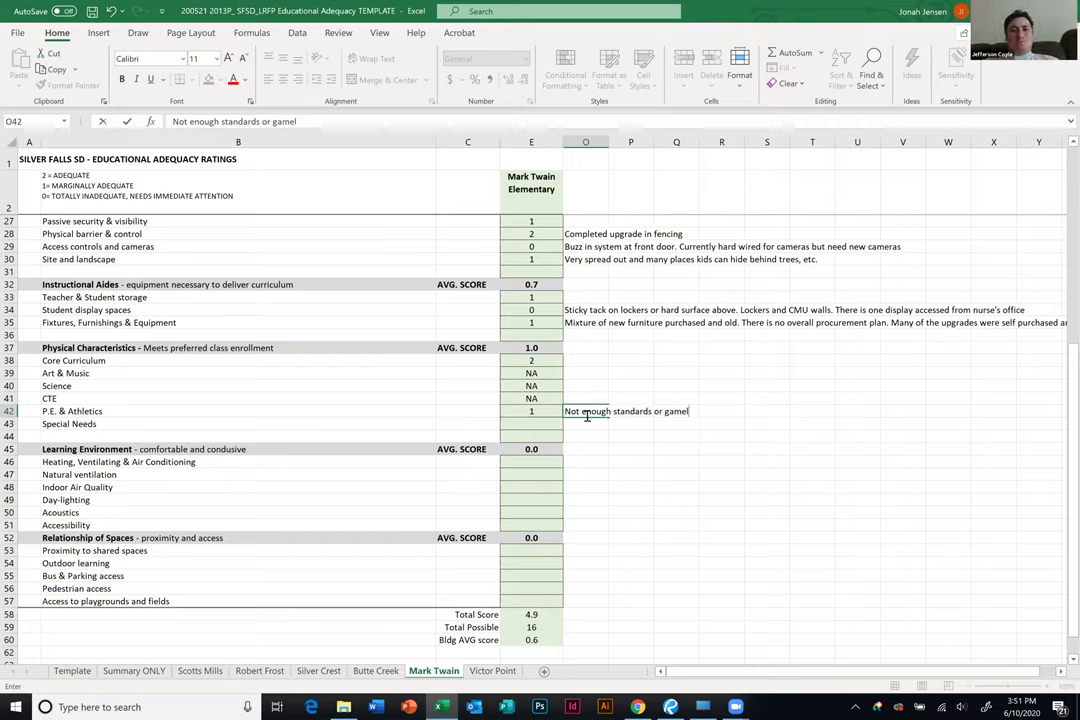
left_click(615, 473)
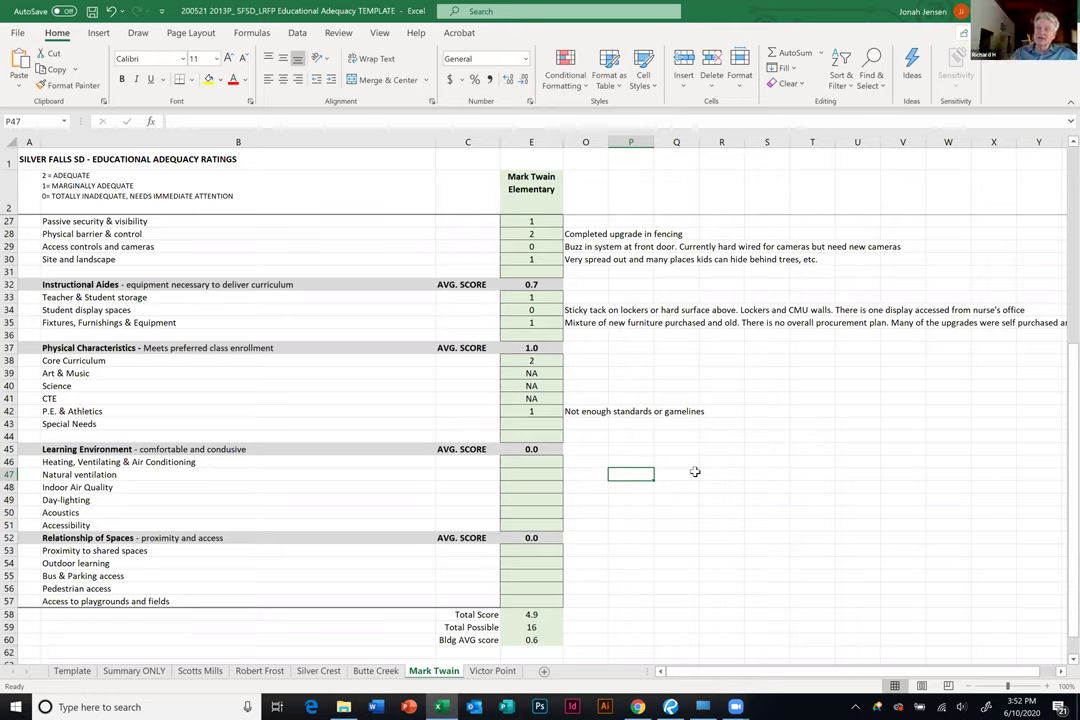
Enter the Special Needs comment "ELD location is not ideal, logisitcs of getting students there and back is a challenge, Title 1 can flood" in O43.
left_click(545, 422)
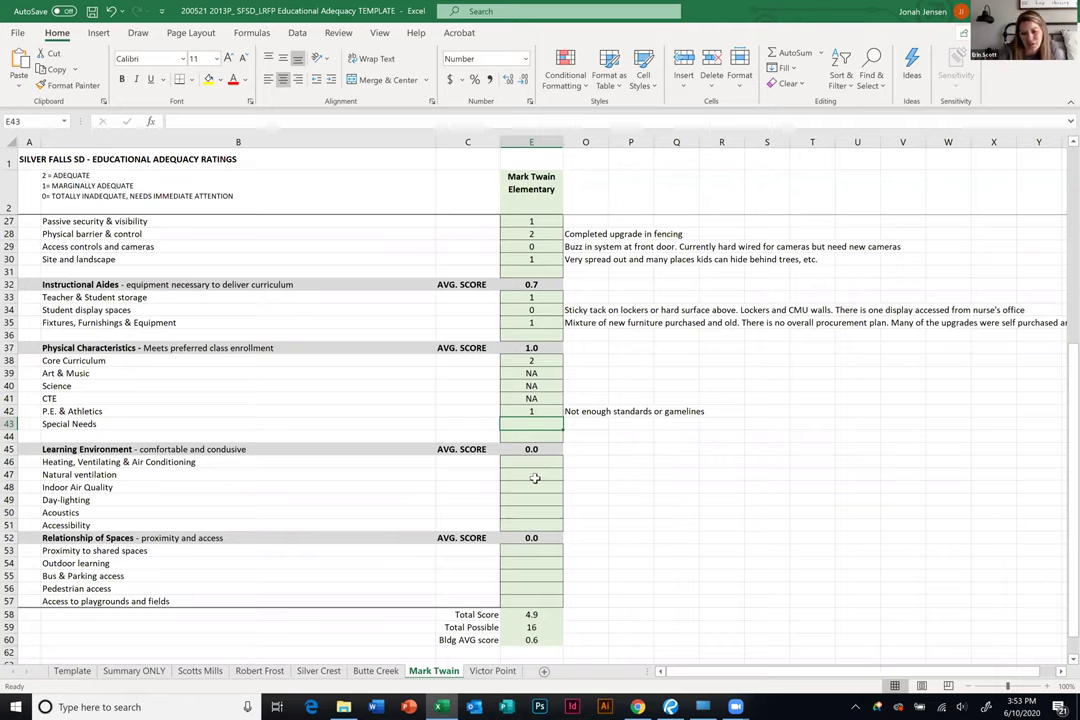
left_click(591, 423)
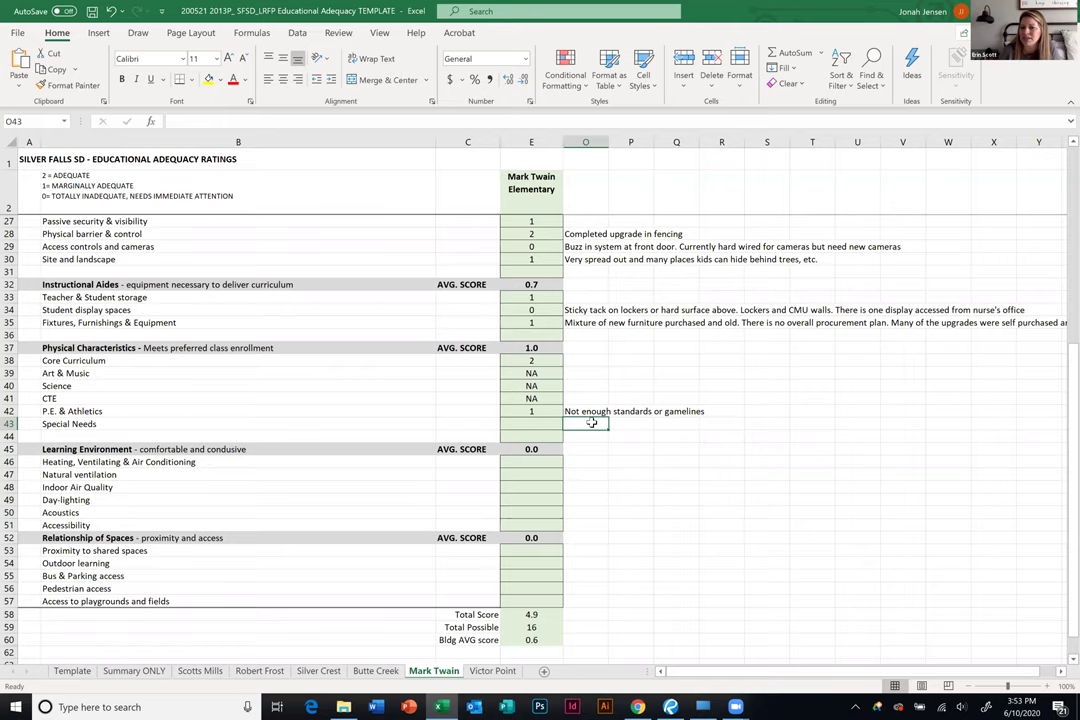
type("ELD location is not")
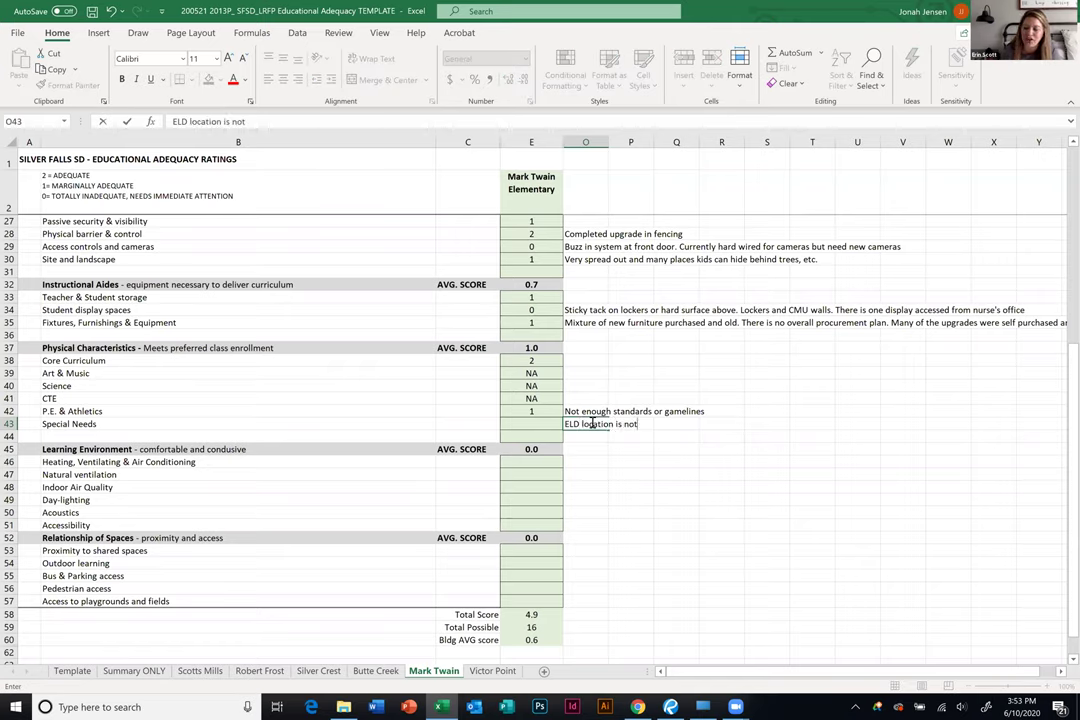
type(" ideal")
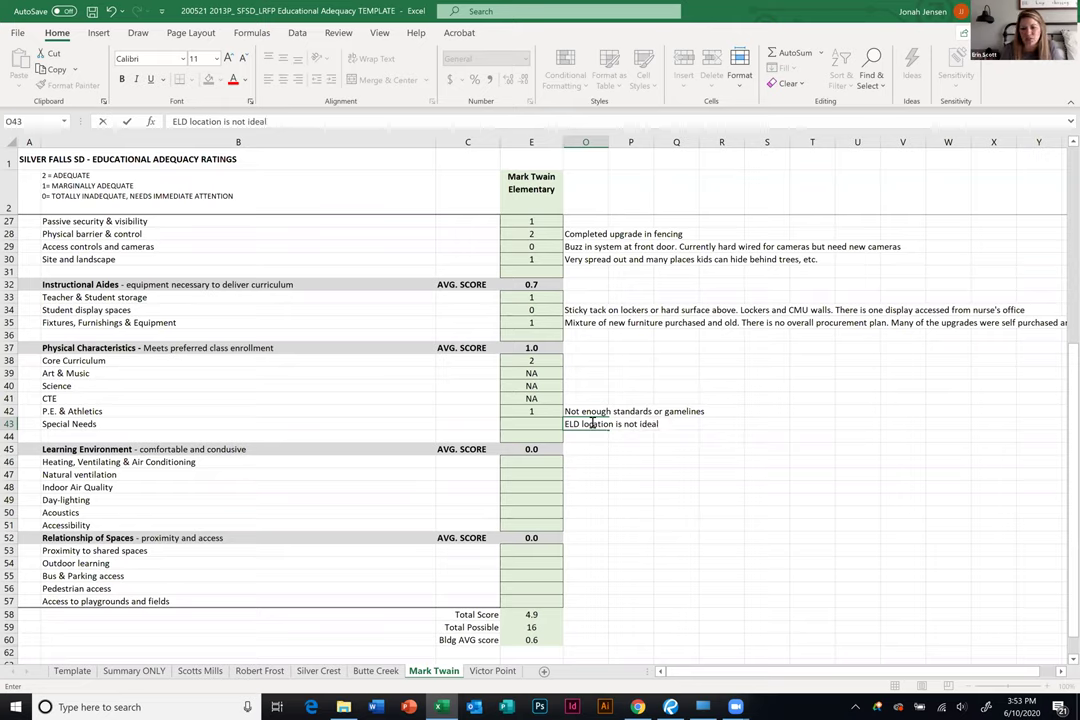
type(",")
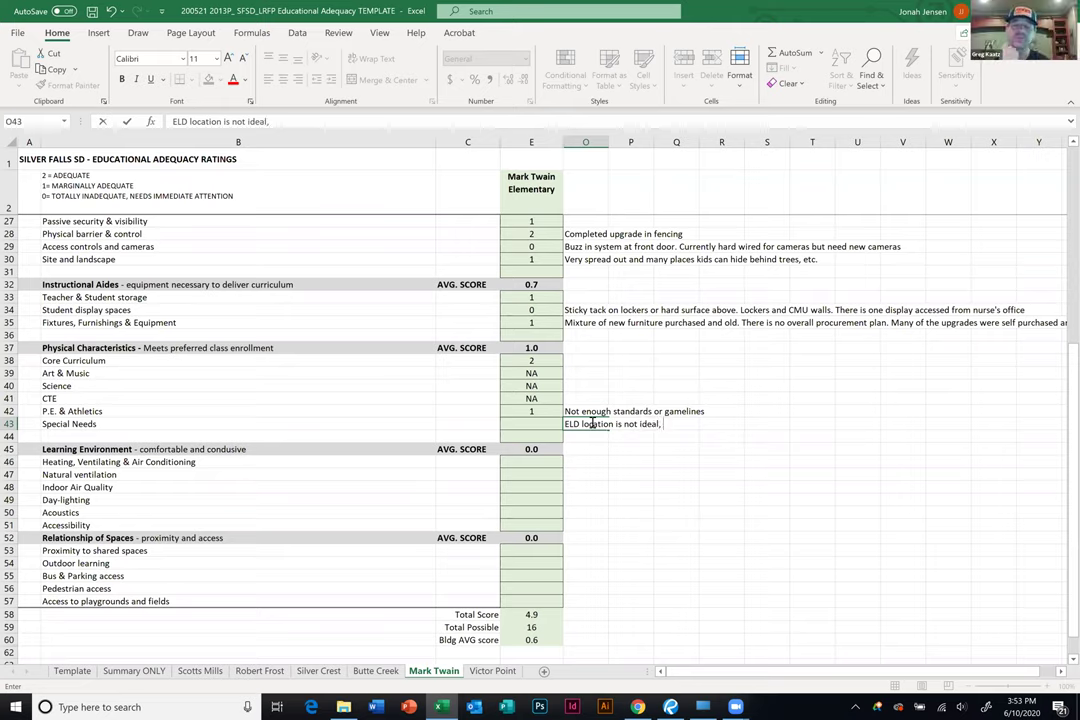
type(" logisitcs ")
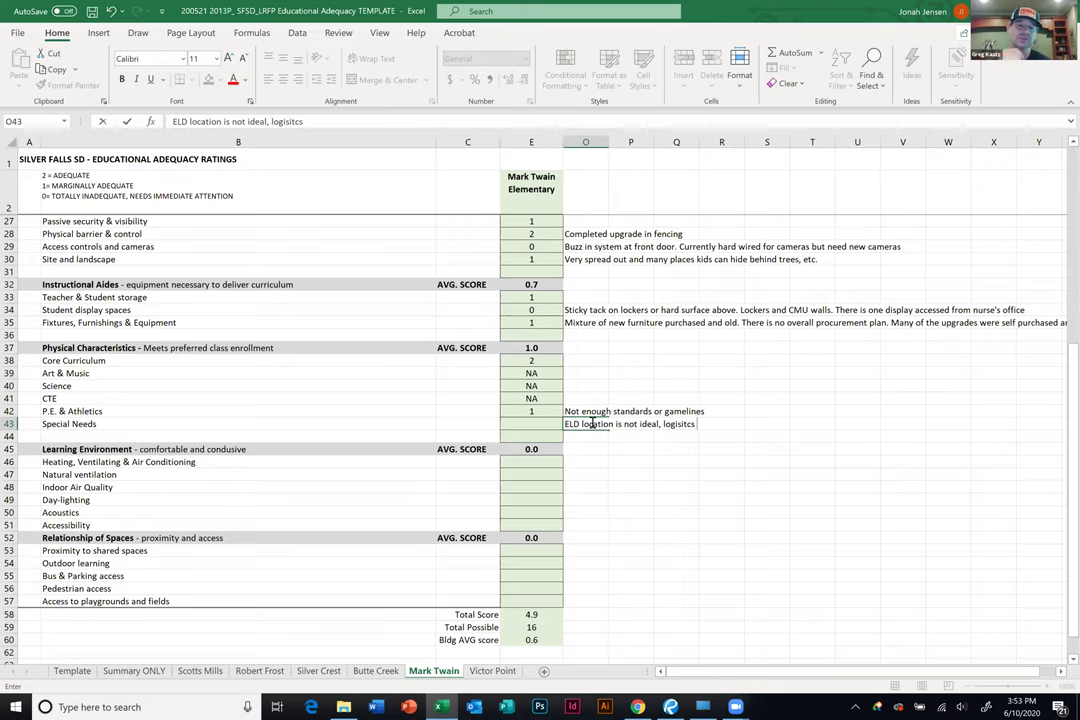
type("of ge")
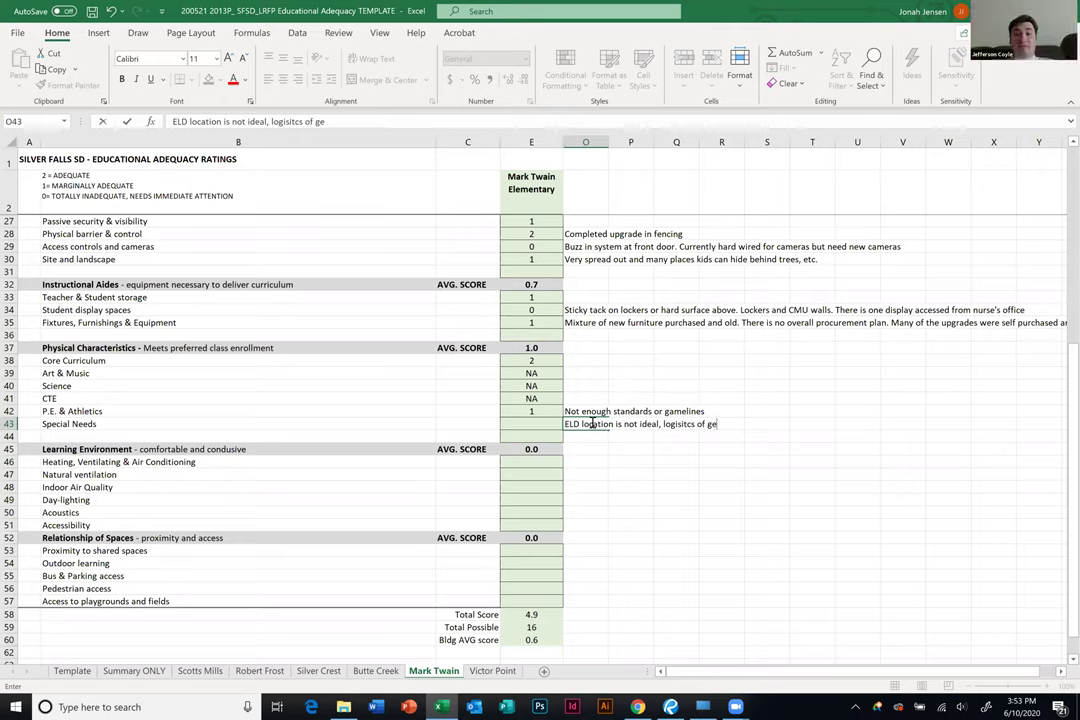
type("tting stud")
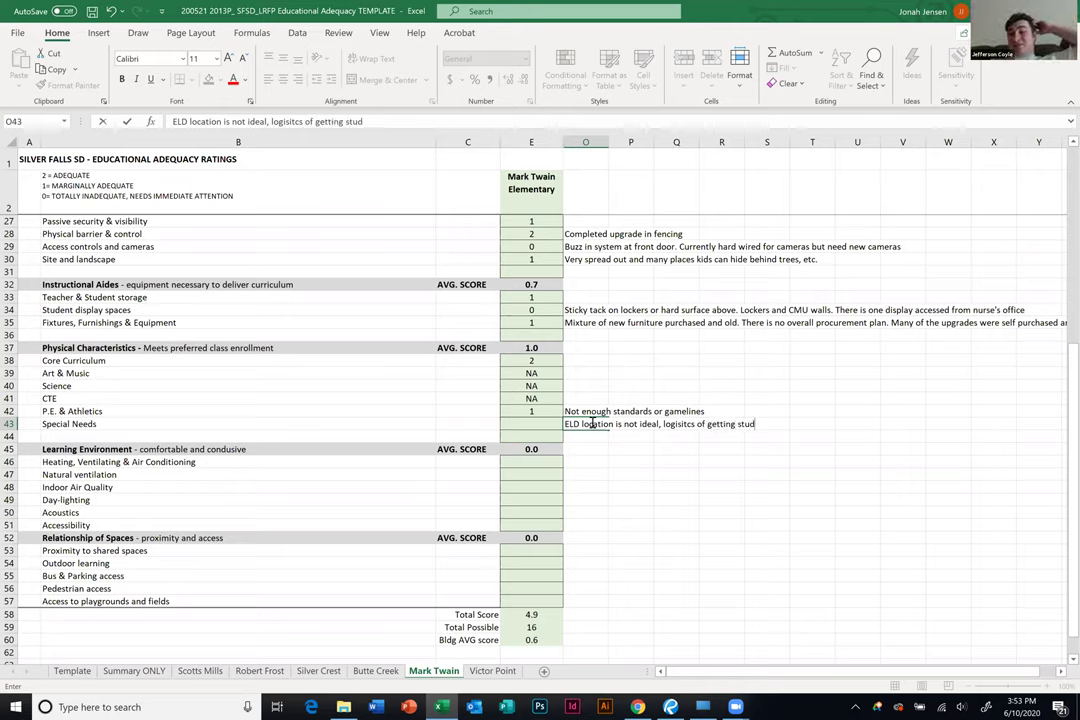
type("ents there in")
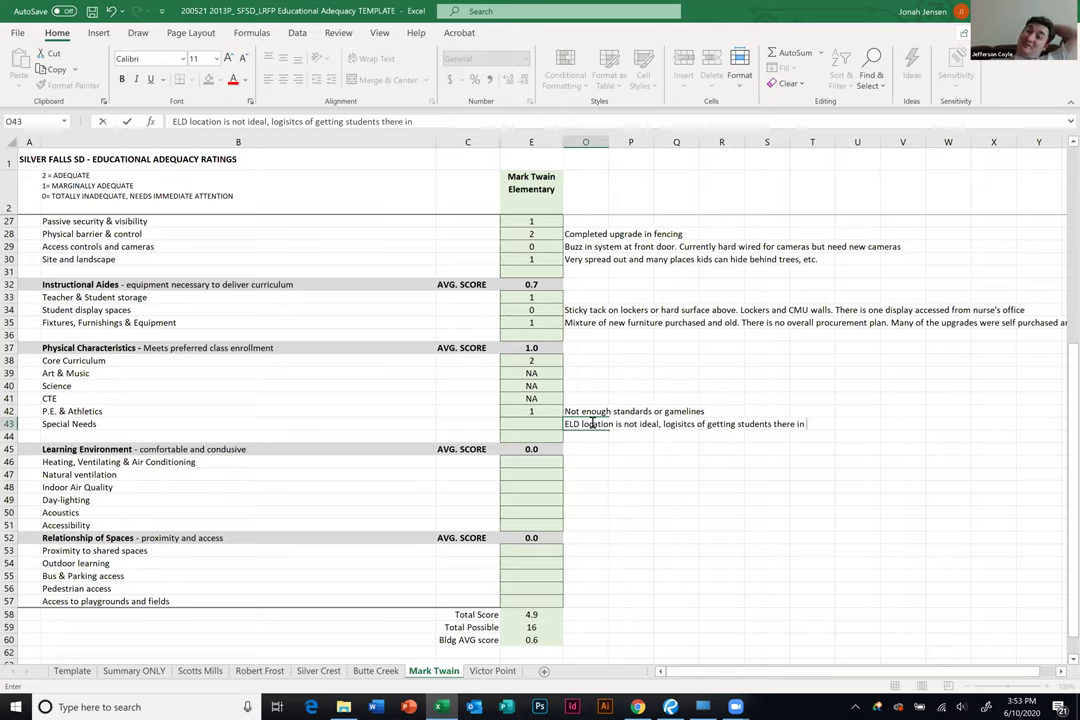
key("BackSpace")
key("BackSpace")
type("and ")
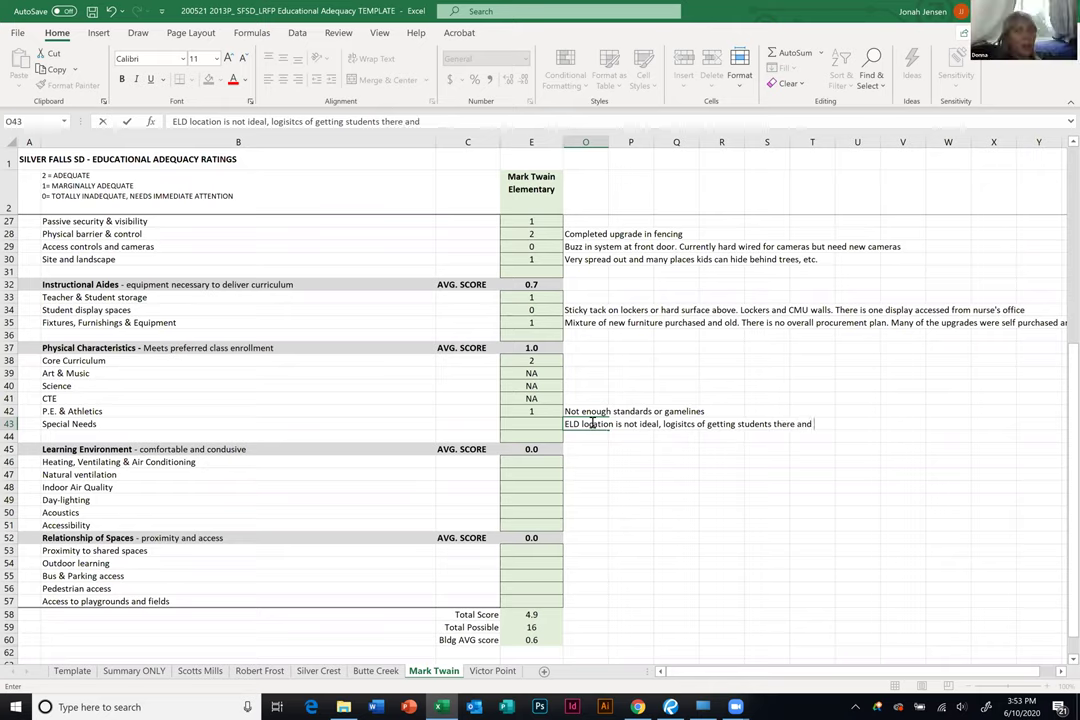
type("back is ")
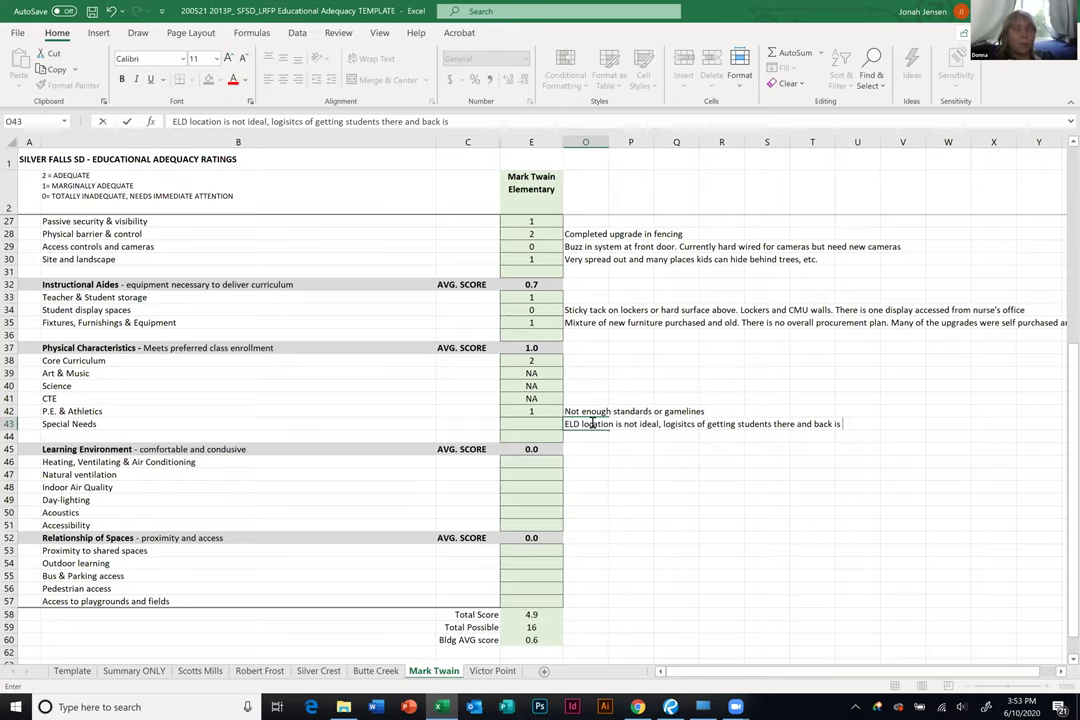
type("a challenge")
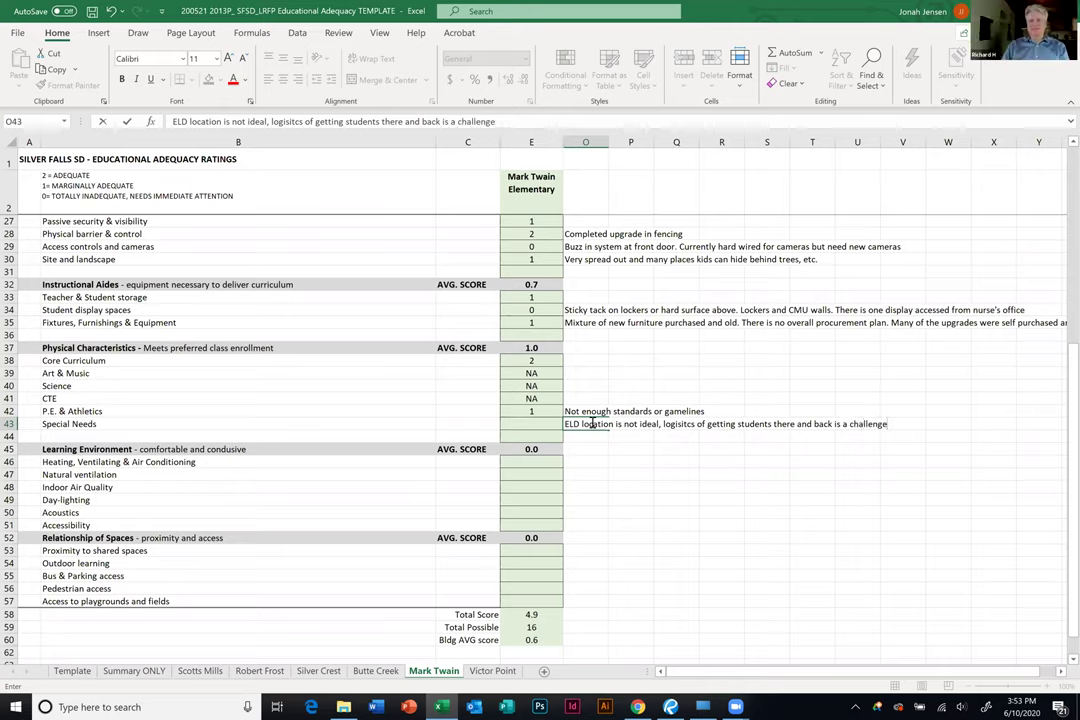
type(", Tit")
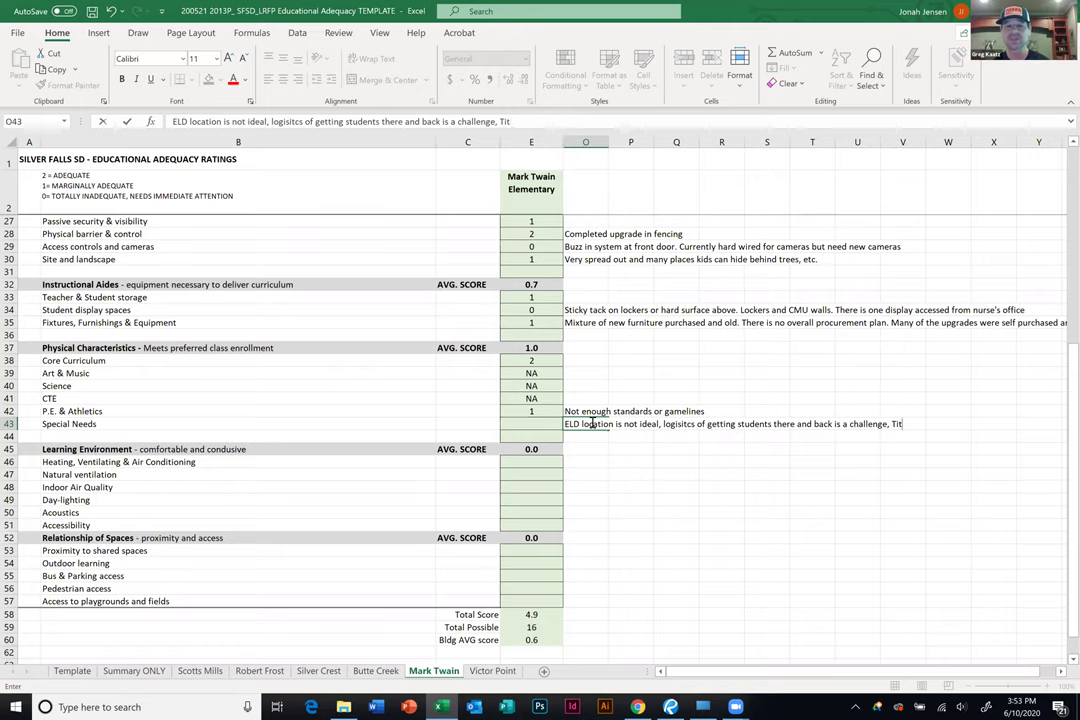
type("le 1 can flood")
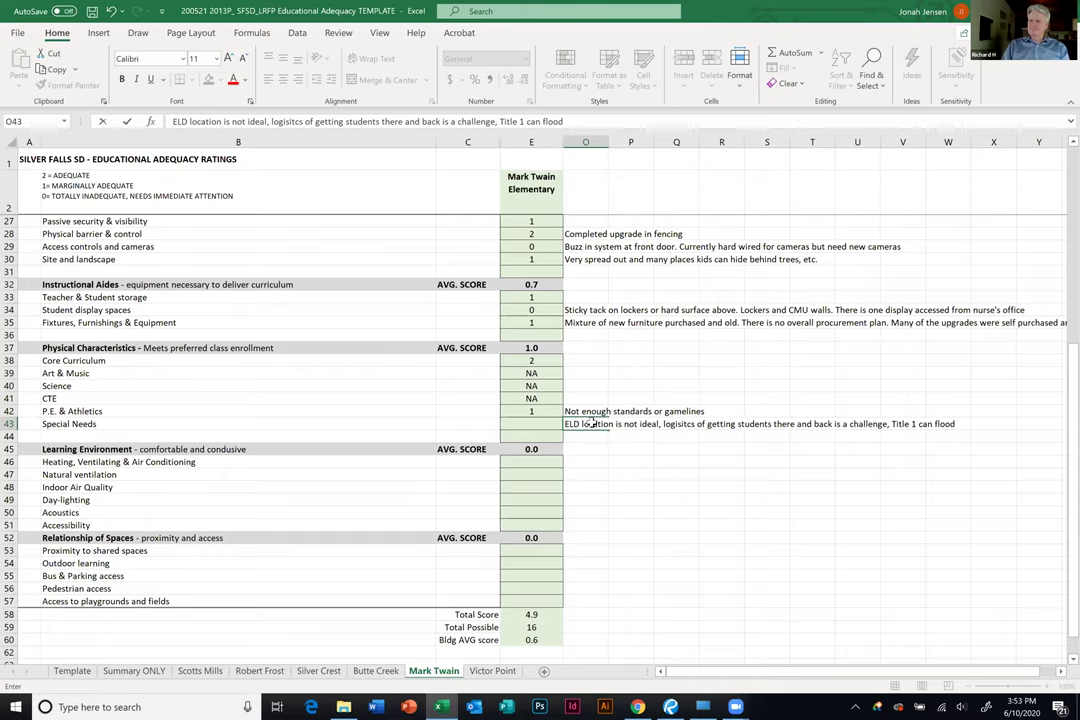
left_click(702, 576)
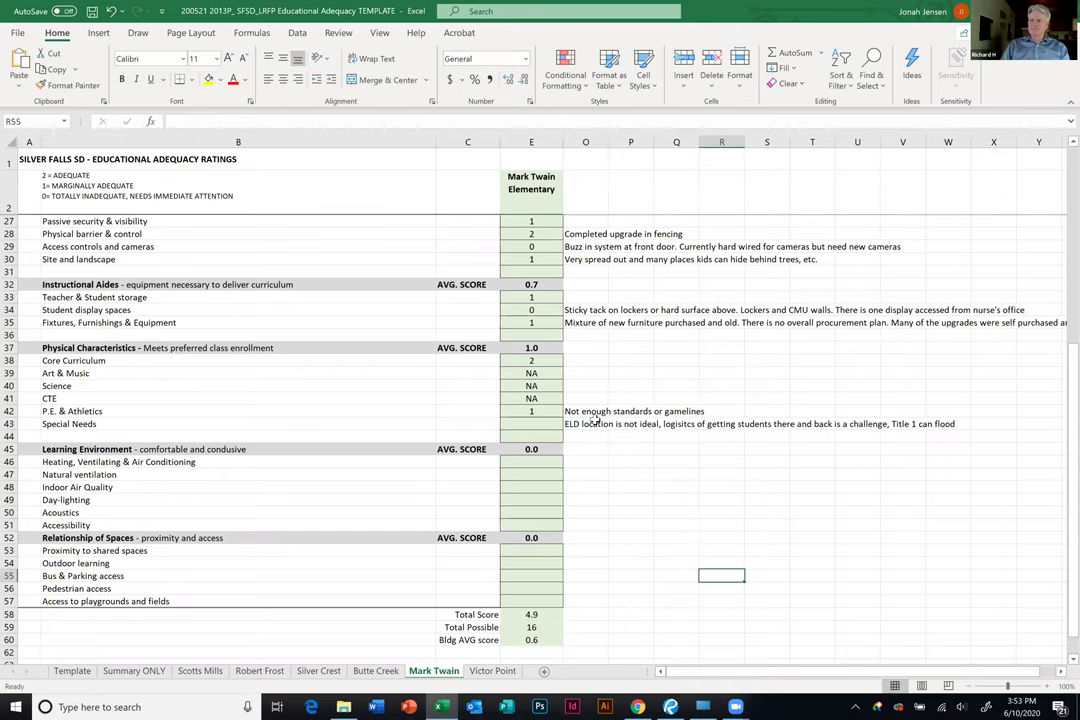
Enter a score of 1 for Special Needs in E43 and save the workbook.
left_click(532, 425)
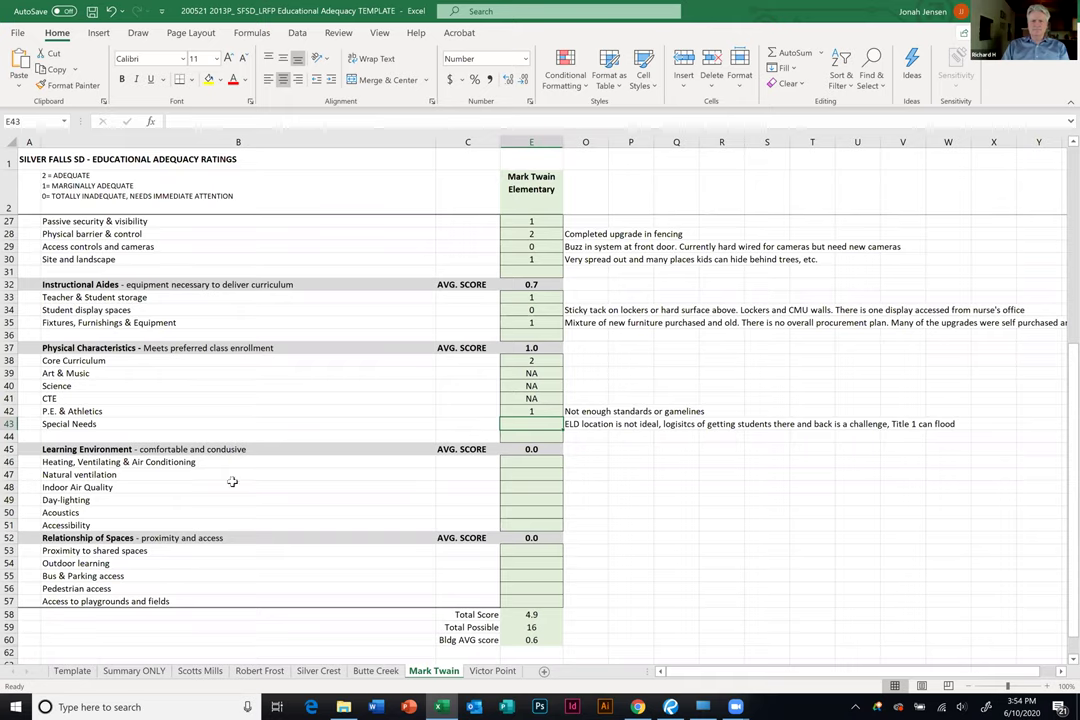
type("1")
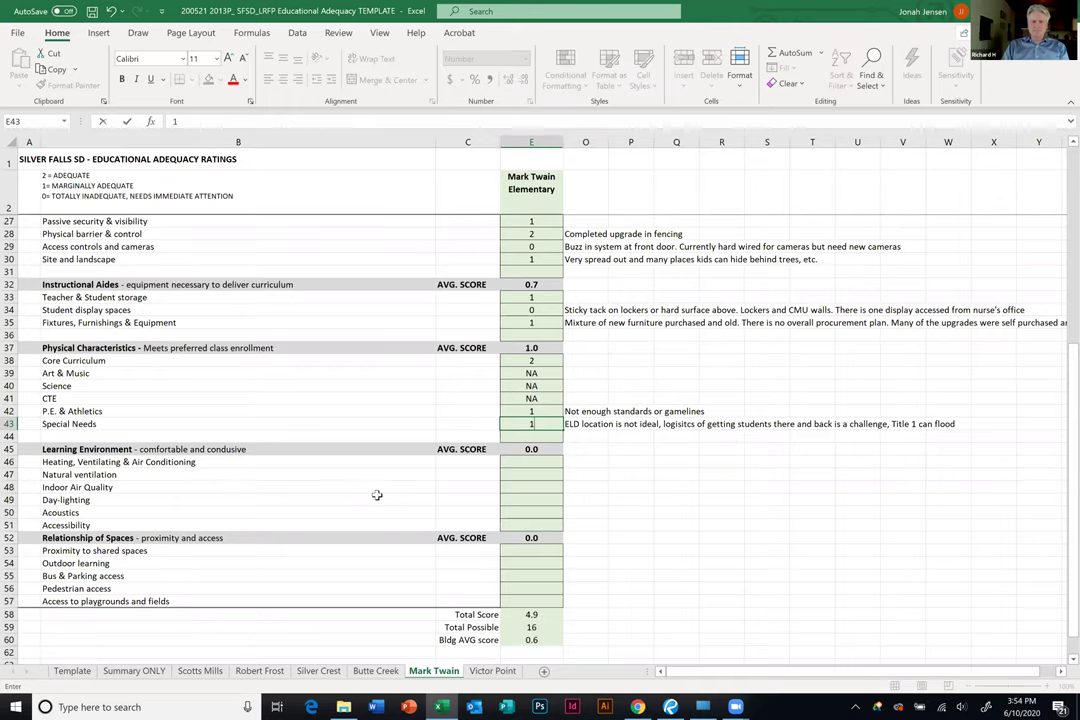
left_click(617, 497)
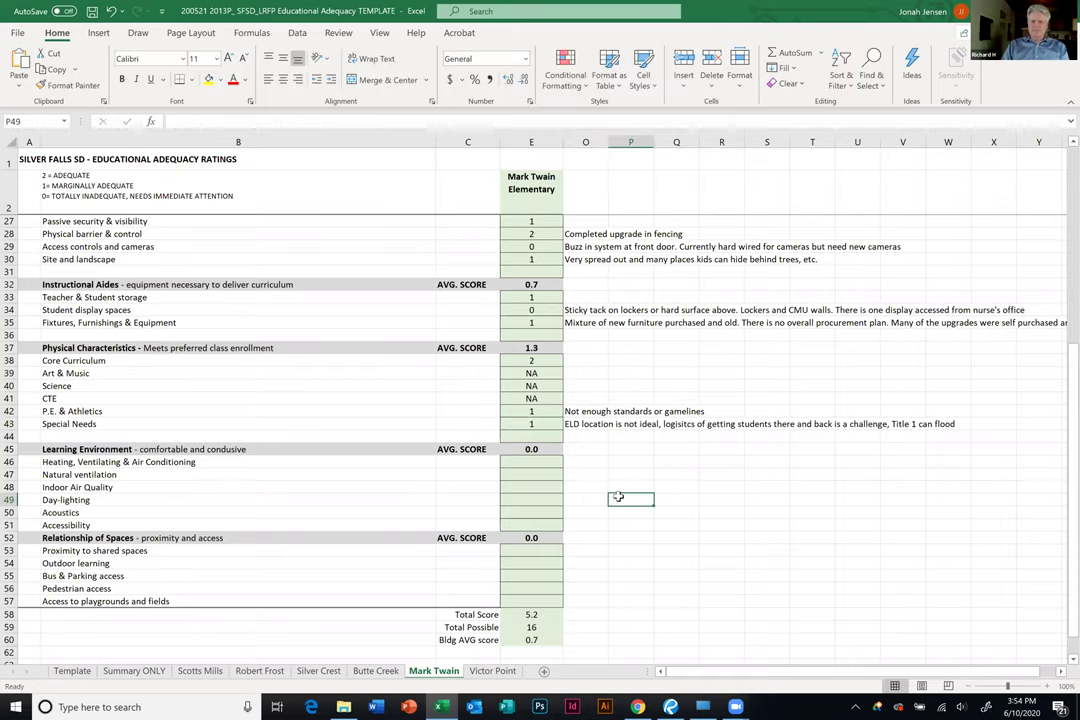
left_click(540, 460)
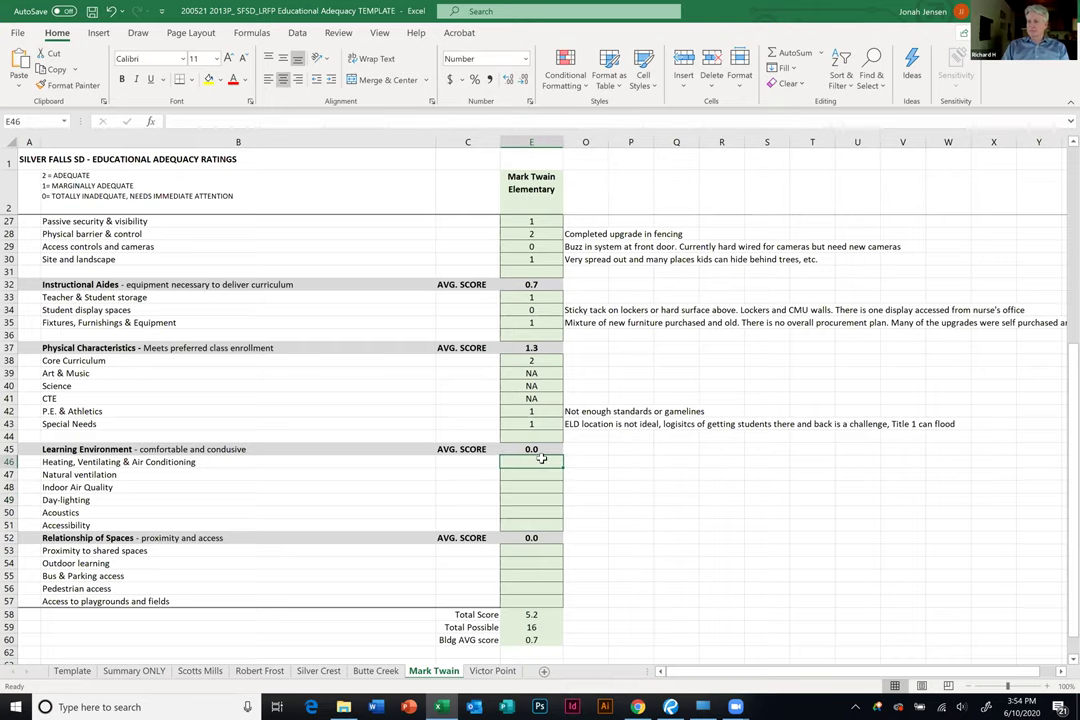
scroll(571, 466, "down", 1)
key("ctrl+s")
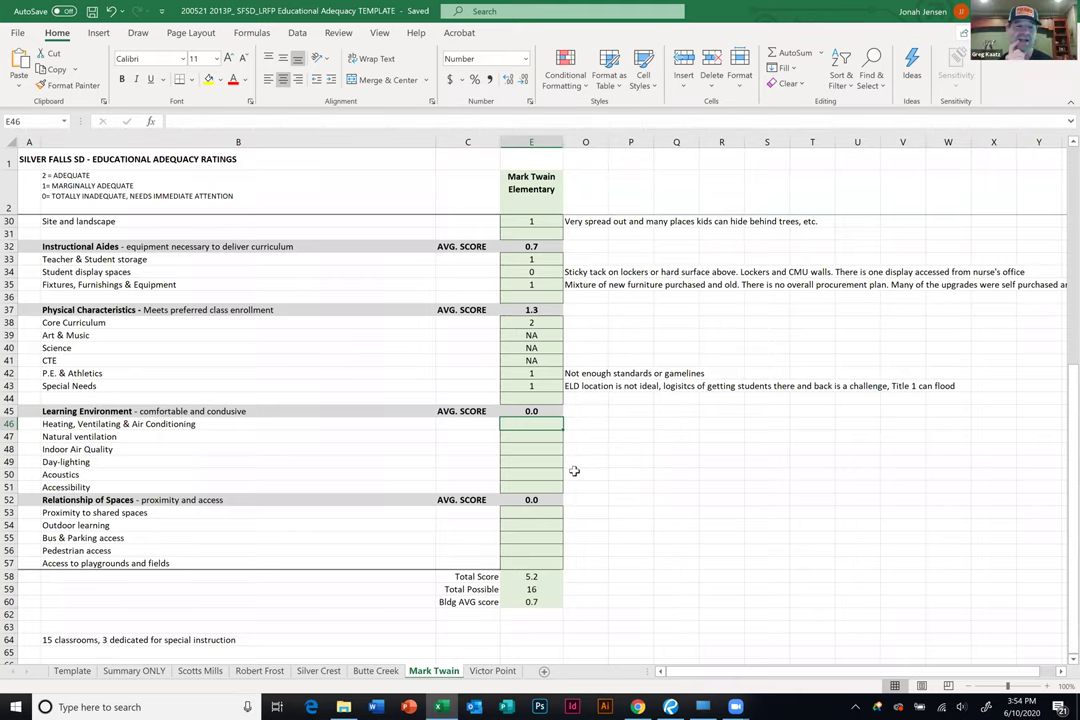
Enter a score of 0 for Heating, Ventilating & Air Conditioning, Natural ventilation and Indoor Air Quality in E46, E47 and E48.
type("0")
key("Return")
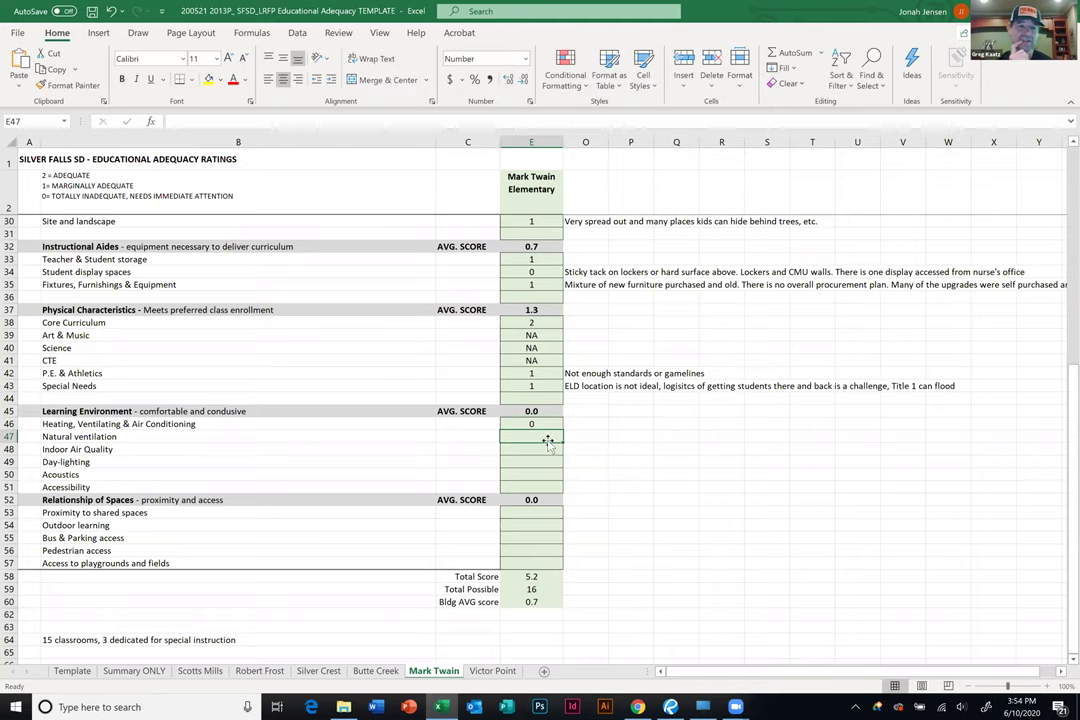
left_click(592, 424)
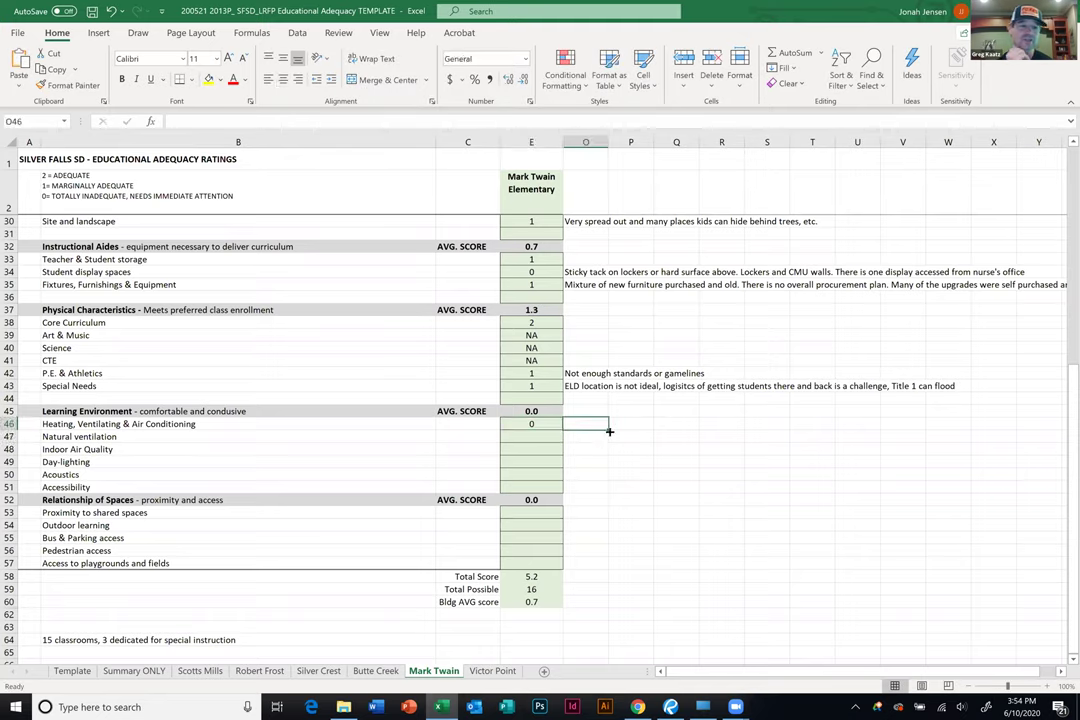
left_click(537, 437)
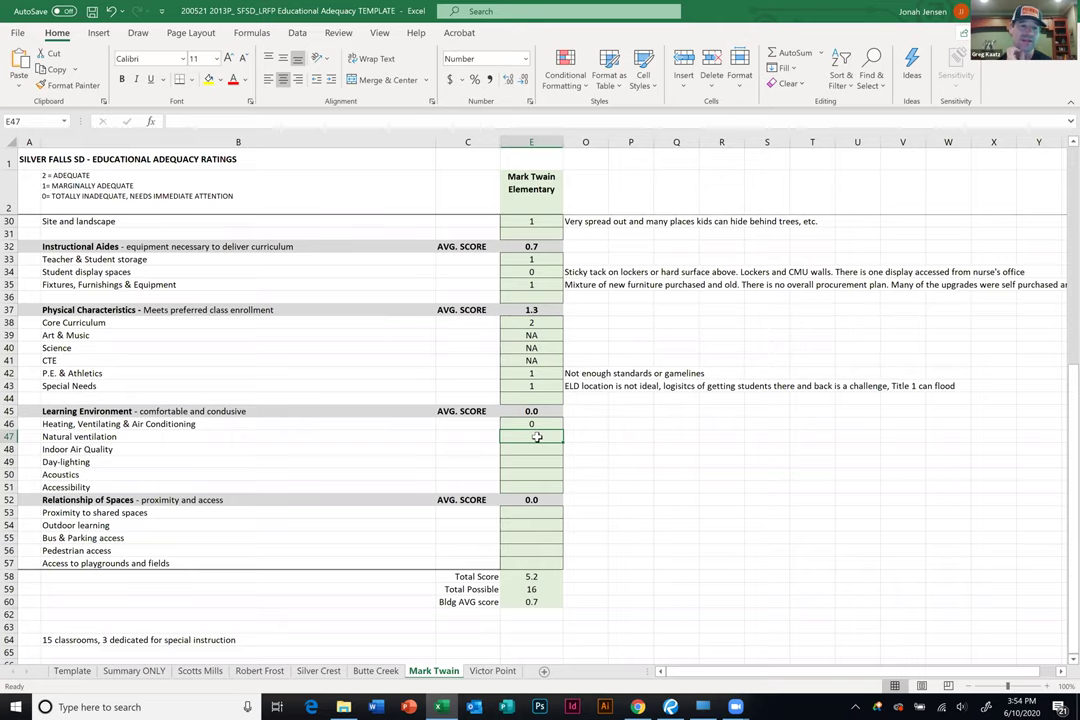
type("0")
key("Return")
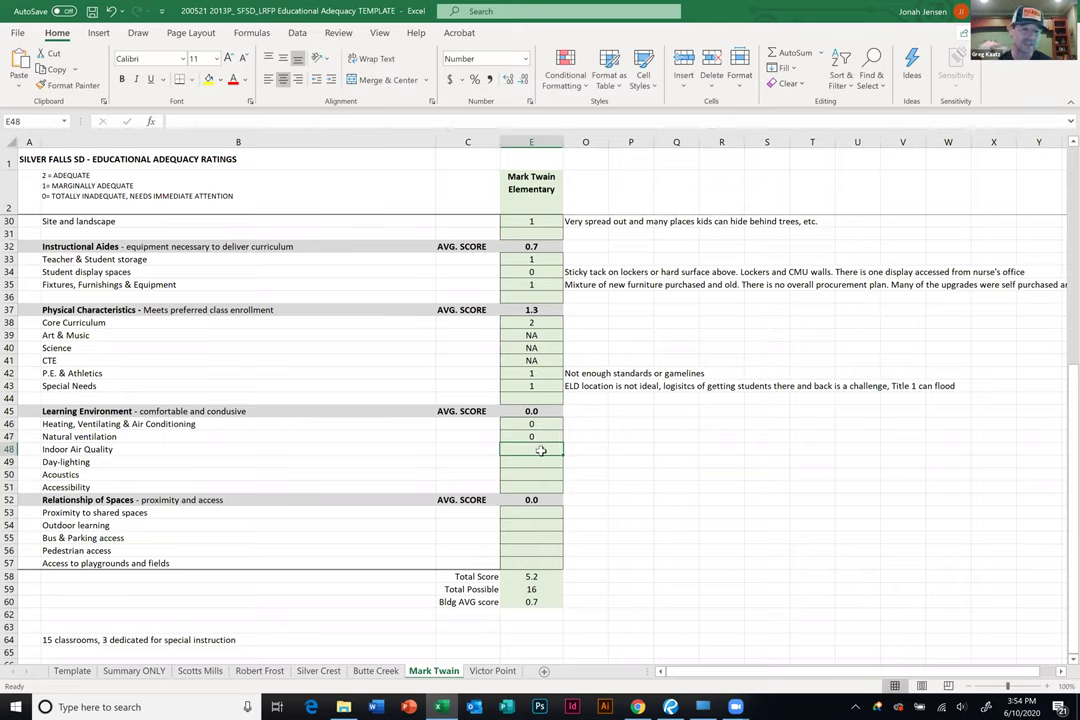
type("0")
key("Return")
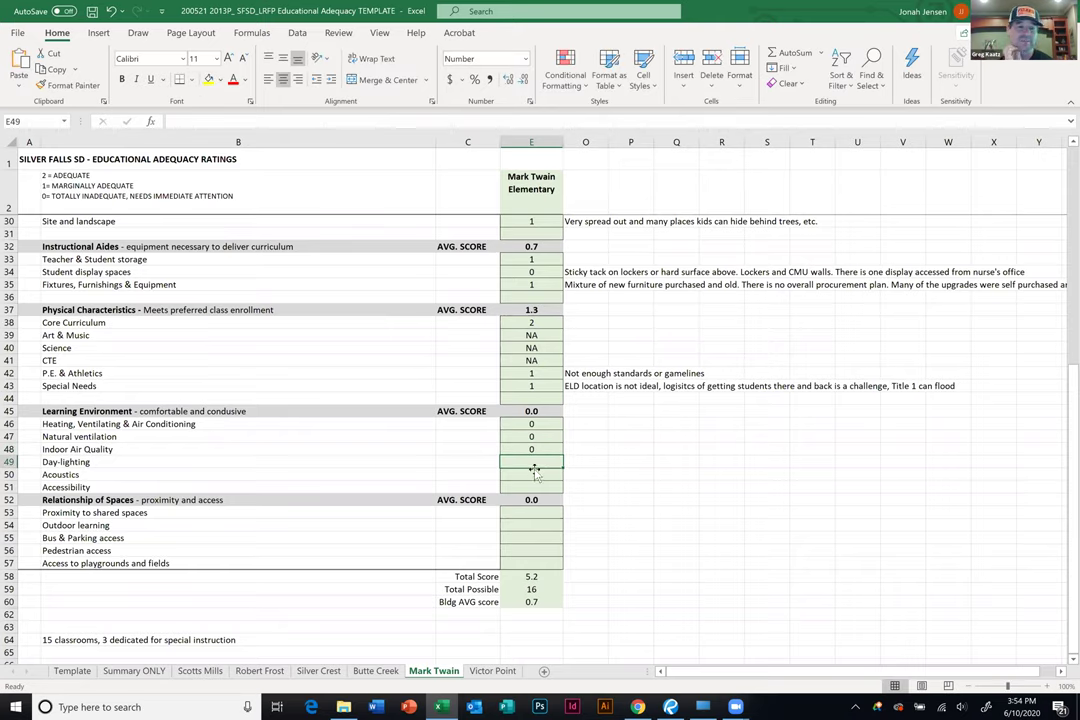
Add the Day-lighting comment "Get natural light in but contributes to a greenhoseu effect" in O49.
left_click(583, 425)
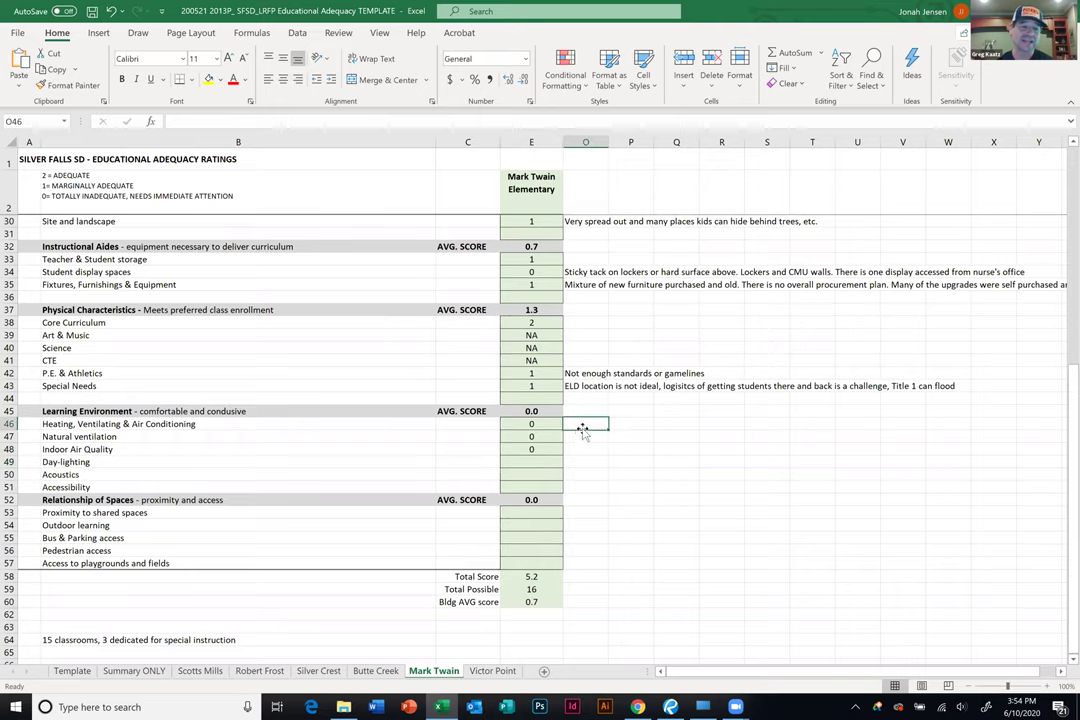
left_click(540, 461)
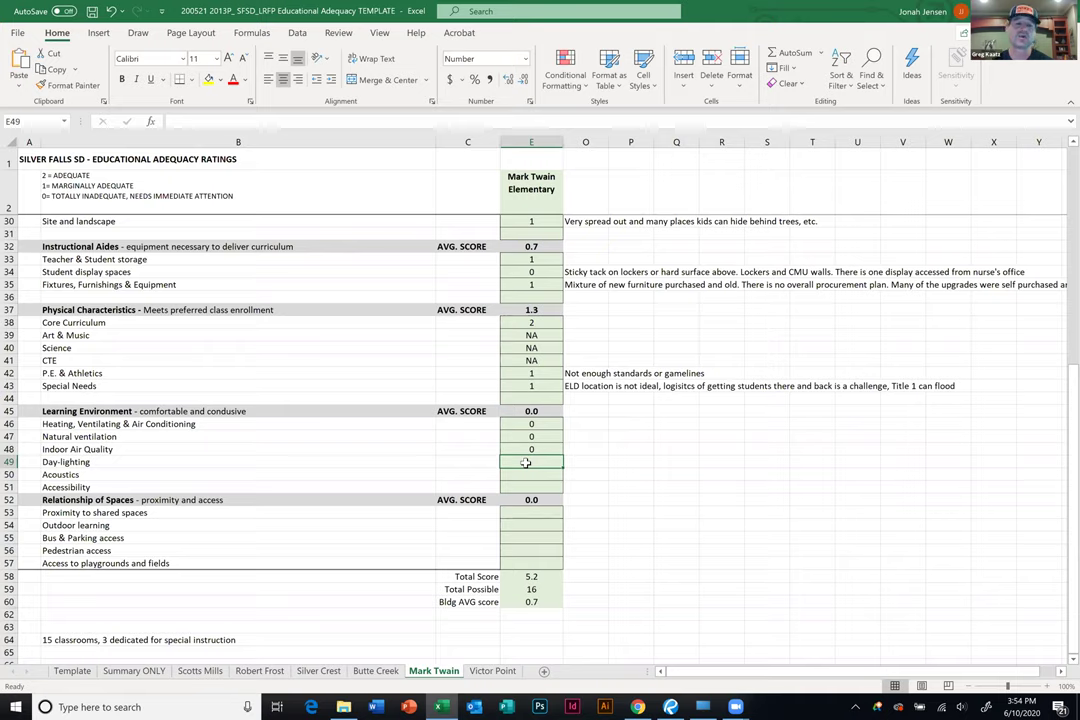
left_click(588, 461)
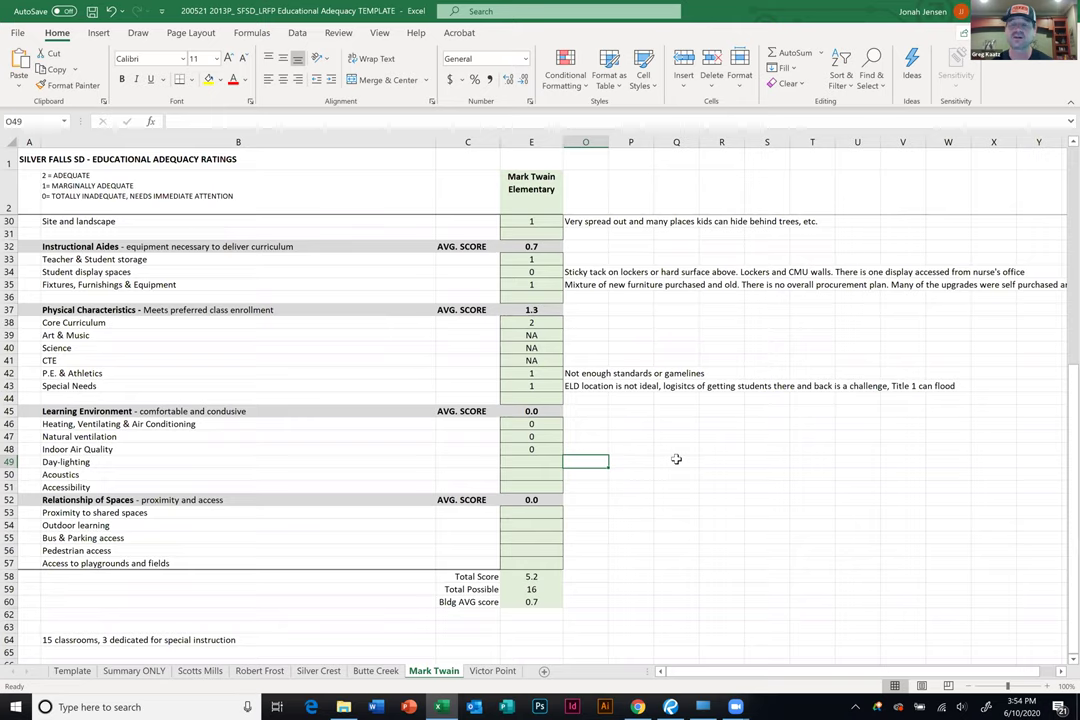
type("Get natural light in but co")
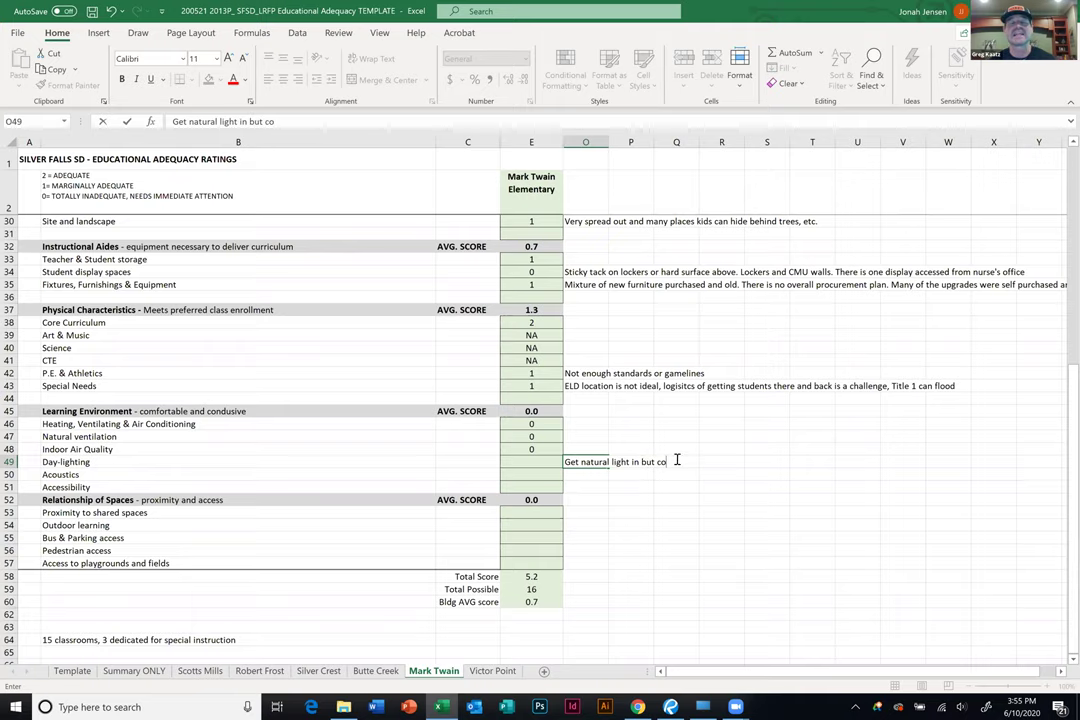
type("ntribute")
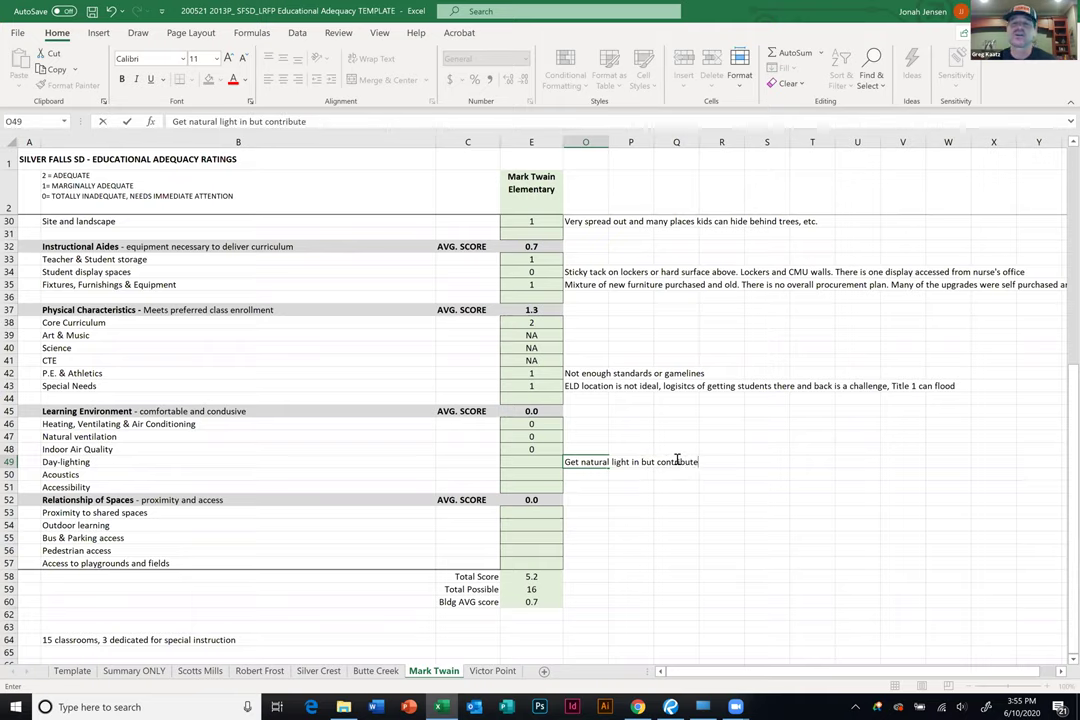
type("s to a gr")
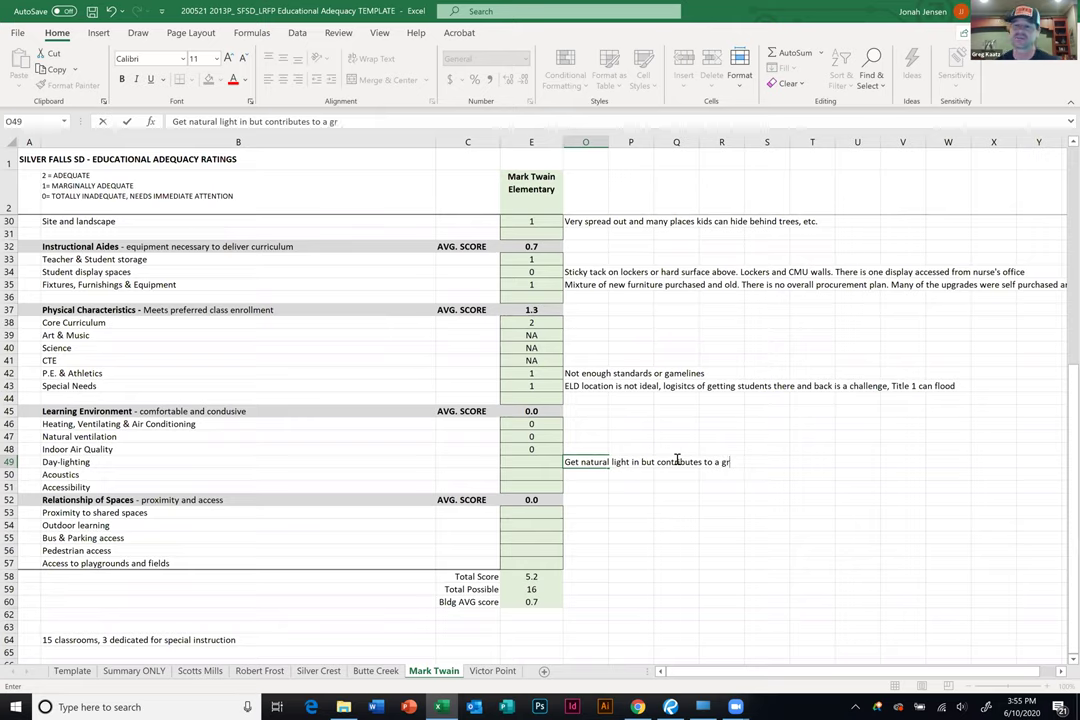
type("eenhoseu eff")
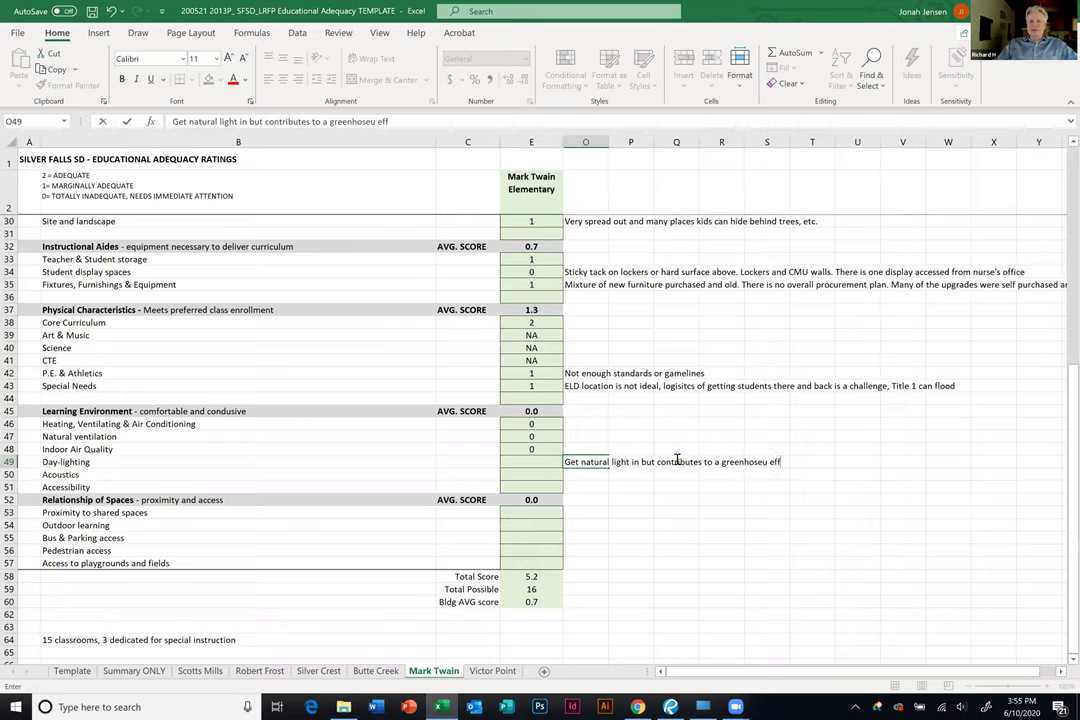
type("ect")
left_click(725, 524)
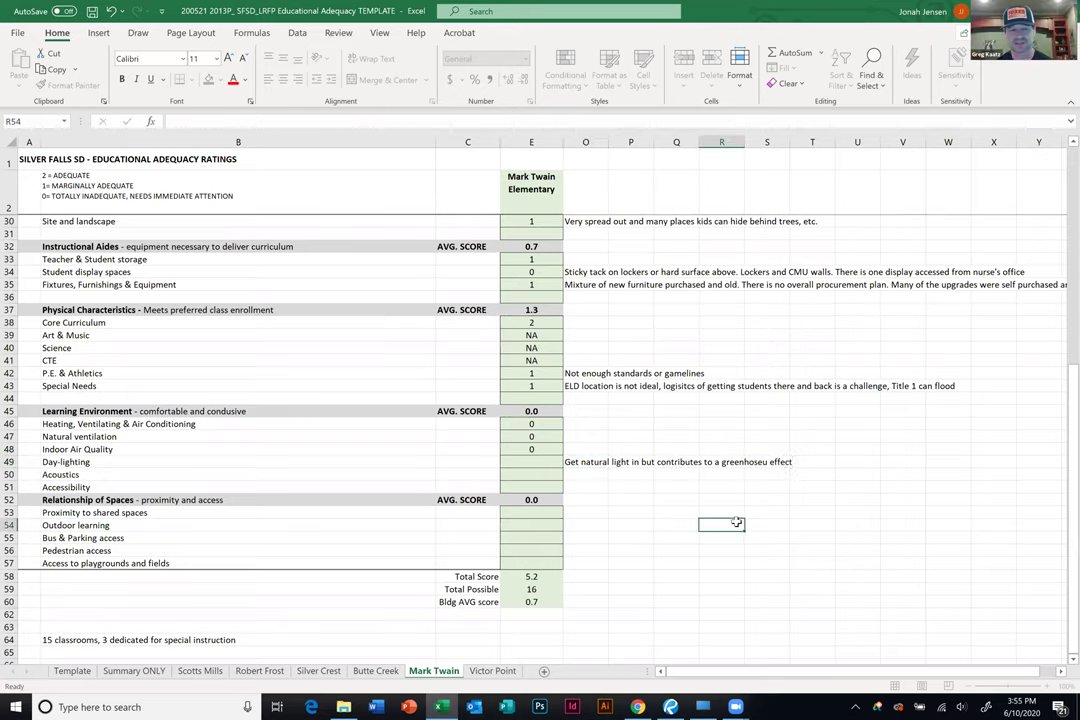
Correct the misspelled "greenhoseu" to "greenhouse" in the Day-lighting comment in O49.
double_click(592, 461)
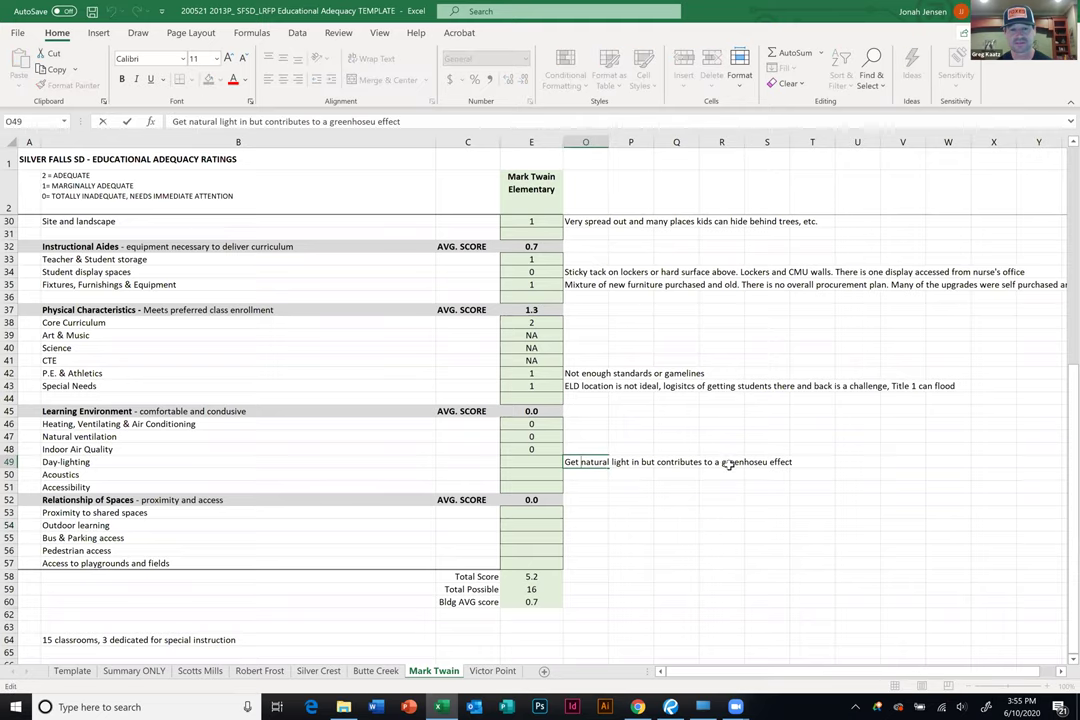
left_click(781, 461)
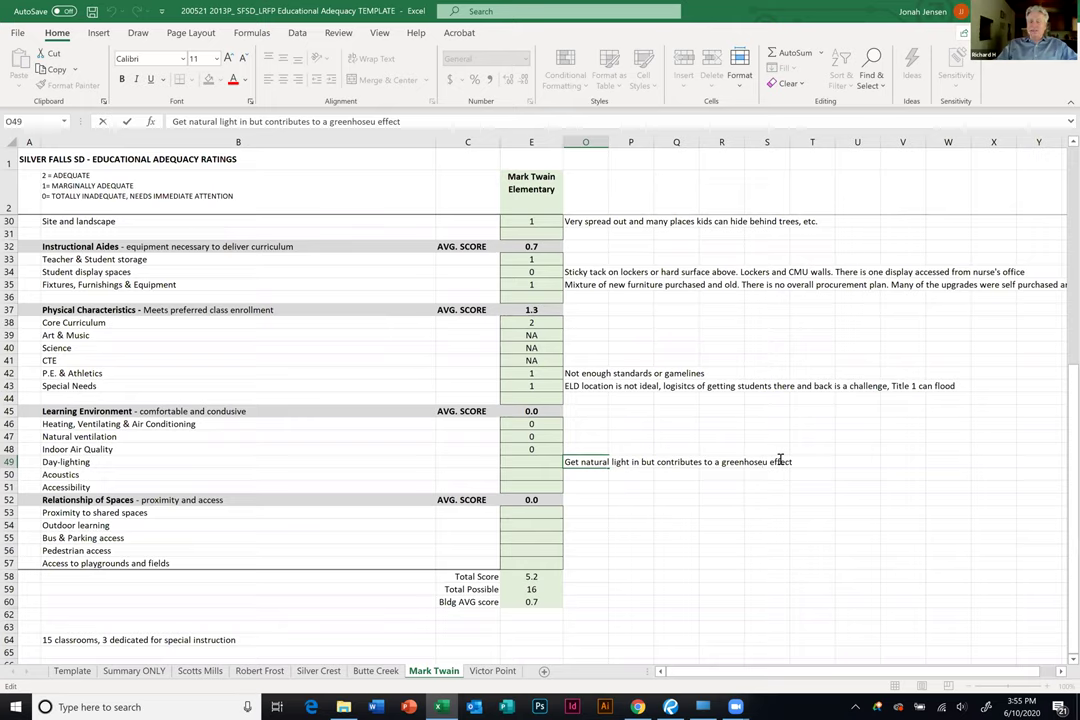
key("BackSpace")
key("BackSpace")
key("BackSpace")
type("use")
left_click(721, 512)
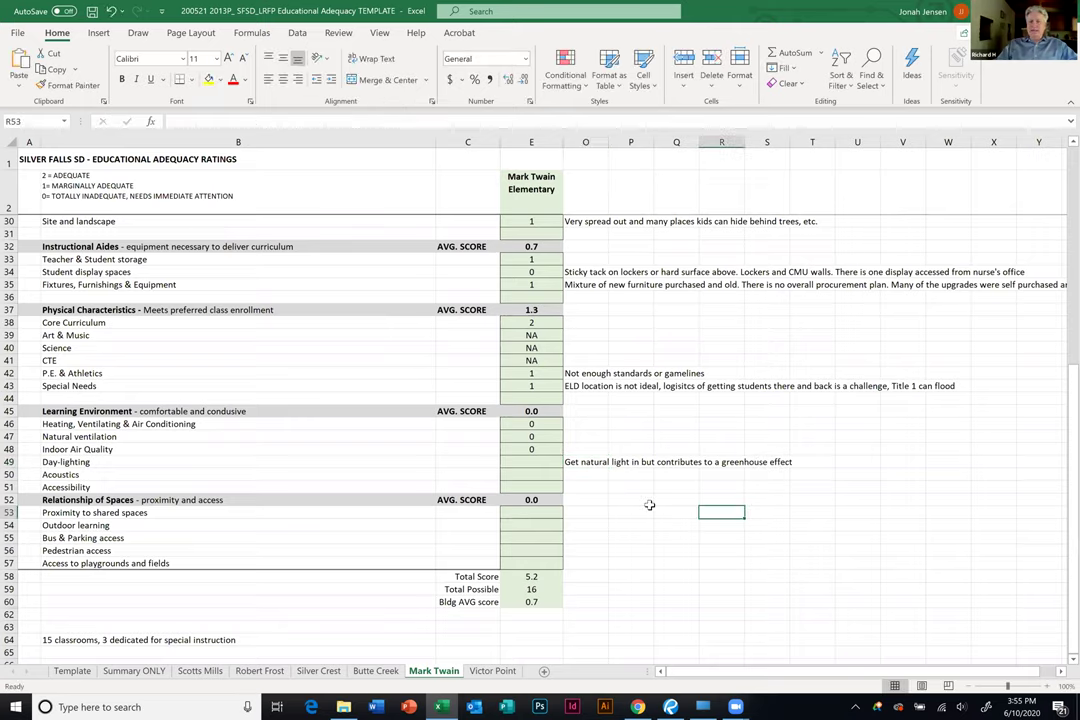
Append ". Windows are old and outdated. There are holes in many windows" to the Day-lighting comment in O49.
double_click(571, 462)
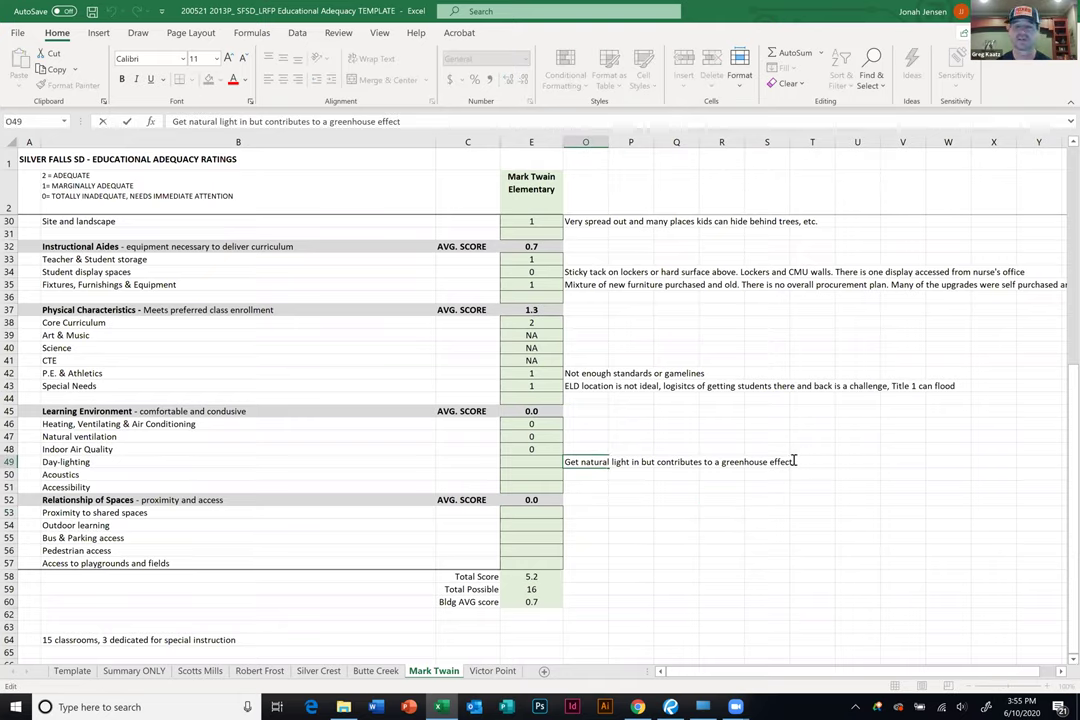
type(". Windwos")
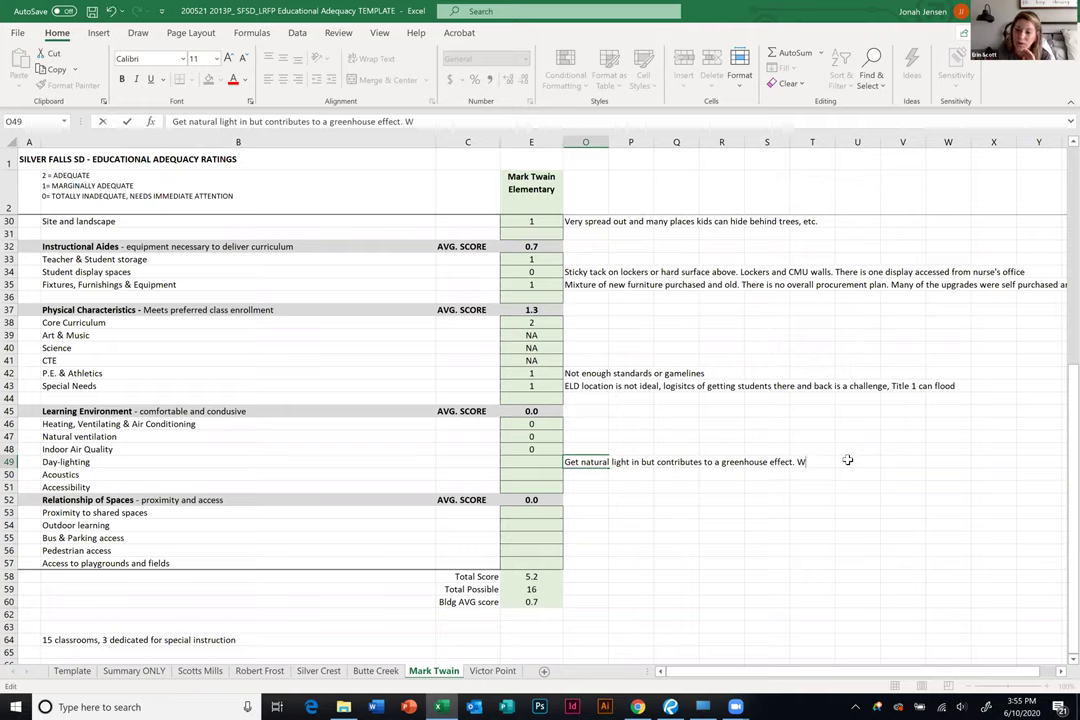
key("BackSpace")
key("BackSpace")
key("BackSpace")
type("ows are")
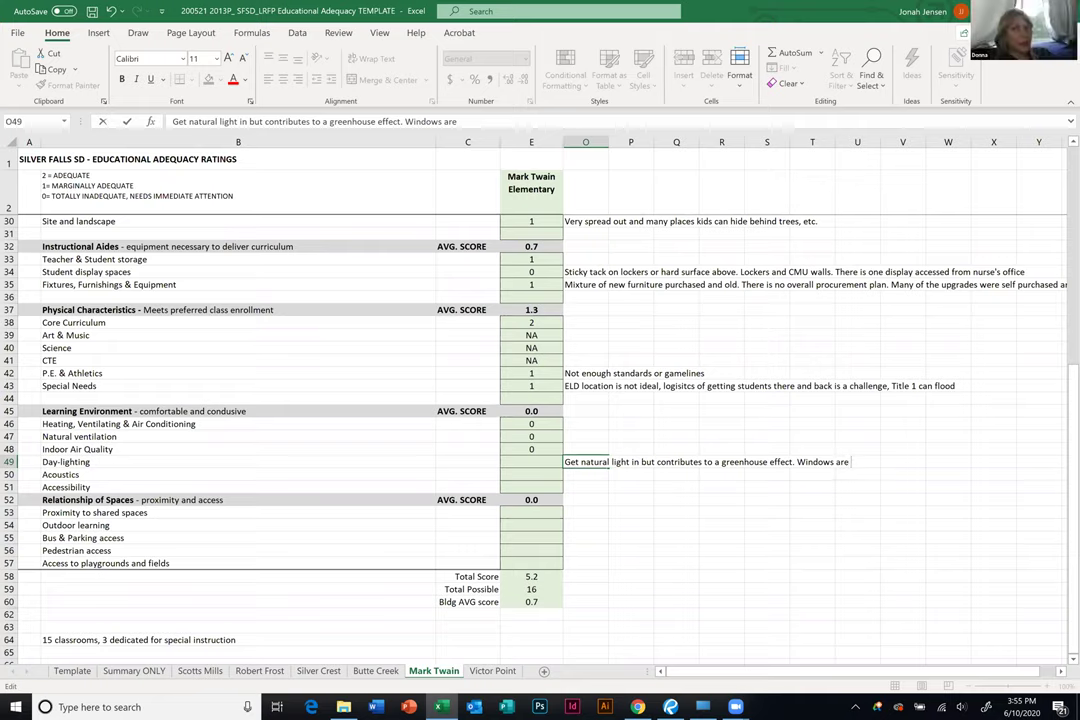
type(" old")
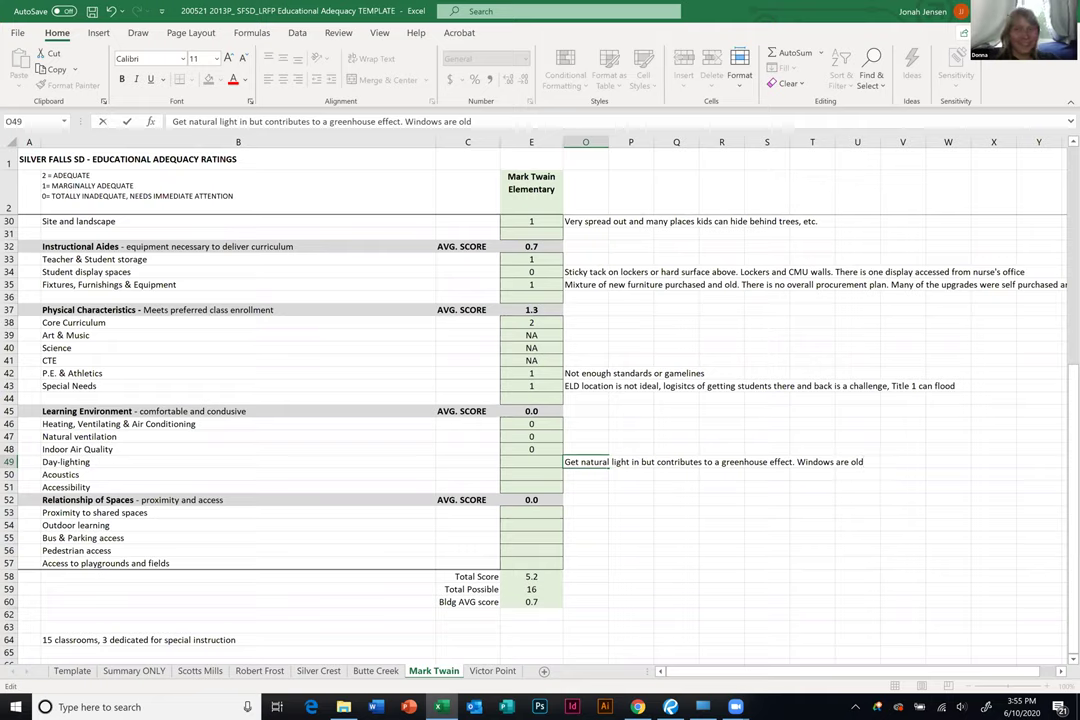
type("and o")
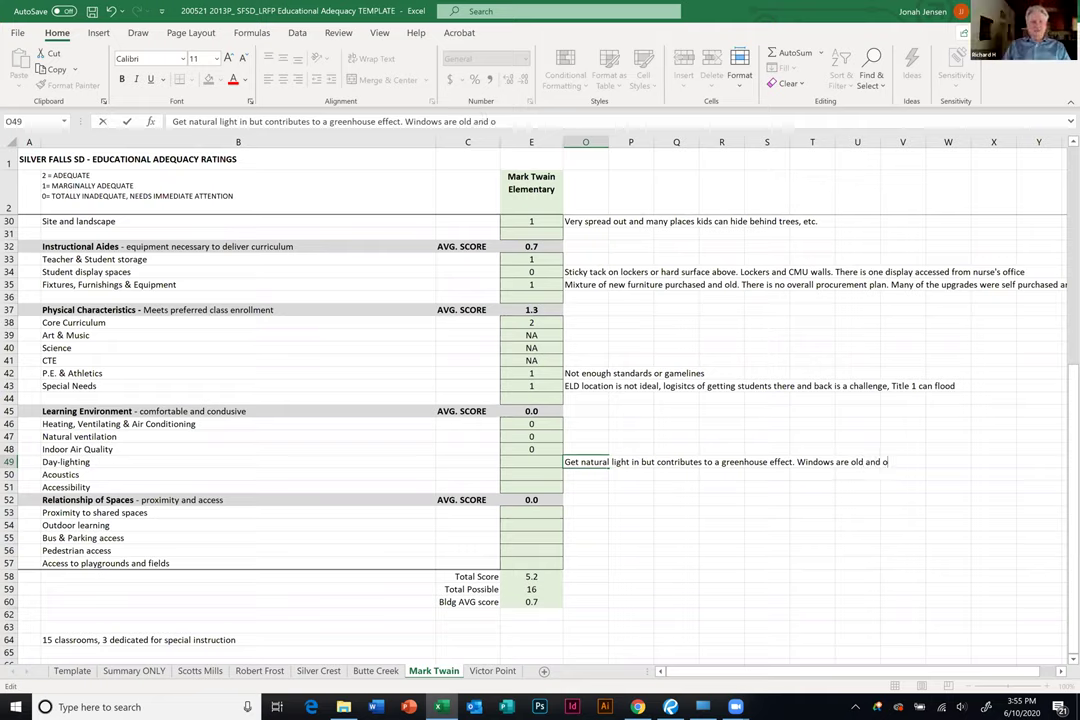
type("utdated")
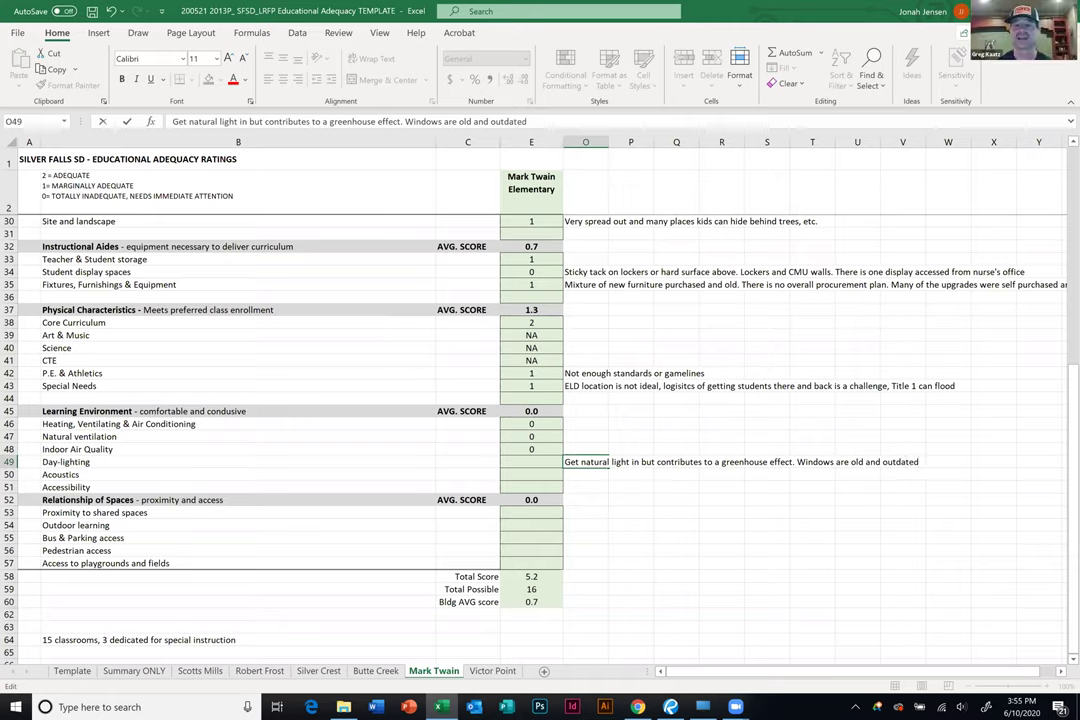
type(". Ther")
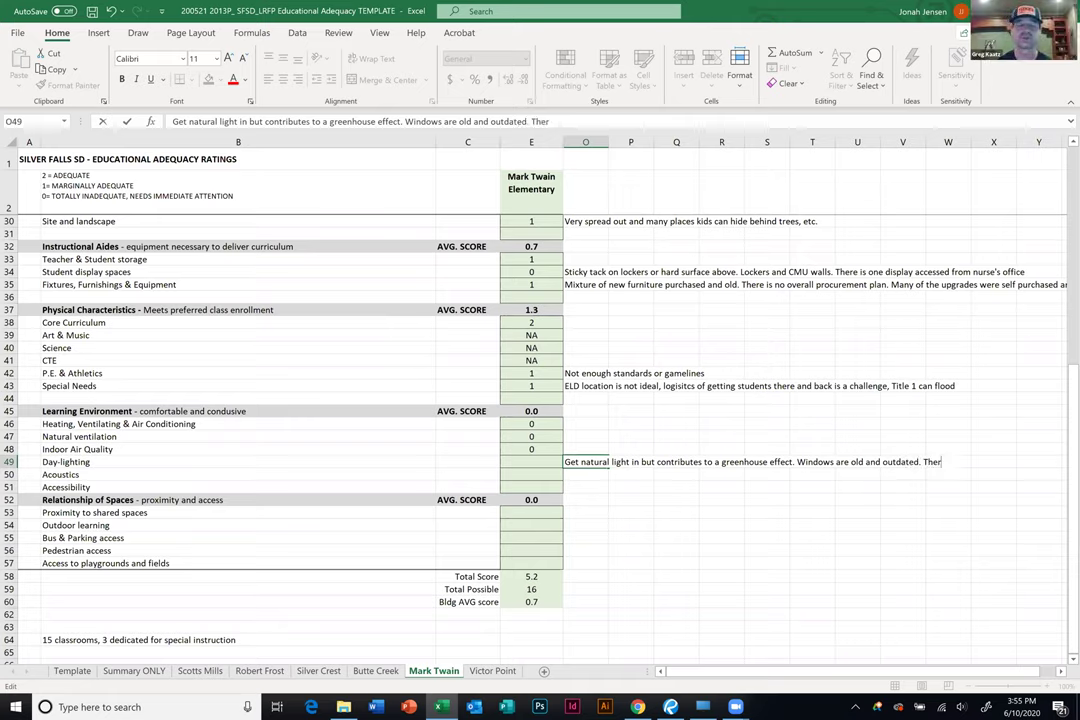
type("e are holes in many windows")
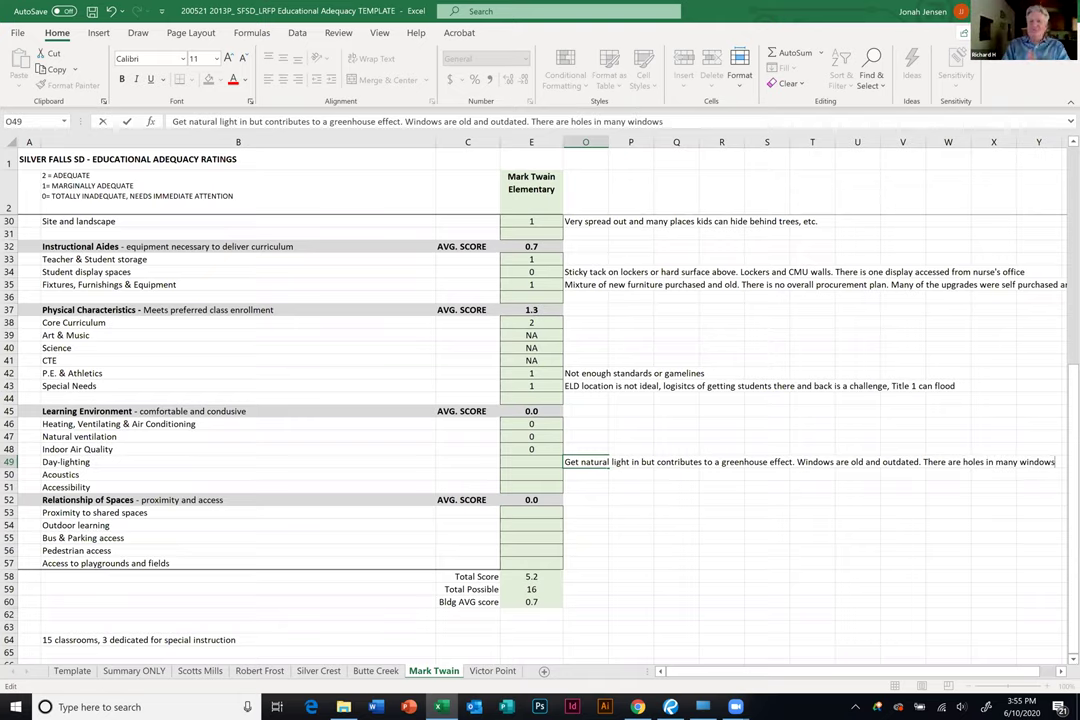
left_click(721, 550)
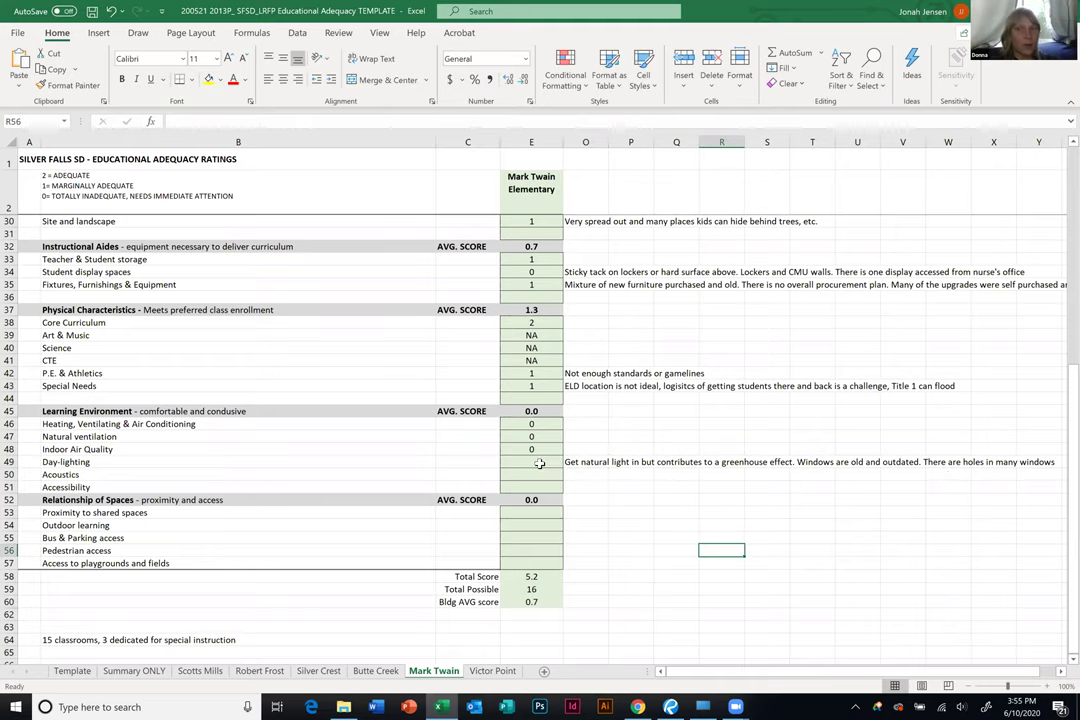
Enter a score of 1 for Day-lighting in E49 and save the workbook.
left_click(539, 464)
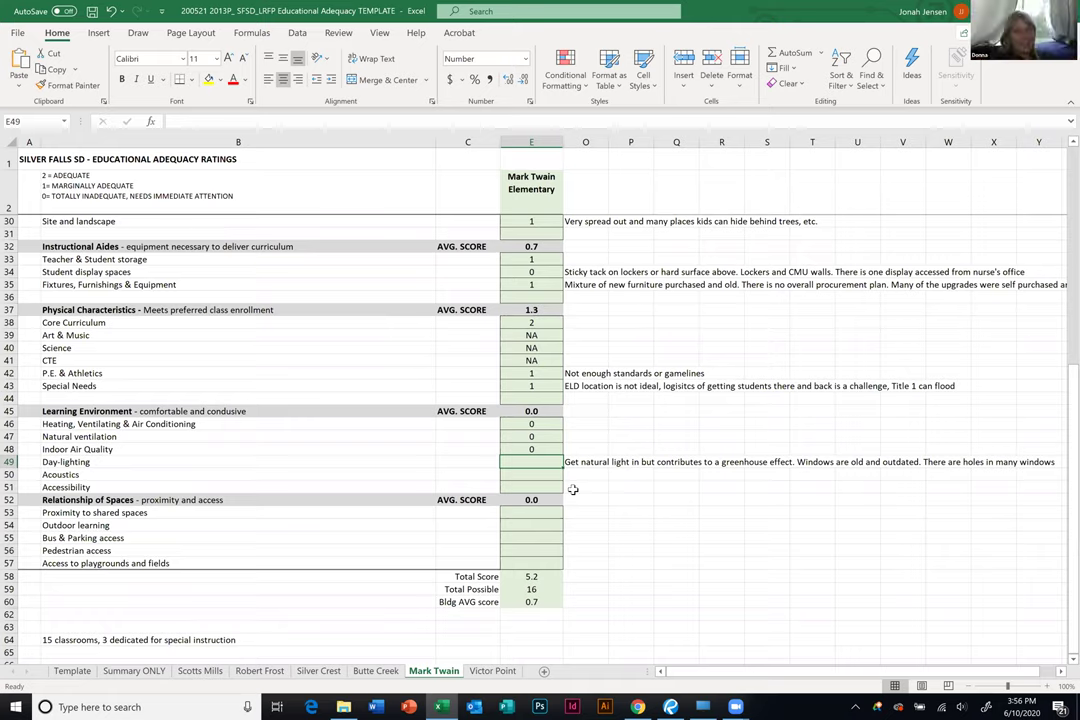
type("1")
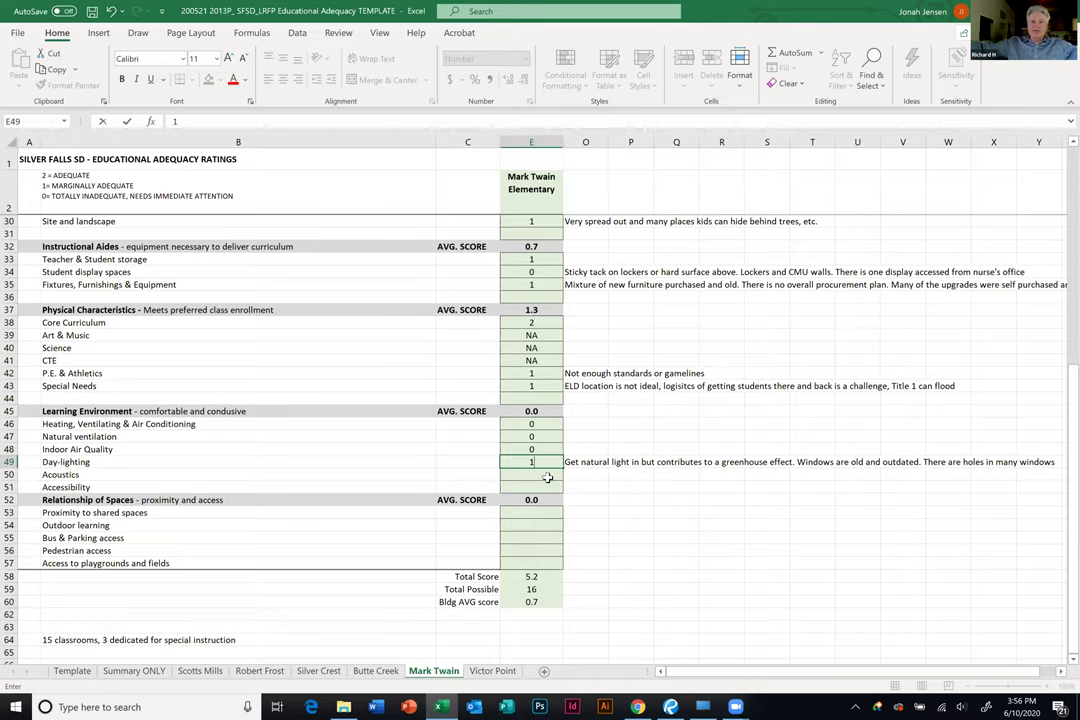
key("Return")
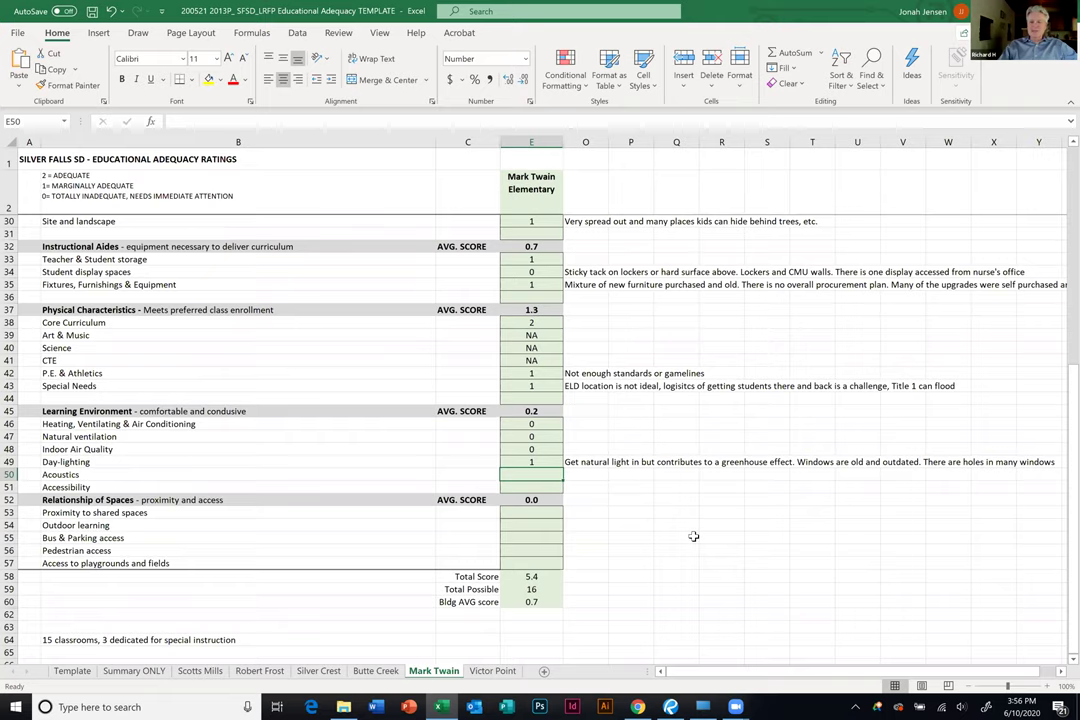
key("ctrl+s")
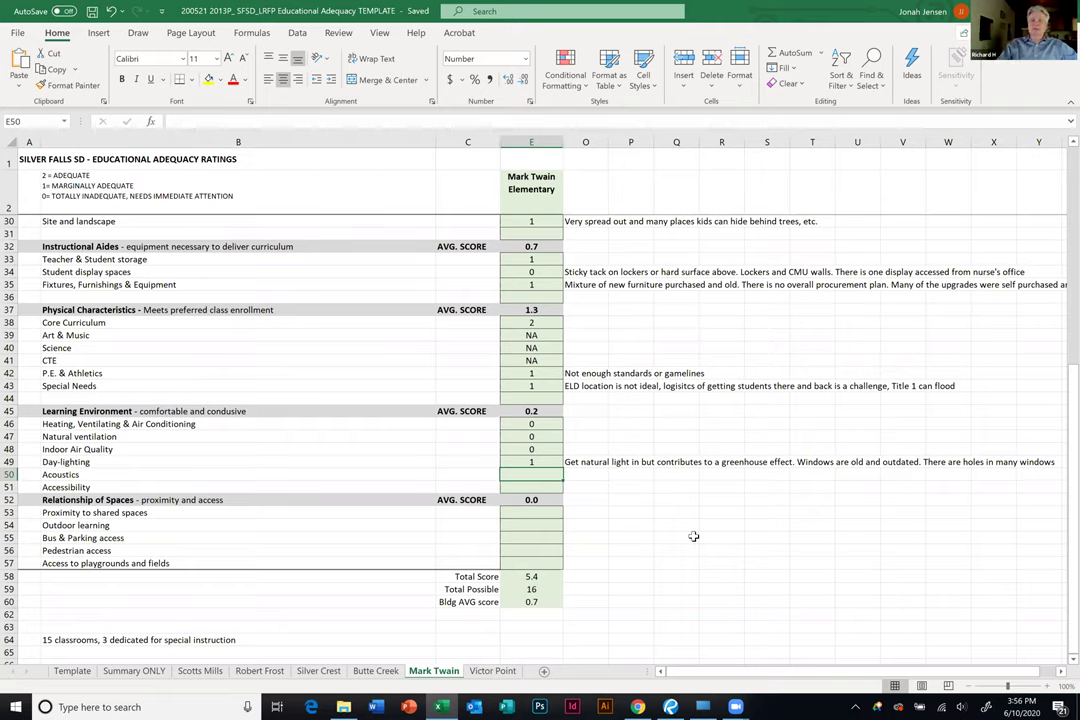
Enter a score of 0 for both Acoustics and Accessibility in E50 and E51.
type("0")
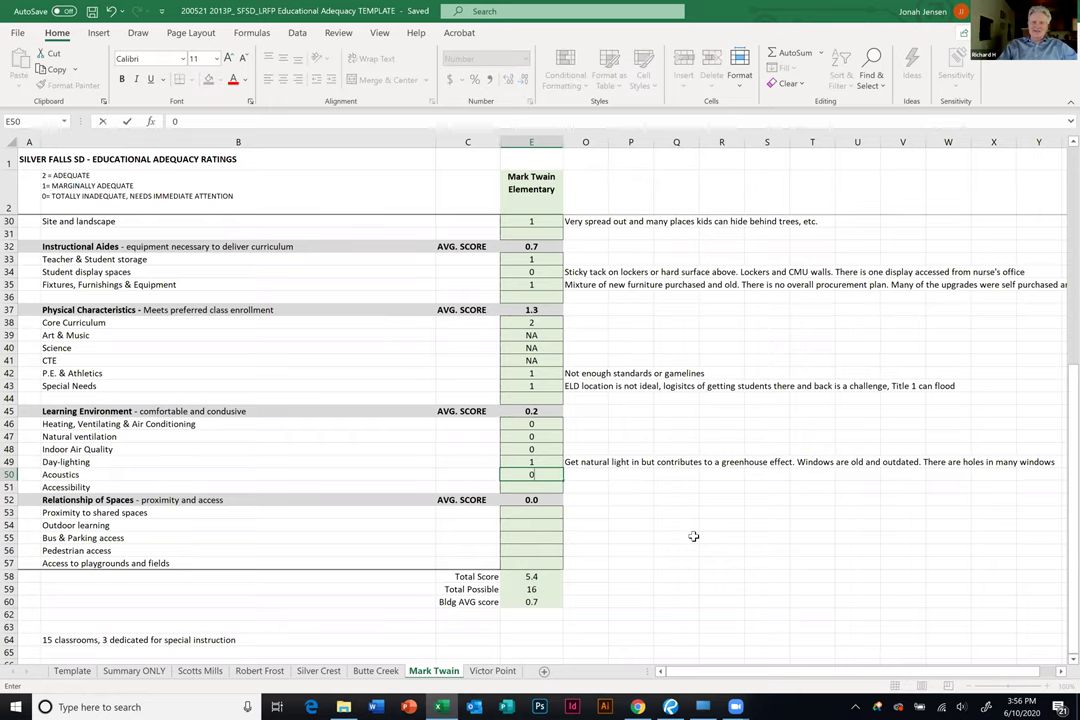
left_click(548, 489)
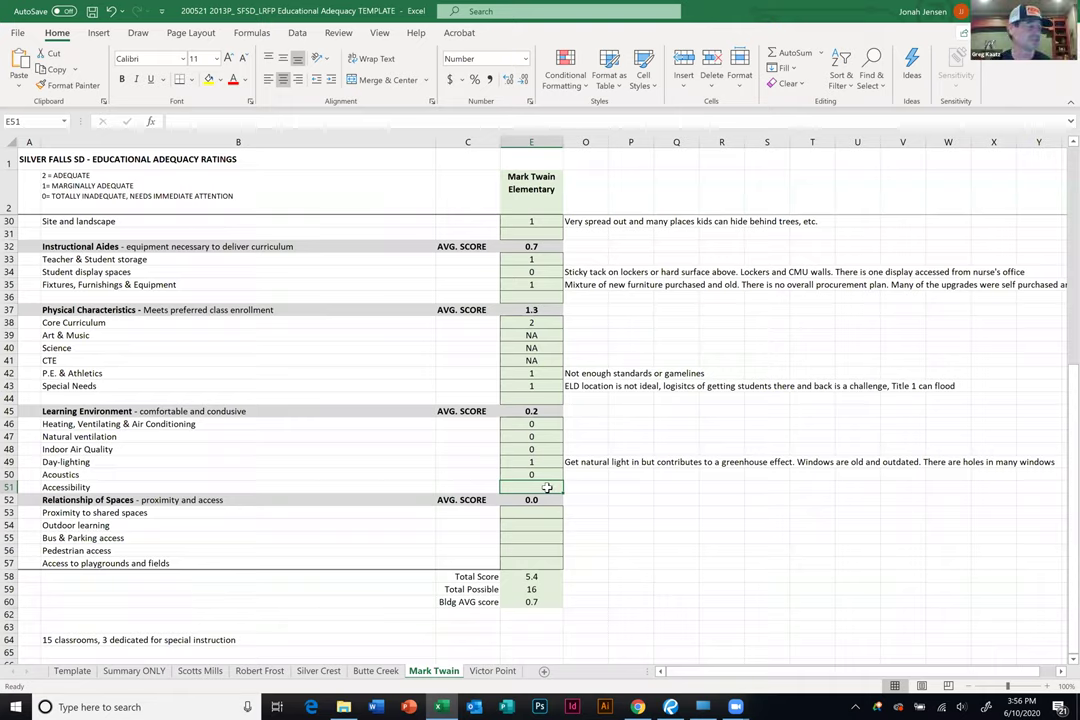
type("0")
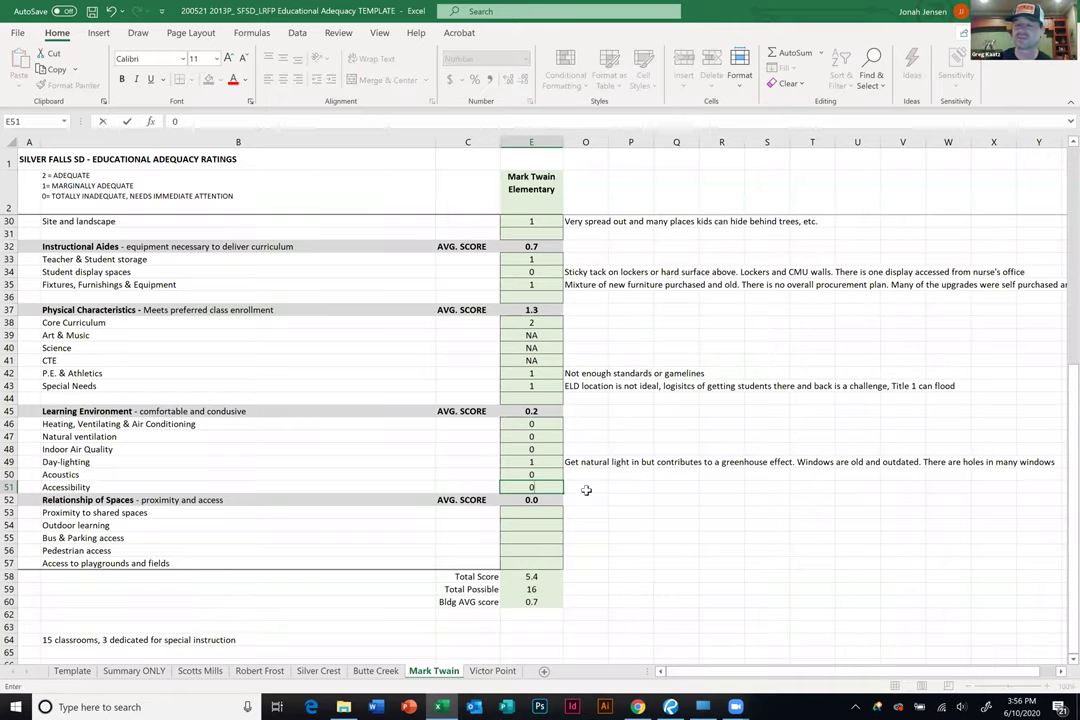
Add the comment "One wheelchair lift in gym" in O51 beside the Accessibility score.
left_click(586, 489)
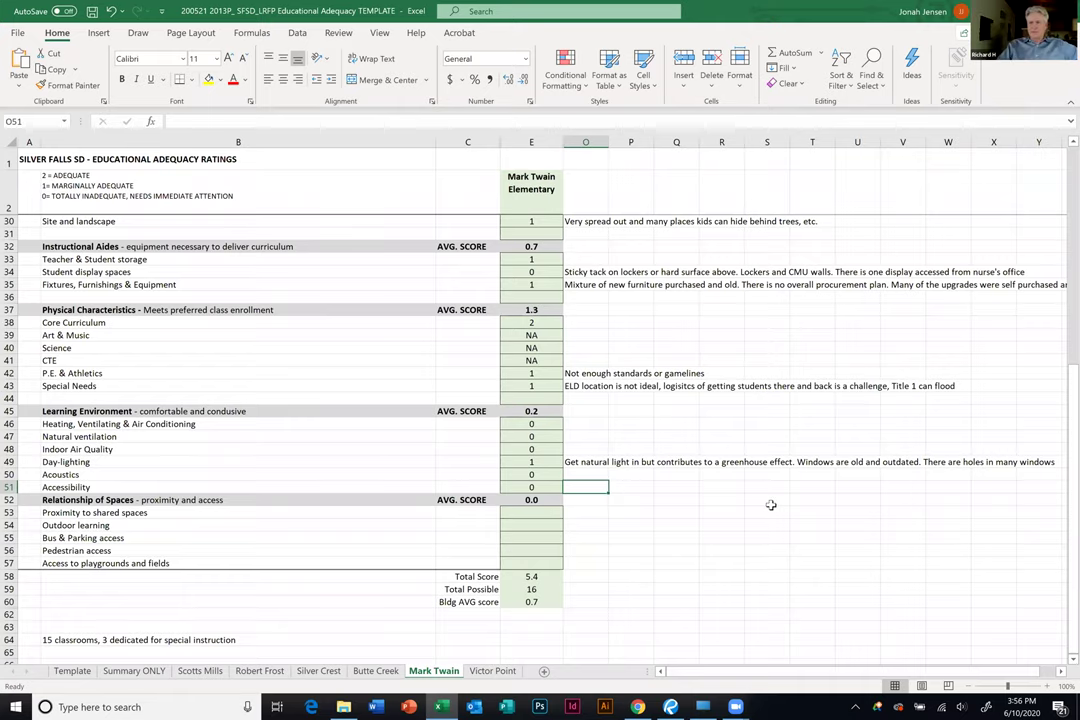
type("One")
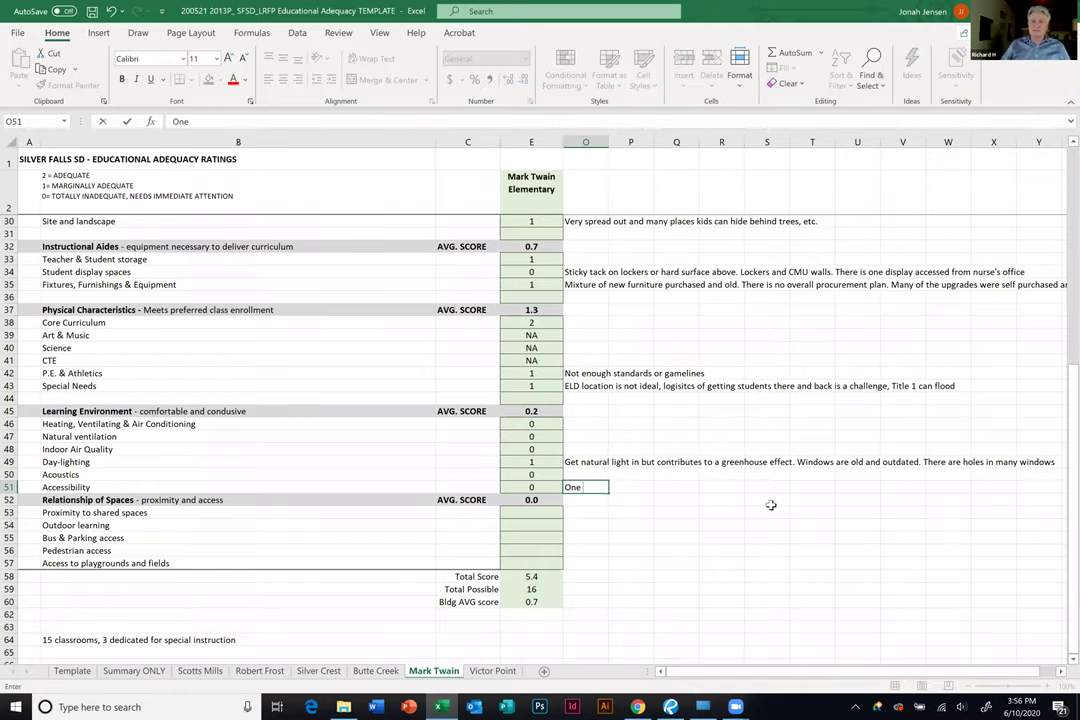
type(" wheelchair lift")
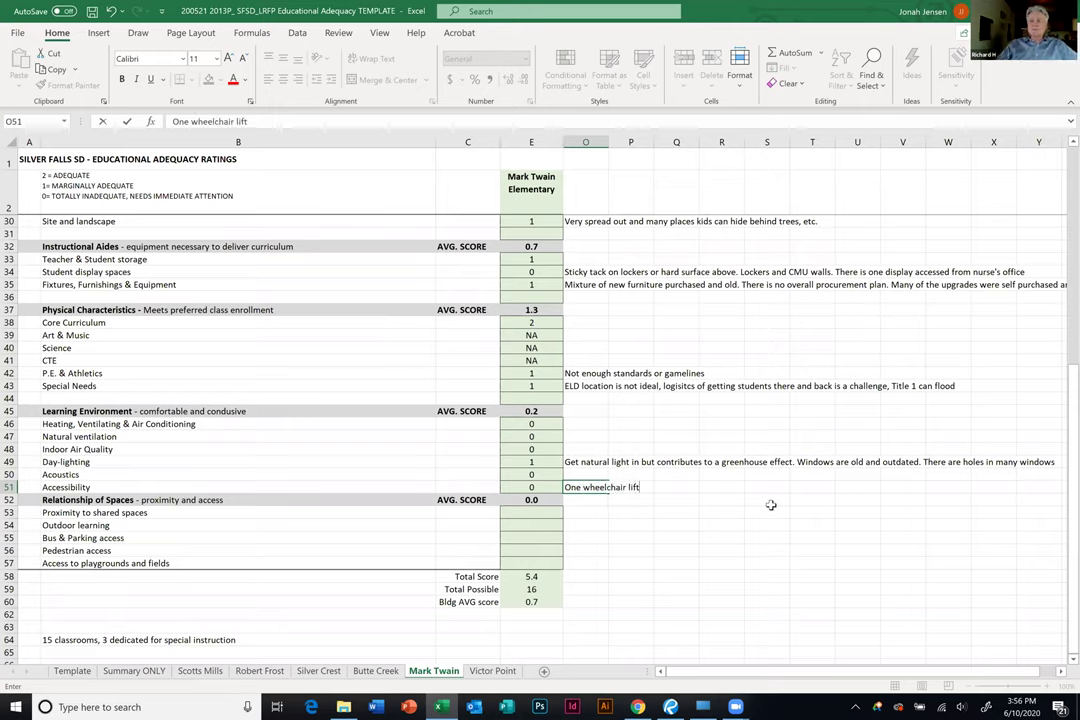
type(" in gym")
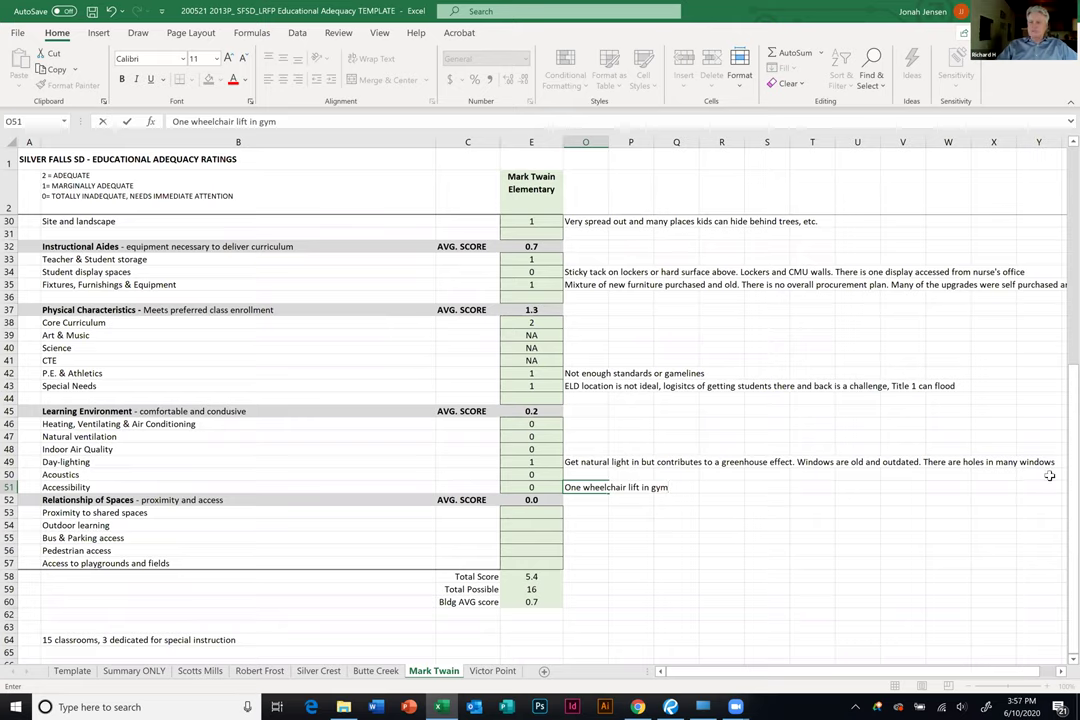
left_click(935, 566)
Enter a score of 0 for Proximity to shared spaces in E53 and save the workbook.
left_click(552, 511)
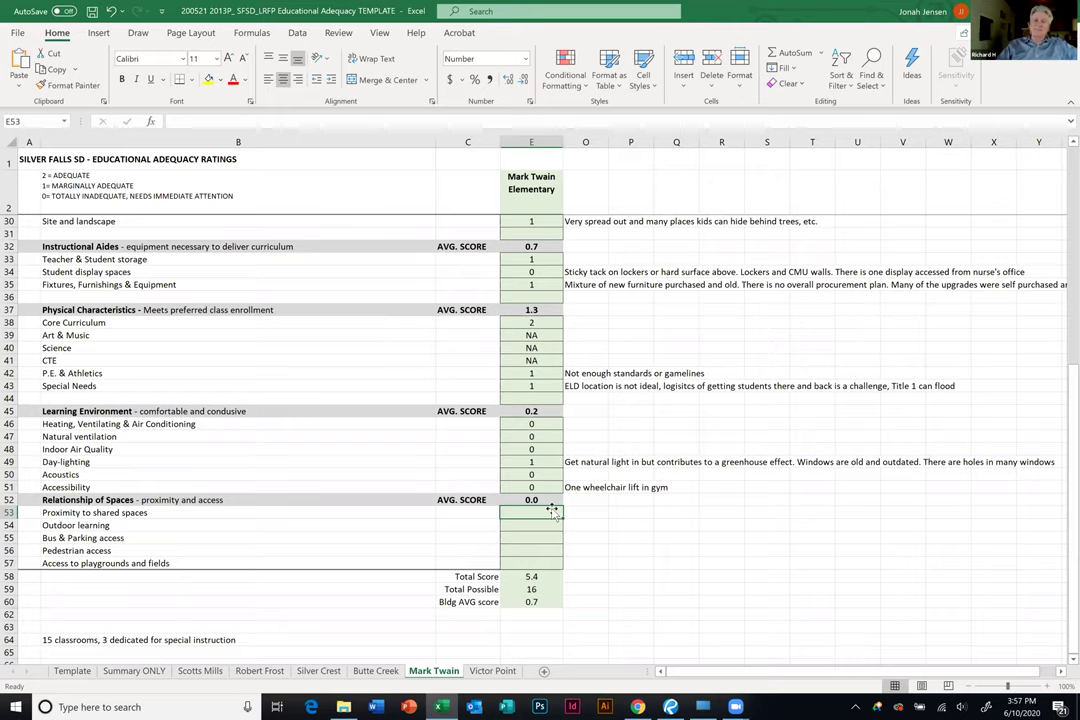
type("0")
key("Return")
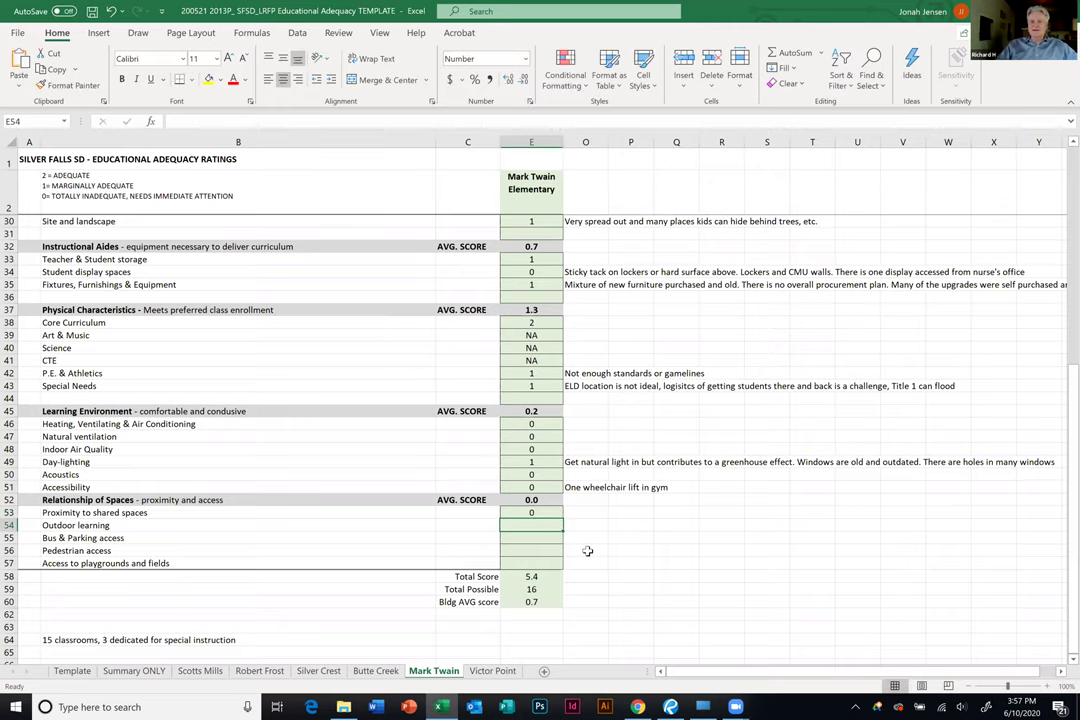
key("ctrl+s")
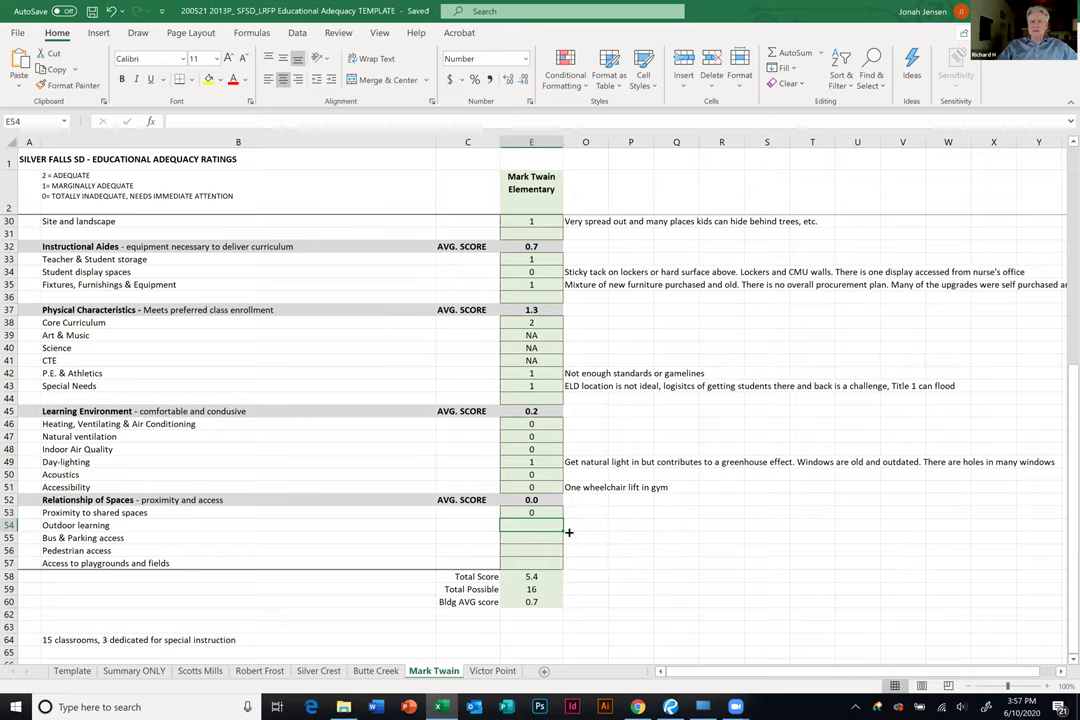
Add the comment "Gym and cafeteria at other end" in O53 beside the Proximity to shared spaces score.
left_click(591, 510)
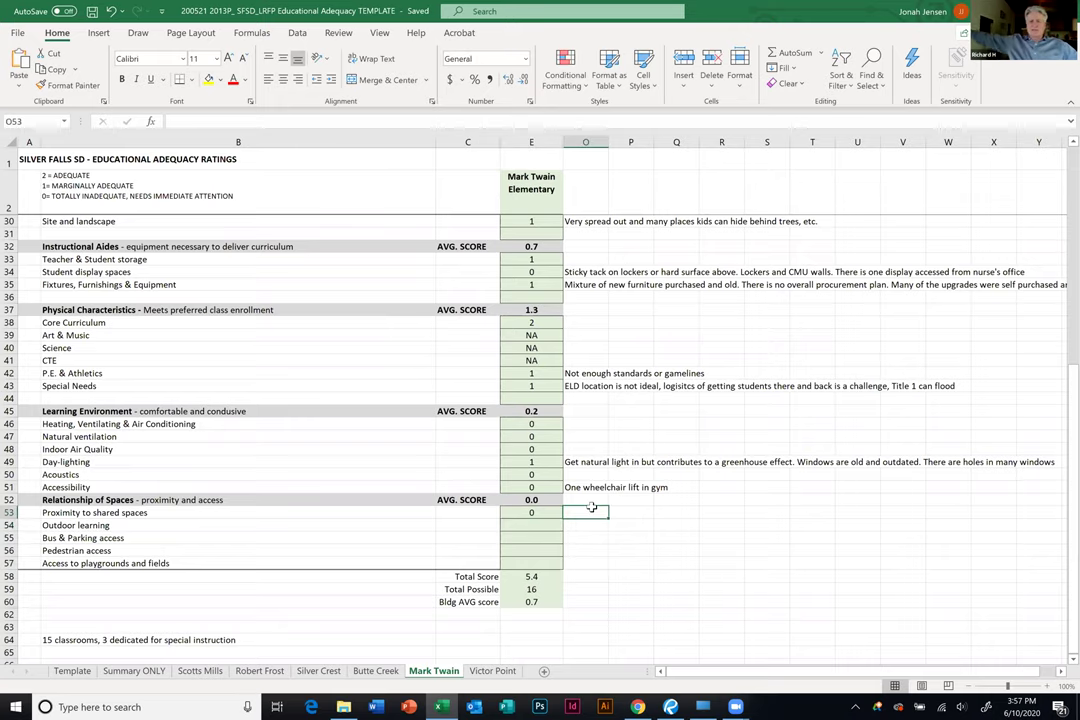
type("Gym and")
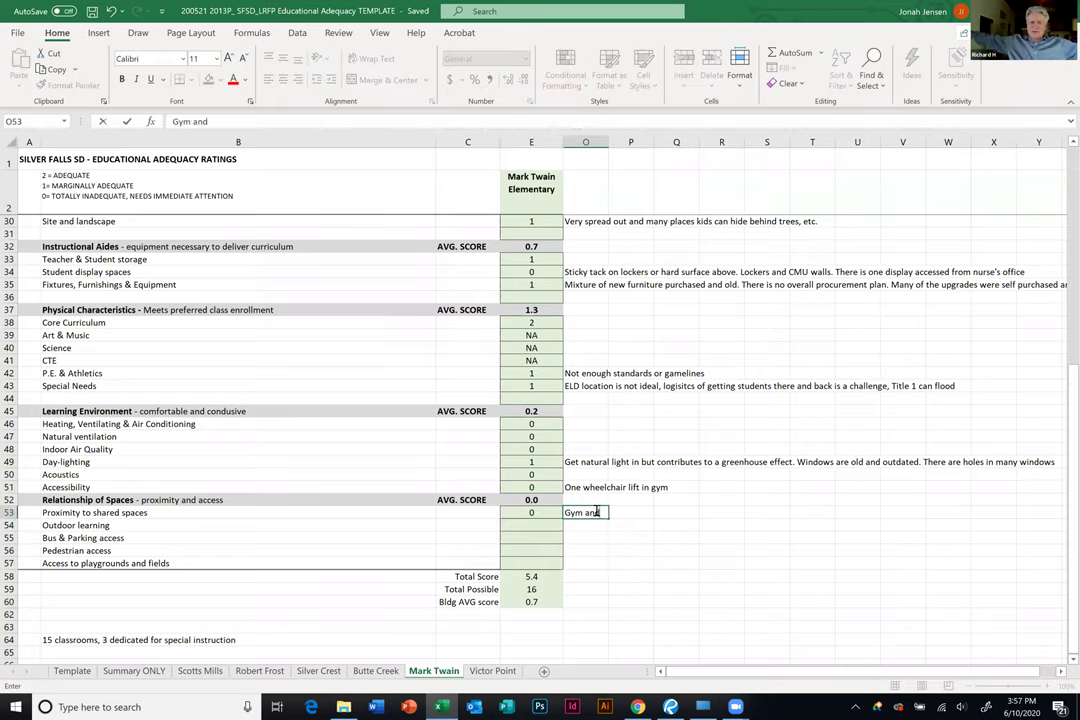
type(" cafe")
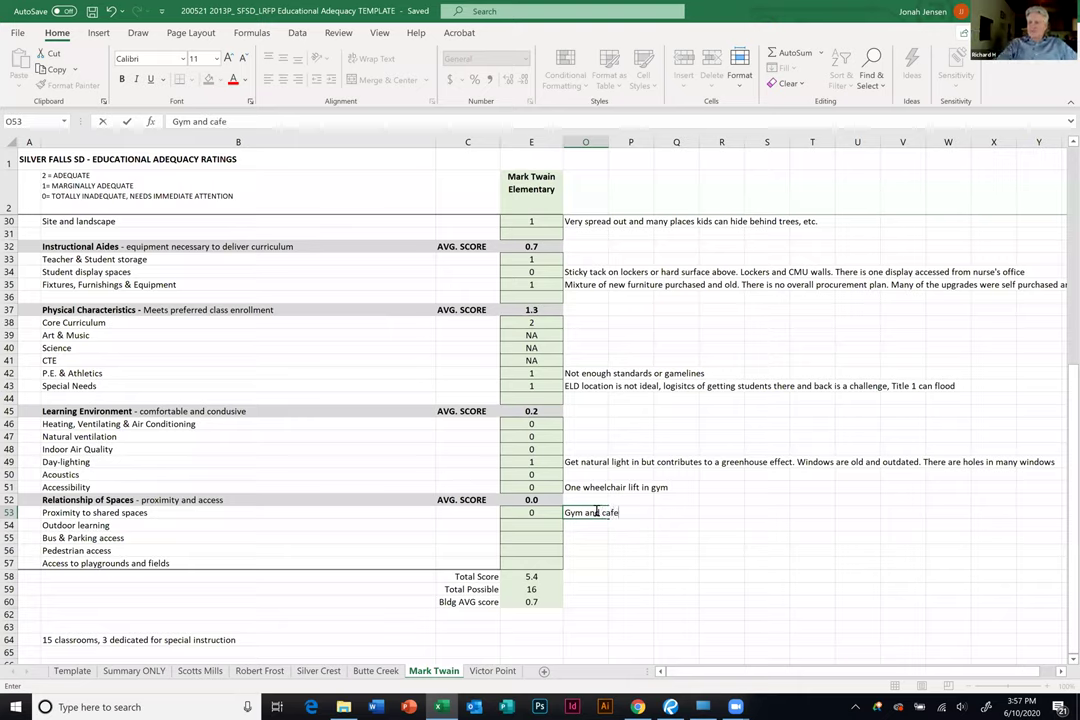
type("teria at other end")
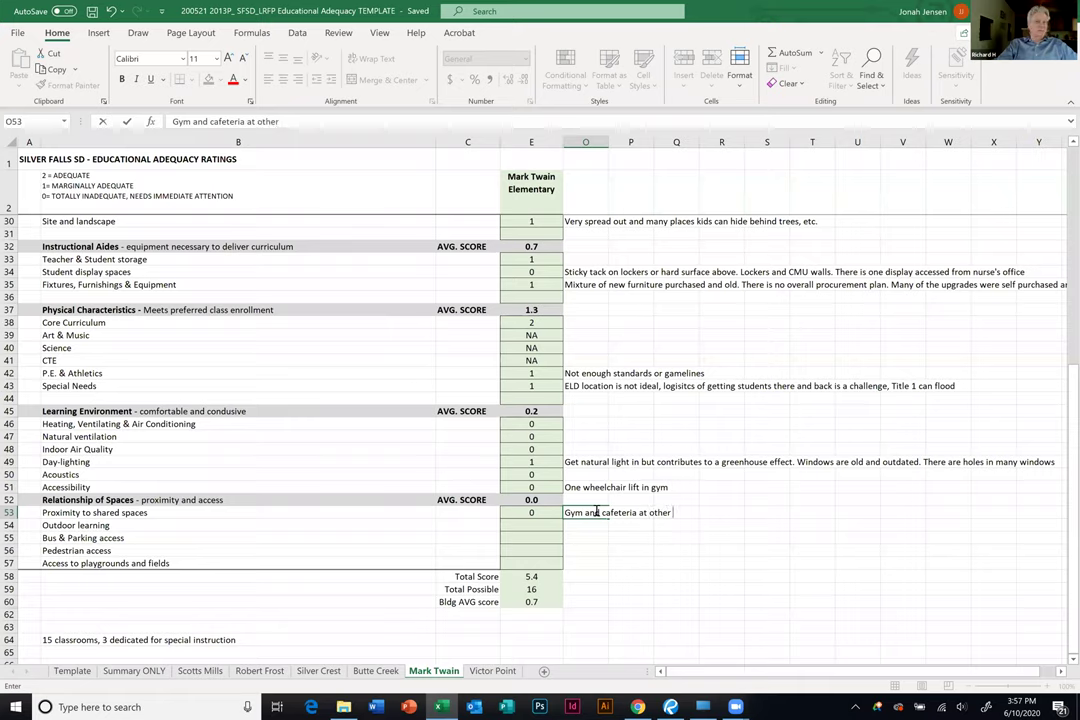
Enter a score of 0 for Outdoor learning in E54.
left_click(539, 529)
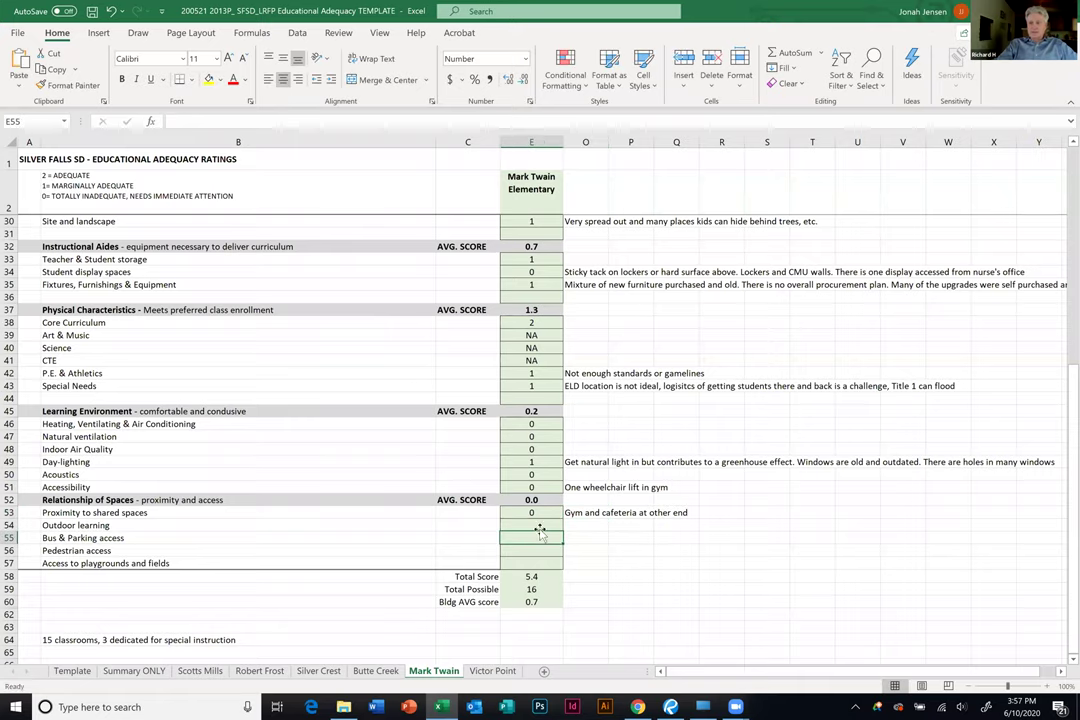
type("0")
key("Return")
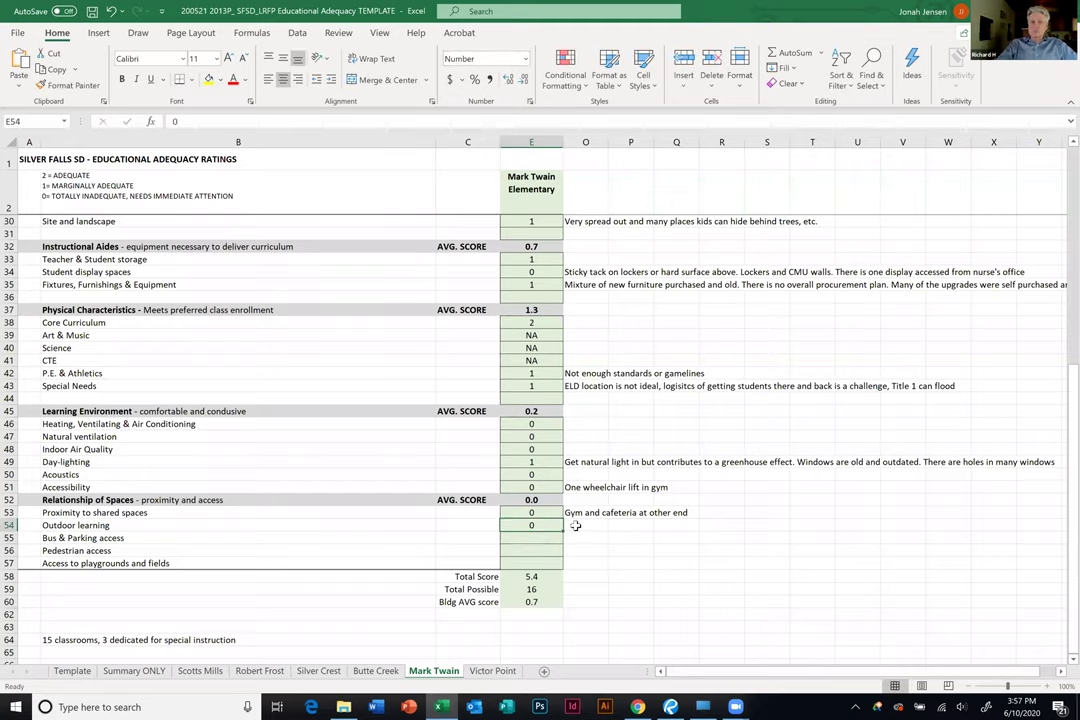
left_click(580, 525)
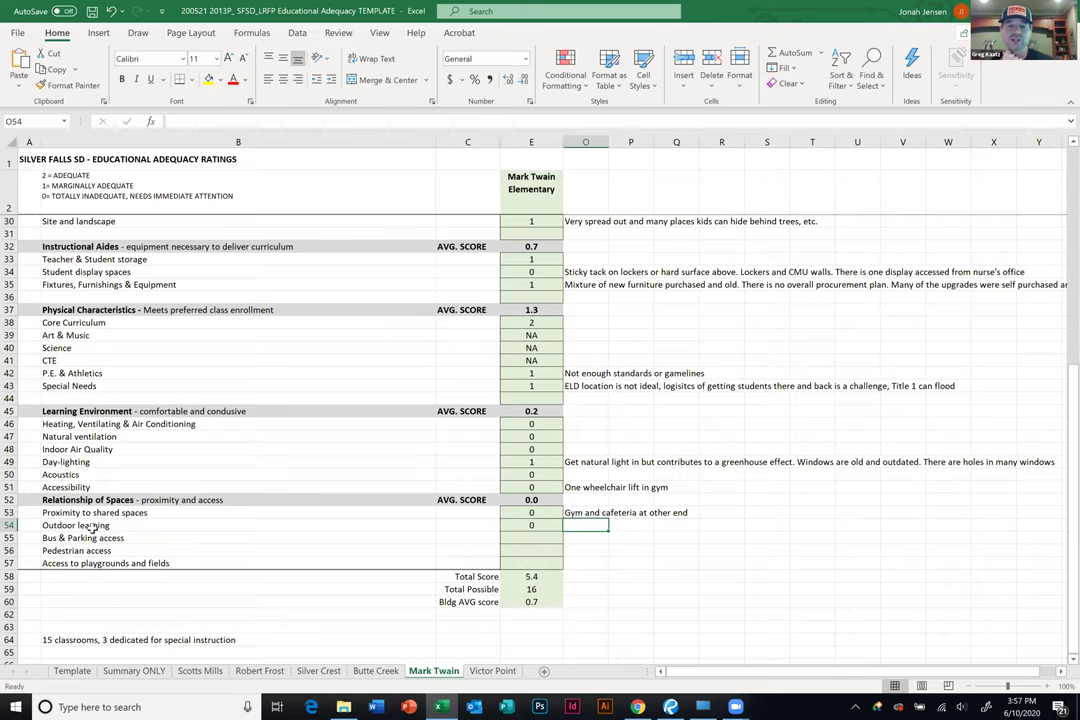
Append ". ADA access to front of building is a gravel path" to the Accessibility comment in O51.
double_click(586, 487)
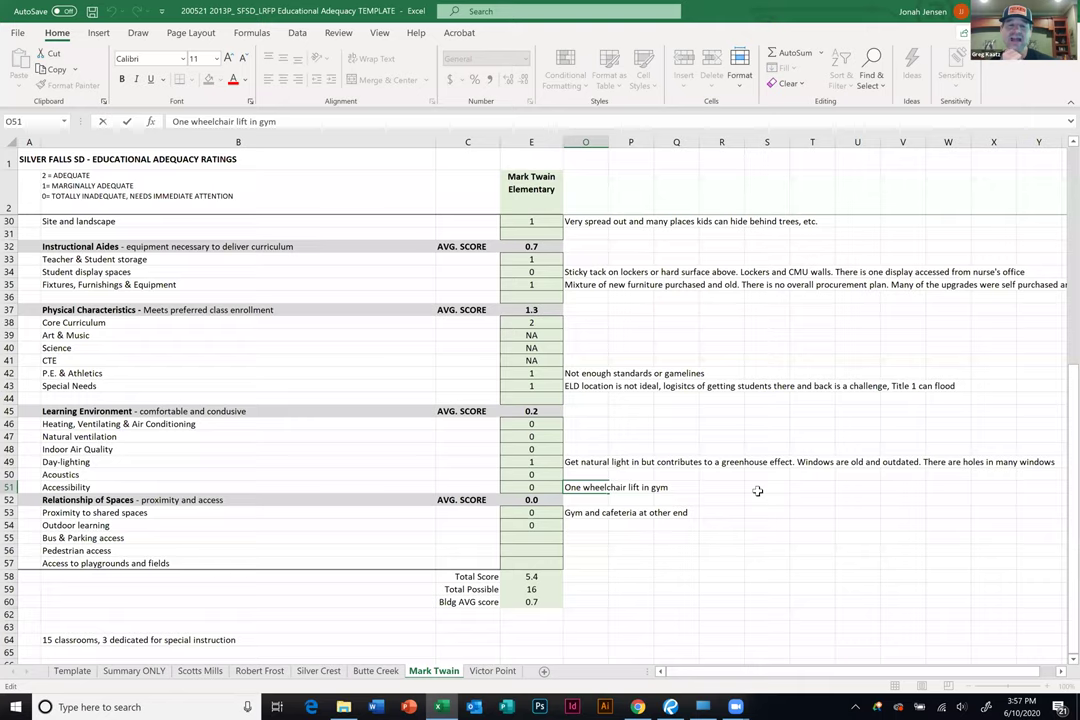
type(". ADA access")
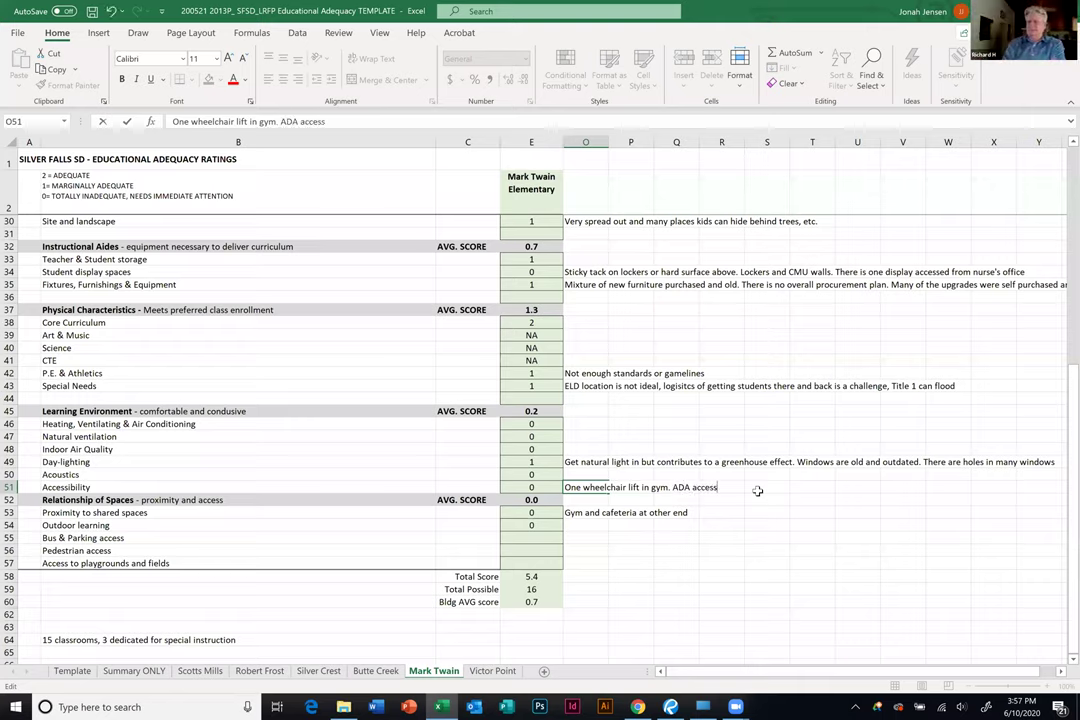
type(" to f")
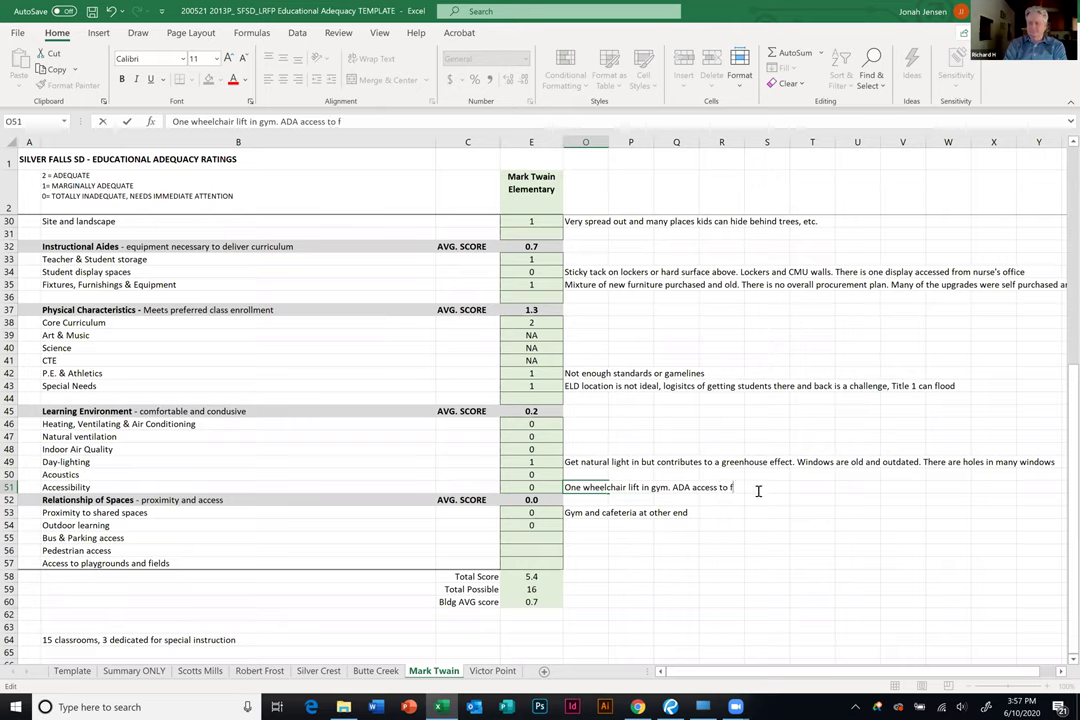
type("ront of building is a gravel p ")
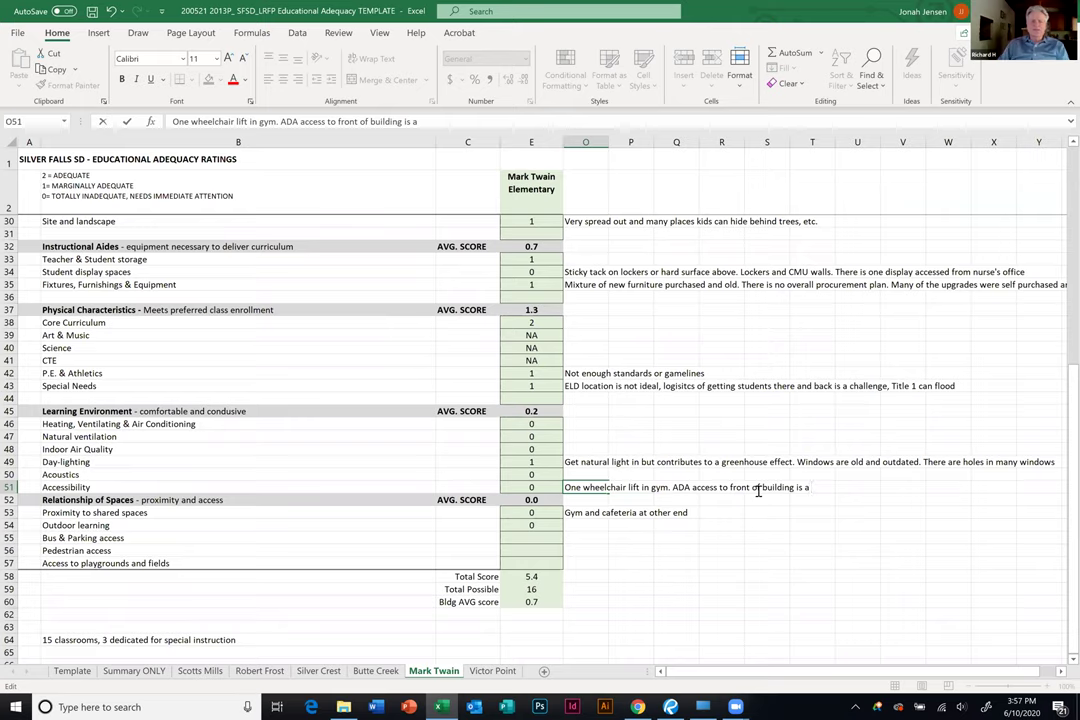
type("ath")
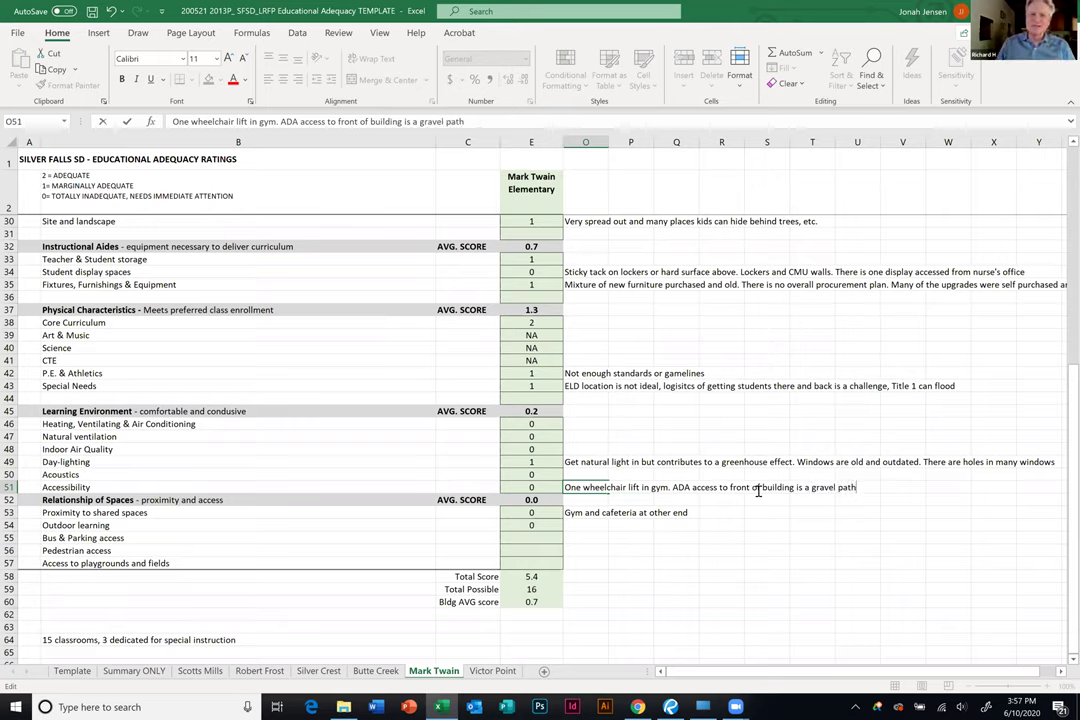
left_click(689, 625)
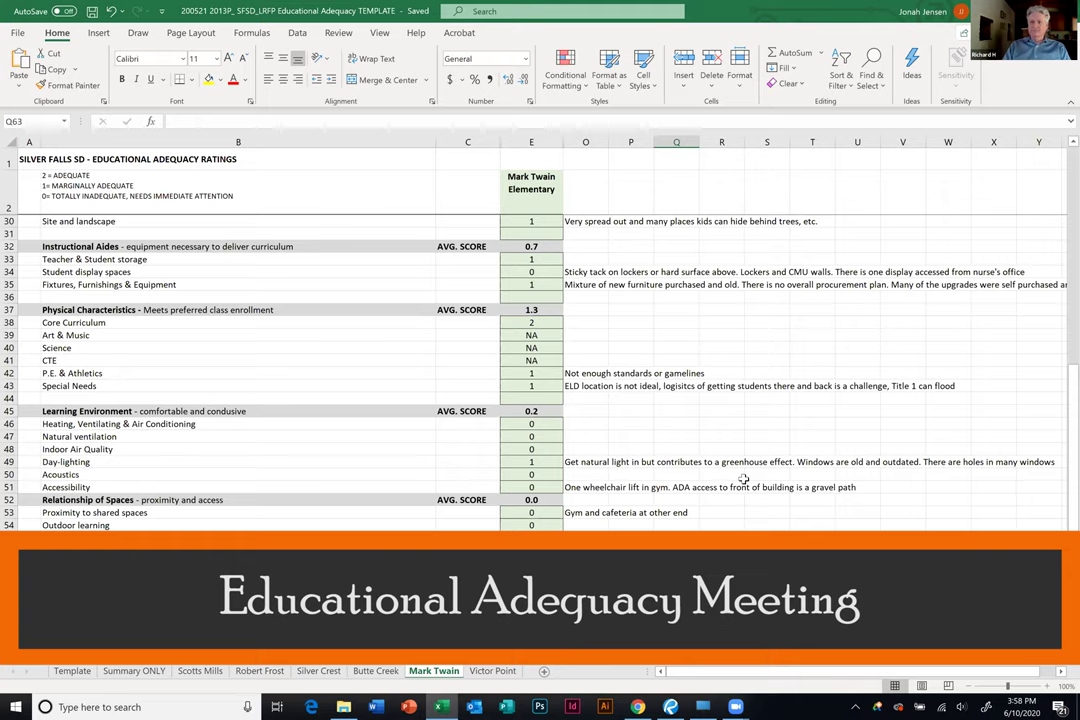
Enter a score of 0 for Bus & Parking access in E55.
left_click(531, 538)
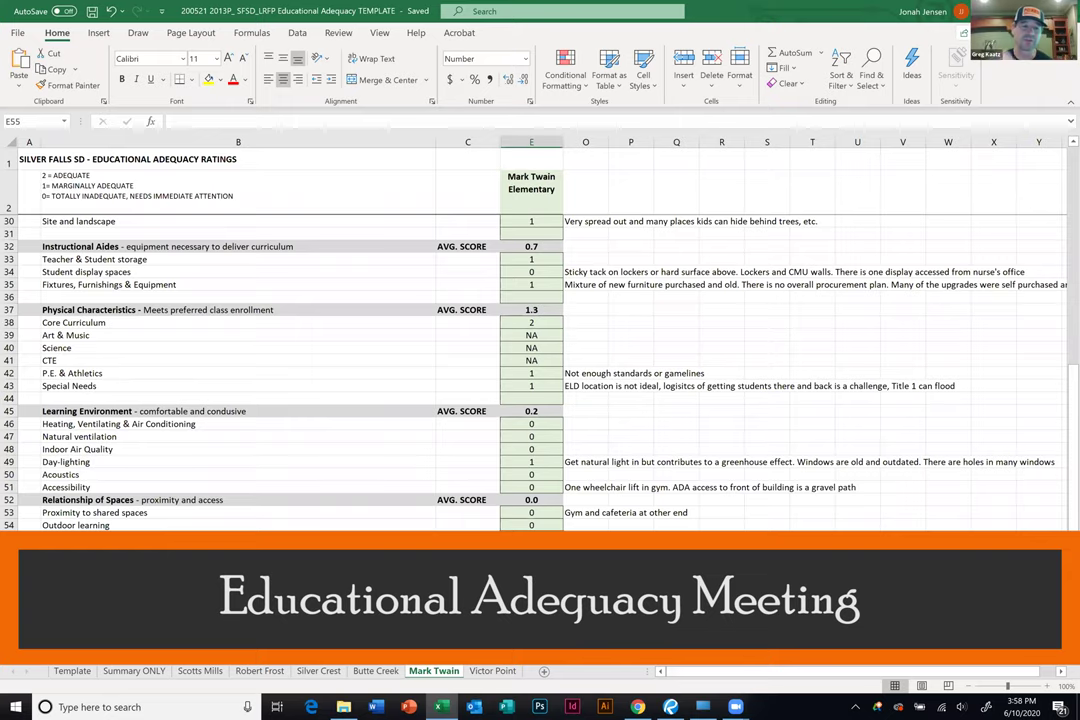
type("0")
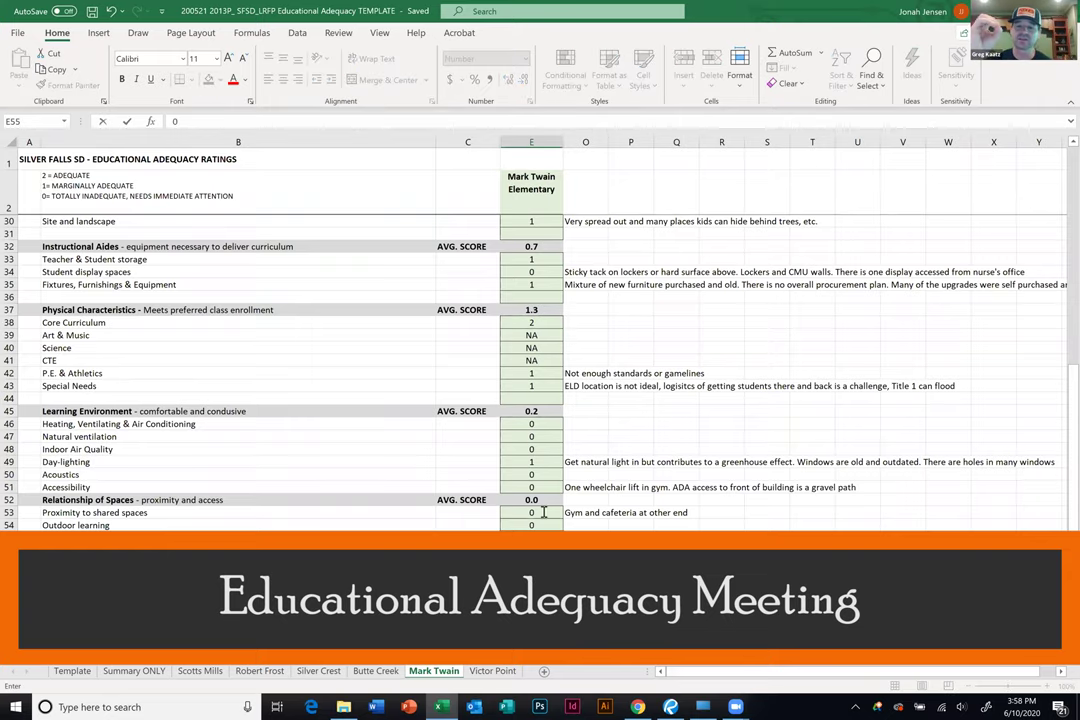
key("Tab")
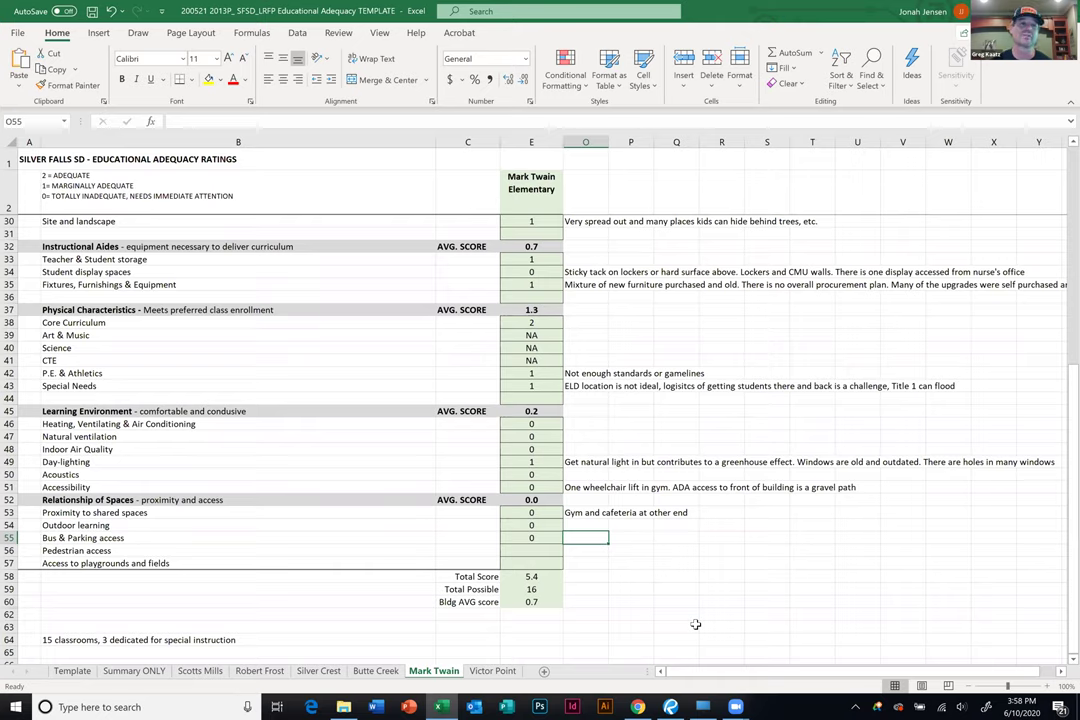
Add the comment "Footprint in school does not allow for easy parking" in O55 beside the Bus & Parking access score.
type("Footprint")
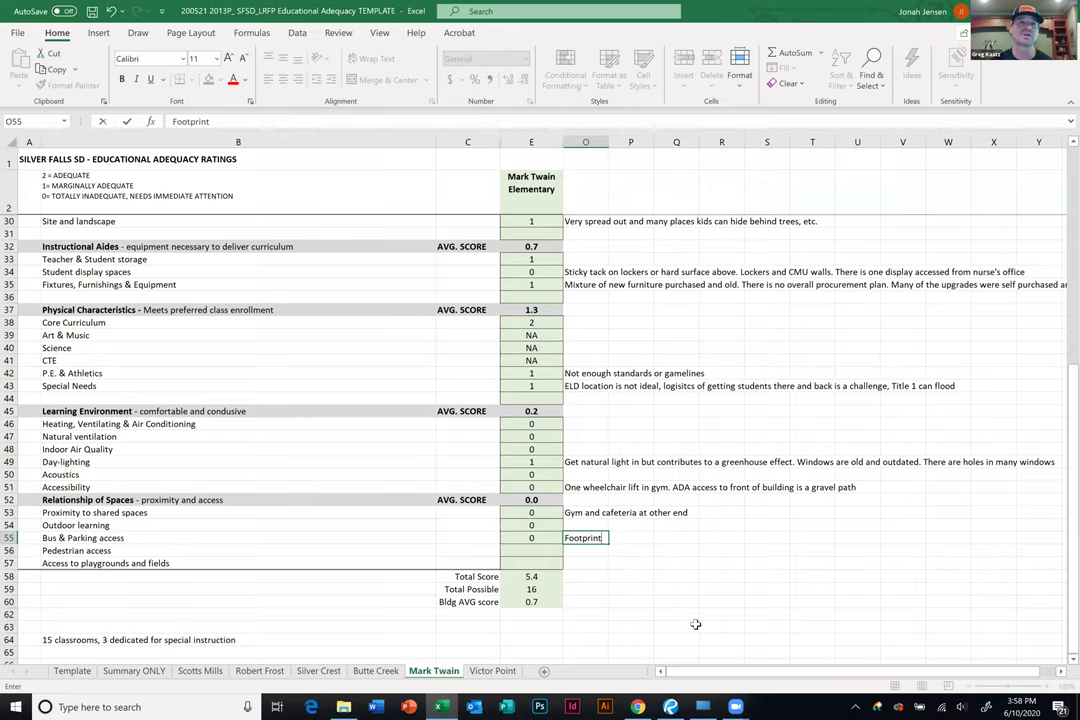
type("in")
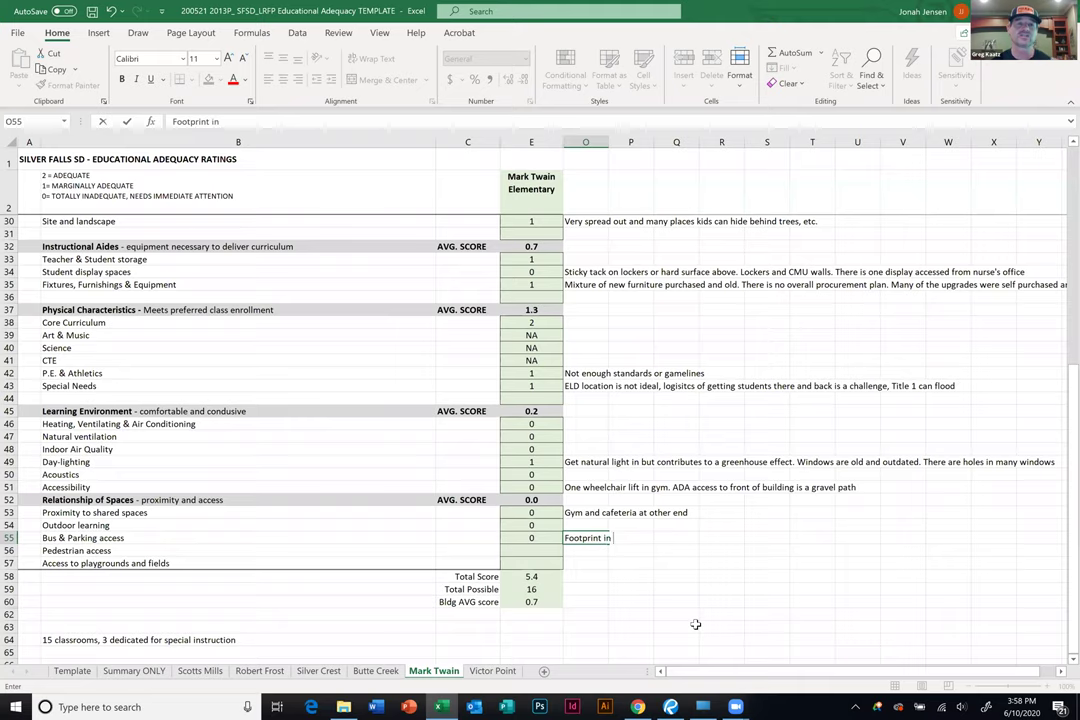
type(" school ")
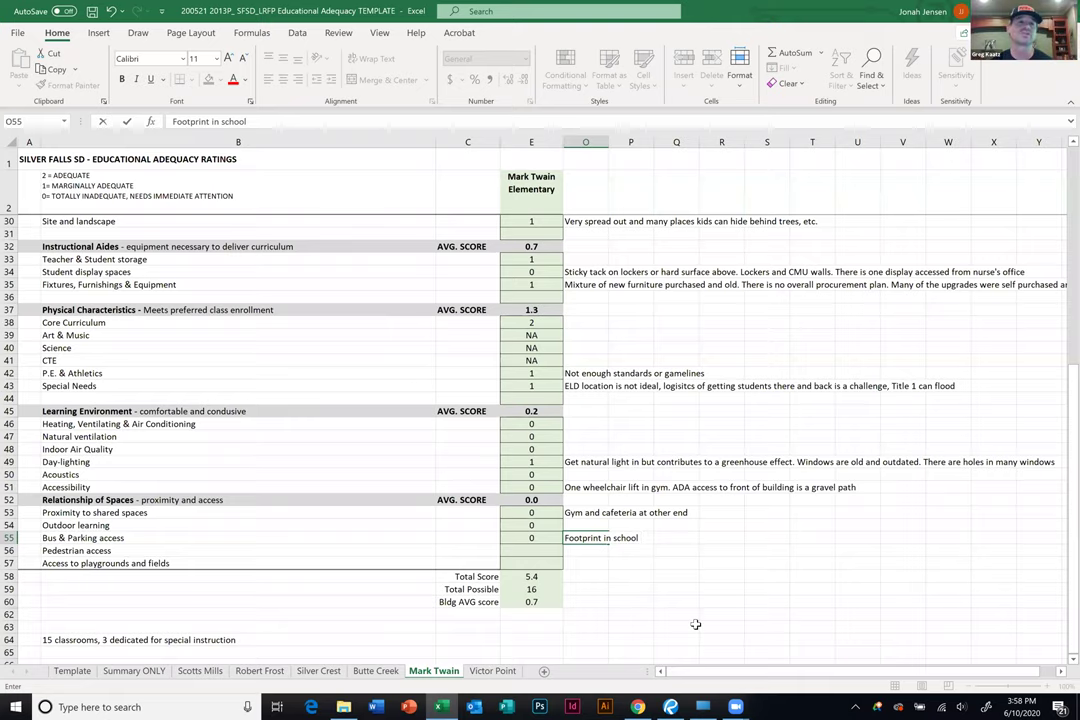
type("does not allow for pa")
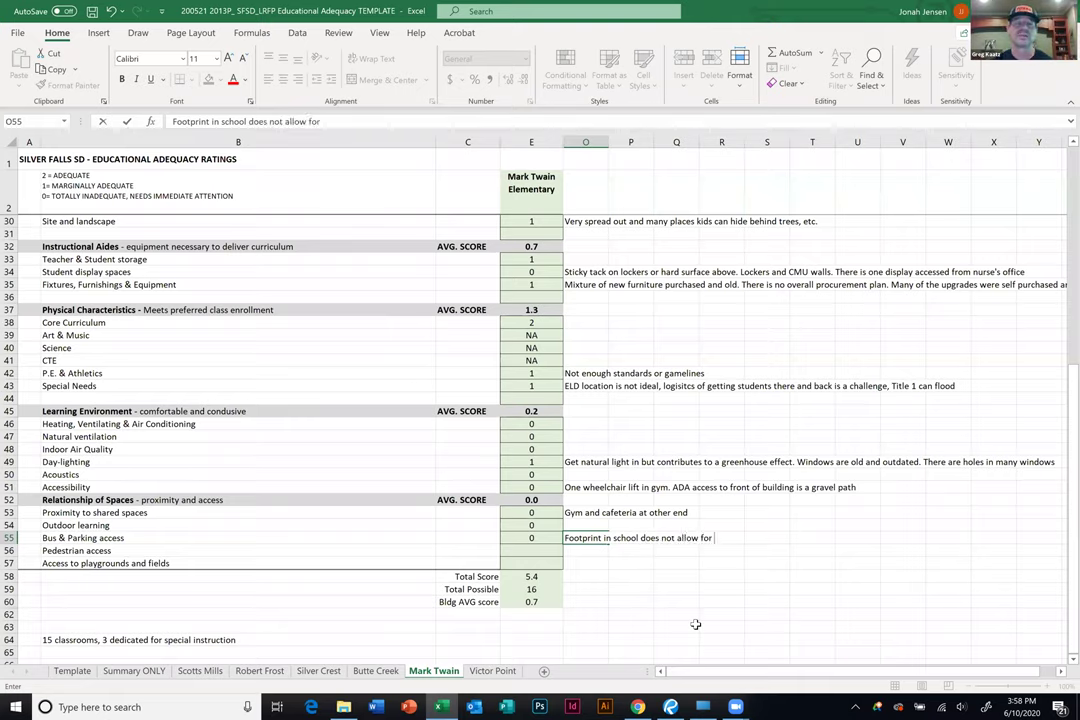
key("BackSpace")
key("BackSpace")
type("easy parking")
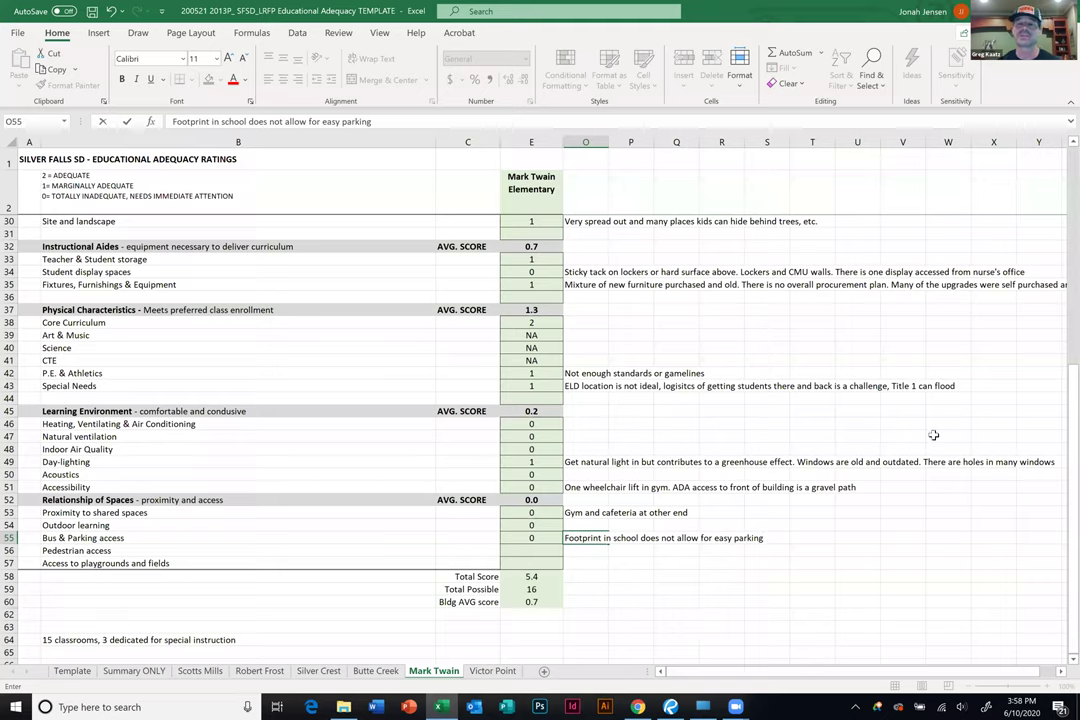
left_click(812, 563)
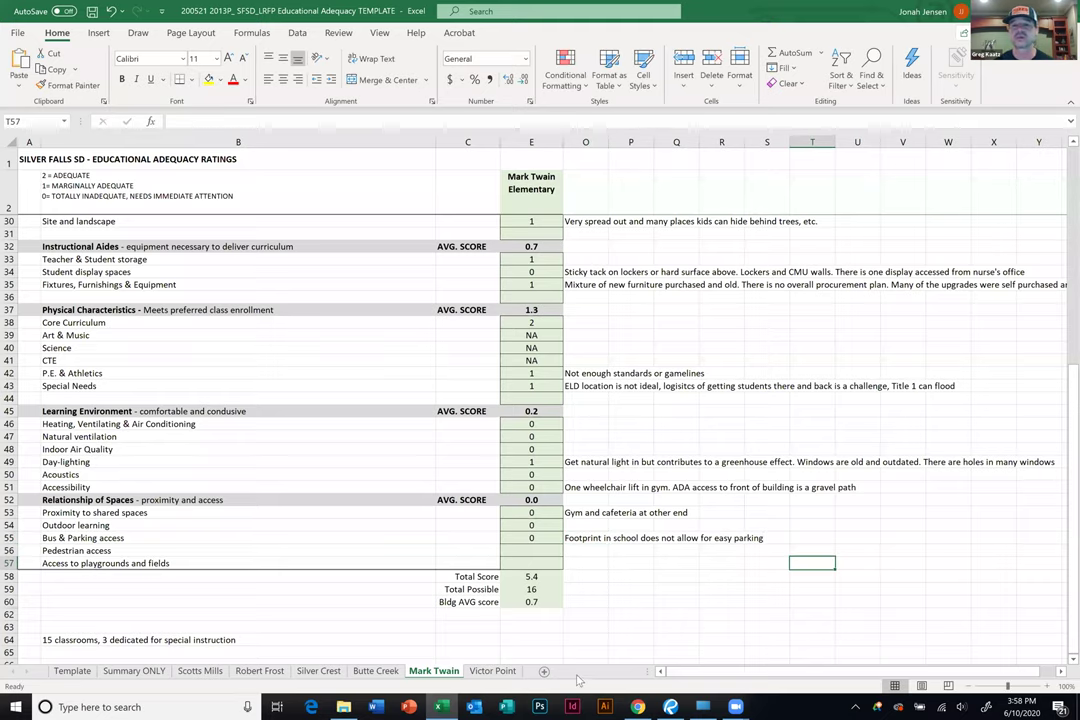
Append ". Once staff is parked there is little room for parents." to the Bus & Parking access comment in O55.
double_click(588, 538)
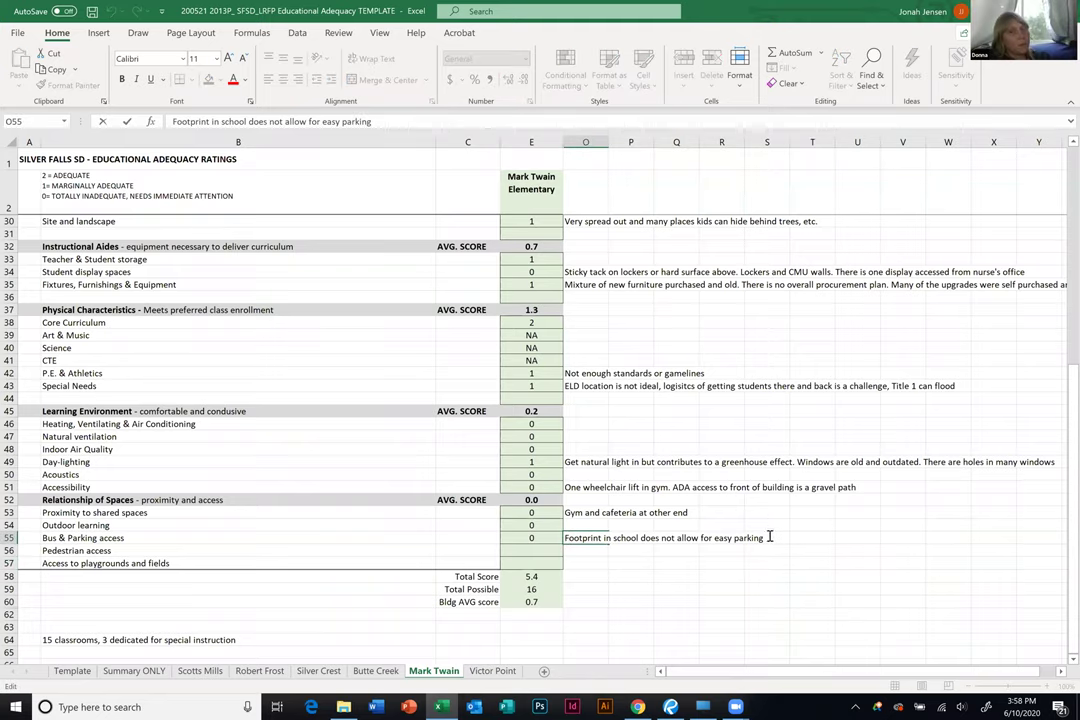
type(". Once ")
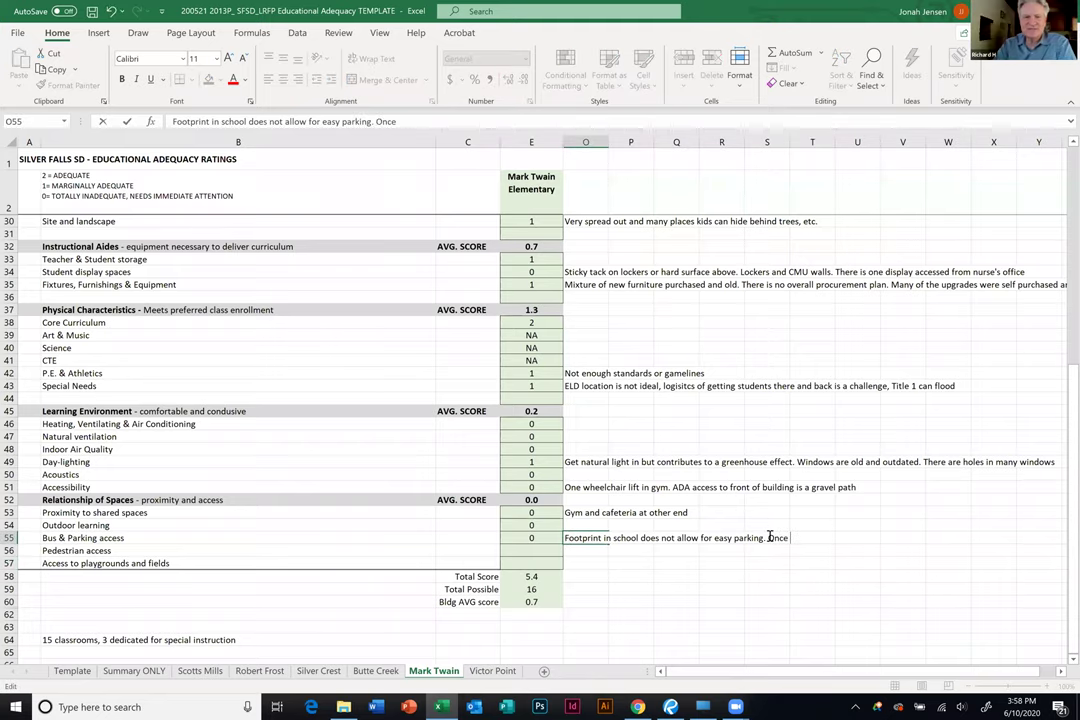
type("staff is pa")
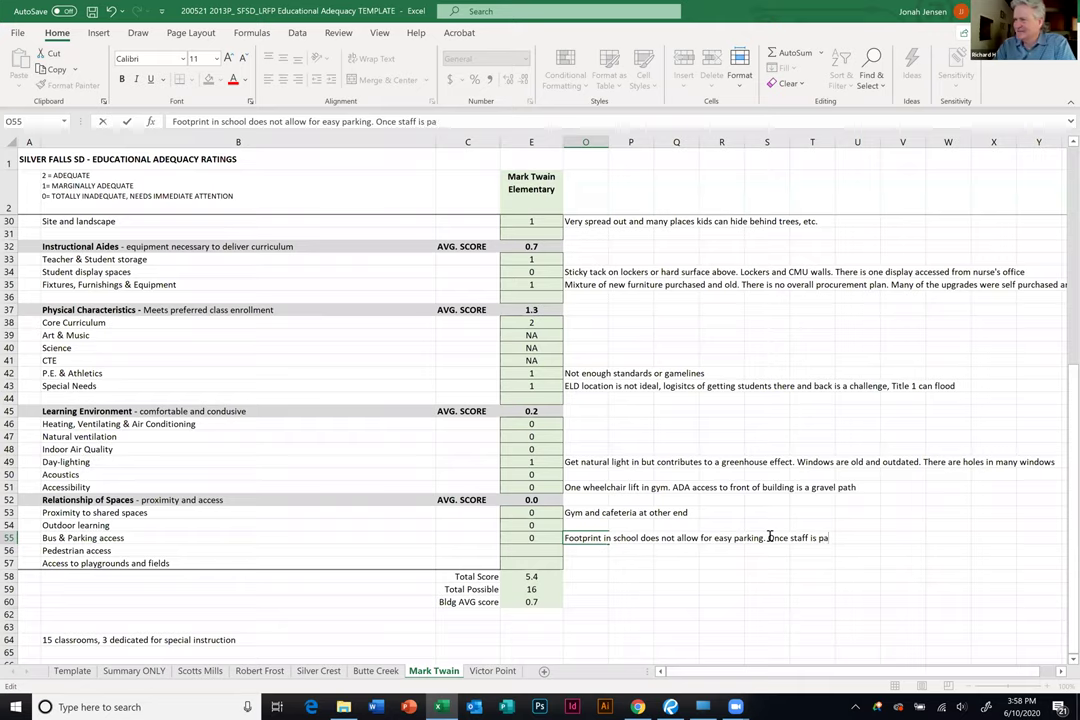
type("rked th")
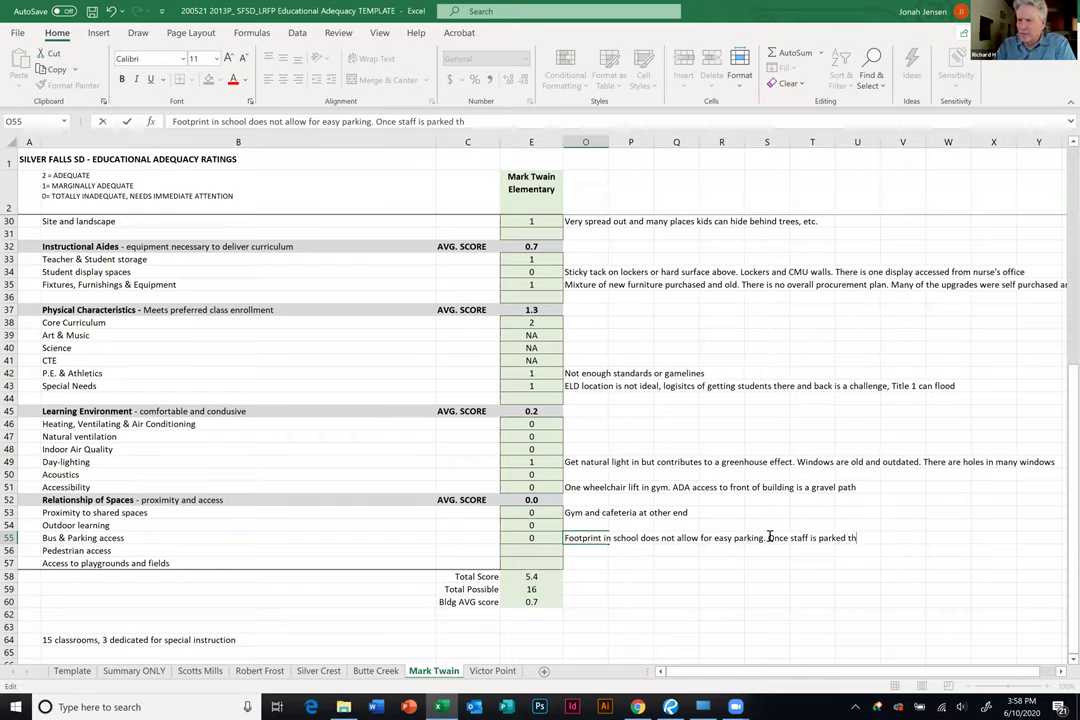
type("ere is little ")
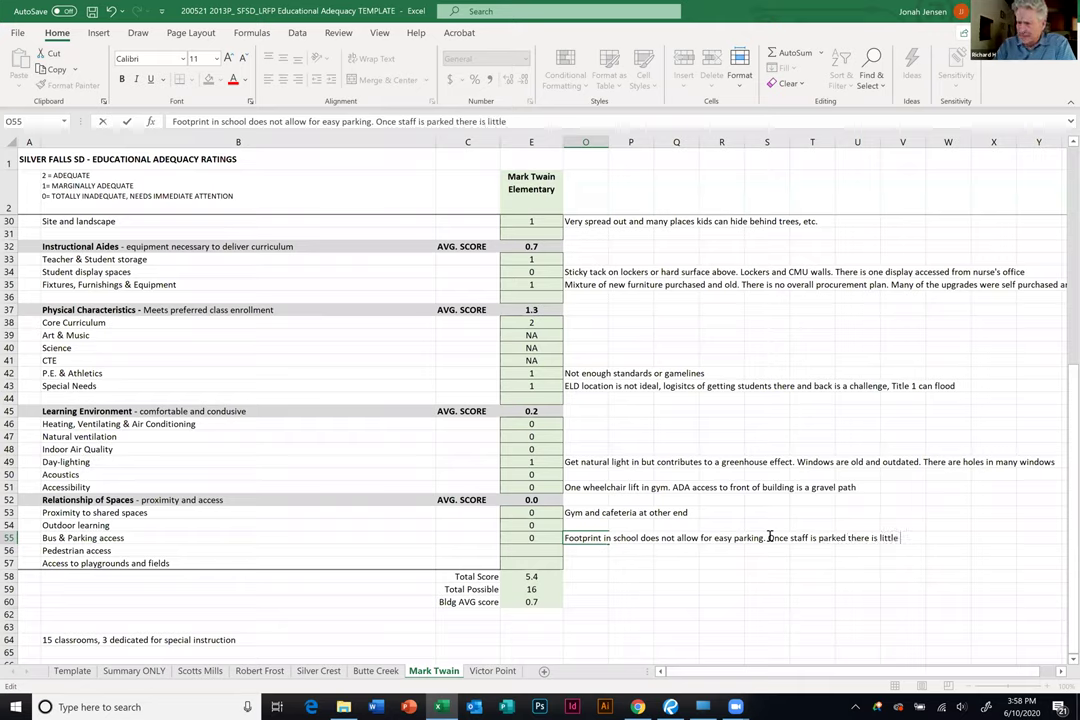
type("room for parents")
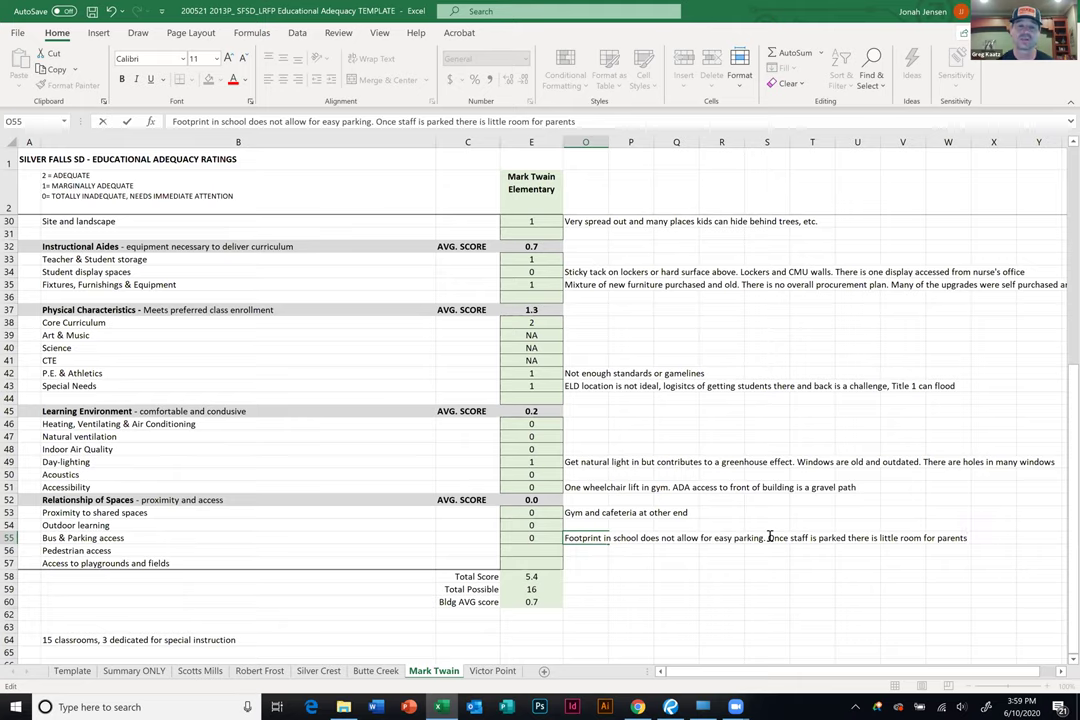
type(".")
left_click(620, 575)
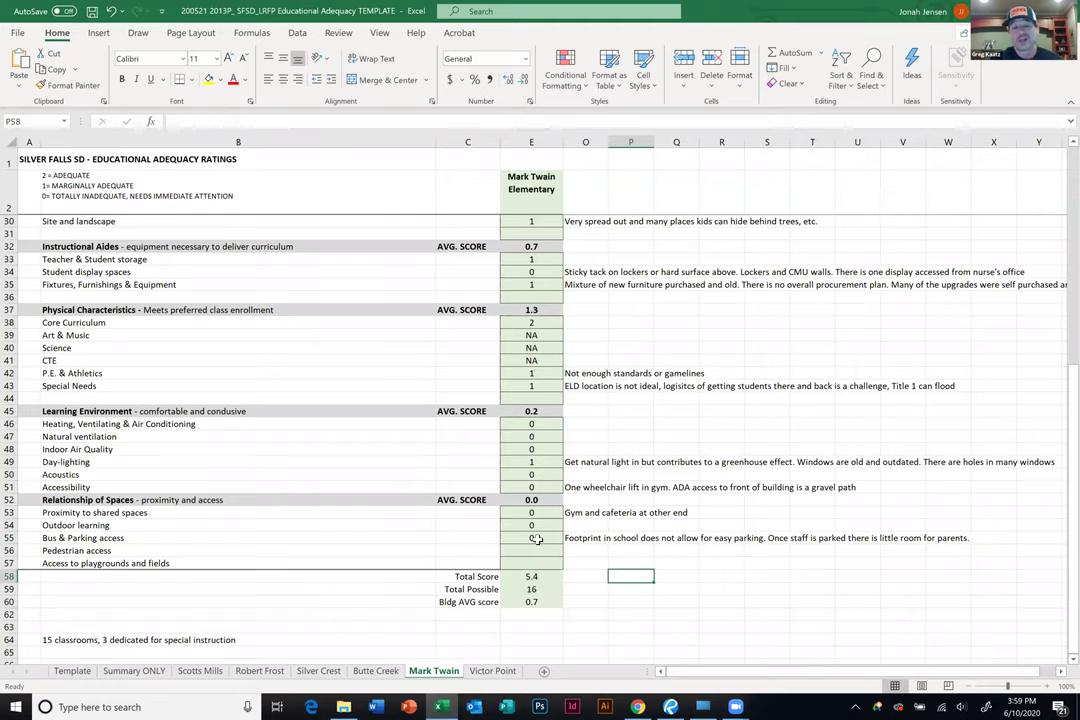
Add the comment "Had a safe routes to school audit. Sidewalks and hilly environment make access a challenge." in O56 for Pedestrian access.
left_click(532, 550)
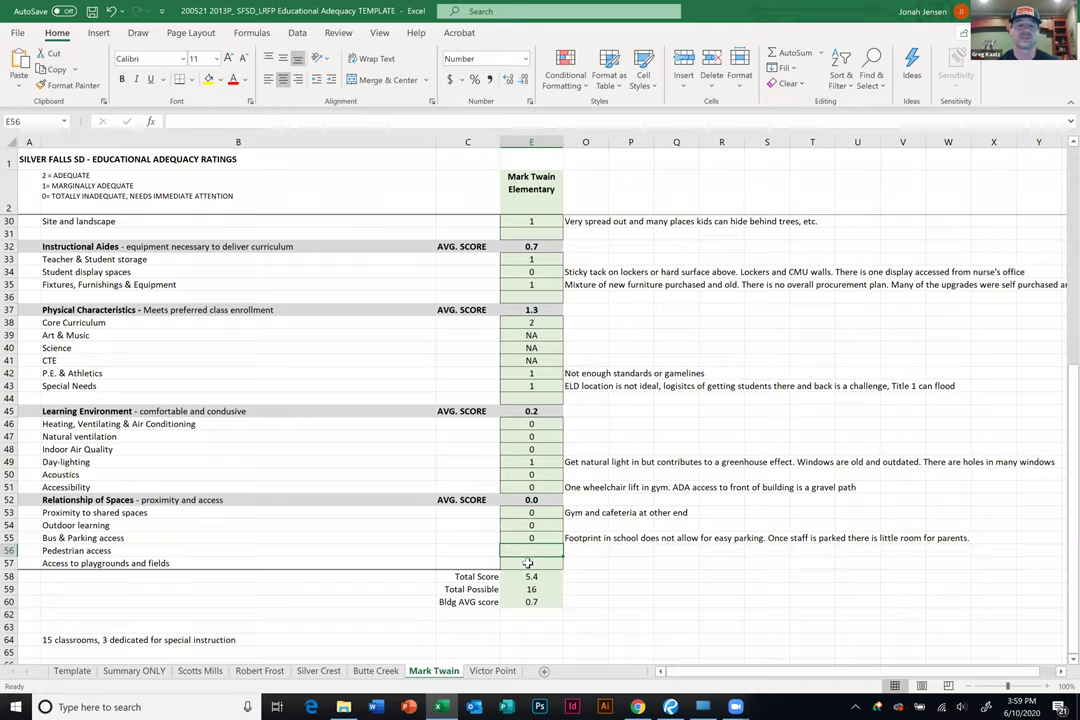
left_click(582, 550)
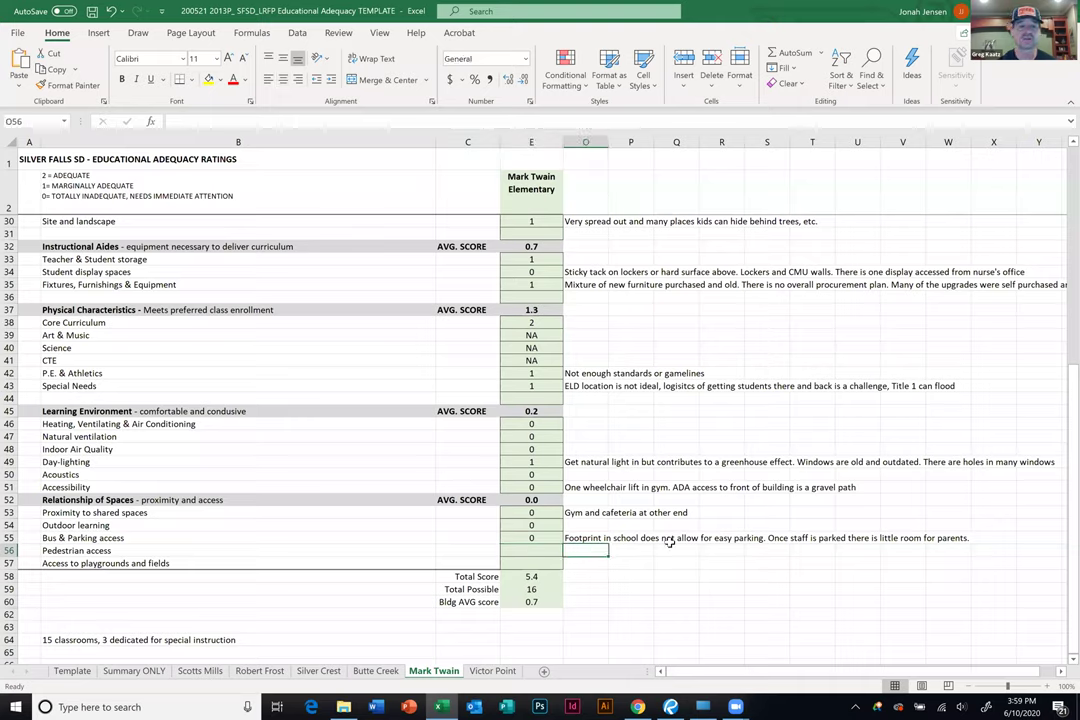
type("Had a saf")
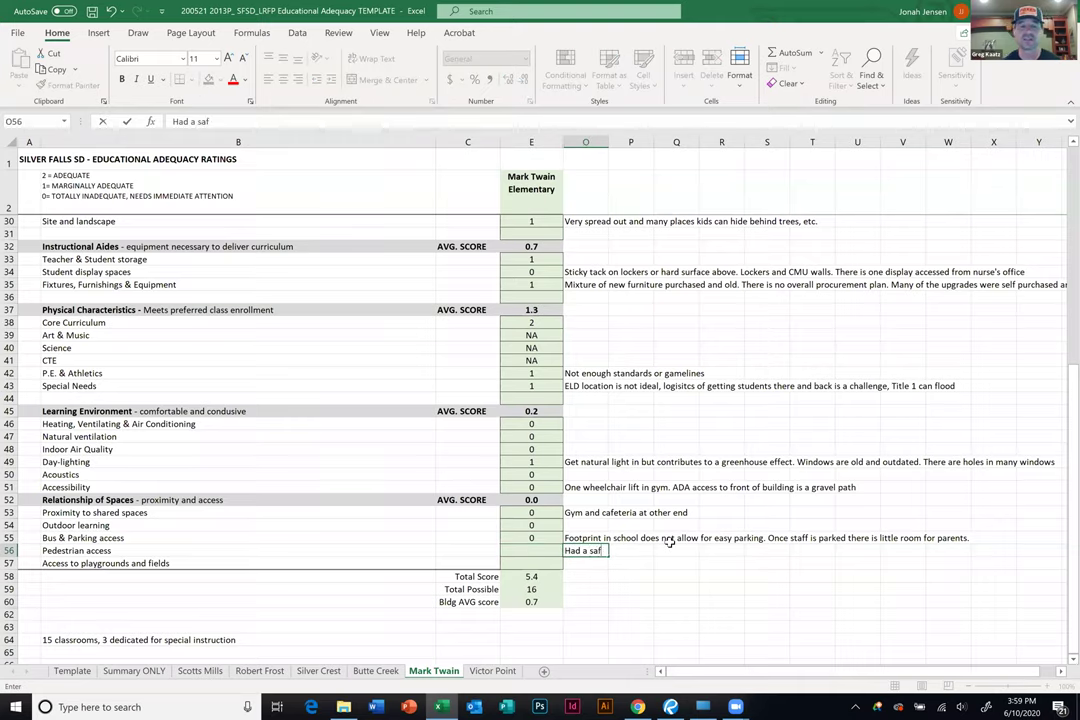
type("e routes")
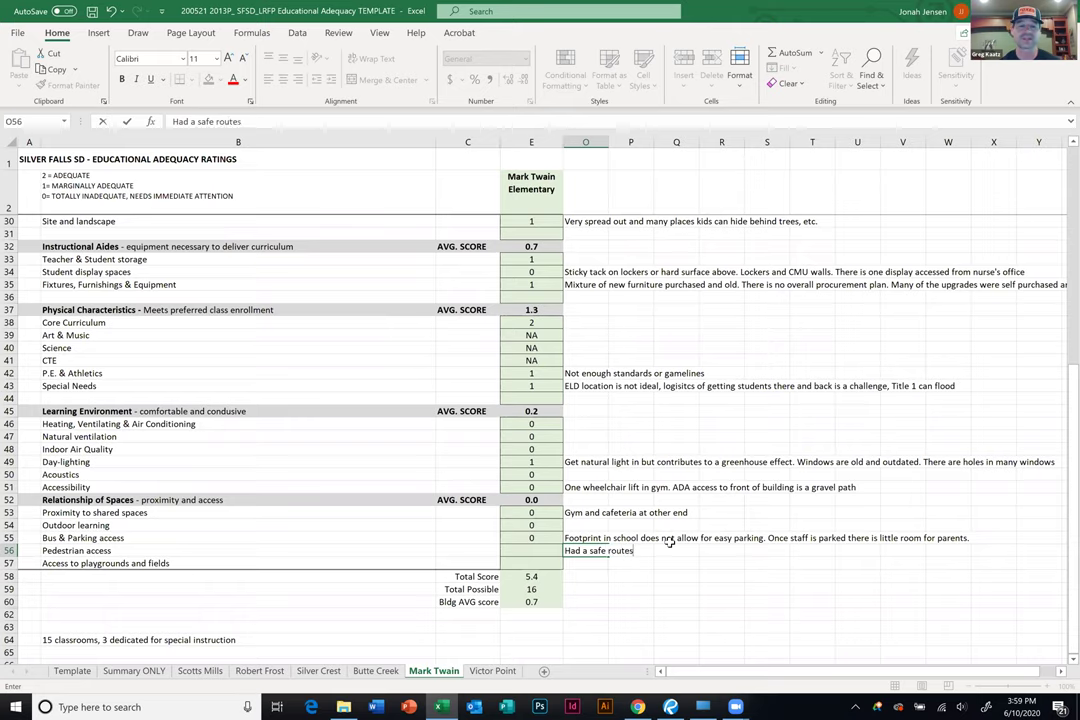
type(" to school")
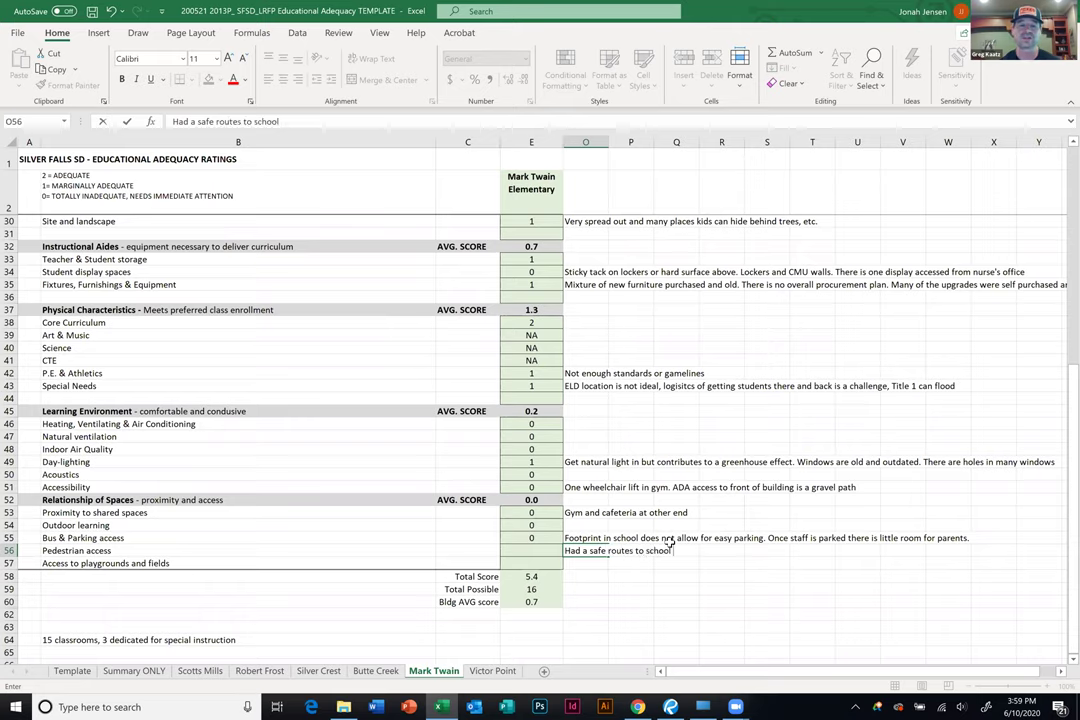
type(" audit")
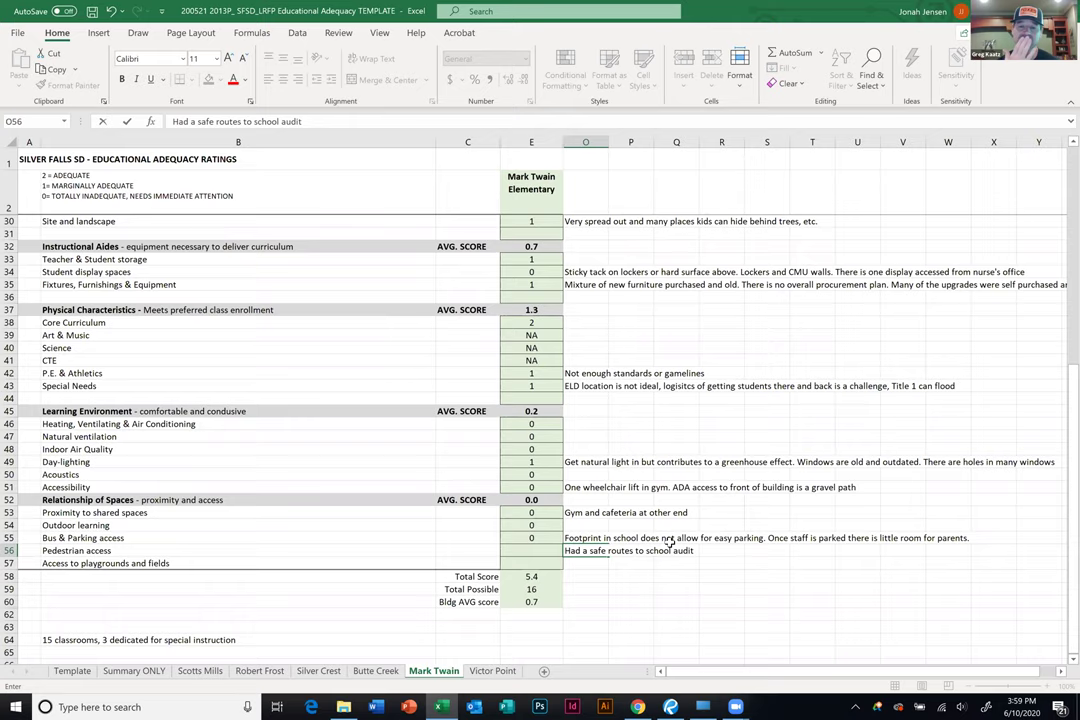
type(". Sidewalks and hilly en")
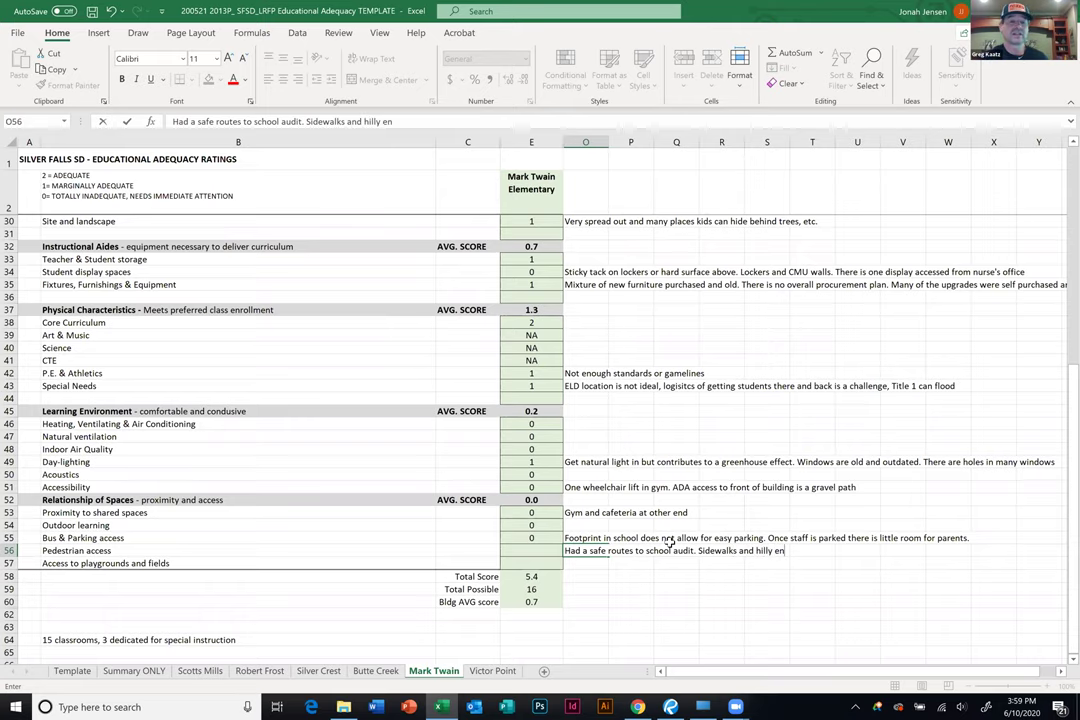
type("vironmenbt")
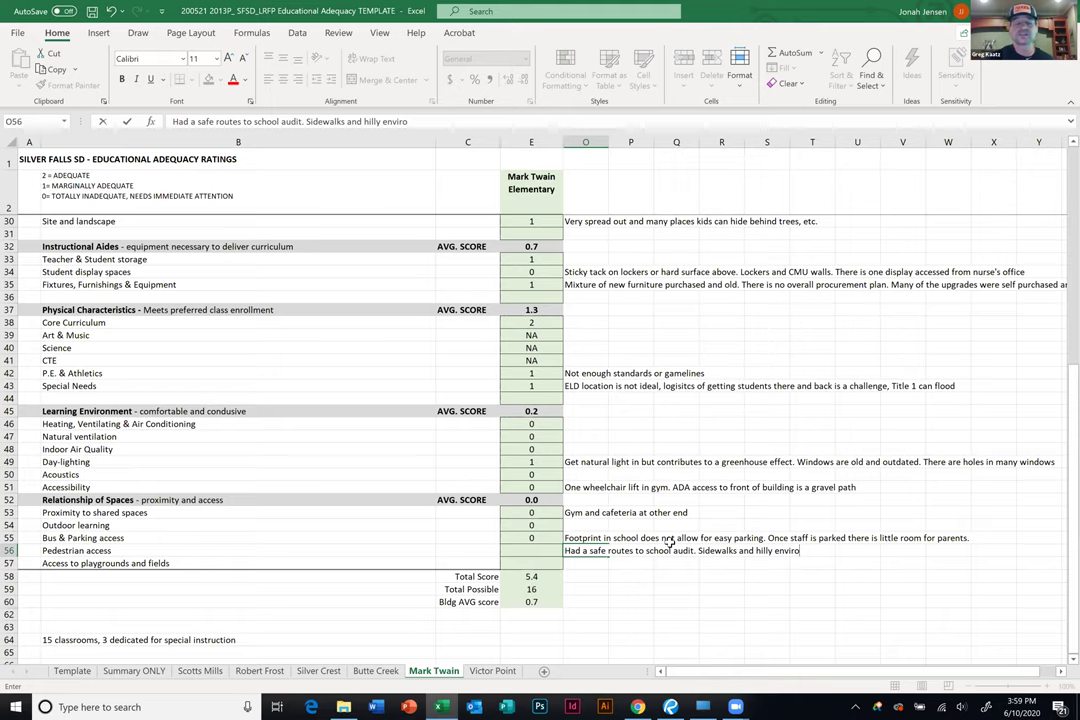
key("BackSpace")
key("BackSpace")
type("t ")
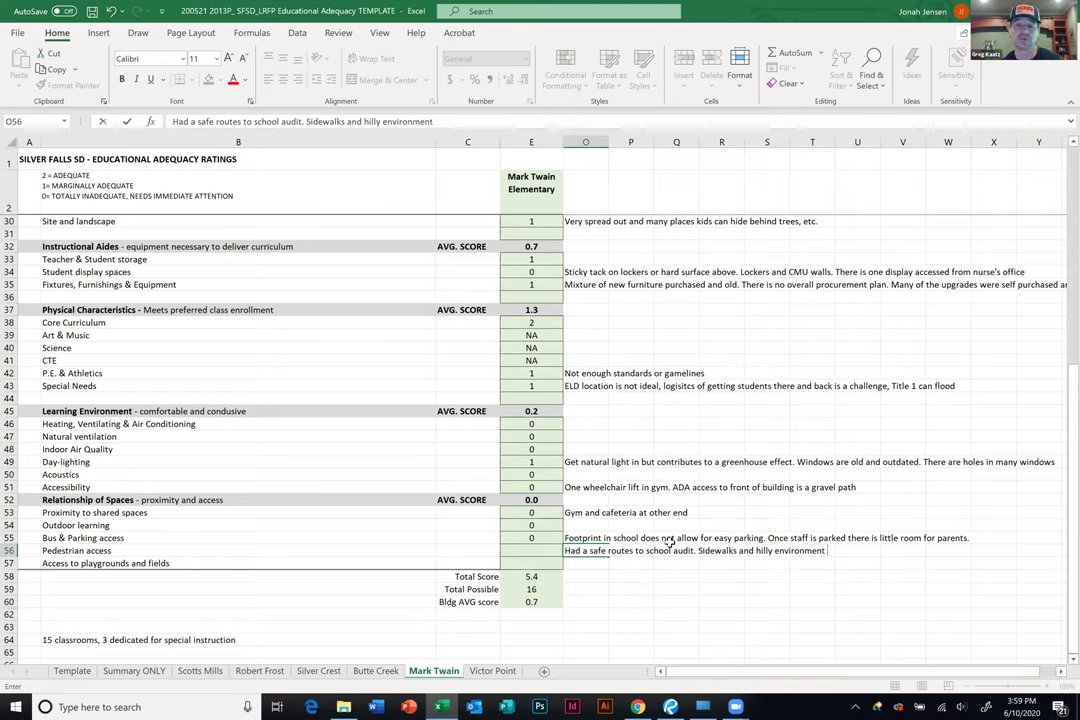
type("make access a")
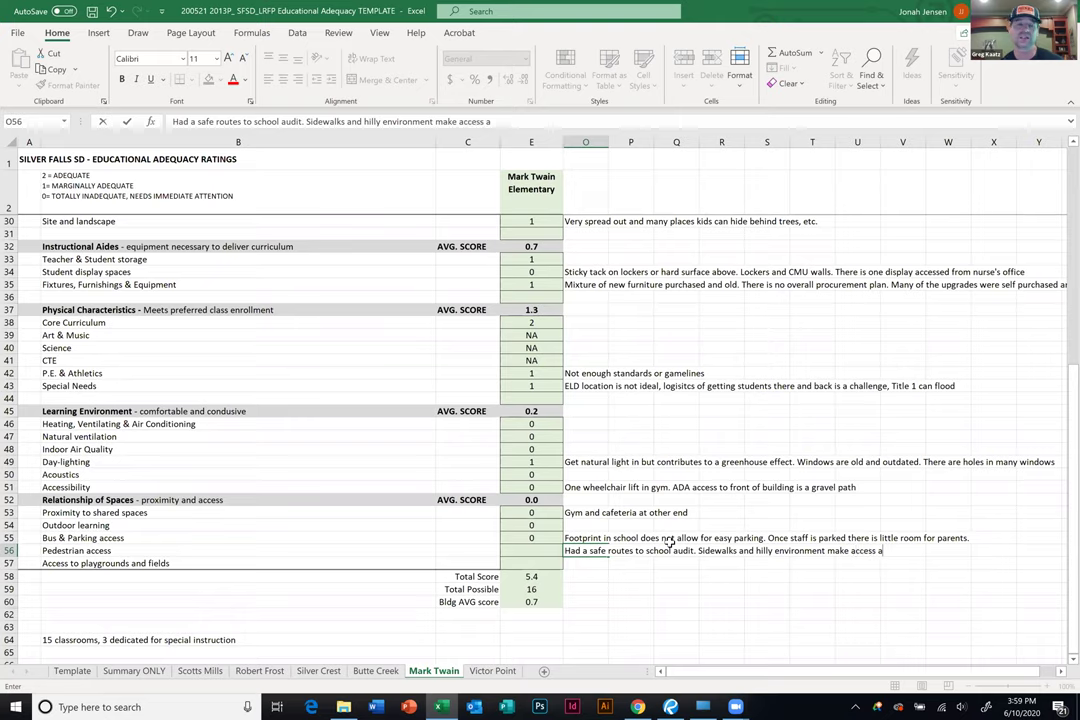
type(" challenge.")
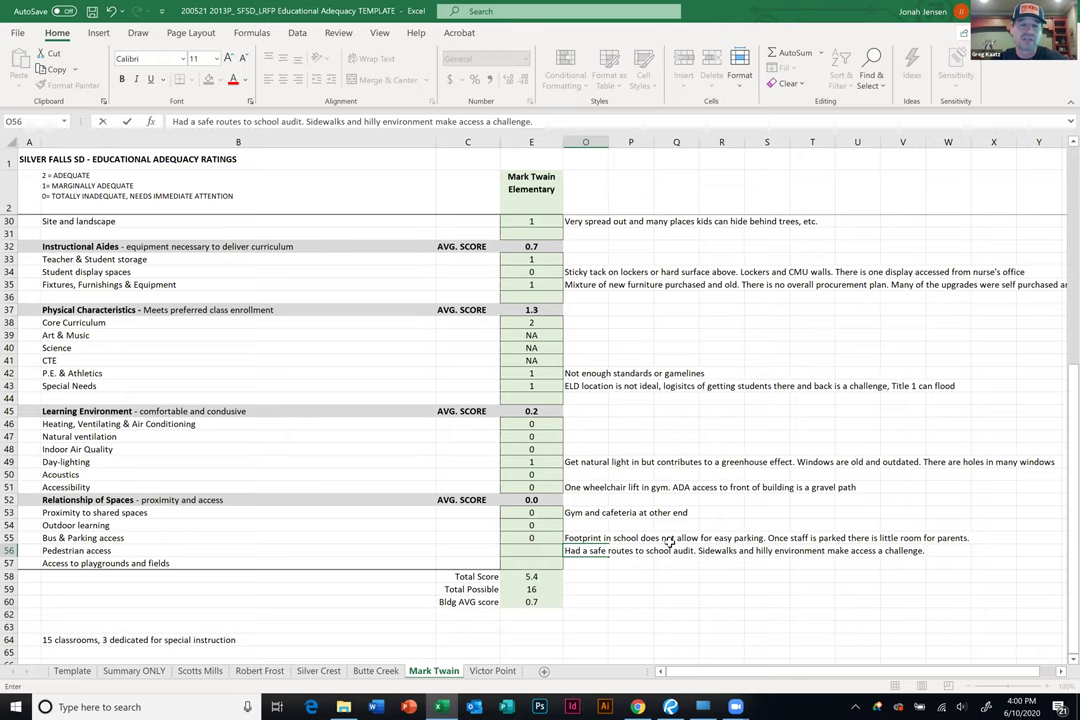
Append "New sidewalks on south side of building during seismic upgrades." to the Pedestrian access comment in O56.
type("New sidewal")
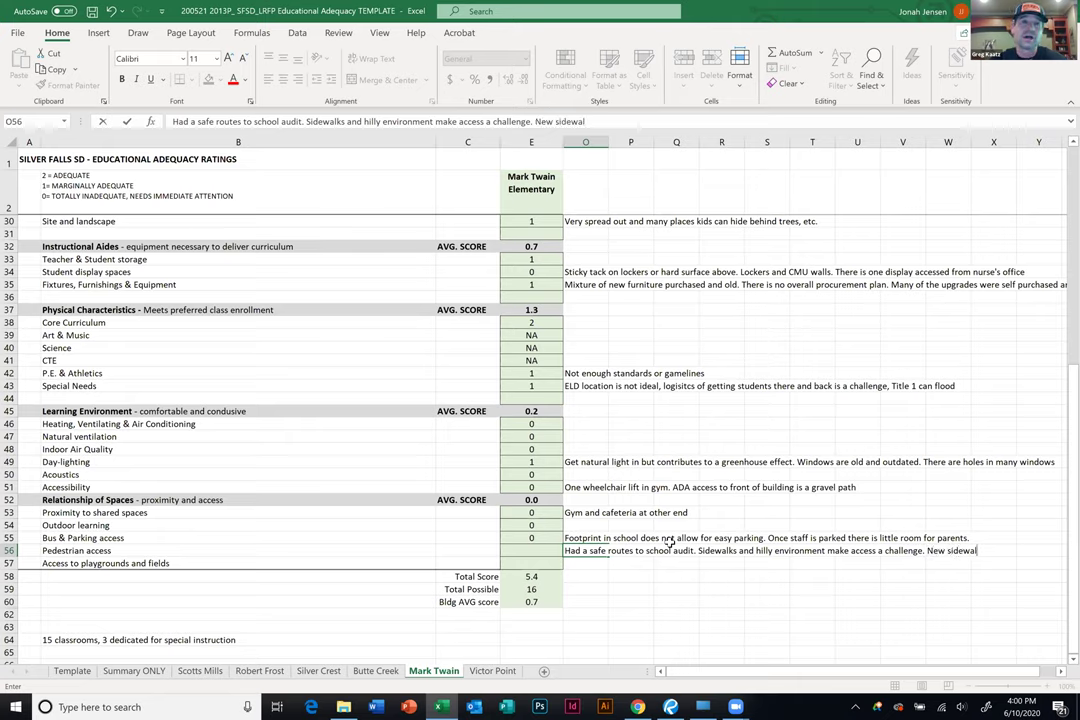
type("ks on south ")
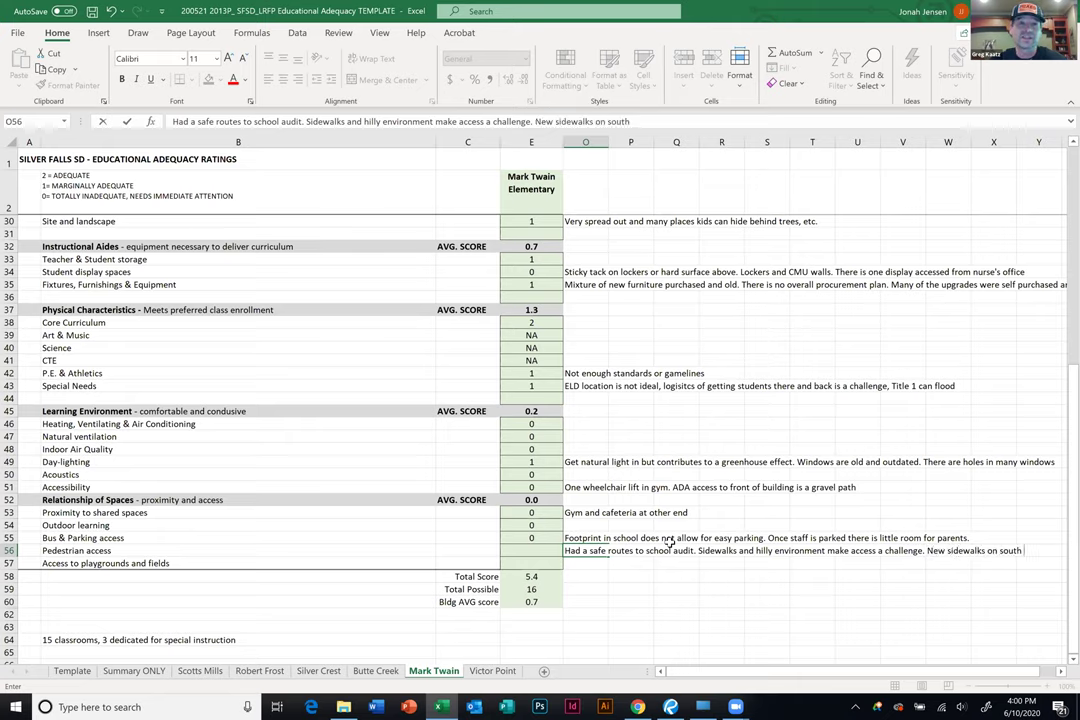
type("side of building")
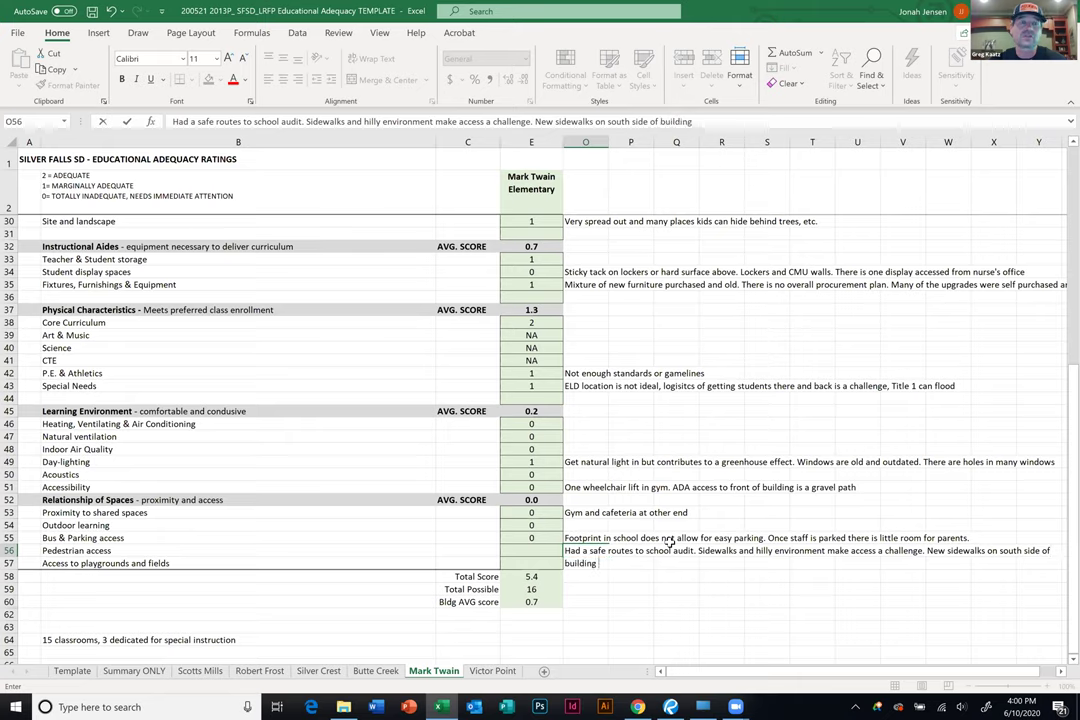
type(" during")
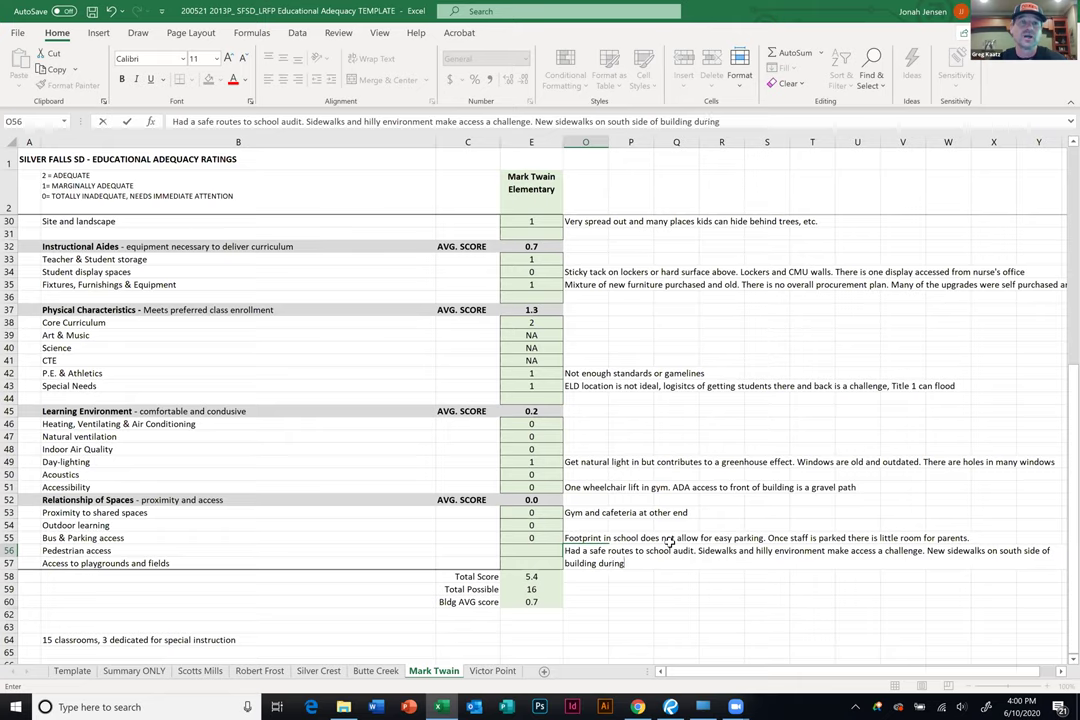
type(" seismic")
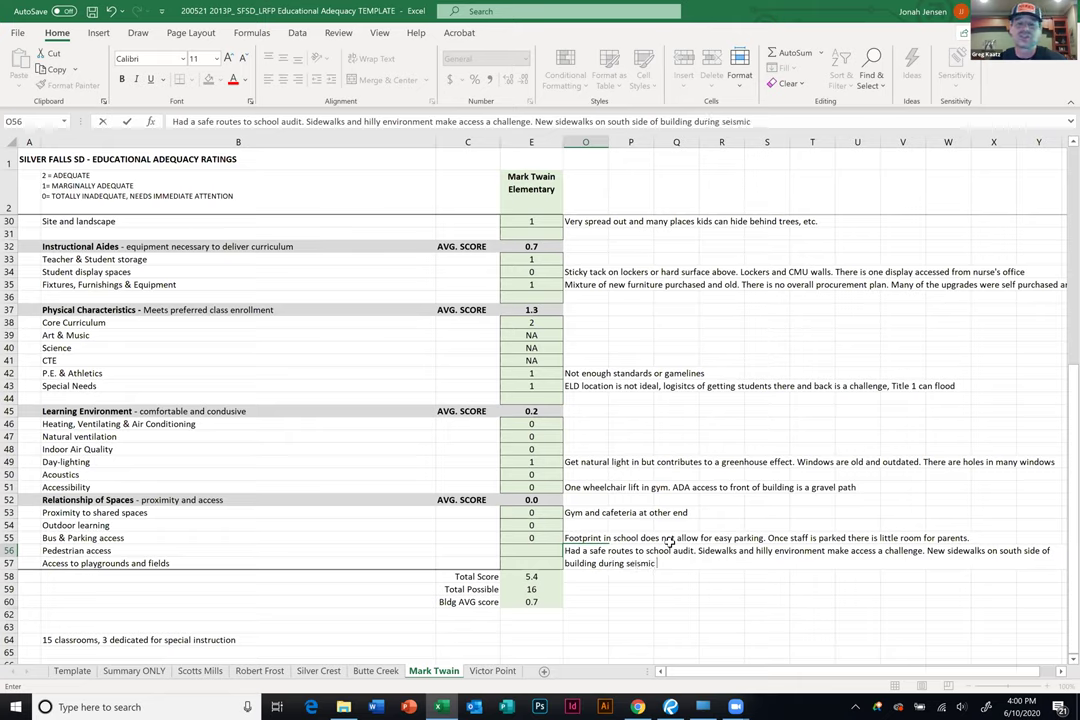
type(" upgrades.")
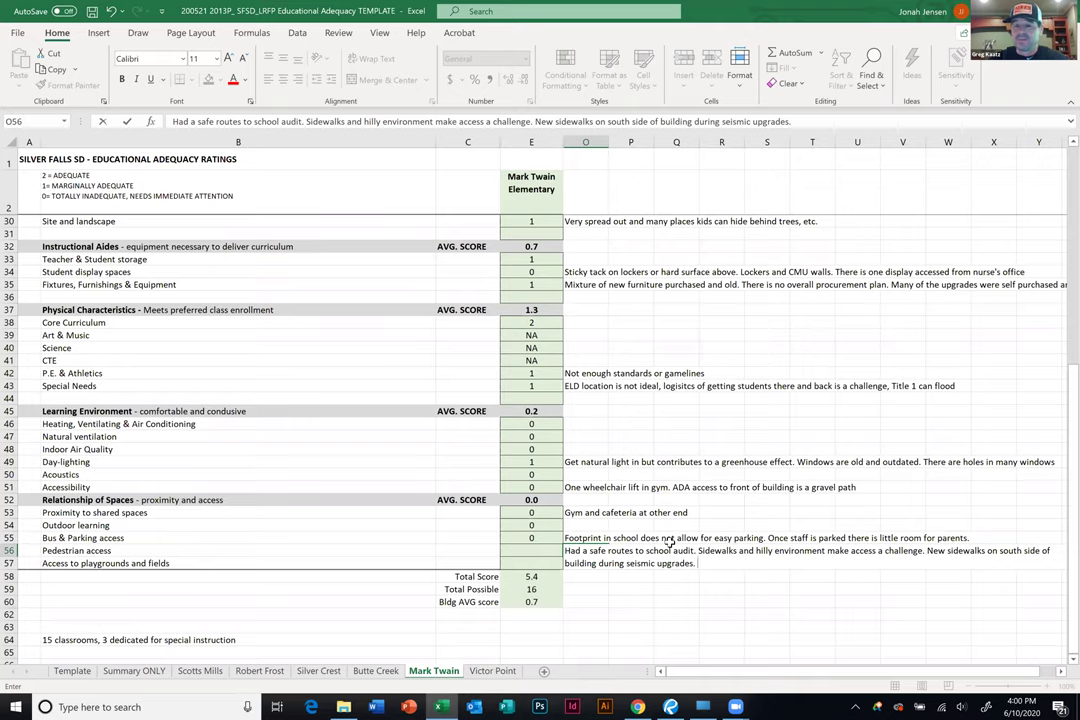
left_click(676, 601)
Enter a score of 0 for Pedestrian access in E56.
left_click(540, 550)
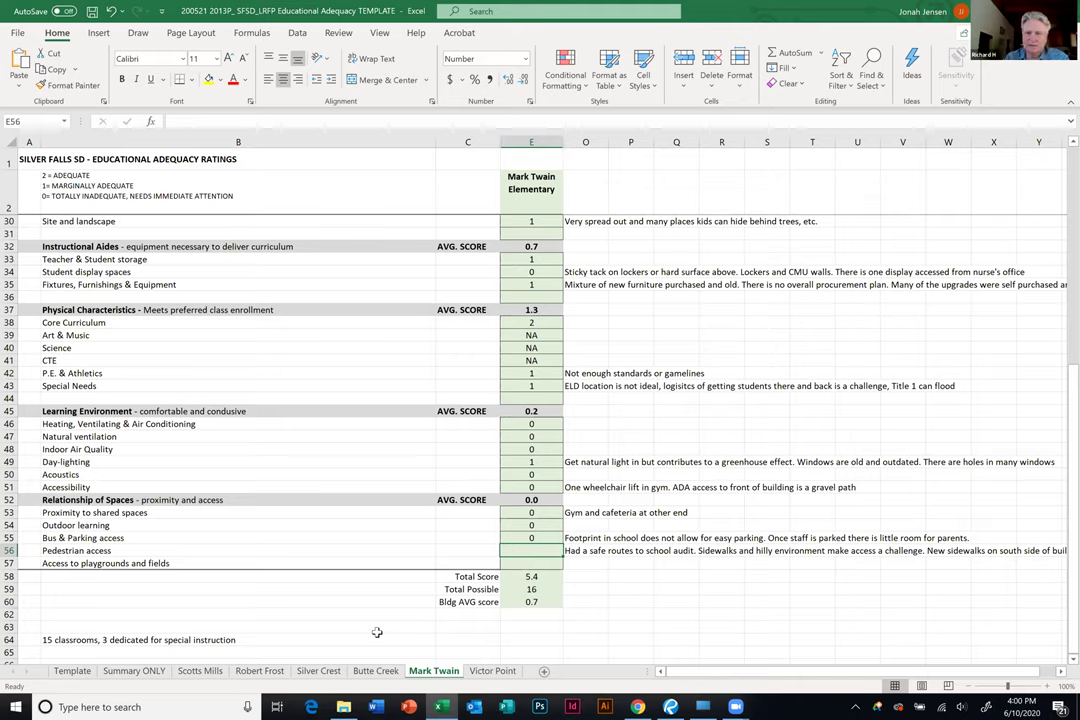
type("0")
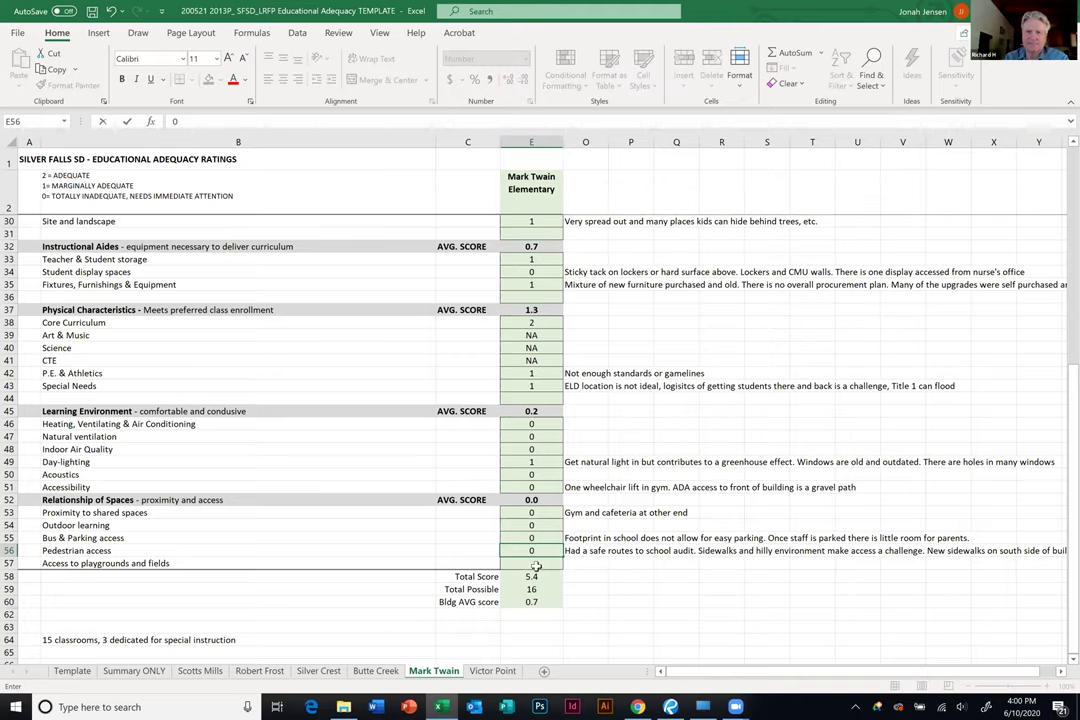
key("Return")
Check the average score formulas for Relationship of Spaces in E52 and Learning Environment in E45.
double_click(550, 502)
left_click(533, 399)
double_click(535, 411)
key("Escape")
Enter a score of 1 for Access to playgrounds and fields in E57.
left_click(543, 563)
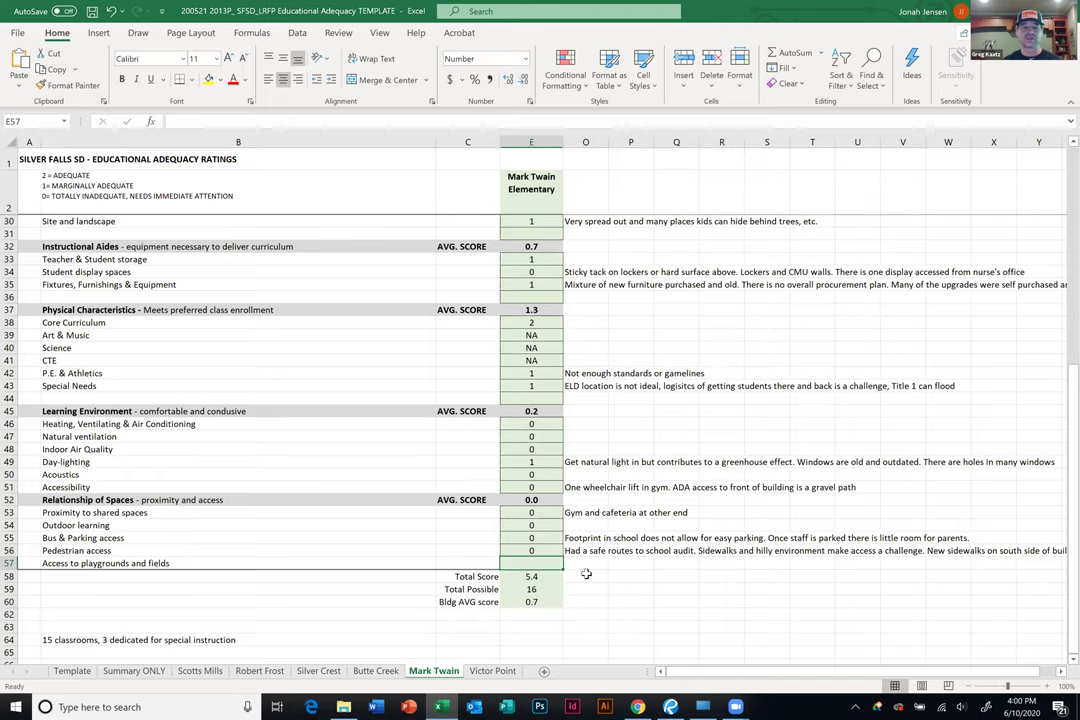
type("1")
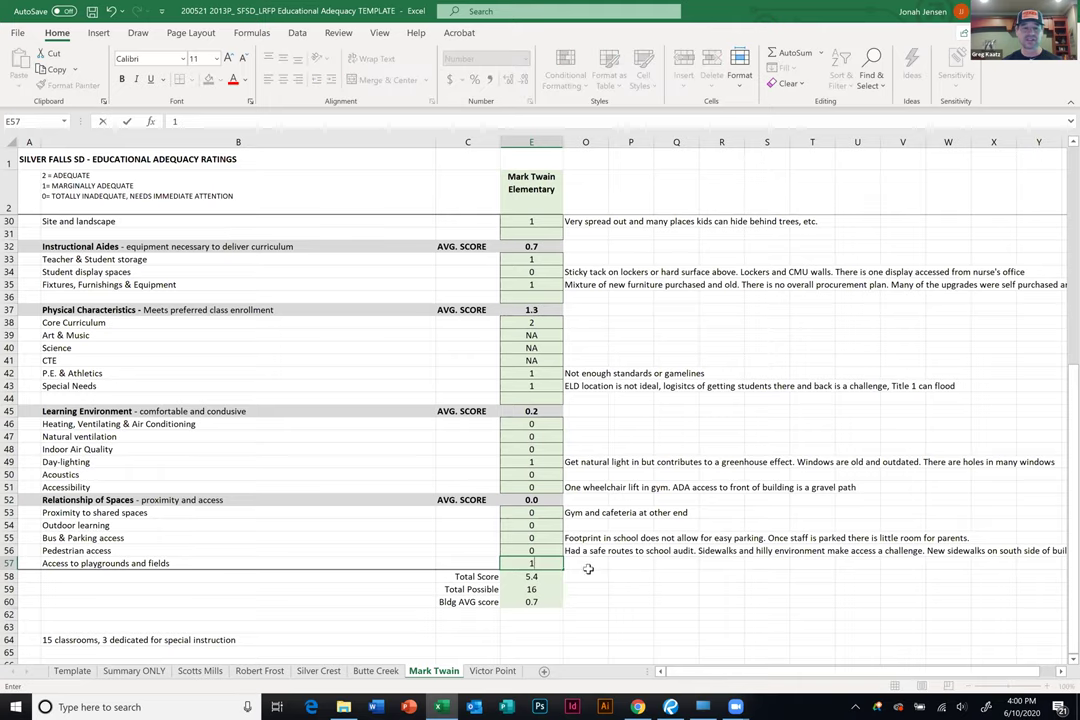
key("Tab")
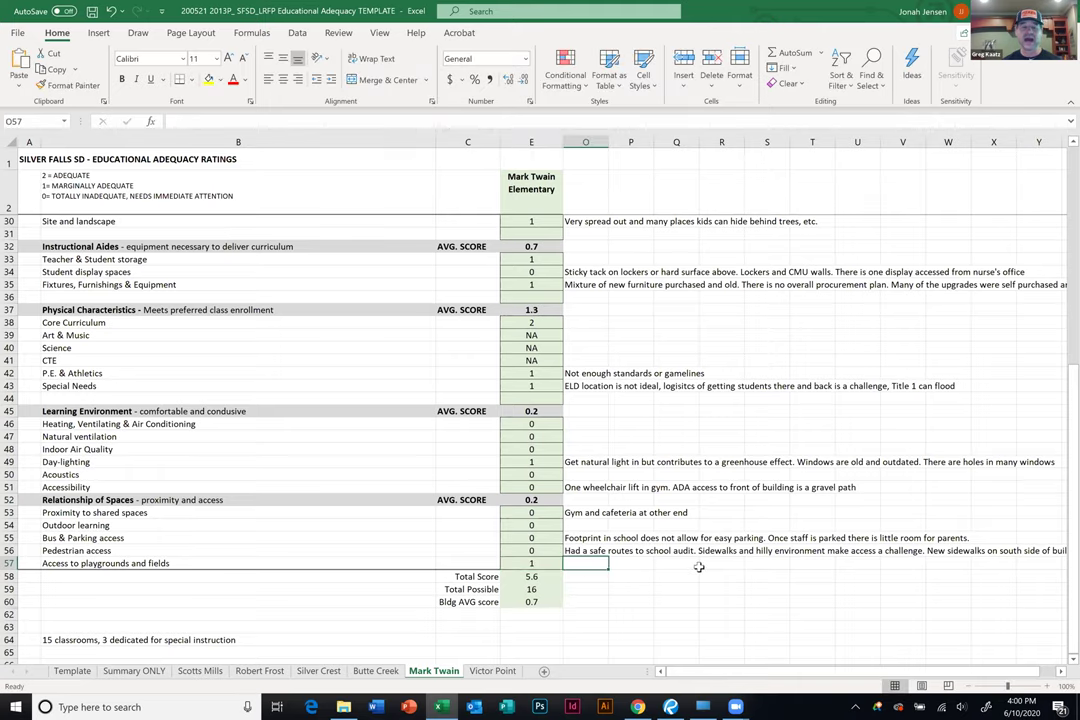
Add the comment "Hilly and no dedicated paths. Challenge during rainy weather" in O57 beside the Access to playgrounds and fields score.
type("Hilly and no dedicated paths.")
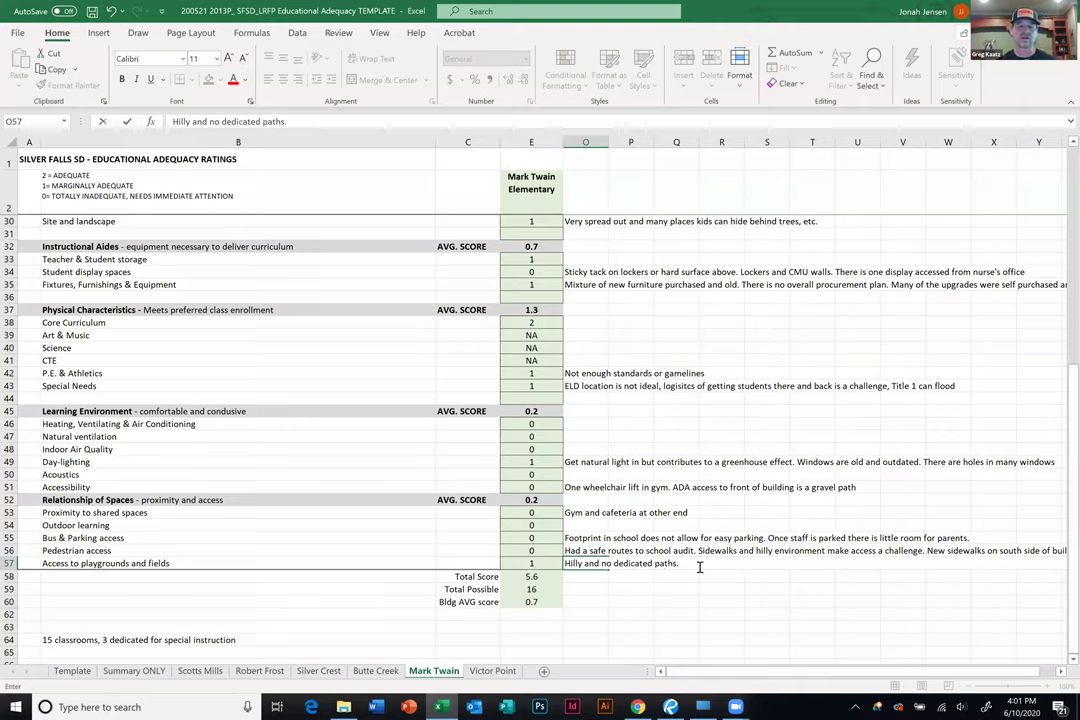
type(" Many")
key("BackSpace")
key("BackSpace")
key("BackSpace")
key("BackSpace")
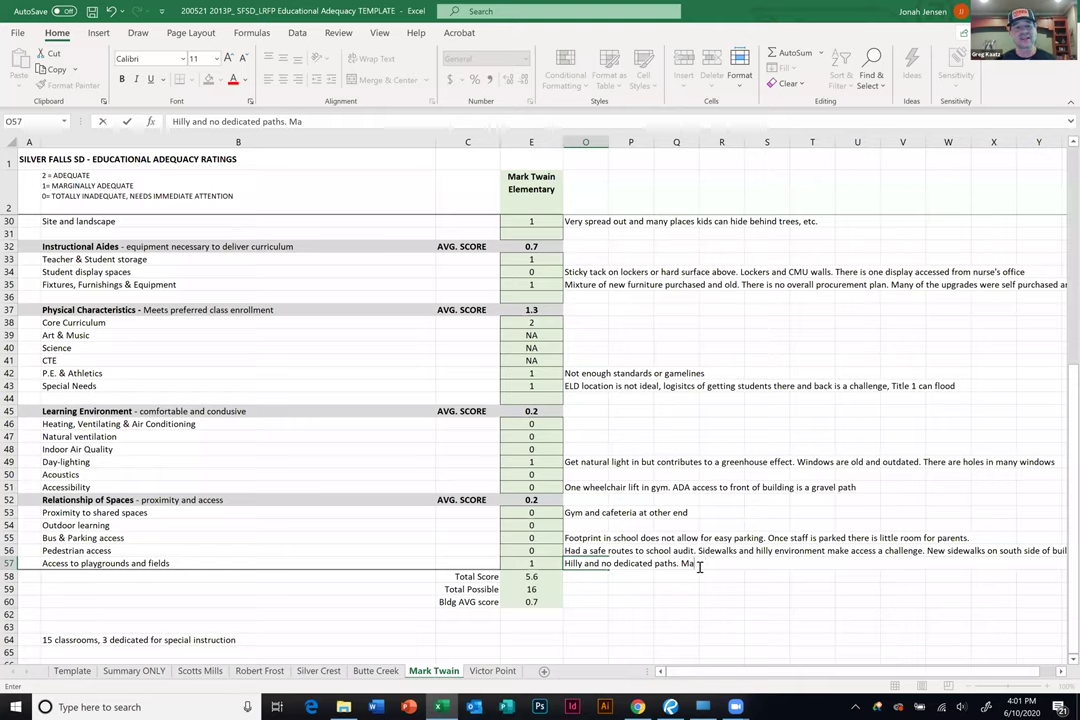
type("Challenge")
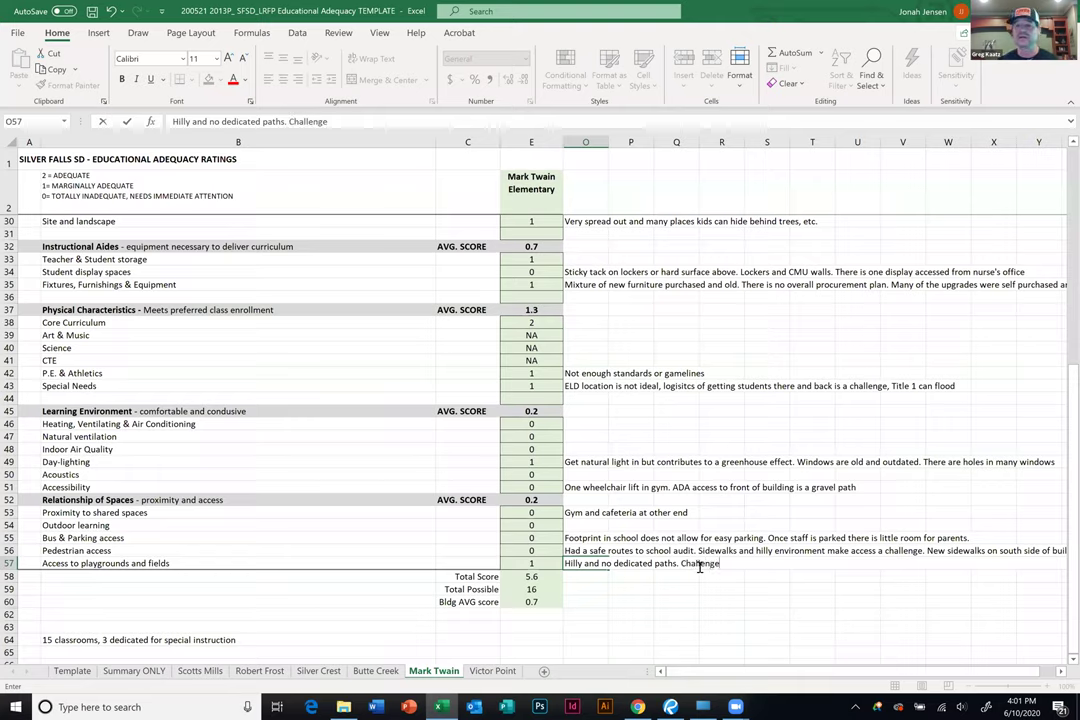
type(" during rainy ew")
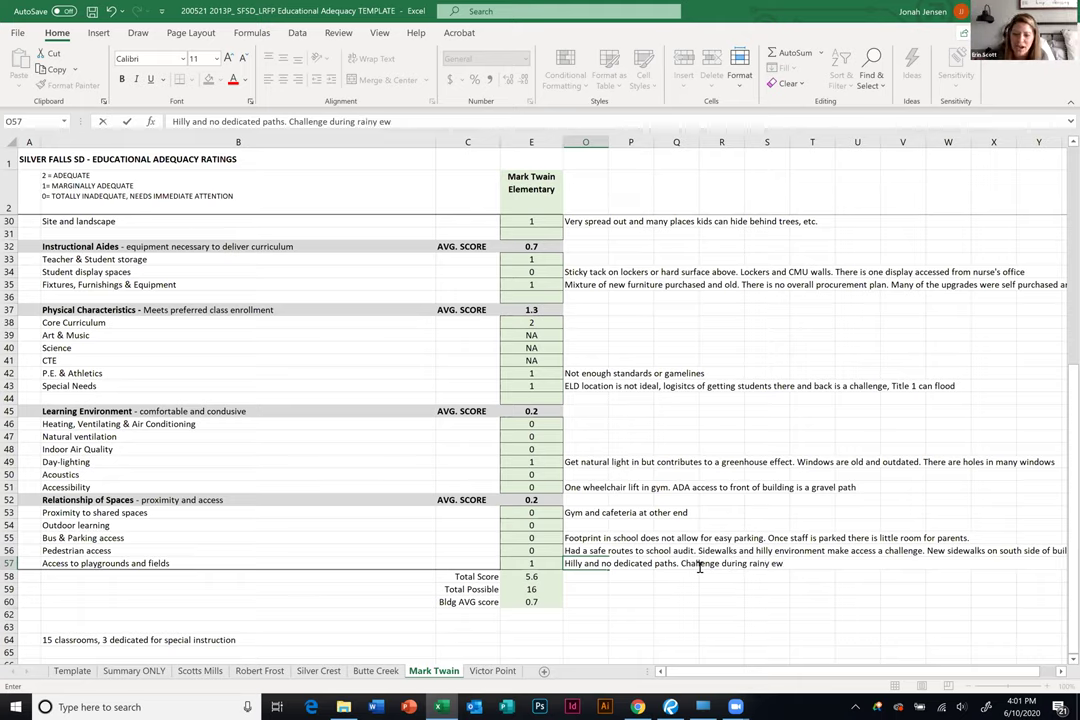
key("BackSpace")
key("BackSpace")
type("weather")
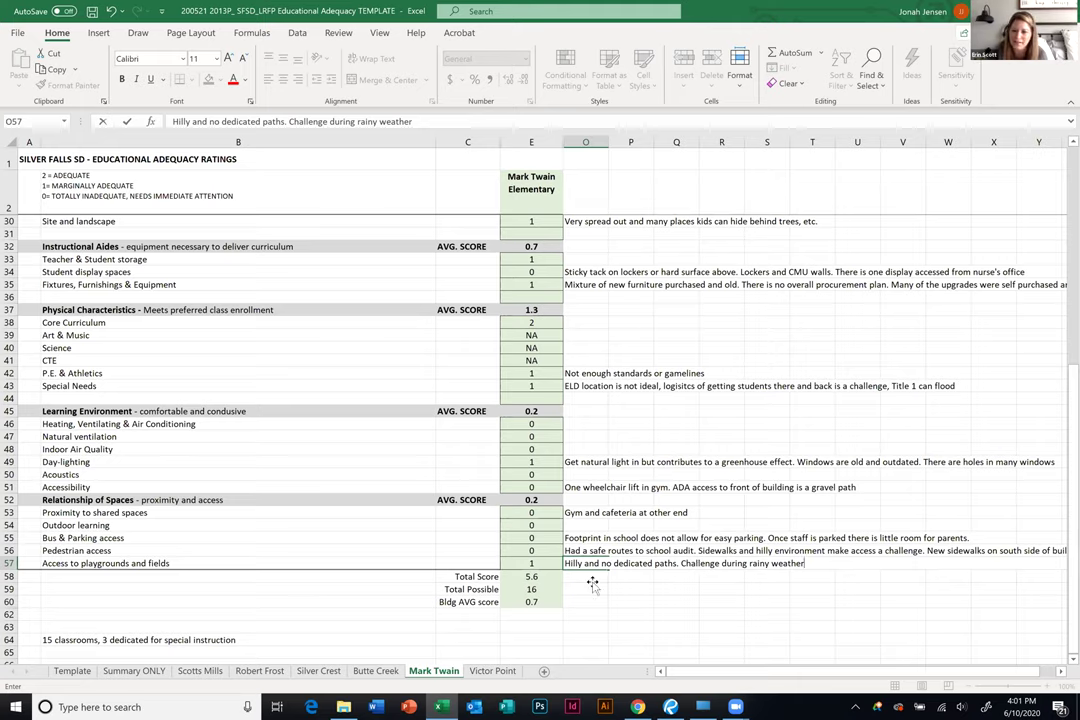
key("Return")
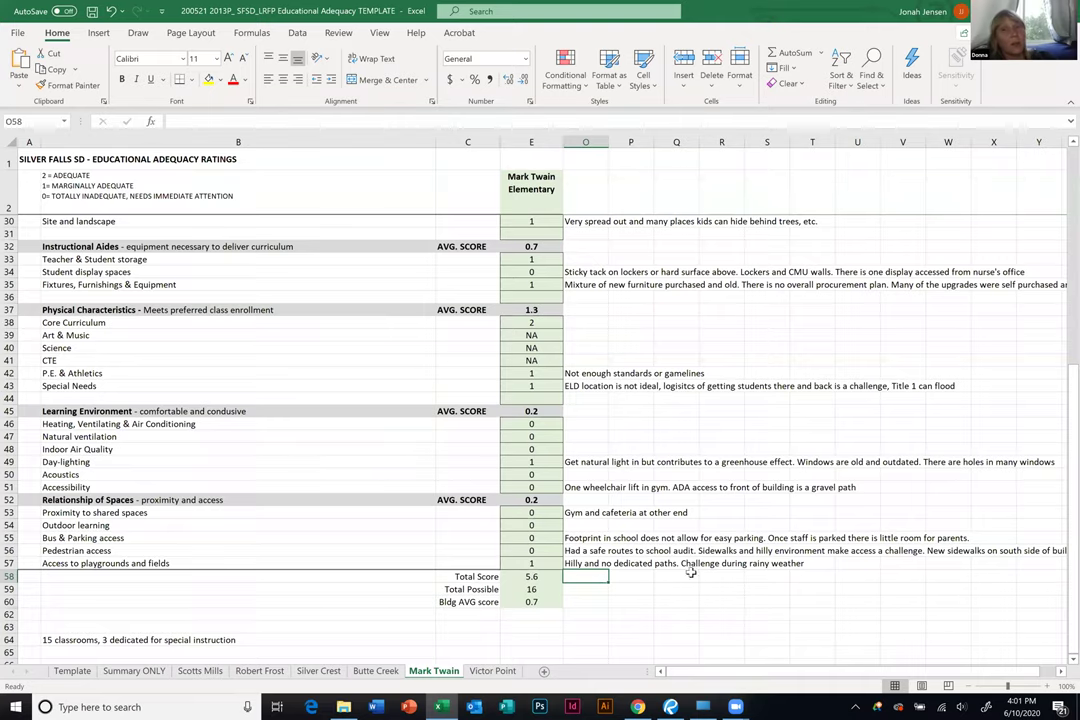
Append ". Lots of congestion" to the Access to playgrounds and fields comment in O57.
left_click(570, 563)
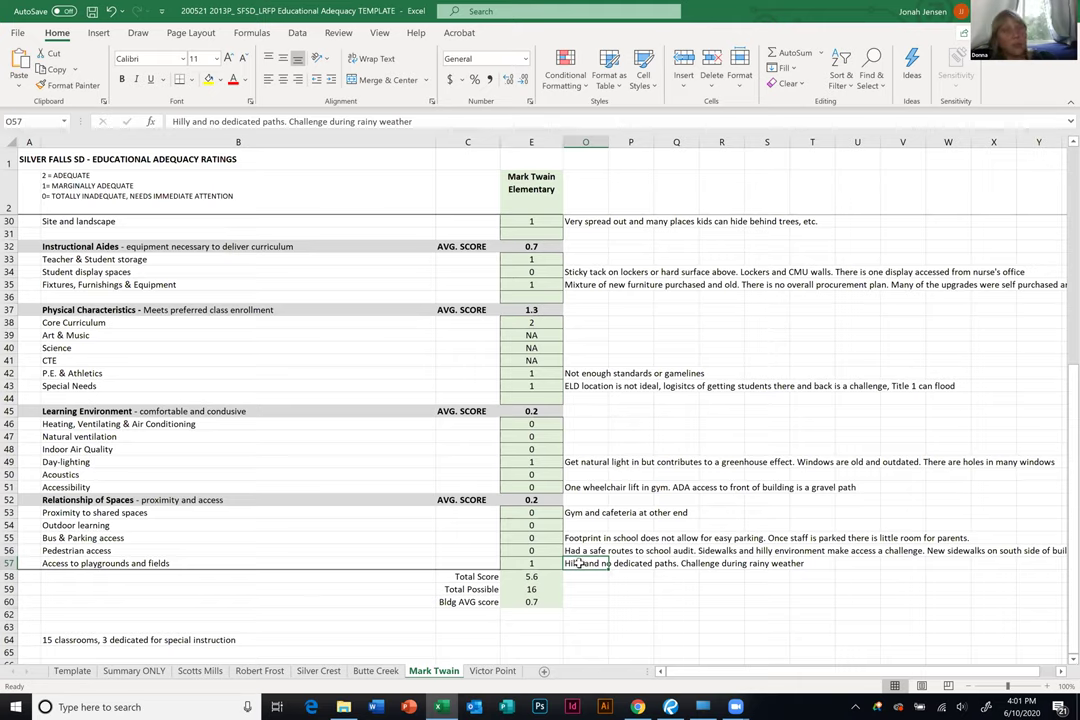
key("F2")
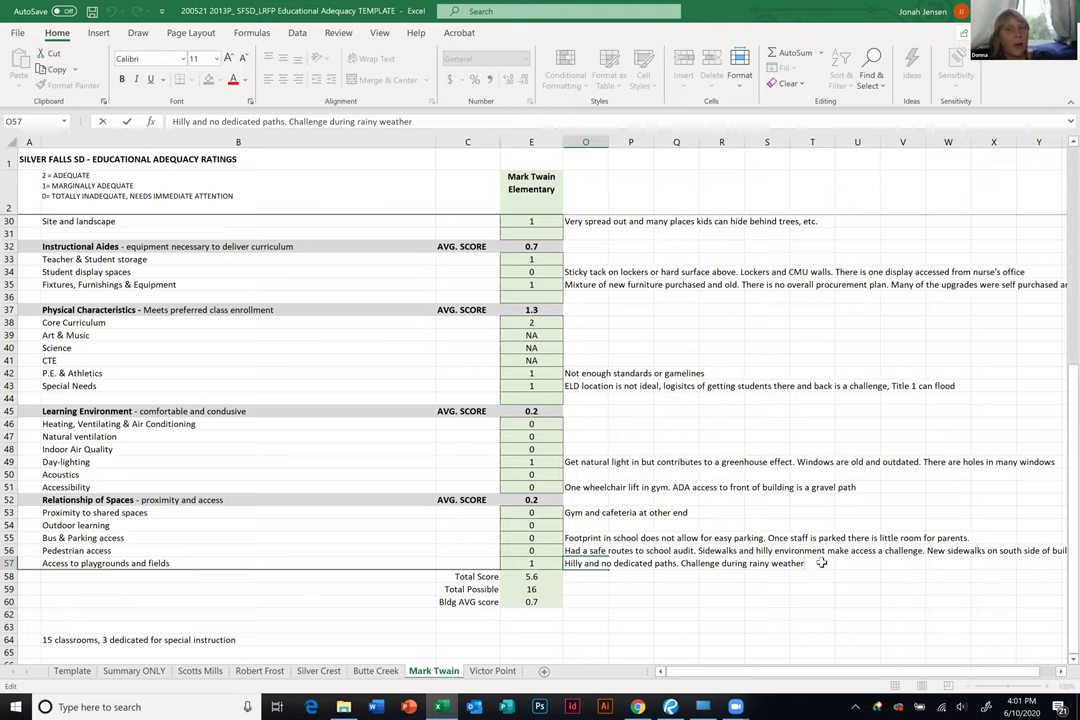
type(".")
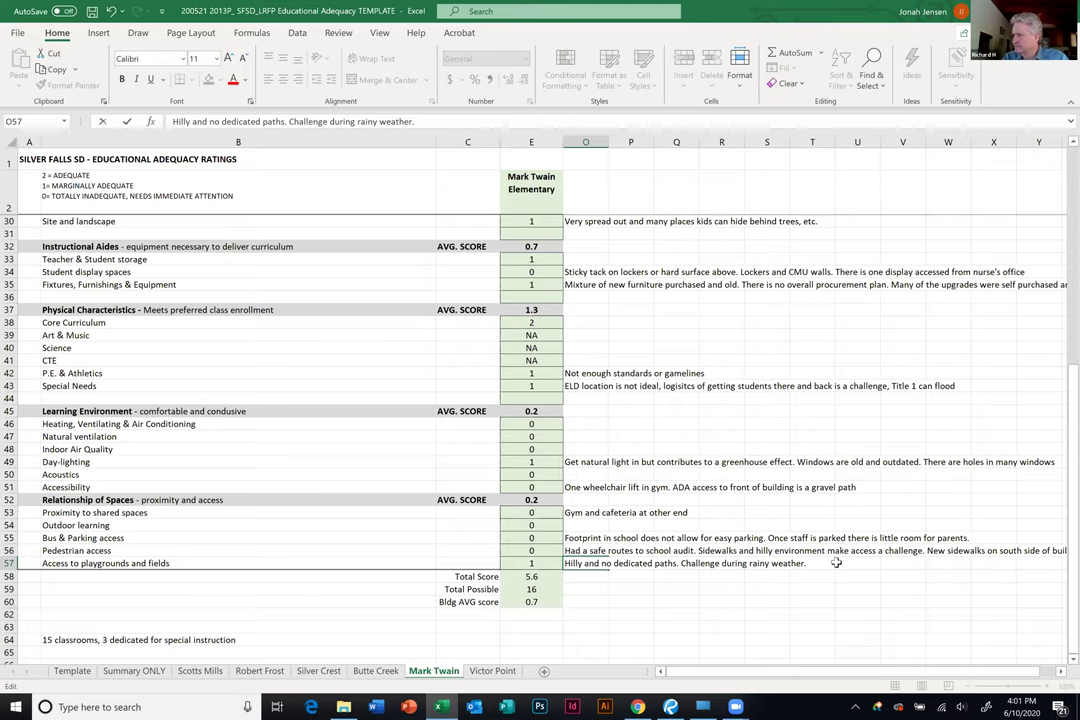
type("Lots of congestion")
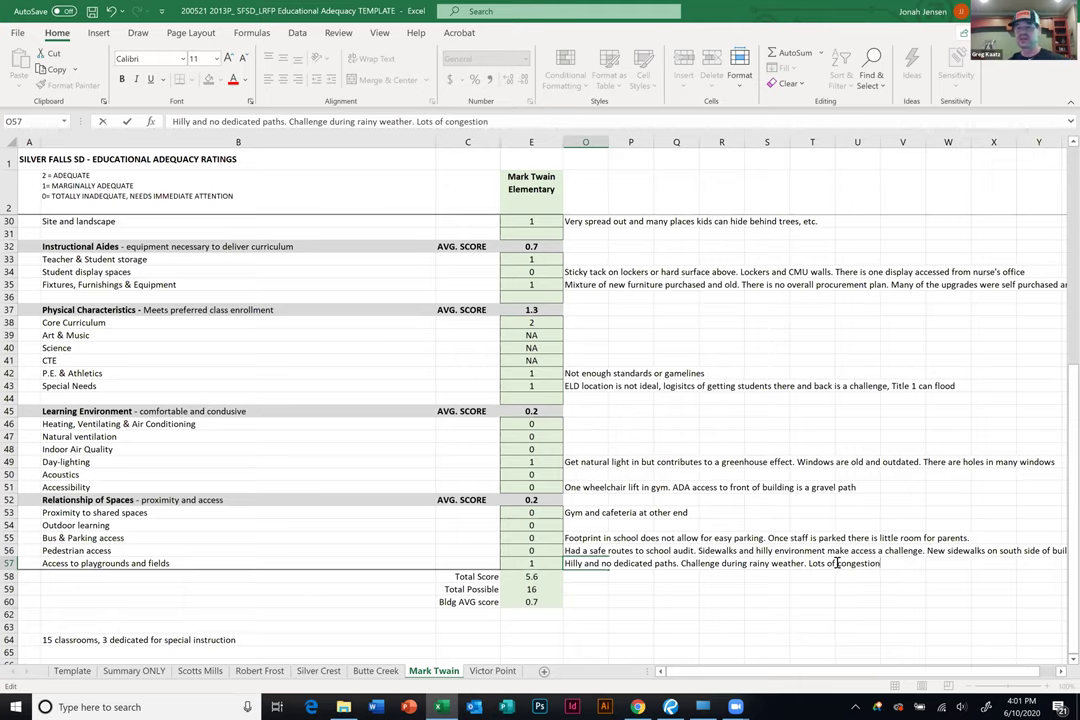
Set the Access to playgrounds and fields score in E57 to 0.
left_click(528, 563)
type("0")
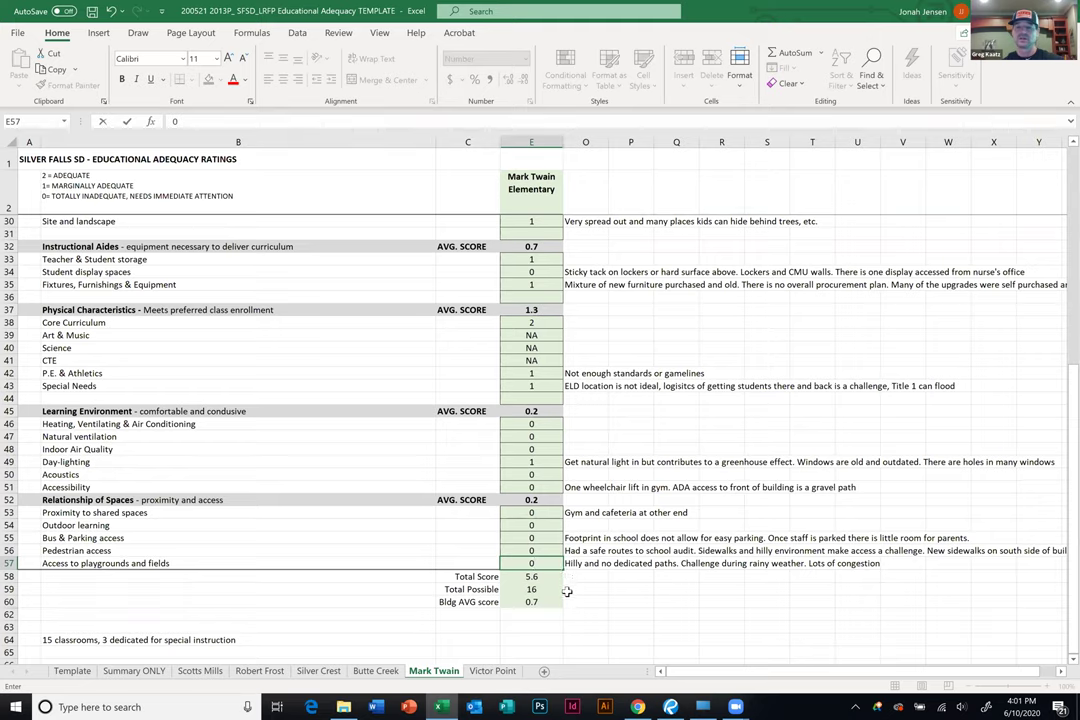
left_click(566, 591)
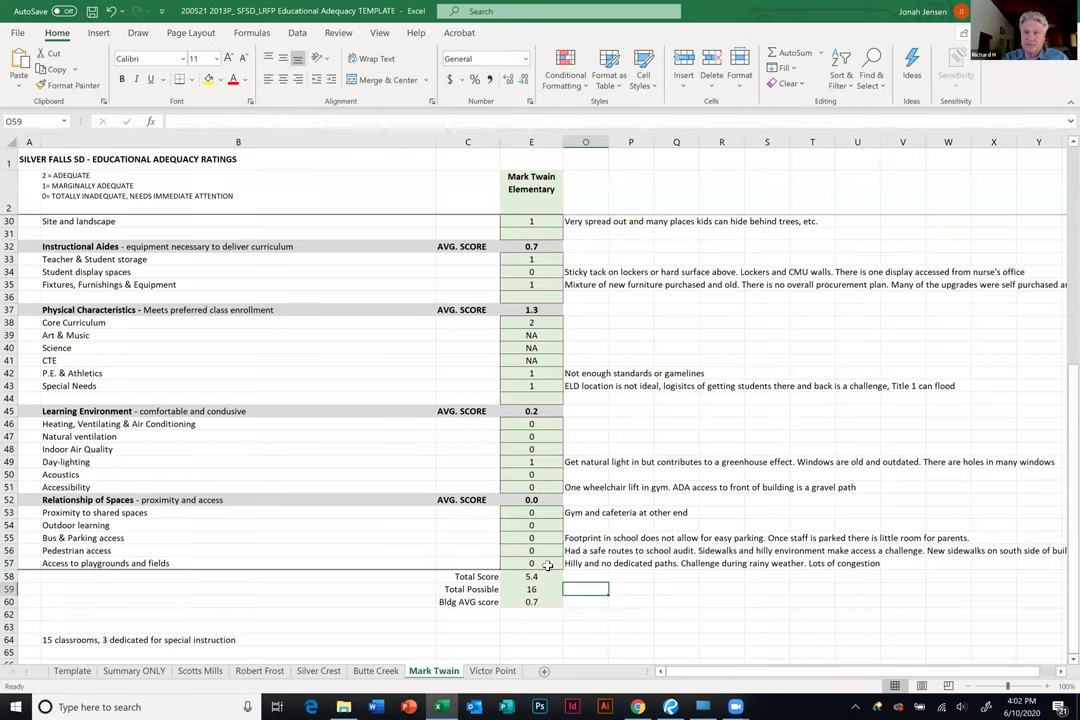
left_click(550, 565)
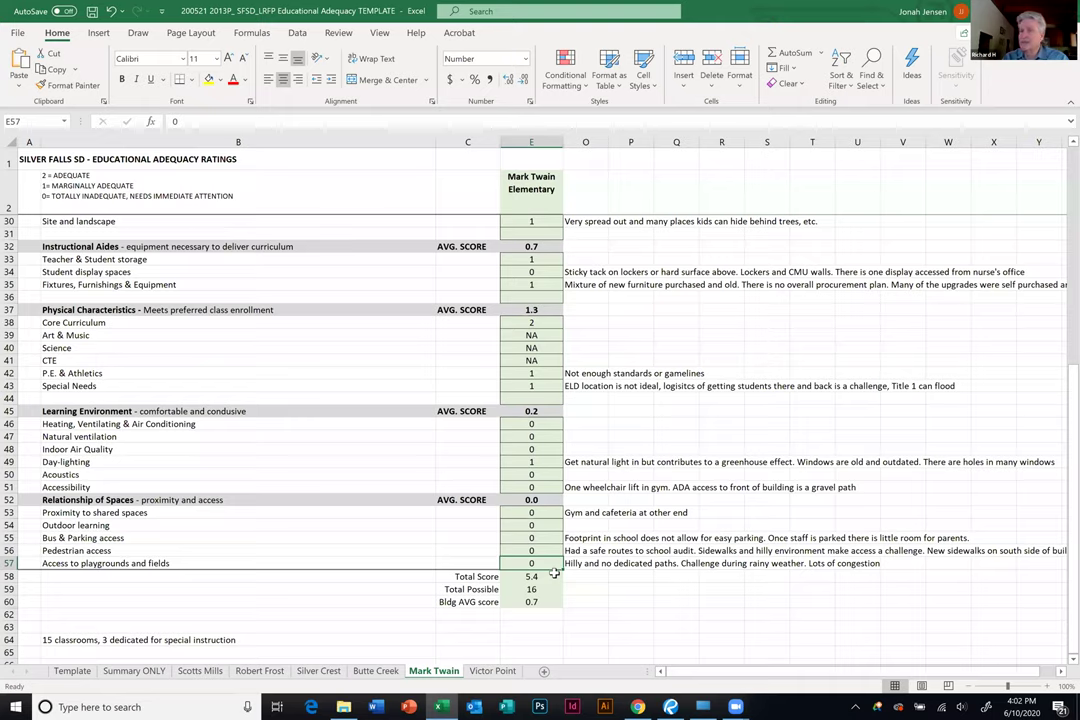
Save the workbook and append ". Topography is a challenge" to the Access to playgrounds and fields comment in O57.
key("ctrl+s")
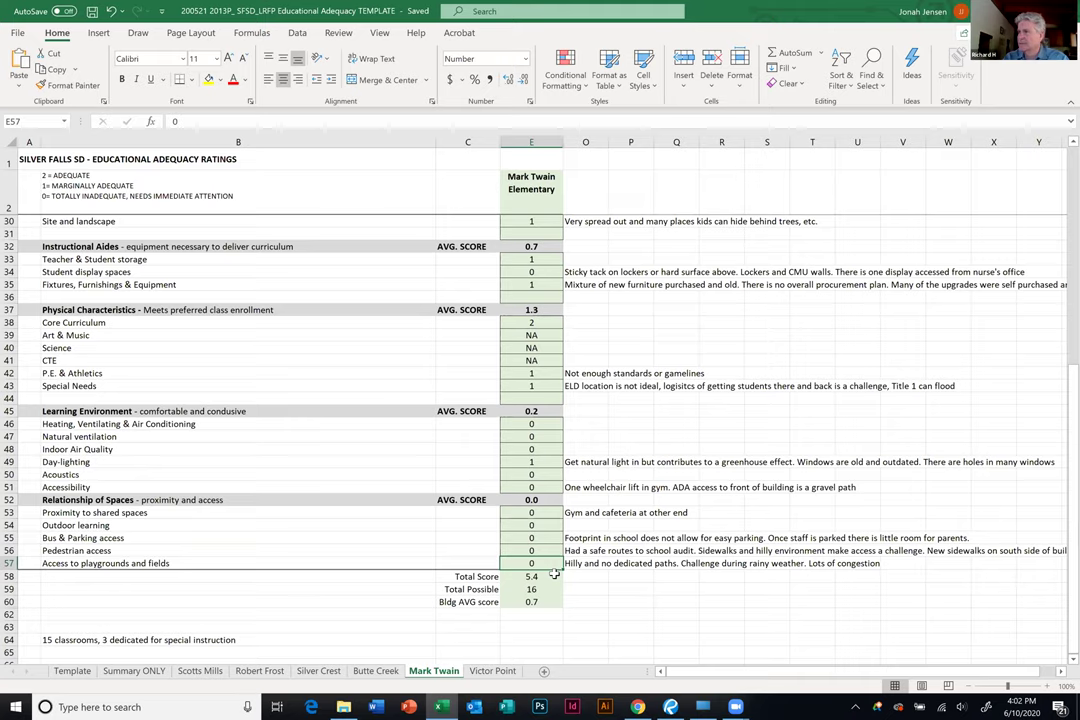
left_click(620, 563)
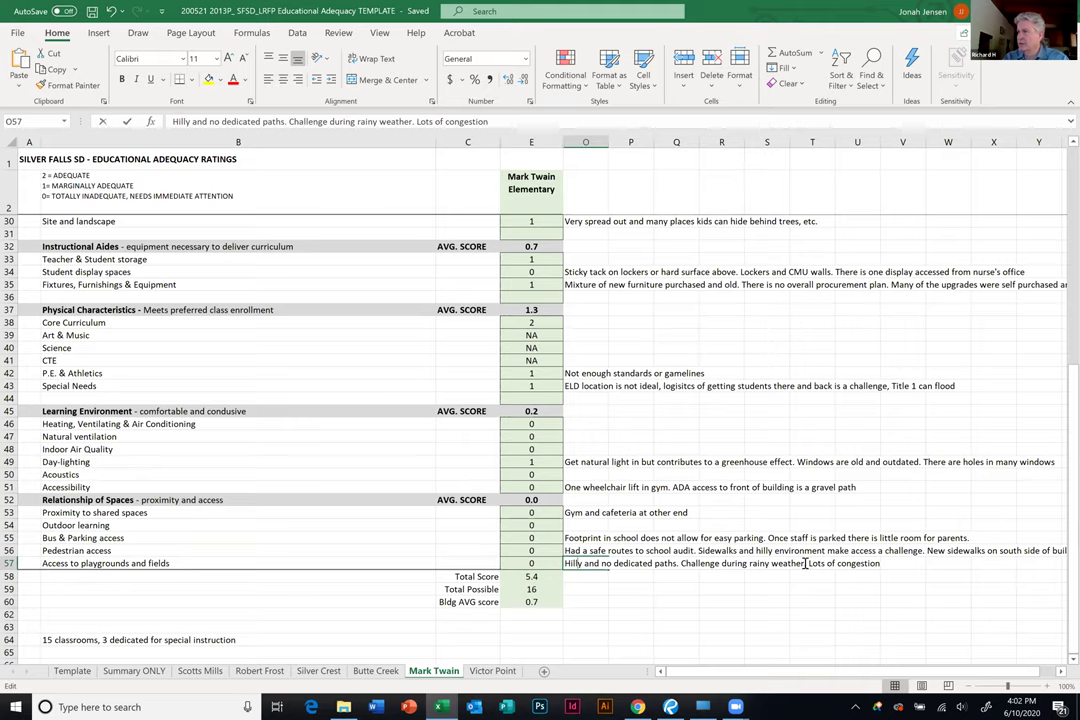
double_click(888, 563)
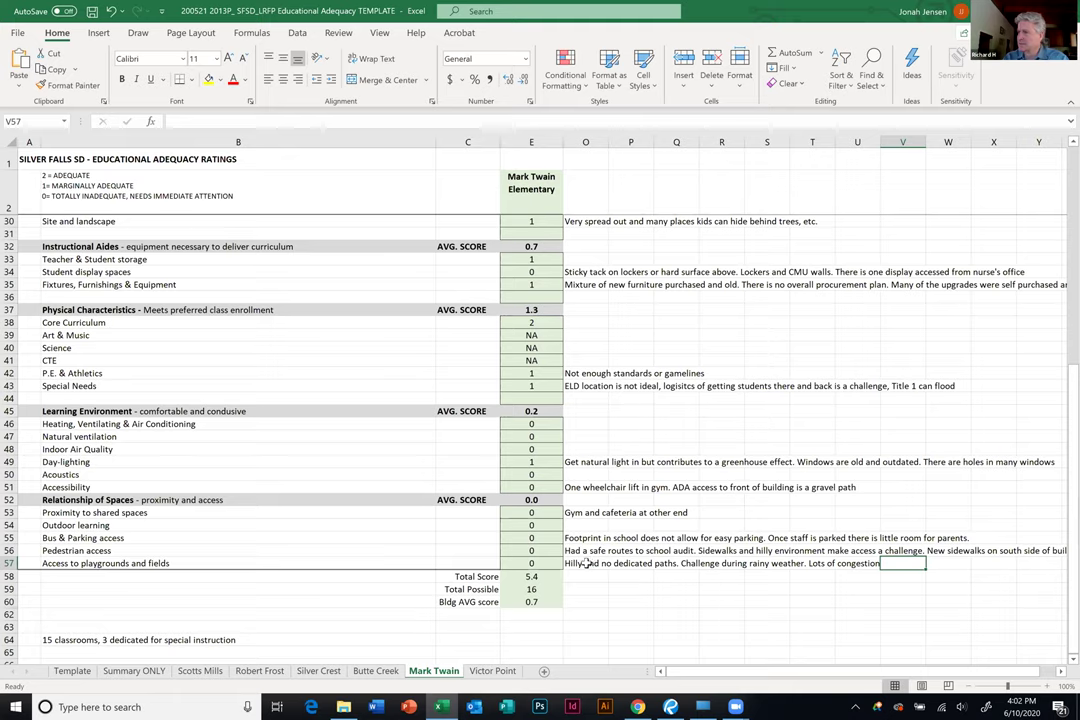
type(". Topo")
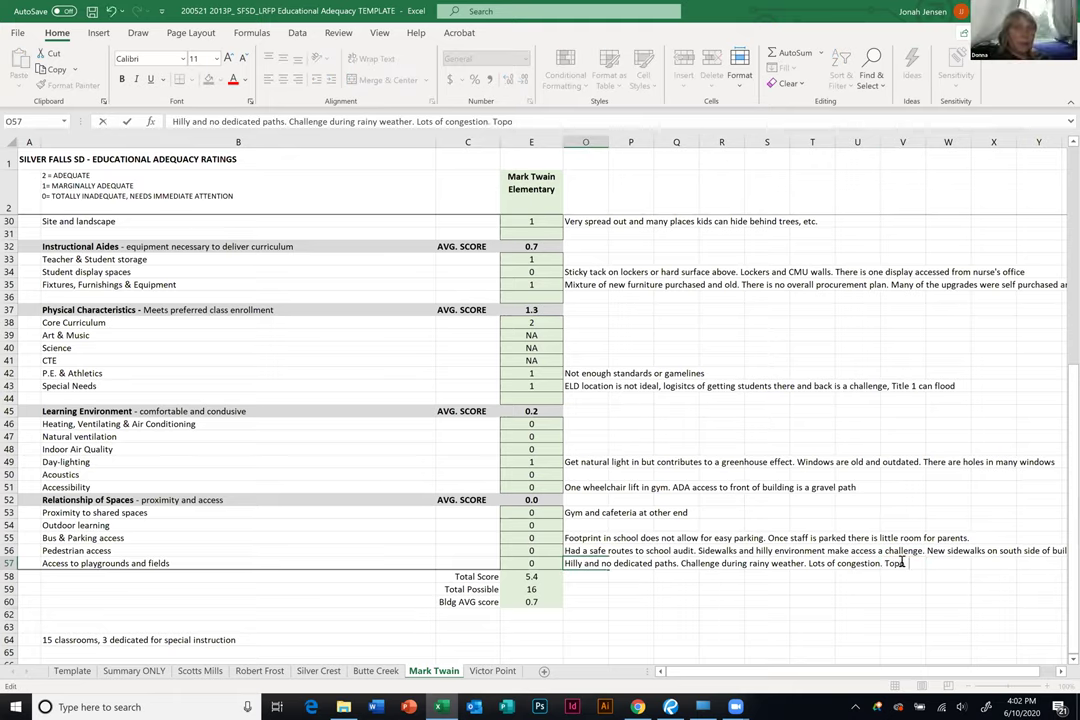
type("graphy is a")
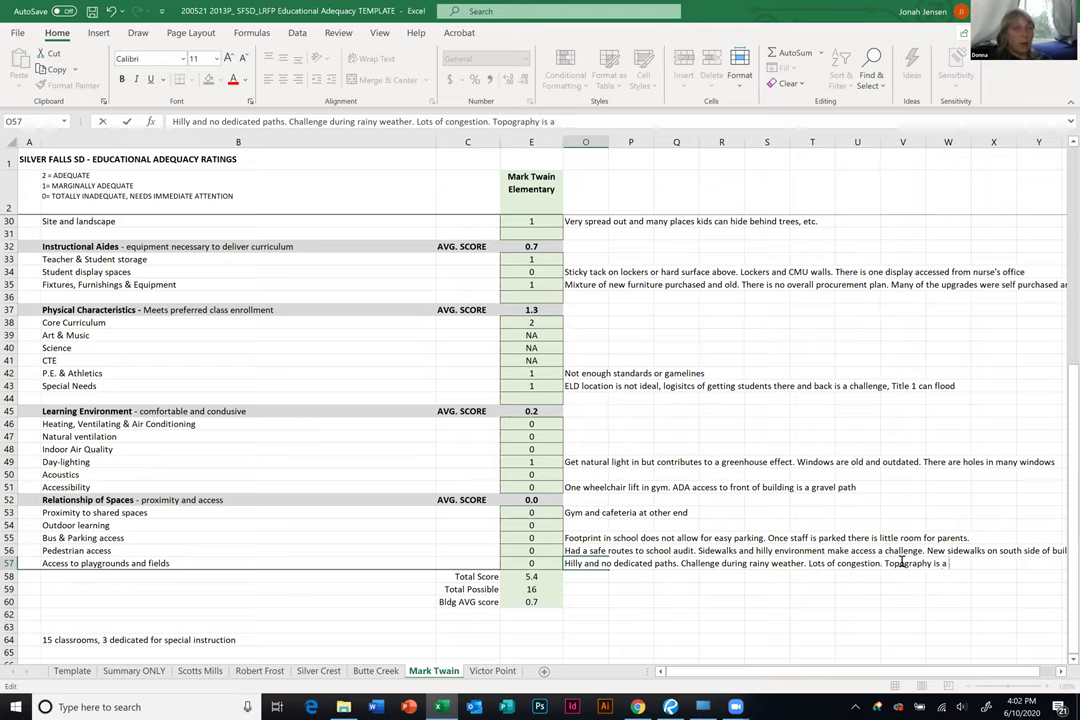
type(" challenge")
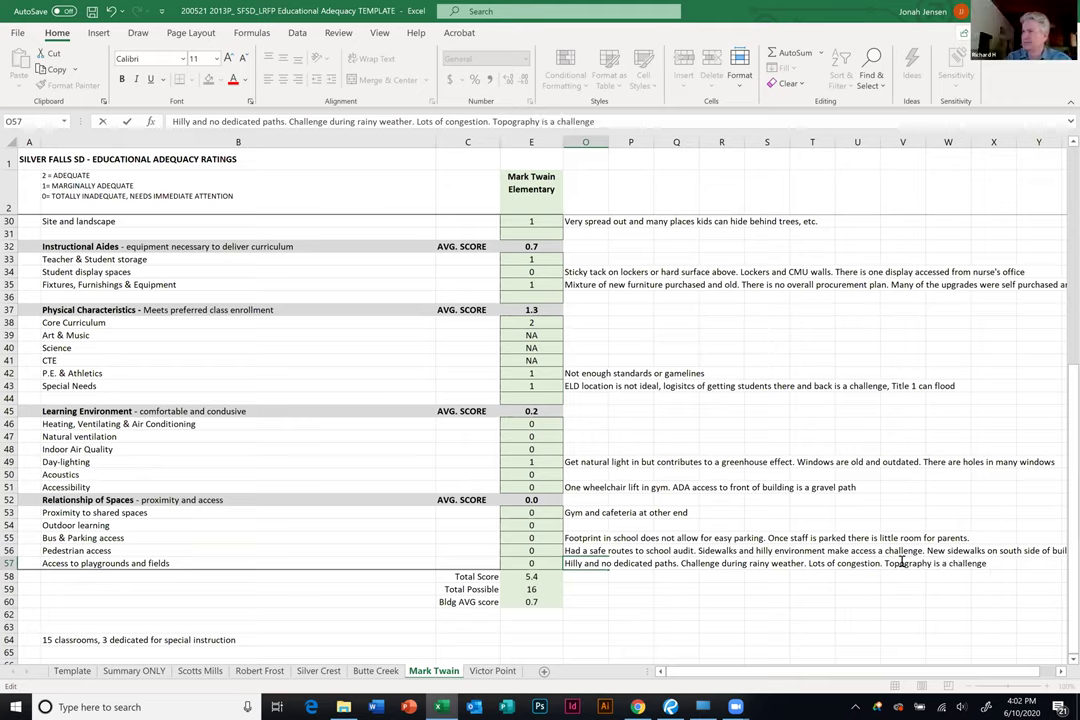
left_click(590, 586)
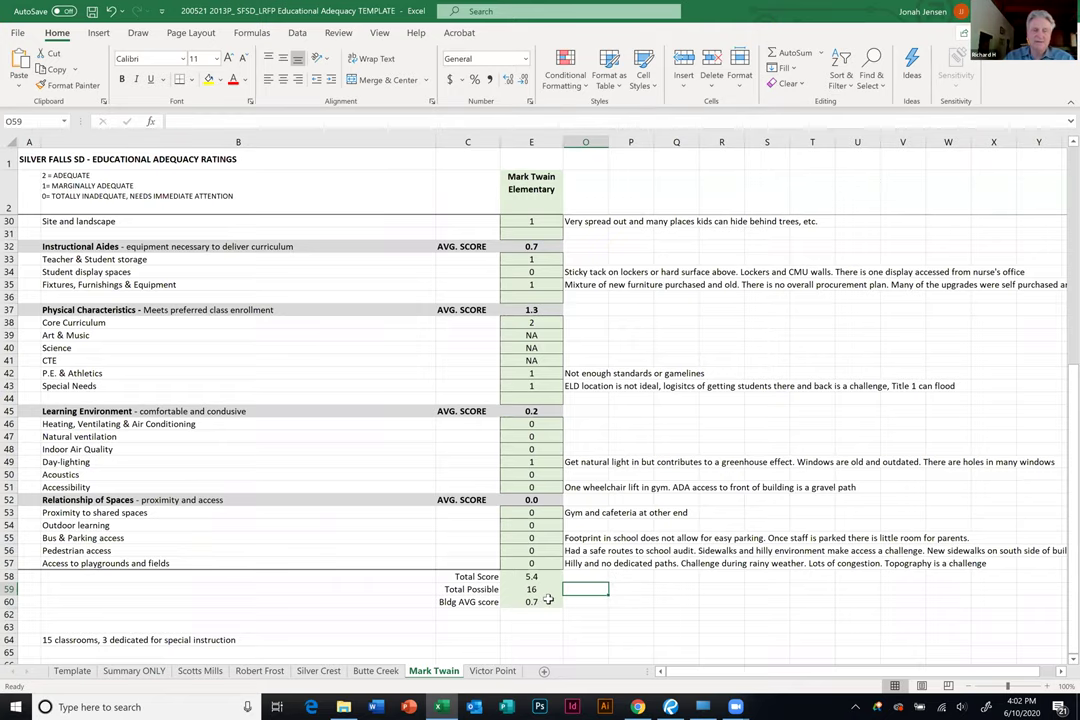
Check the Bldg AVG score formula in E60 and save the workbook.
scroll(590, 590, "down", 1)
left_click(533, 565)
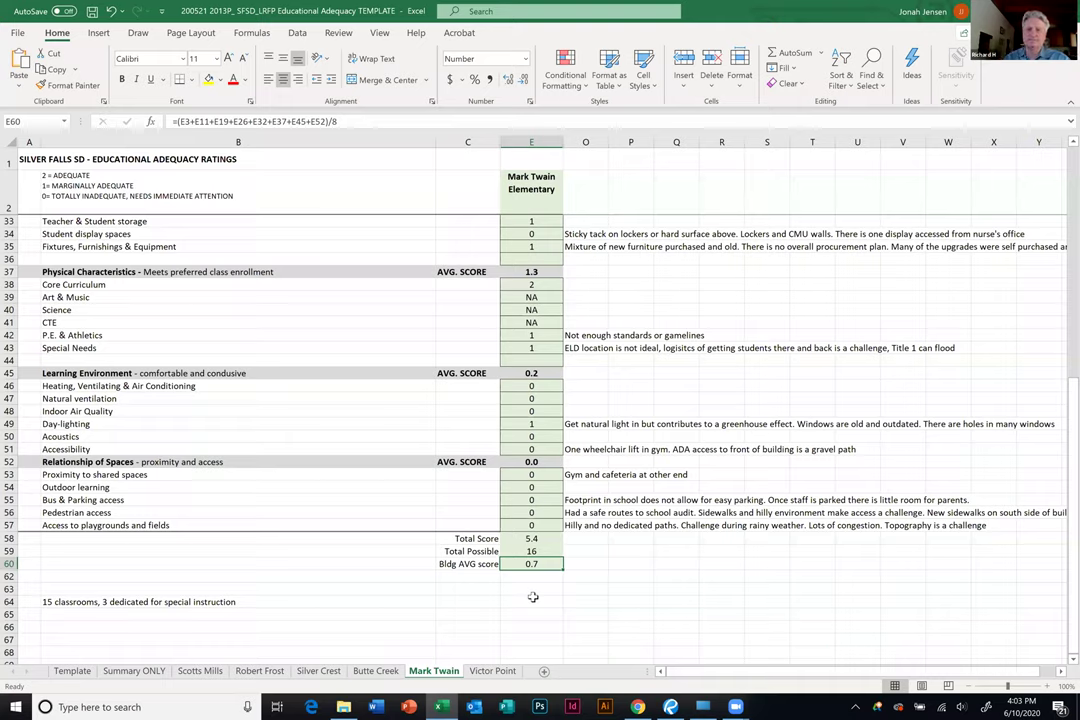
left_click(627, 411)
key("ctrl+s")
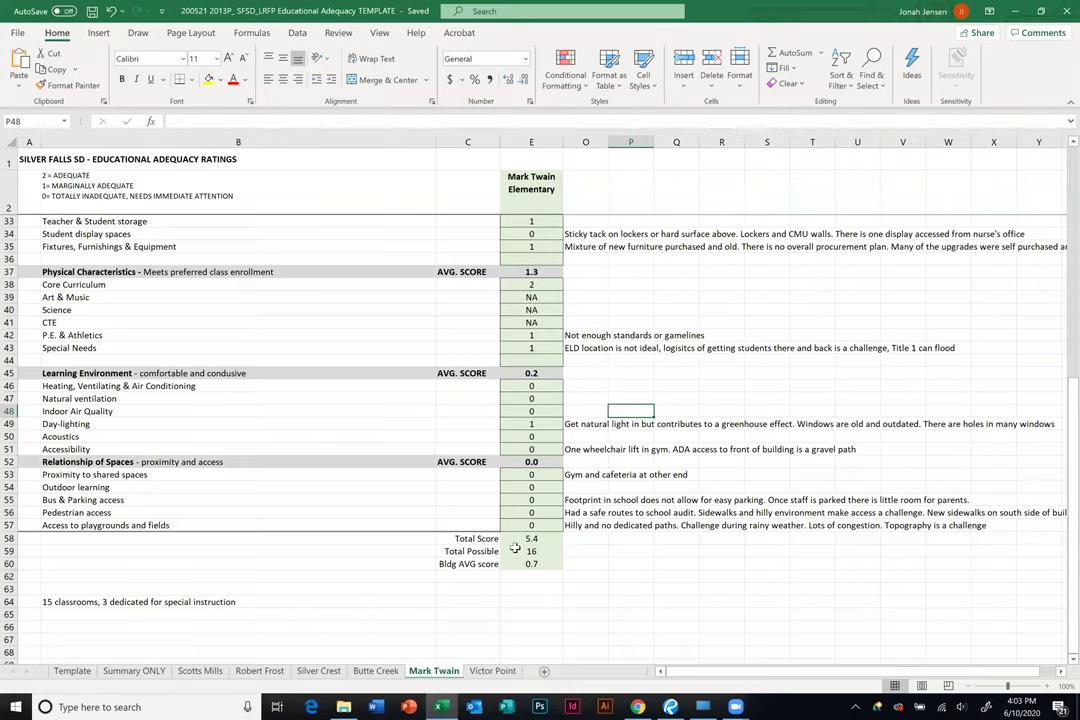
Review the Mark Twain ratings from the start, examining the Restrooms comment and the Core facilities score alongside the floor plan.
scroll(514, 546, "up", 4)
scroll(514, 546, "up", 6)
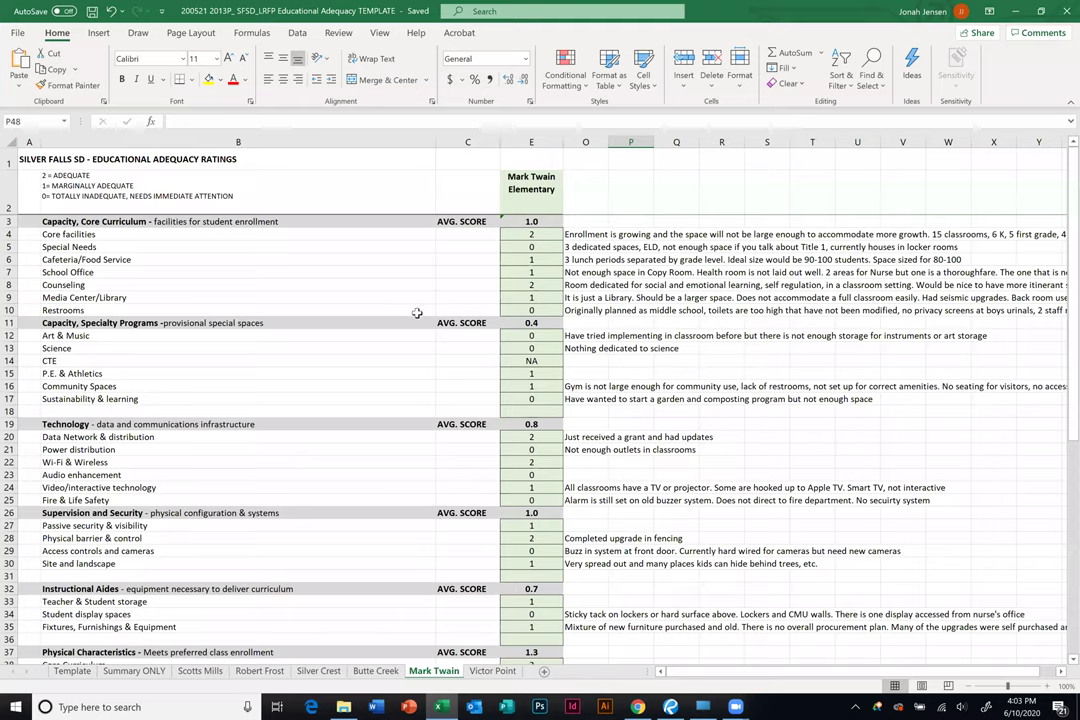
left_click(620, 297)
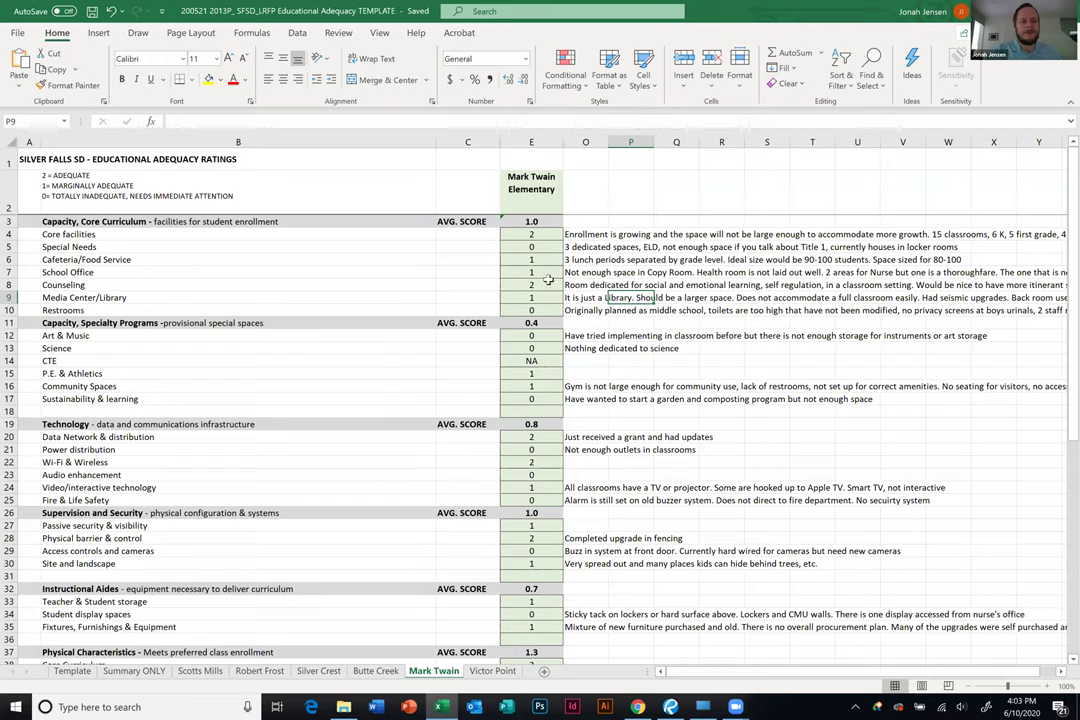
scroll(548, 280, "down", 1)
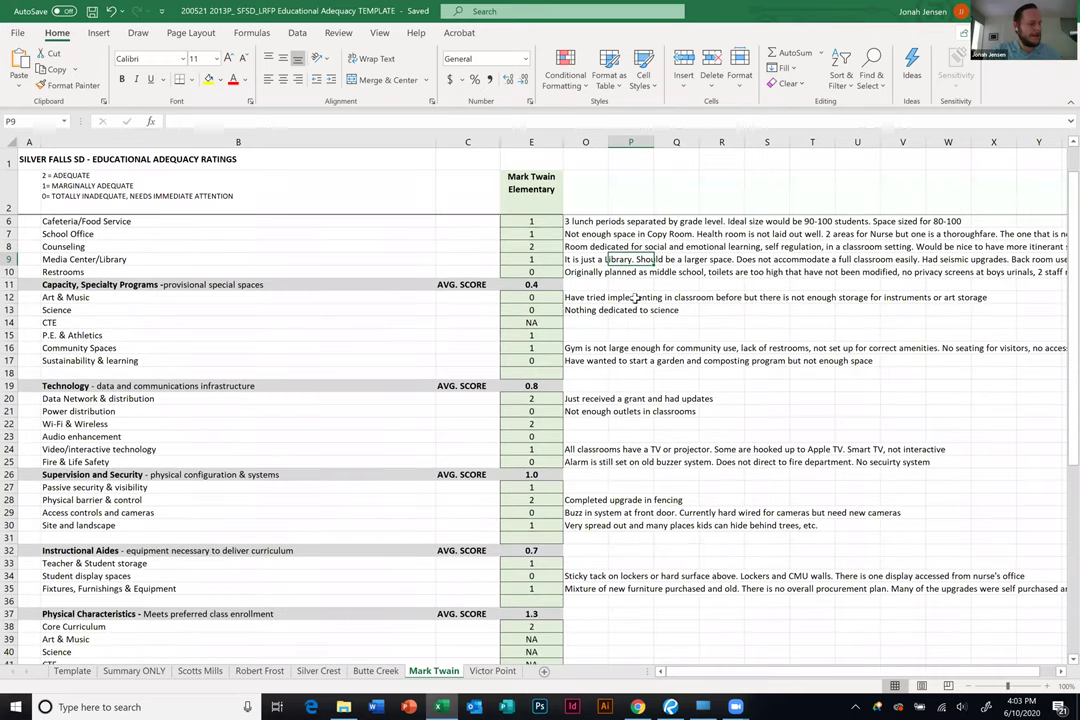
left_click(590, 272)
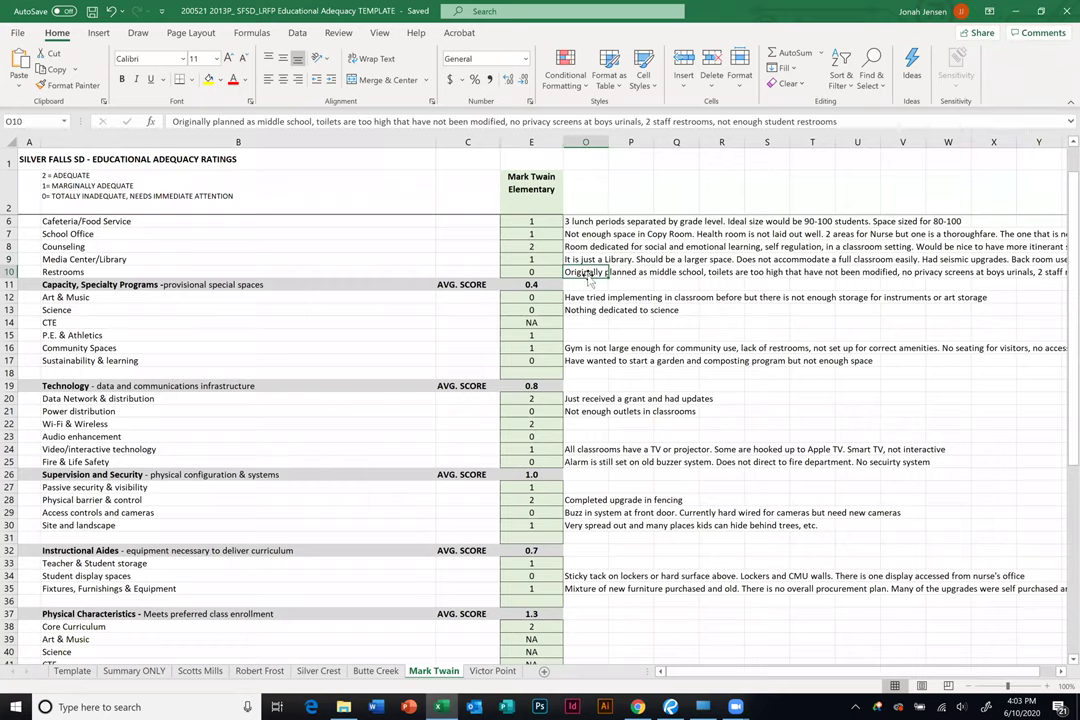
scroll(590, 276, "up", 1)
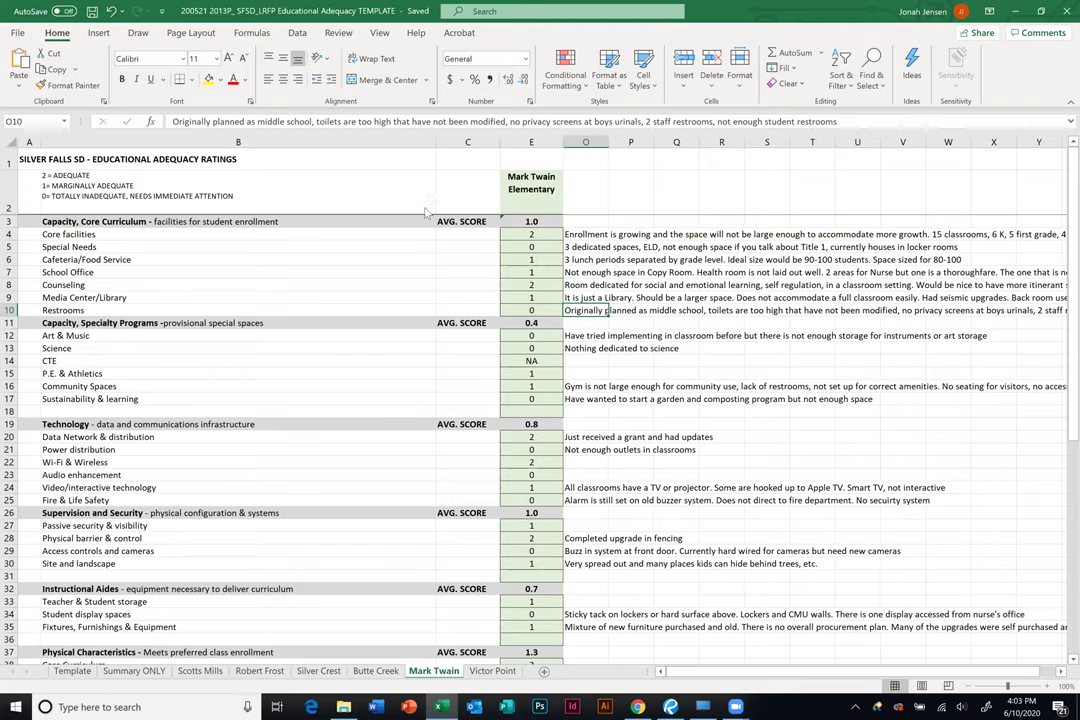
key("super+Down")
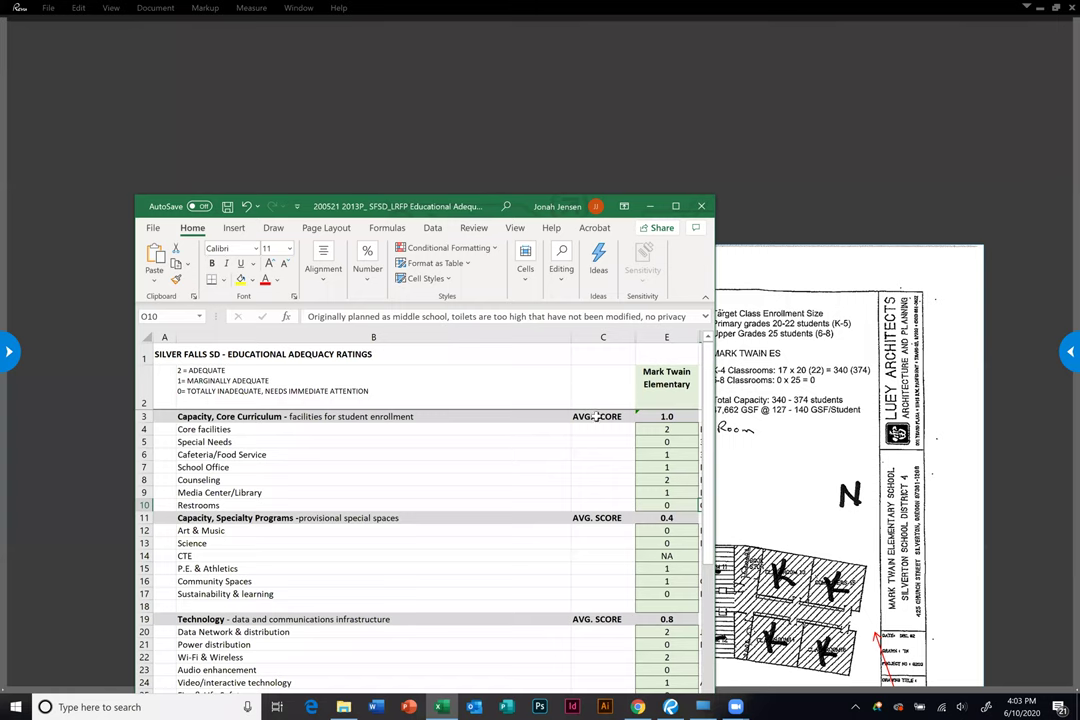
left_click(666, 380)
key("Down")
key("Down")
key("Down")
left_click(669, 432)
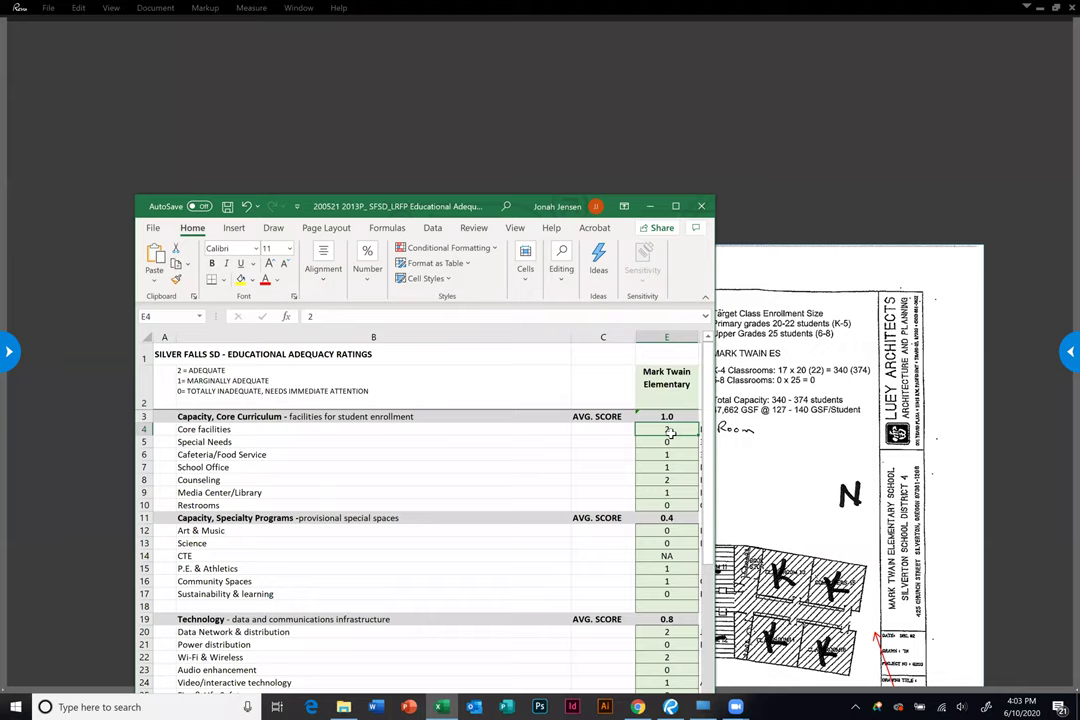
left_click(677, 209)
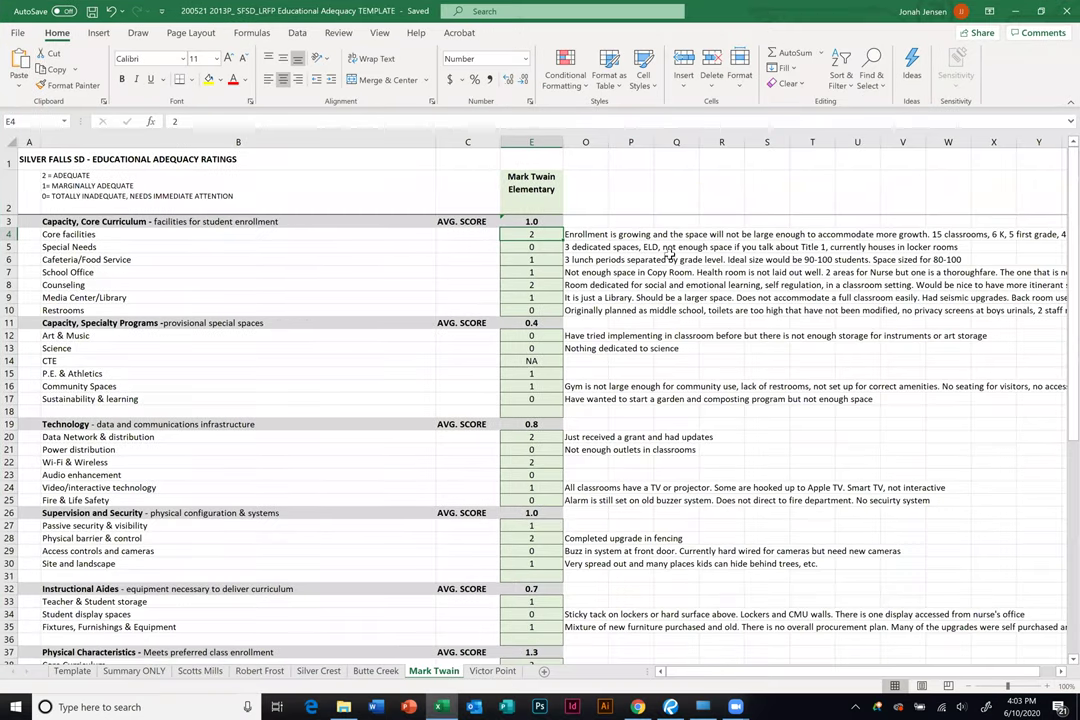
Append ". Would like to add antoher classroom for capacity" to the Core facilities comment in O4.
left_click(582, 232)
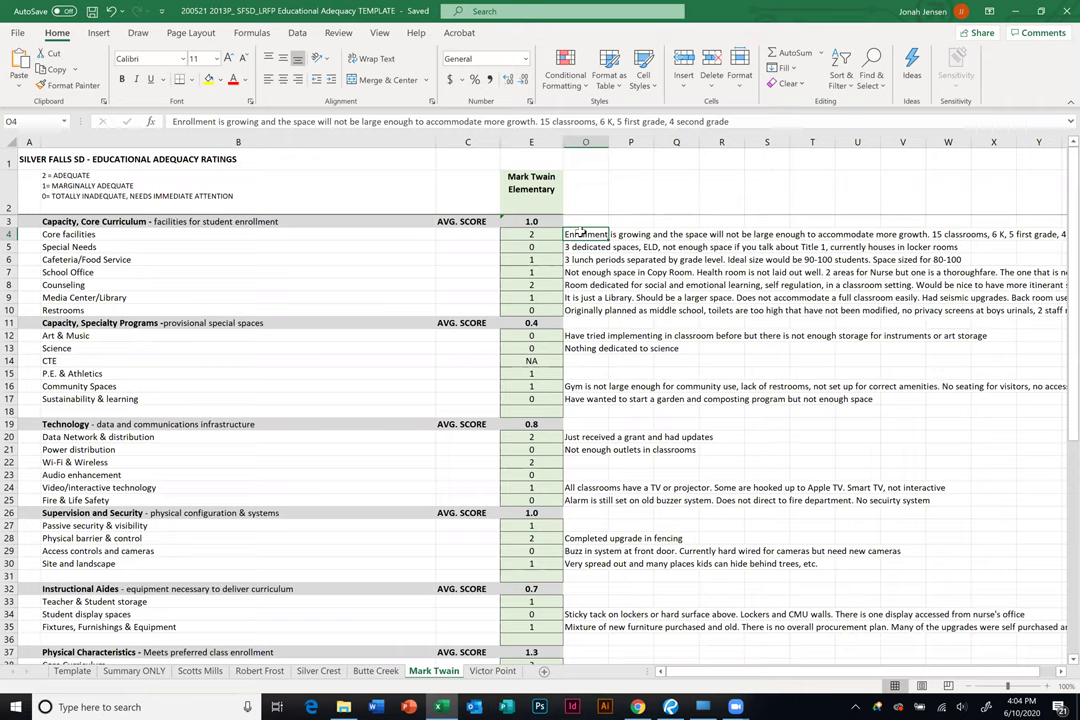
double_click(583, 232)
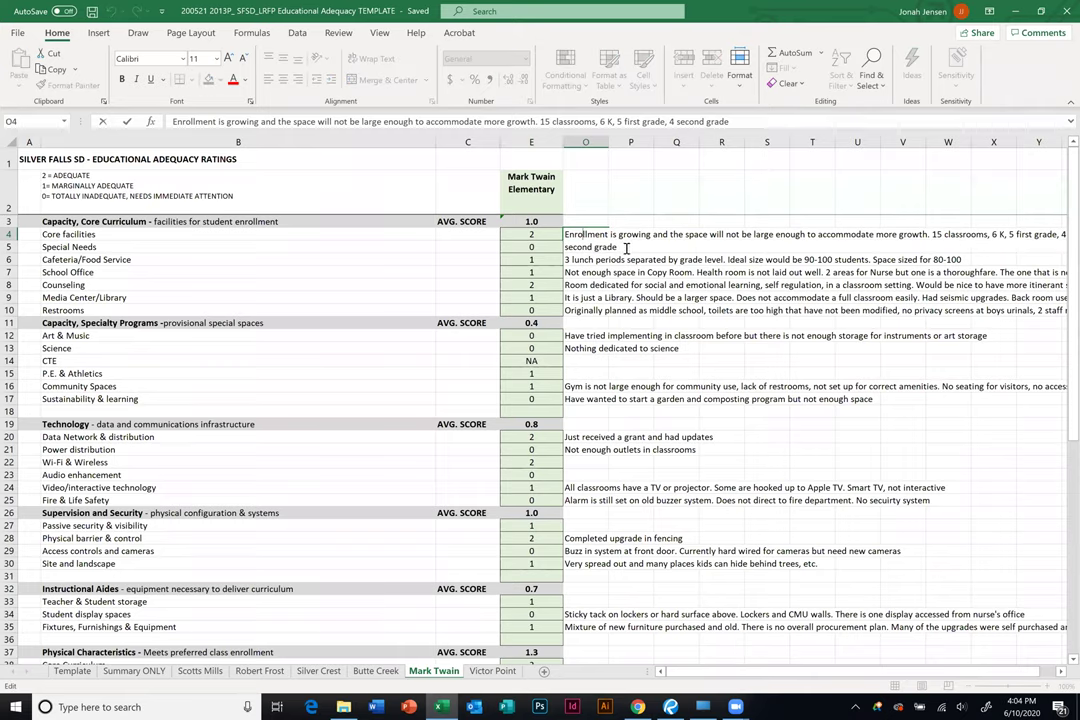
type(".")
type("Would like to ad")
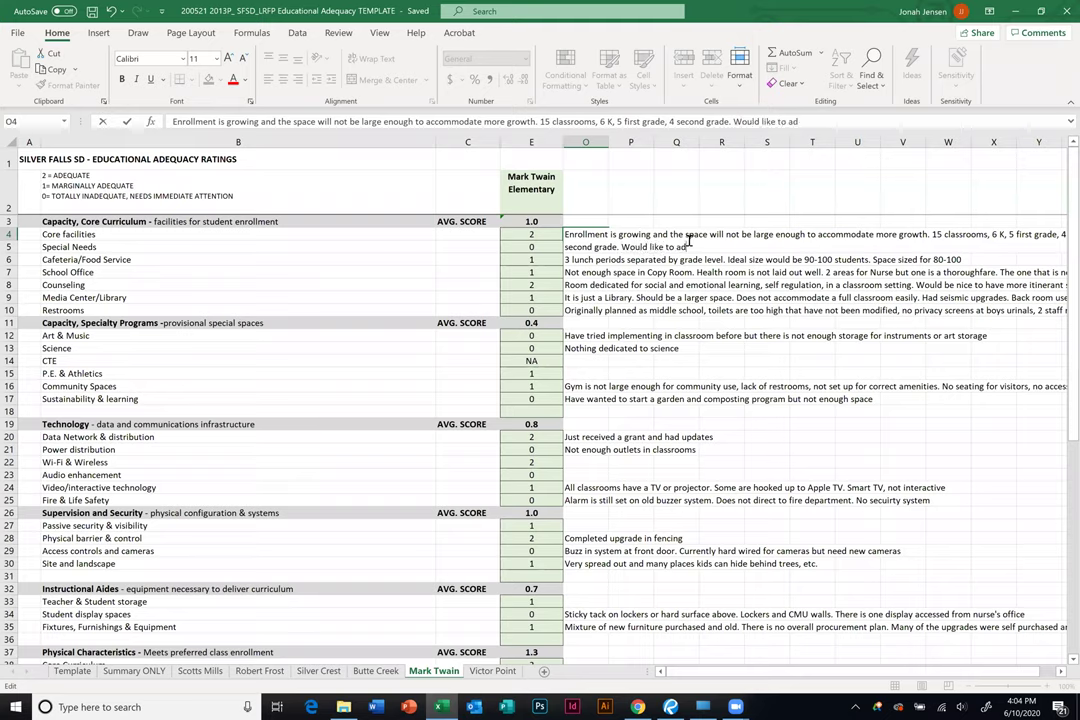
type("d antoher classroom")
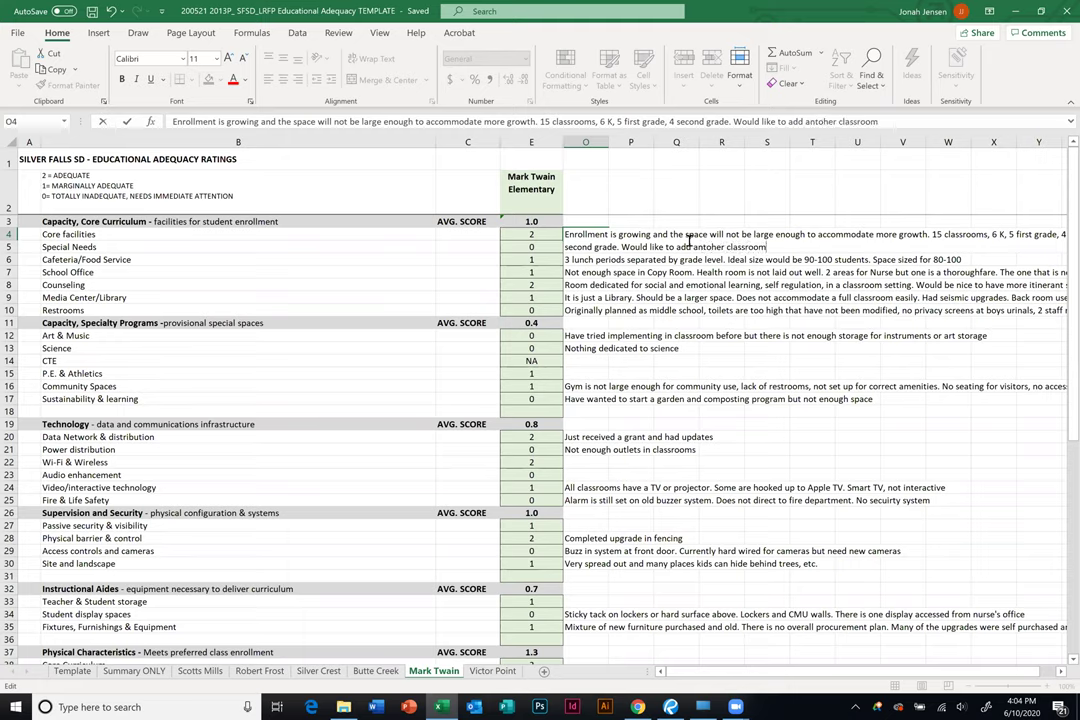
type(" for capacity")
left_click(767, 360)
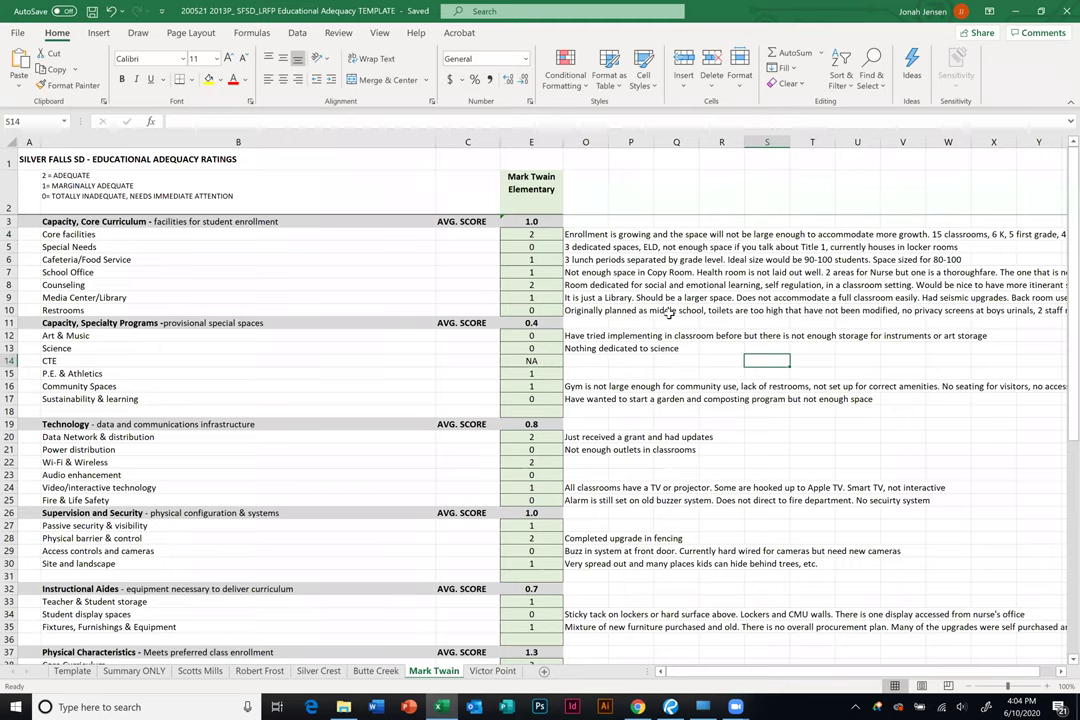
Append ". Second grades have close to 30 students per room" to the Core facilities comment in O4.
left_click(577, 234)
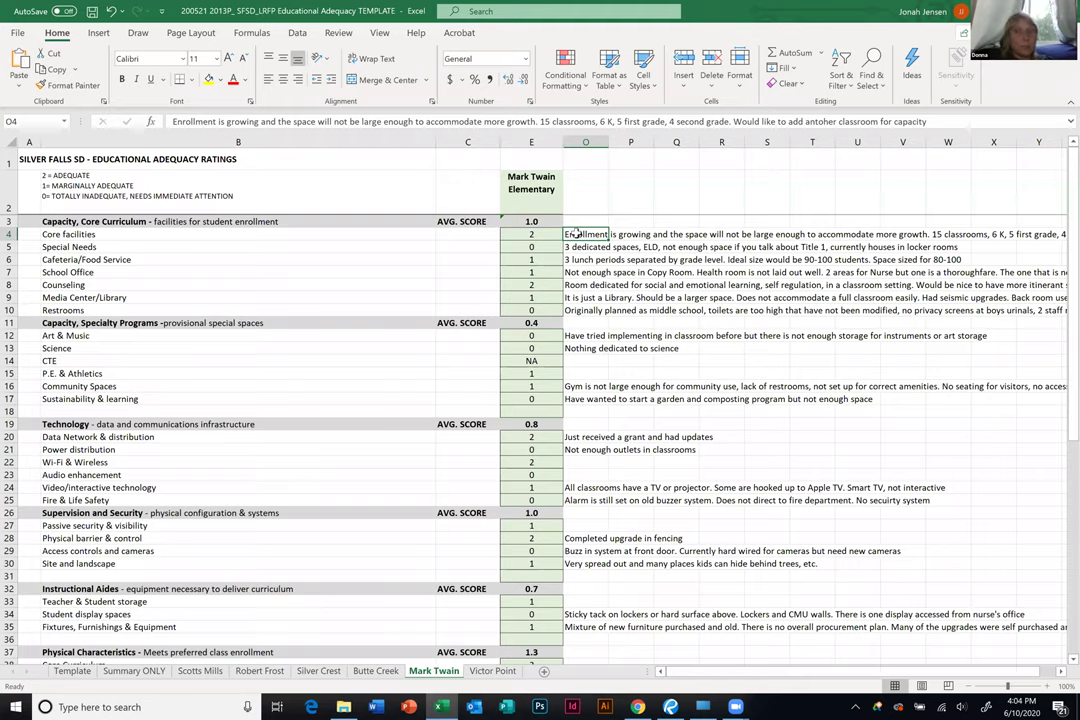
double_click(577, 233)
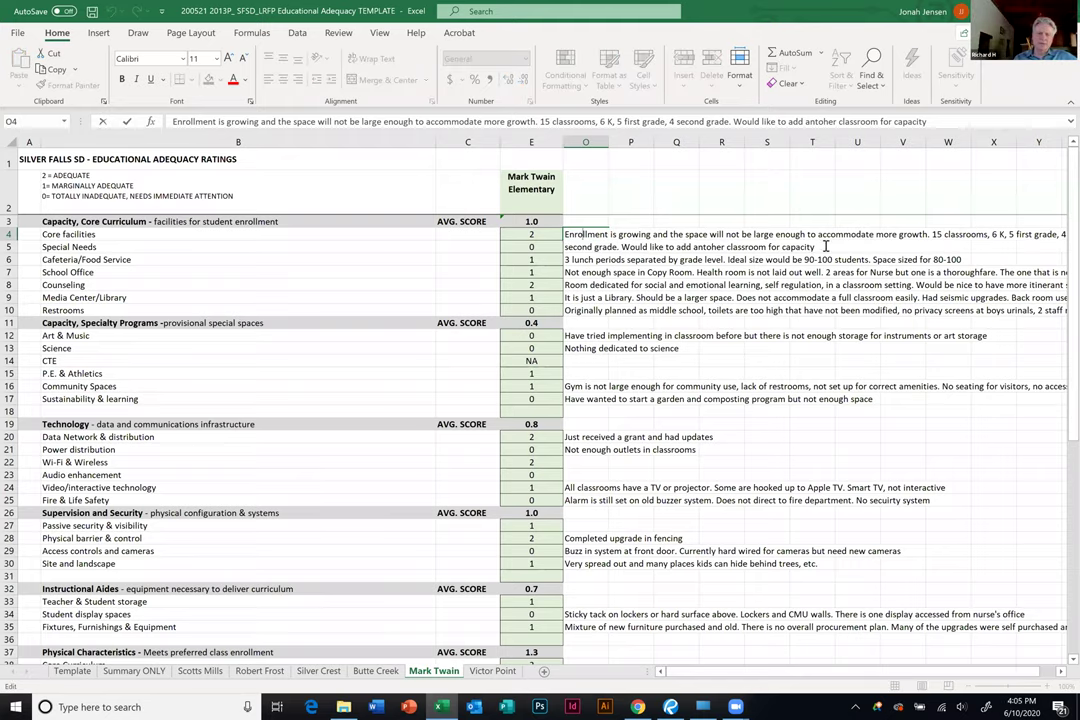
type(". Second grad")
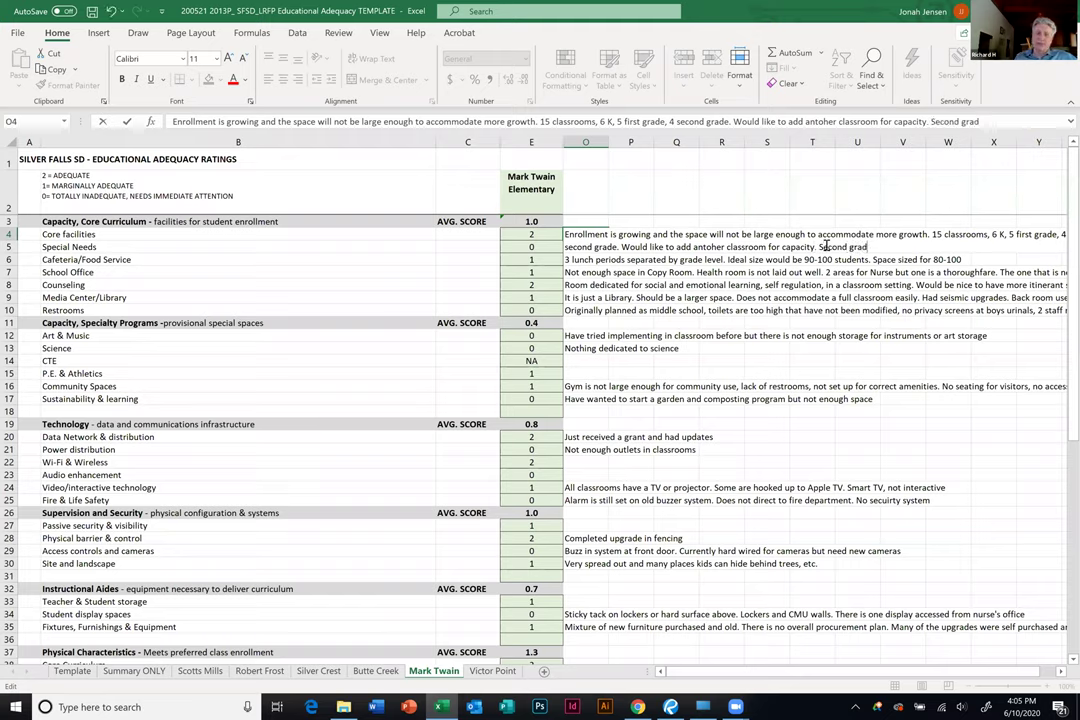
type("es have clos")
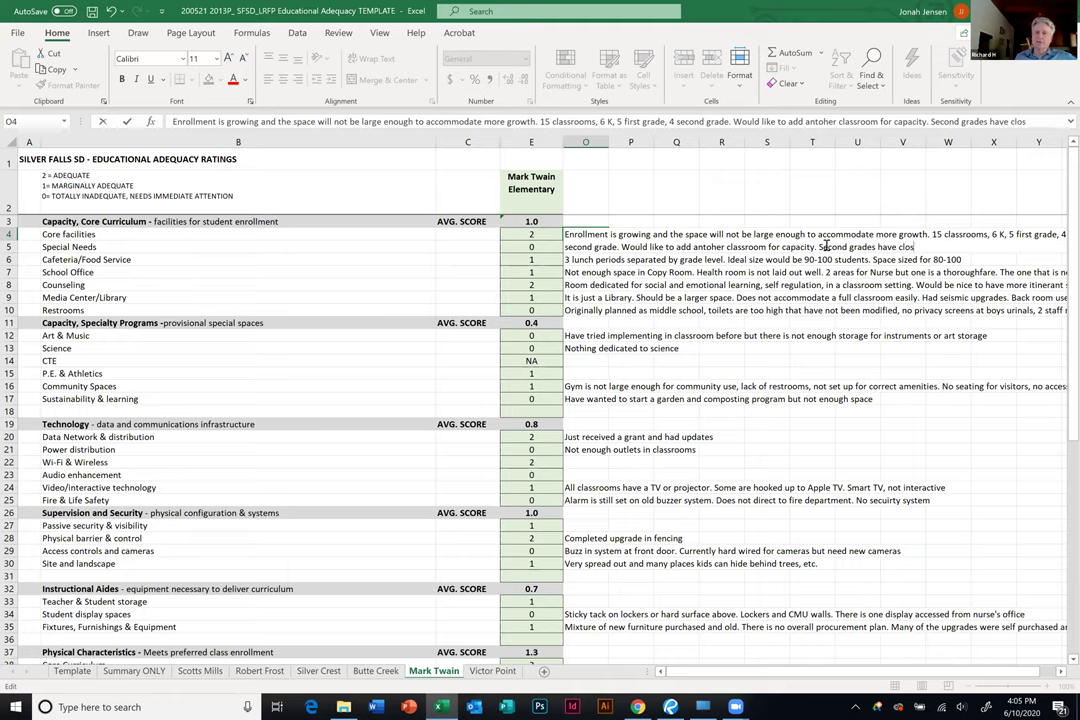
type("e to 30 s")
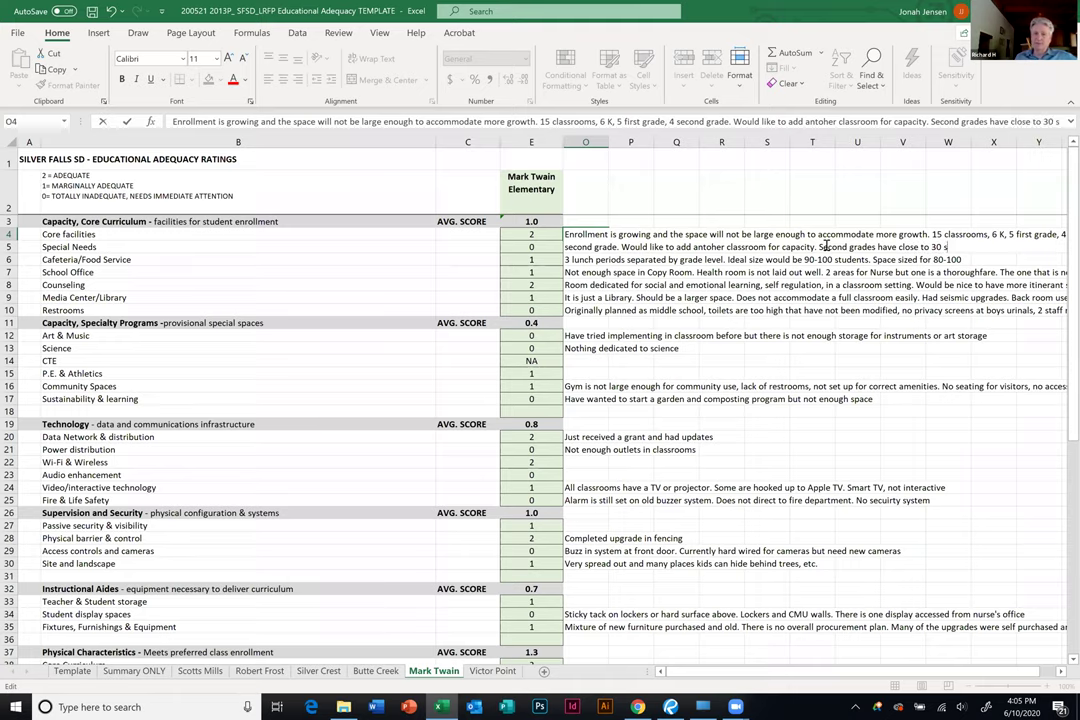
type("tudents per room")
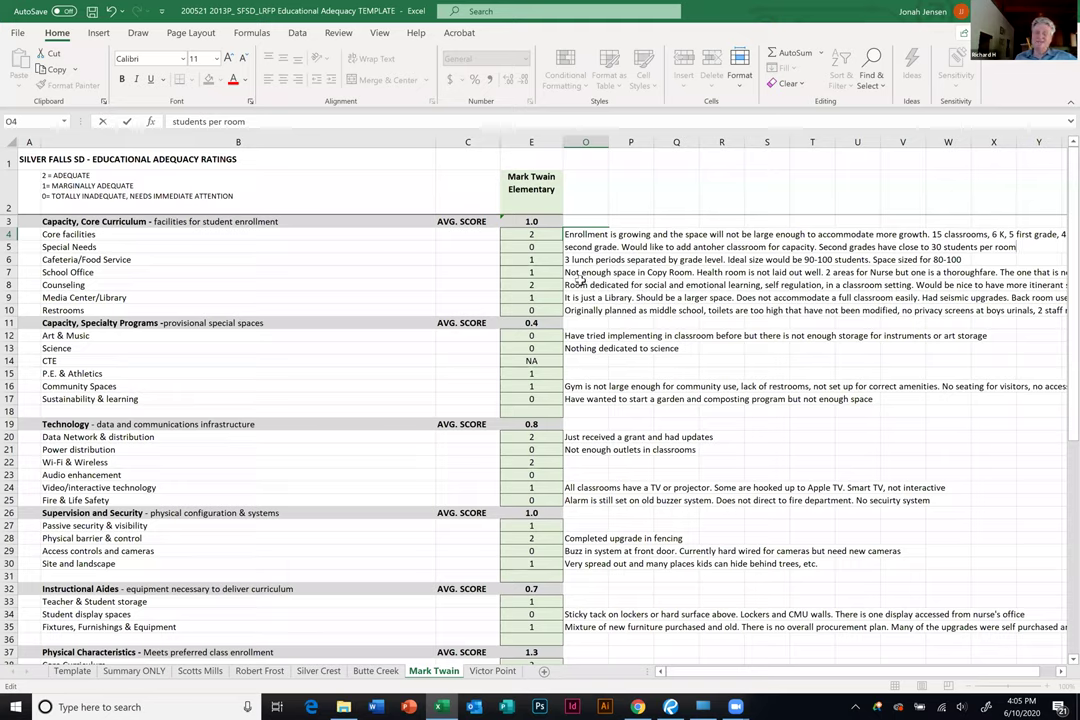
left_click(576, 284)
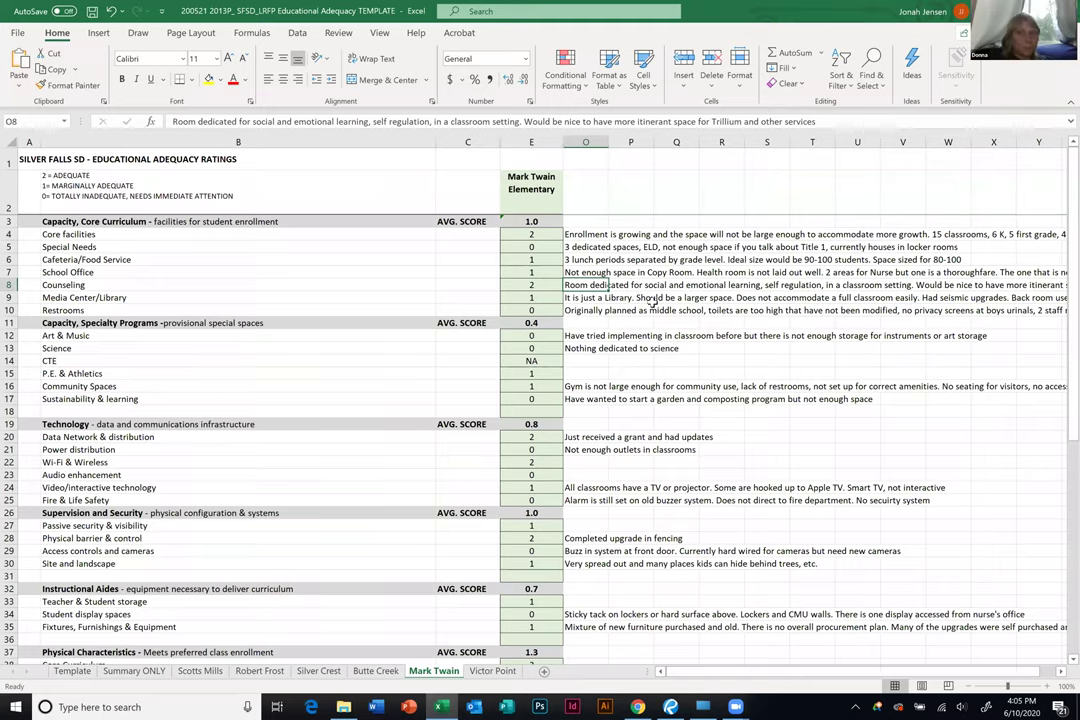
key("Down")
key("Down")
key("Right")
key("Right")
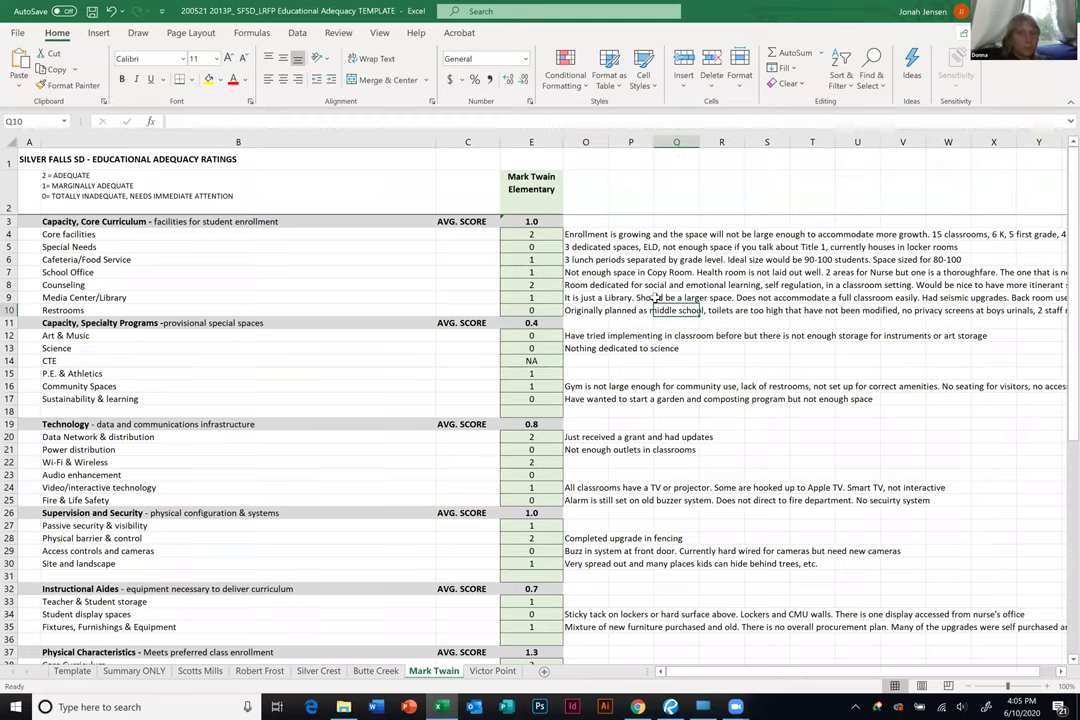
Append ". Try to stay at 25 in 1-2 grade" to the Core facilities comment in O4.
left_click(569, 234)
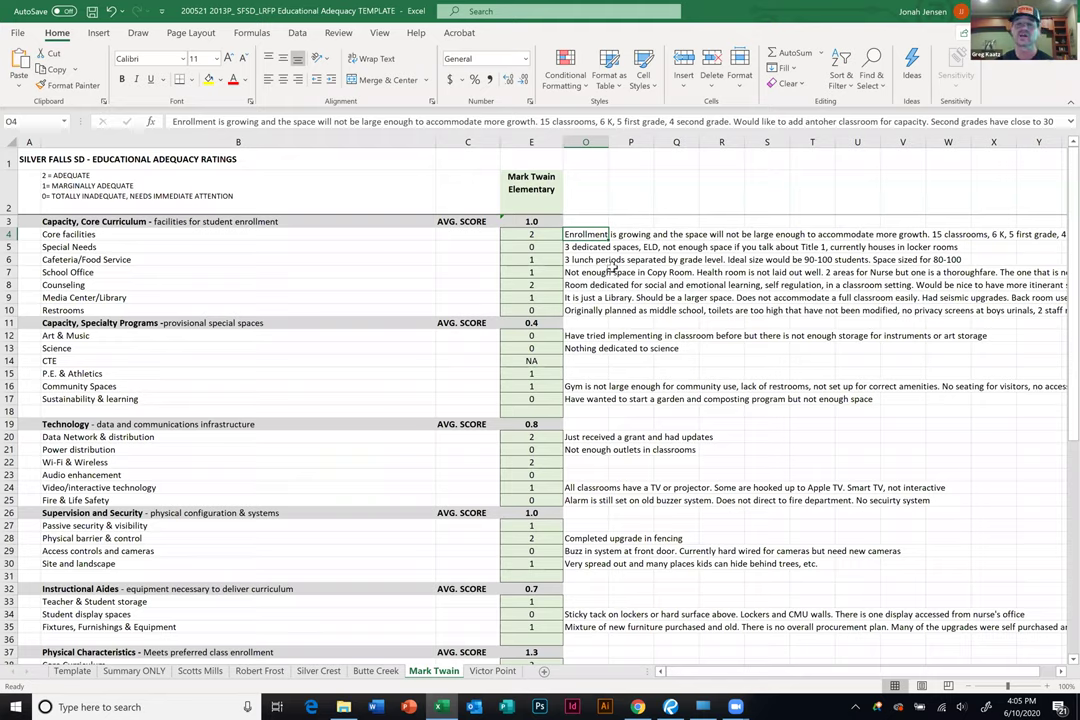
double_click(575, 234)
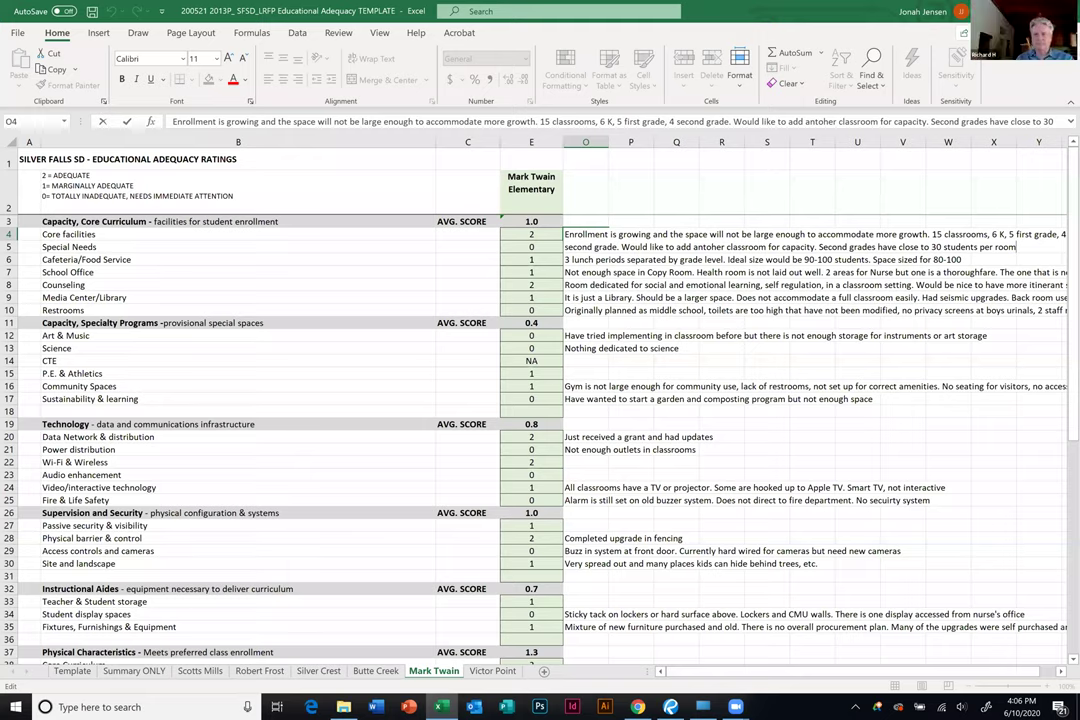
type(". Try")
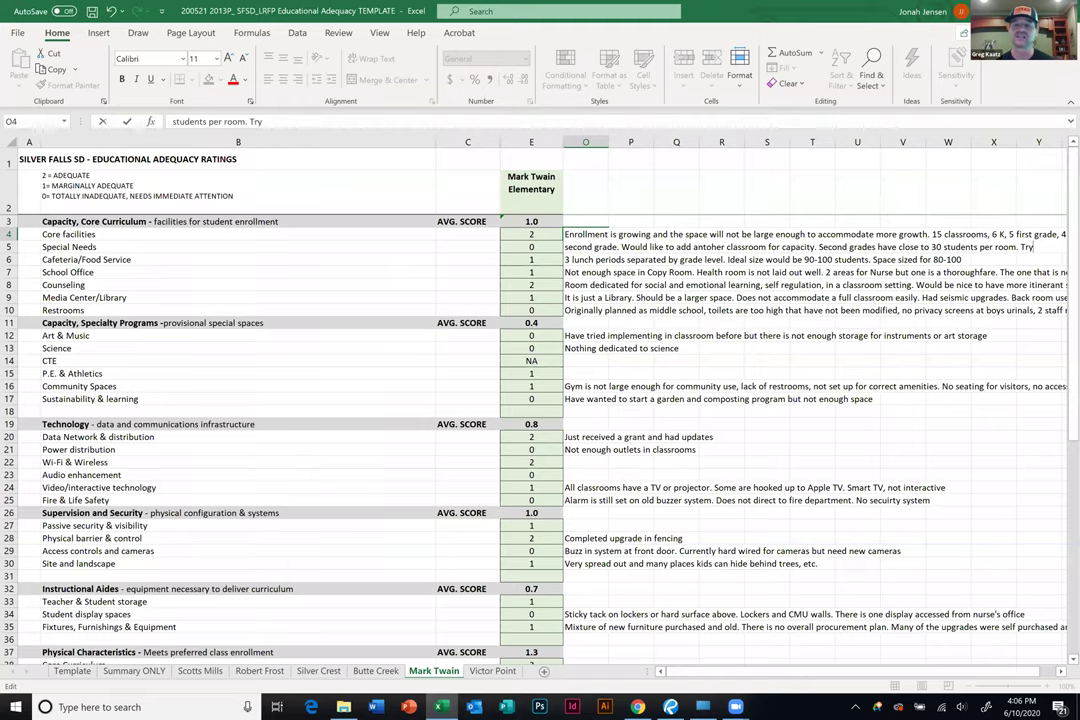
type(" to stay")
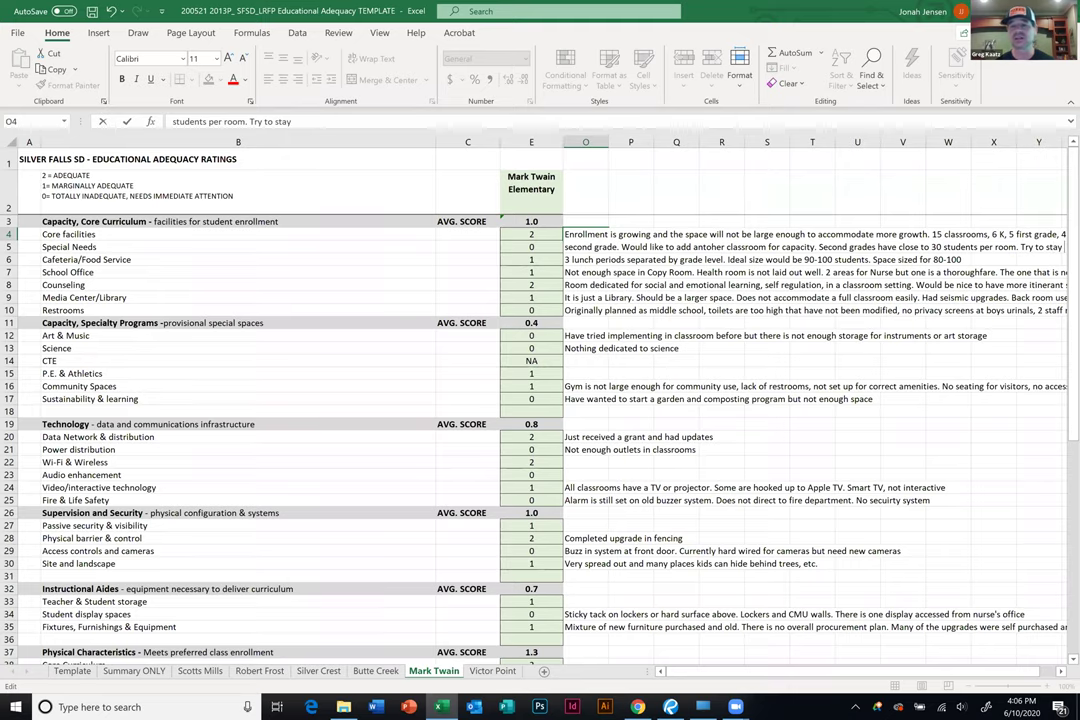
type(" at")
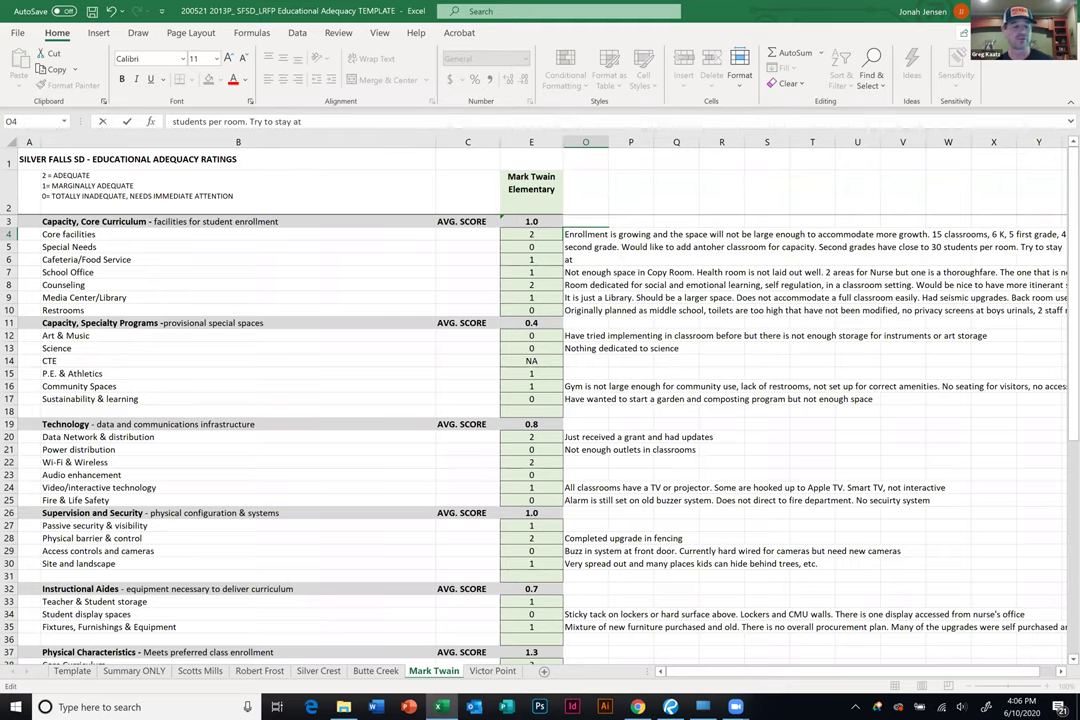
type(" 25 in 102")
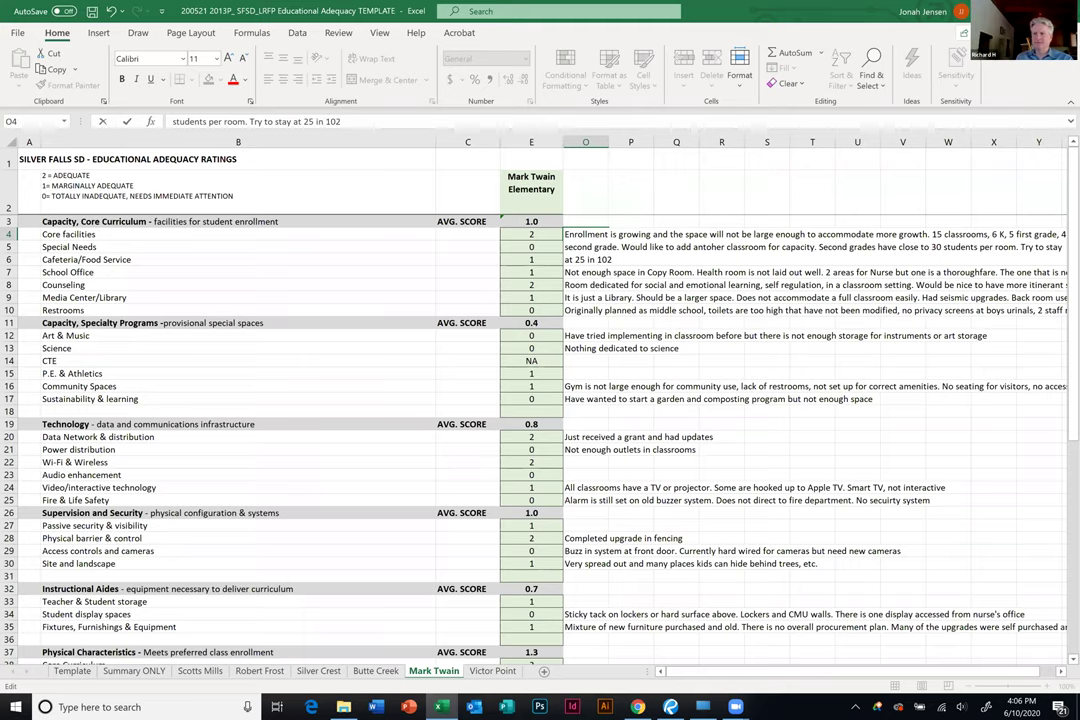
key("BackSpace")
type("-2")
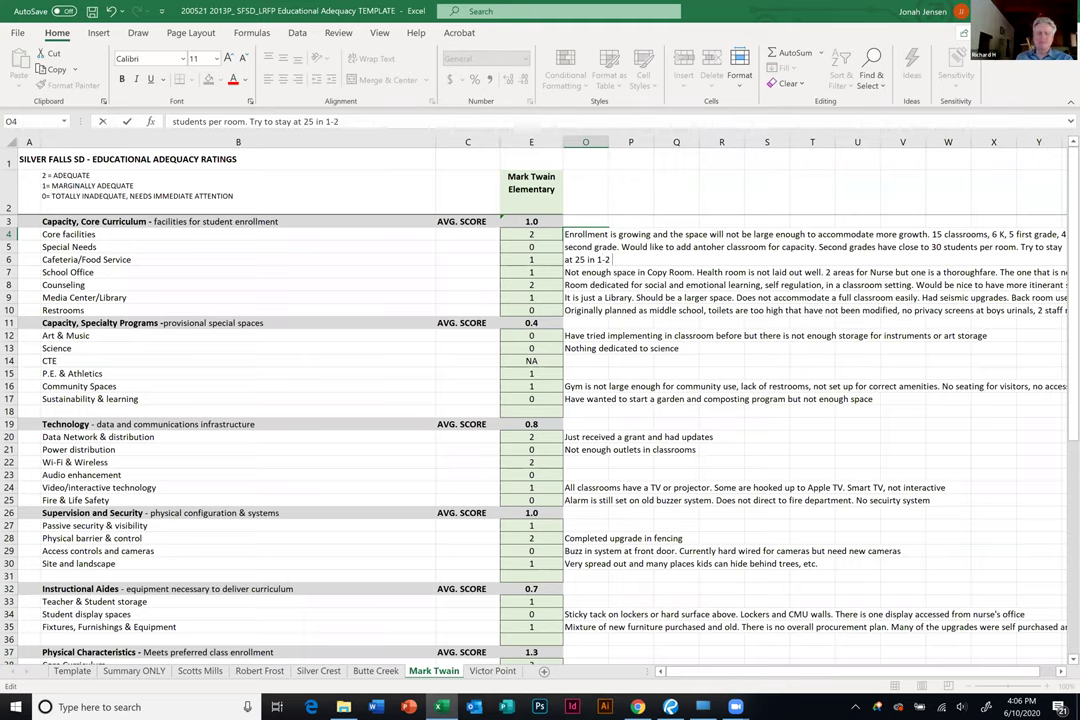
type(" grade")
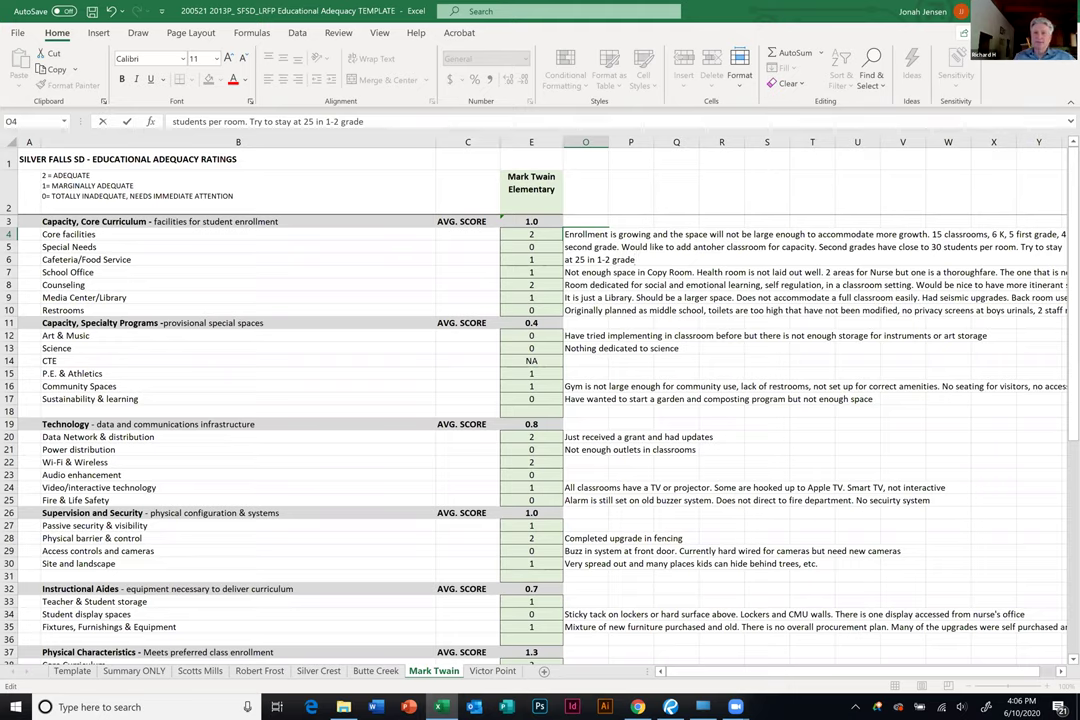
left_click(903, 449)
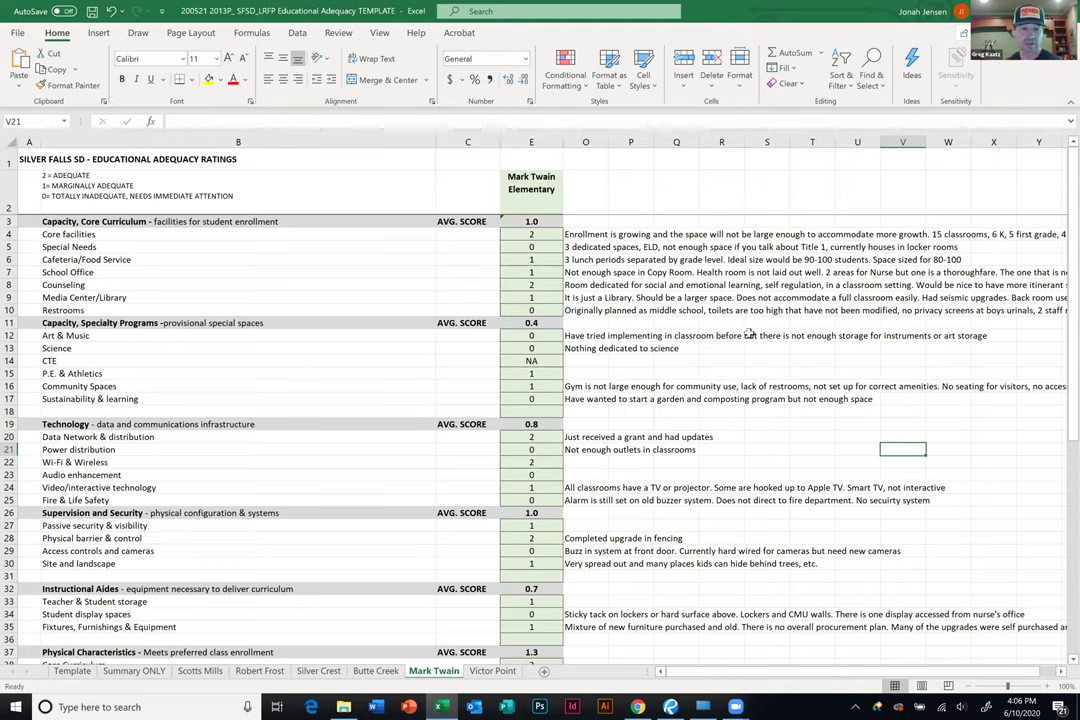
Set the Core facilities score in E4 to 1 and save the workbook.
left_click(545, 234)
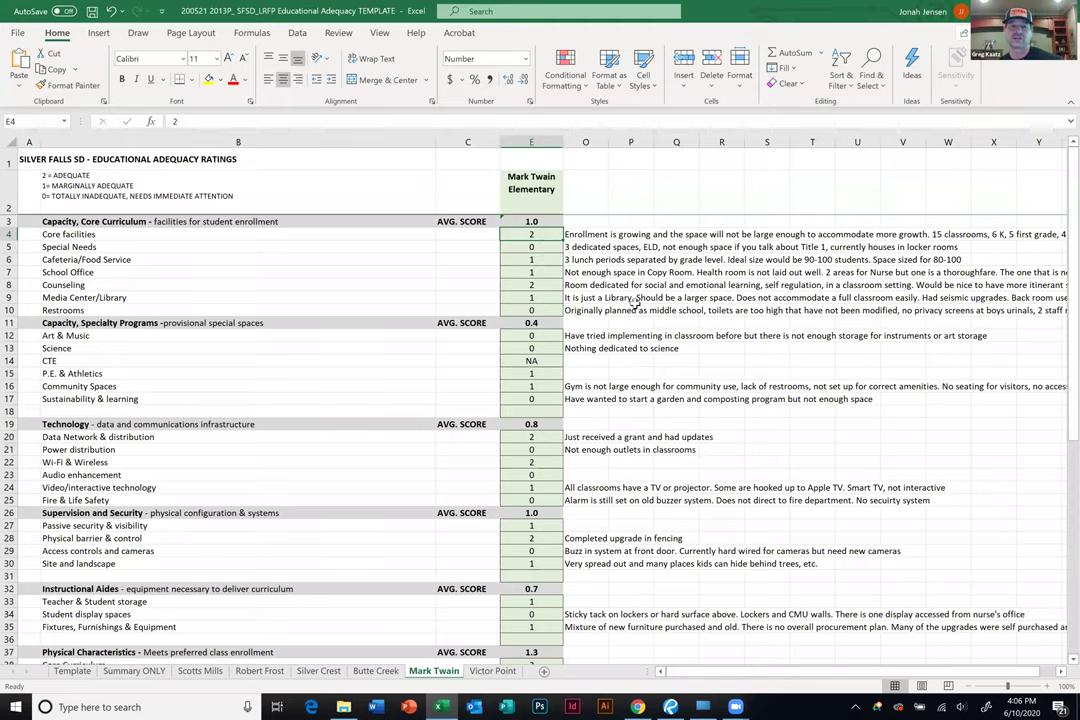
type("1")
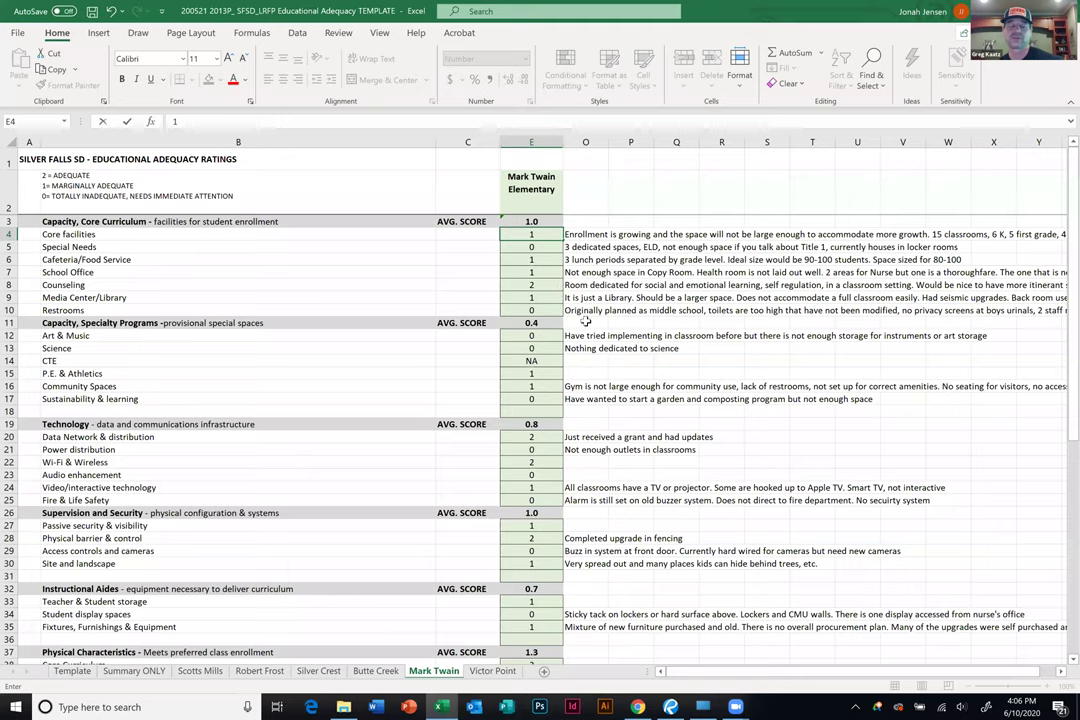
left_click(611, 310)
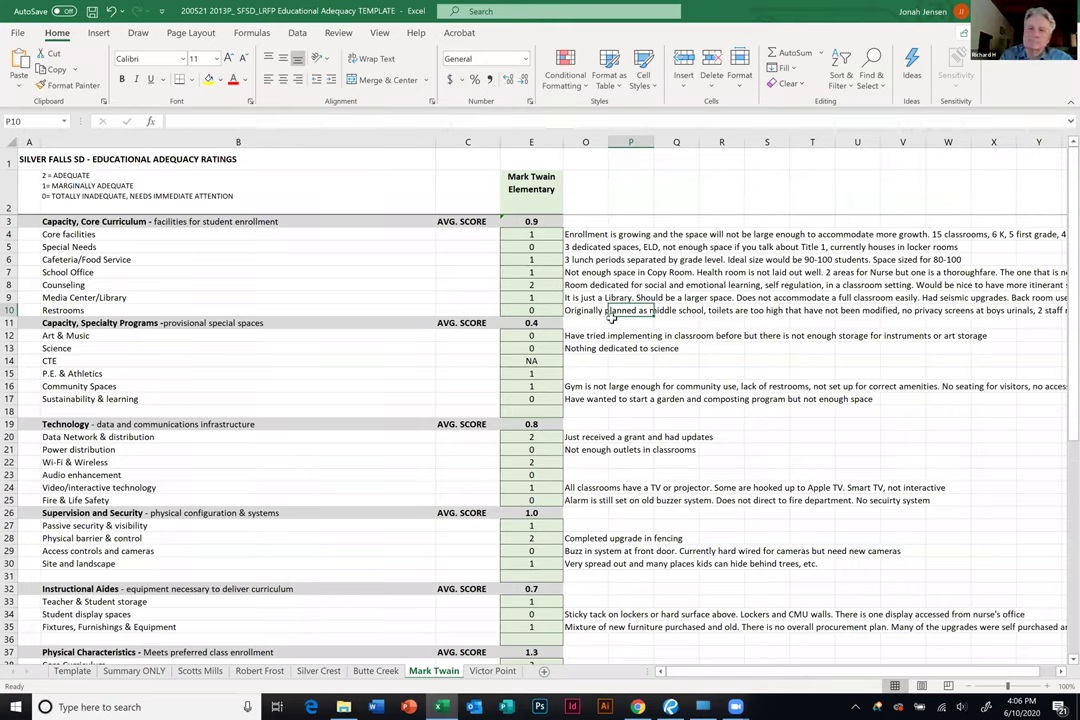
key("ctrl+s")
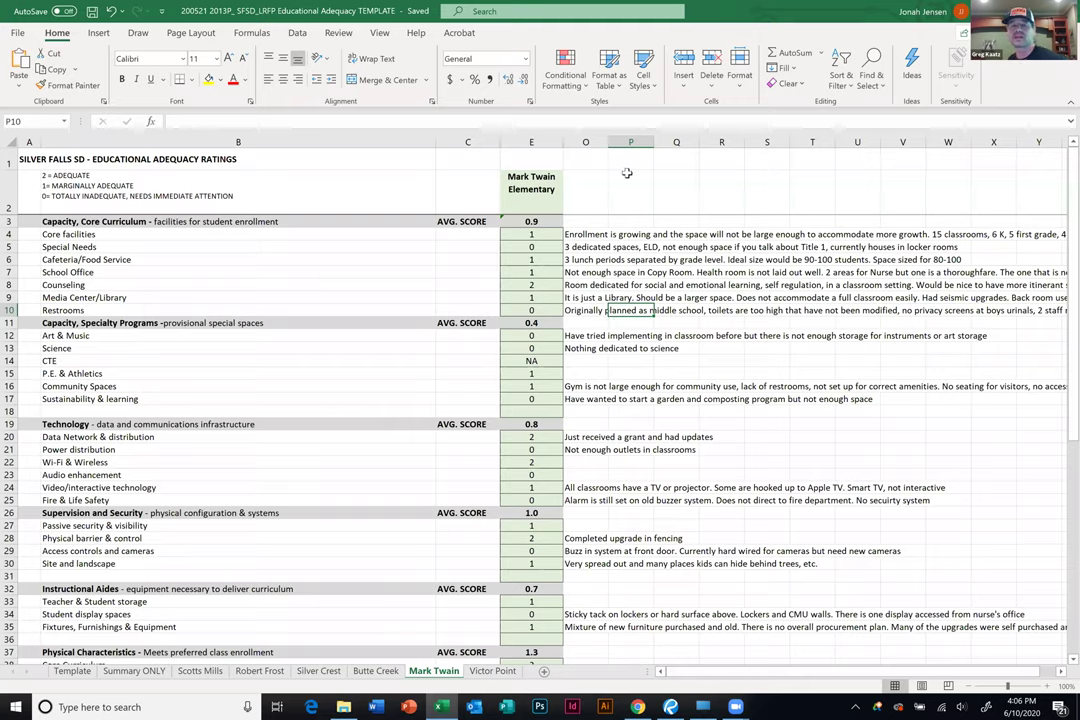
left_click(704, 328)
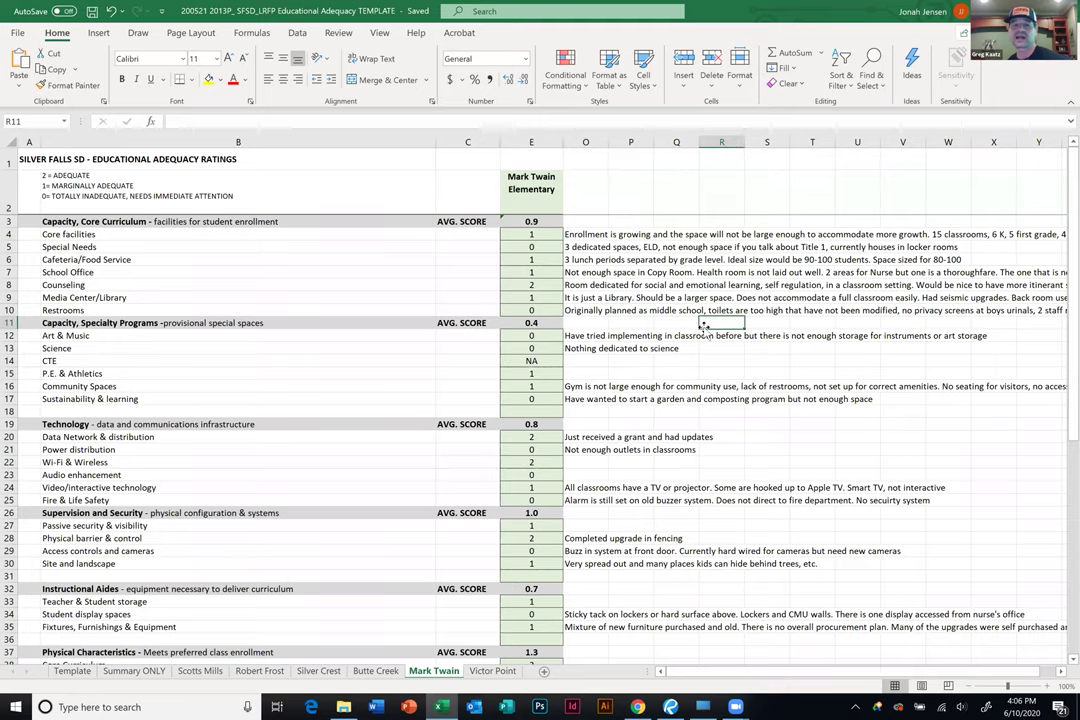
left_click(583, 322)
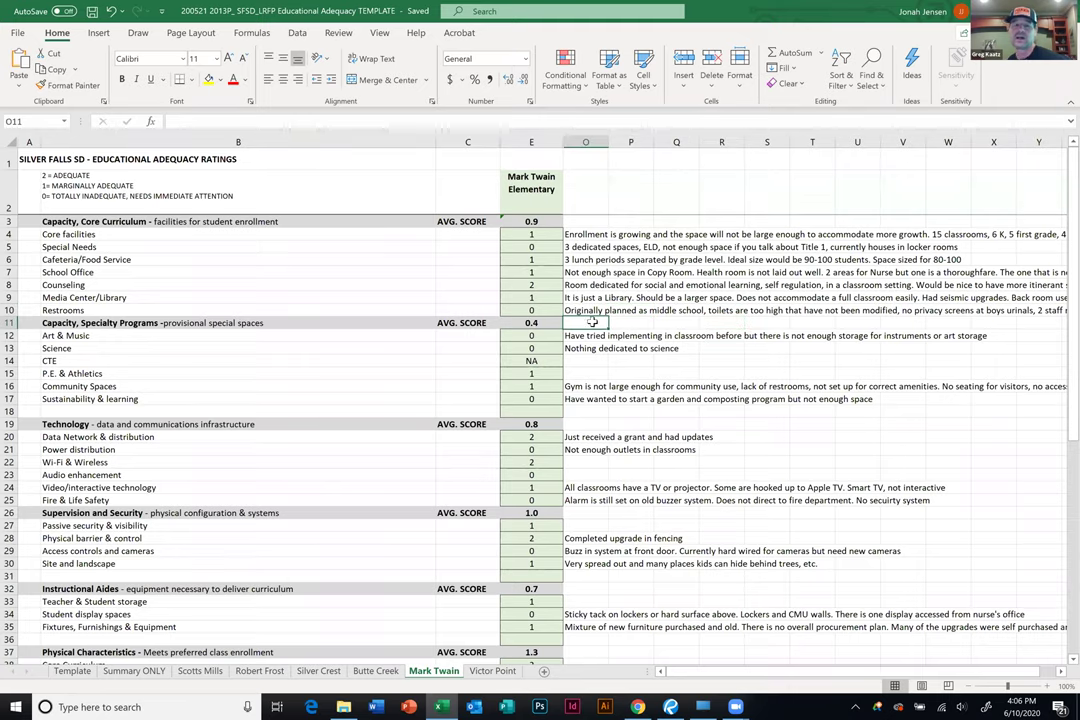